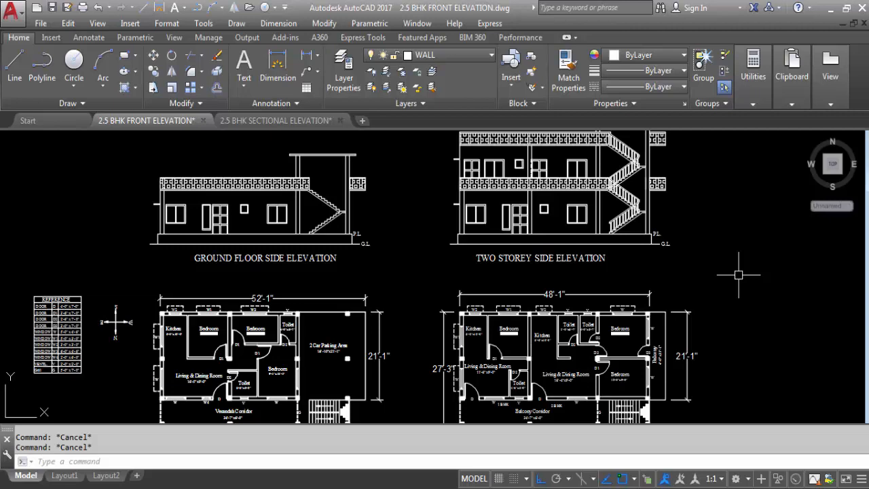
- Examine the side elevations and both floor plans in the clean-screen display, and restore the normal workspace
key("ctrl+0")
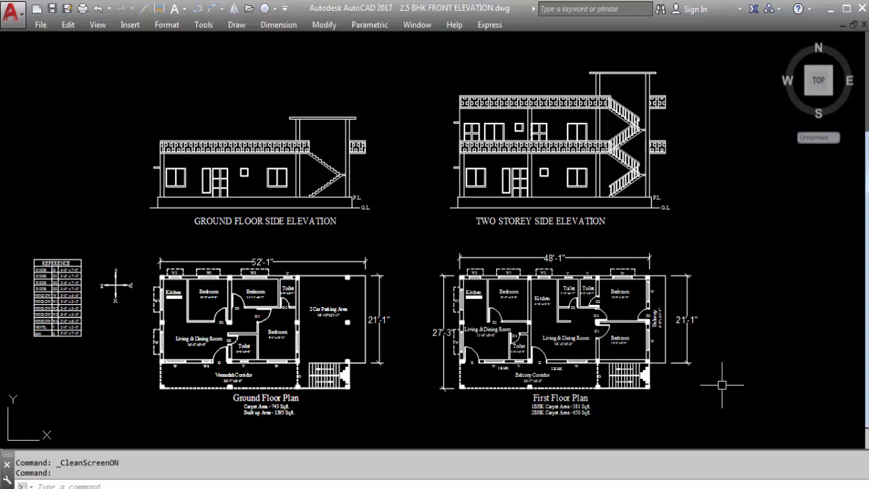
scroll(708, 377, "up", 2)
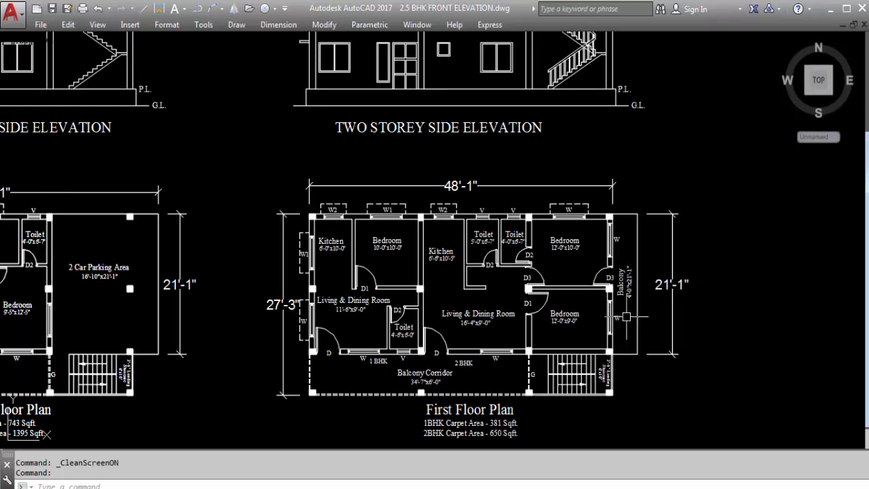
key("ctrl+0")
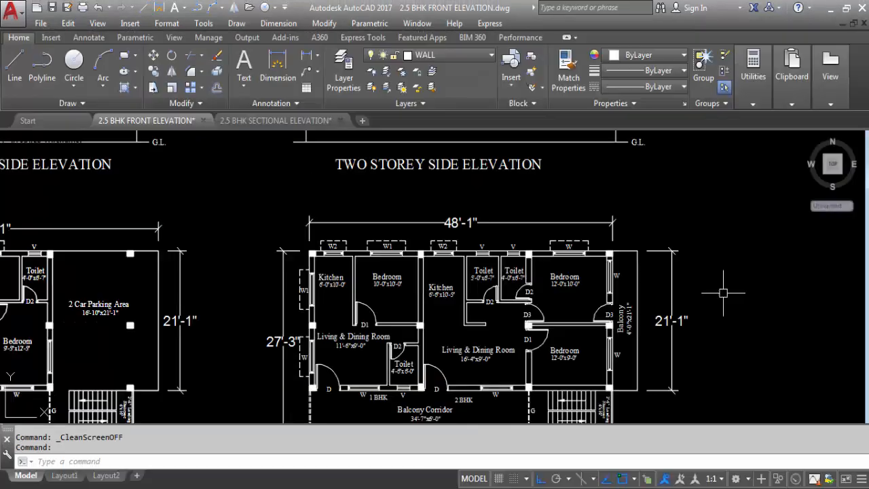
- Copy the ground floor and first floor plans with their dimensions and titles horizontally into the empty space right of the originals
scroll(532, 180, "down", 3)
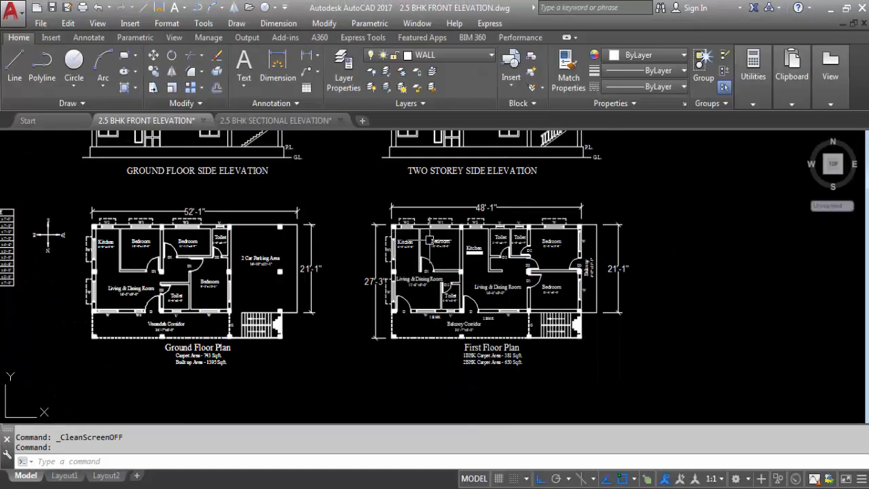
scroll(455, 218, "down", 1)
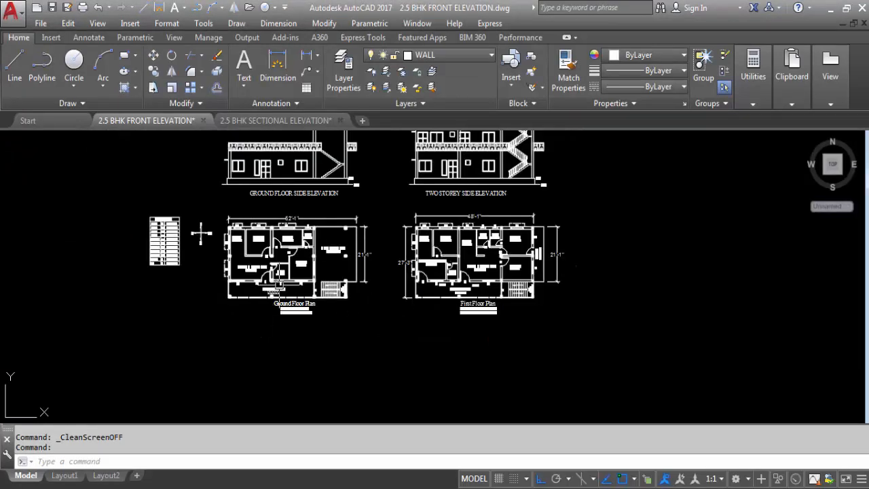
left_click(629, 347)
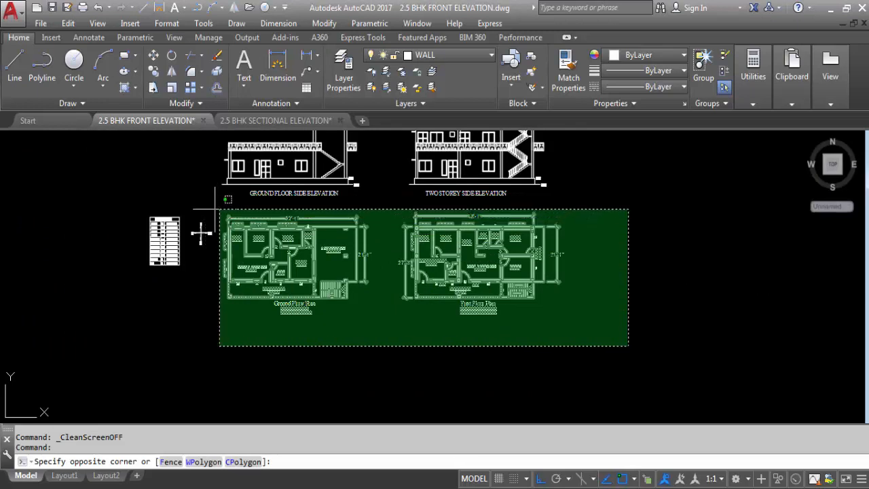
left_click(216, 213)
type("CO")
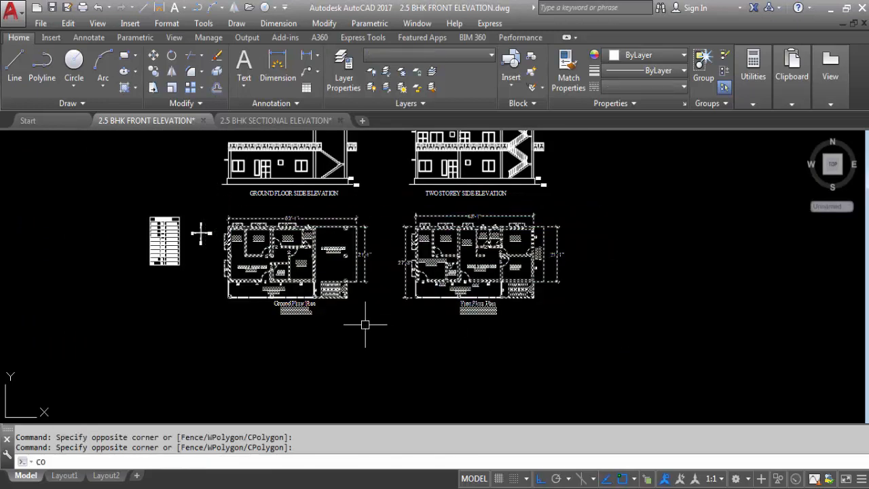
key("Return")
left_click(321, 262)
scroll(445, 261, "down", 4)
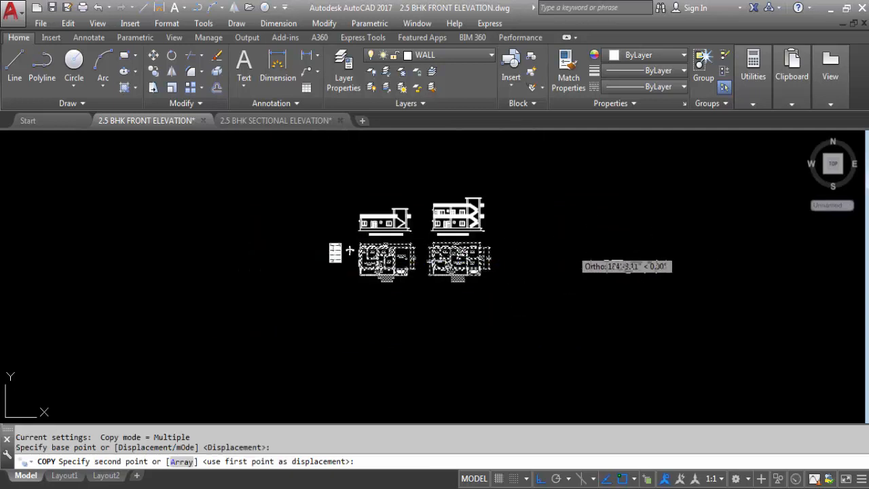
left_click(567, 261)
key("Escape")
- Rotate the copied ground floor plan by 270° about its upper-left corner
scroll(588, 258, "up", 4)
left_click(596, 369)
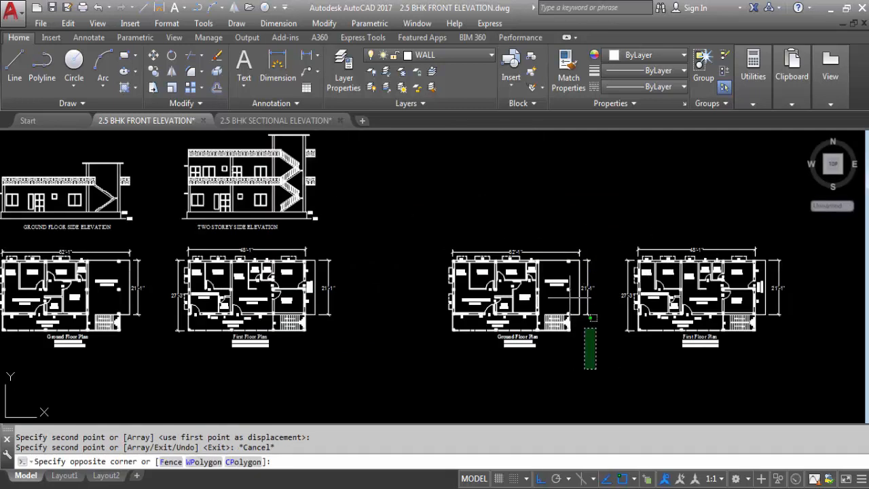
left_click(401, 187)
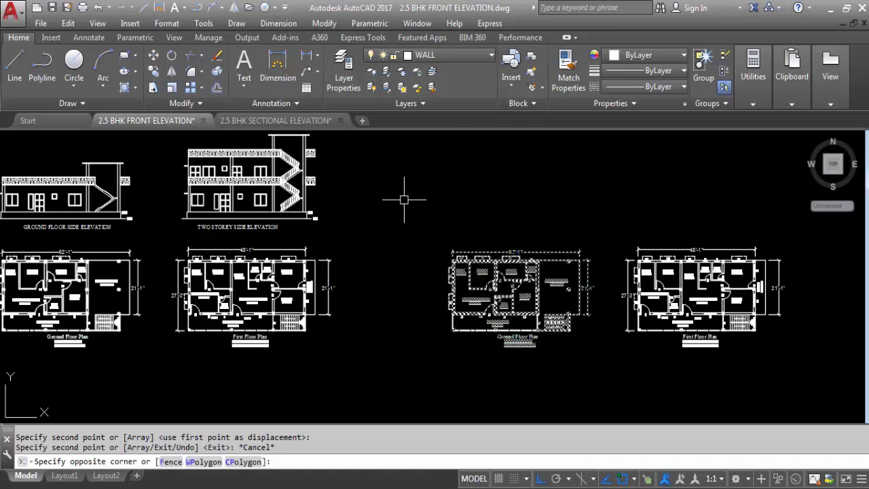
type("ro")
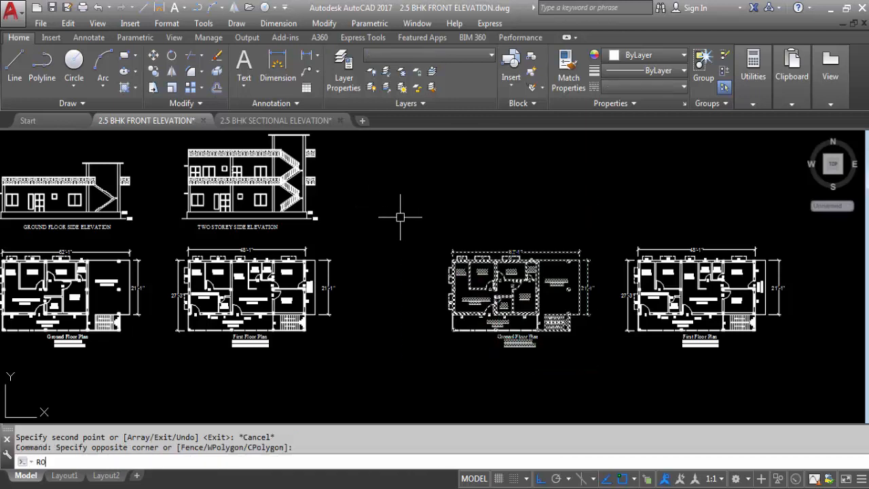
key("Return")
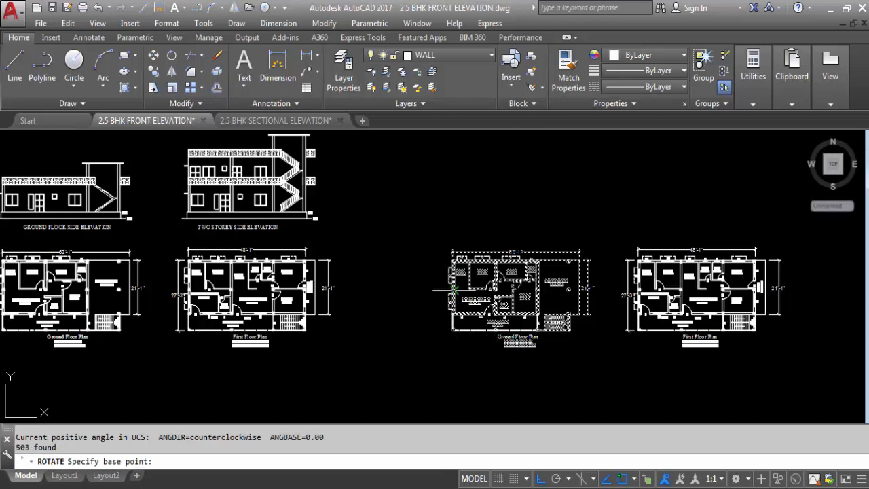
left_click(448, 266)
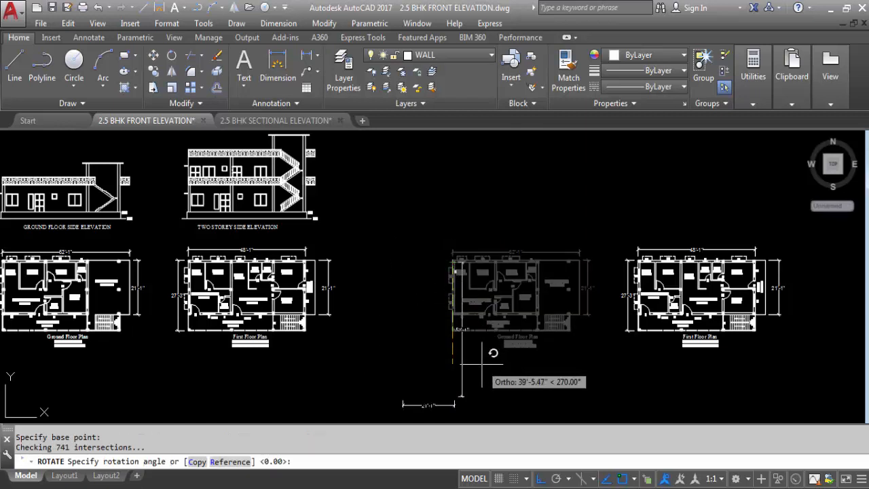
left_click(482, 367)
- Rotate the copied first floor plan by 270° about its upper-left corner
left_click(815, 370)
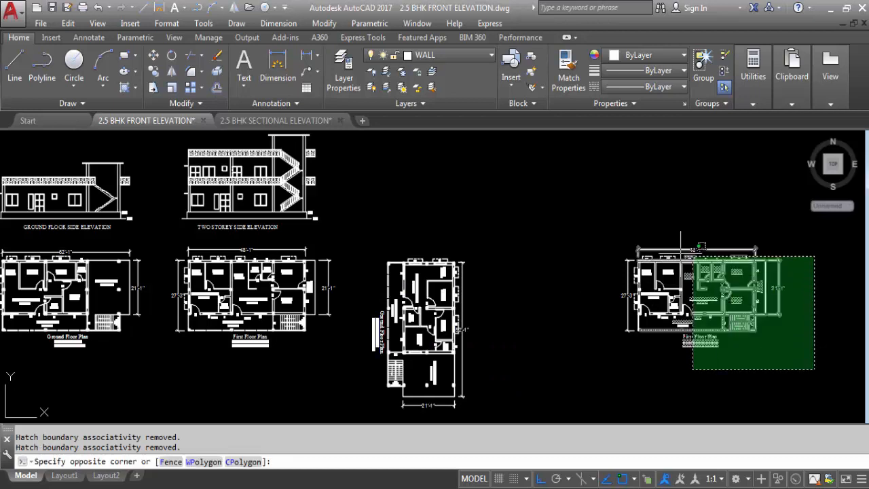
left_click(613, 213)
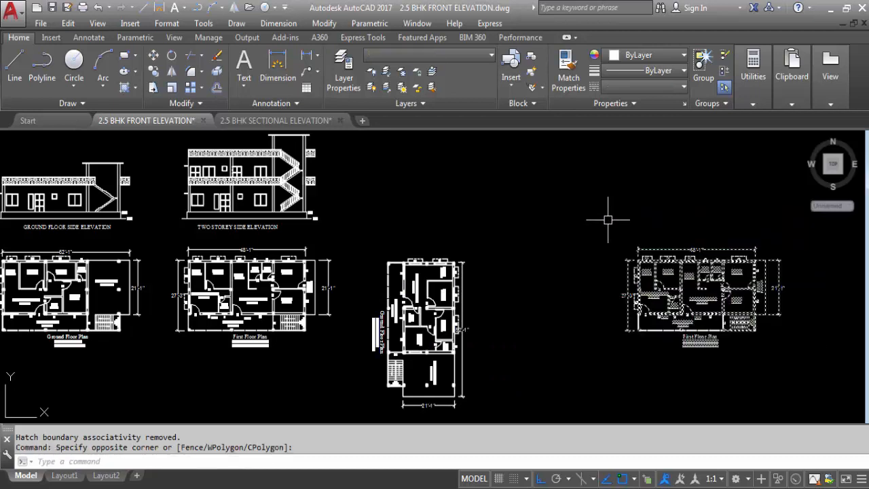
key("Return")
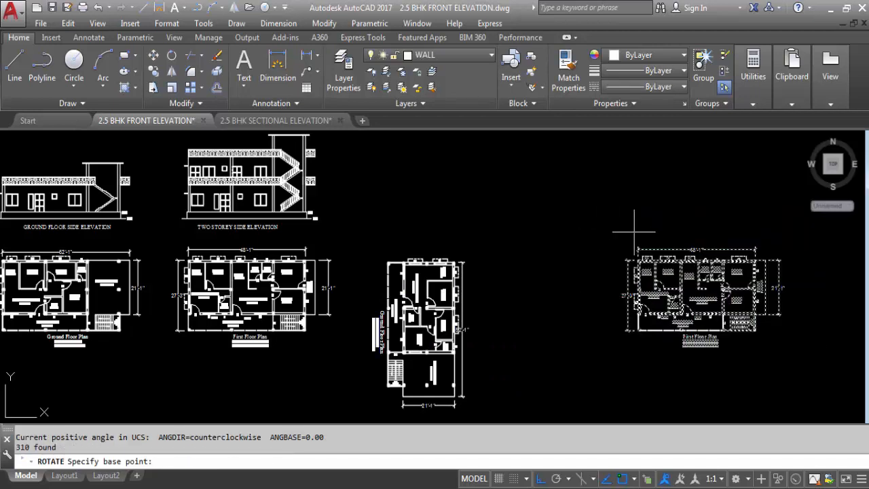
left_click(639, 263)
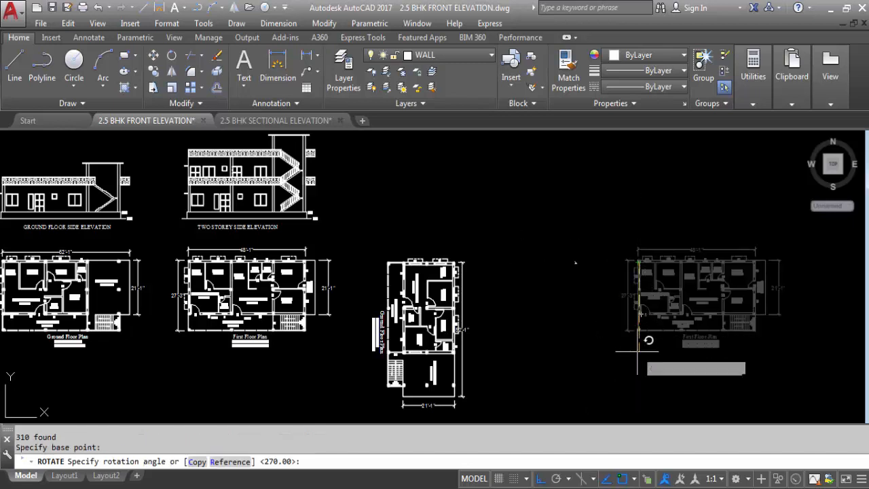
left_click(637, 351)
scroll(577, 179, "down", 3)
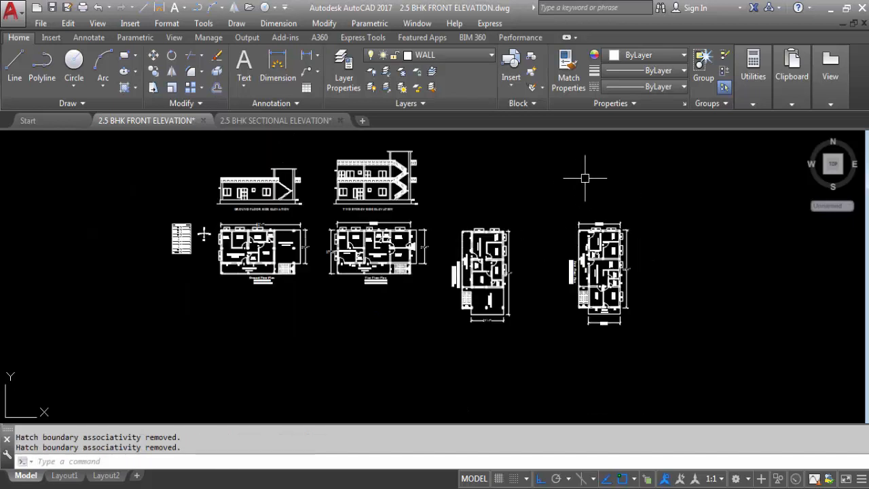
- Move the rotated ground floor plan by its upper-left column corner, with Ortho off, level with the original first floor plan's top edge
scroll(473, 244, "up", 5)
scroll(474, 244, "down", 2)
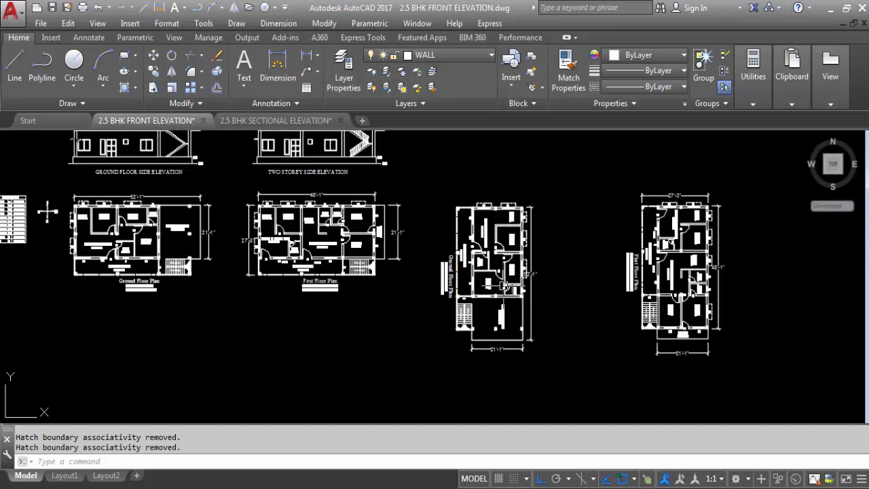
left_click(558, 381)
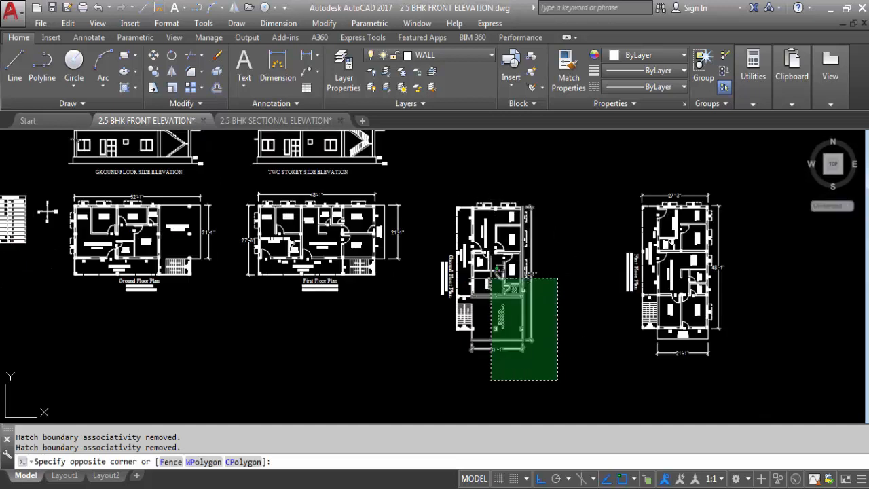
left_click(433, 181)
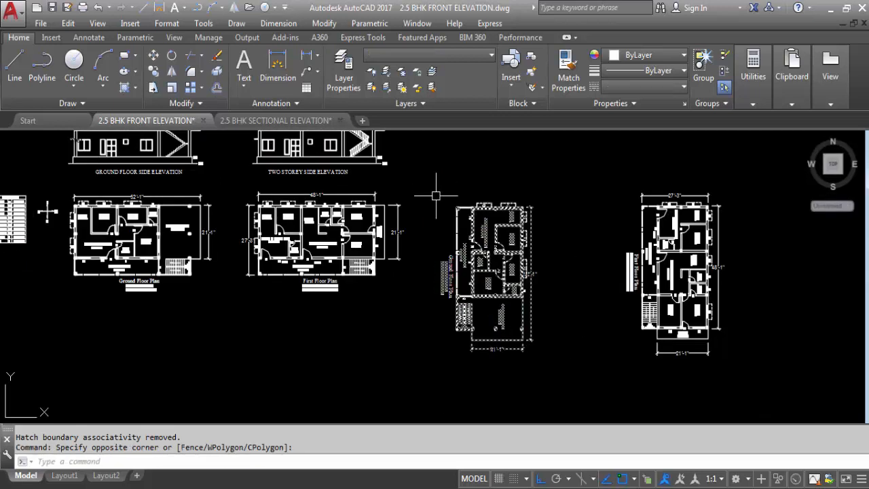
type("m")
key("Return")
scroll(483, 194, "up", 3)
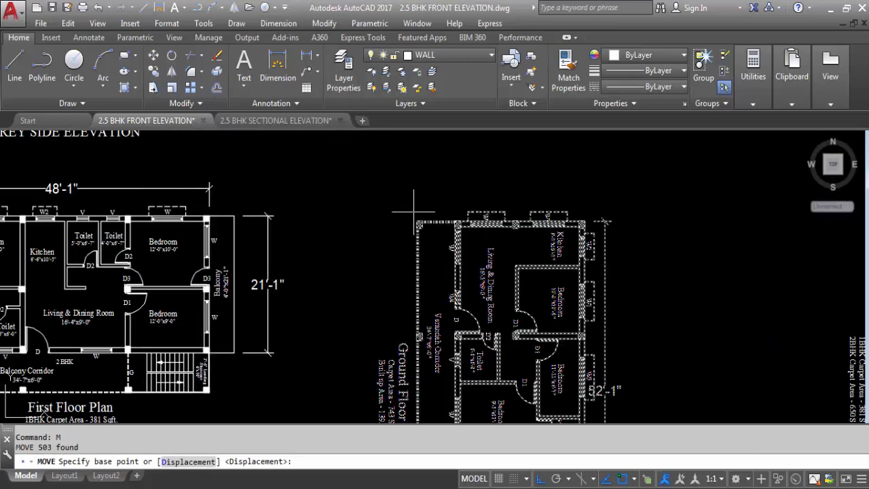
scroll(414, 212, "up", 5)
left_click(395, 252)
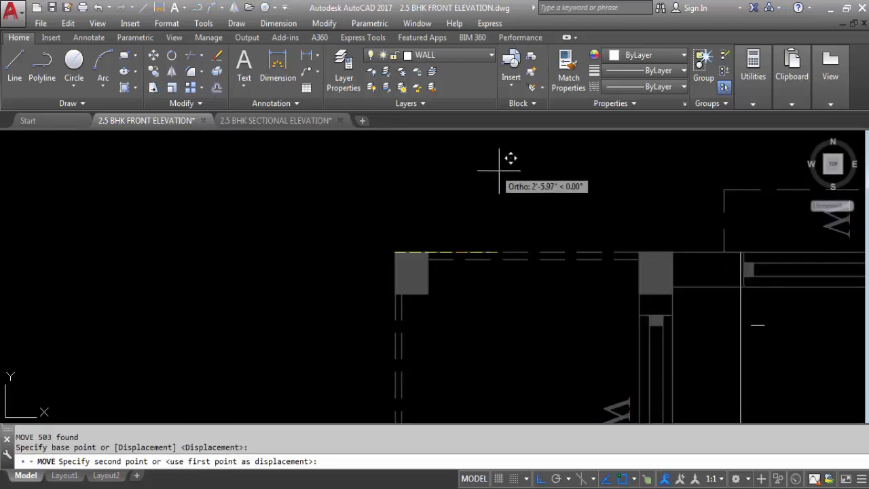
scroll(510, 158, "down", 3)
key("F8")
scroll(511, 159, "down", 5)
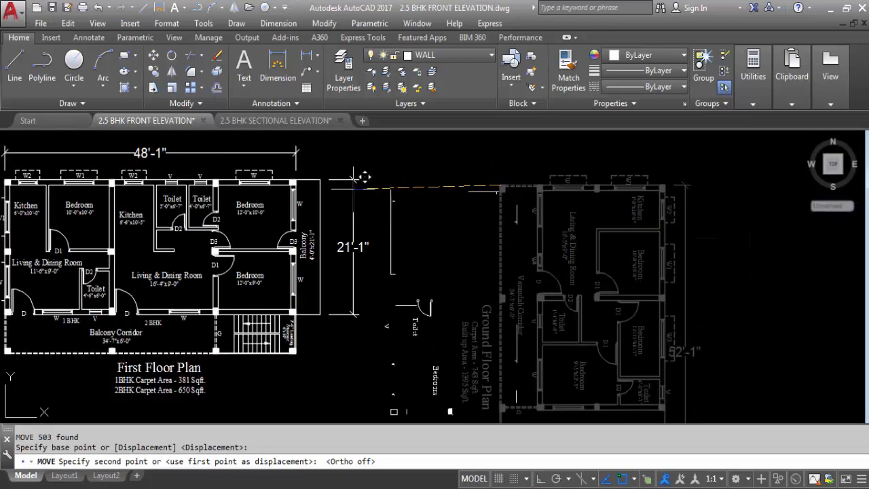
left_click(482, 181)
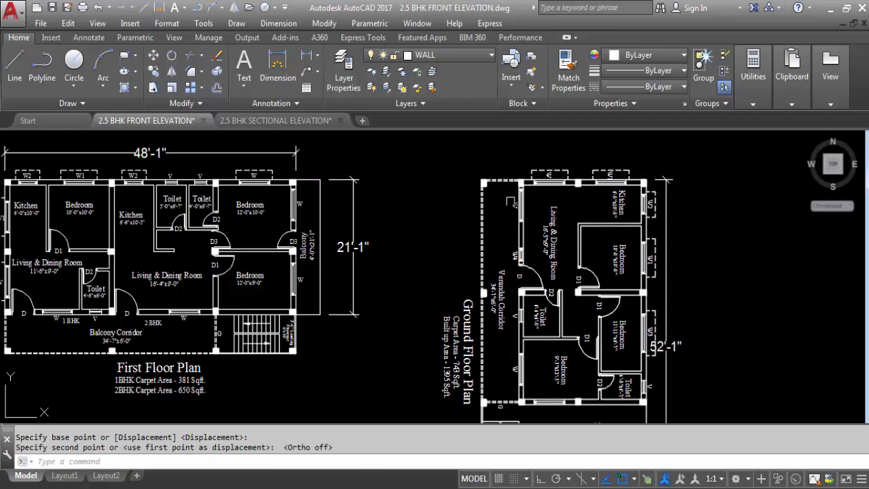
- Draw a horizontal construction line through the top edge of the original first floor plan, extending across the rotated copies
type("xl")
key("Return")
type("h")
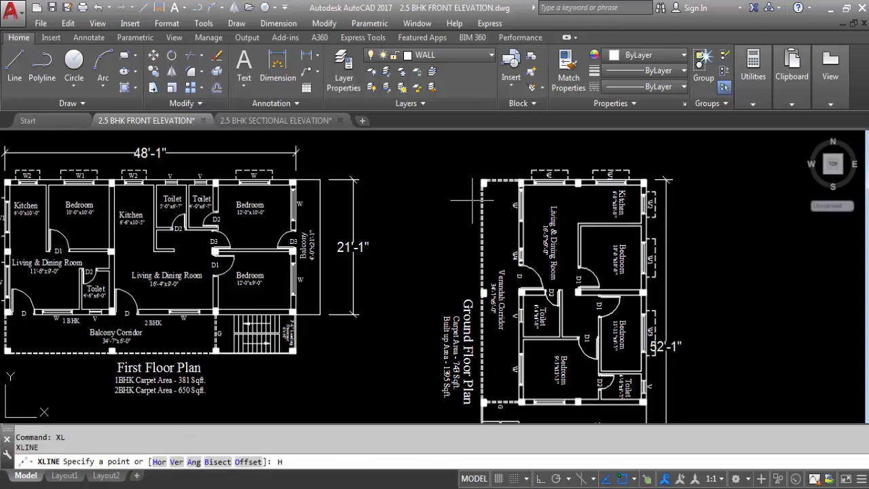
key("Return")
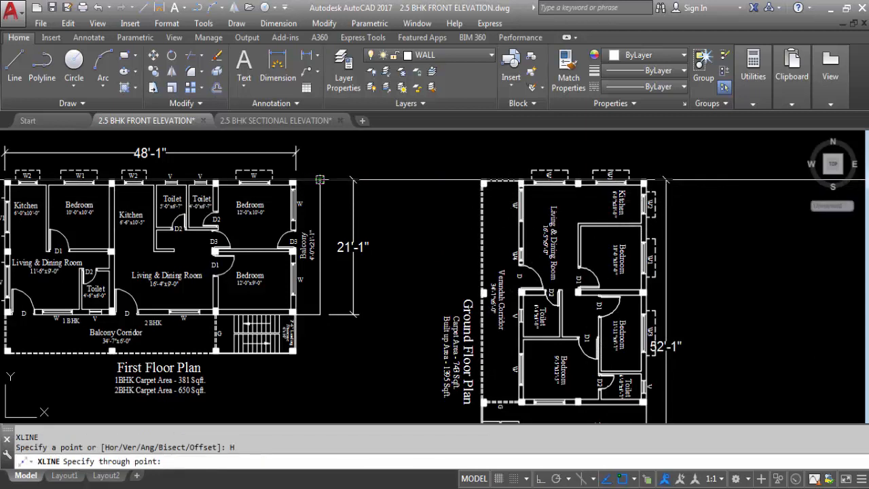
scroll(493, 260, "up", 10)
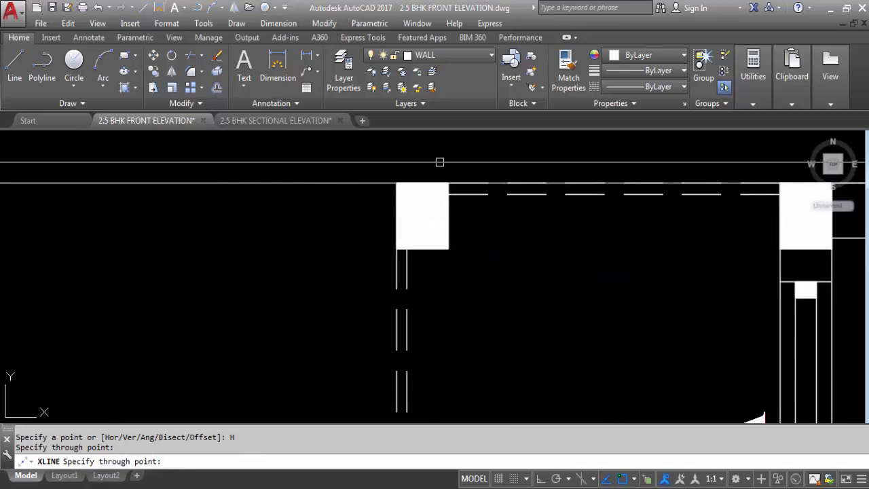
scroll(439, 162, "down", 10)
key("Escape")
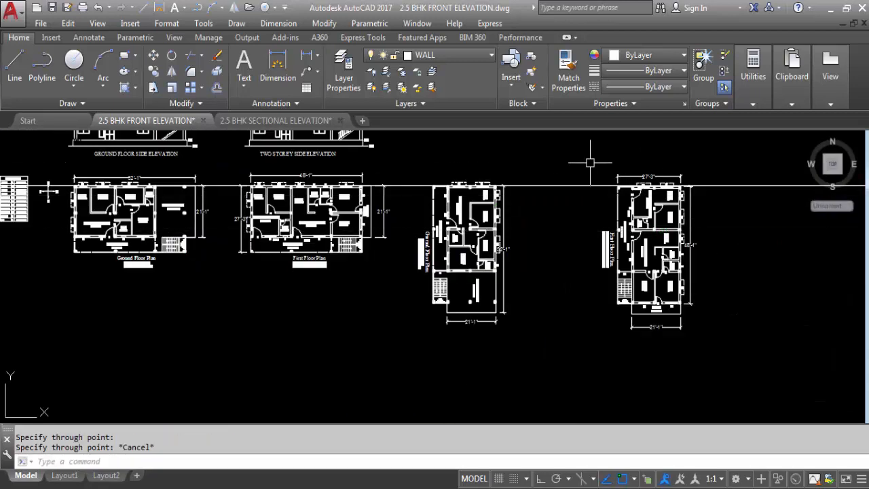
- Move the rotated first floor plan so its upper-left column corner sits on the horizontal construction line
left_click(590, 162)
left_click(752, 358)
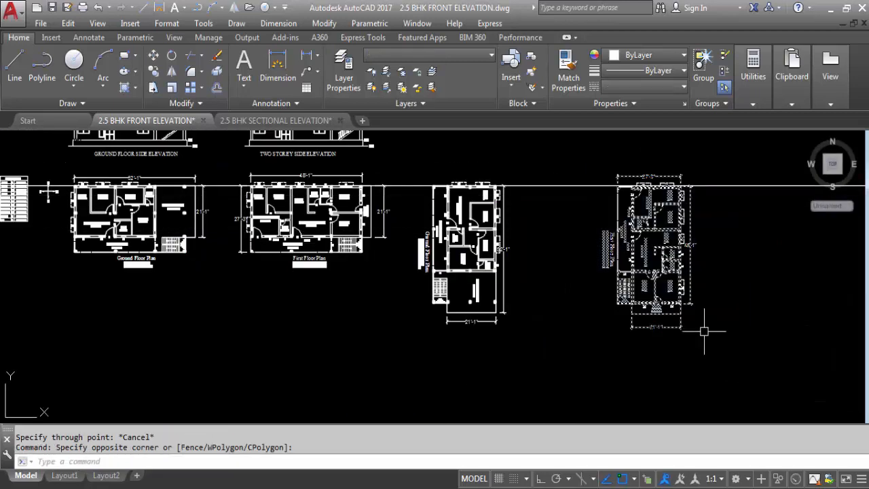
type("m")
key("Return")
scroll(618, 178, "up", 8)
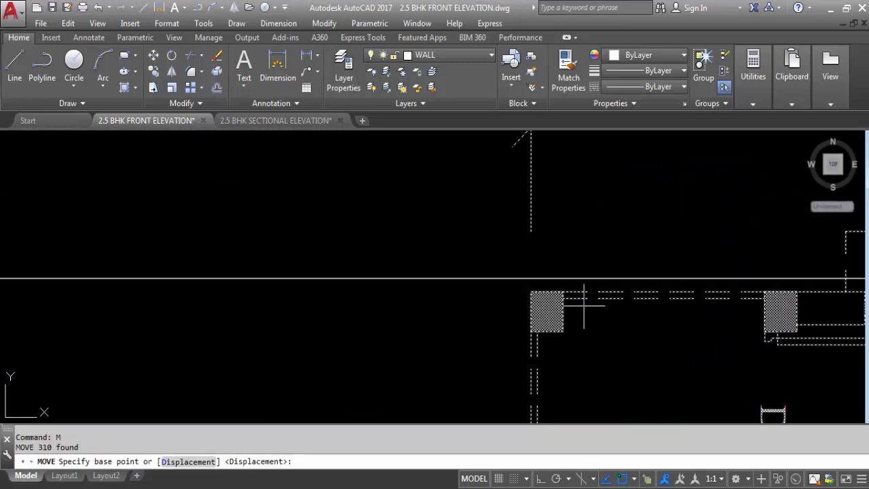
left_click(531, 293)
left_click(495, 279)
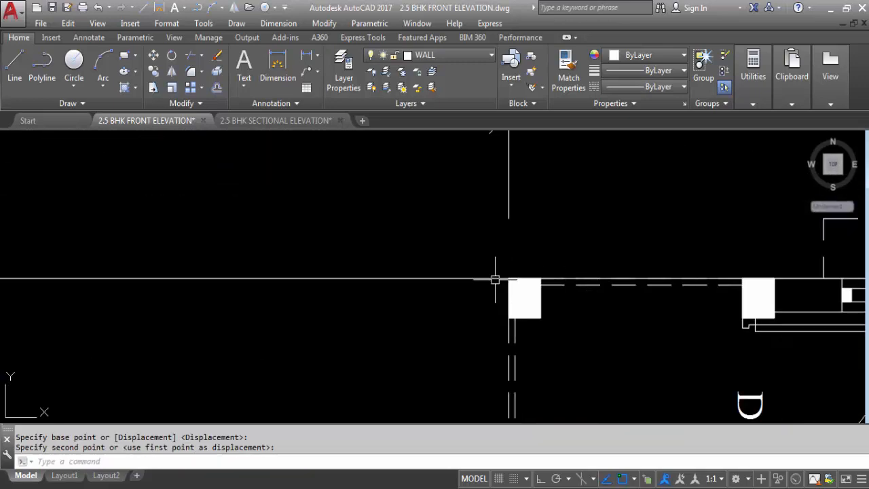
- Move the rotated ground floor plan horizontally along the construction line, closer to the rotated first floor plan, using its upper-right column corner as base point
scroll(495, 279, "down", 6)
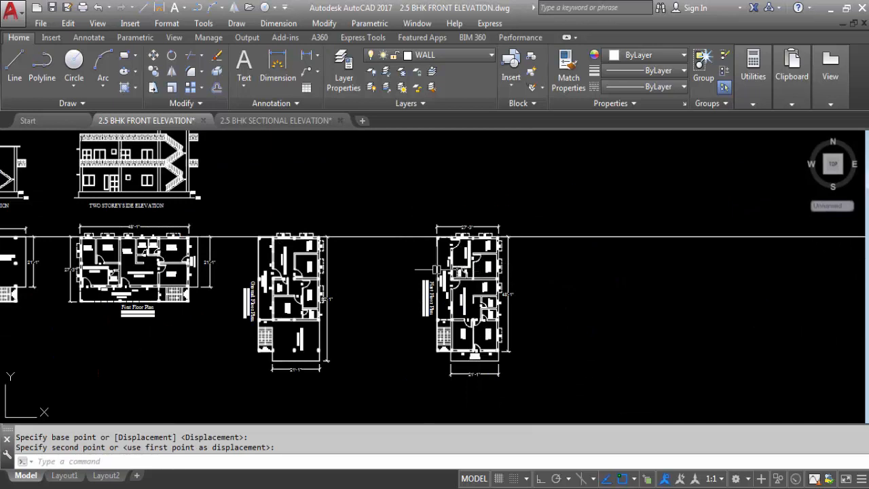
left_click(230, 211)
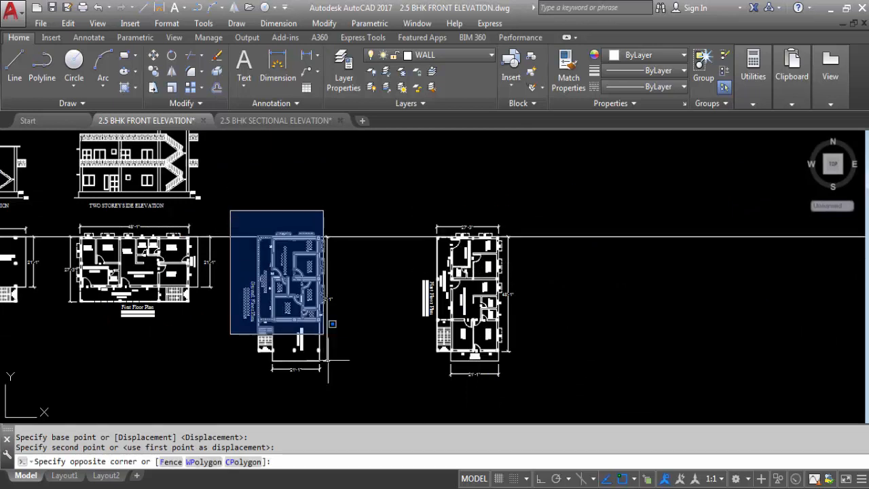
left_click(366, 394)
type("M")
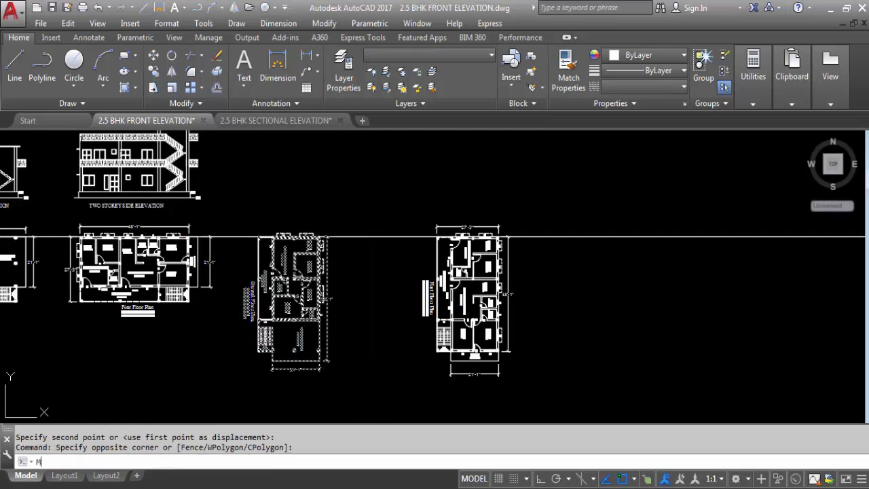
key("Return")
scroll(327, 241, "up", 6)
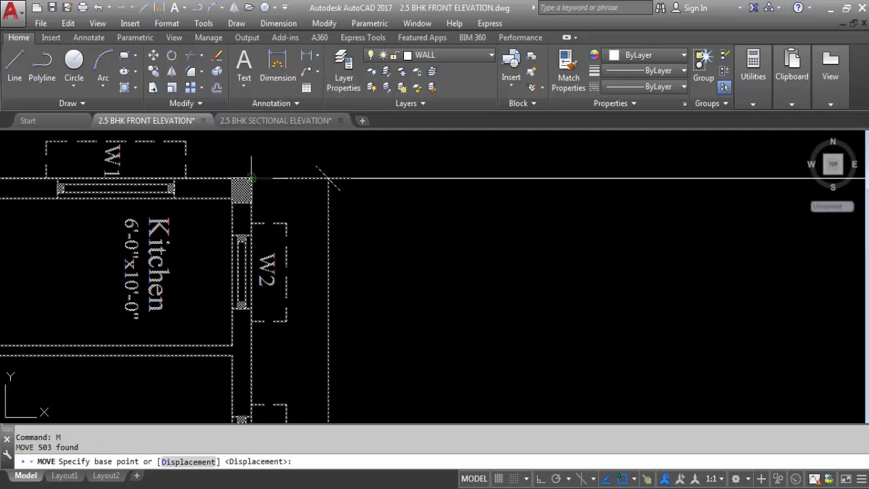
left_click(252, 178)
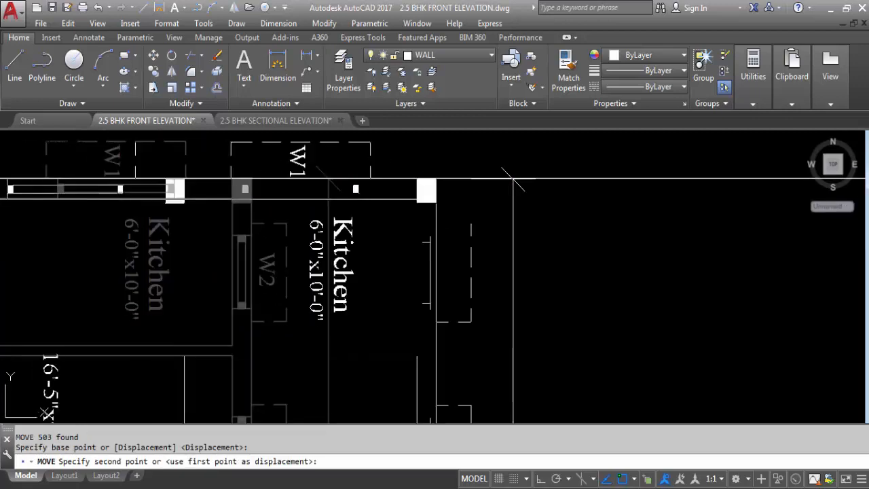
left_click(514, 179)
scroll(514, 179, "down", 6)
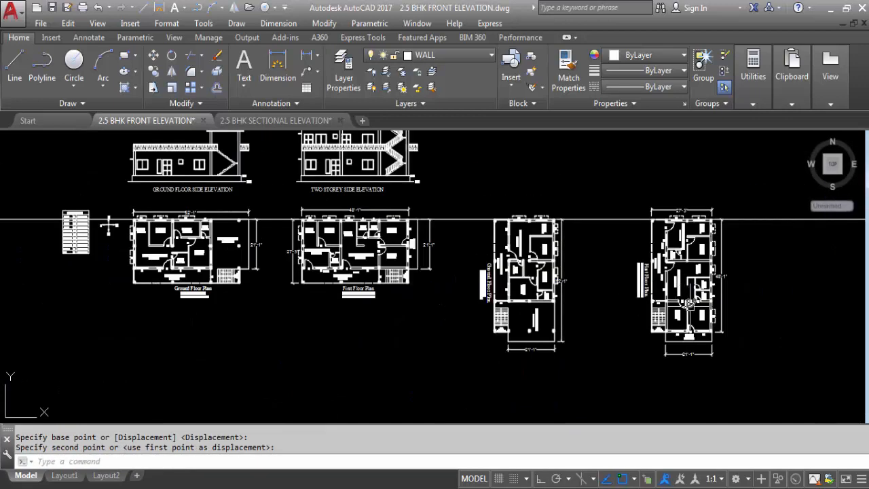
- Delete the horizontal construction line running through the top edges of the floor plans
left_click(616, 237)
left_click(577, 162)
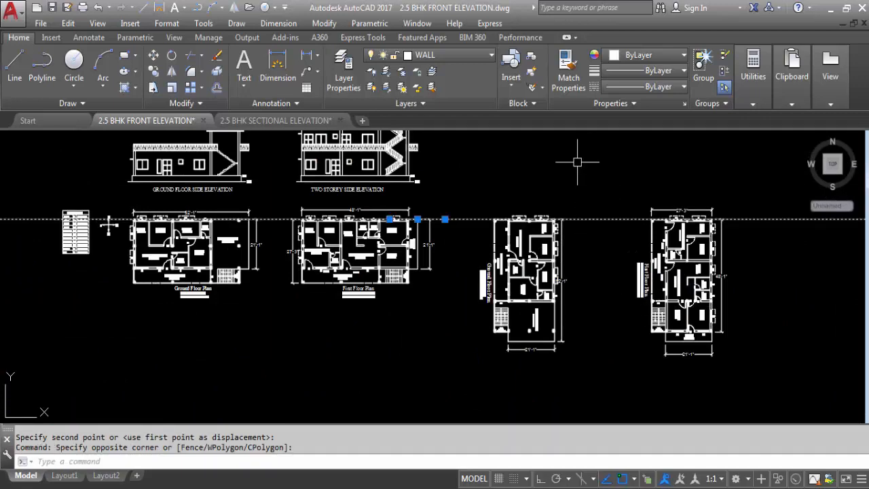
key("Delete")
scroll(508, 207, "up", 4)
scroll(502, 191, "down", 5)
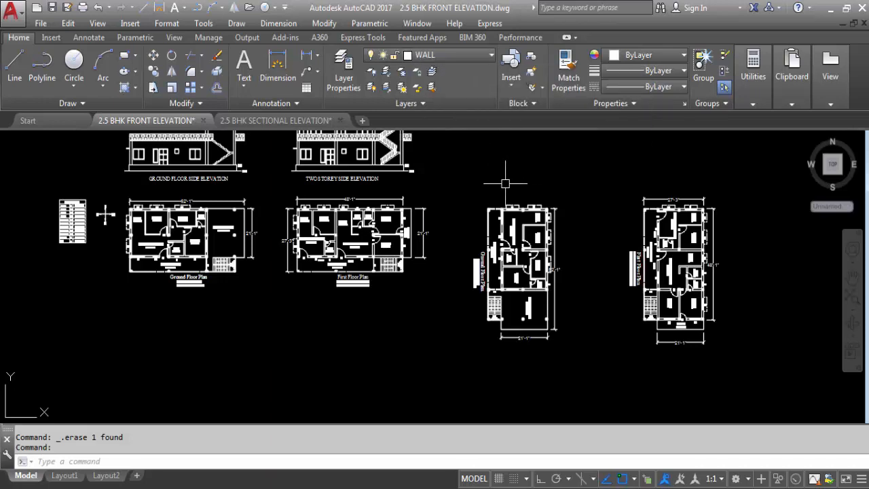
- Draw a horizontal construction line through the ground line (G.L.) of the two storey side elevation
type("L")
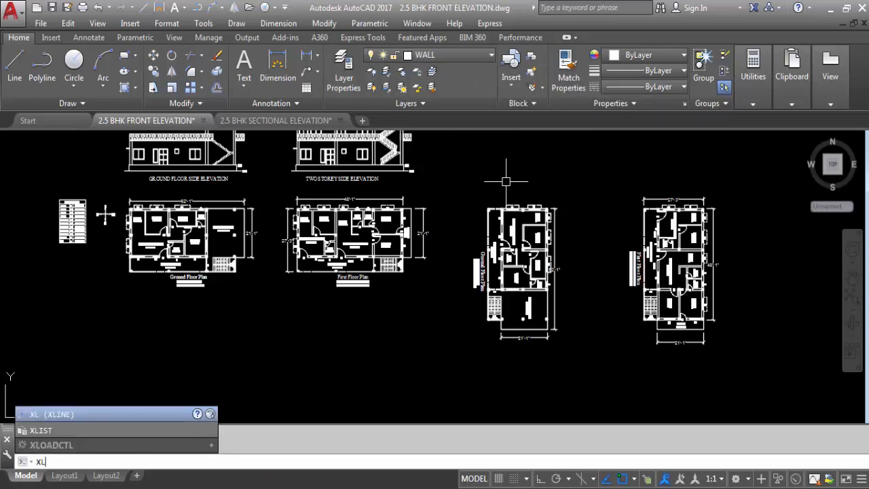
key("Return")
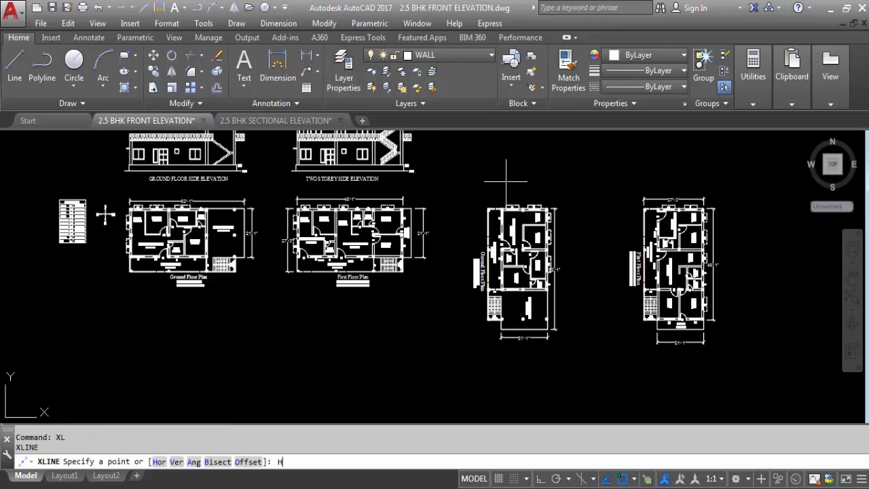
key("Return")
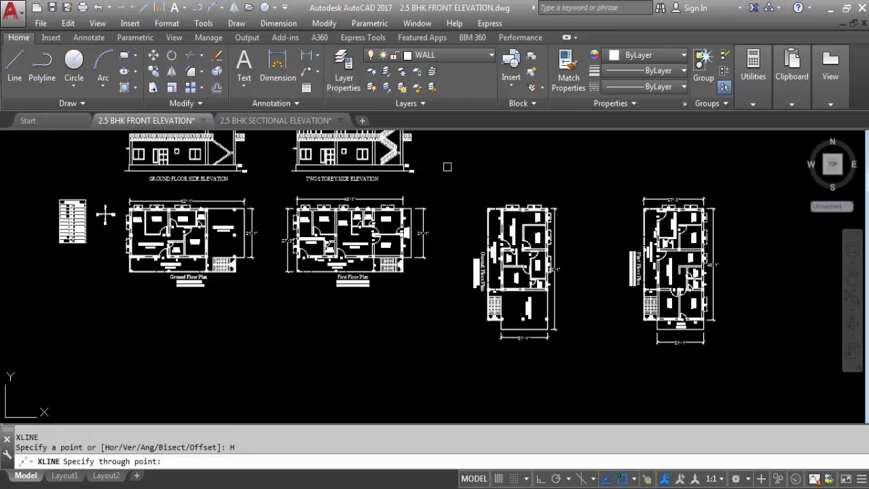
scroll(405, 178, "up", 6)
left_click(406, 178)
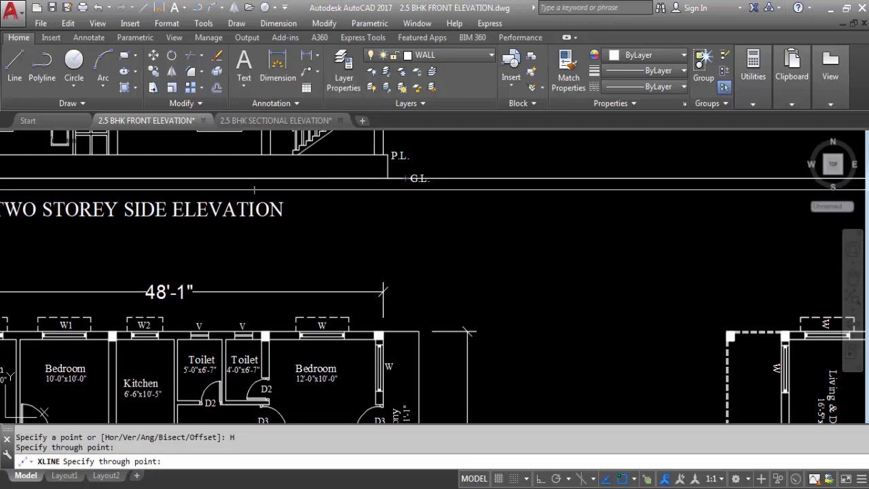
scroll(377, 169, "down", 5)
scroll(488, 157, "up", 2)
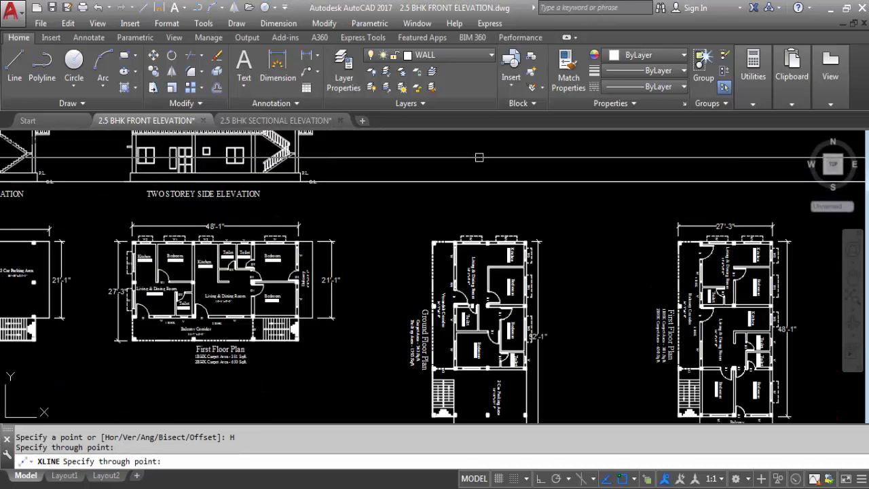
key("Escape")
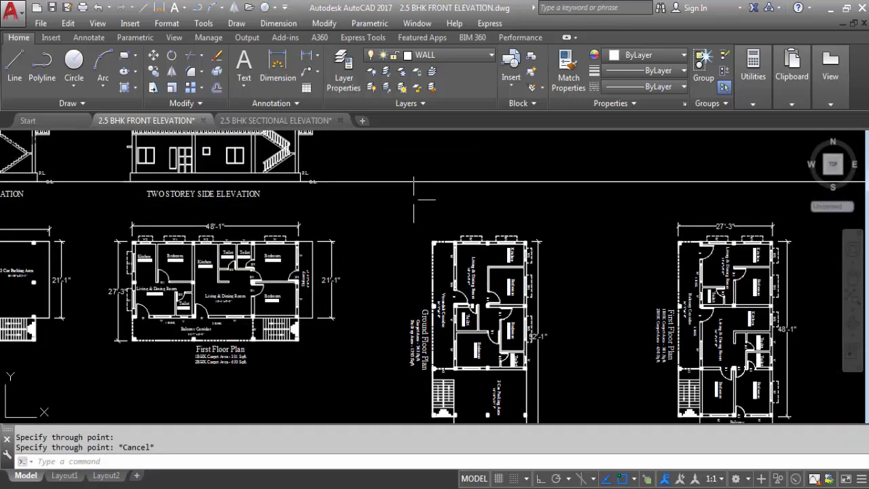
scroll(435, 197, "down", 2)
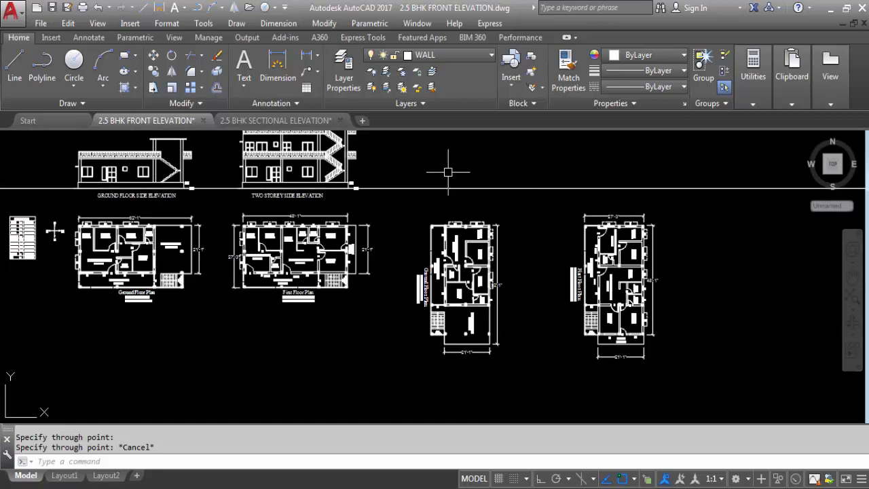
- Offset the ground-level construction line upward by 2'6" to mark the plinth level
type("o")
key("Return")
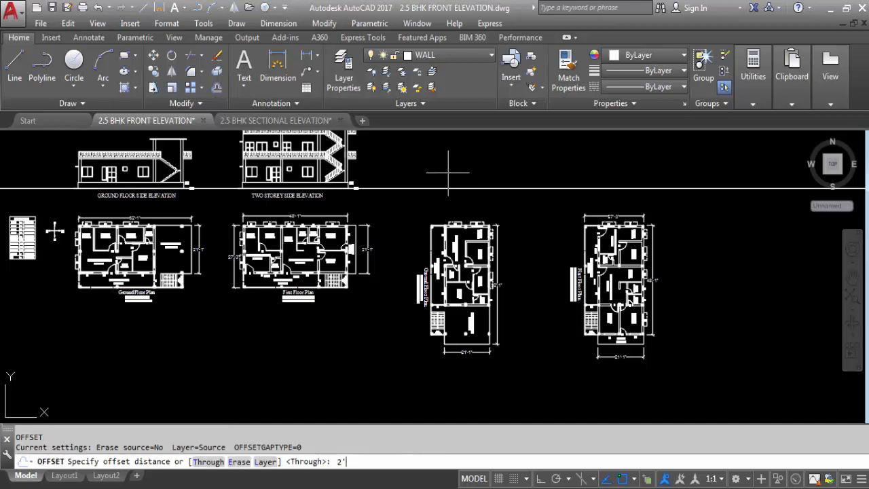
key("Return")
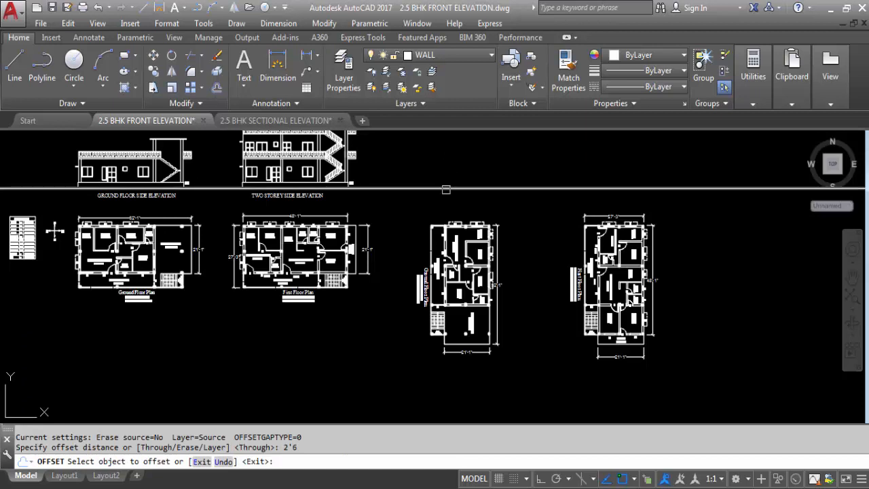
left_click(446, 189)
left_click(503, 148)
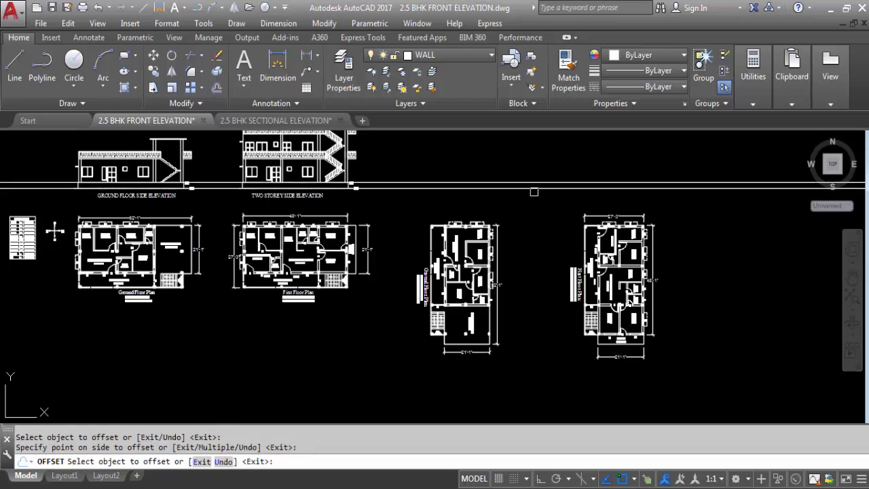
key("Return")
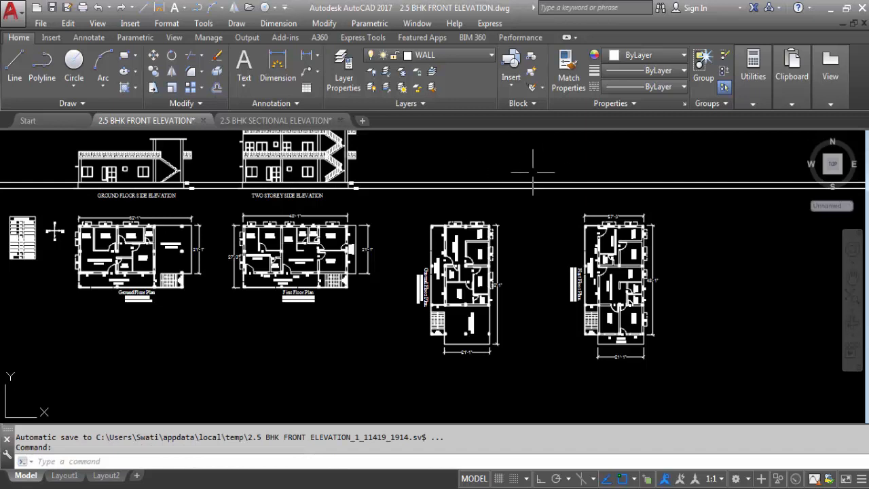
key("Escape")
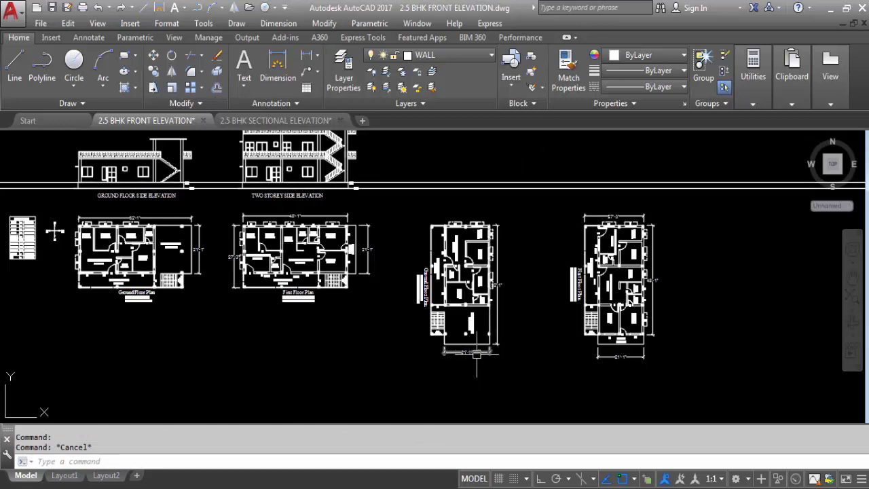
- Draw vertical construction lines through both lower corners of the rotated ground floor plan's outer staircase column
scroll(477, 353, "up", 5)
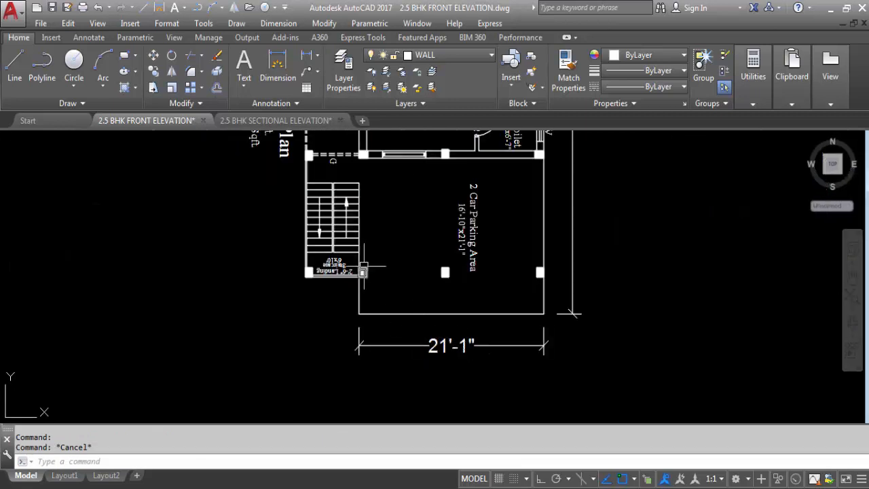
scroll(482, 251, "down", 4)
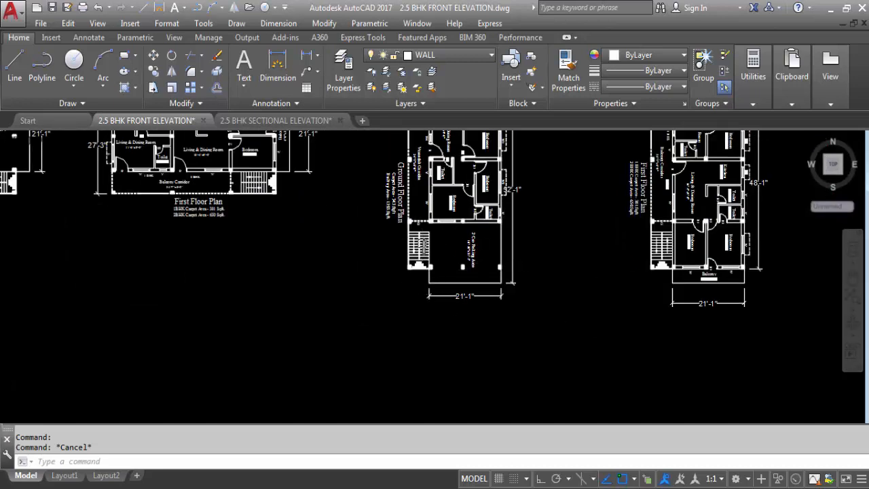
scroll(425, 245, "up", 4)
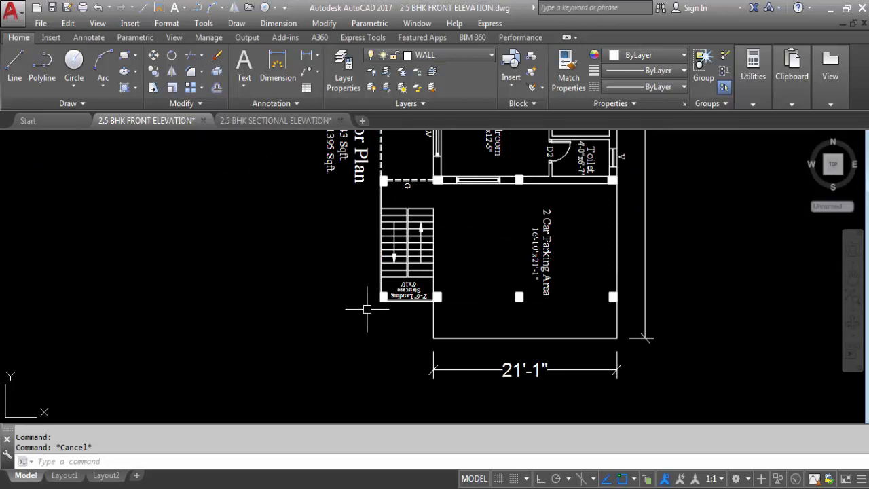
type("L")
key("Return")
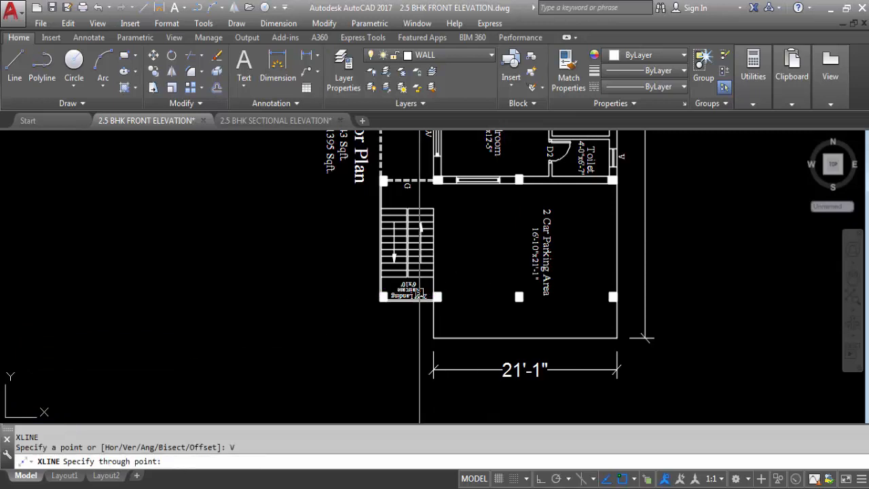
scroll(378, 300, "up", 5)
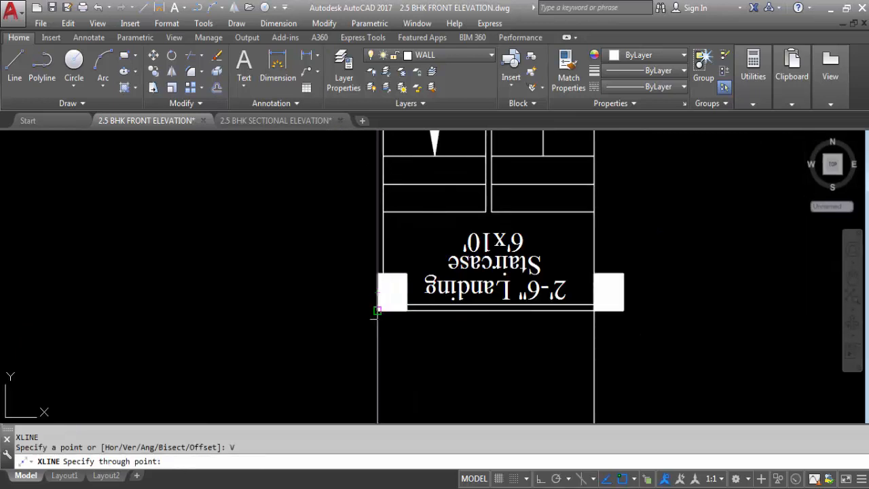
left_click(377, 310)
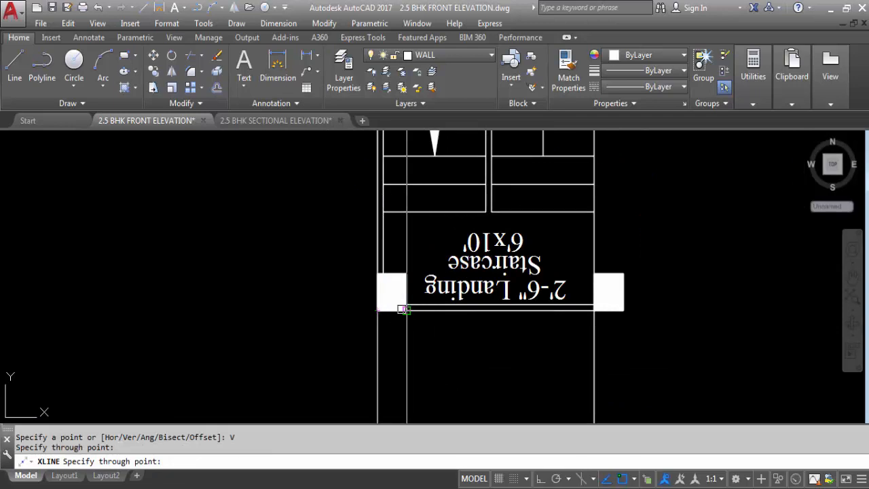
left_click(404, 311)
- Add vertical construction lines through both lower corners of the column between the staircase and the parking area
scroll(380, 237, "down", 4)
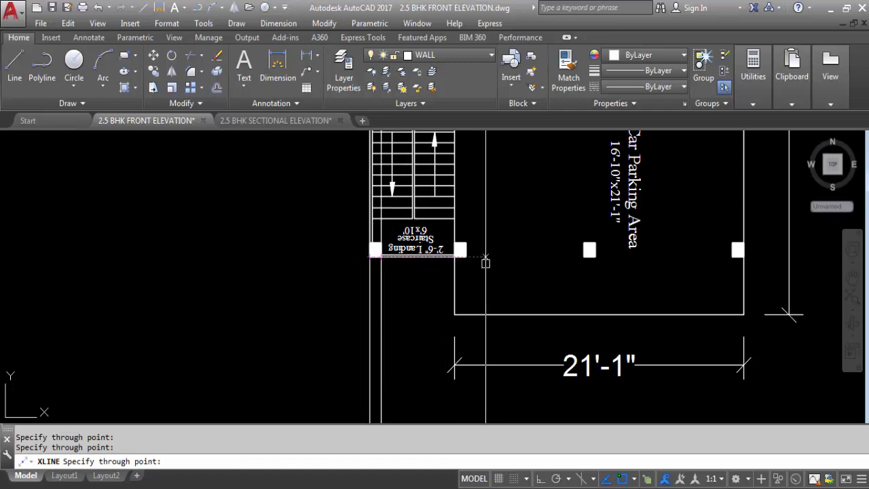
scroll(485, 258, "up", 4)
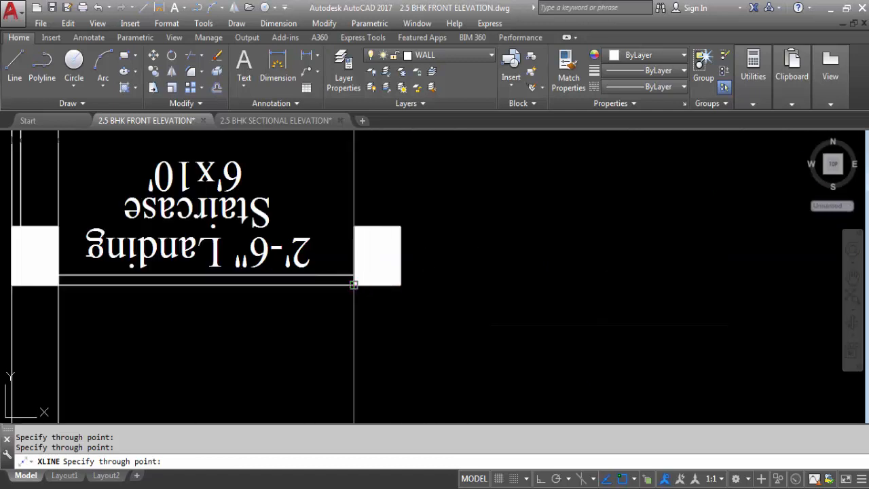
scroll(398, 285, "down", 4)
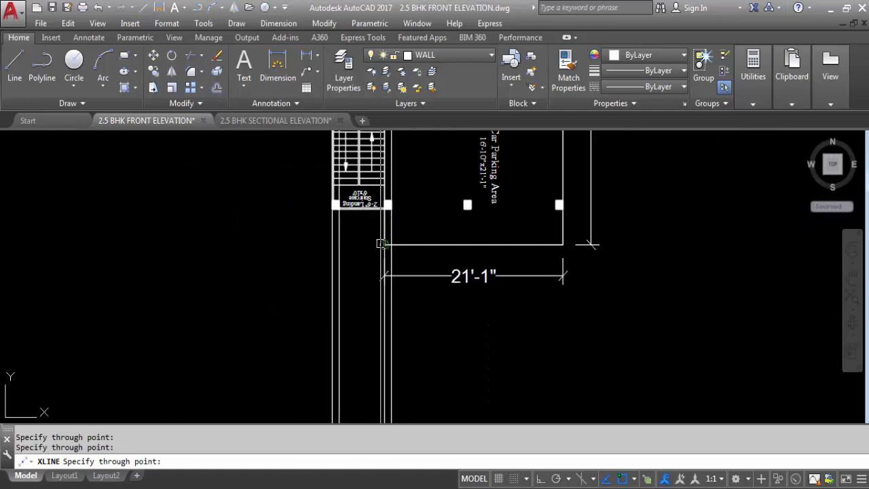
- Add vertical construction lines through both lower corners of the parking area's middle and far-right columns
scroll(360, 287, "down", 2)
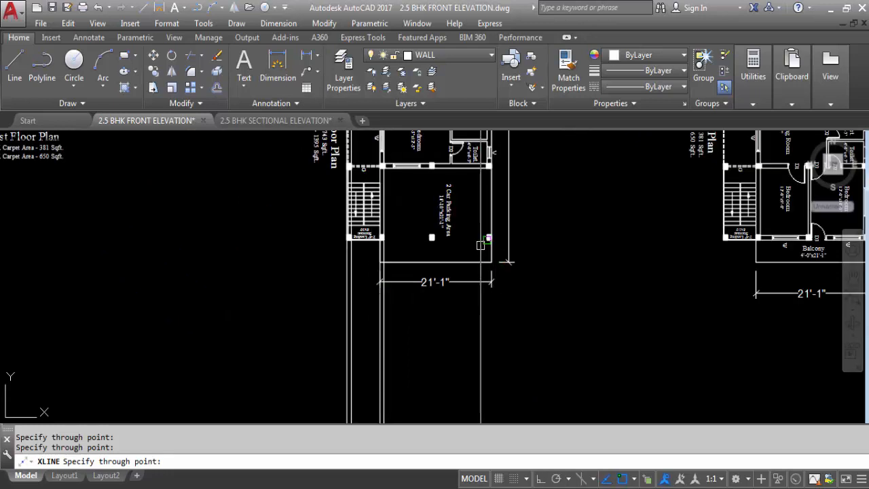
scroll(435, 186, "up", 2)
scroll(428, 343, "up", 2)
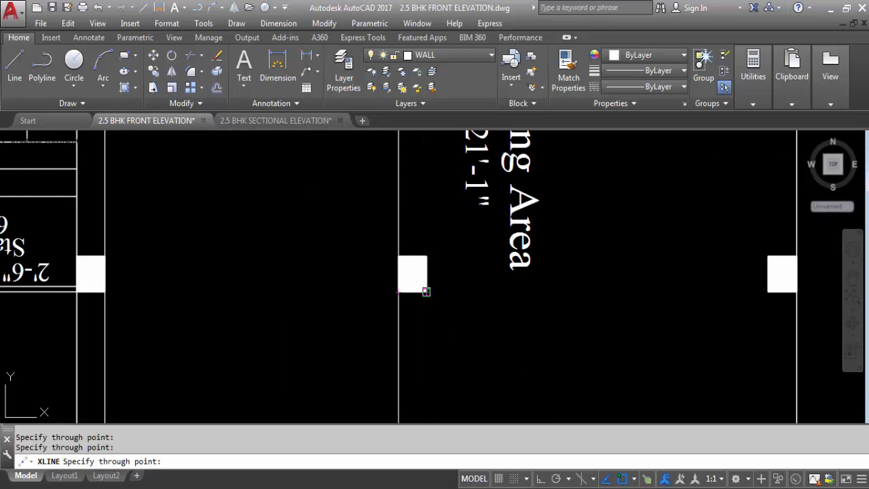
scroll(503, 299, "down", 3)
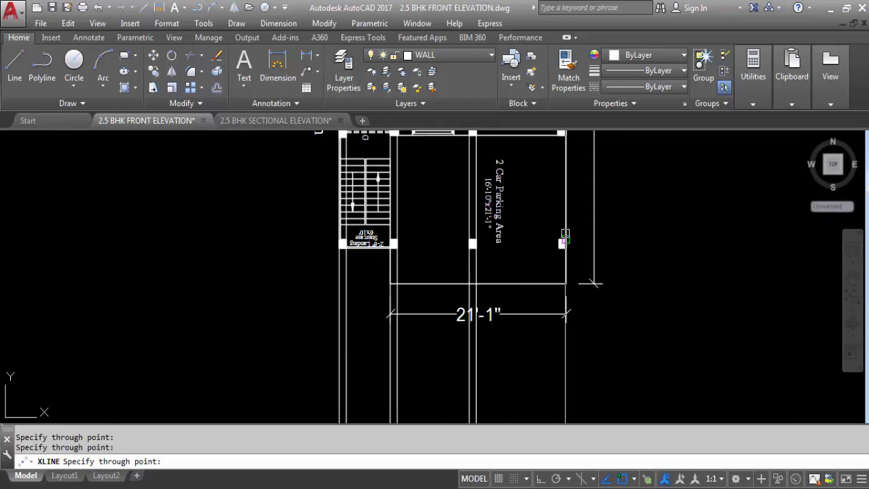
scroll(568, 238, "up", 3)
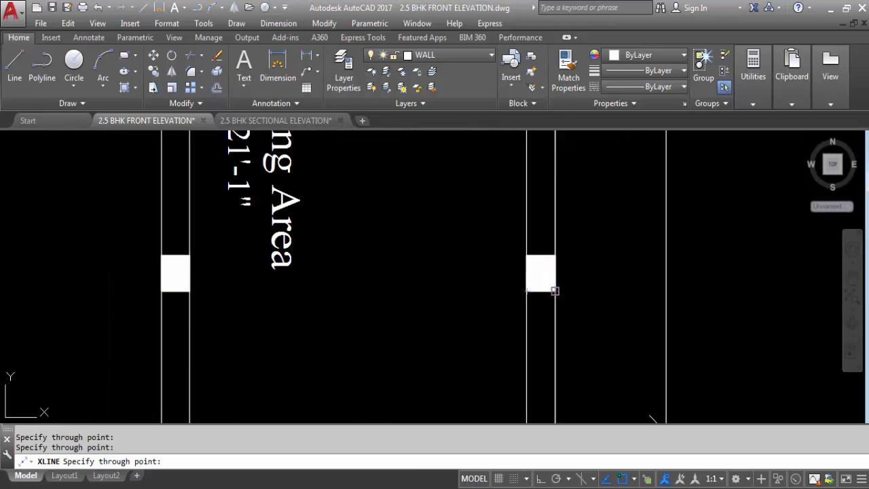
scroll(555, 292, "down", 5)
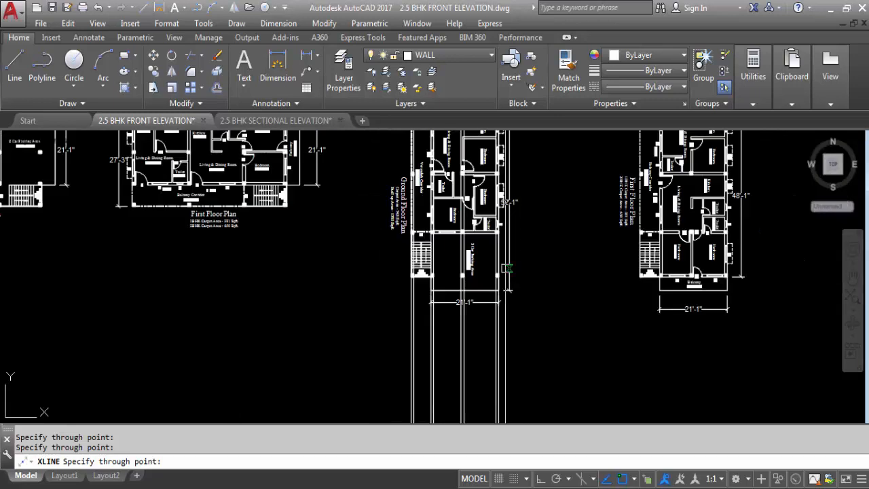
scroll(448, 216, "up", 5)
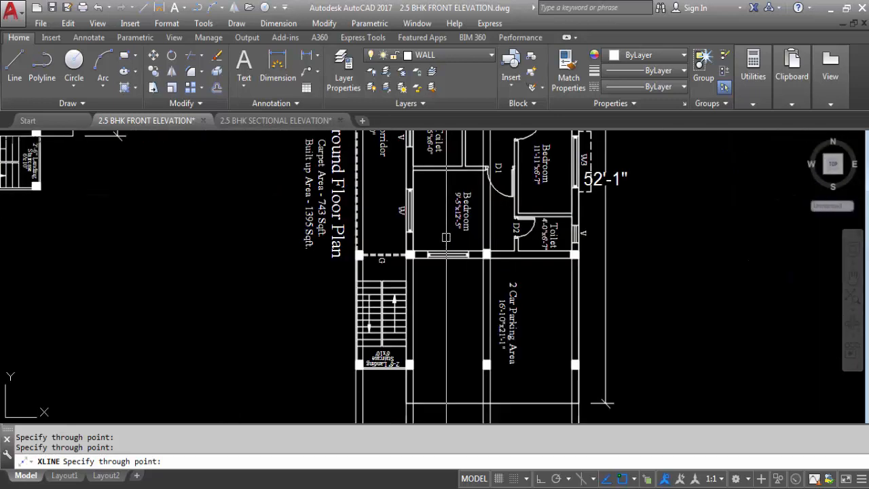
- Draw vertical construction lines through both ends of the bedroom window facing the parking area and the outer edge of the W3 sunshade
left_click(369, 296)
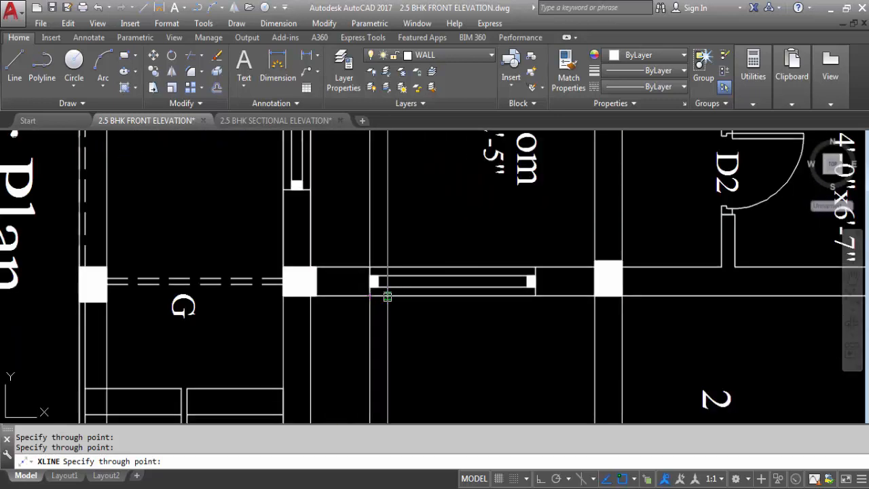
scroll(536, 295, "down", 5)
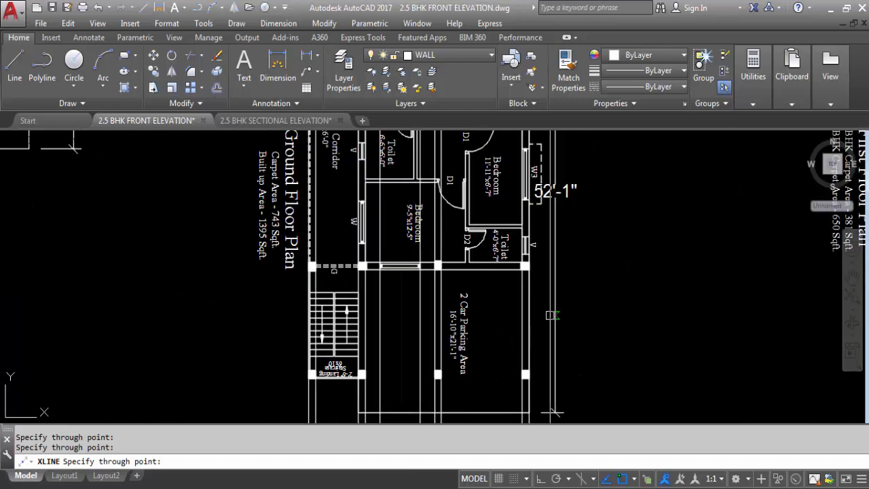
scroll(503, 246, "down", 2)
scroll(537, 197, "up", 4)
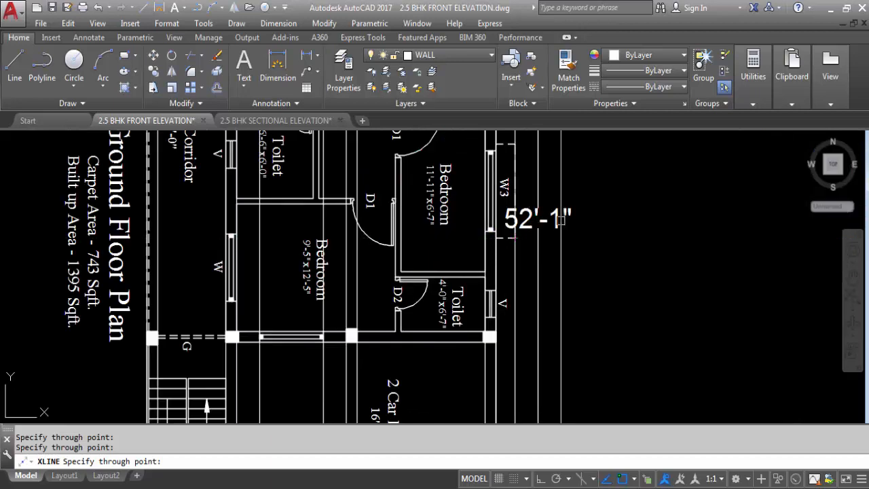
scroll(562, 230, "up", 4)
scroll(577, 230, "down", 7)
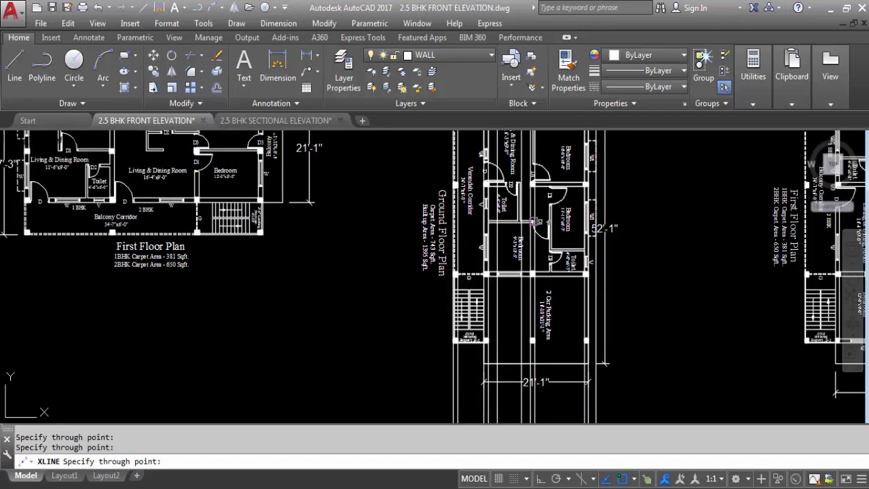
scroll(452, 184, "down", 3)
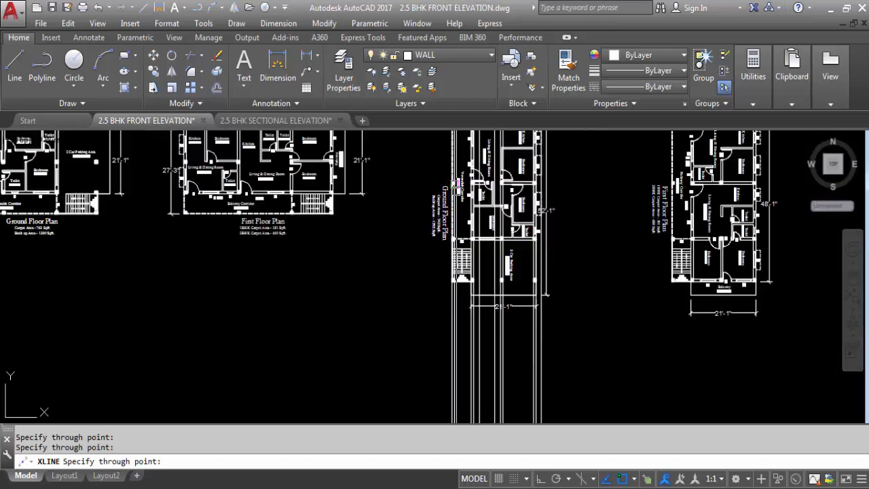
key("Escape")
- Offset the outer construction lines of the far-left and far-right columns outward by 6" where they cross the plinth level
scroll(481, 312, "up", 4)
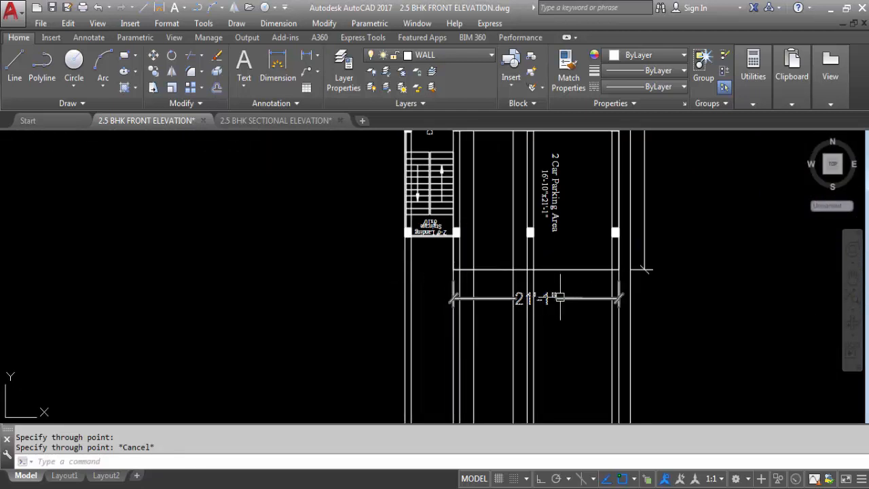
scroll(560, 297, "down", 2)
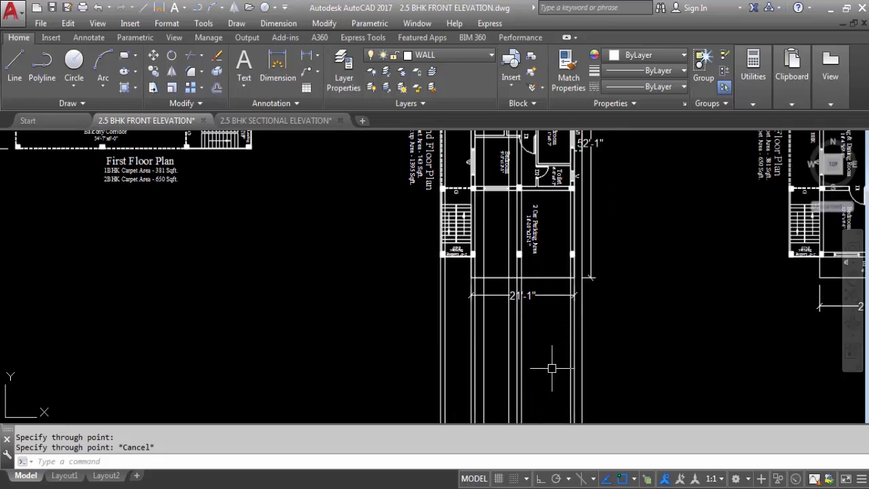
scroll(551, 368, "down", 3)
scroll(553, 265, "up", 3)
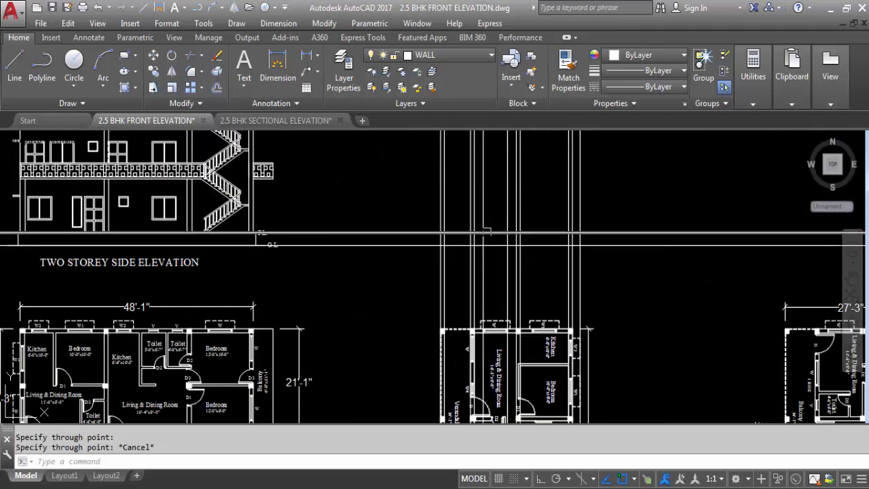
key("Escape")
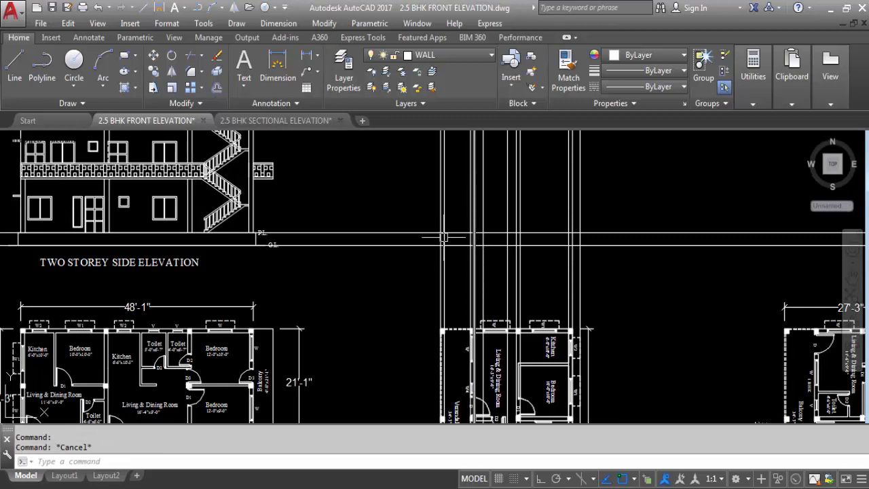
scroll(457, 256, "up", 2)
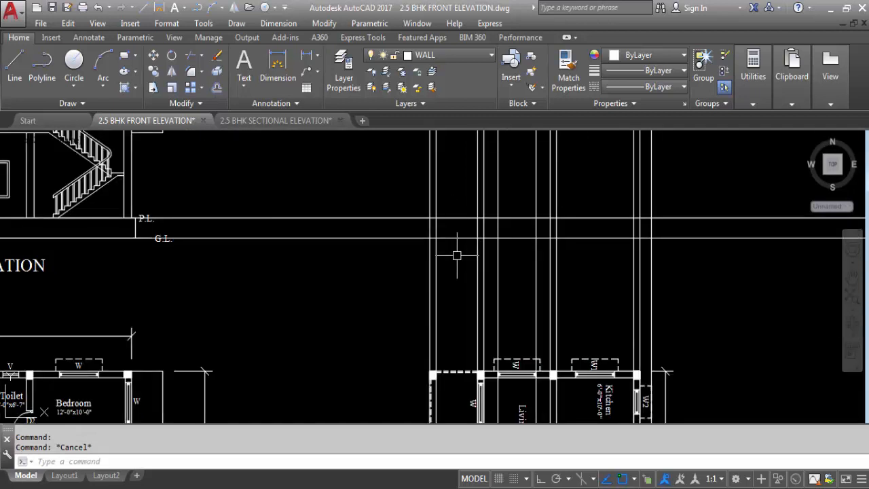
key("Return")
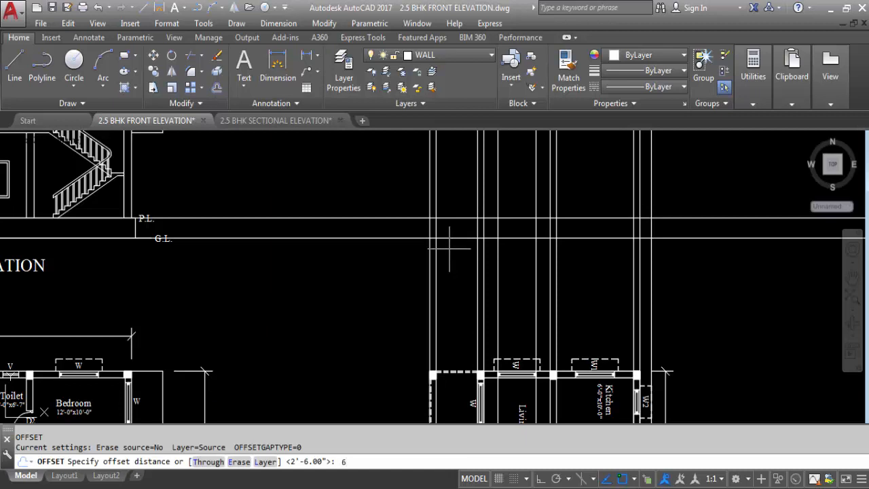
type("6")
key("Return")
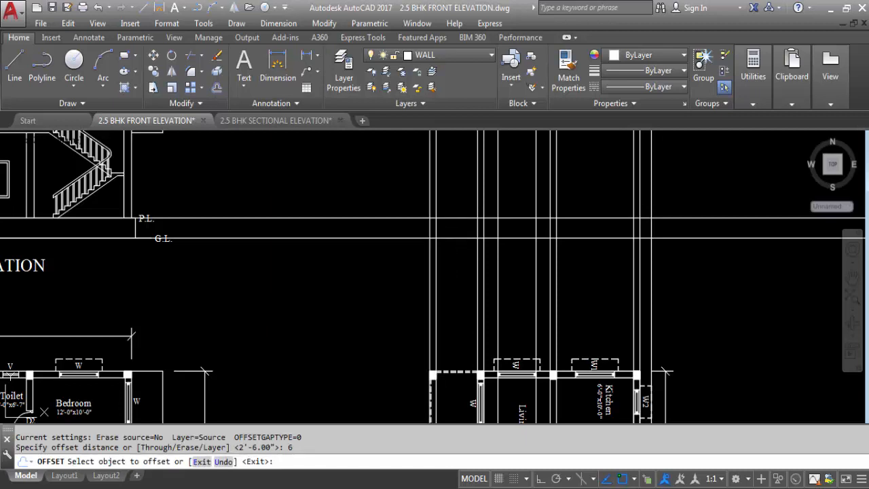
left_click(428, 209)
left_click(380, 197)
scroll(650, 223, "up", 3)
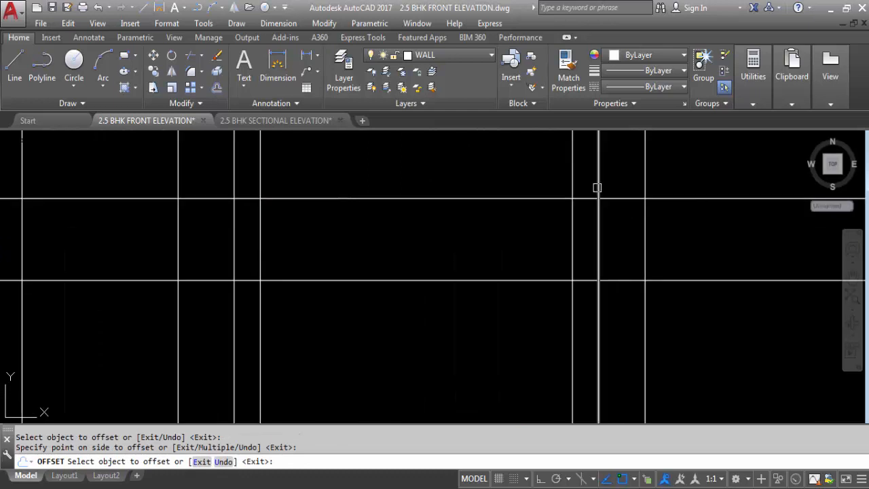
left_click(596, 191)
left_click(621, 184)
scroll(625, 227, "down", 3)
key("Escape")
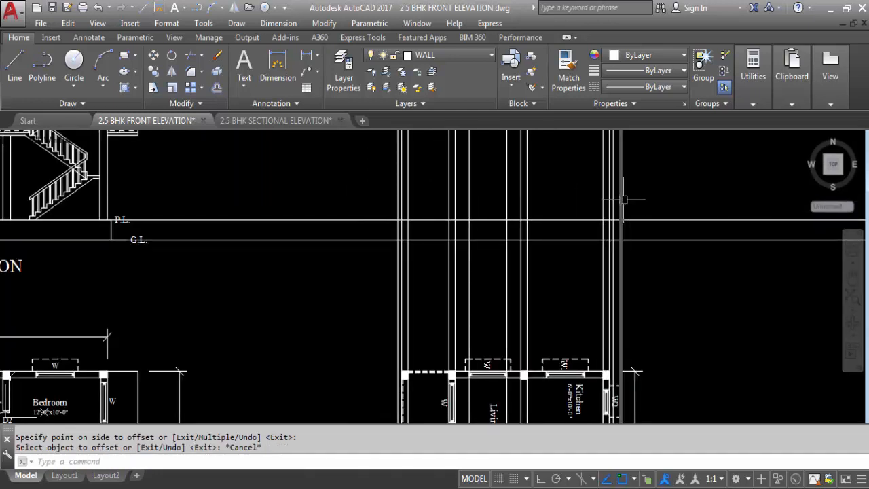
- Offset the outer construction lines of the far-left and far-right columns outward by 3'
scroll(615, 217, "up", 4)
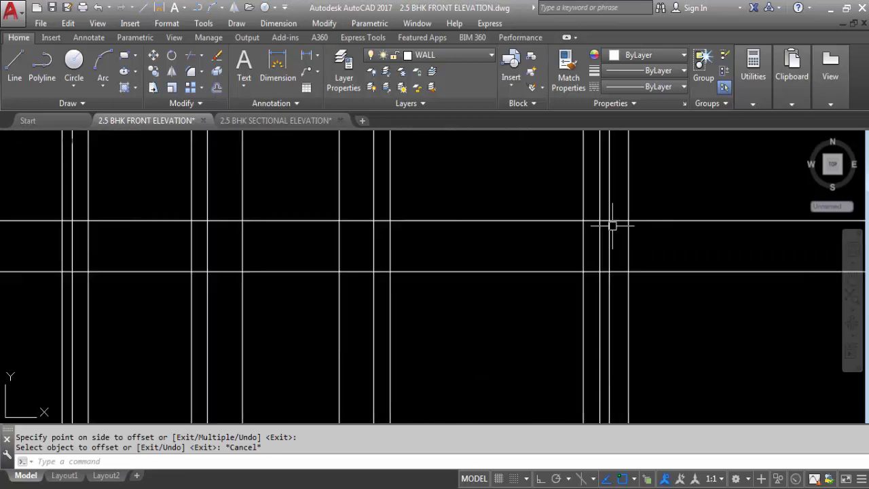
scroll(616, 246, "down", 4)
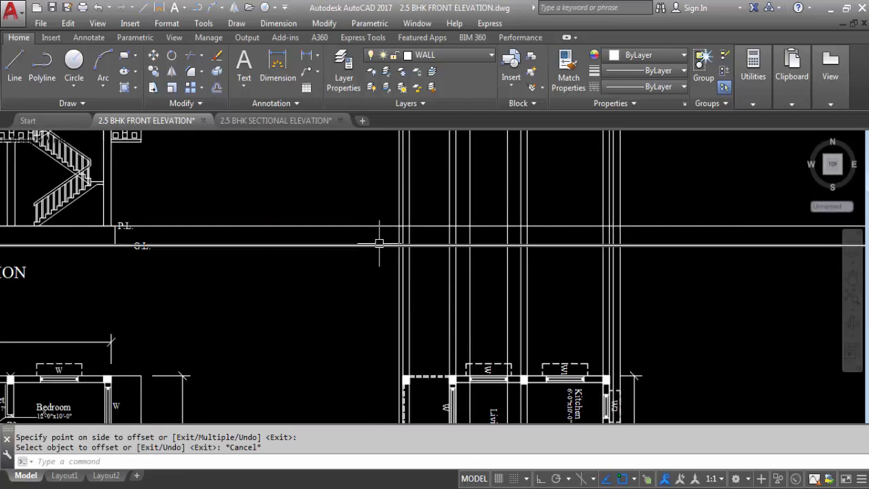
type("o")
key("Return")
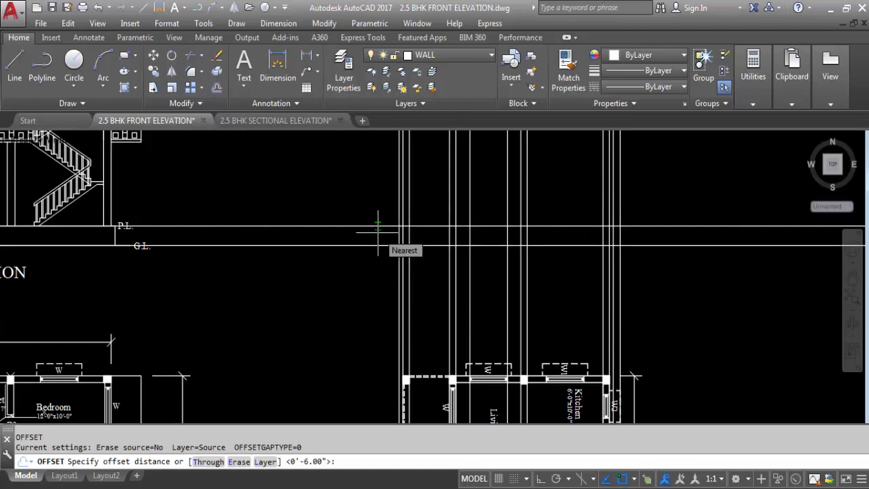
type("3'")
key("Return")
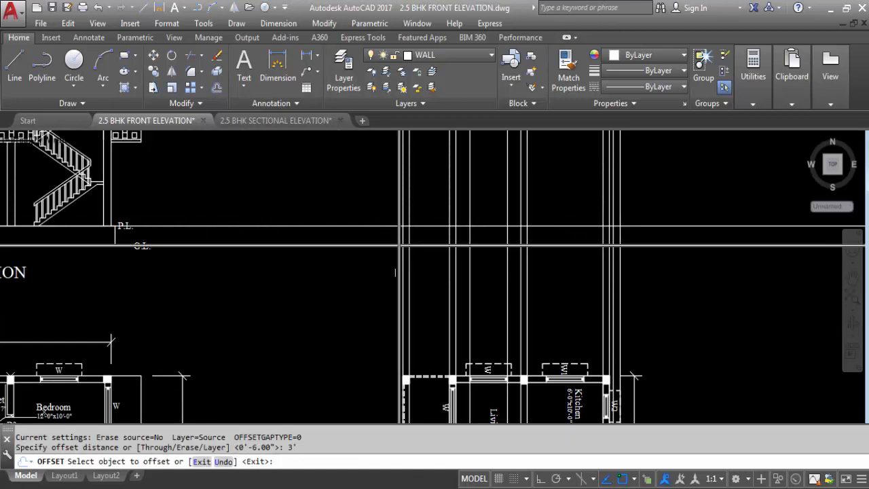
scroll(398, 263, "up", 3)
left_click(405, 263)
left_click(398, 268)
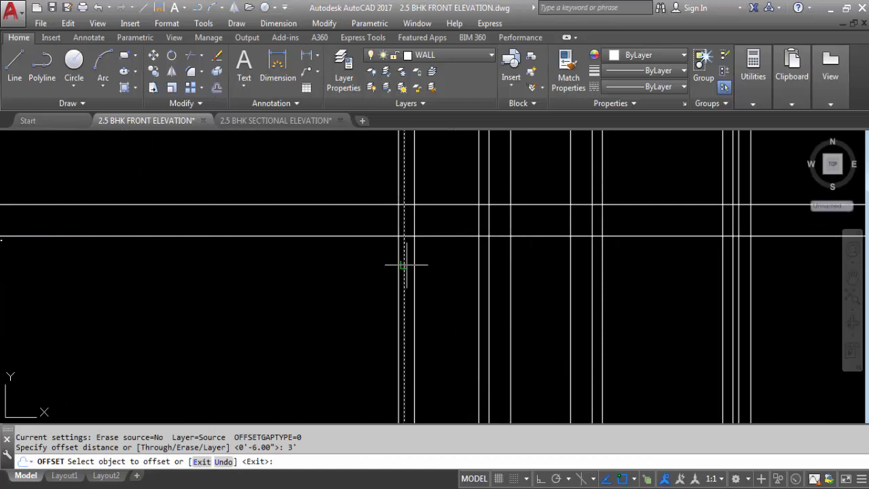
left_click(738, 263)
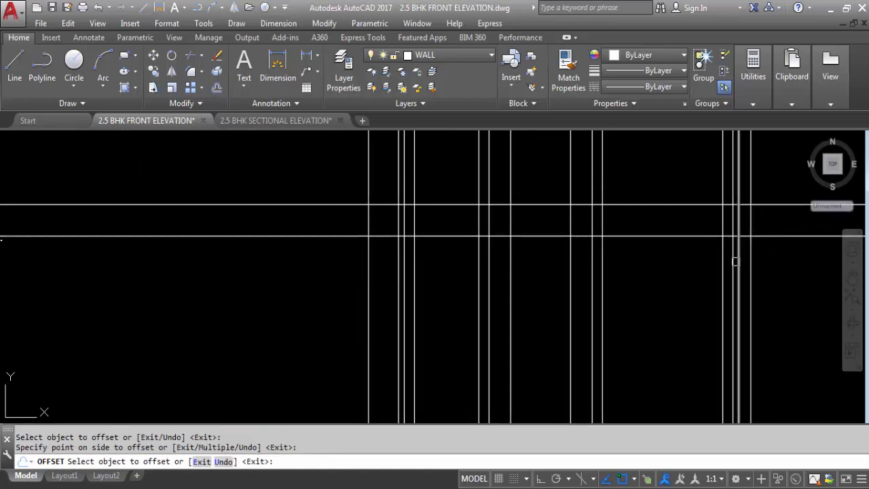
left_click(733, 263)
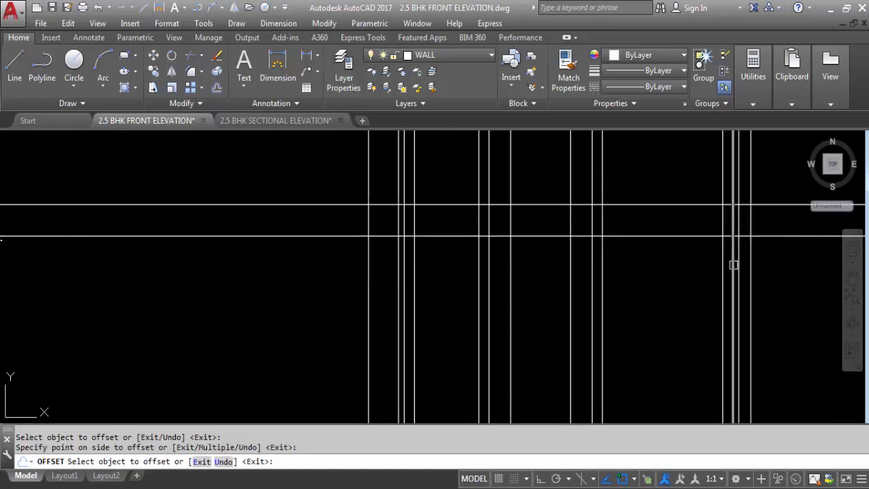
left_click(751, 269)
left_click(797, 276)
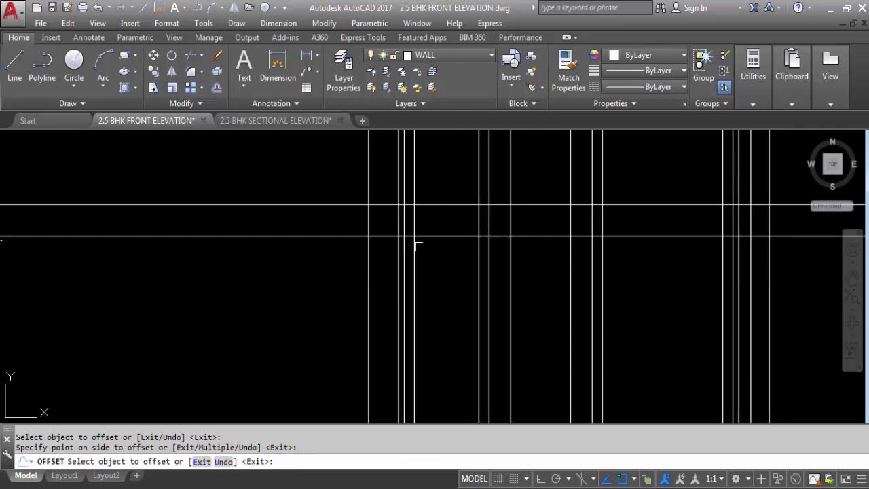
key("Escape")
key("Escape")
key("Escape")
- Trim the plinth's left corner, cutting the 6" offset line above plinth and below ground level and the plinth-level line outside it
middle_click_drag(371, 237, 299, 262)
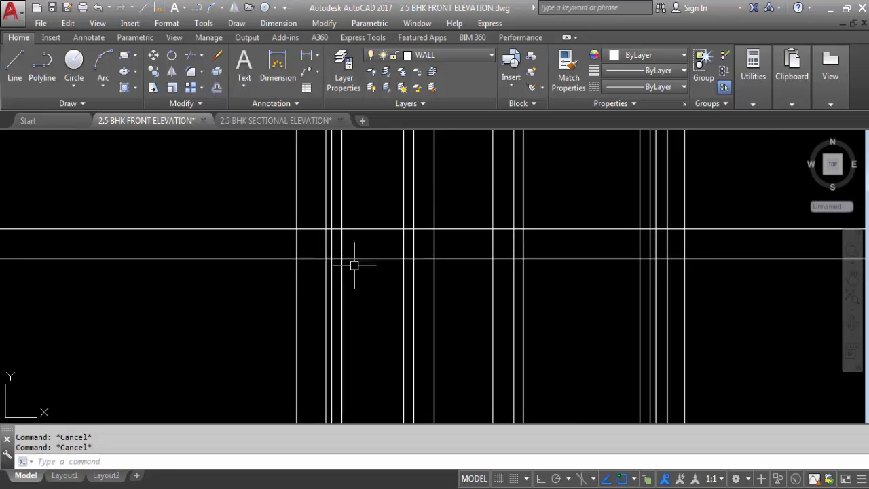
type("TR")
key("Return")
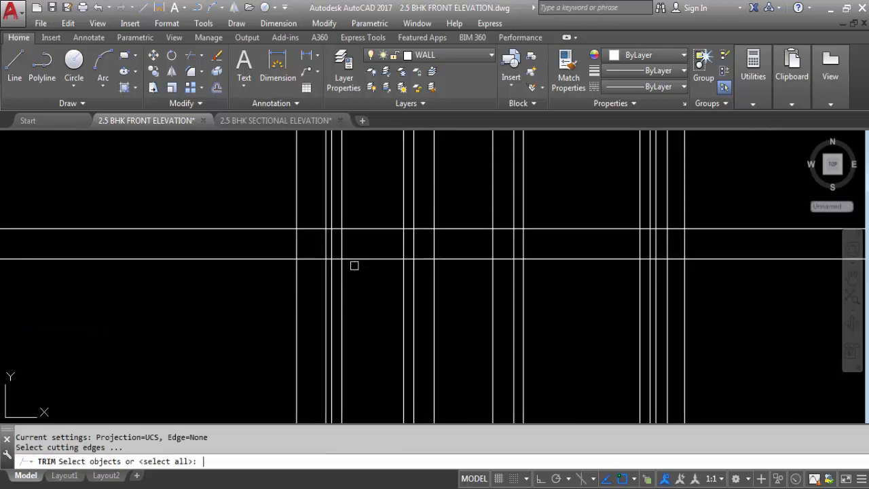
key("Return")
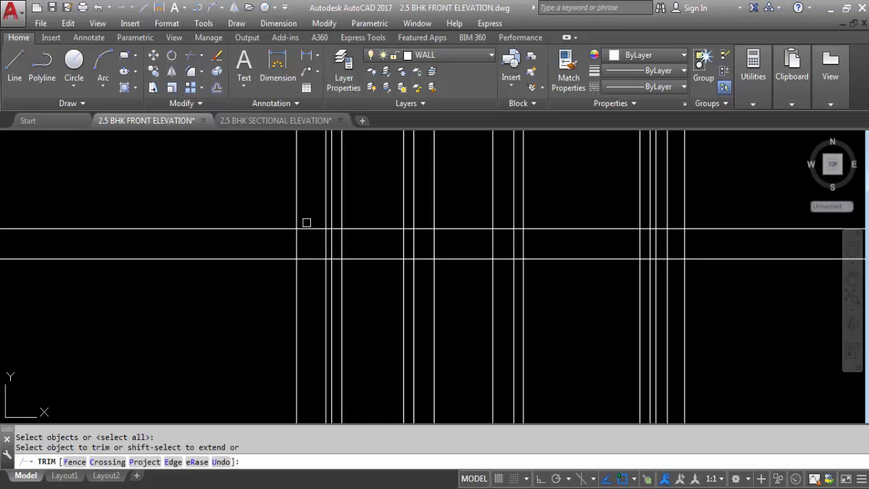
left_click(325, 209)
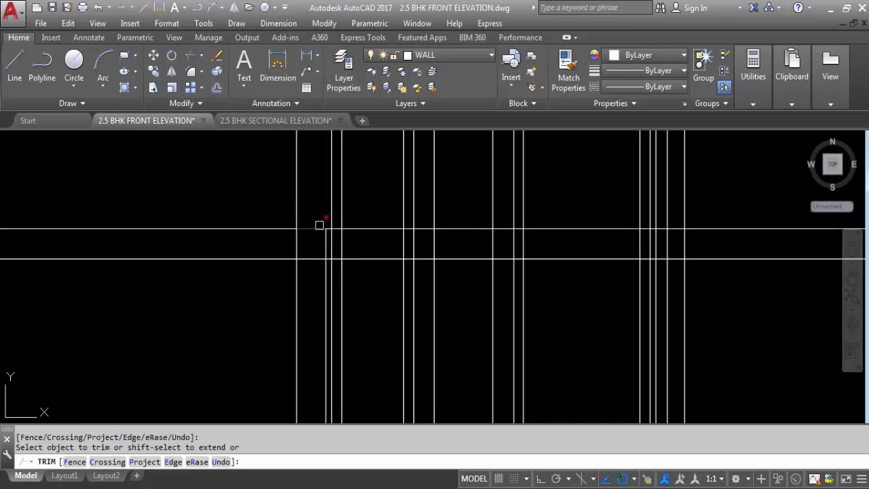
left_click(318, 228)
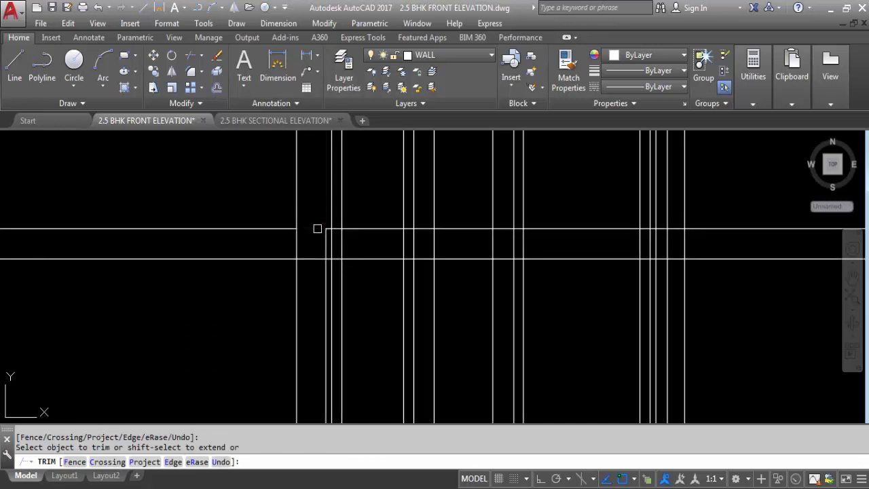
left_click(325, 268)
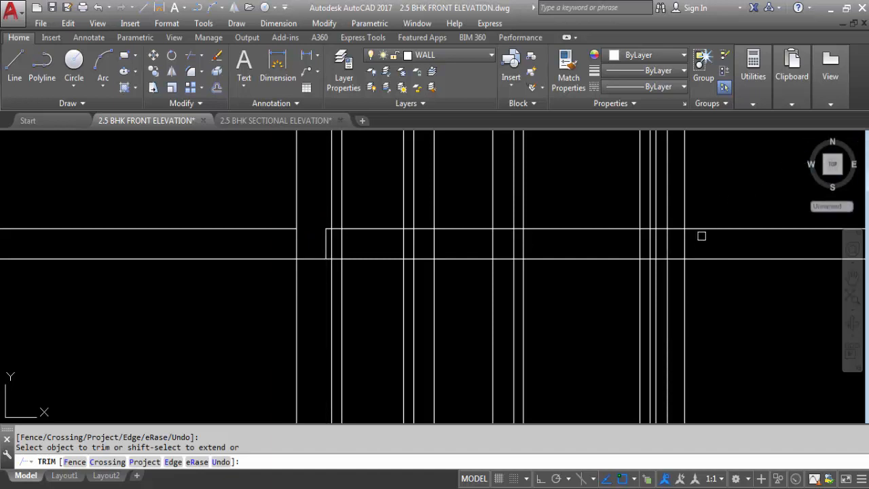
- Trim the plinth's right corner to match, leaving its 6" offset line only between the ground and plinth levels
left_click(655, 216)
left_click(668, 231)
scroll(667, 231, "up", 4)
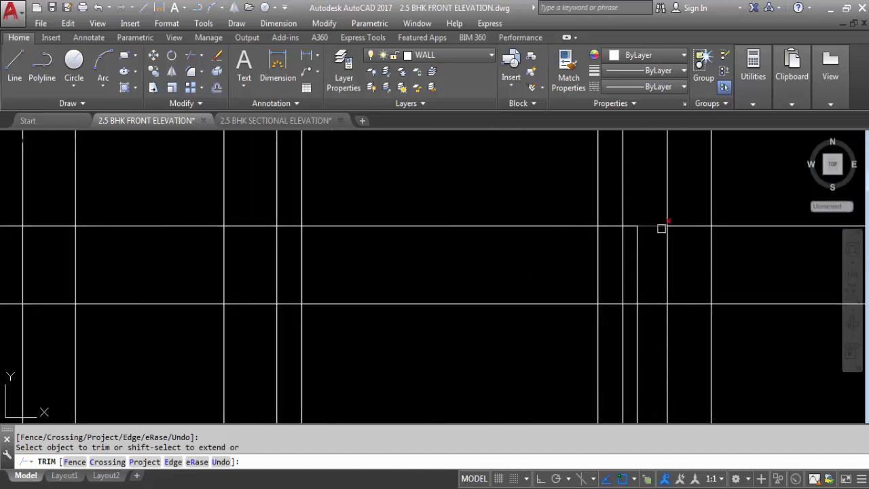
left_click(633, 320)
scroll(593, 184, "down", 2)
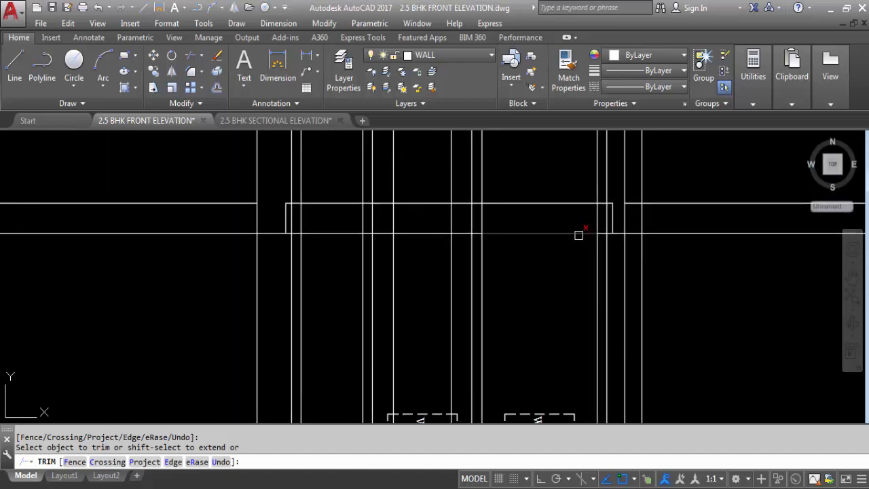
scroll(437, 252, "down", 2)
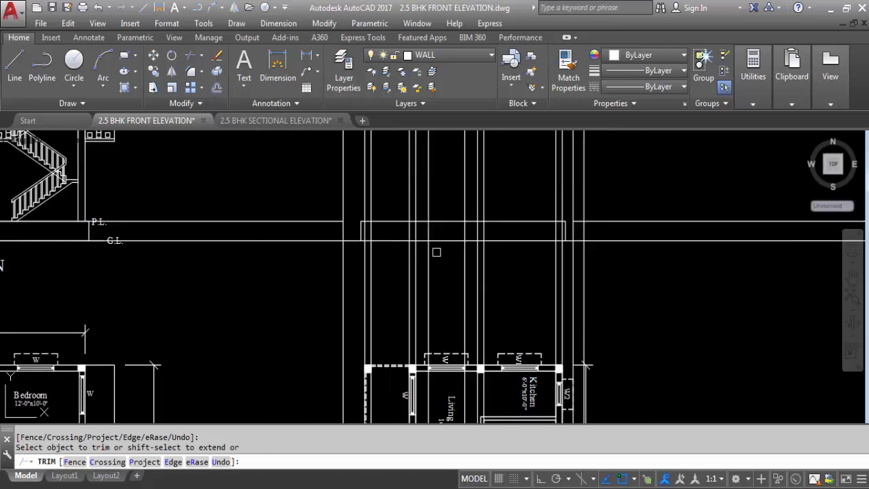
key("Escape")
- Delete the two leftover pieces of the plinth-level construction line on either side of the plinth outline
left_click(327, 220)
left_click(626, 222)
left_click(624, 206)
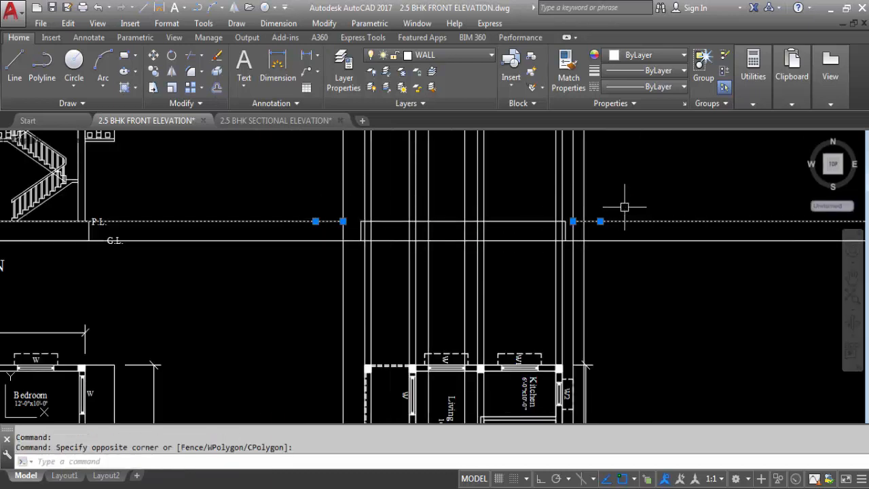
key("Delete")
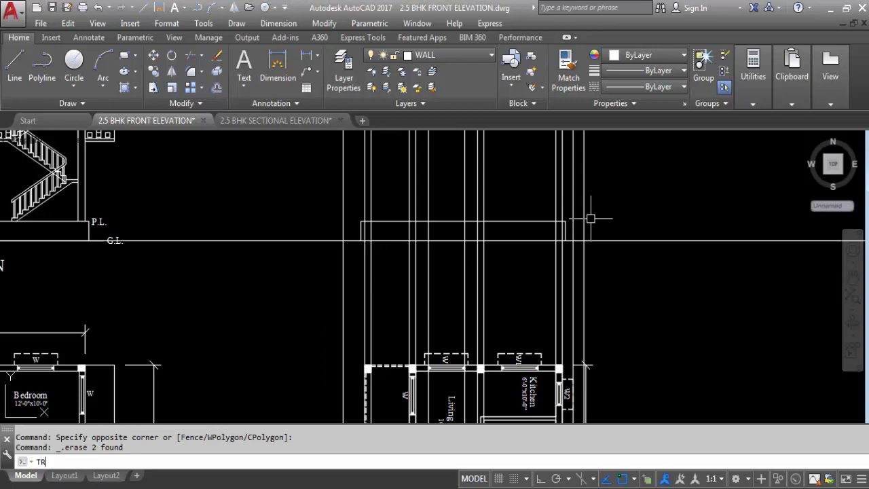
- Trim the front elevation's ground line where it extends beyond the 3' offset lines on both sides
type("TR")
key("Return")
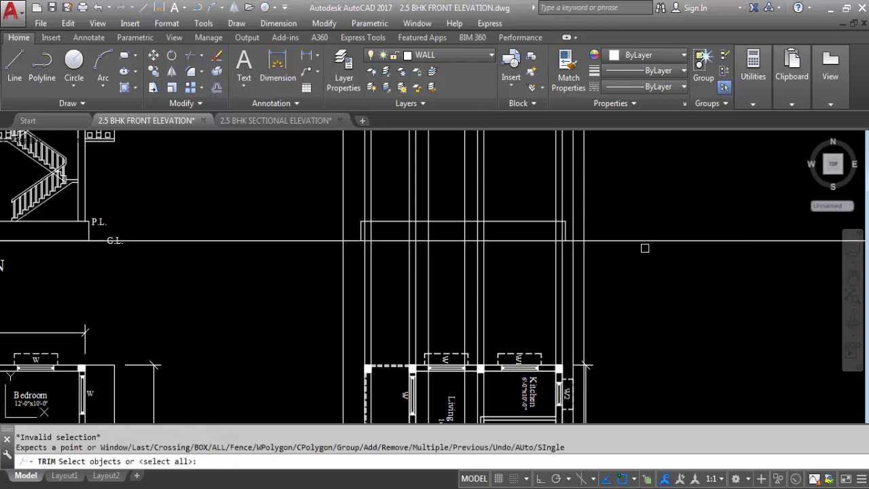
key("Return")
left_click(647, 233)
key("Return")
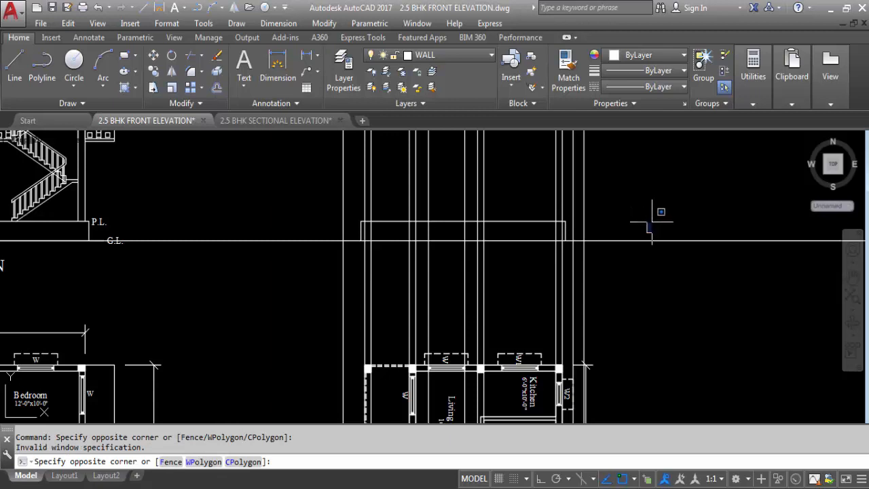
key("Escape")
key("Return")
key("Return")
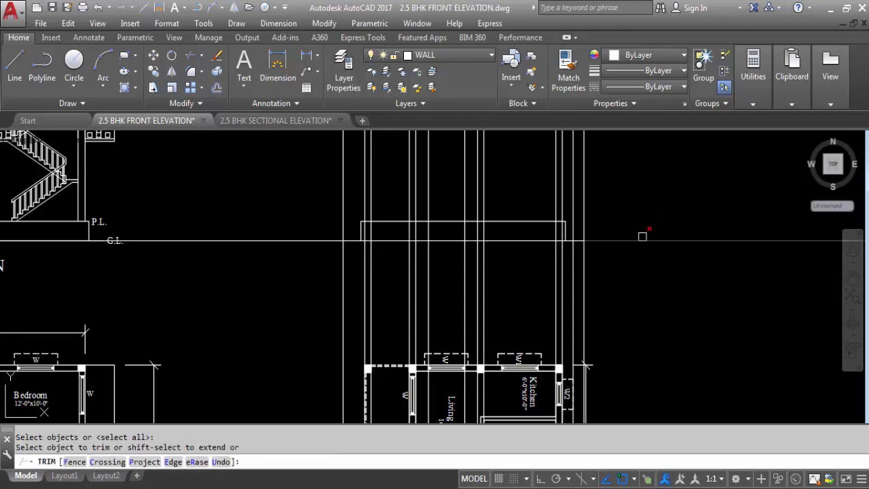
left_click(601, 239)
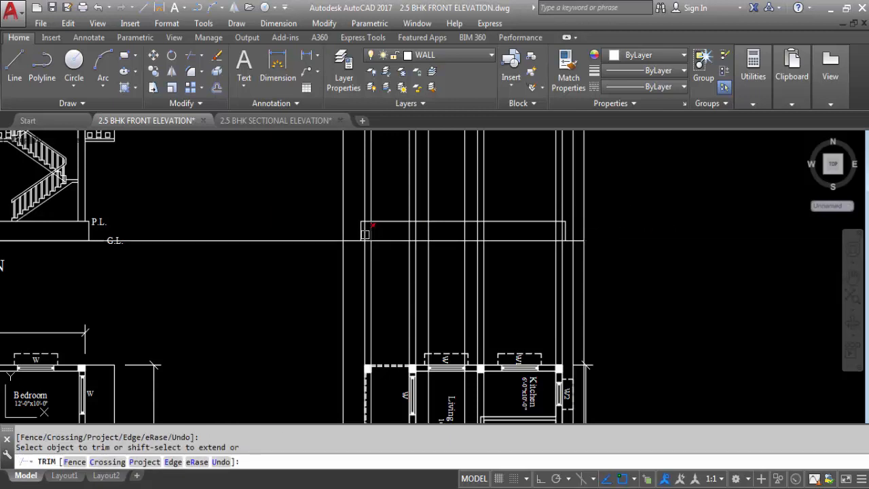
left_click(362, 234)
left_click(331, 241)
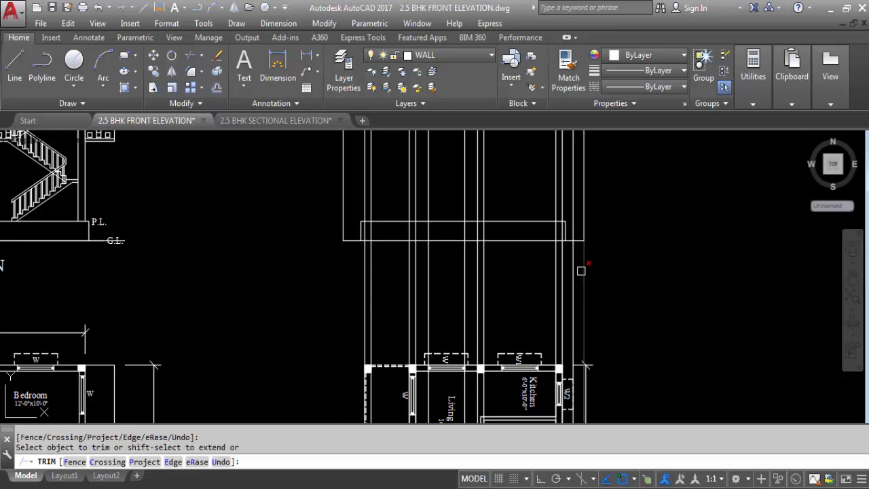
- Remove the 3' offset construction lines on both sides of the plinth, leaving the ground line in place
left_click(583, 264)
left_click(584, 209)
key("Escape")
left_click(584, 209)
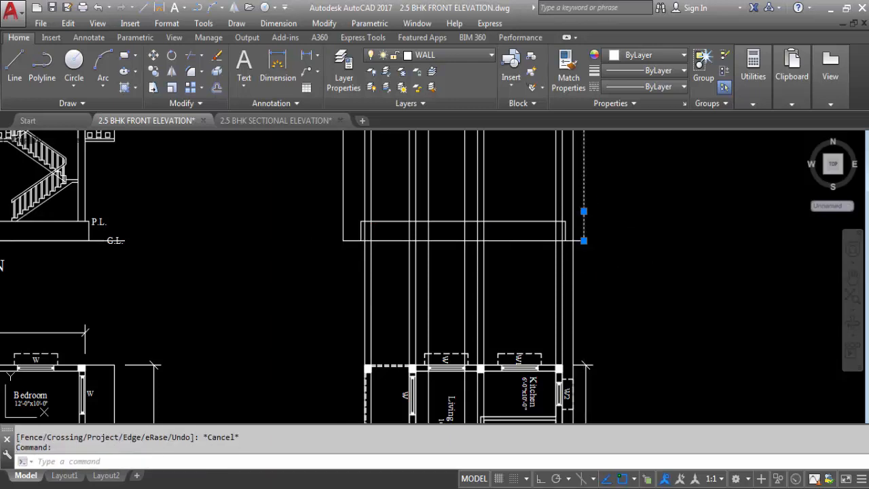
left_click(347, 191)
left_click(316, 194)
key("Delete")
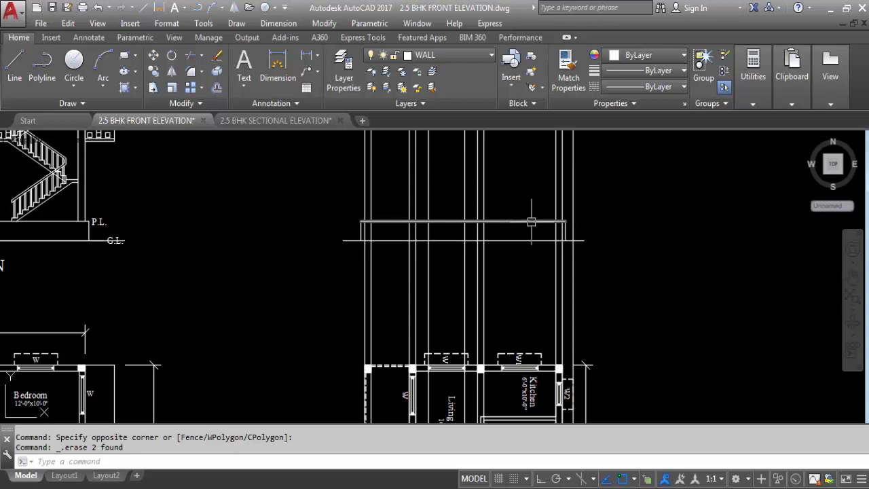
- Measure the plinth's projection beyond the outer line of the far-left column without placing a dimension
scroll(374, 221, "up", 5)
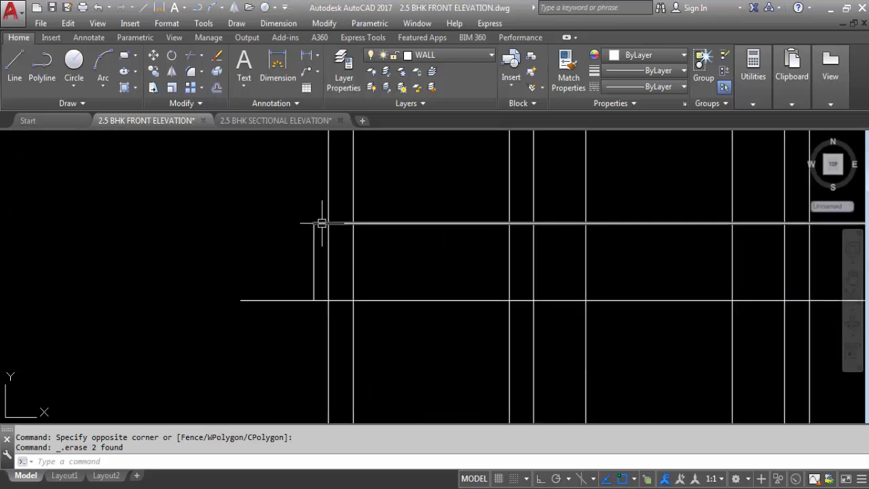
left_click(307, 57)
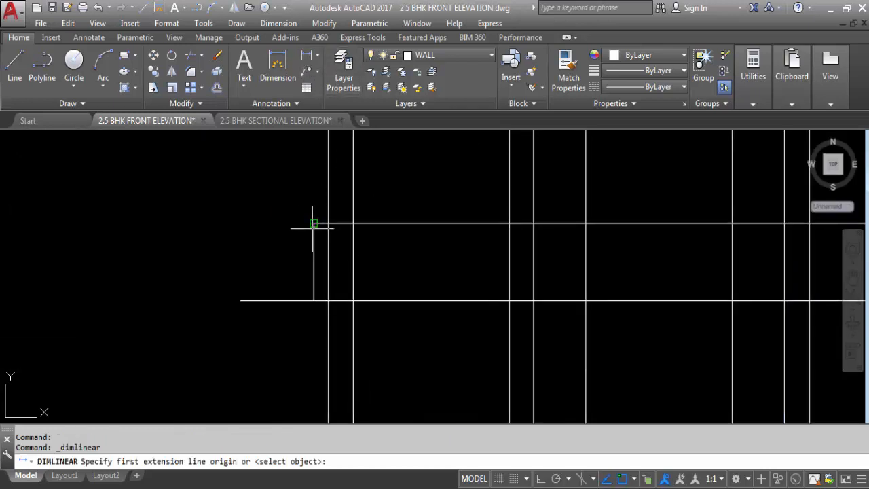
left_click(314, 224)
left_click(327, 223)
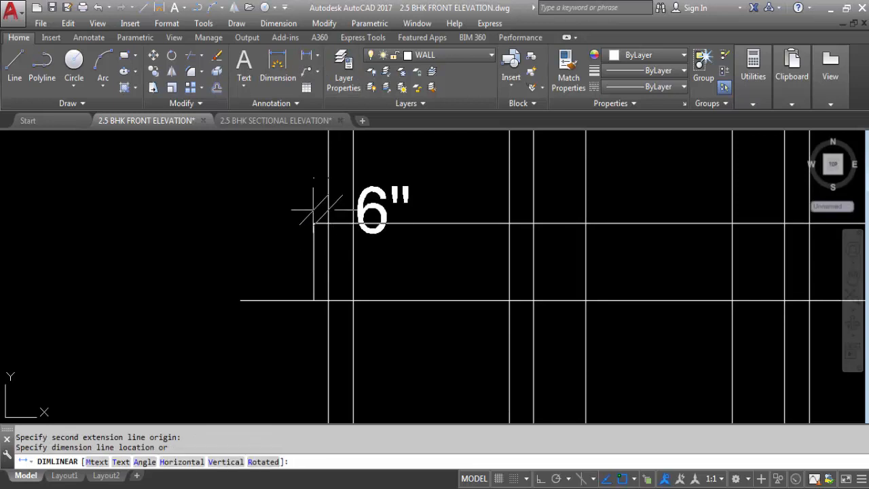
key("Escape")
- Measure the plinth's projection beyond the outer line of the far-right column without placing a dimension
scroll(549, 246, "down", 3)
scroll(494, 246, "up", 4)
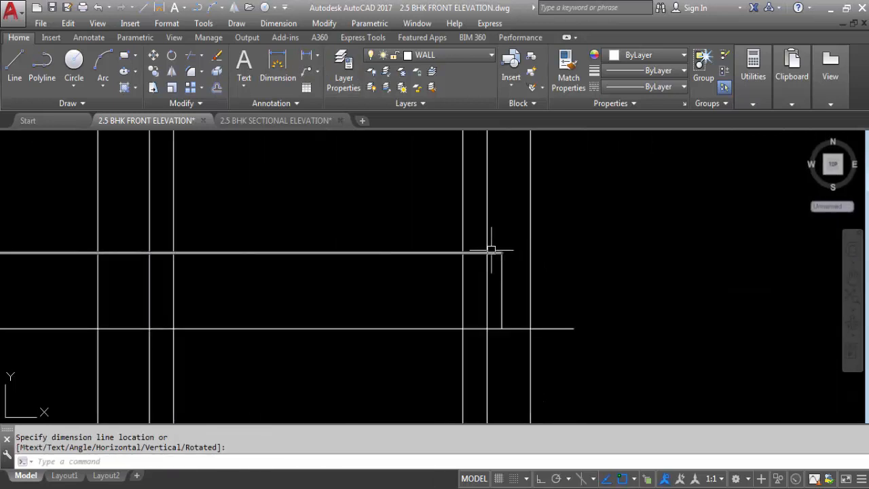
key("Return")
left_click(501, 253)
left_click(486, 252)
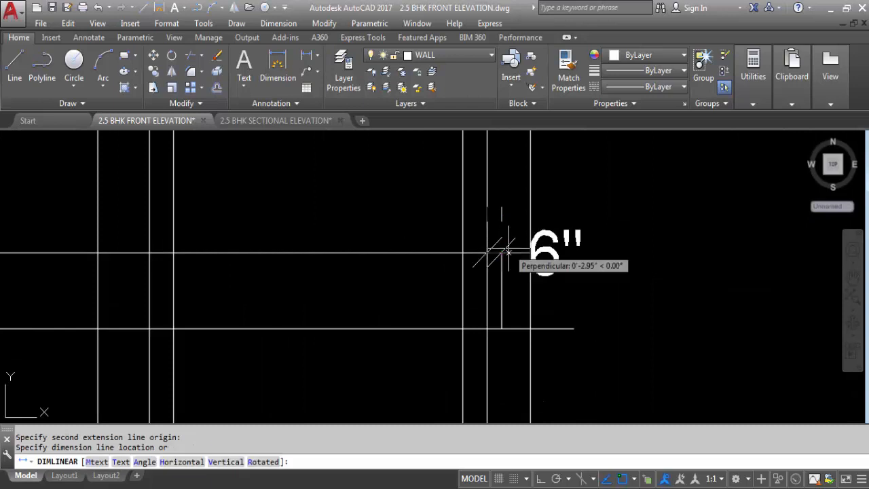
key("Escape")
- Delete the leftover ground line piece running through the G.L. label of the side elevation
scroll(582, 359, "down", 4)
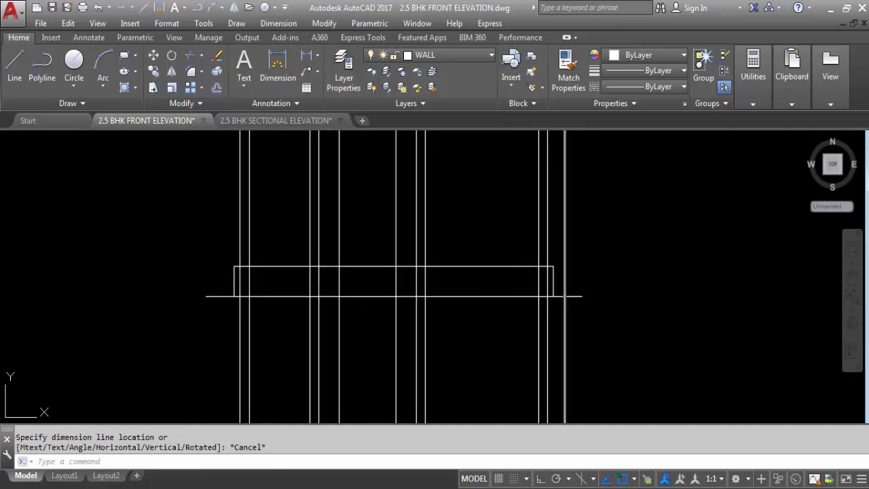
scroll(537, 231, "down", 4)
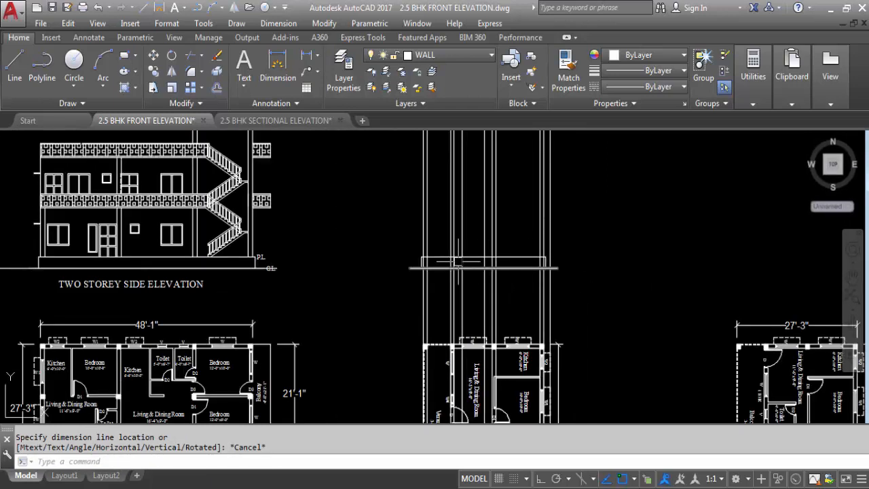
scroll(276, 284, "up", 4)
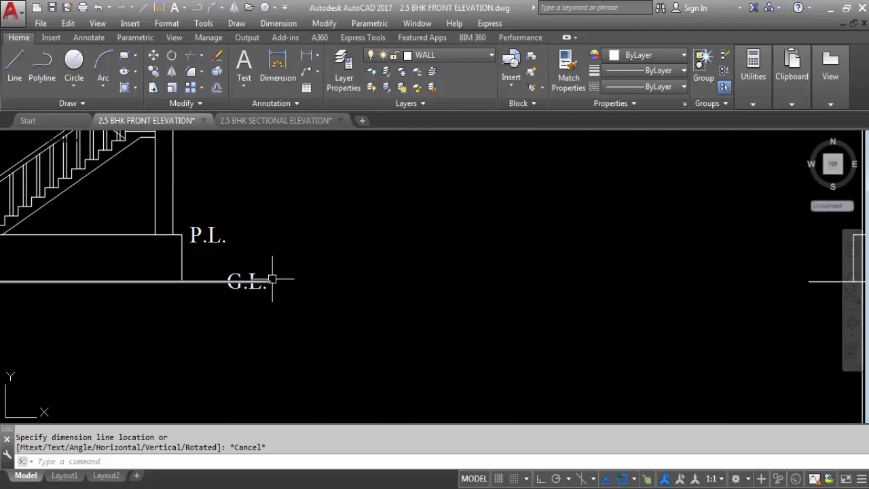
left_click(276, 280)
key("Delete")
- Copy the side elevation's G.L. label to the right end of the front elevation's ground line, using the line ends as reference points
left_click(254, 280)
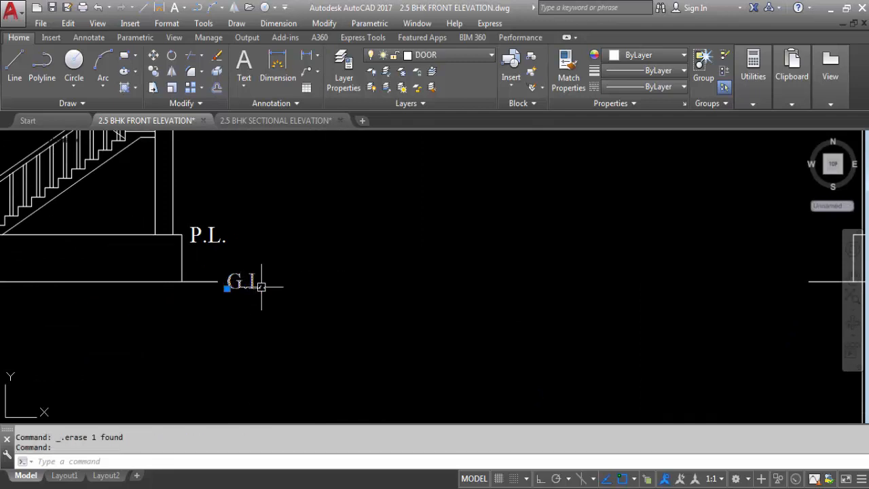
type("co")
key("Return")
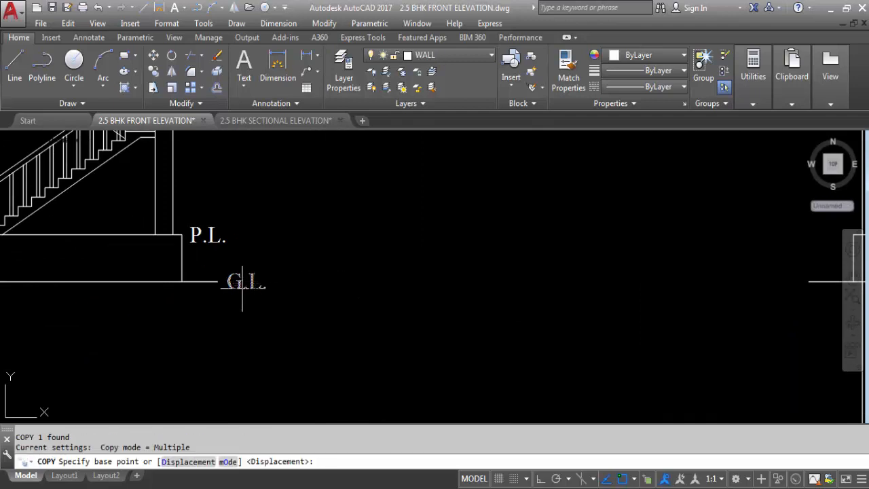
left_click(218, 281)
scroll(187, 261, "down", 6)
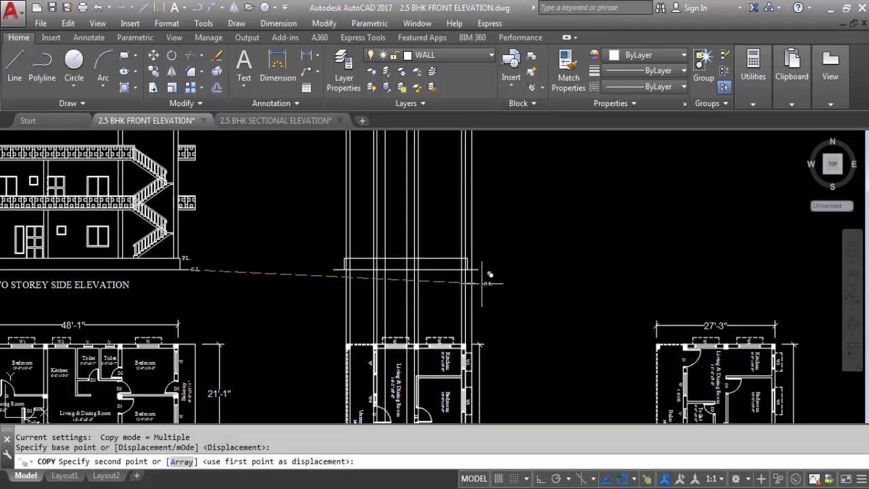
scroll(484, 279, "up", 8)
left_click(434, 229)
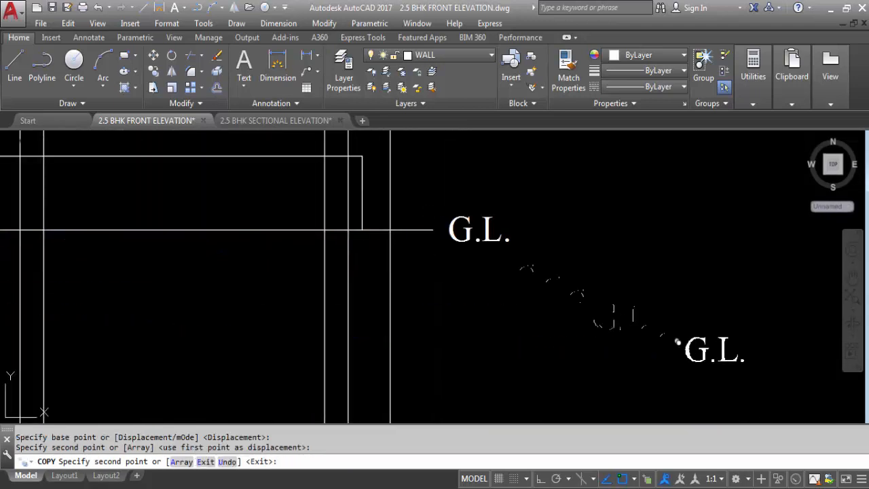
scroll(601, 289, "down", 5)
key("Escape")
- Copy the front elevation's G.L. label from the ground line's end to the plinth's upper-right corner
scroll(572, 275, "up", 6)
left_click(586, 301)
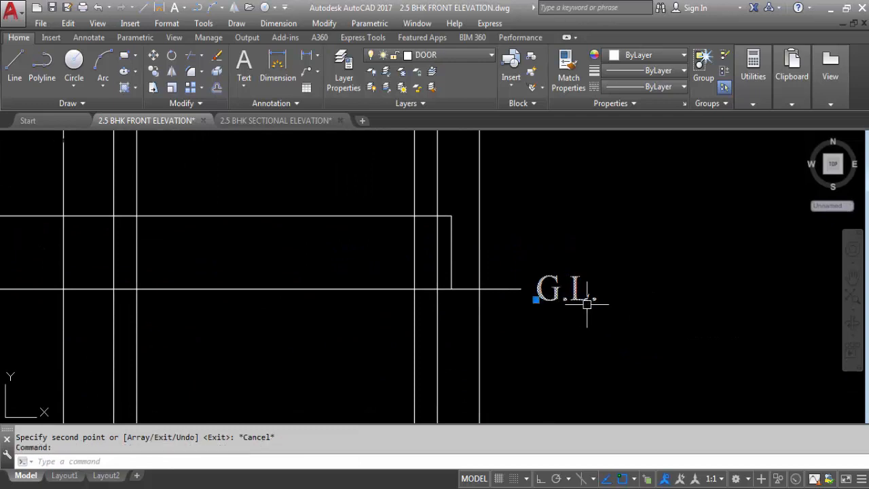
type("CO")
key("Return")
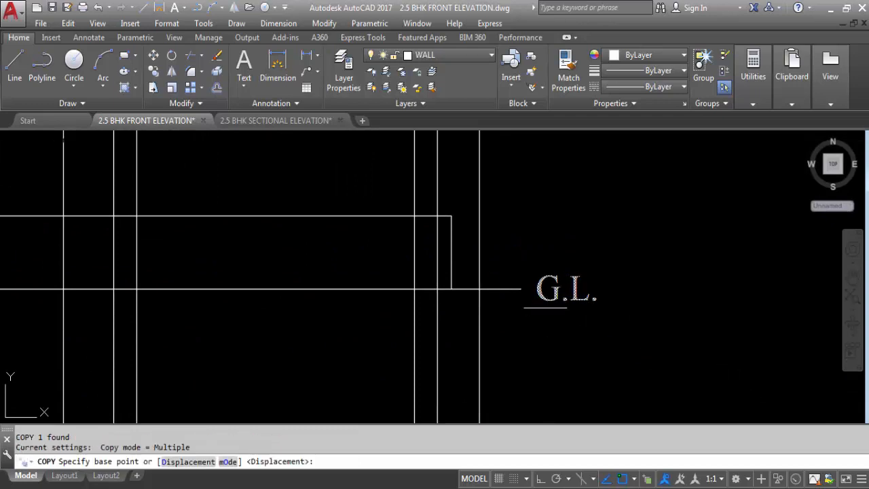
left_click(522, 288)
left_click(451, 216)
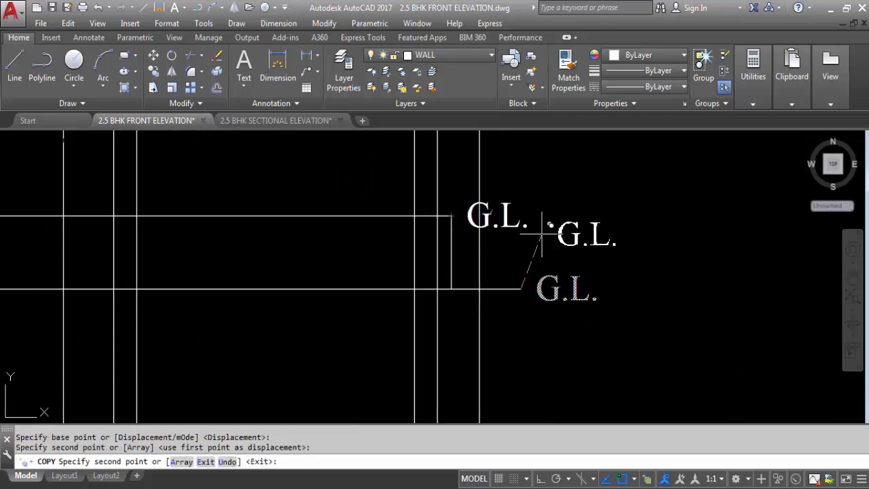
key("Escape")
- Change the text of the label copied beside the plinth's upper-right corner to P.L
left_click(489, 219)
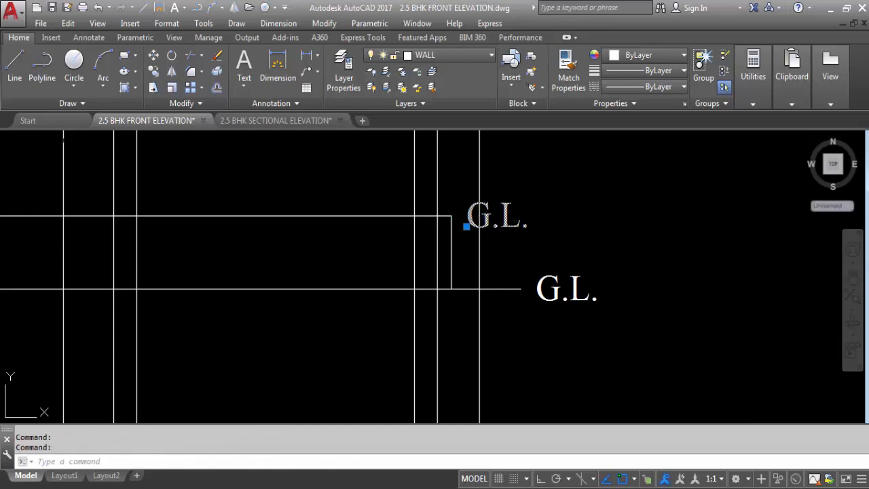
double_click(498, 216)
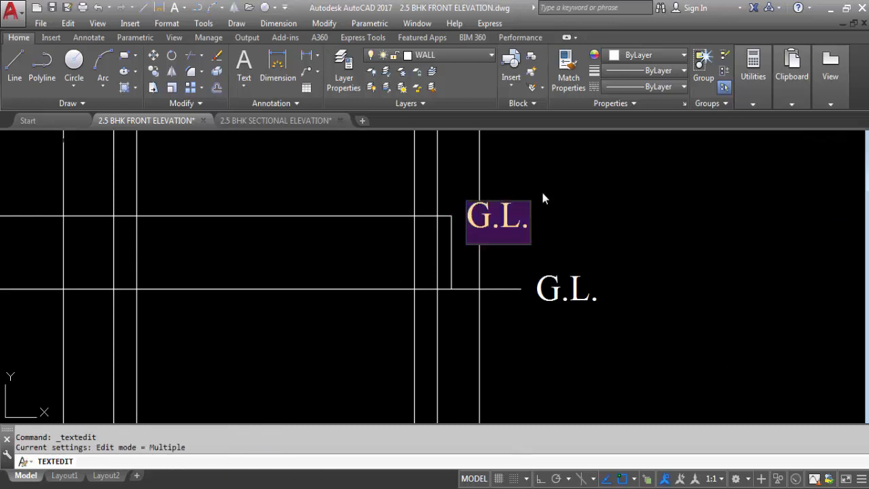
left_click(467, 219)
key("Delete")
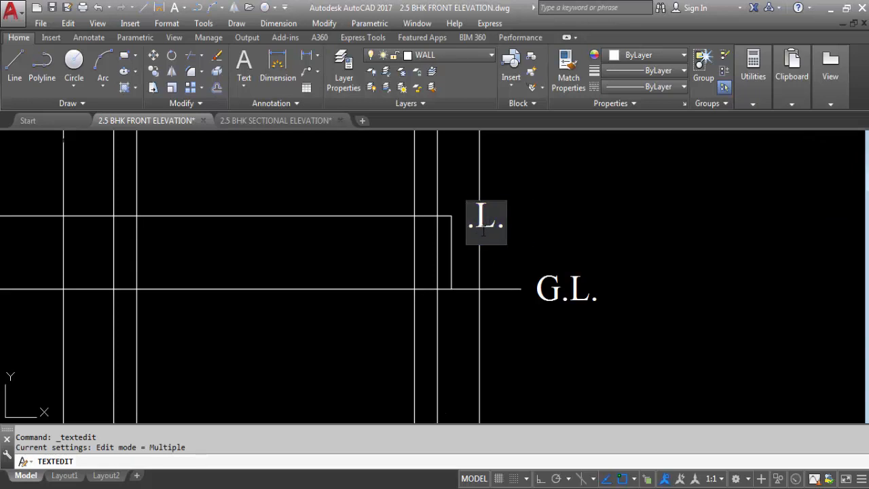
type("P")
left_click(679, 262)
scroll(681, 290, "down", 5)
key("Escape")
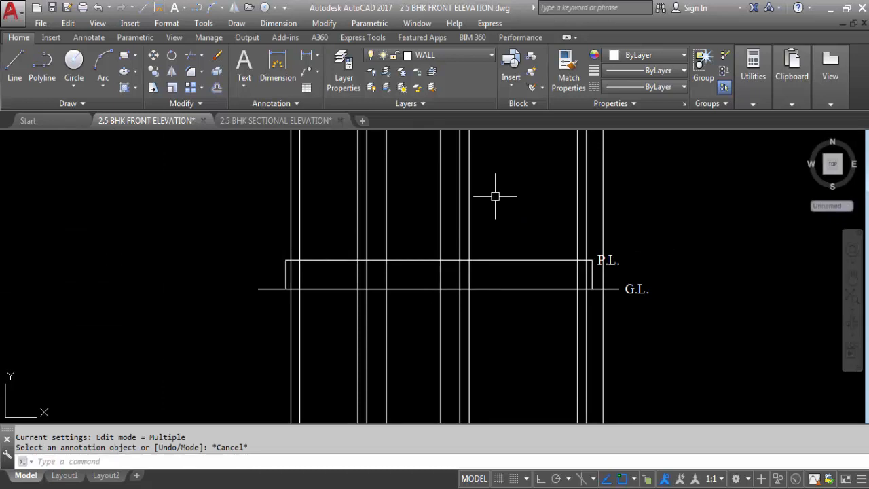
- Offset the front elevation's plinth-level line upward by 10'6"
scroll(567, 299, "down", 4)
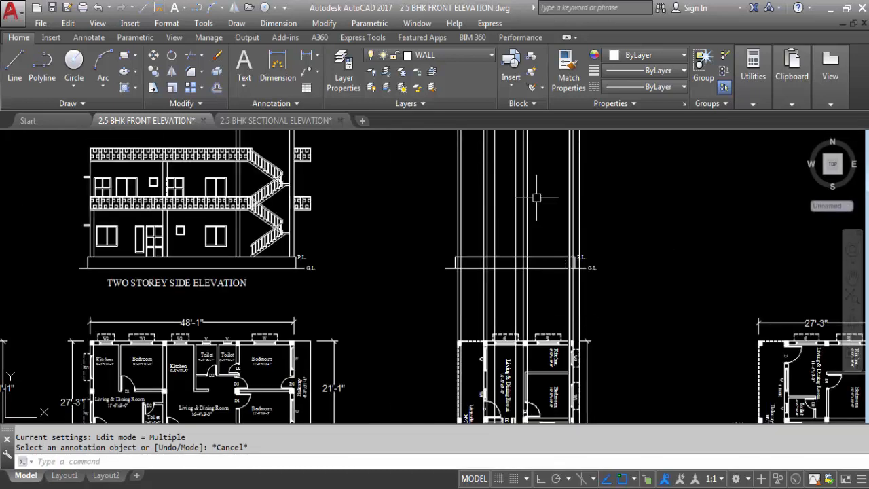
scroll(529, 171, "up", 2)
scroll(550, 319, "down", 3)
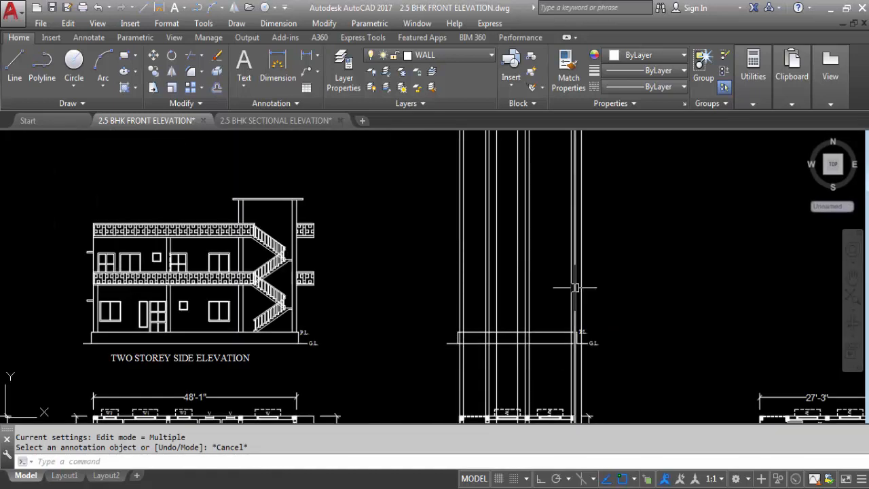
scroll(564, 331, "up", 3)
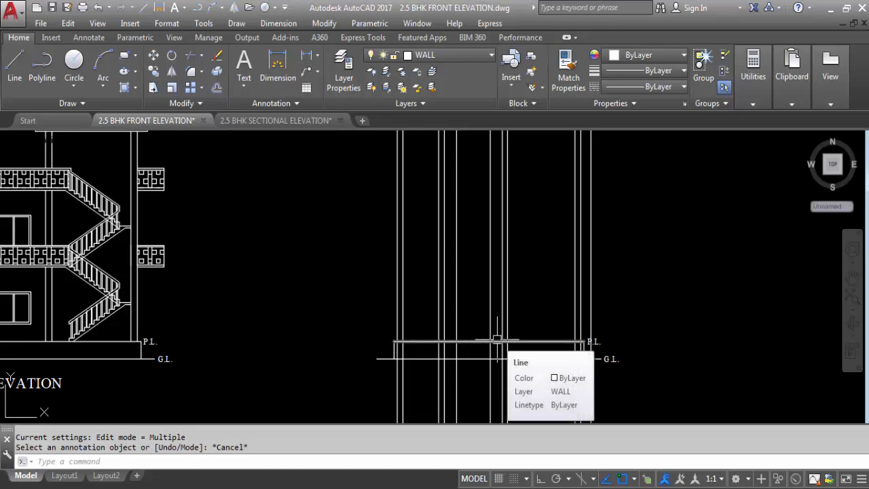
type("o")
key("Return")
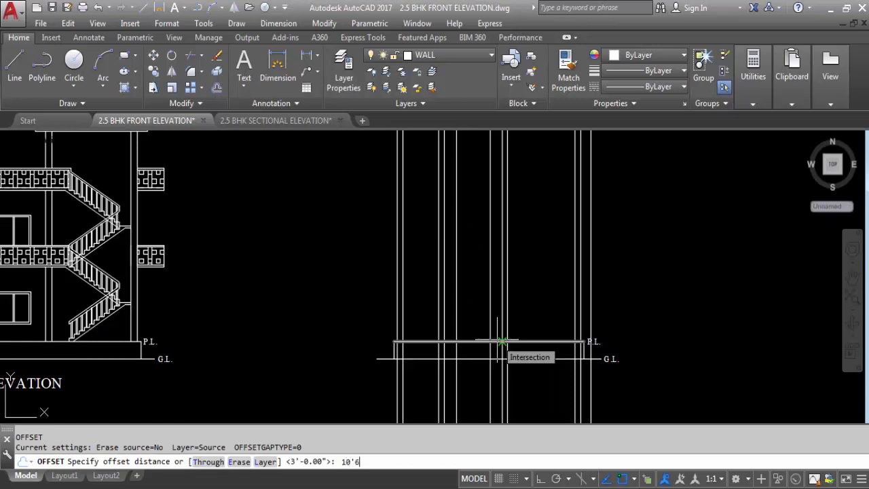
key("Return")
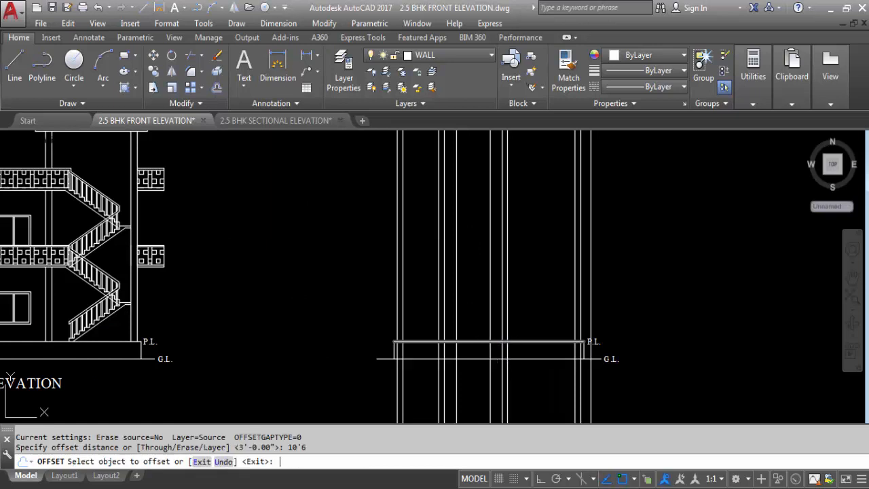
left_click(534, 342)
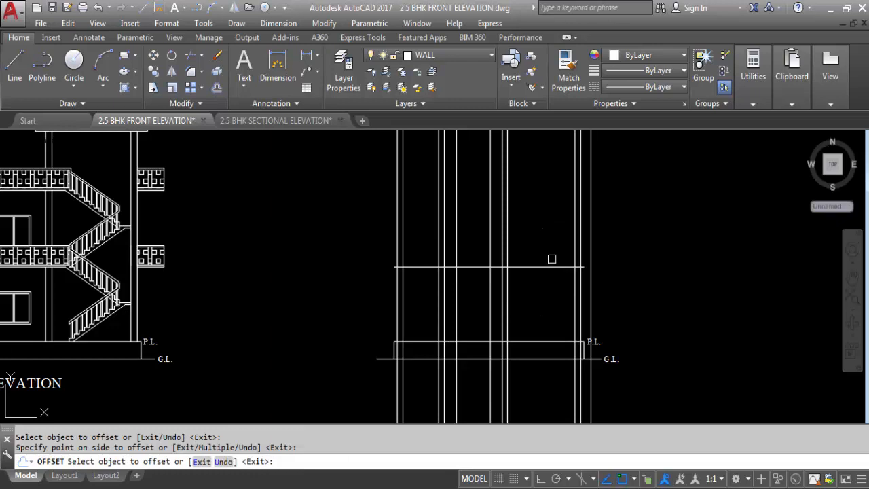
key("Return")
- Offset the new horizontal line above the plinth upward by 4"
key("Return")
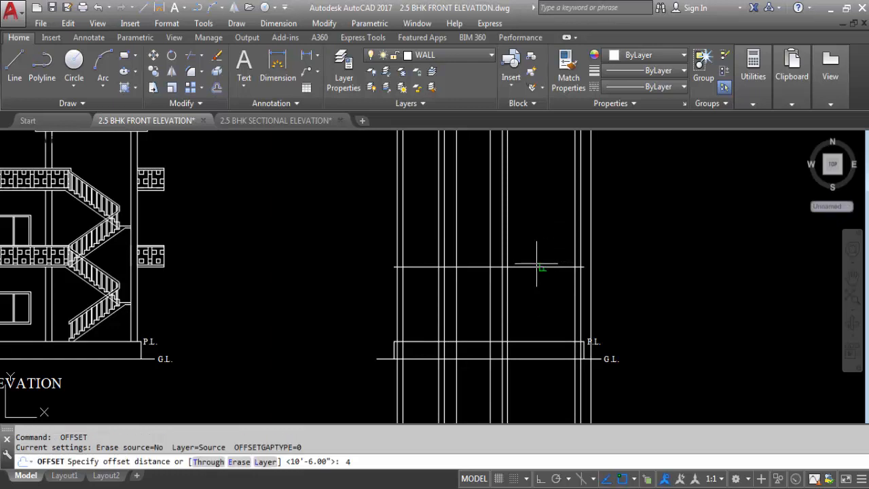
key("Return")
left_click(533, 266)
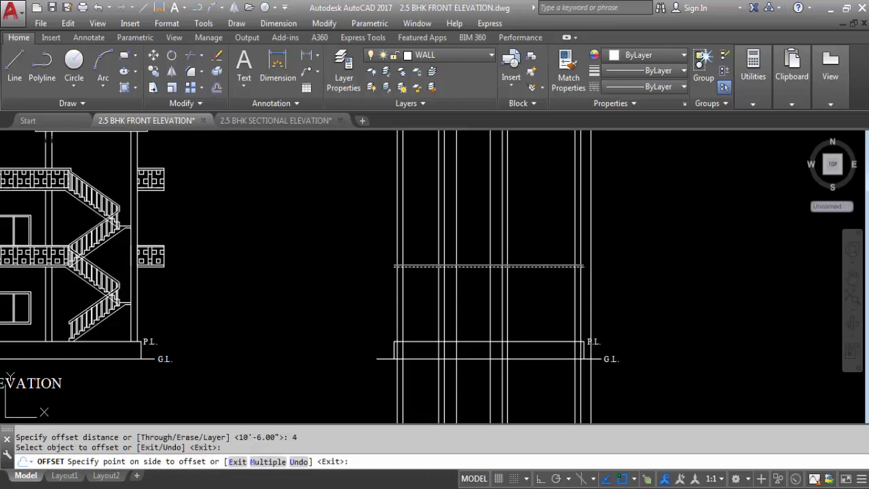
left_click(534, 205)
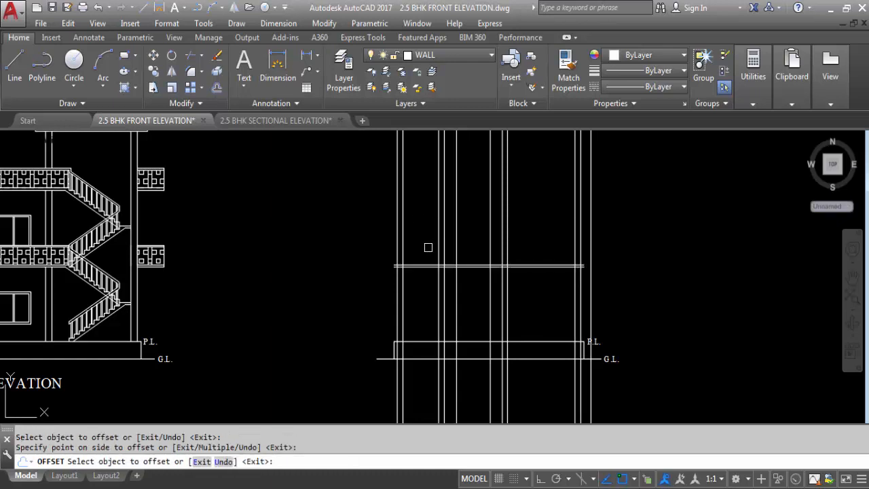
- Trim the overhanging right ends of the two slab lines back to the front elevation's right outer wall line
key("Escape")
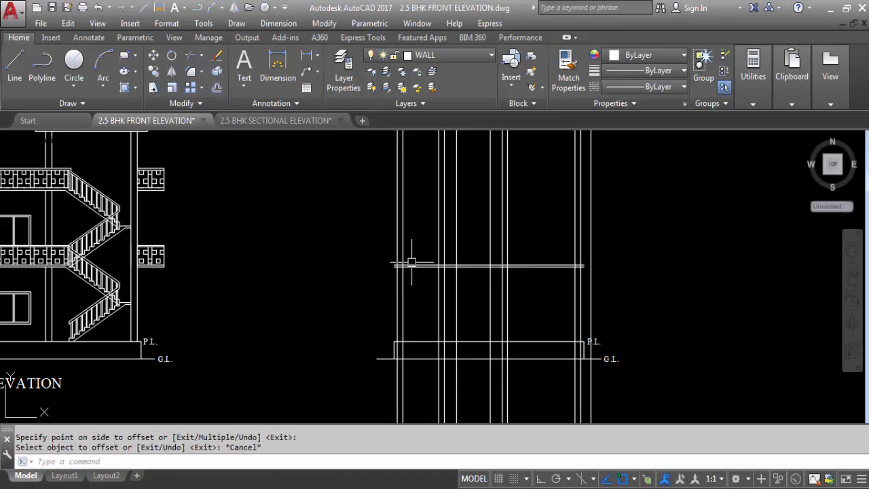
scroll(407, 272, "up", 2)
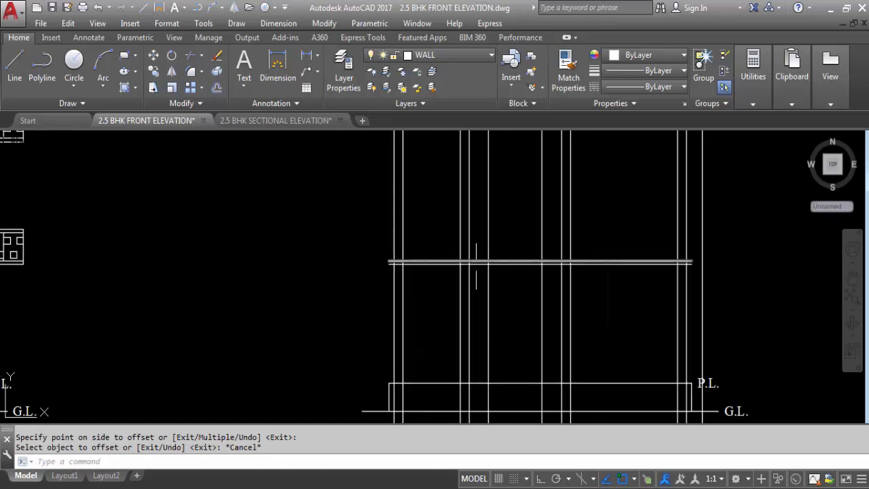
scroll(696, 263, "up", 2)
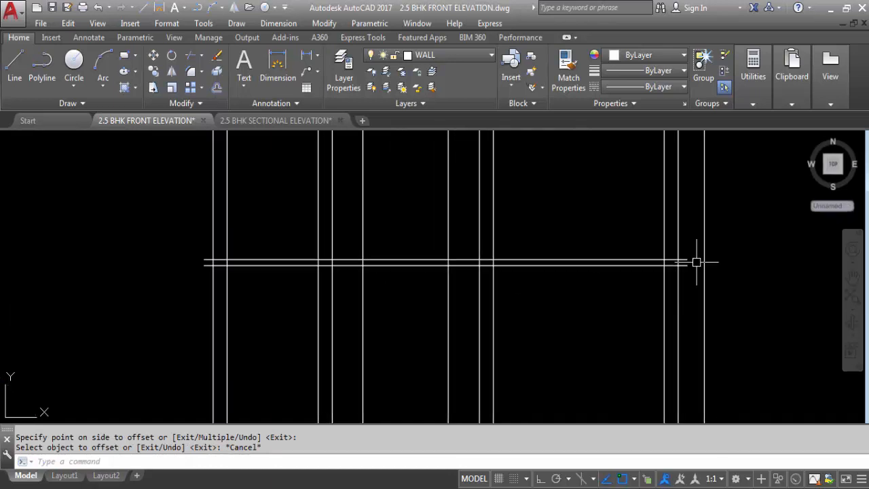
type("tr")
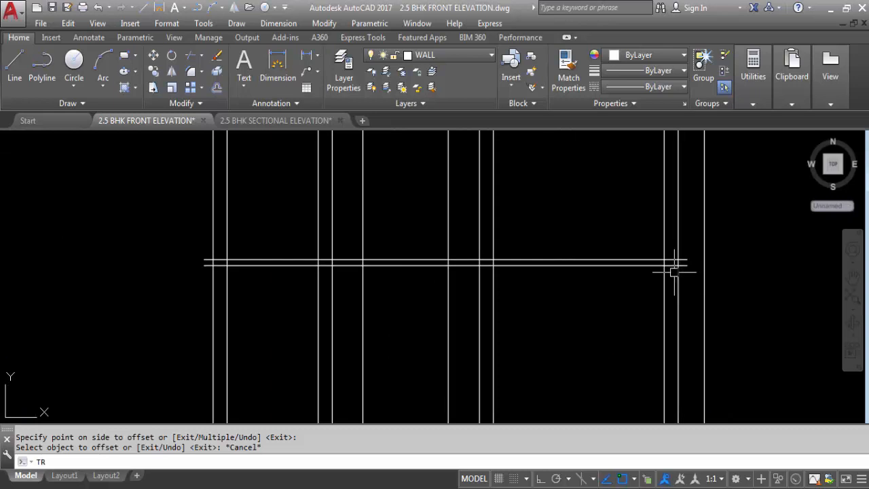
key("Return")
key("Return")
scroll(683, 256, "up", 5)
left_click(675, 267)
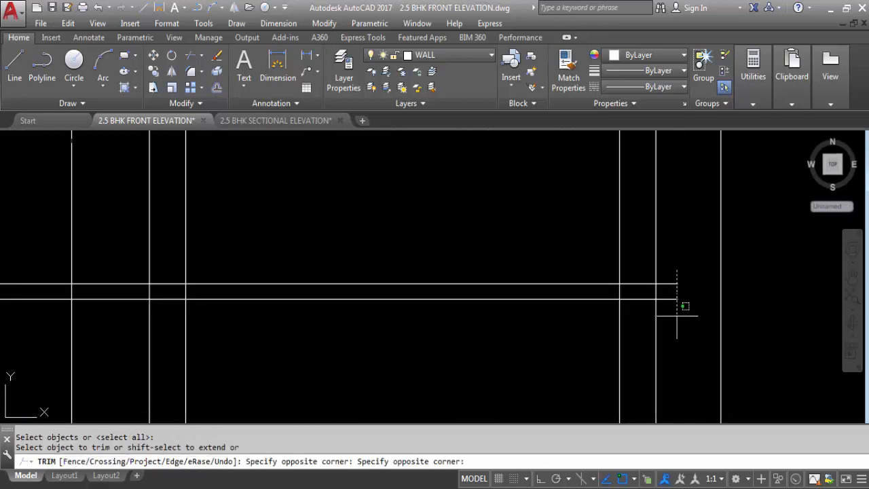
left_click(679, 304)
left_click(681, 267)
left_click(671, 299)
scroll(708, 248, "down", 2)
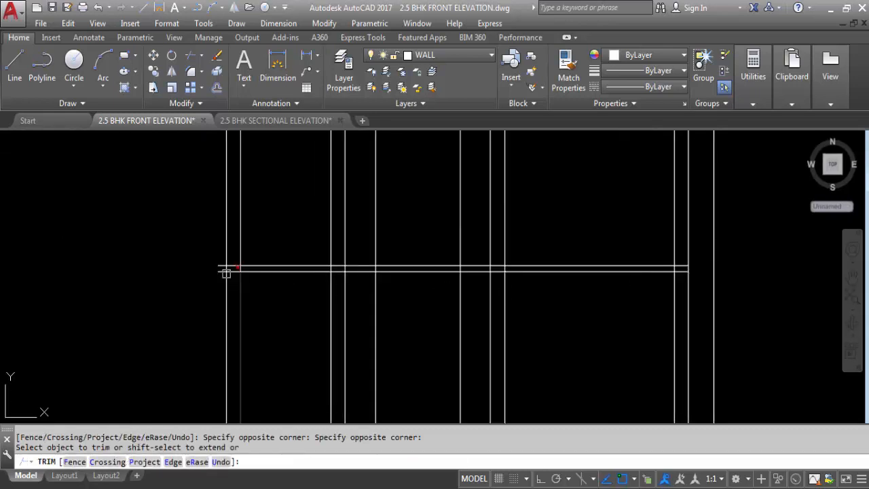
- Trim the overhanging left ends of the two slab lines back to the left outer wall line
scroll(214, 263, "up", 1)
left_click(248, 281)
left_click(239, 307)
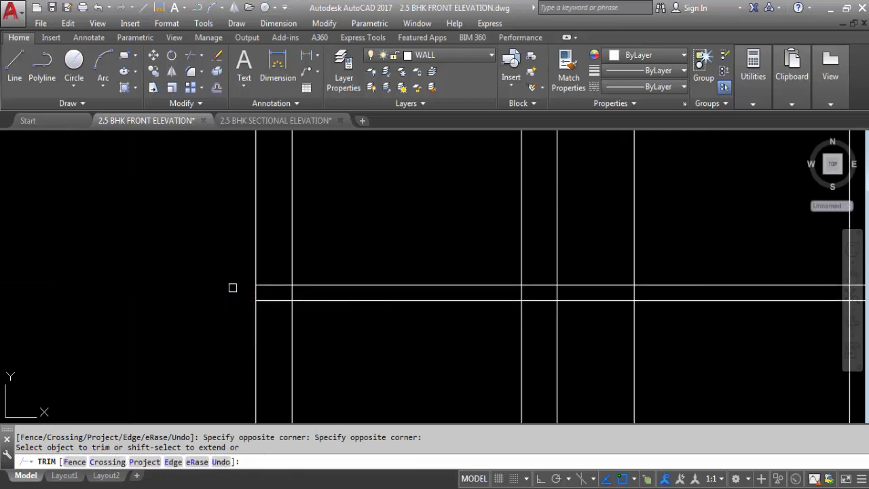
scroll(231, 287, "down", 1)
key("Escape")
- Trim the front elevation's vertical wall lines above the lower slab line, using that line as the cutting edge
type("tr")
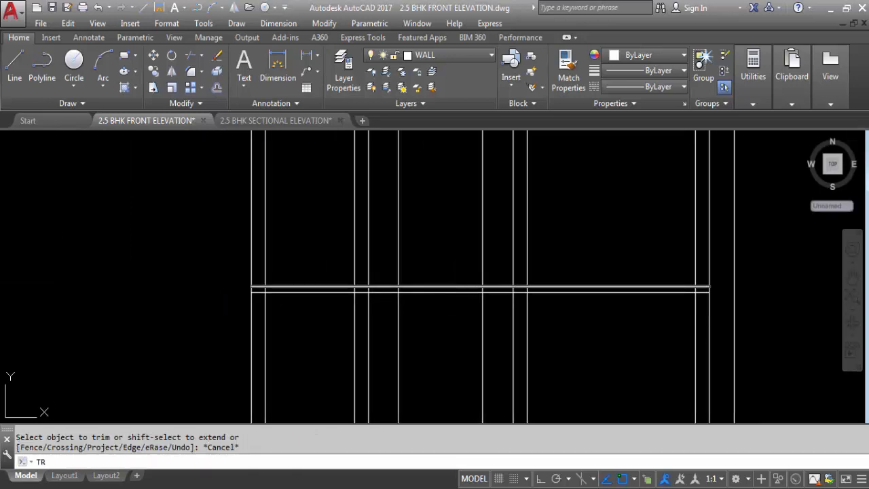
key("Return")
left_click(437, 293)
key("Return")
left_click(456, 289)
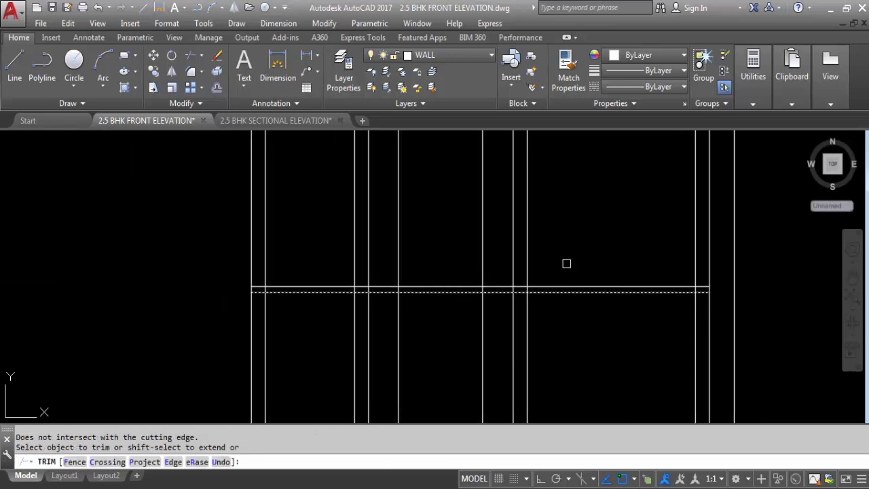
scroll(661, 256, "down", 1)
scroll(661, 252, "up", 2)
left_click(678, 259)
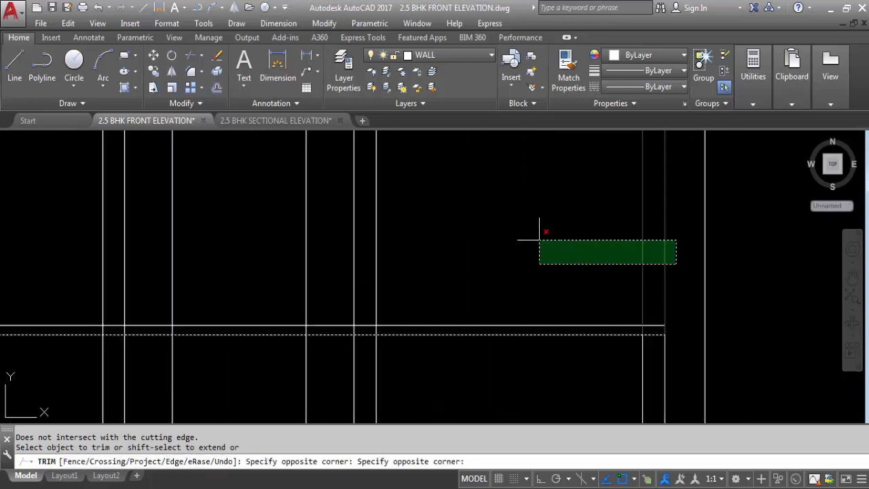
scroll(407, 228, "down", 3)
left_click(295, 219)
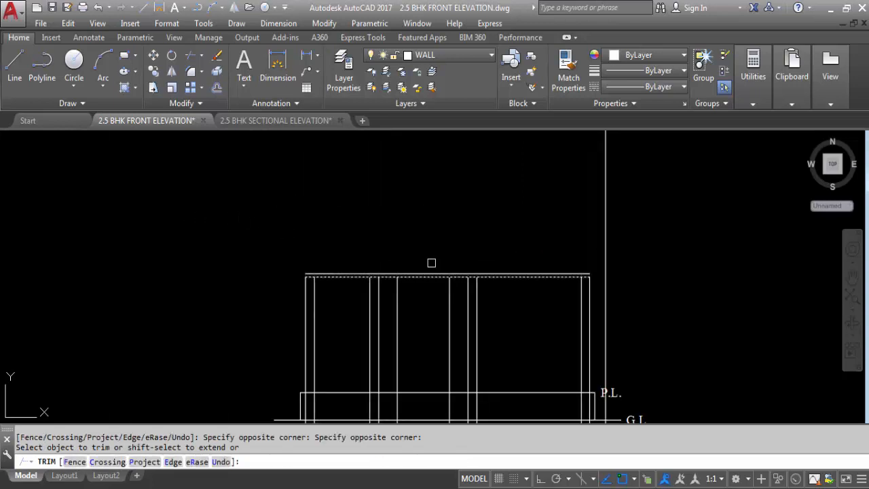
left_click(332, 285)
left_click(334, 248)
key("Escape")
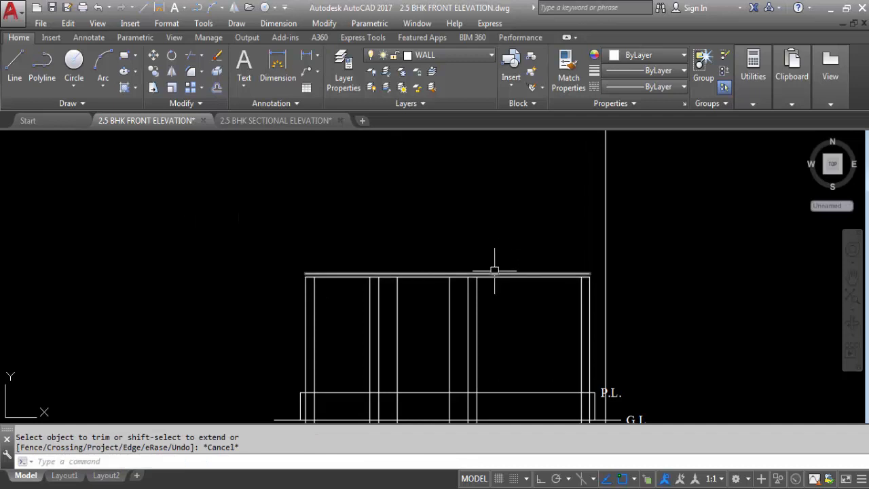
- Extend the left and right outer wall lines up to the upper slab line to close the slab's ends
type("ex")
key("Return")
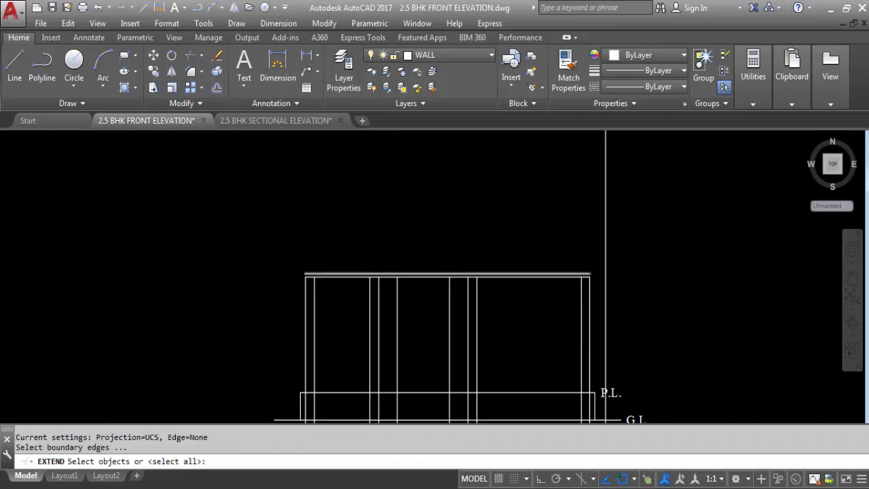
scroll(334, 274, "up", 2)
left_click(333, 274)
key("Return")
left_click(286, 305)
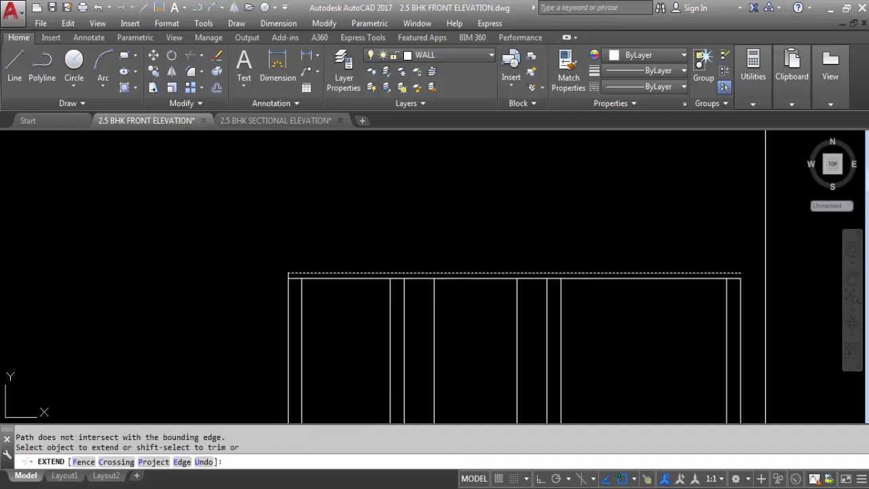
left_click(288, 294)
left_click(765, 291)
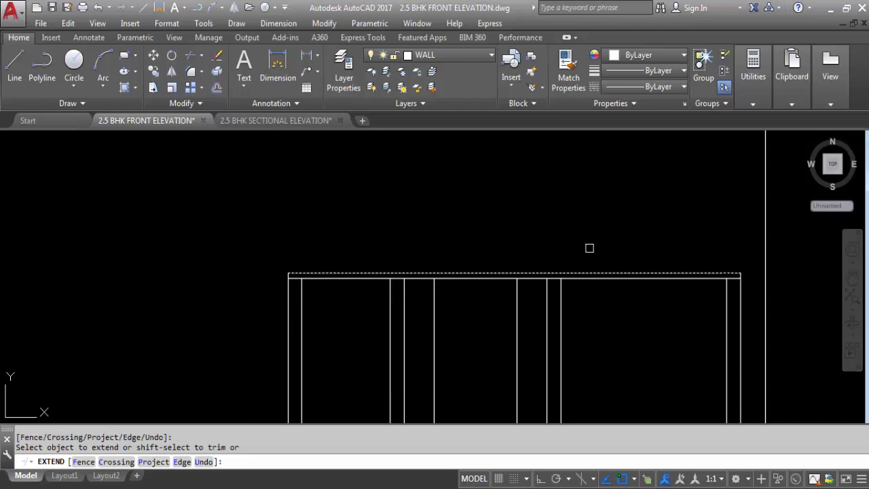
key("Escape")
- Offset the front elevation's plinth-level line upward by 7'
scroll(353, 191, "down", 4)
scroll(417, 265, "up", 2)
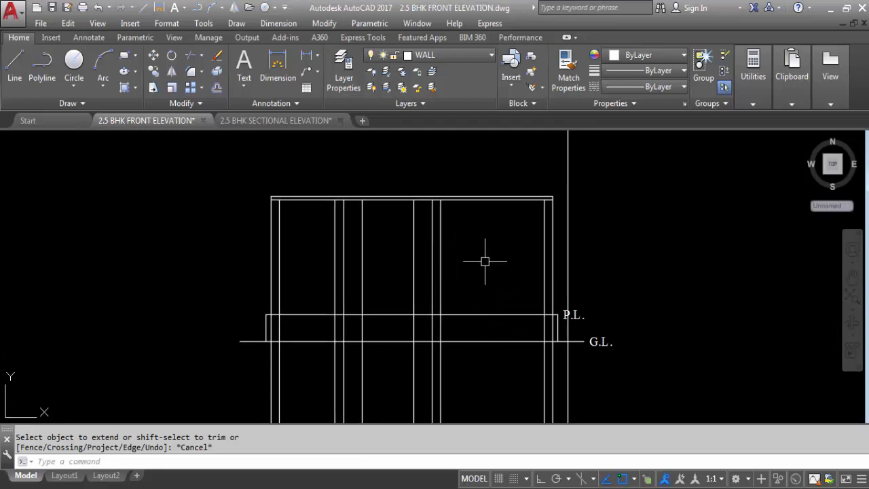
key("Return")
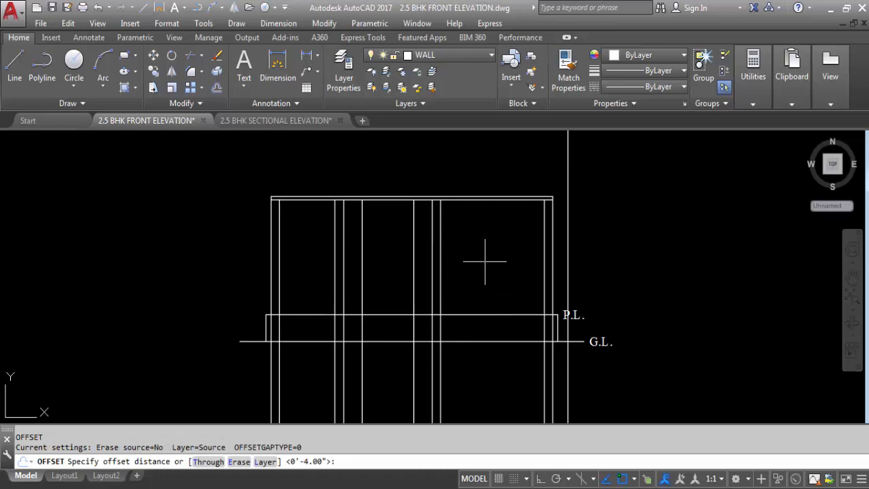
key("Return")
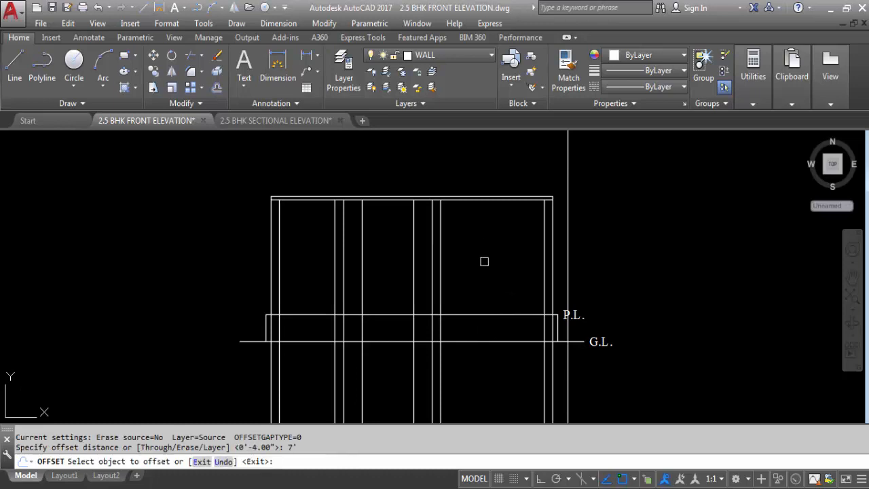
left_click(493, 316)
left_click(492, 232)
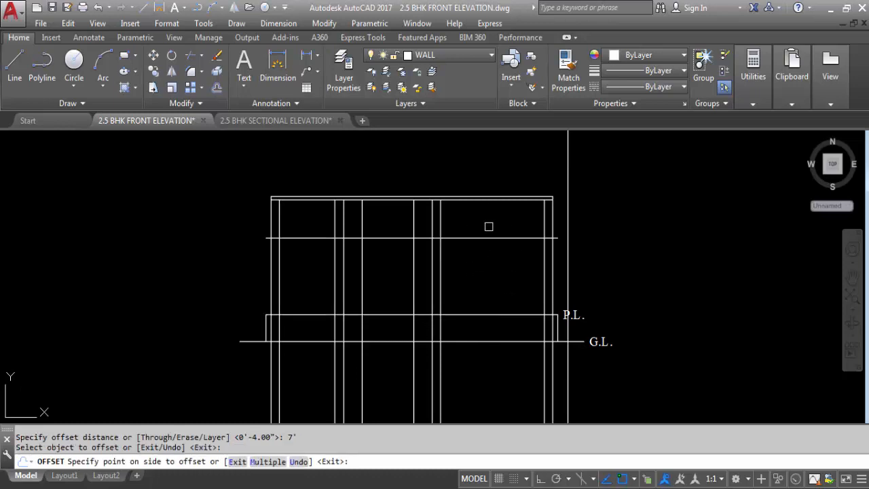
key("Return")
- Offset the new horizontal line 7' above the plinth upward by 3"
key("Return")
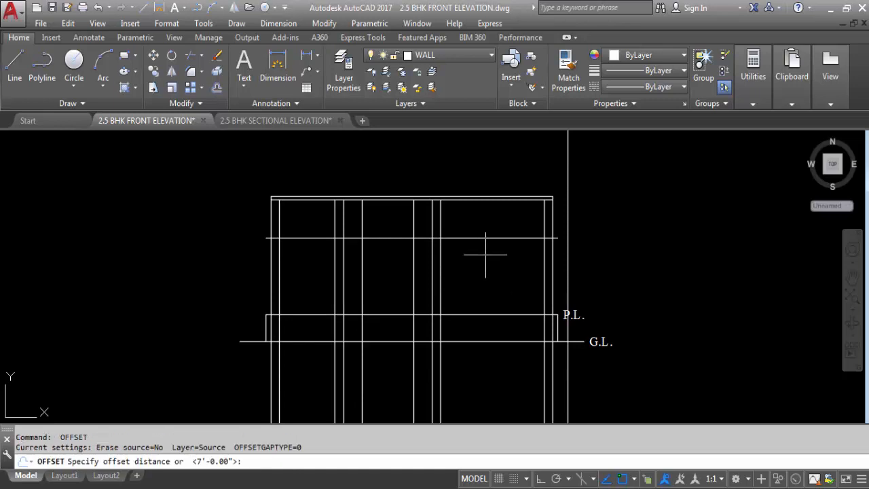
type("3")
key("Return")
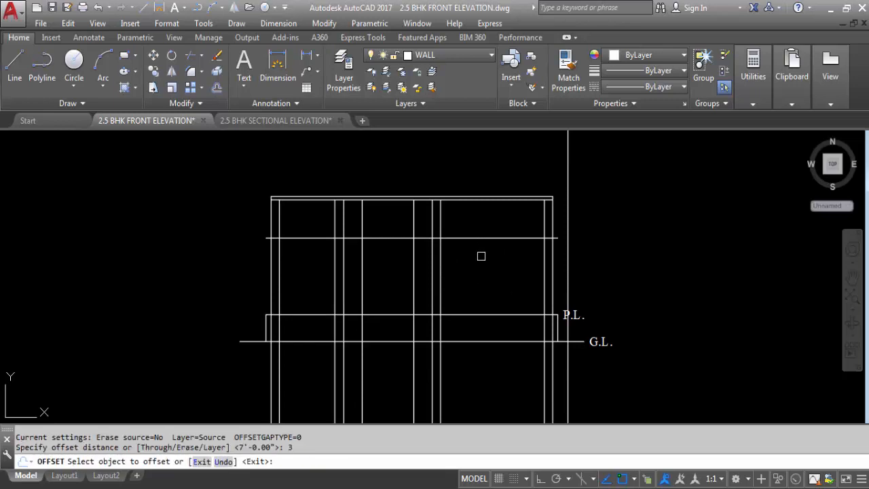
left_click(484, 238)
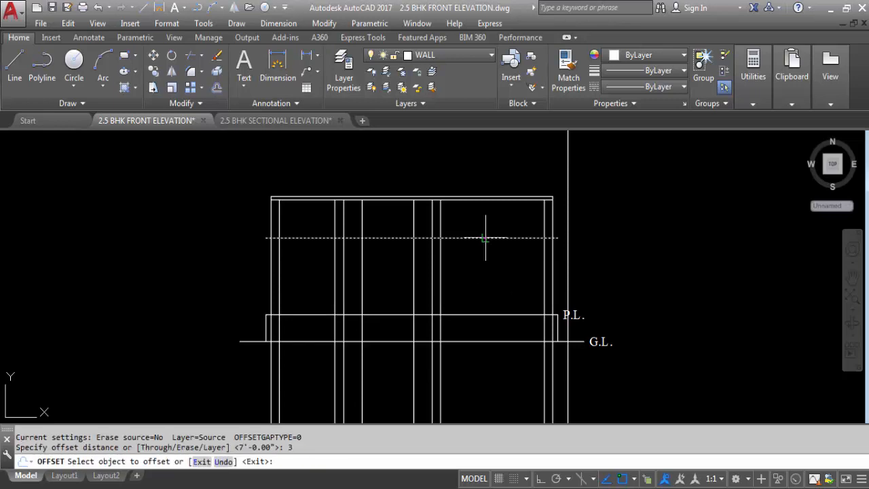
left_click(484, 158)
key("Escape")
- Extend the pair of horizontal lines 3" apart to the projection line beyond the right outer wall
scroll(447, 153, "down", 4)
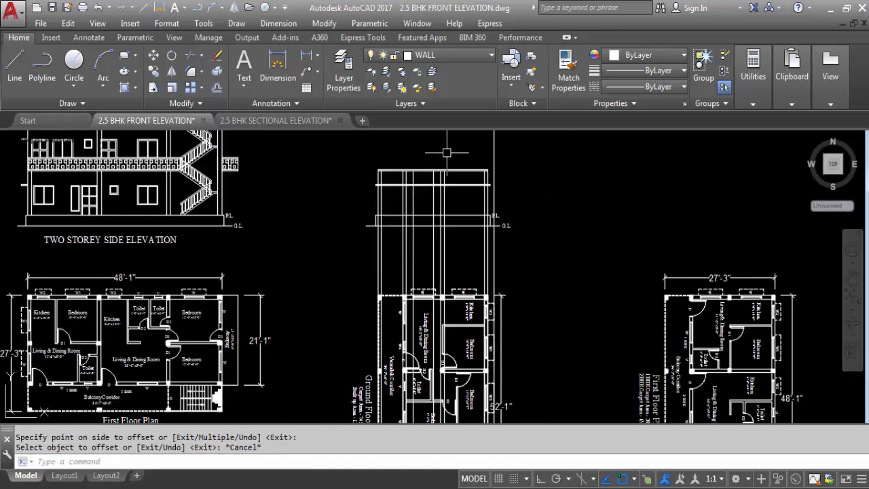
scroll(449, 157, "down", 2)
scroll(394, 347, "up", 4)
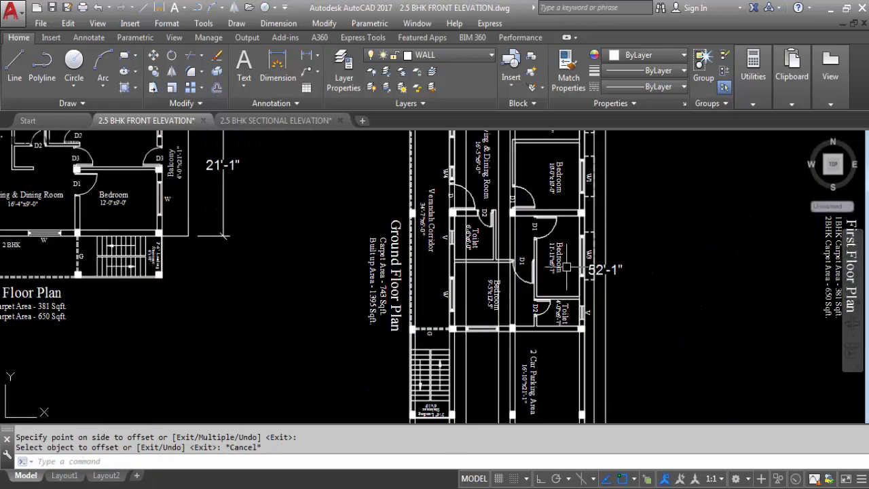
scroll(596, 270, "up", 3)
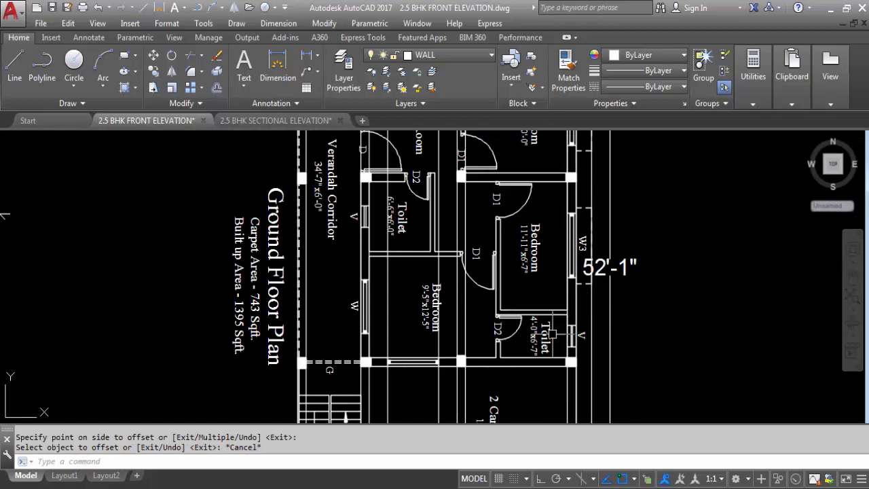
scroll(560, 326, "down", 5)
scroll(569, 388, "down", 2)
scroll(561, 210, "up", 5)
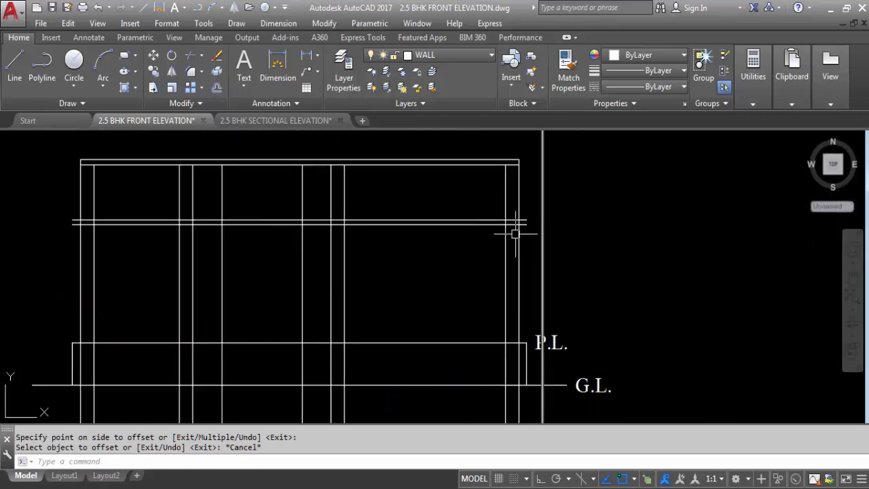
type("E")
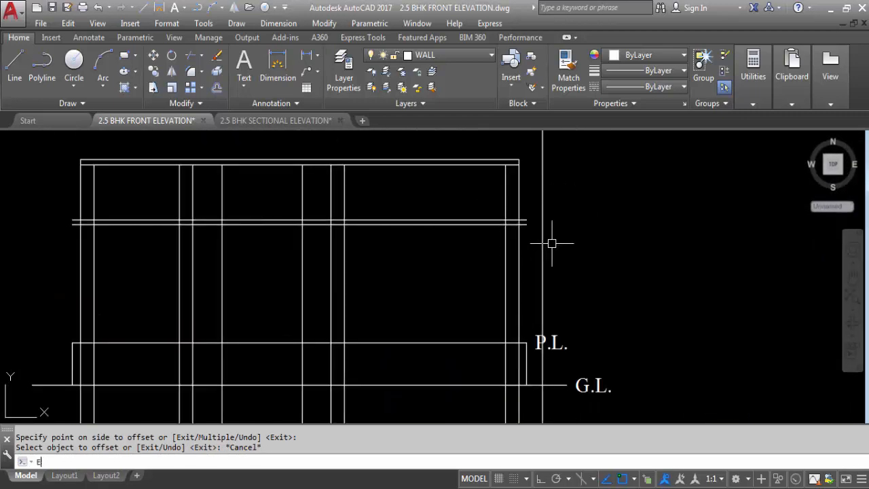
type("X")
key("Return")
left_click(542, 231)
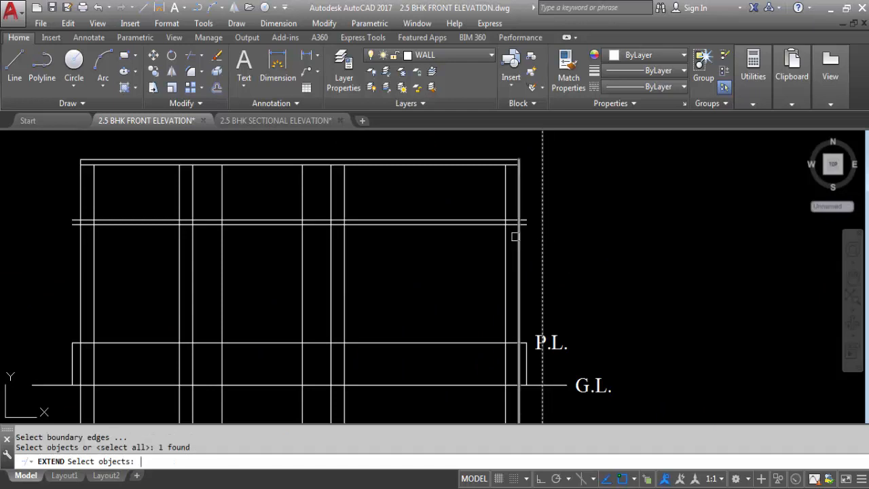
key("Return")
left_click(519, 229)
left_click(459, 191)
left_click(441, 238)
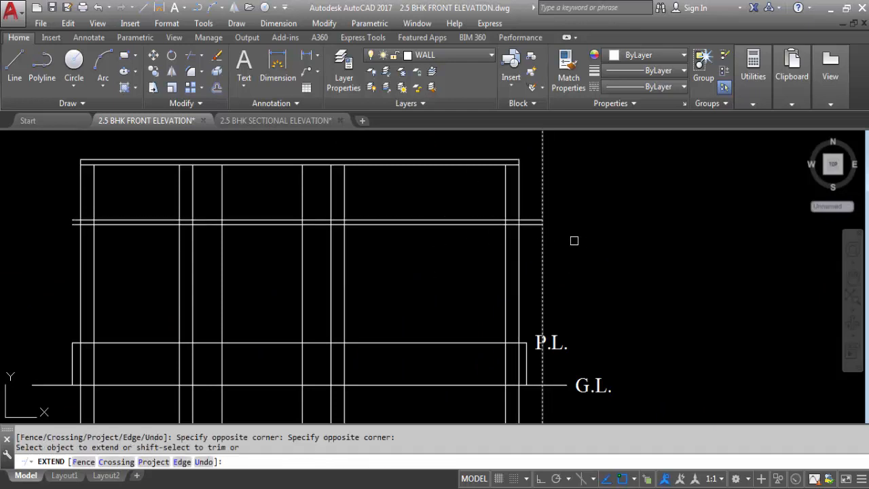
key("Escape")
- Trim the rightmost projection line to a short end cap between the two extended lines and erase its leftover lower piece
type("TR")
key("Return")
key("Return")
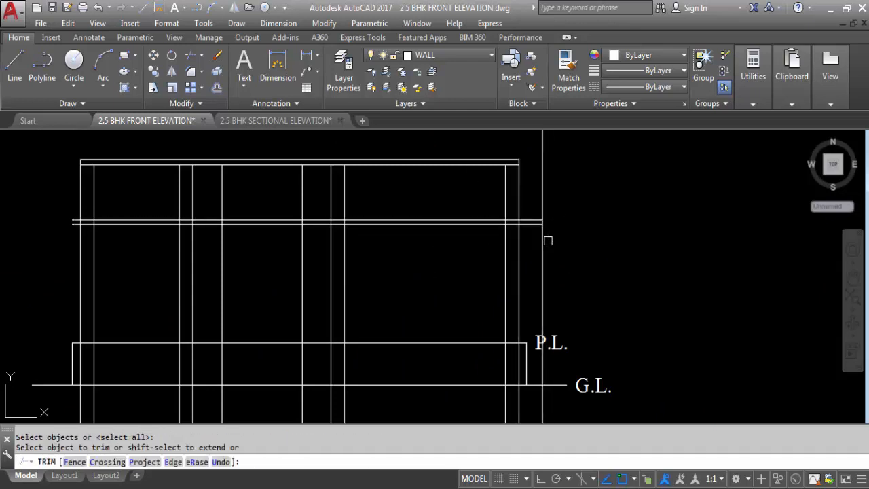
left_click(543, 188)
key("Escape")
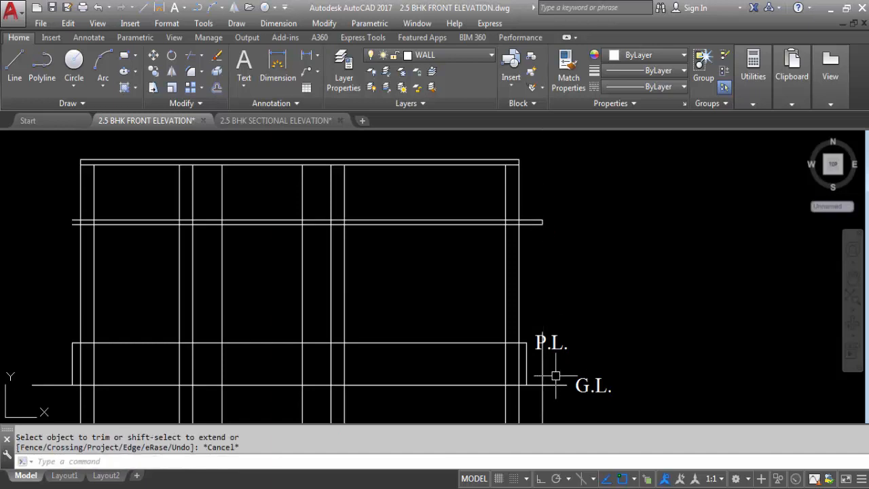
left_click(542, 370)
key("Delete")
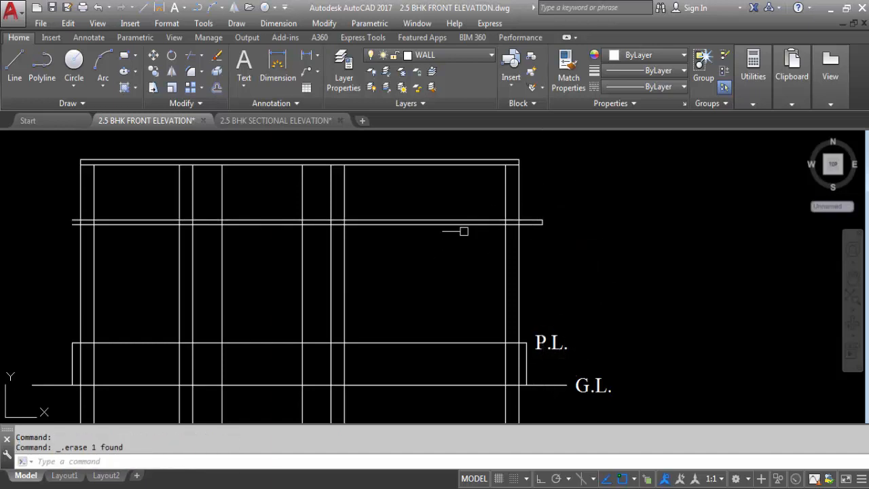
- Trim the front elevation's left outer wall lines and the neighbouring pair of wall lines below the plinth-level line
scroll(492, 165, "down", 3)
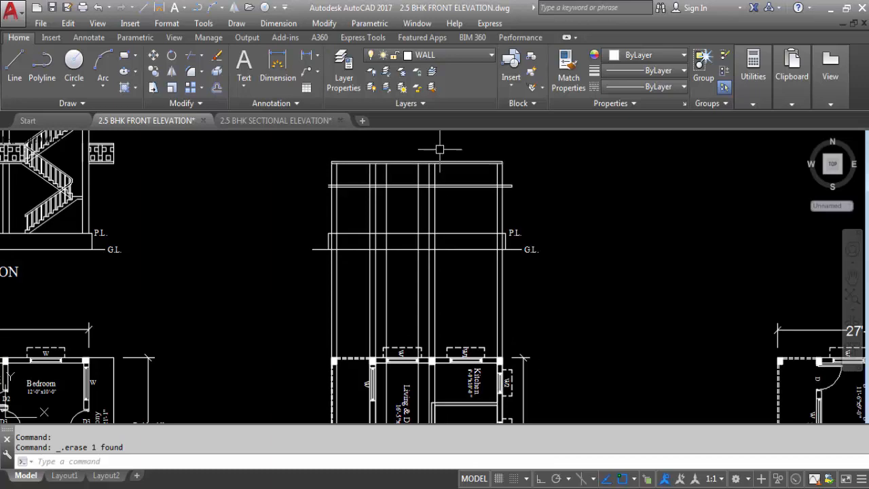
scroll(440, 149, "down", 4)
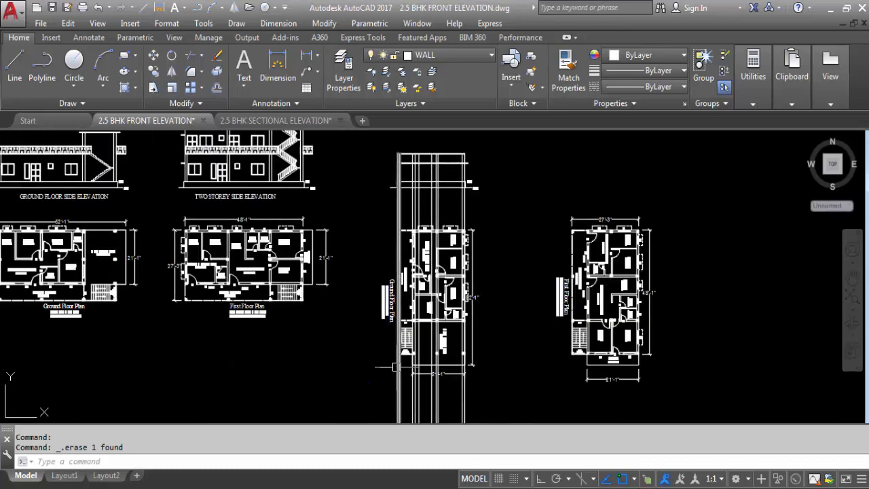
scroll(394, 365, "up", 6)
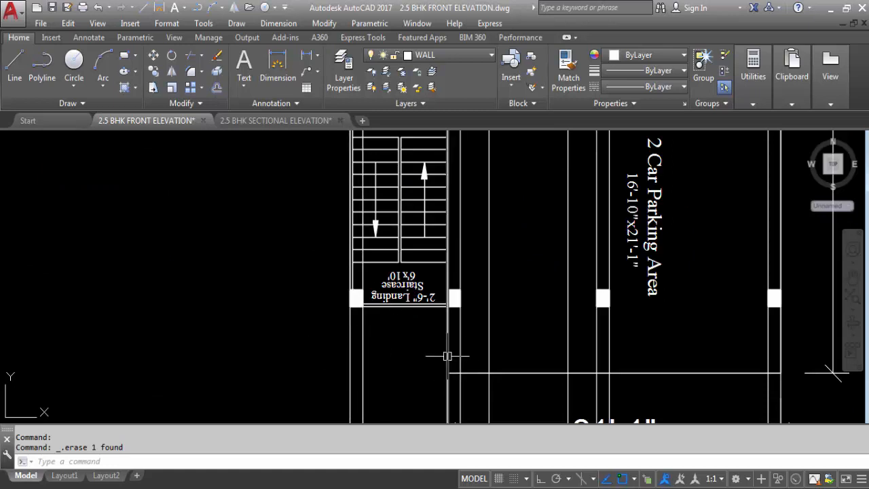
scroll(441, 330, "down", 8)
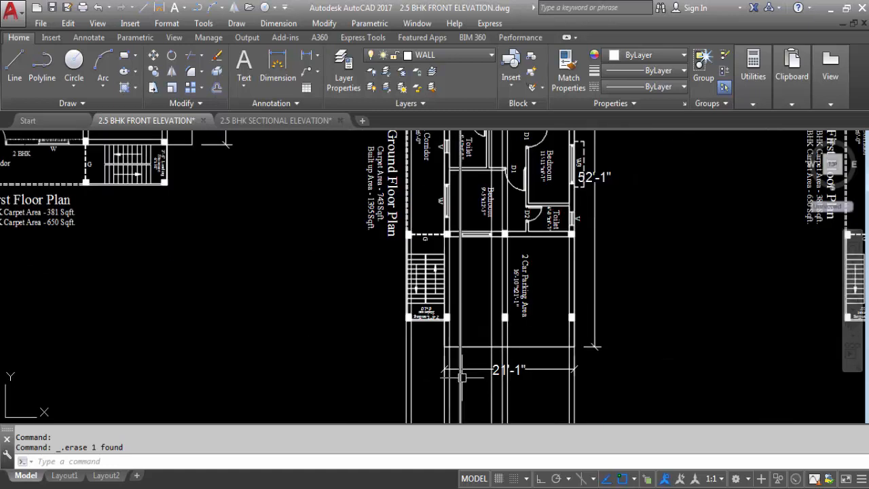
scroll(446, 170, "up", 6)
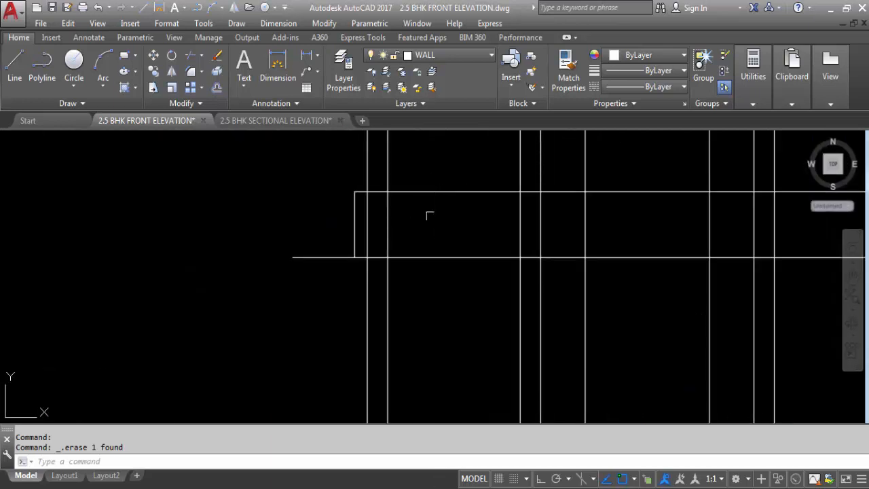
key("Return")
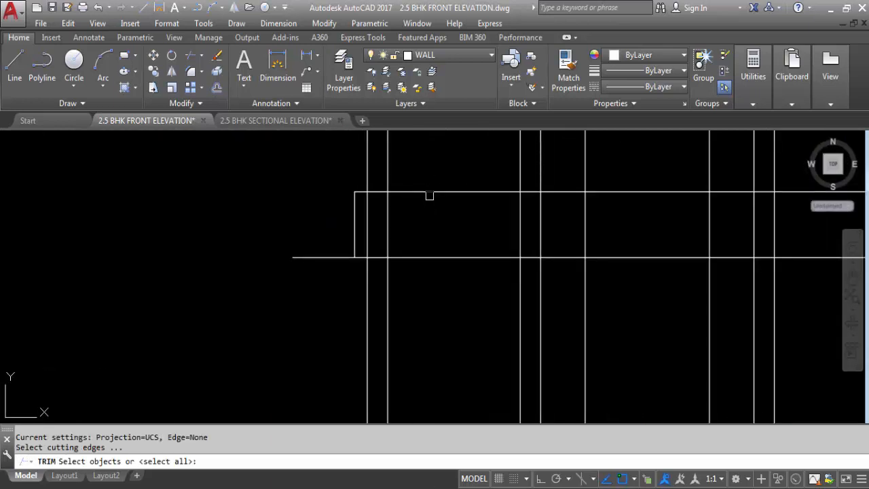
left_click(429, 195)
key("Return")
left_click(428, 195)
left_click(384, 212)
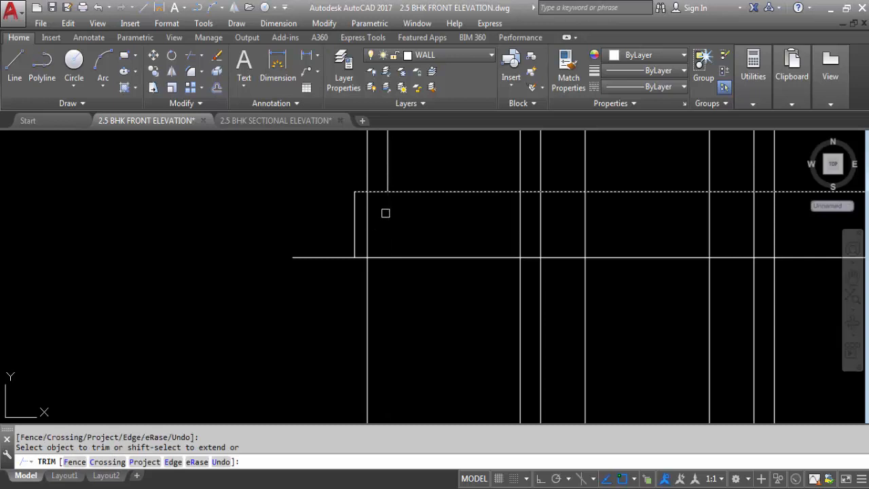
left_click(365, 201)
scroll(384, 259, "down", 2)
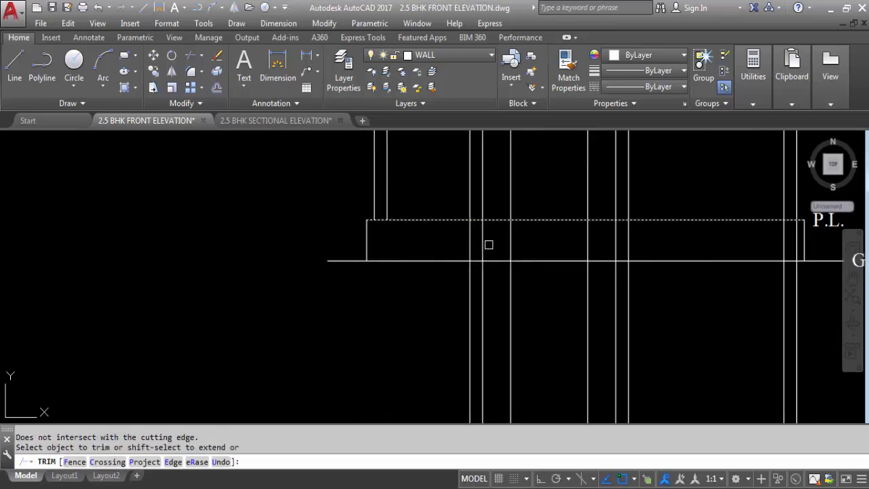
left_click(489, 245)
left_click(455, 240)
scroll(411, 229, "down", 3)
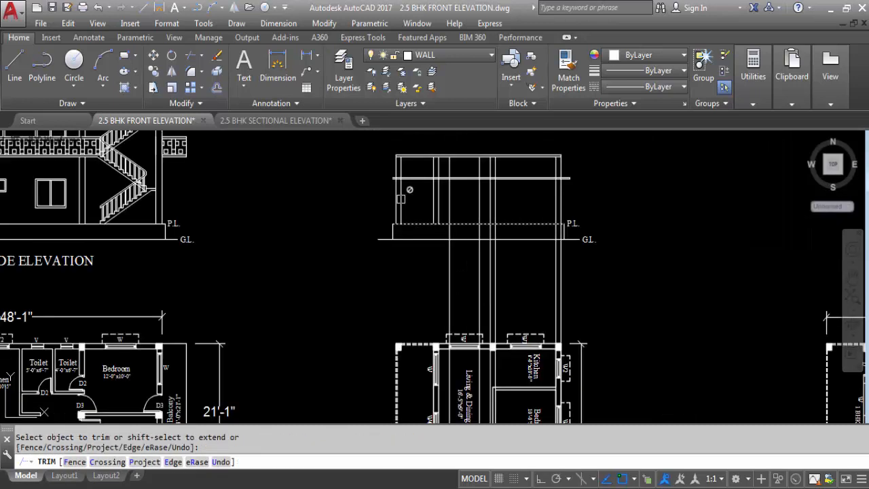
scroll(434, 238, "down", 5)
scroll(432, 269, "up", 6)
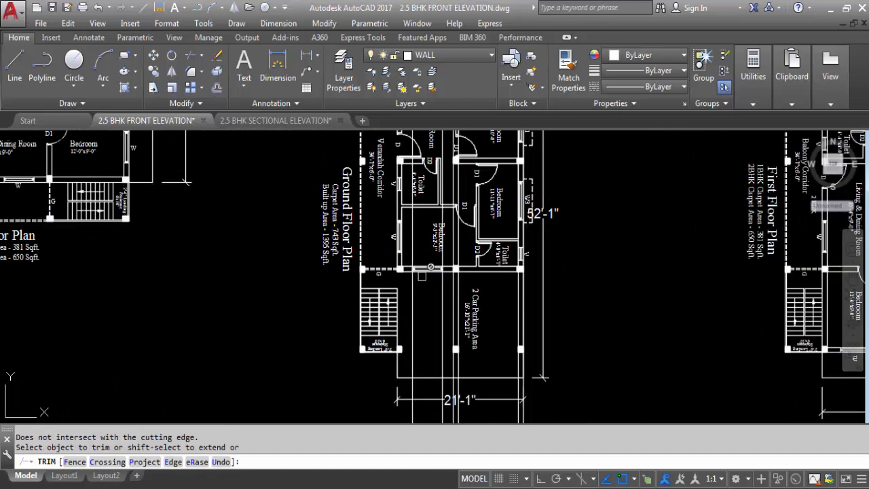
key("Escape")
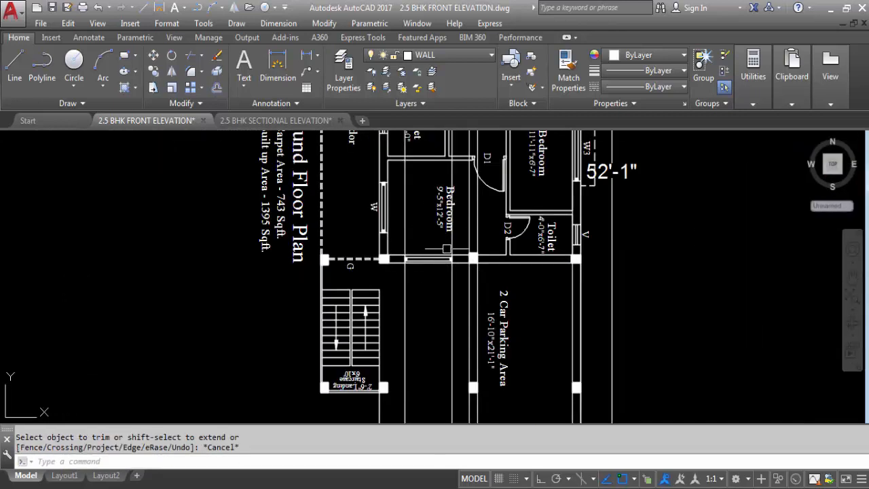
- Measure the ground-floor bedroom window opening facing the car parking area and look up the window sizes in the reference table
scroll(446, 249, "down", 5)
scroll(267, 249, "up", 3)
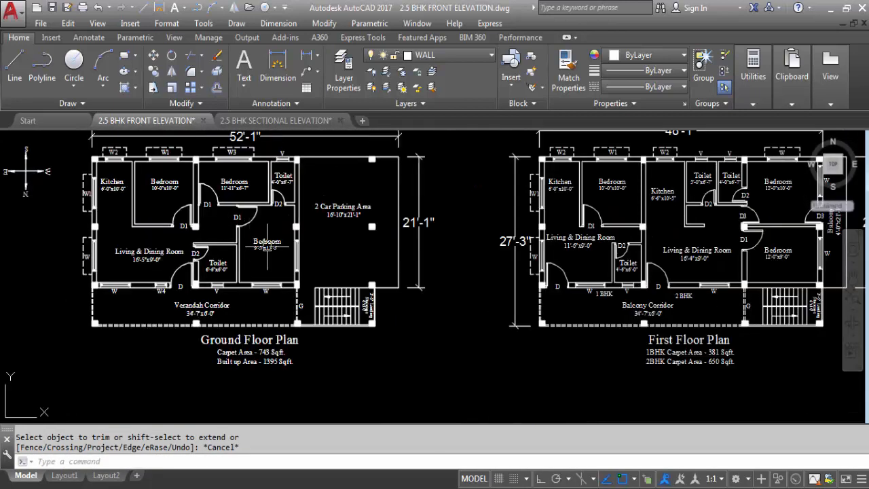
scroll(267, 249, "up", 2)
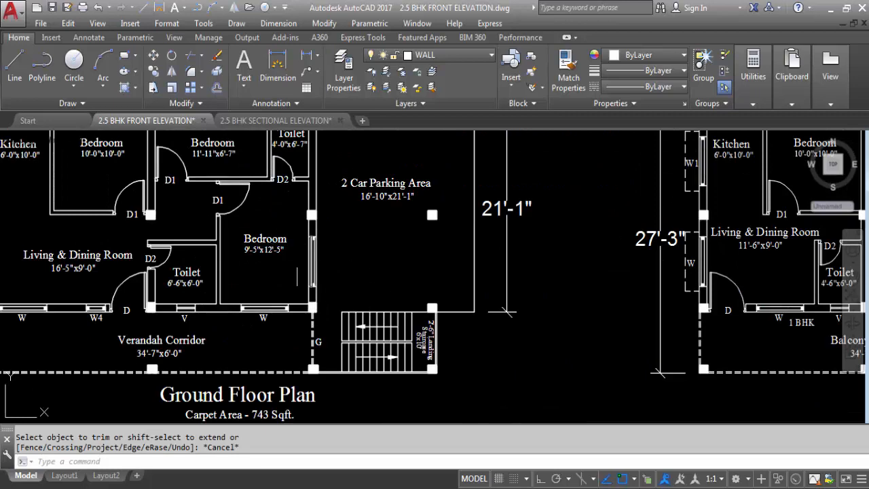
left_click(308, 55)
scroll(311, 237, "up", 6)
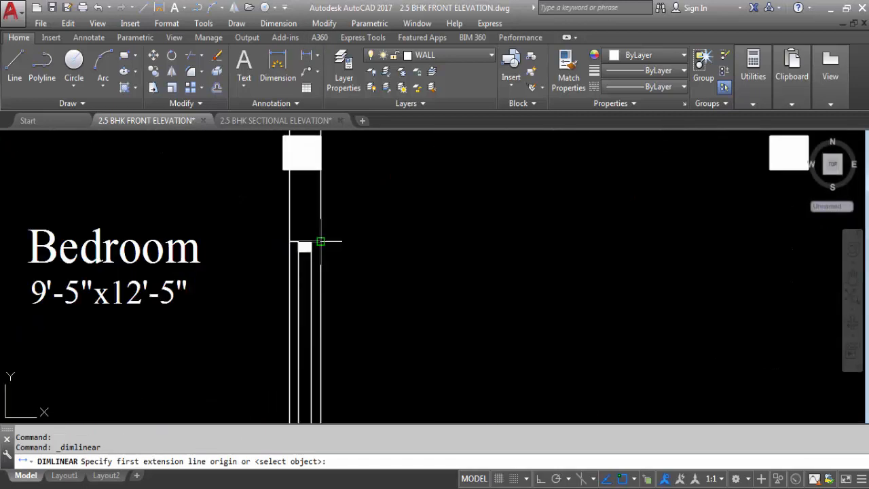
left_click(317, 243)
scroll(374, 190, "down", 2)
scroll(284, 286, "up", 4)
left_click(342, 231)
scroll(397, 242, "down", 4)
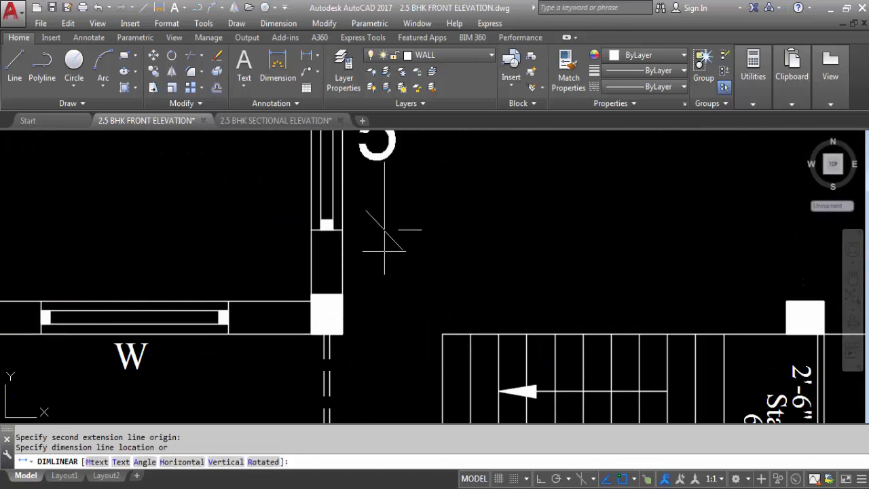
key("Escape")
scroll(342, 217, "down", 4)
scroll(343, 217, "up", 8)
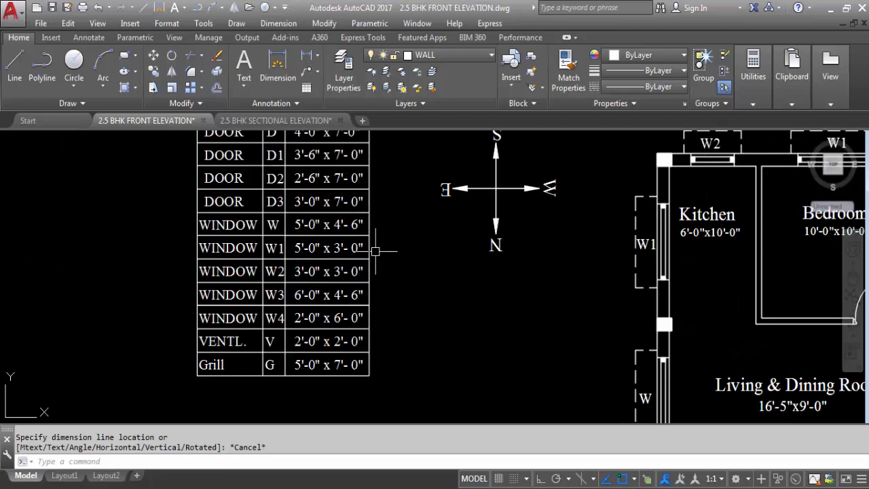
- Copy the W tag from the First Floor Plan's balcony-side bedroom window to the Ground Floor Plan's bedroom window facing the parking area
scroll(269, 252, "down", 6)
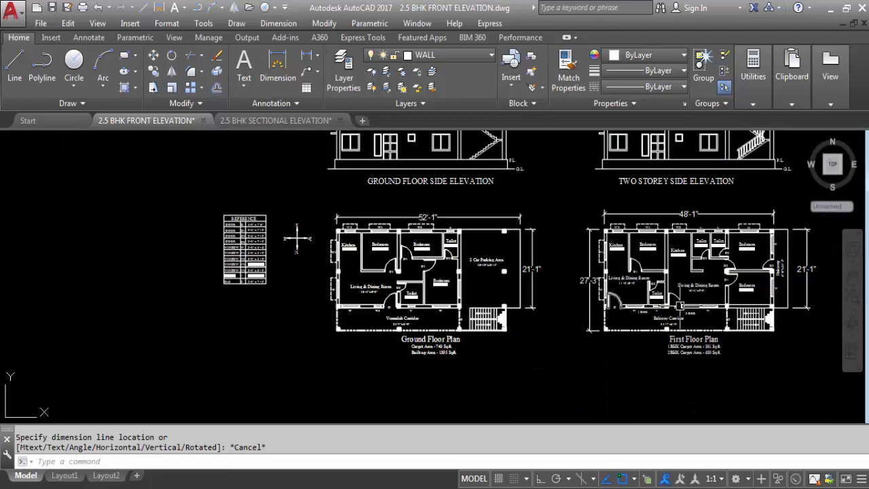
scroll(801, 304, "up", 3)
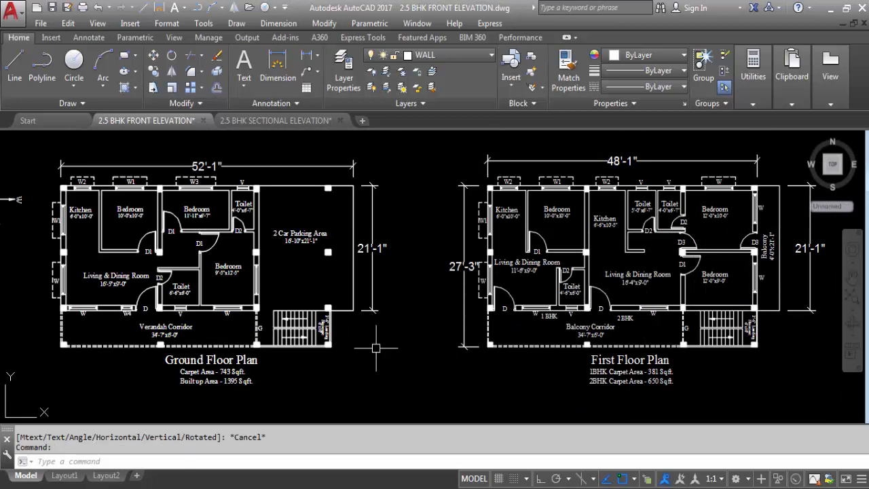
left_click(759, 289)
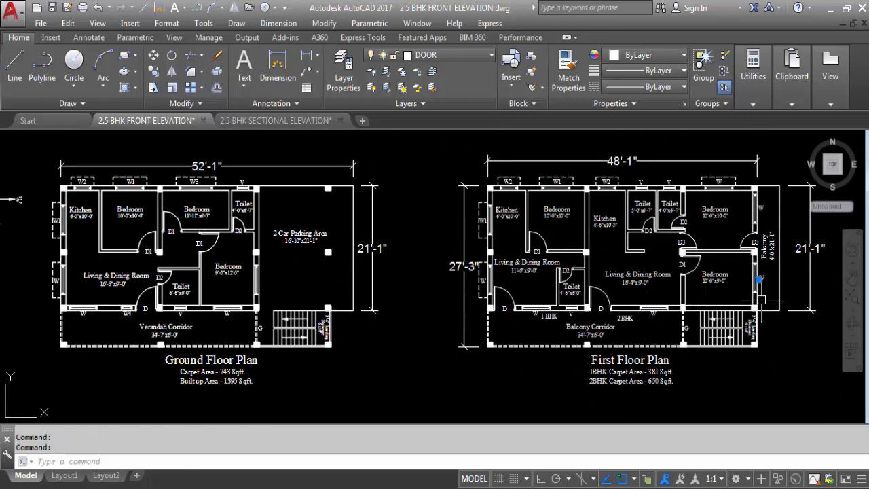
key("Return")
scroll(767, 289, "up", 5)
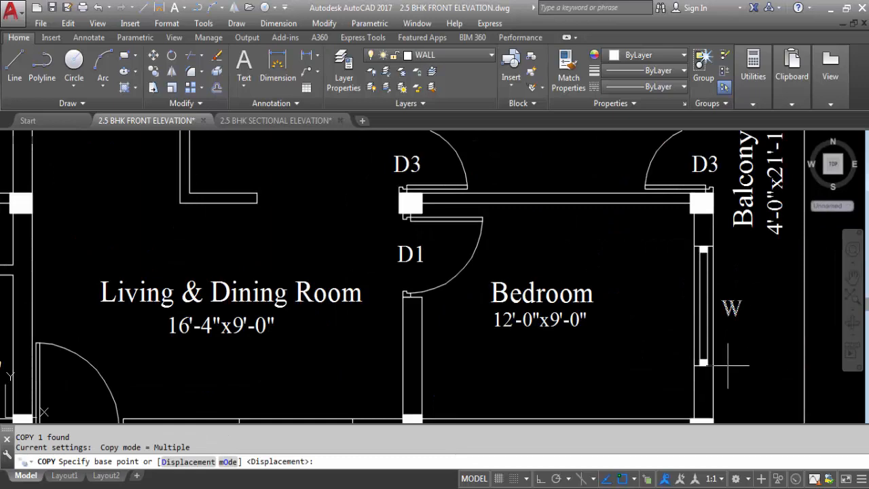
left_click(737, 309)
scroll(740, 306, "down", 6)
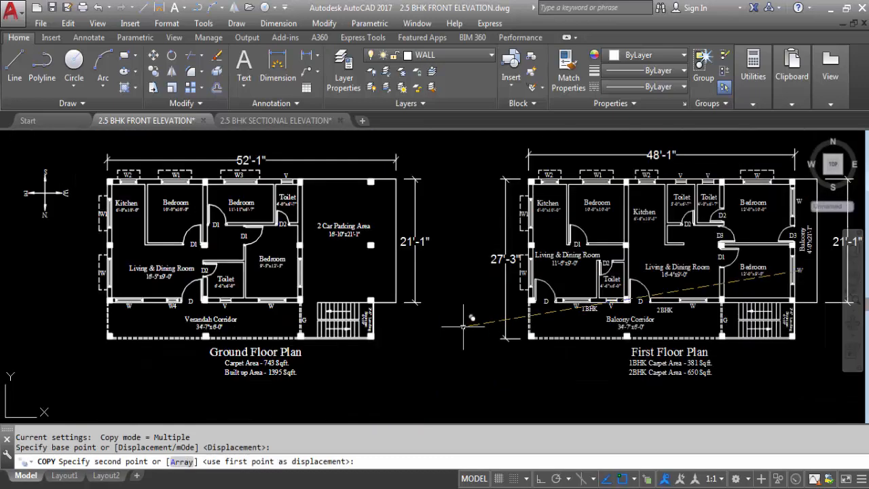
scroll(326, 275, "up", 2)
scroll(333, 279, "up", 5)
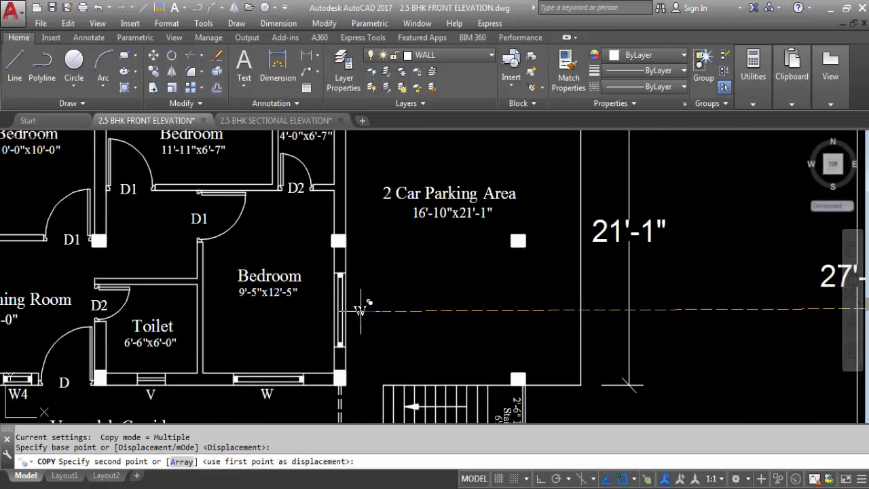
left_click(363, 305)
- Place another copy of the W tag beside the parking-side bedroom window in the rotated Ground Floor Plan
scroll(391, 243, "down", 10)
scroll(537, 251, "up", 8)
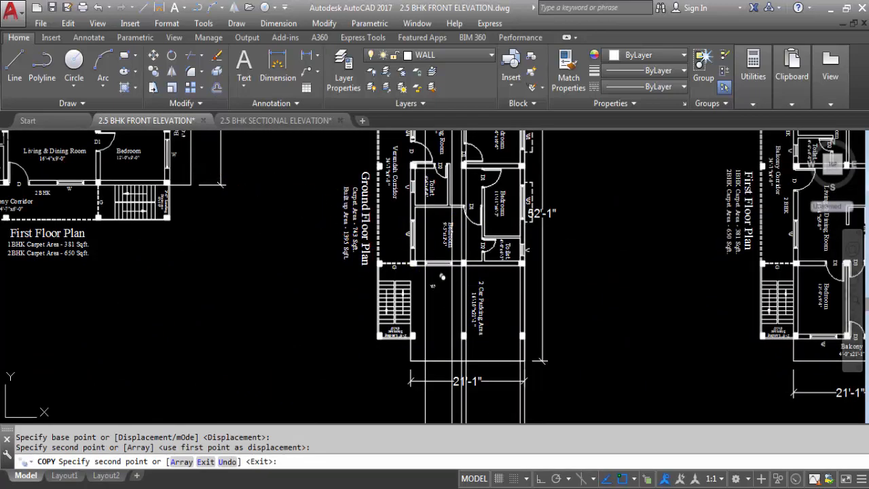
scroll(445, 275, "up", 5)
left_click(456, 253)
scroll(457, 253, "down", 10)
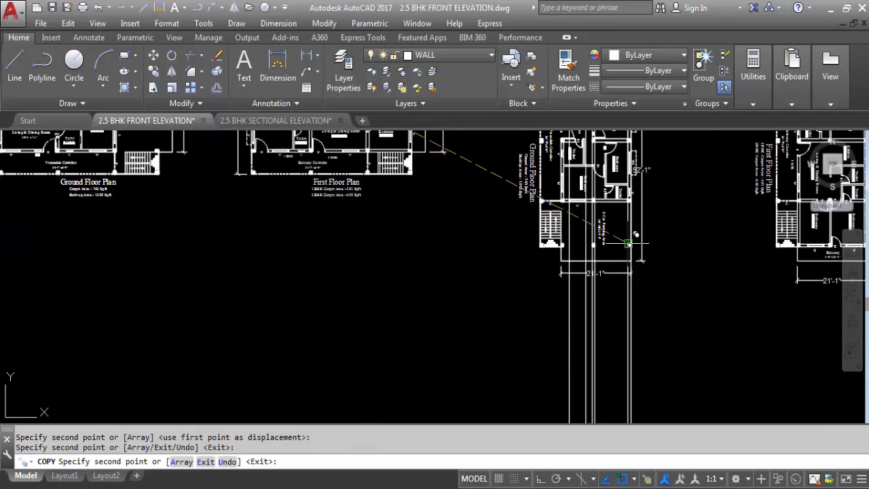
key("Escape")
- Move the door and window reference table to the empty space below and between the Ground Floor and First Floor Plans
scroll(367, 233, "down", 2)
scroll(214, 179, "up", 10)
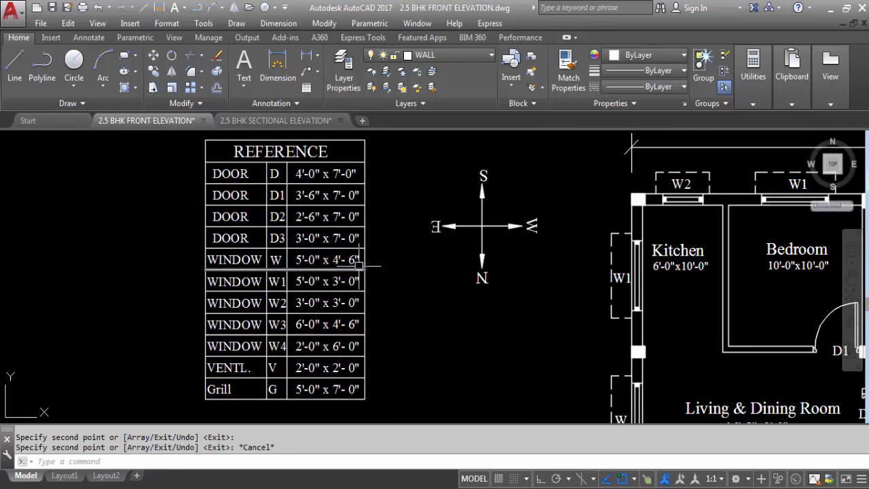
scroll(270, 238, "down", 2)
scroll(304, 278, "down", 2)
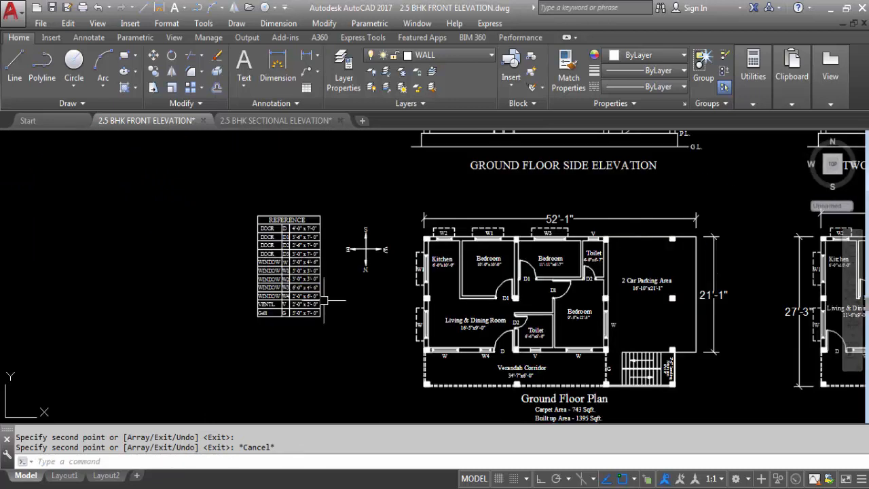
left_click(335, 332)
left_click(213, 192)
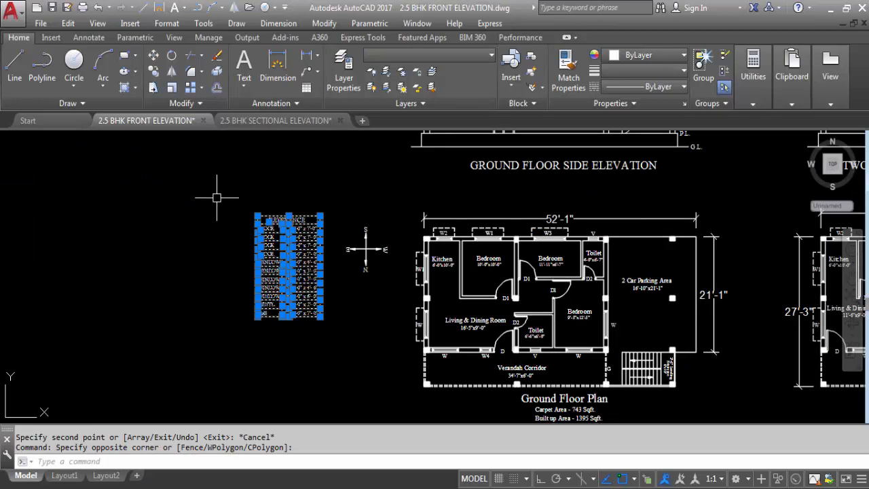
type("M")
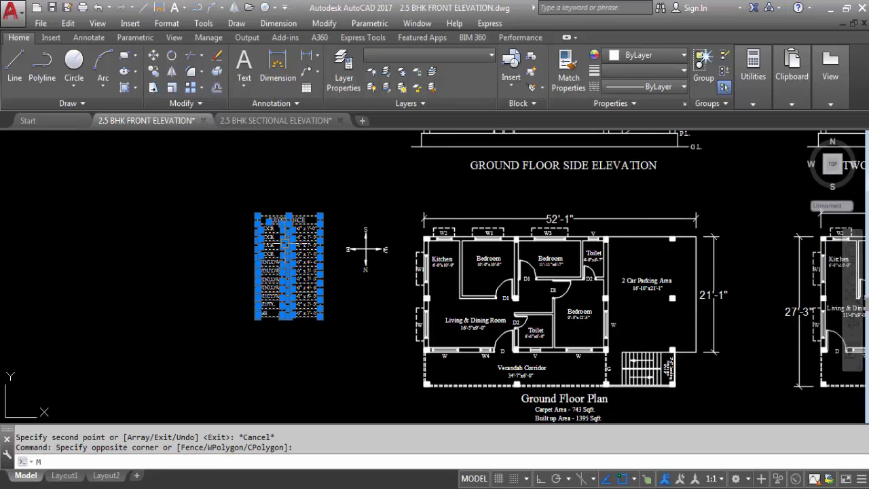
key("Return")
left_click(292, 268)
scroll(353, 285, "down", 3)
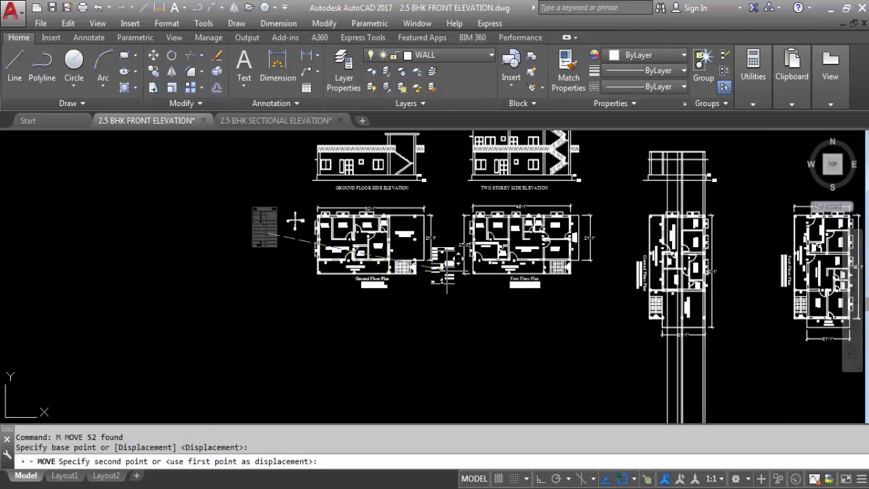
scroll(430, 350, "up", 3)
left_click(375, 268)
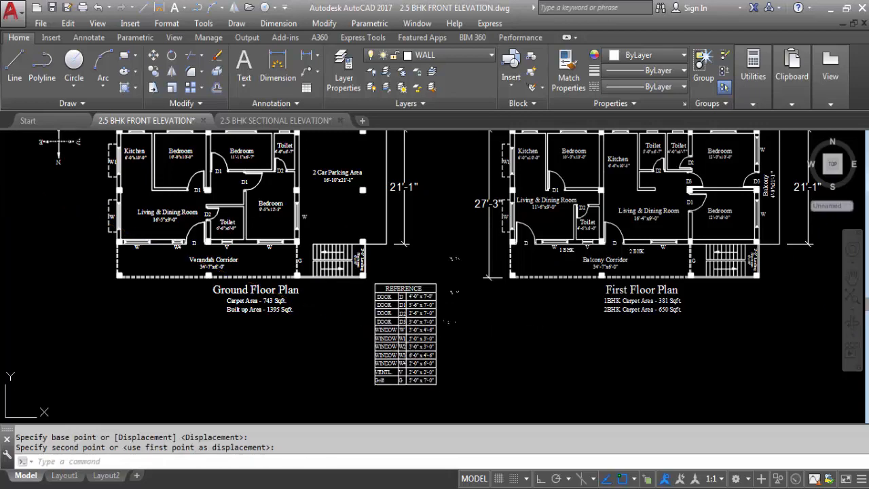
- Move the door and window reference table to the empty space between the First Floor Plan and the rotated Ground Floor Plan
scroll(409, 314, "up", 4)
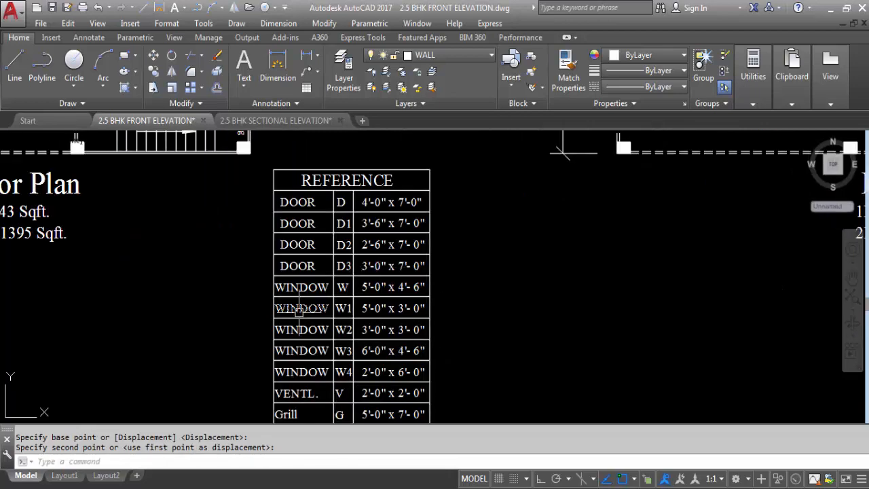
scroll(358, 354, "down", 2)
scroll(376, 360, "down", 4)
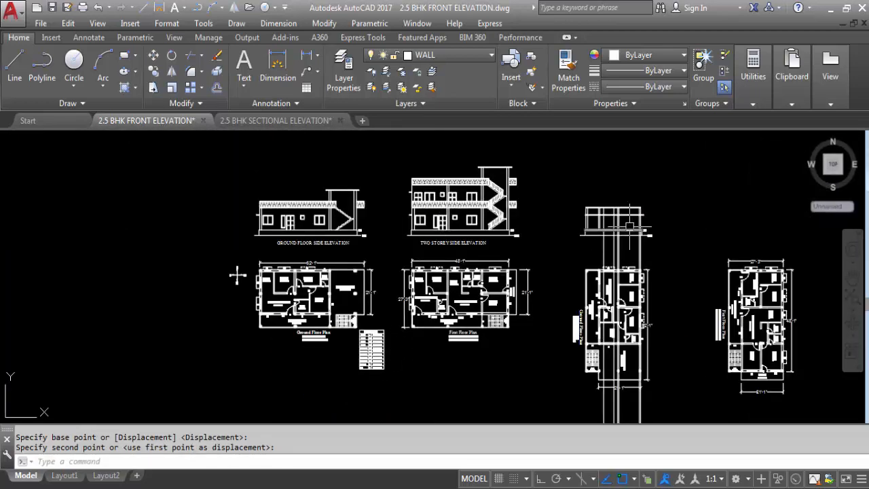
scroll(366, 380, "up", 4)
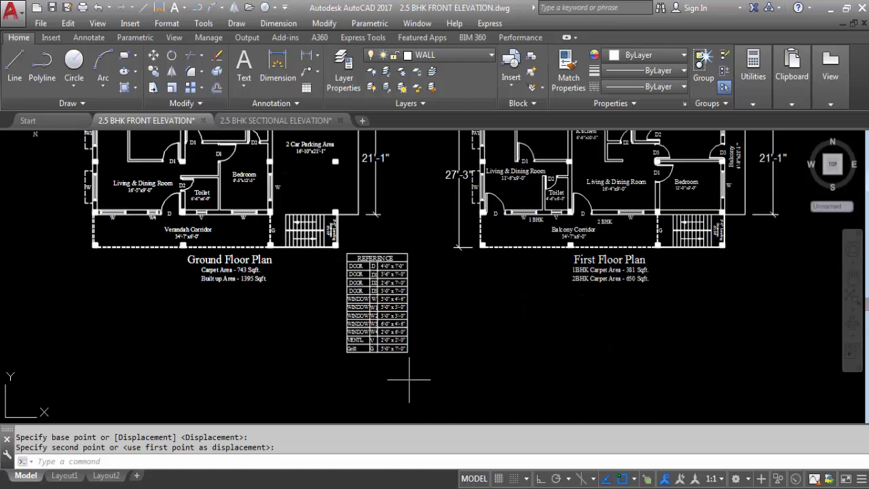
left_click(407, 380)
left_click(339, 252)
left_click(417, 359)
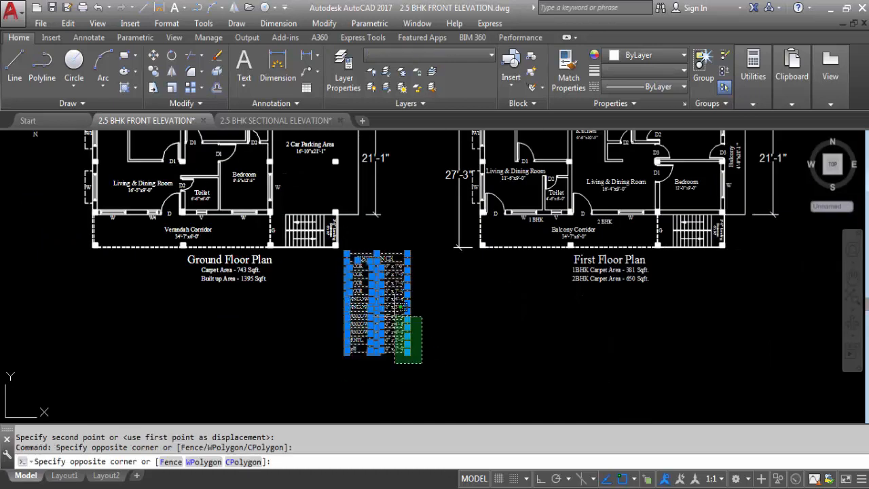
left_click(340, 244)
type("M")
key("Return")
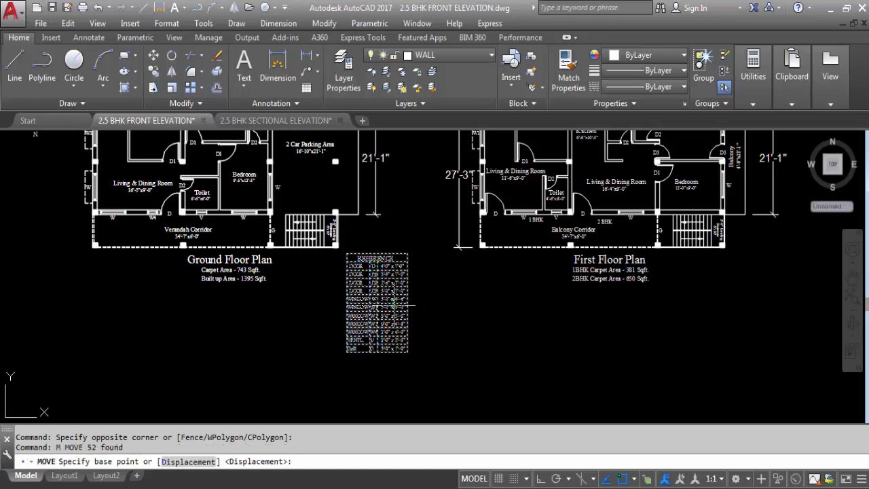
left_click(351, 285)
scroll(277, 257, "down", 4)
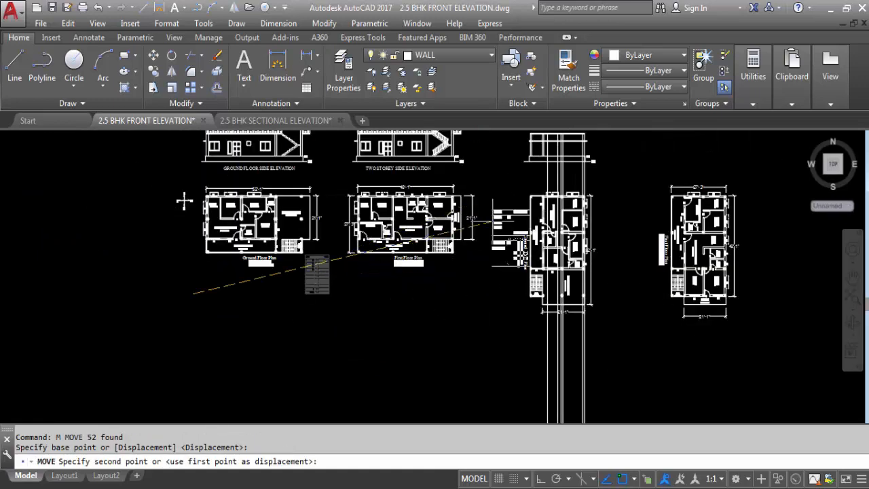
scroll(512, 209, "up", 4)
scroll(505, 207, "down", 3)
scroll(476, 224, "up", 3)
left_click(435, 247)
scroll(149, 216, "down", 5)
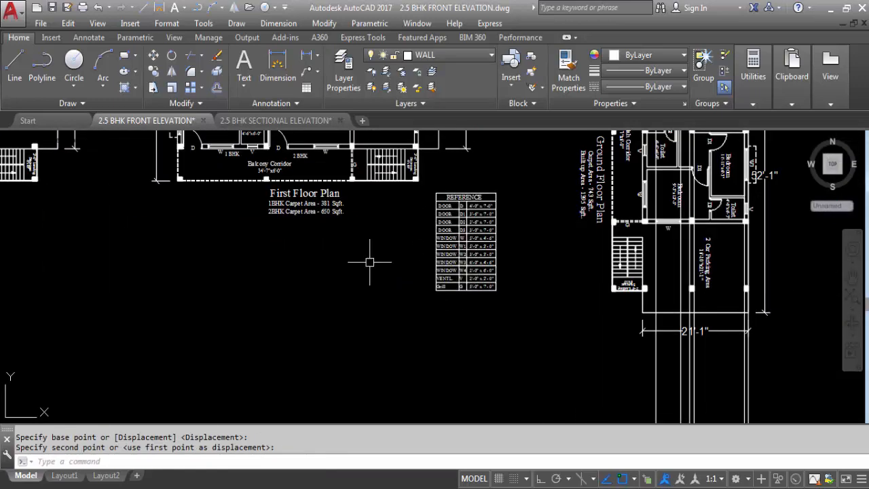
- Draw a 5' by 4'6" window rectangle down from the lintel line, starting at the window's first projection line in the front elevation
scroll(516, 245, "up", 8)
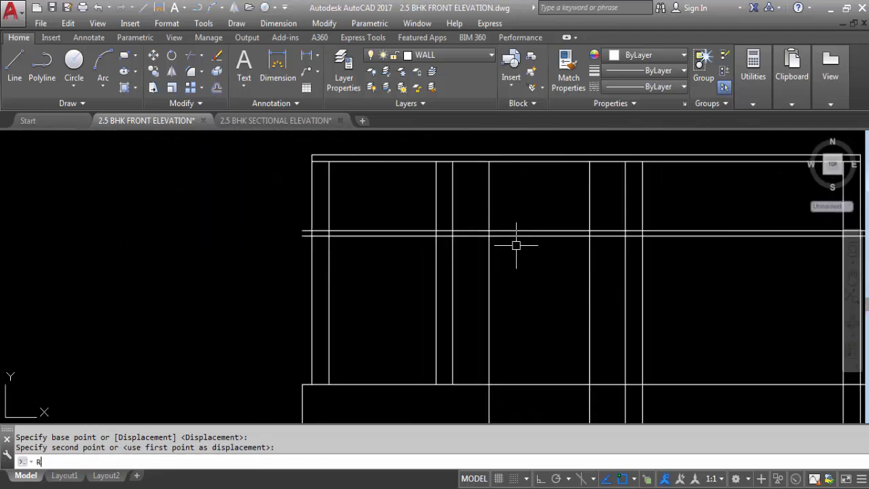
type("REC")
key("Return")
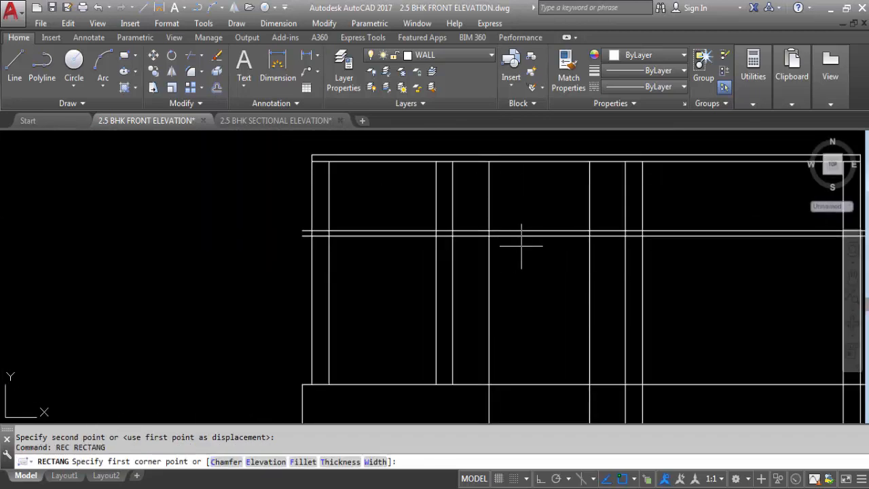
left_click(488, 236)
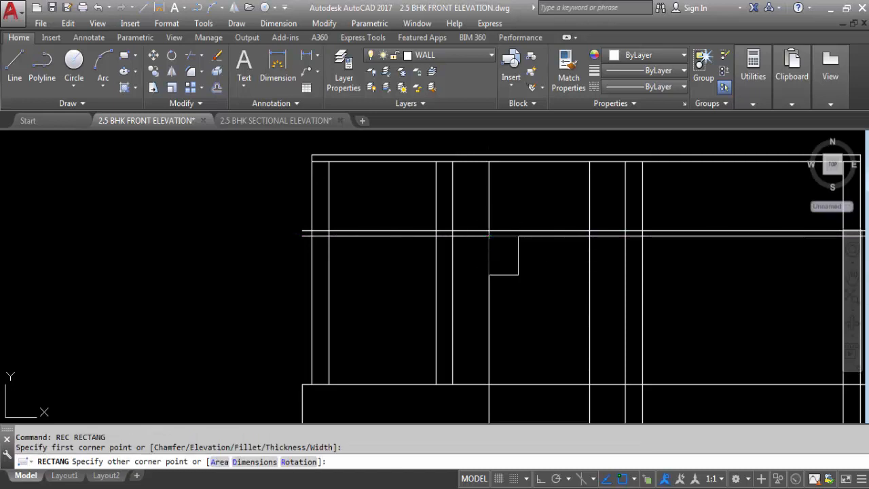
right_click(569, 316)
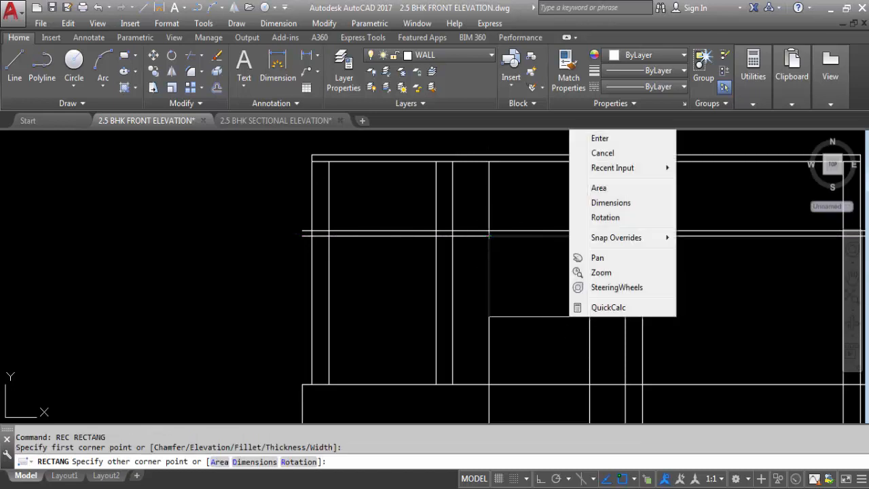
left_click(611, 202)
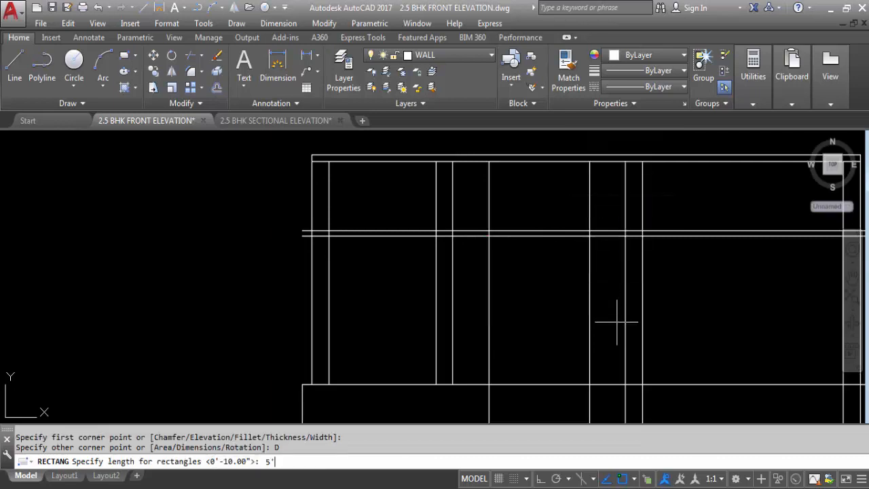
type("5'")
key("Return")
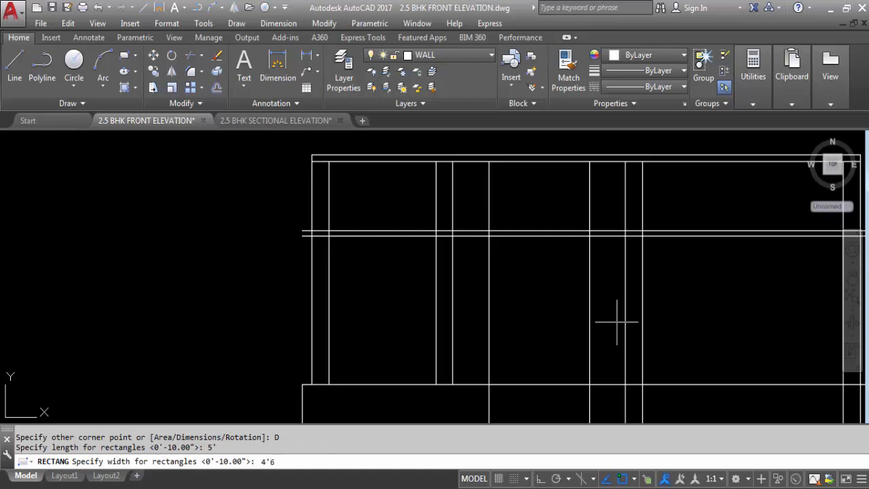
key("Return")
left_click(606, 342)
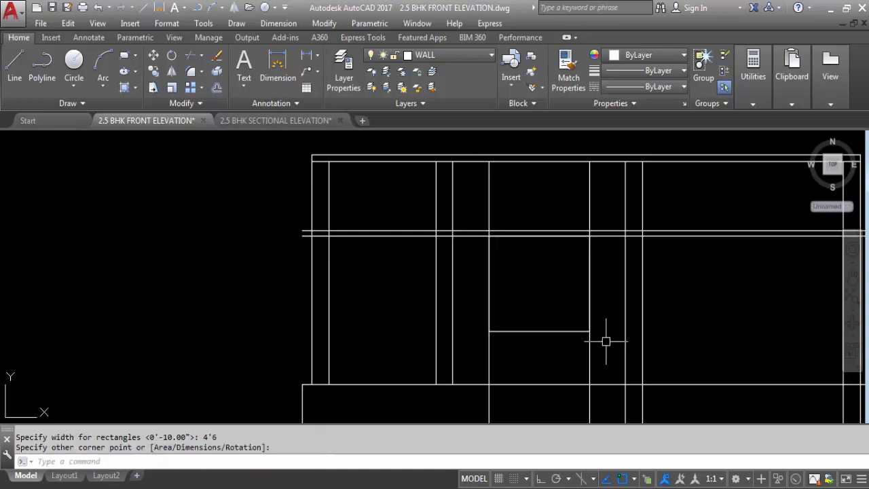
- Delete the two vertical projection lines that run through the sides of the new window in the front elevation
scroll(435, 278, "down", 3)
scroll(480, 294, "up", 5)
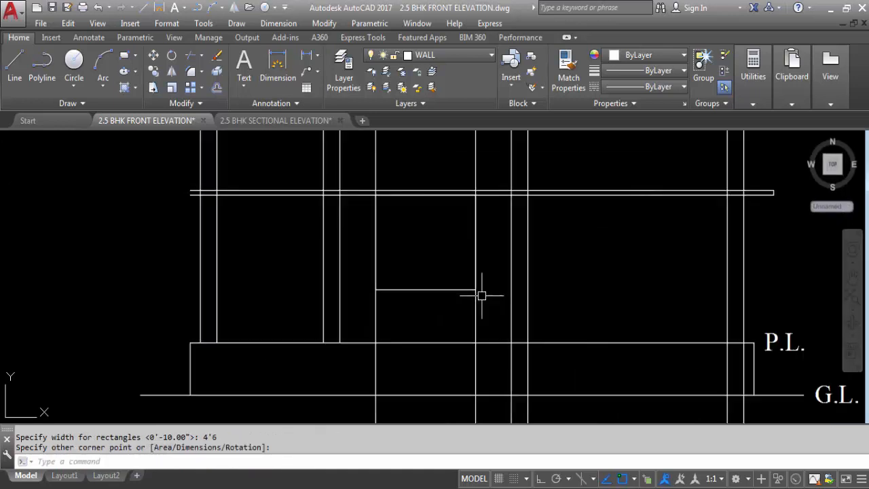
left_click(484, 332)
left_click(305, 327)
scroll(380, 244, "down", 6)
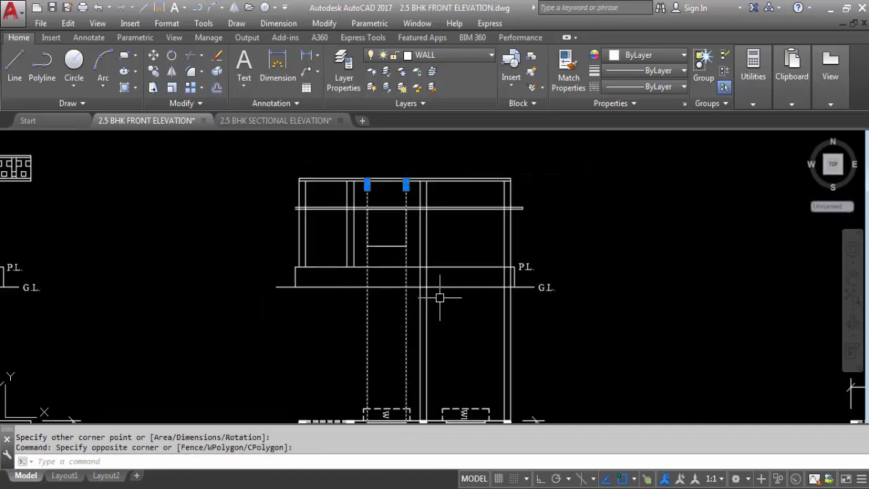
key("Delete")
- Trim the remaining four wall projection lines below the plinth line in the front elevation
scroll(408, 173, "down", 5)
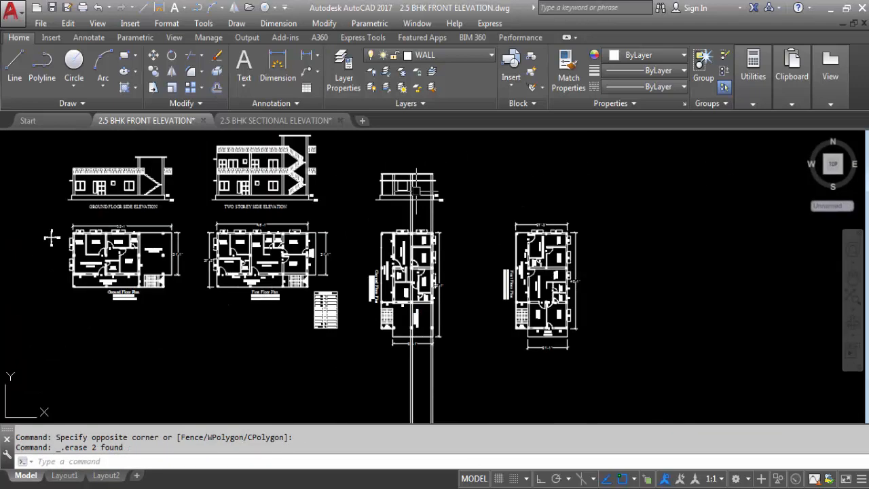
scroll(416, 329, "up", 5)
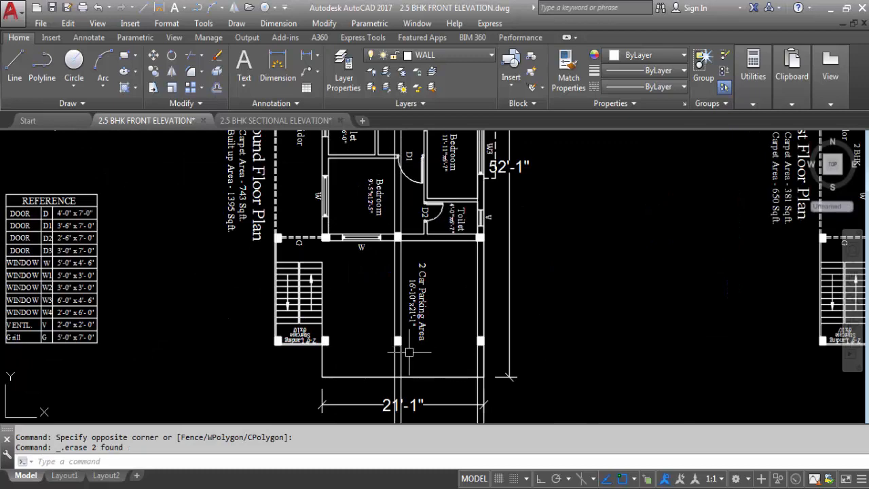
scroll(406, 300, "down", 2)
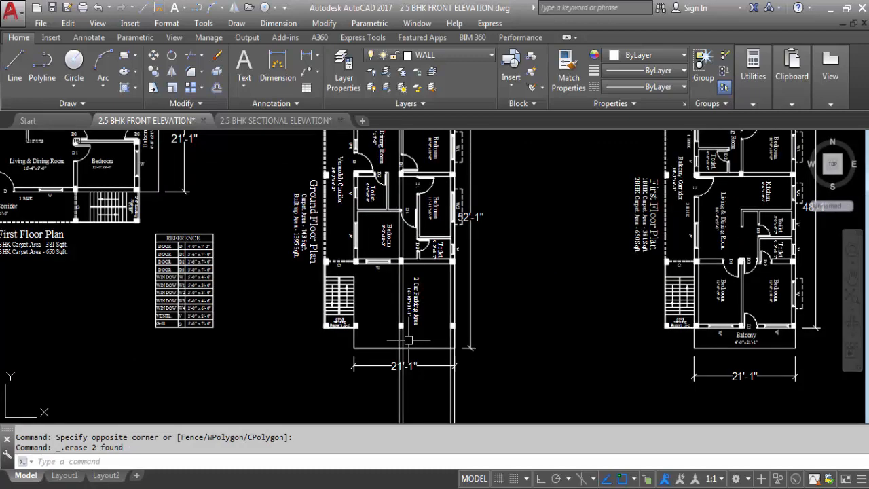
scroll(466, 292, "down", 5)
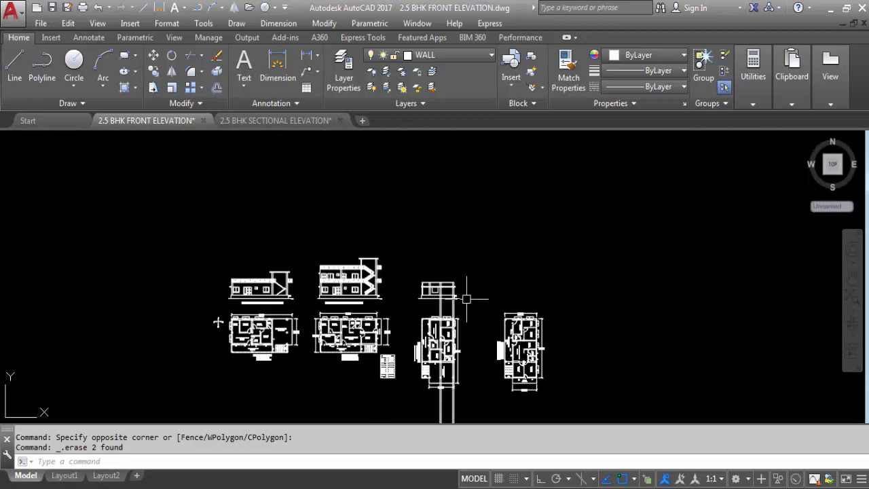
scroll(455, 294, "up", 4)
scroll(455, 296, "up", 4)
type("T")
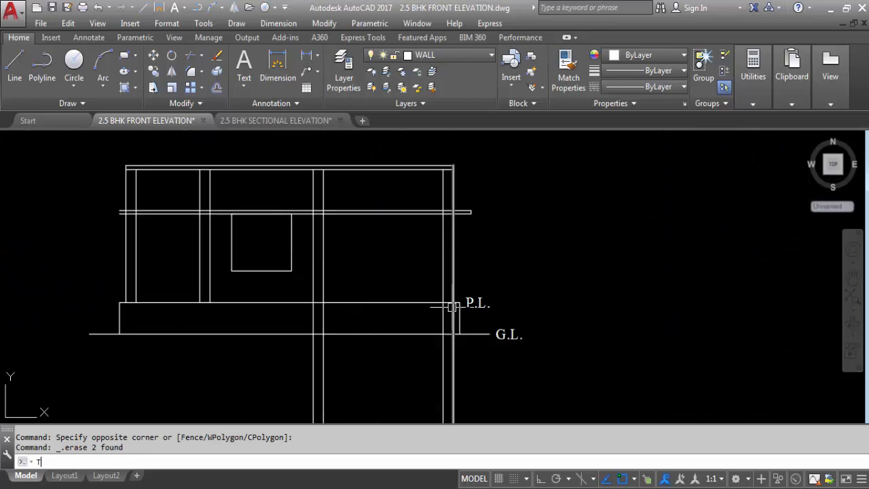
type("R")
key("Return")
left_click(403, 306)
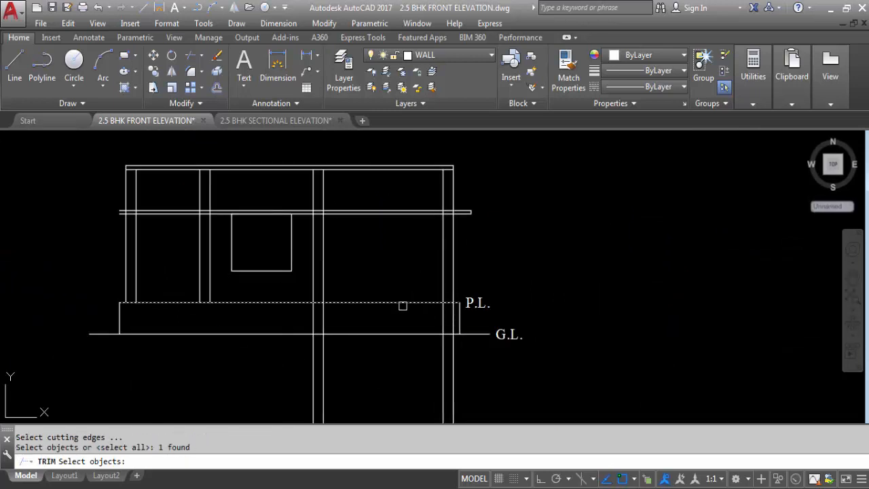
key("Return")
left_click(403, 306)
scroll(454, 326, "up", 5)
left_click(452, 325)
left_click(410, 279)
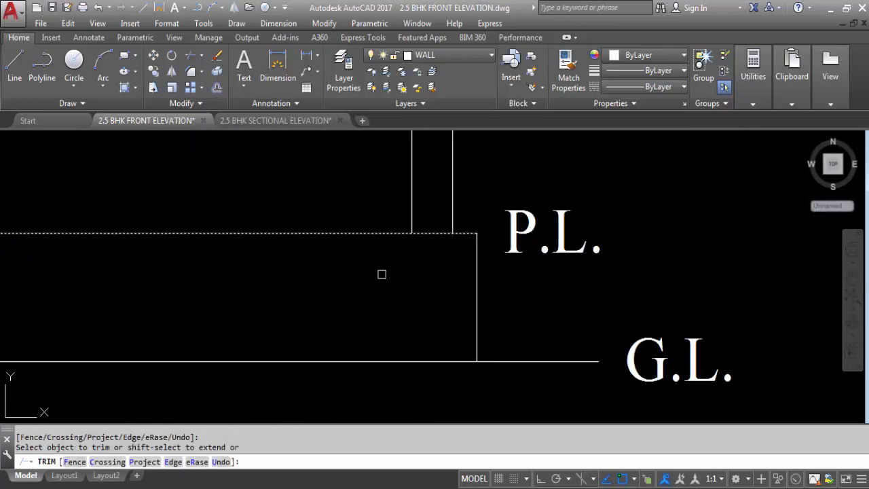
scroll(320, 295, "down", 4)
scroll(382, 283, "up", 4)
left_click(388, 286)
left_click(251, 271)
scroll(431, 260, "down", 5)
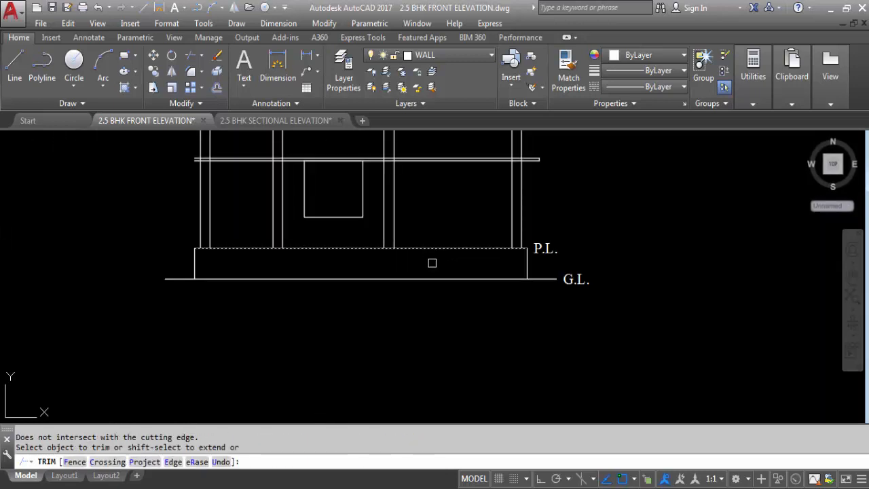
scroll(430, 251, "up", 2)
key("Escape")
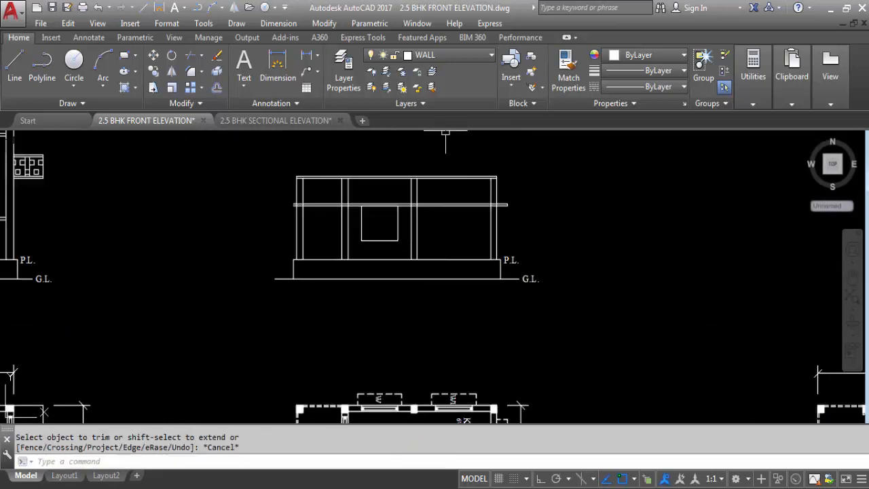
- Trim the double lintel-level lines across the front elevation, using the outer right wall line as the cutting edge so only the outside projection stays
scroll(442, 145, "down", 5)
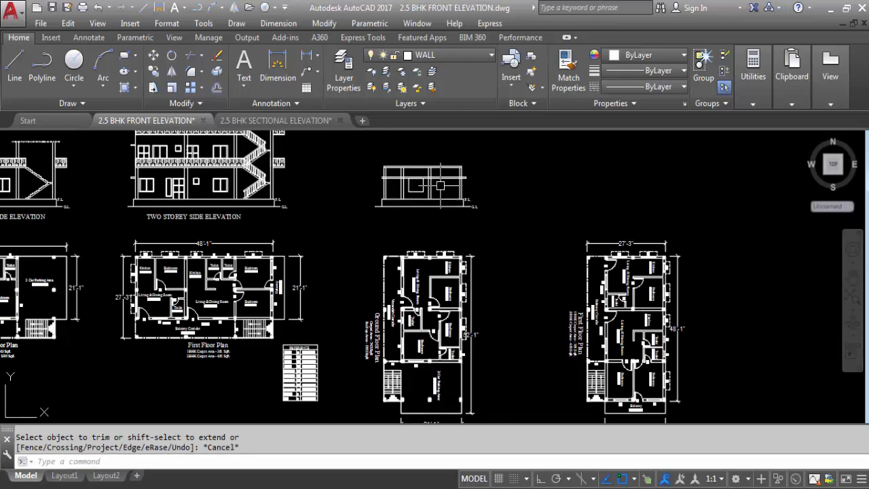
scroll(440, 184, "down", 2)
scroll(419, 298, "up", 8)
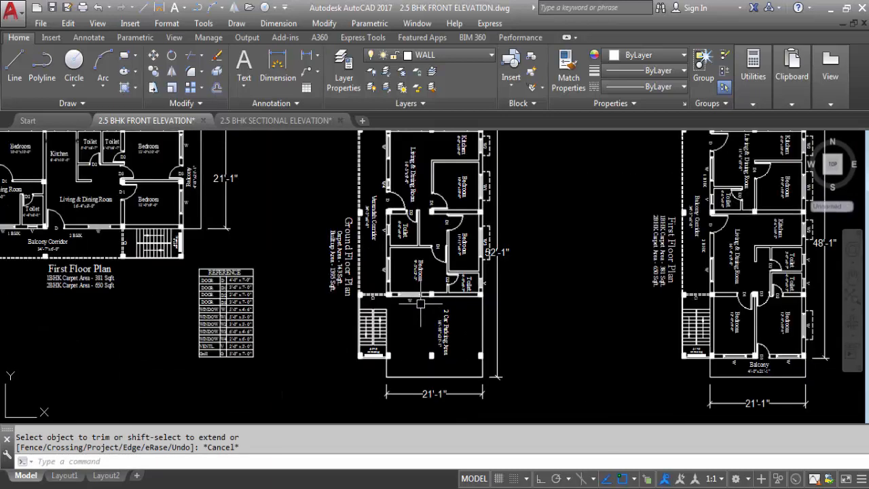
scroll(407, 282, "down", 5)
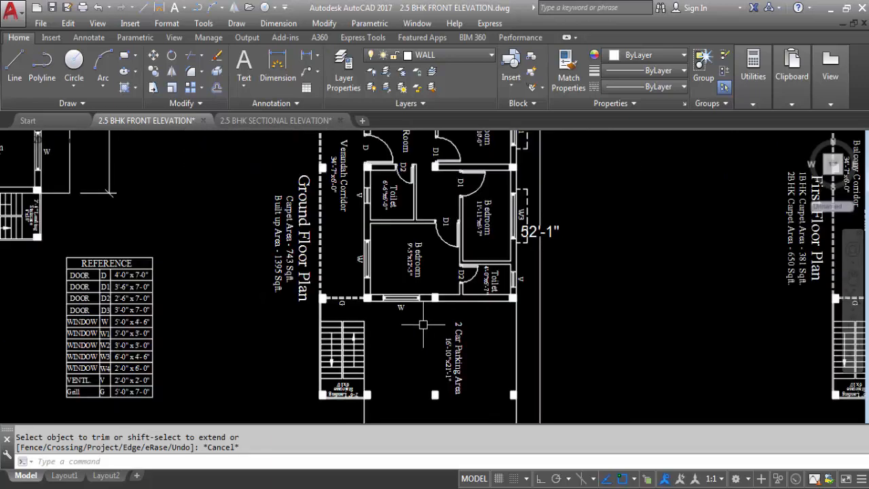
scroll(444, 224, "up", 6)
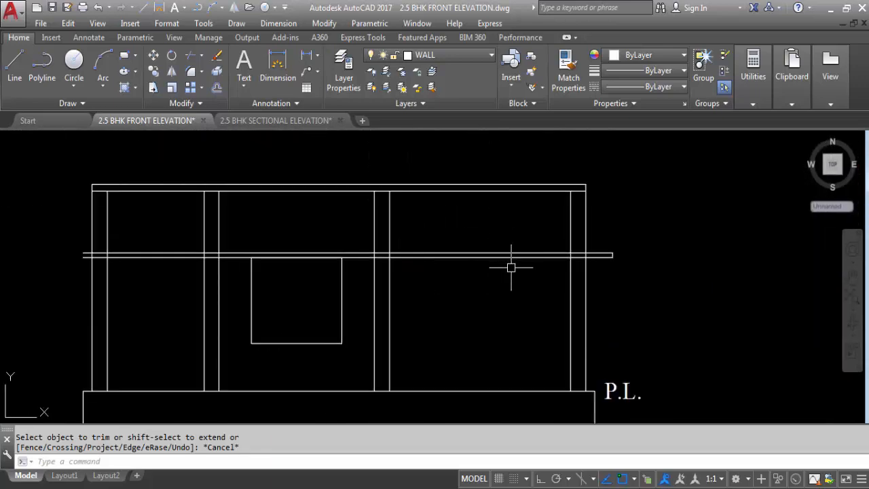
key("Return")
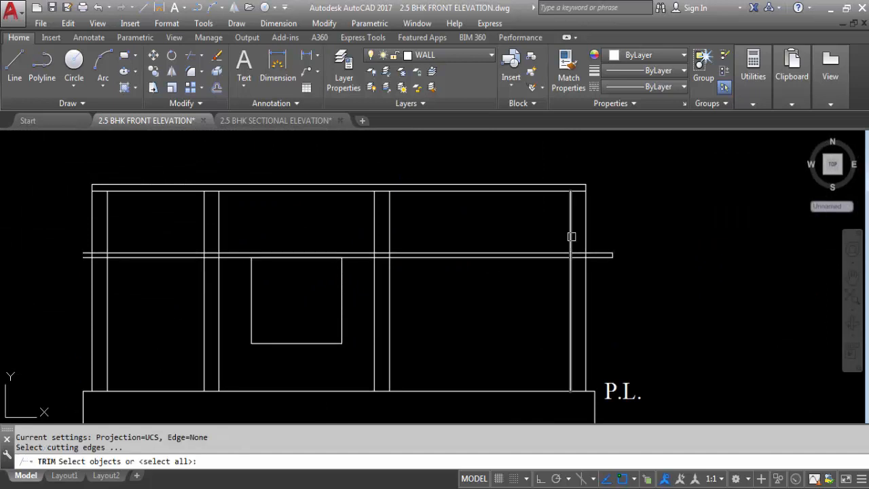
left_click(585, 239)
key("Return")
left_click(522, 233)
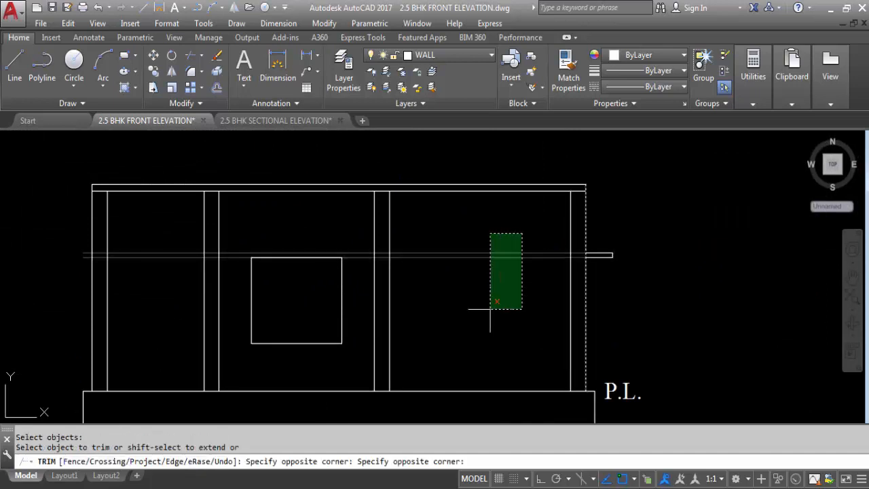
left_click(491, 319)
key("Escape")
scroll(471, 217, "down", 4)
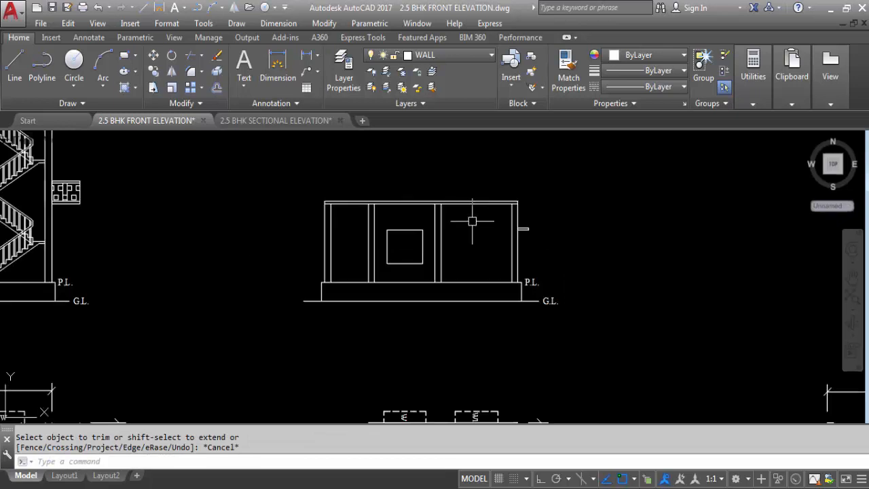
- Save the drawing and make WINDOW the current layer
key("ctrl+s")
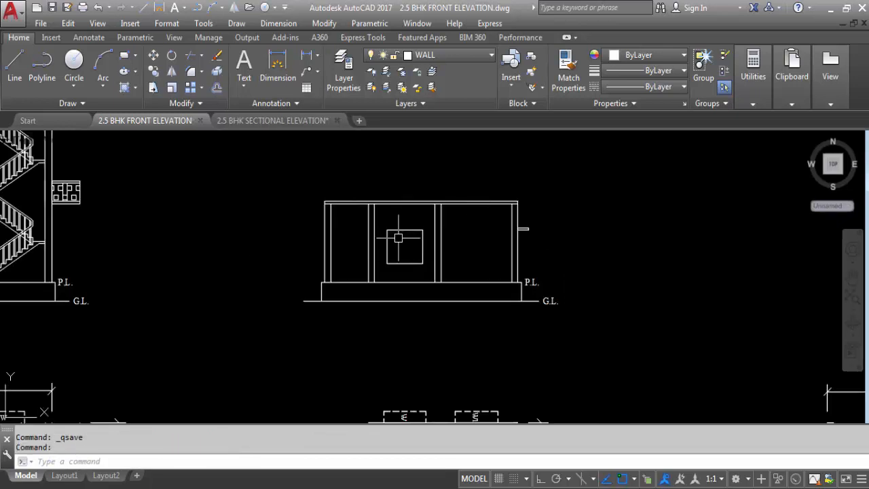
left_click(460, 55)
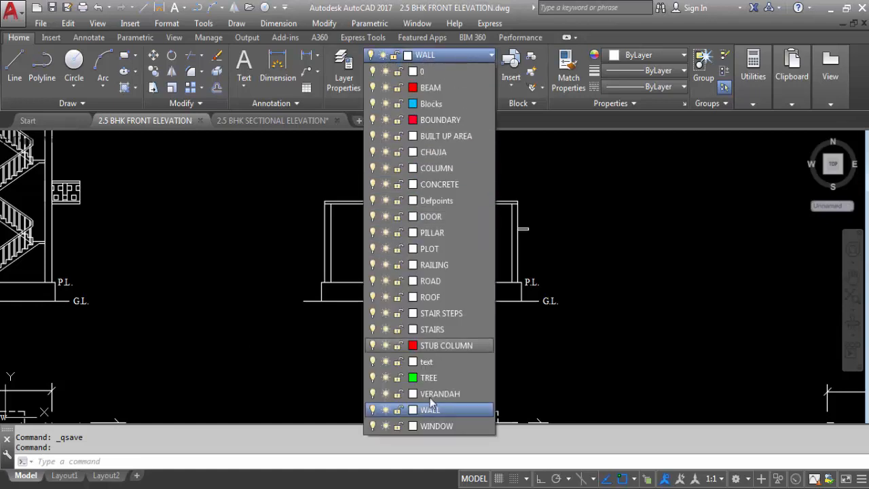
left_click(434, 426)
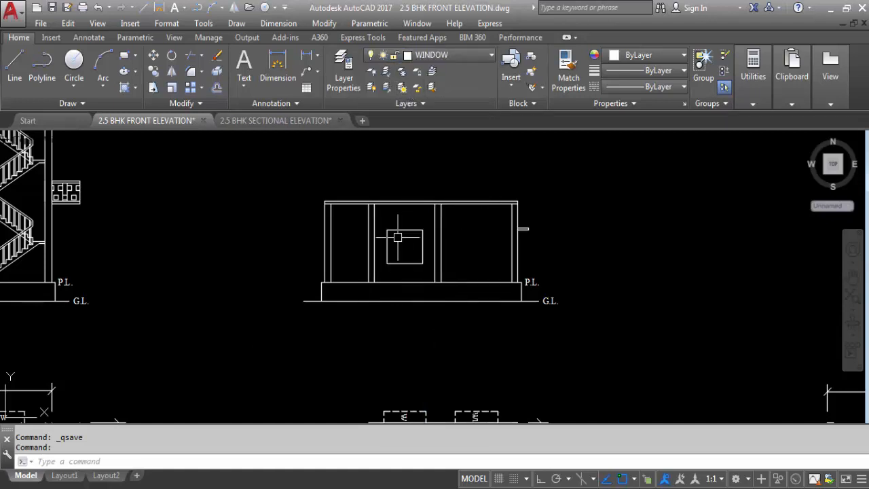
- Move the window rectangle in the front elevation onto the WINDOW layer
left_click(374, 203)
left_click(425, 266)
left_click(458, 61)
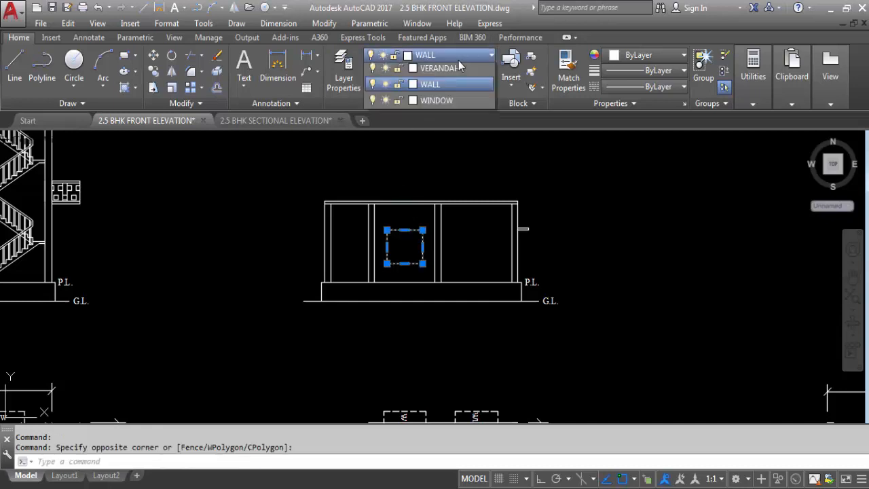
left_click(436, 426)
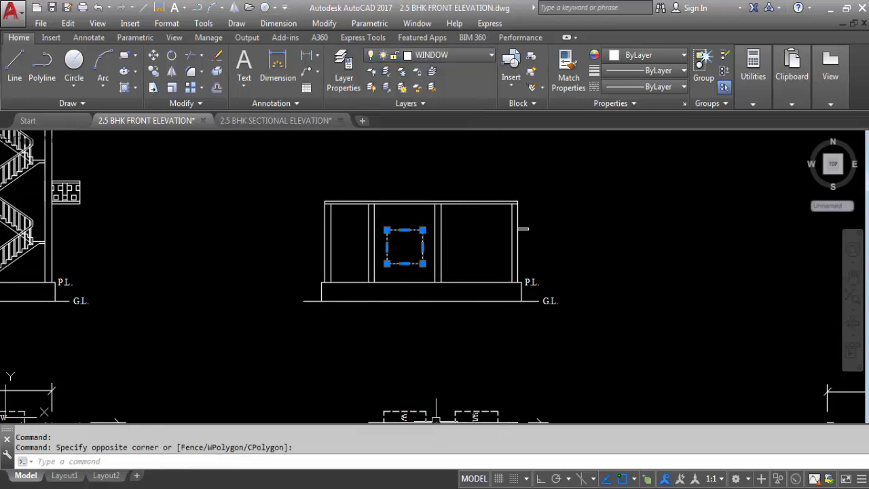
key("Escape")
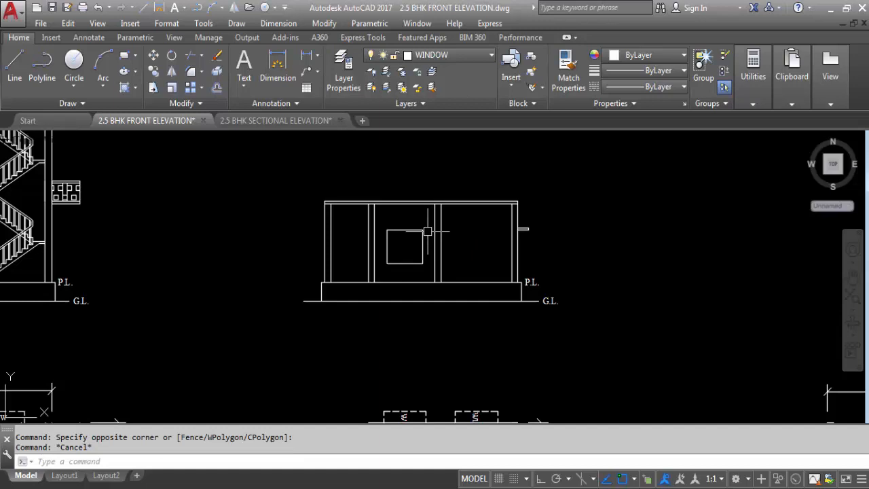
- Offset the window rectangle 3" inward to form the window frame
key("Return")
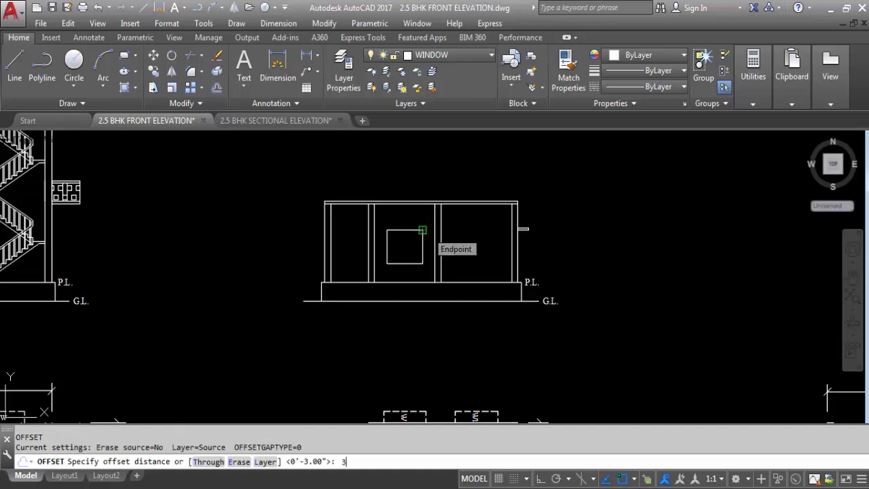
key("Return")
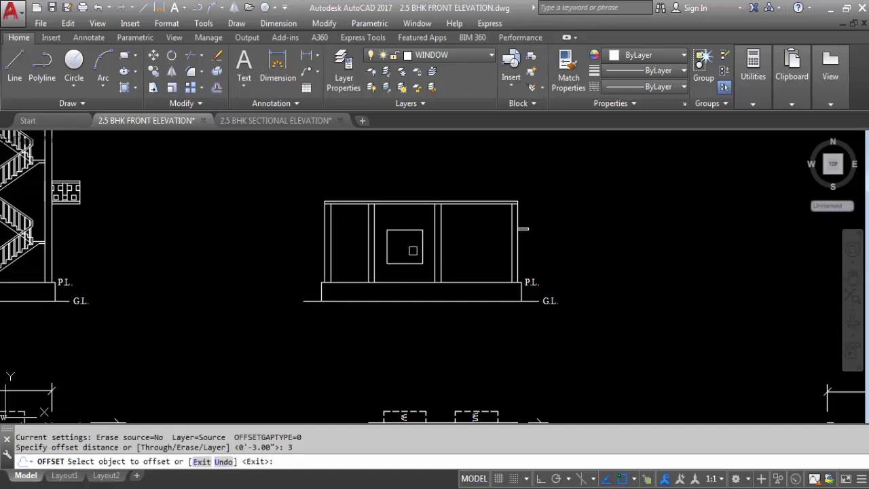
scroll(407, 245, "up", 4)
left_click(401, 204)
left_click(410, 250)
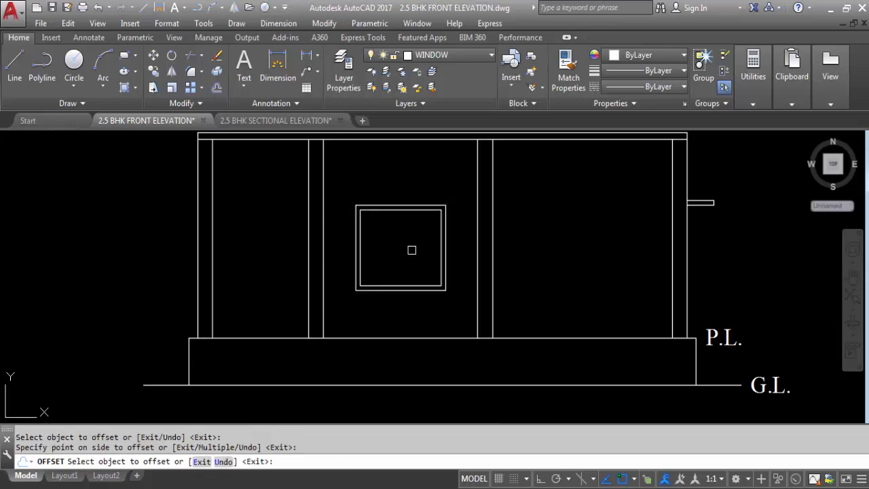
- Draw a vertical centre line inside the window, from the inner frame's top midpoint to its bottom midpoint
key("Escape")
type("L")
key("Return")
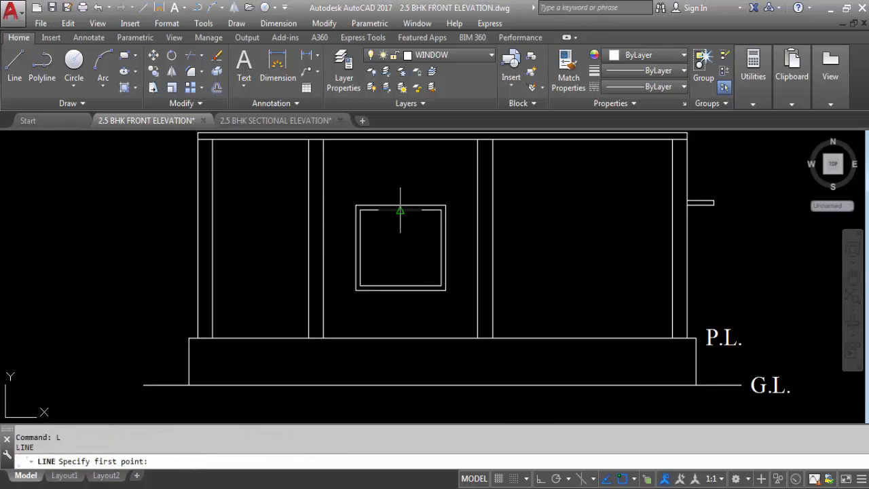
left_click(400, 210)
left_click(401, 286)
key("Escape")
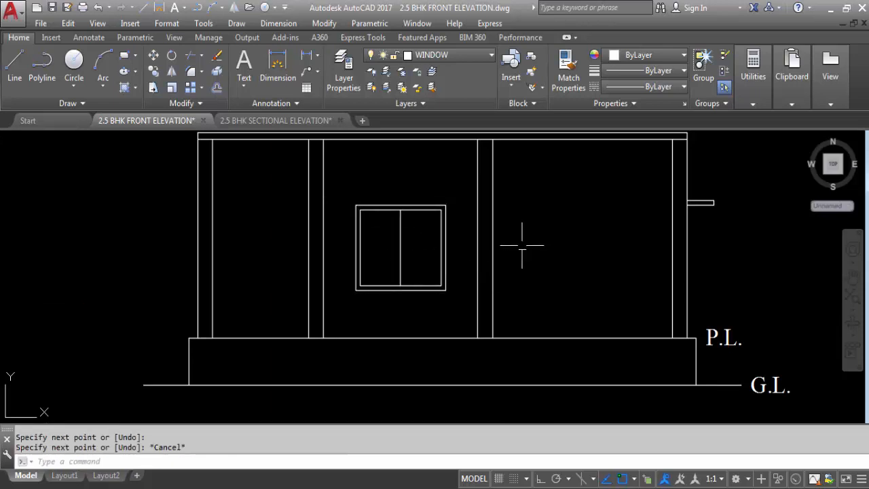
- Offset the window's vertical centre line 1" to both the left and the right
type("o")
key("Return")
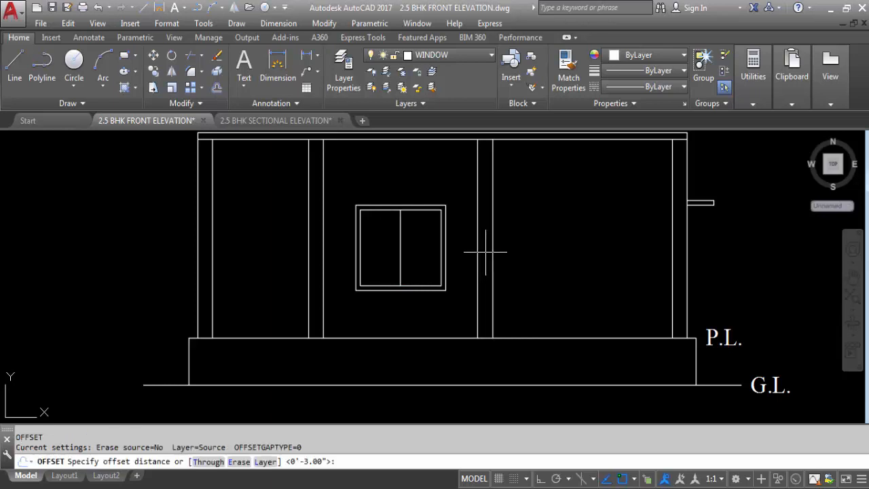
type("1")
key("Return")
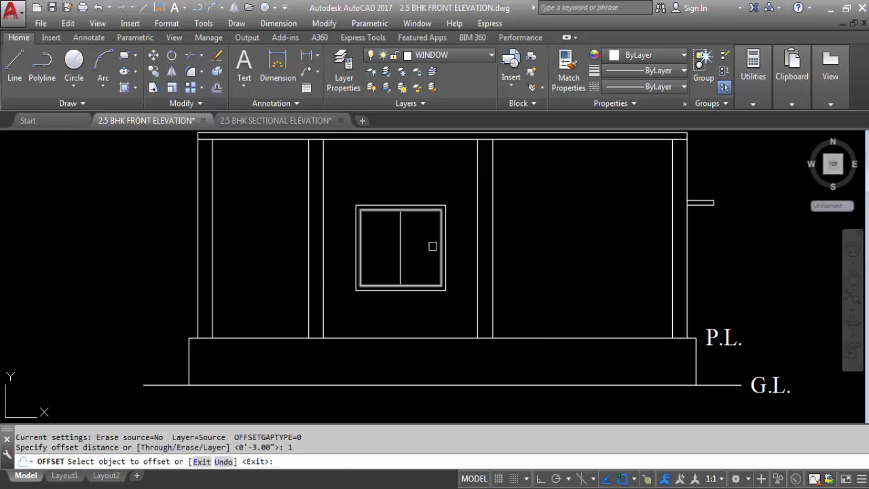
scroll(429, 248, "up", 4)
left_click(453, 258)
left_click(410, 261)
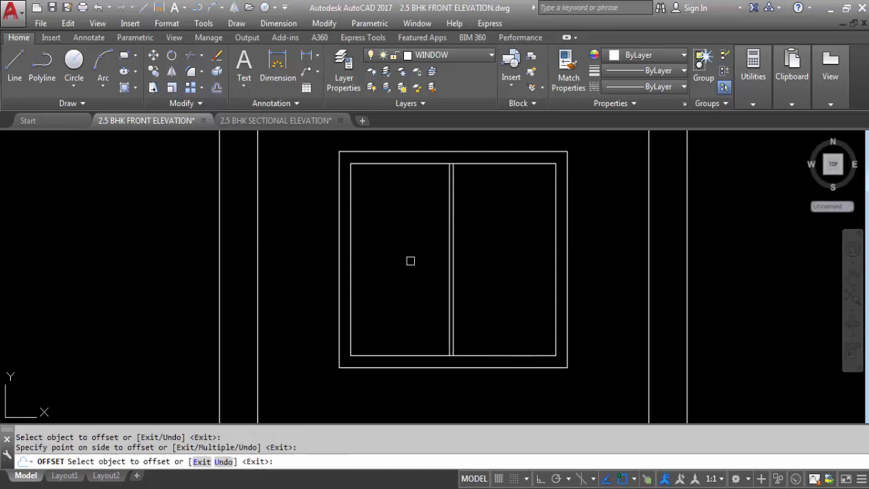
scroll(466, 268, "up", 4)
left_click(427, 266)
left_click(491, 273)
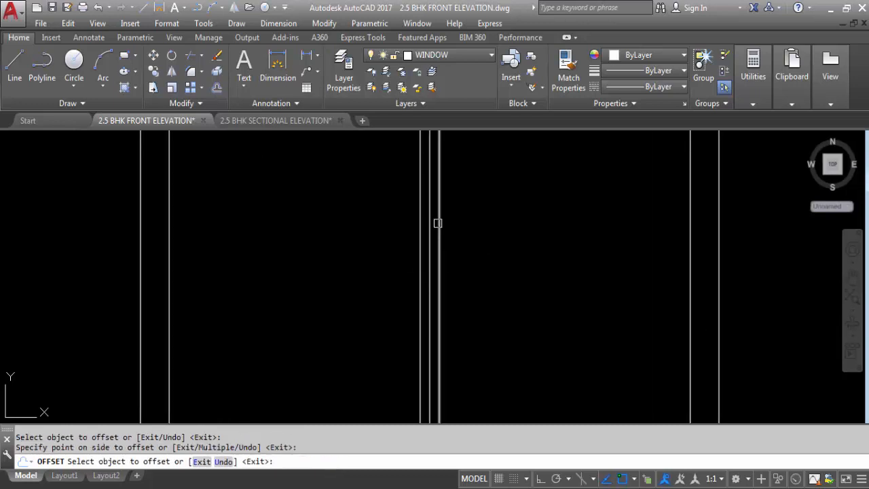
scroll(452, 259, "down", 4)
scroll(457, 272, "down", 2)
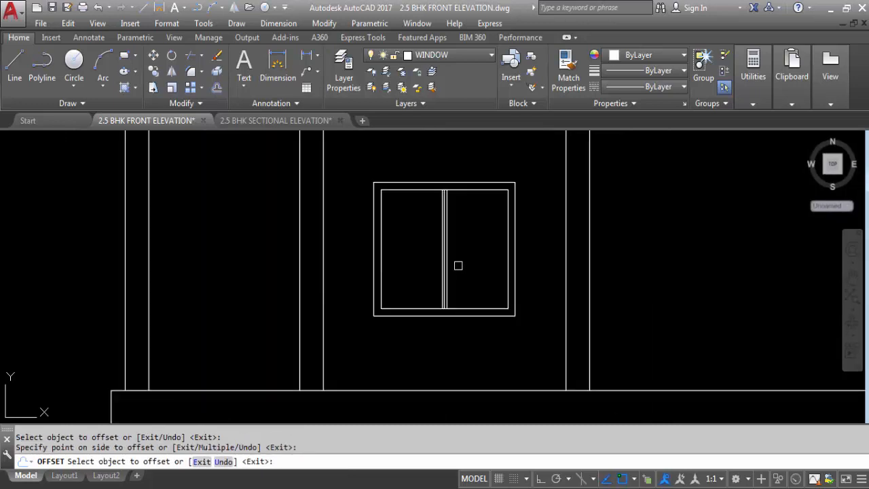
key("Return")
key("Return")
type("1")
key("Return")
scroll(474, 218, "up", 3)
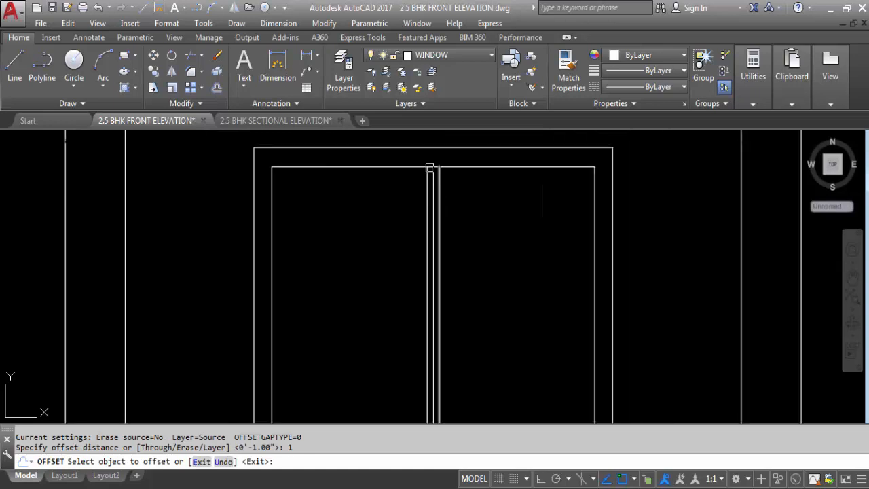
key("Escape")
- Delete the middle one of the three vertical lines in the window, leaving the two offset lines as the mullion
scroll(435, 170, "up", 4)
left_click(439, 171)
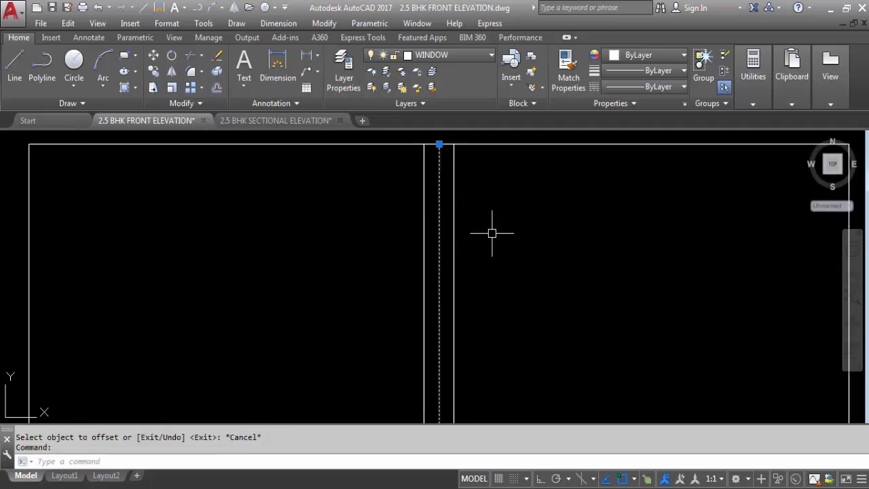
key("Delete")
- Examine the staircase flights, landing and car parking area in the rotated Ground Floor Plan beneath the front elevation
scroll(492, 233, "down", 8)
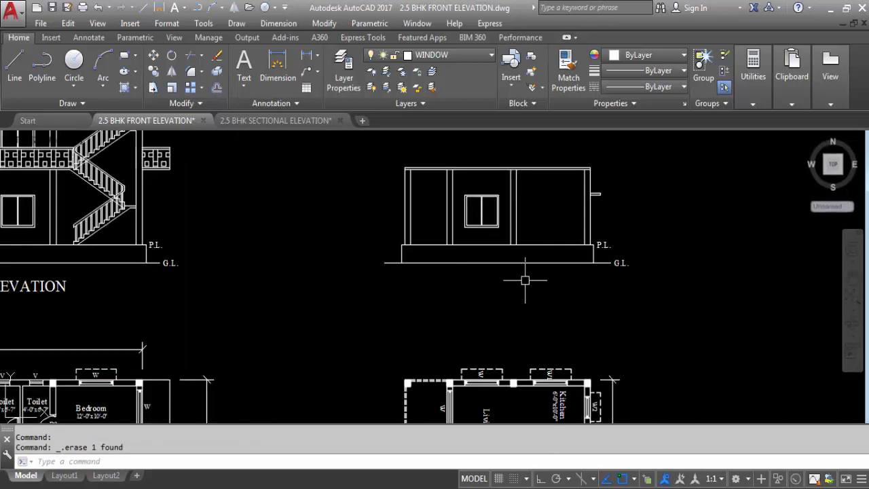
scroll(505, 209, "down", 2)
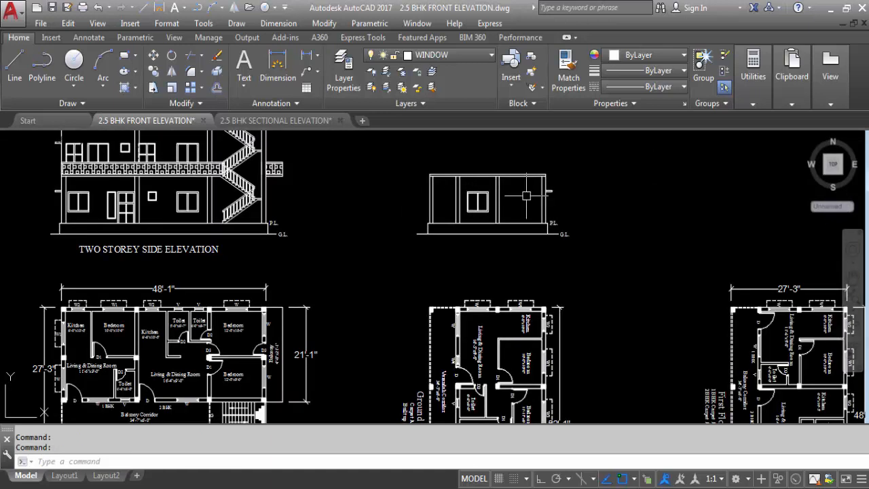
scroll(442, 170, "down", 3)
key("Escape")
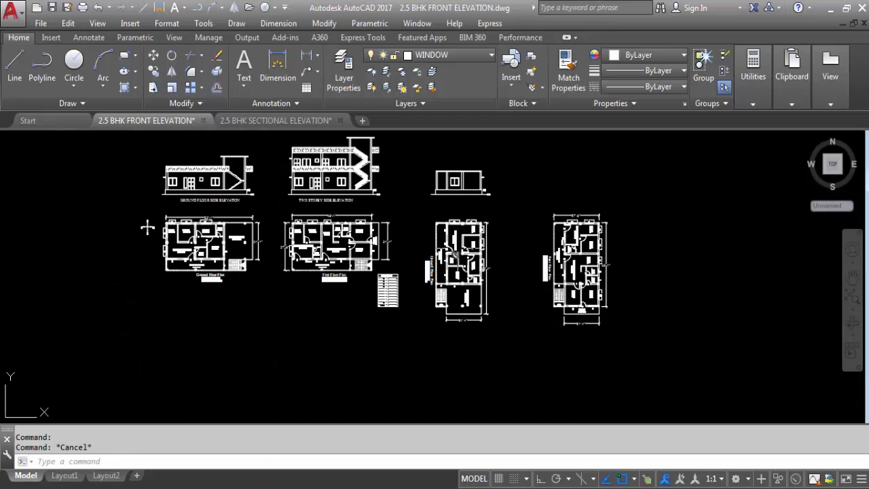
scroll(435, 279, "up", 5)
scroll(432, 249, "down", 4)
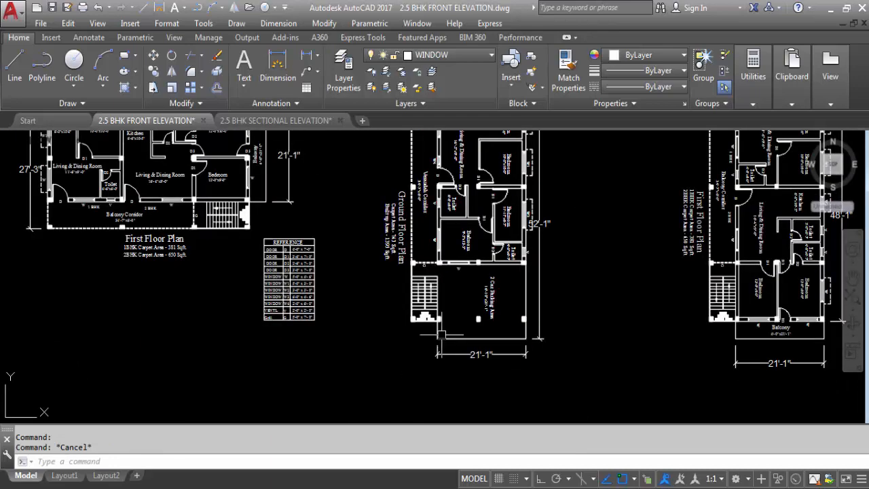
scroll(430, 331, "up", 6)
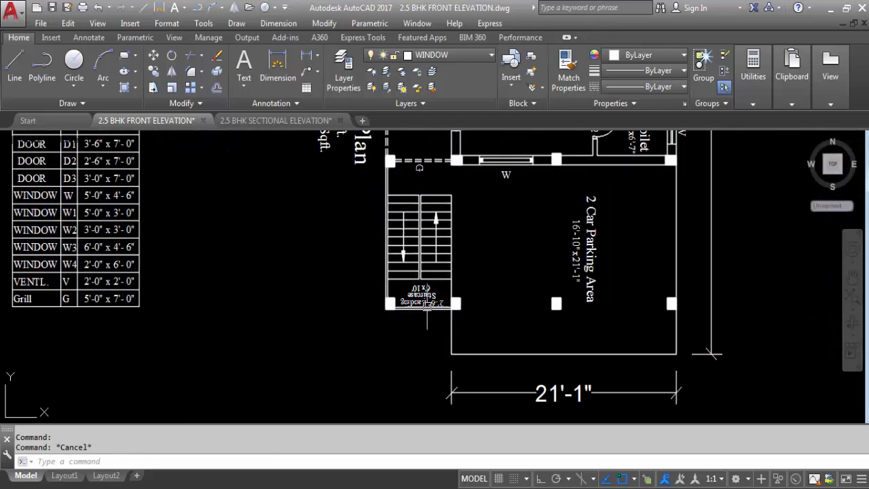
scroll(418, 301, "down", 2)
key("Escape")
scroll(402, 299, "down", 2)
scroll(398, 279, "up", 2)
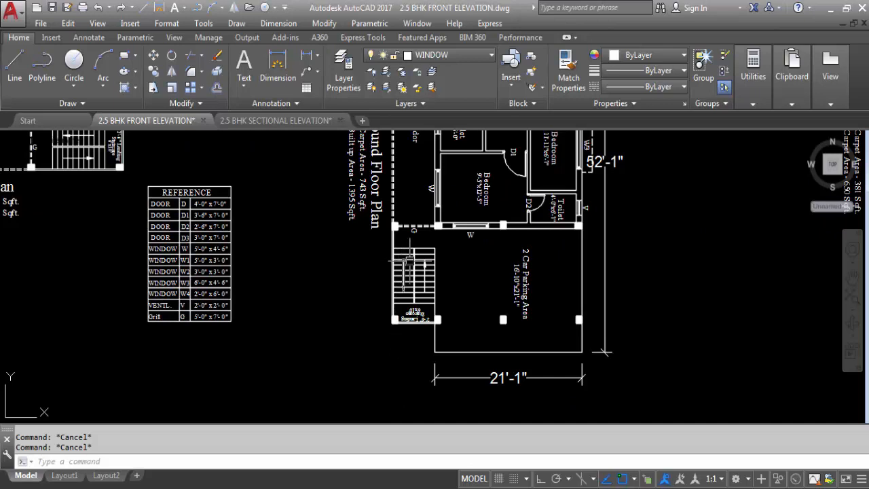
scroll(407, 299, "up", 4)
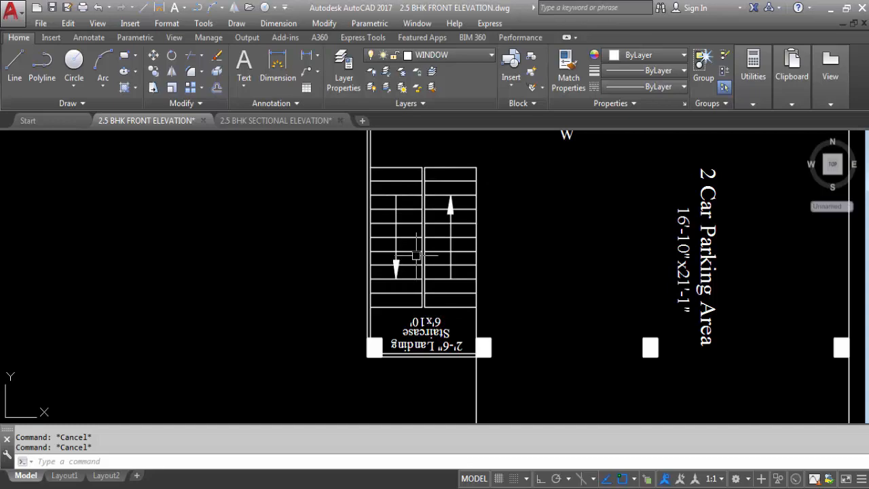
scroll(399, 265, "down", 5)
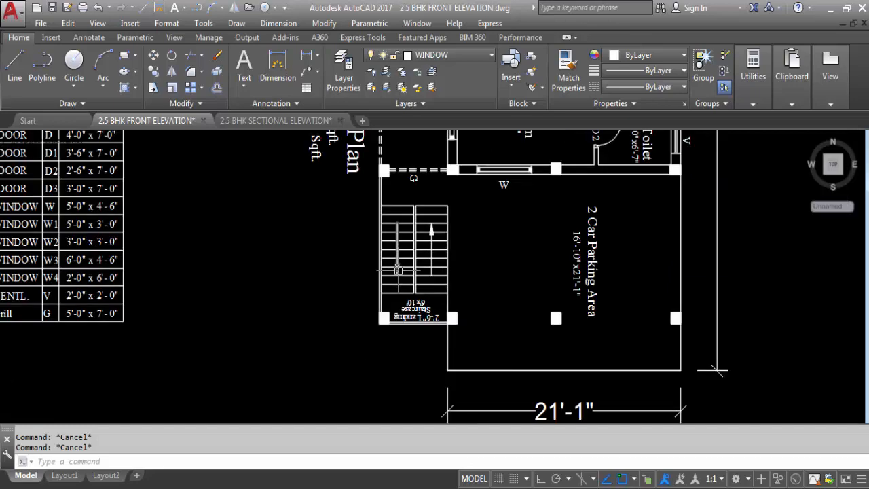
scroll(412, 314, "down", 3)
scroll(111, 277, "up", 7)
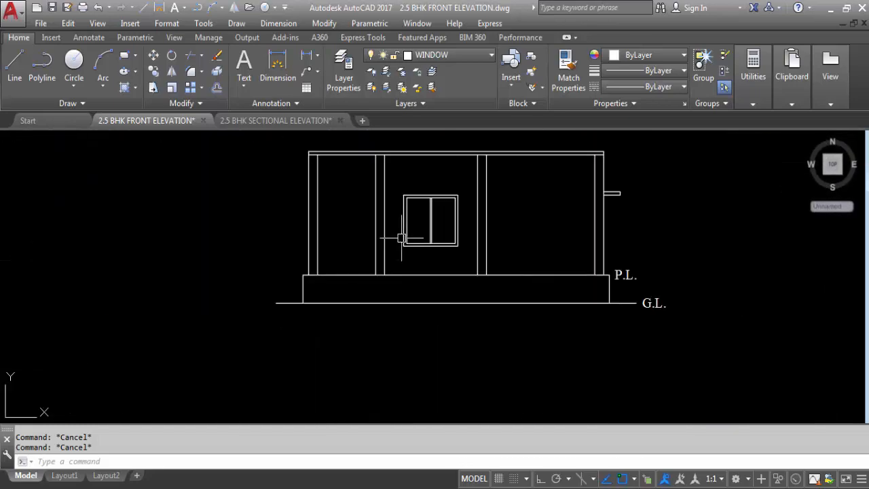
- Measure the height of the front elevation's left wall from the slab top to the plinth line with a temporary linear dimension
left_click(307, 55)
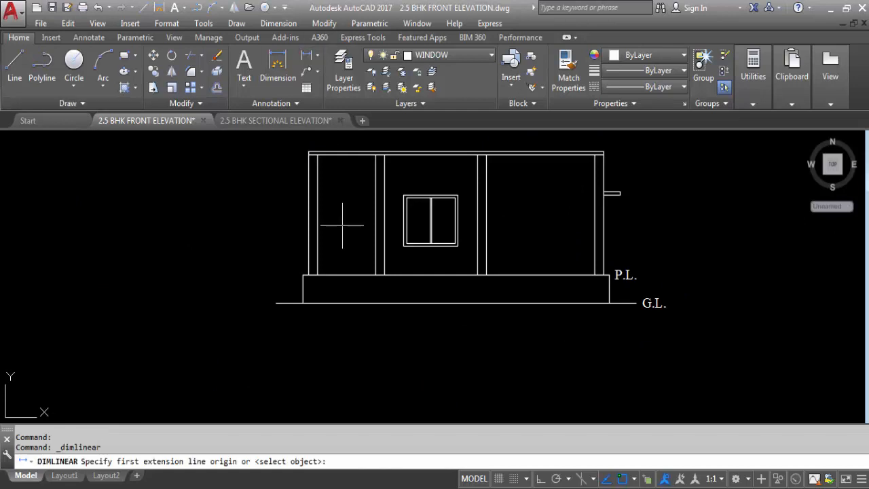
scroll(293, 143, "up", 4)
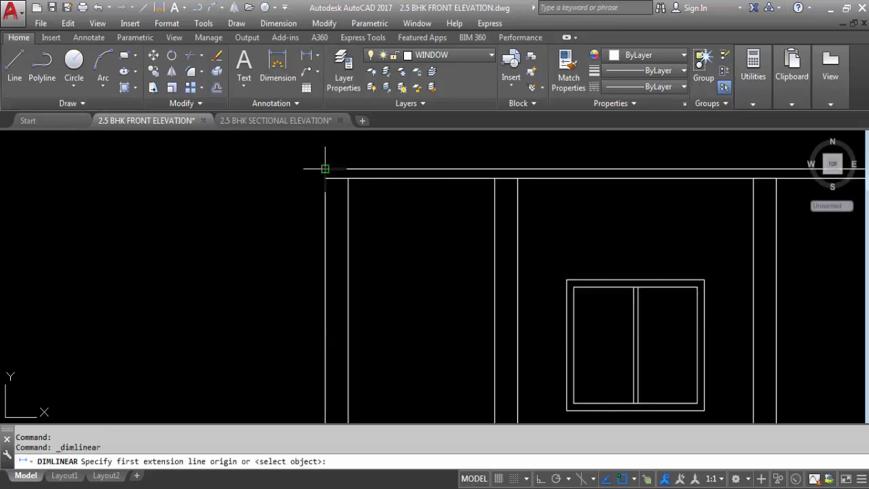
left_click(326, 169)
scroll(330, 143, "down", 4)
scroll(336, 263, "up", 3)
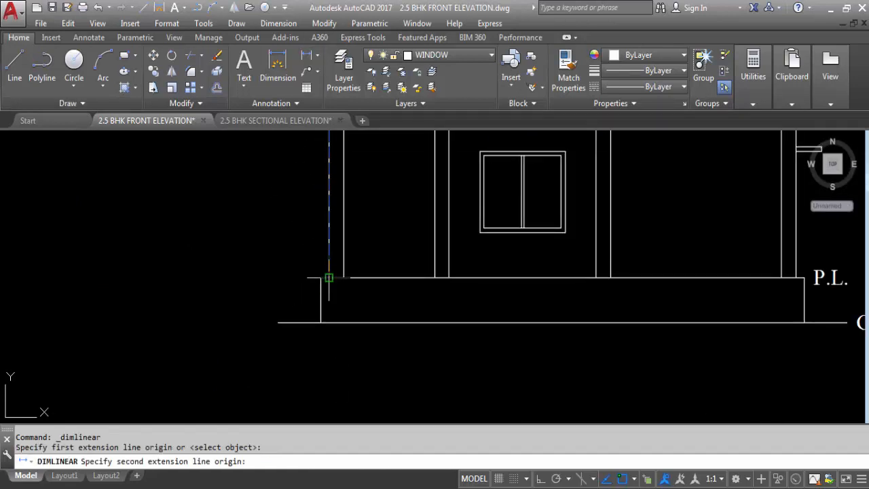
left_click(330, 278)
scroll(310, 291, "down", 4)
scroll(294, 271, "up", 5)
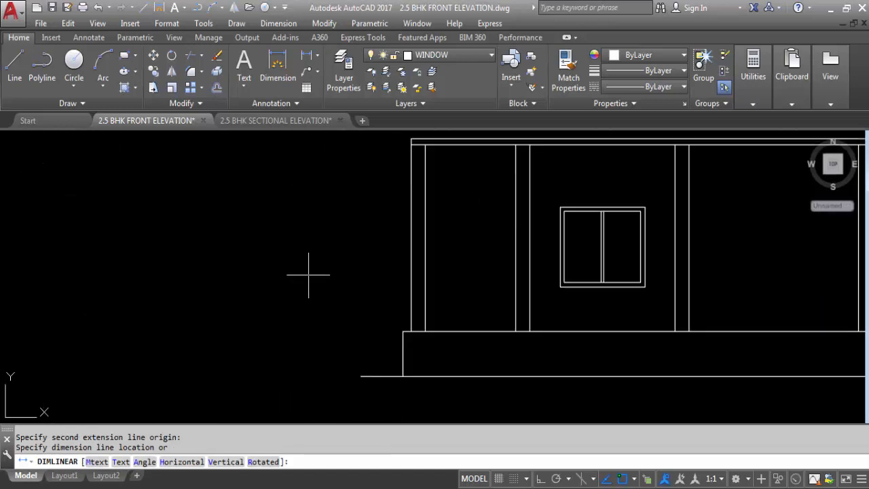
scroll(344, 273, "down", 3)
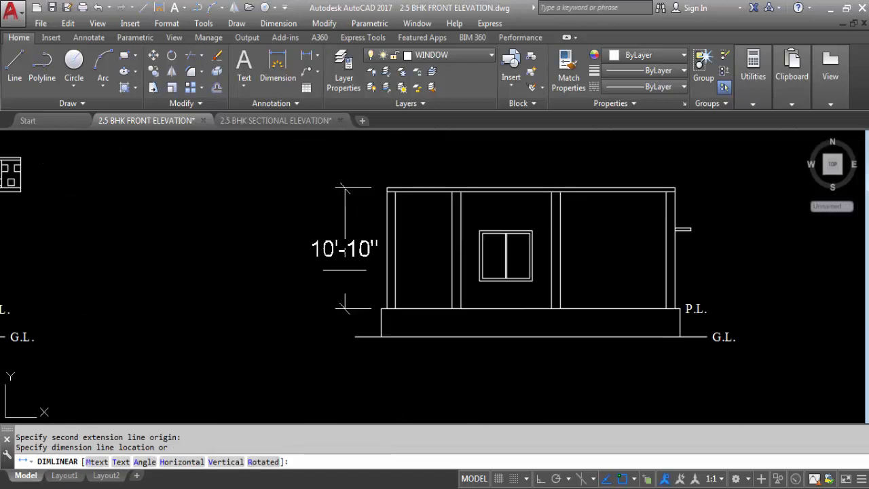
key("Escape")
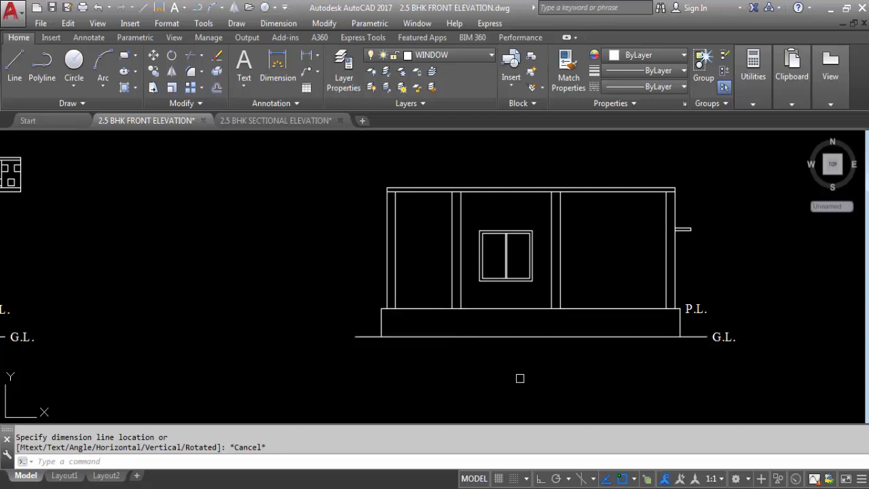
- Measure the riser height of the lowest stair step in the two storey side elevation with a temporary linear dimension
scroll(475, 228, "down", 6)
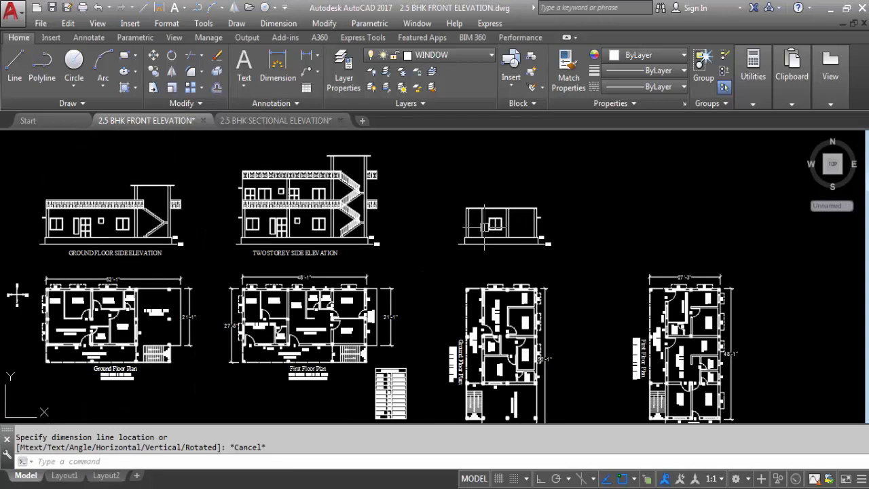
scroll(223, 309, "up", 8)
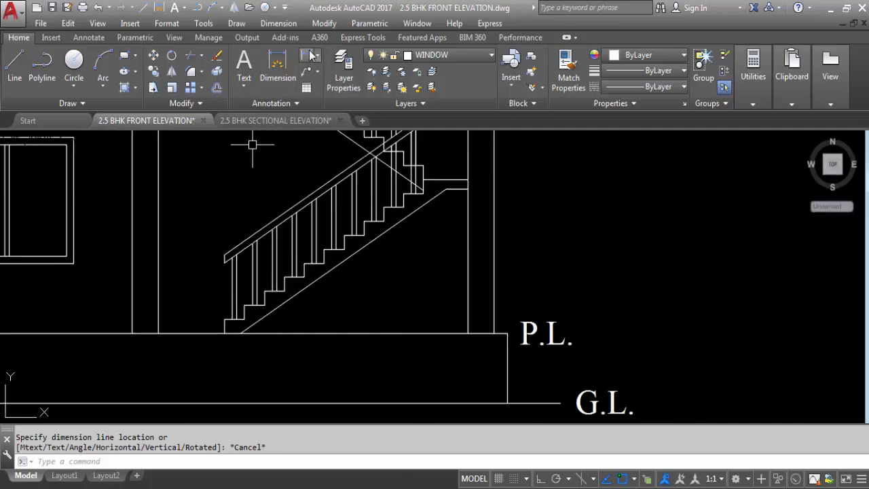
left_click(309, 54)
scroll(229, 317, "up", 4)
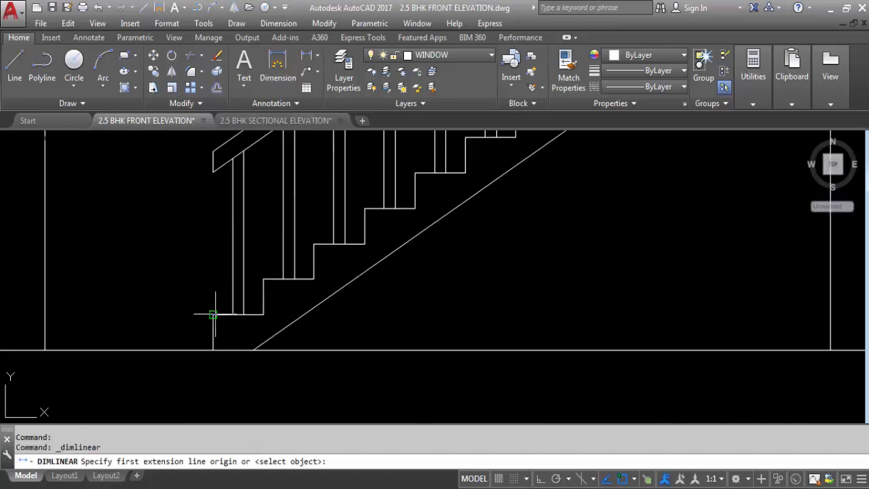
left_click(212, 315)
left_click(212, 349)
scroll(186, 248, "down", 3)
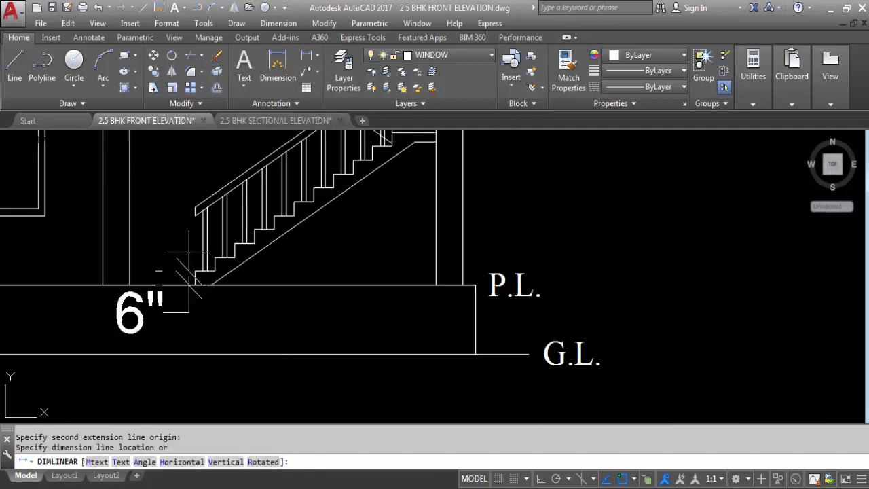
key("Escape")
scroll(170, 312, "down", 4)
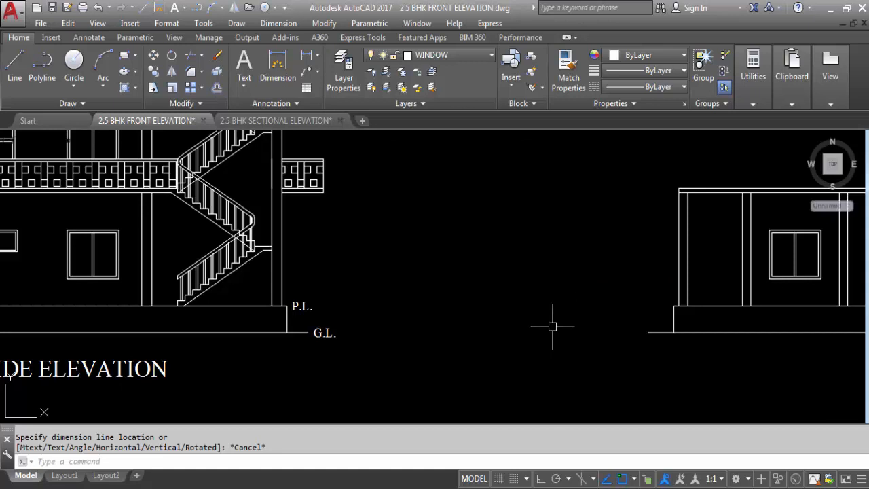
- Examine the two lower stair flights, the mid landing and the junction with the first-floor slab in the two storey side elevation
scroll(275, 240, "down", 5)
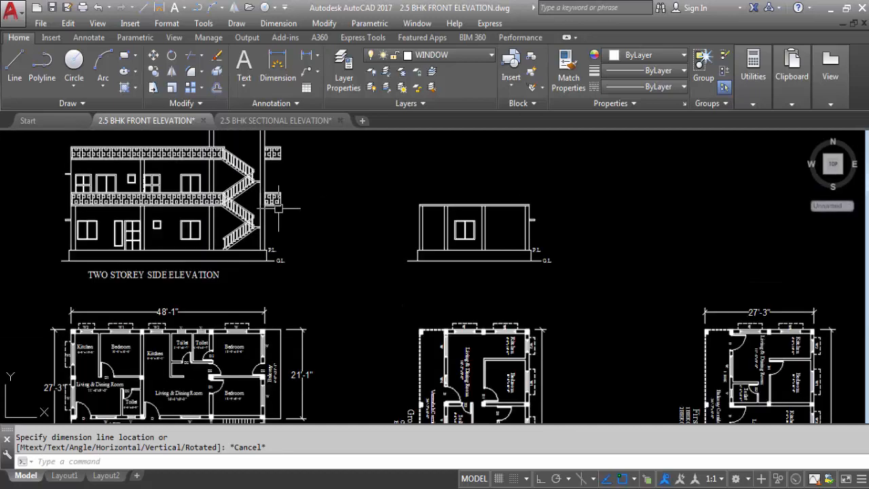
scroll(396, 405, "up", 5)
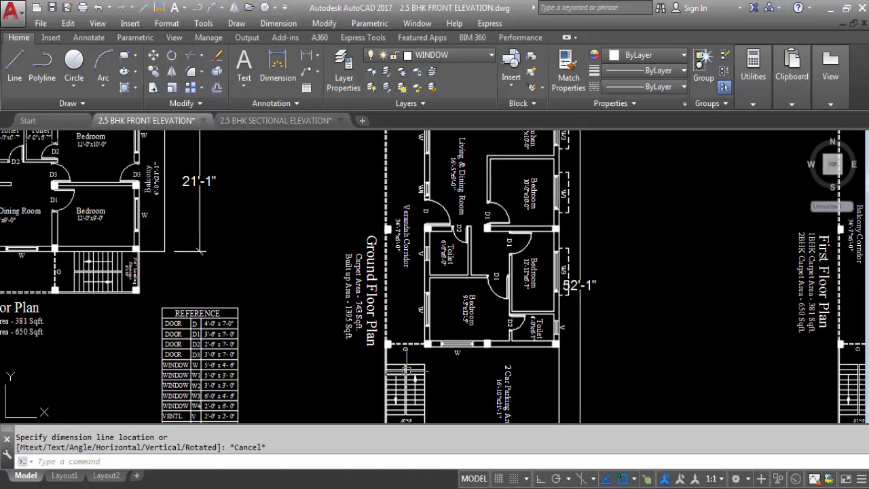
scroll(428, 378, "down", 5)
scroll(294, 192, "up", 8)
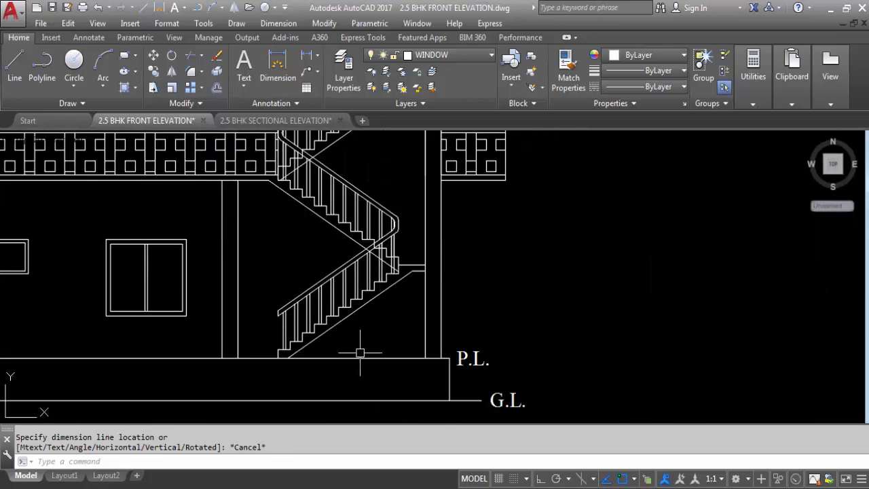
scroll(302, 343, "up", 4)
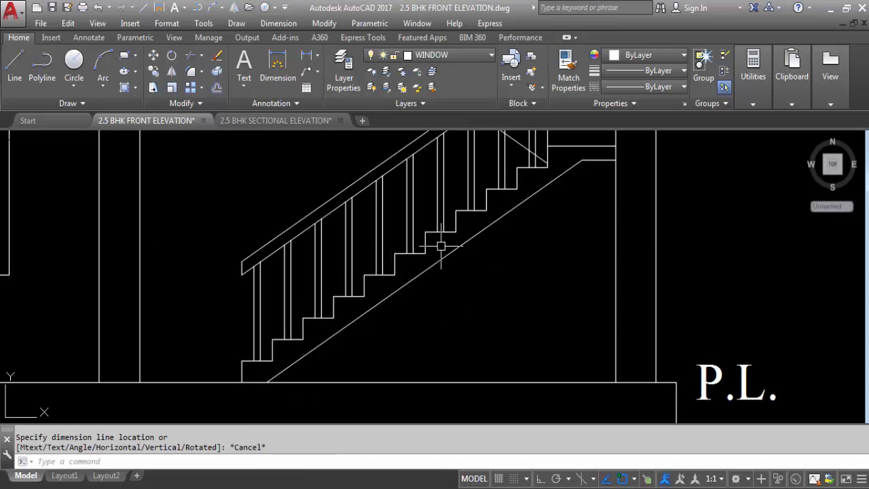
mouse_move(442, 246)
middle_mouse_down()
mouse_move(453, 341)
mouse_move(465, 351)
middle_mouse_up()
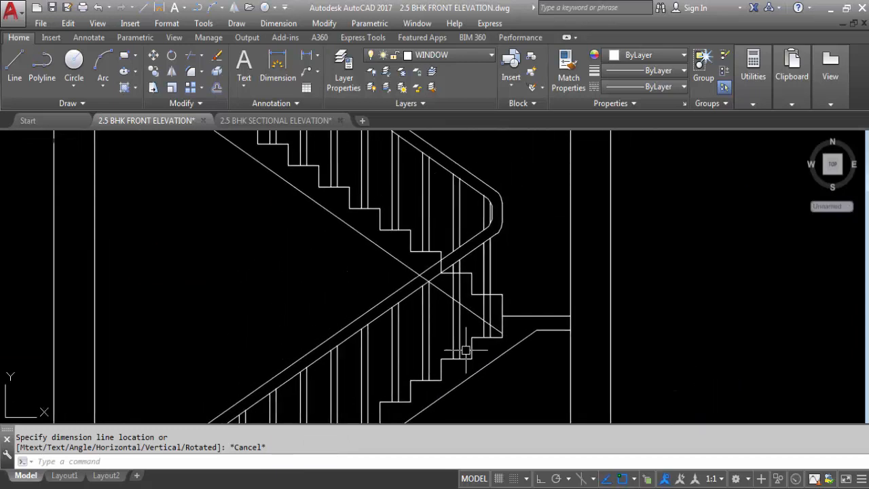
mouse_move(516, 294)
middle_mouse_down()
mouse_move(660, 362)
mouse_move(686, 360)
middle_mouse_up()
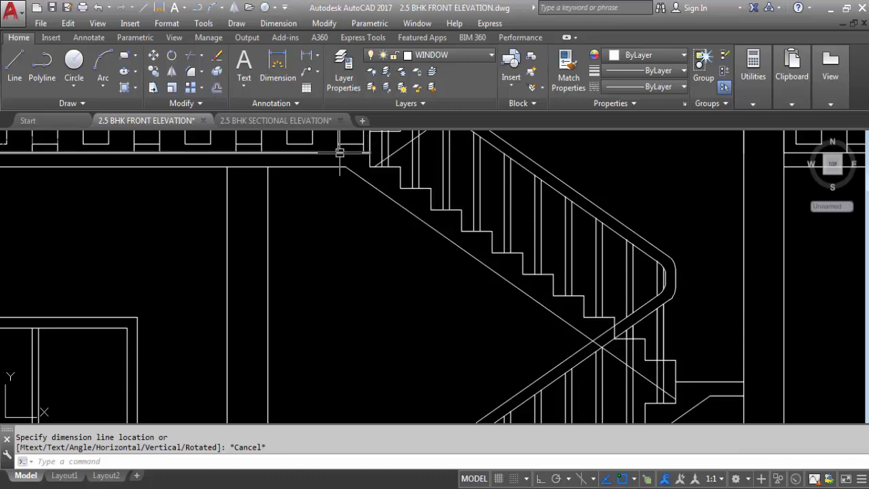
scroll(339, 163, "down", 4)
scroll(367, 151, "up", 2)
scroll(367, 150, "up", 1)
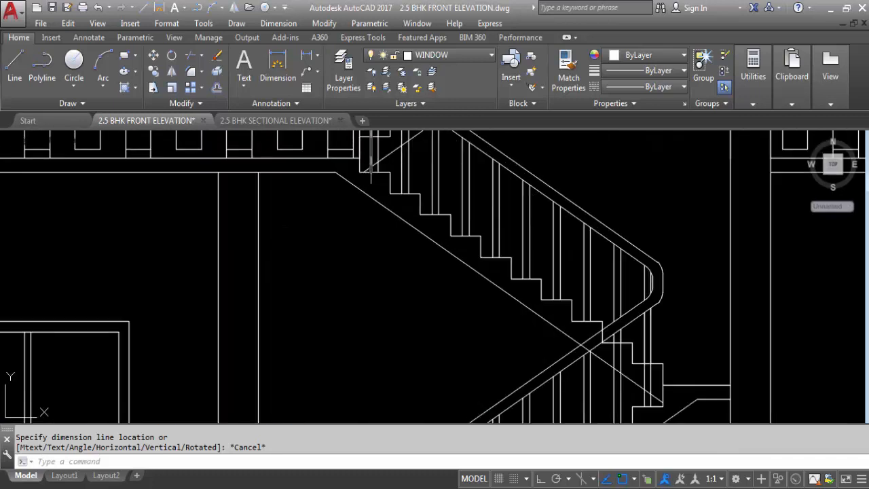
scroll(367, 156, "down", 2)
scroll(347, 378, "up", 3)
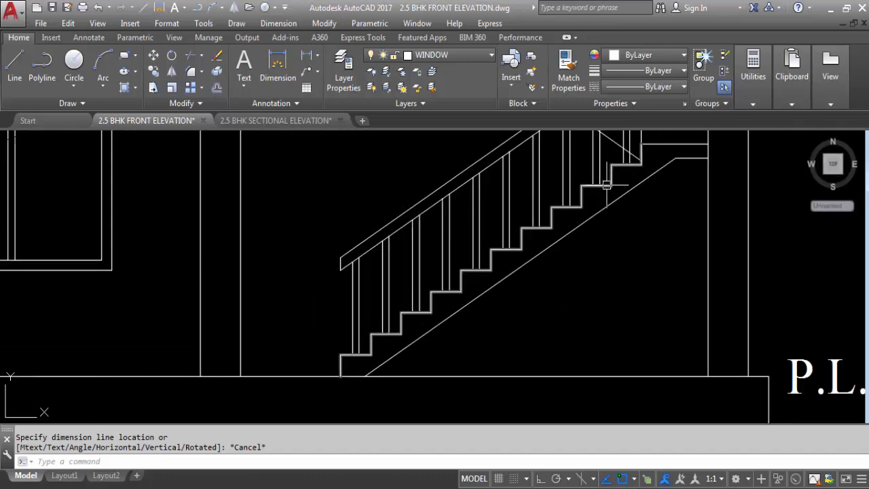
middle_click_drag(607, 185, 421, 322)
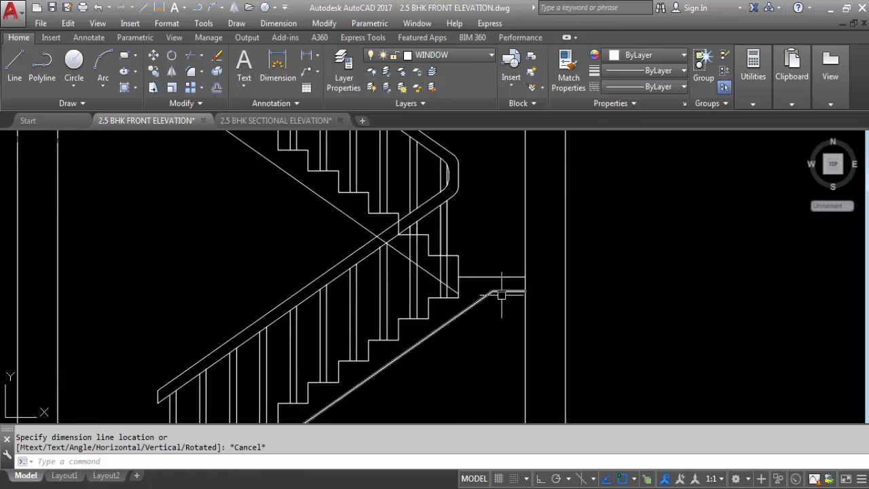
scroll(501, 295, "down", 3)
scroll(411, 271, "up", 3)
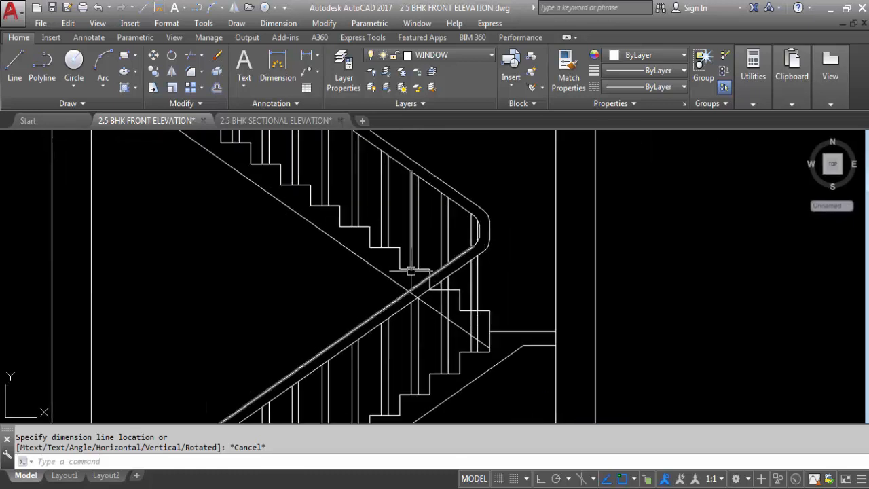
middle_click_drag(334, 212, 688, 358)
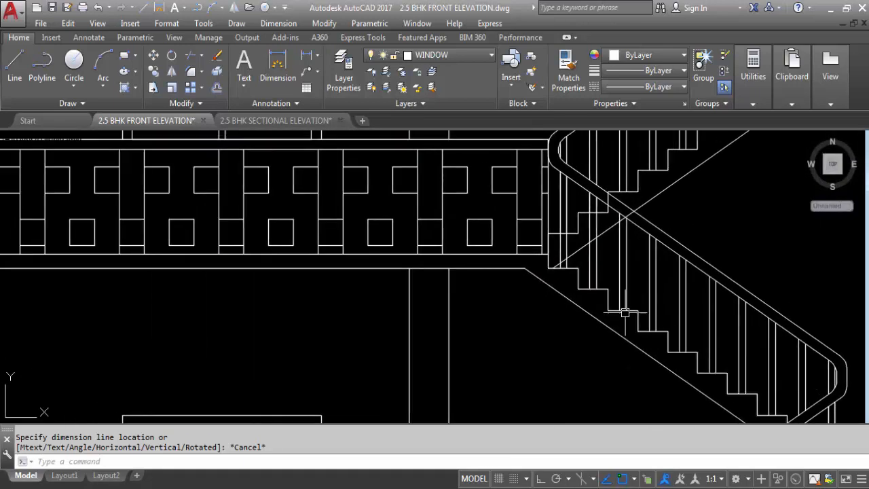
mouse_move(571, 271)
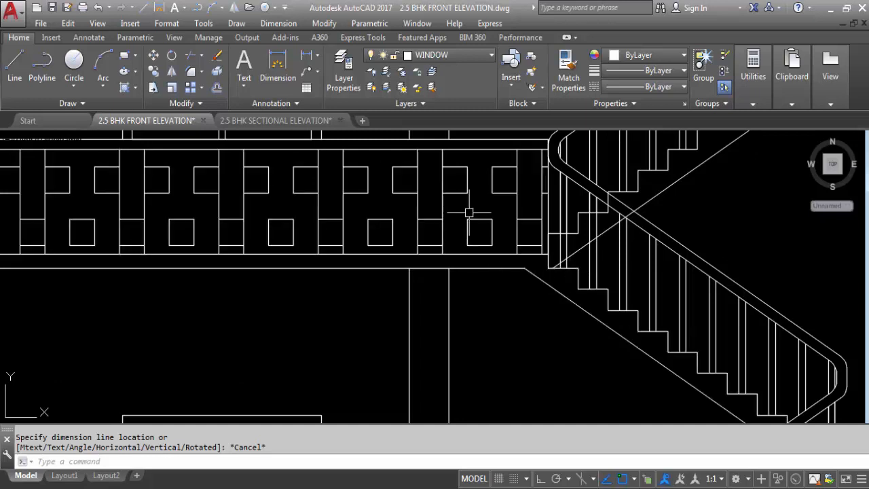
scroll(471, 213, "down", 6)
scroll(471, 213, "down", 4)
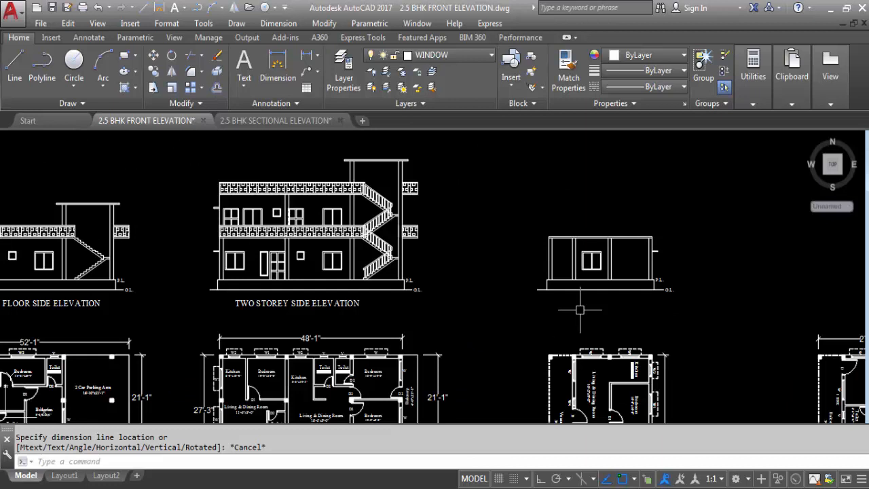
- Offset the front elevation's plinth top line 4" downward
scroll(652, 279, "up", 5)
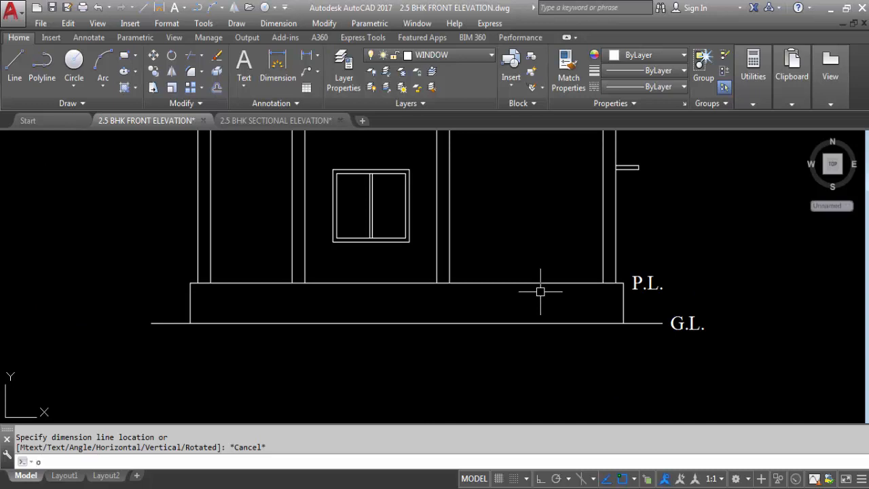
key("Return")
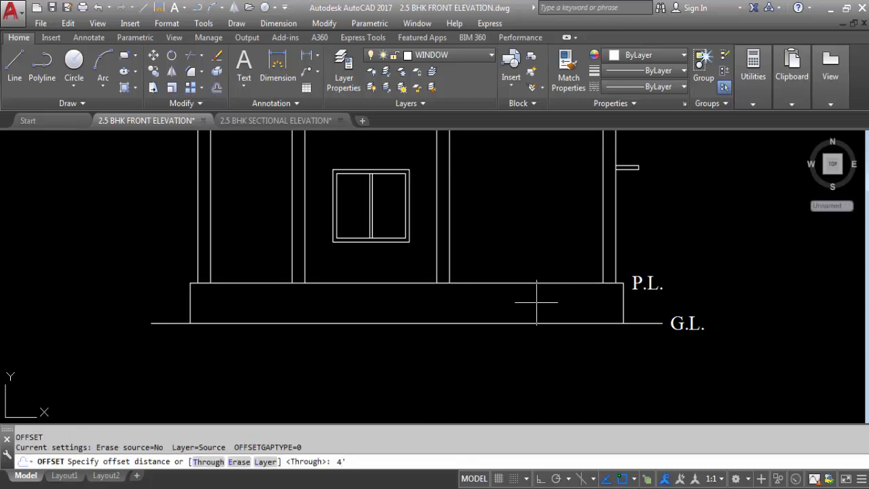
key("Return")
left_click(529, 289)
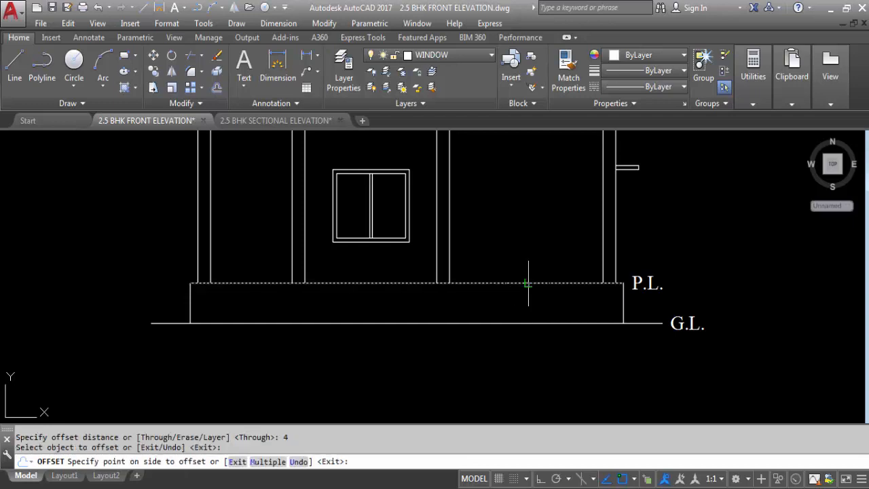
left_click(553, 301)
scroll(616, 288, "up", 4)
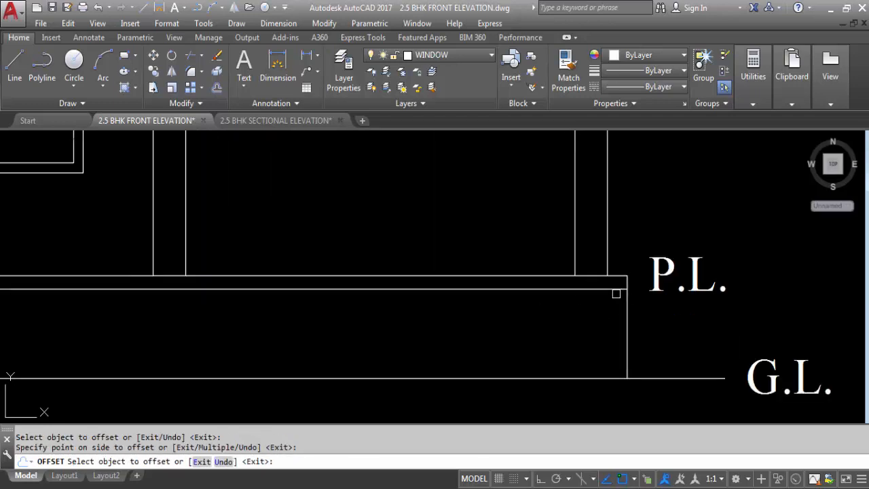
key("Escape")
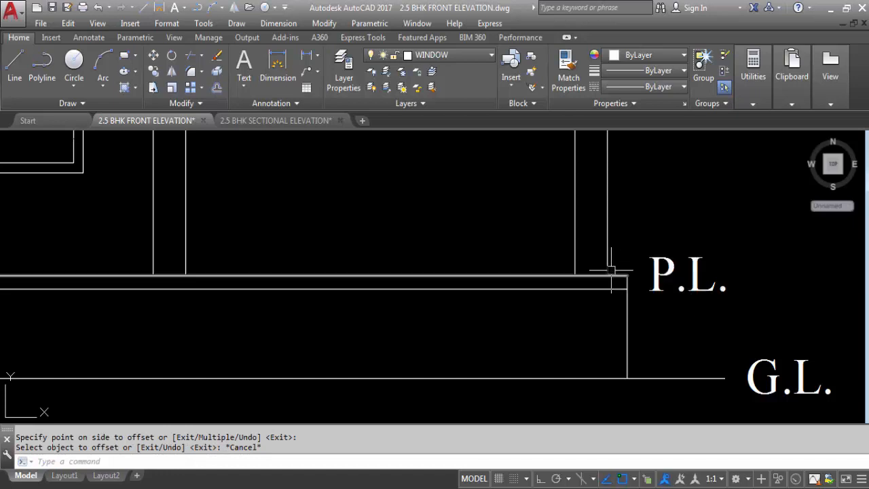
- Change the P.L. label beside the front elevation's plinth line to F.F.L
left_click(682, 266)
left_click(672, 246)
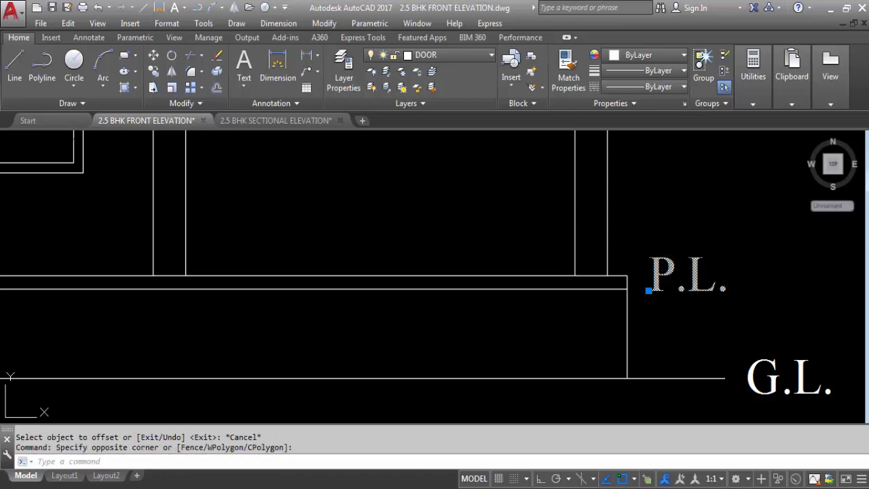
double_click(683, 278)
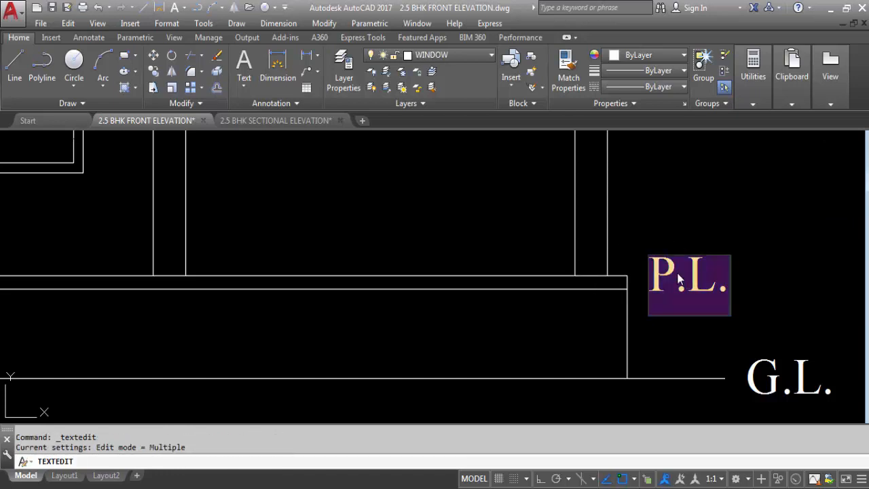
left_click(677, 286)
type("f")
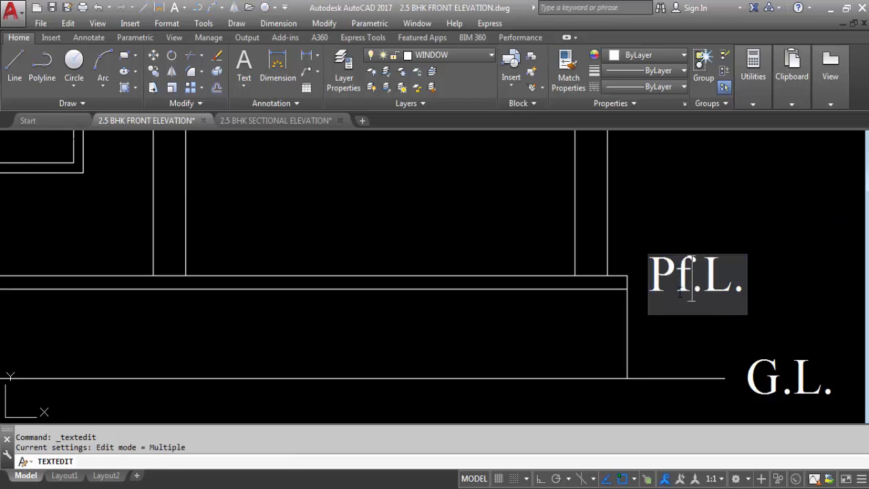
key("BackSpace")
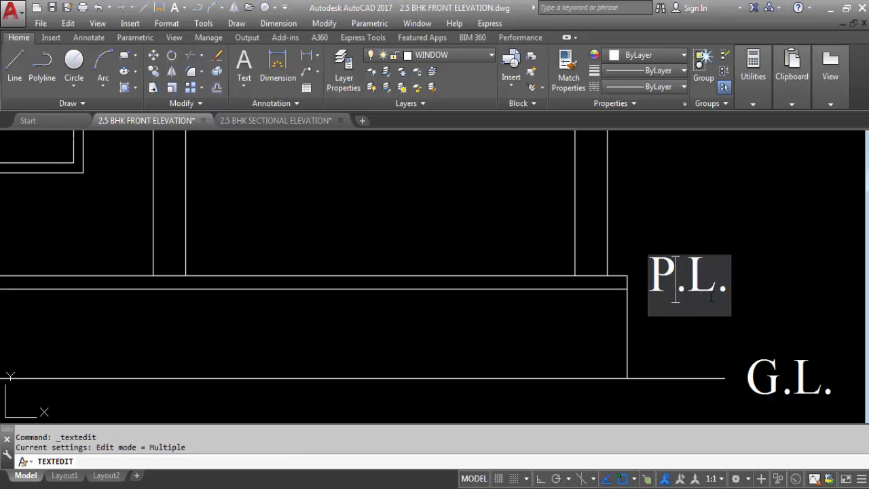
key("BackSpace")
type("f")
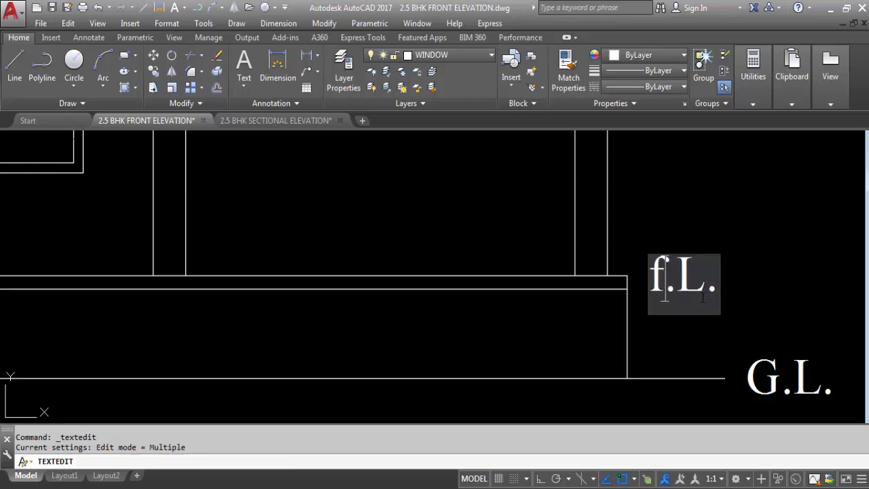
key("BackSpace")
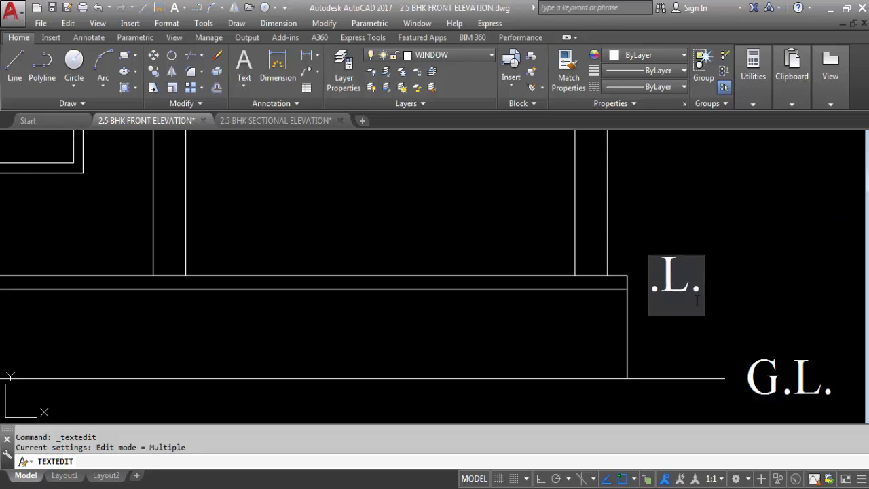
type("F")
type(".F")
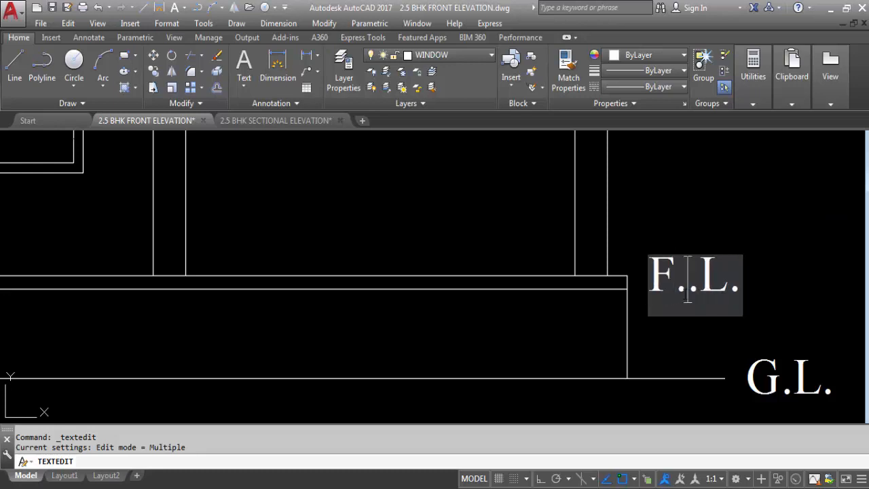
left_click(795, 213)
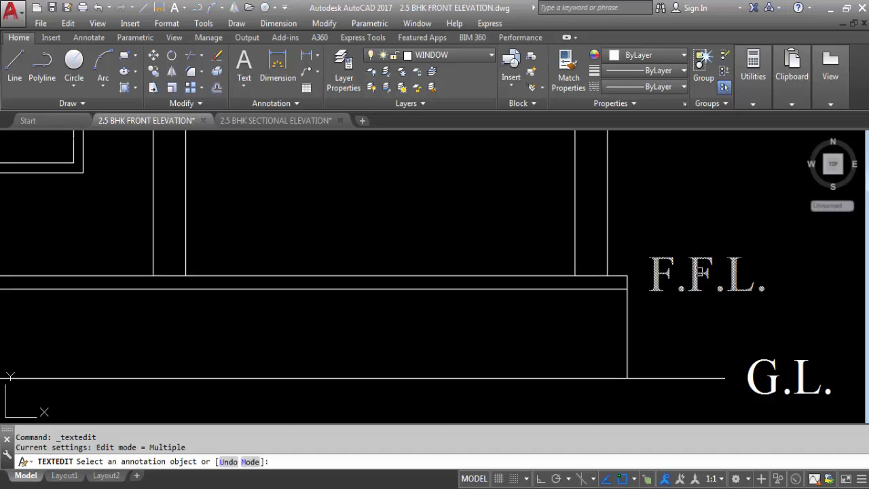
key("Escape")
- Compare the front elevation's plinth lines and level labels with the plinth line and stair base in the two storey side elevation
left_click(580, 288)
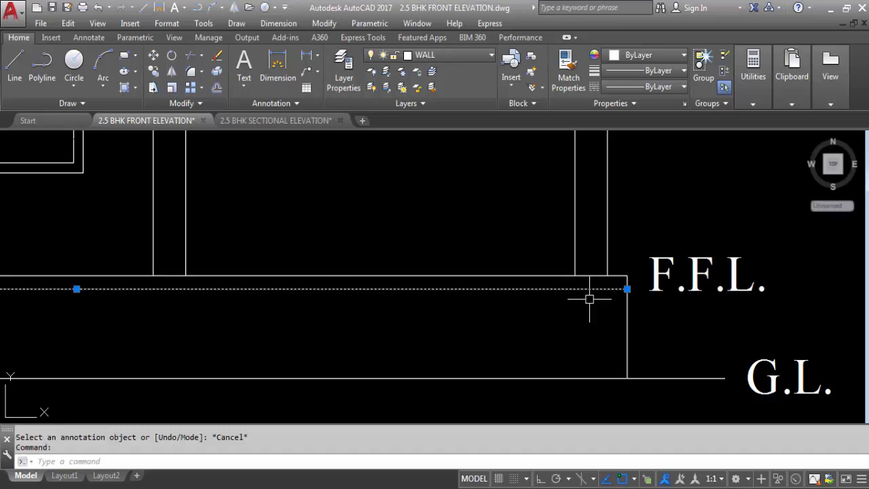
key("Escape")
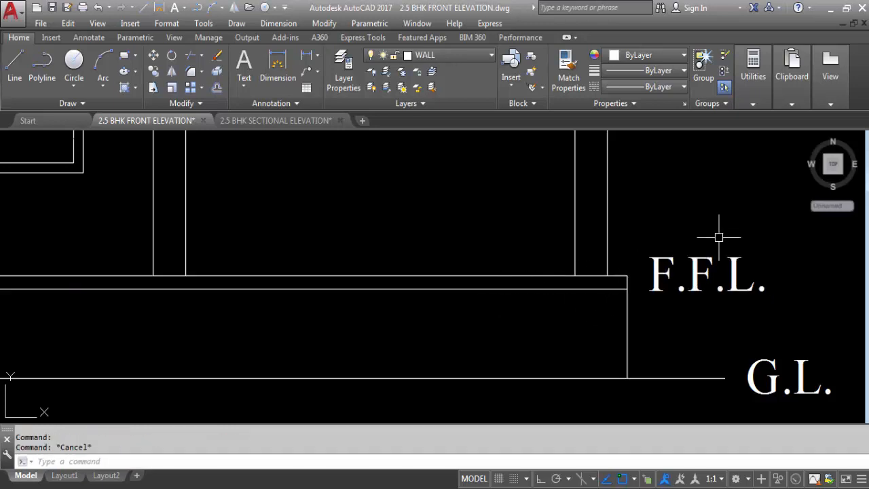
scroll(717, 233, "down", 4)
scroll(587, 266, "up", 2)
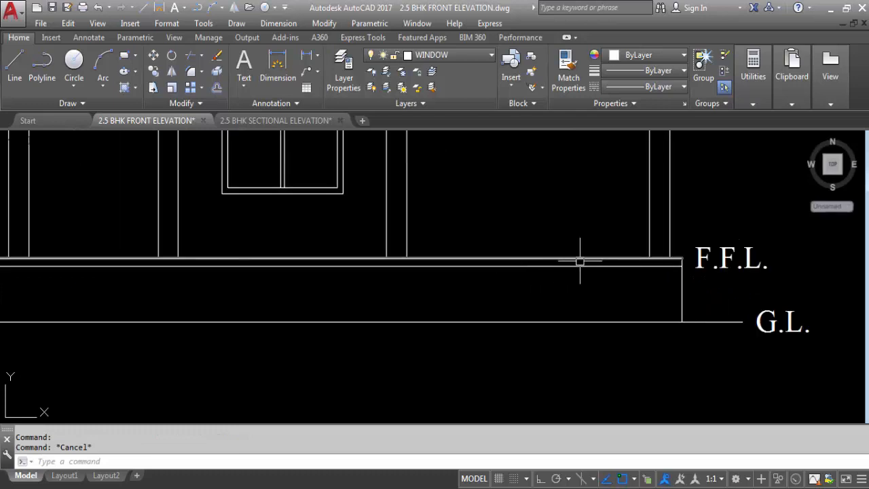
scroll(590, 258, "down", 4)
scroll(446, 247, "up", 4)
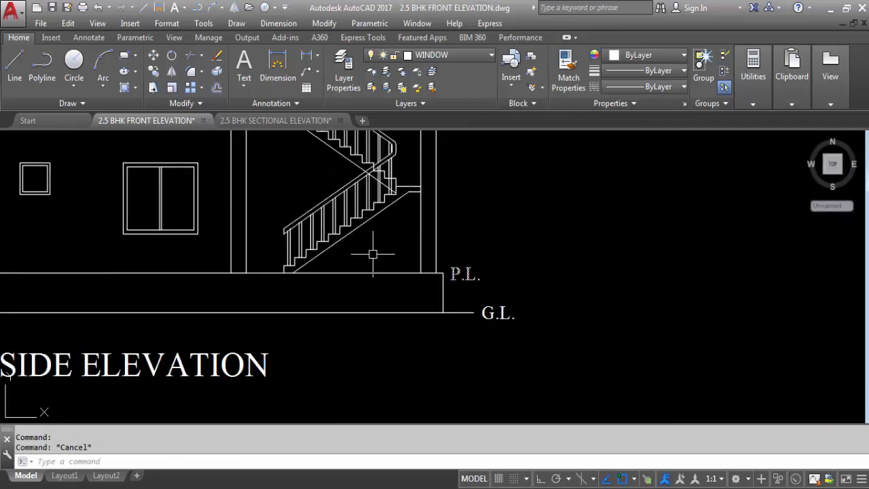
scroll(381, 258, "down", 4)
scroll(642, 257, "up", 5)
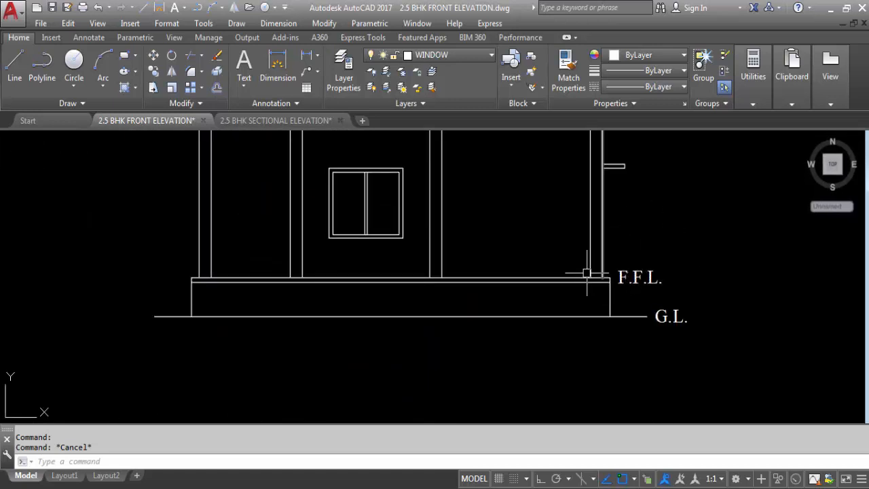
- Delete the offset line just below the F.F.L. line in the front elevation's plinth
scroll(638, 261, "up", 2)
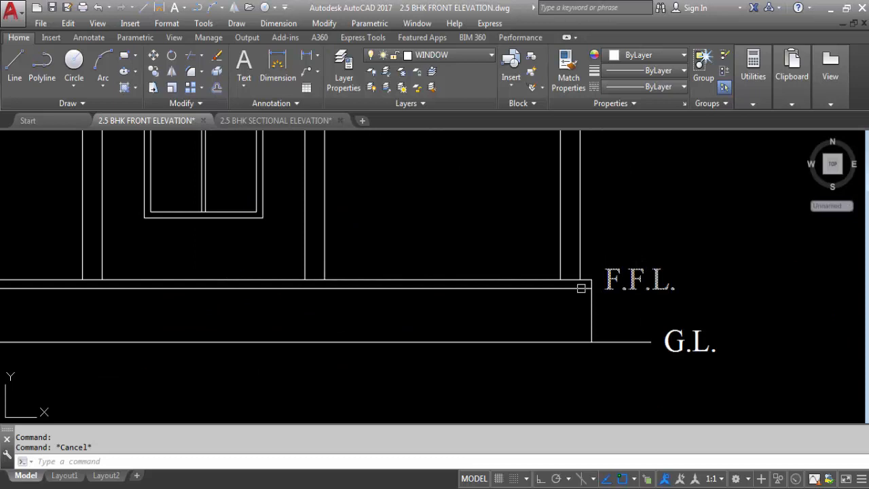
left_click(521, 279)
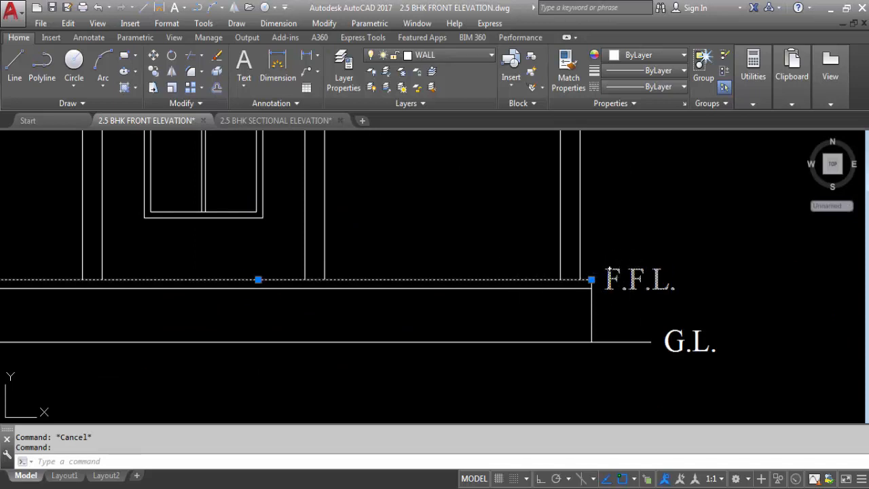
key("Escape")
left_click(563, 288)
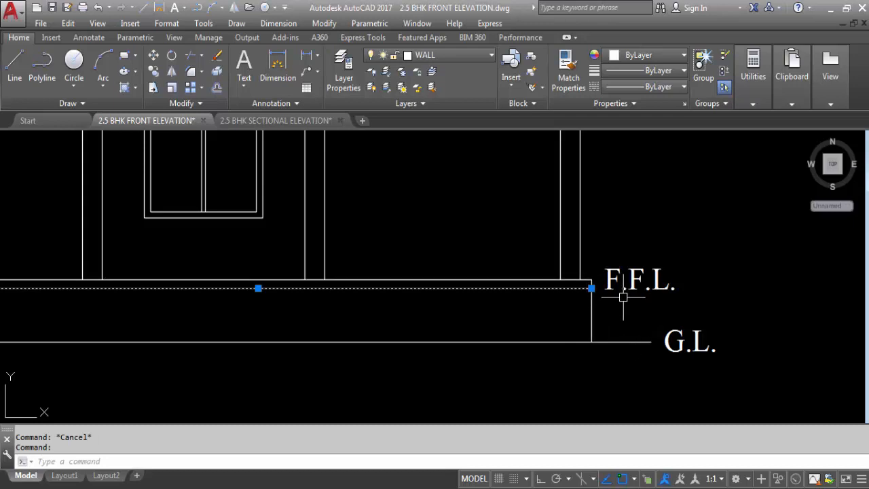
key("Delete")
scroll(716, 292, "down", 3)
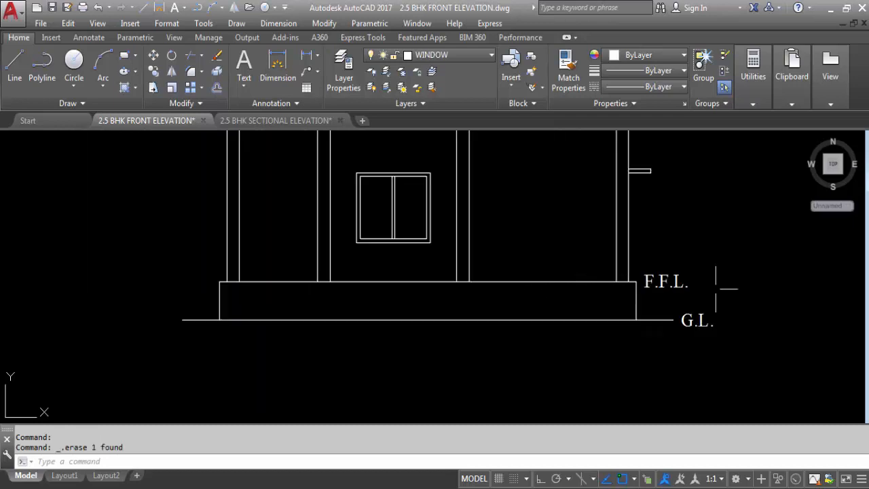
- Change the P.L. label beside the two storey side elevation's plinth line to F.F.L., matching the front elevation's label
left_click(678, 287)
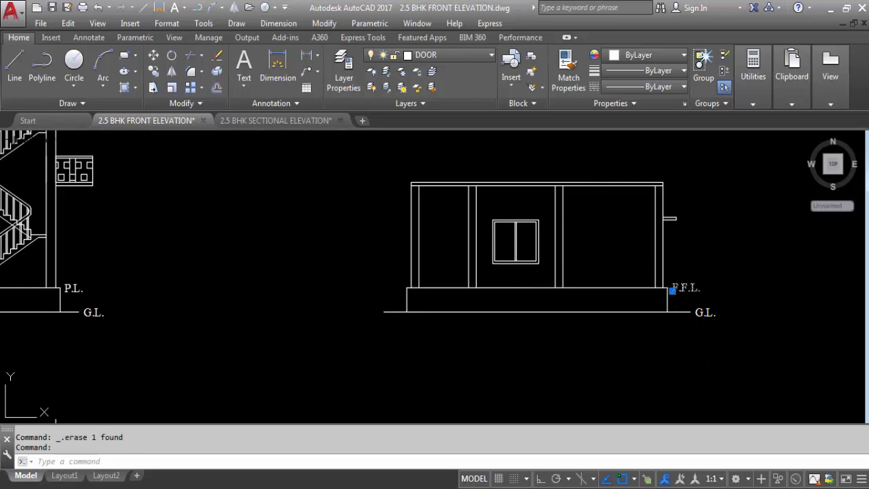
double_click(686, 288)
left_click(442, 244)
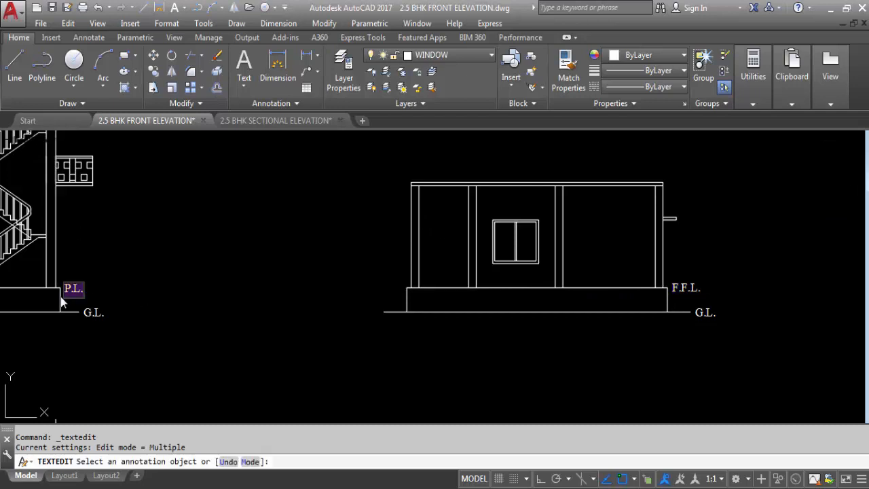
scroll(144, 283, "down", 6)
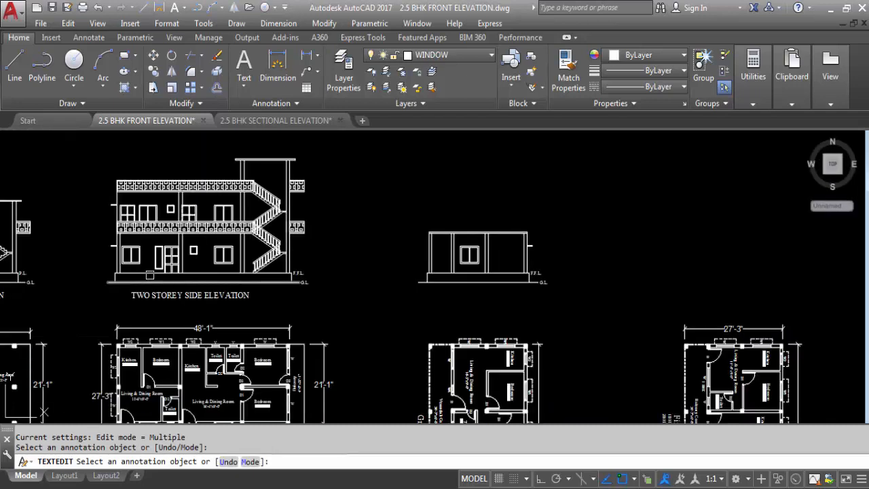
scroll(154, 278, "up", 3)
key("Escape")
- Offset the two storey side elevation's plinth top line 4" downward
type("O")
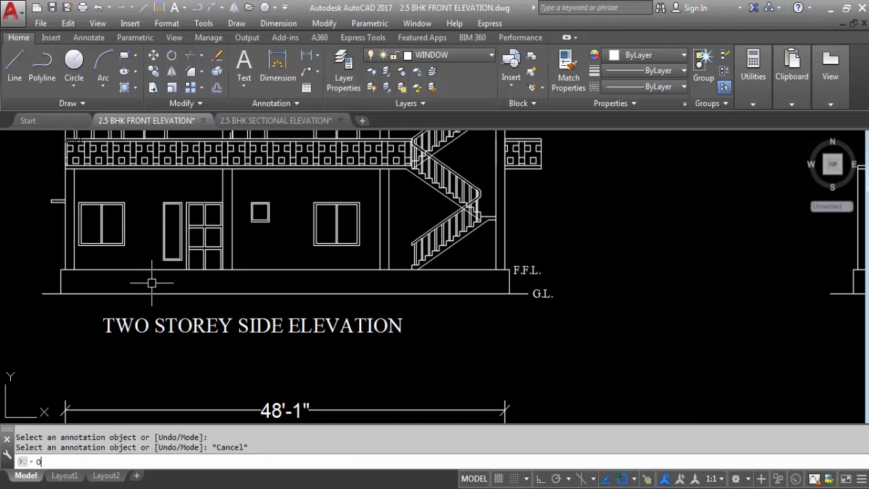
key("Return")
key("Return")
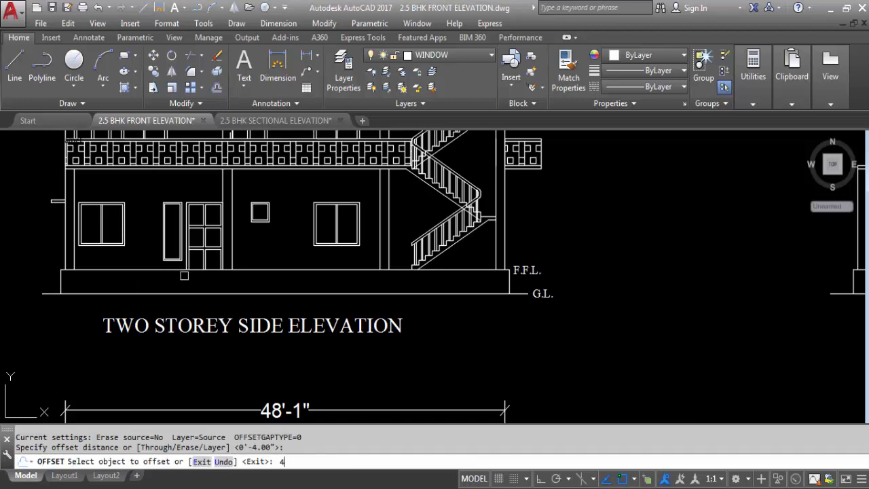
type("4")
key("Return")
left_click(251, 271)
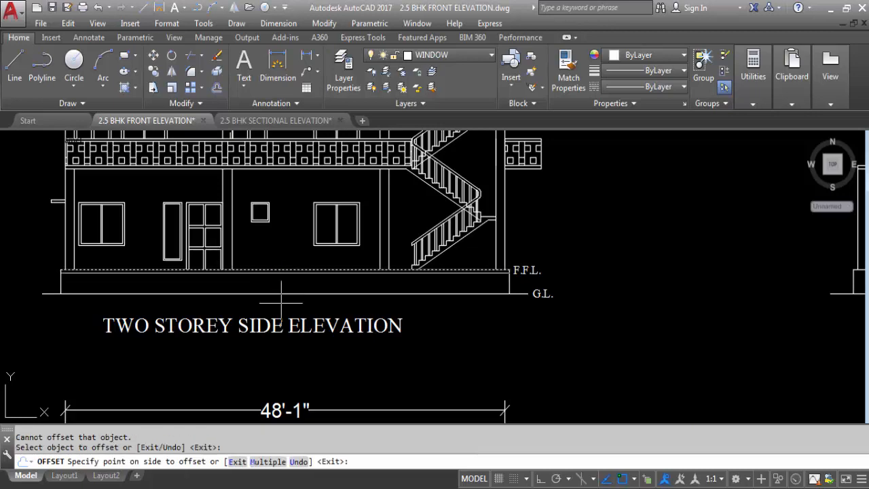
left_click(515, 360)
key("Escape")
scroll(50, 271, "up", 5)
scroll(98, 283, "down", 5)
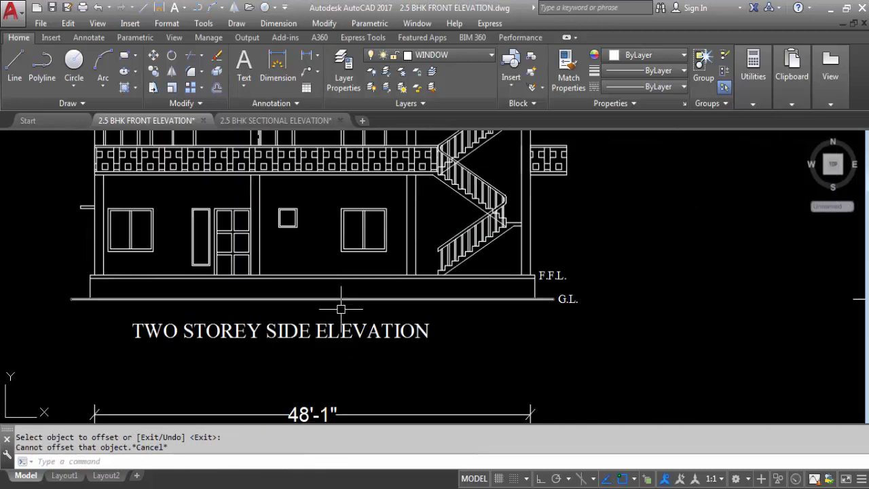
- Copy the ground floor side elevation's P.L. label to the outer left end of the two storey side elevation's plinth, beside the offset line
scroll(340, 309, "down", 4)
scroll(193, 231, "up", 6)
left_click(171, 306)
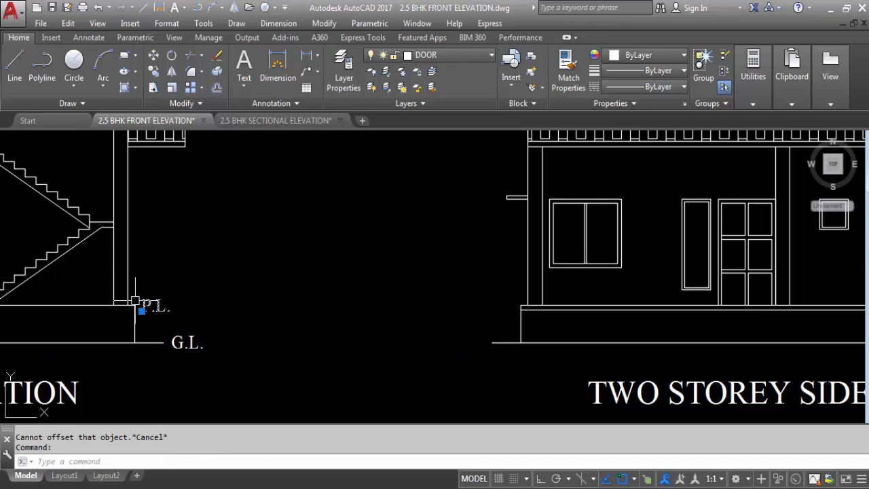
type("co")
key("Return")
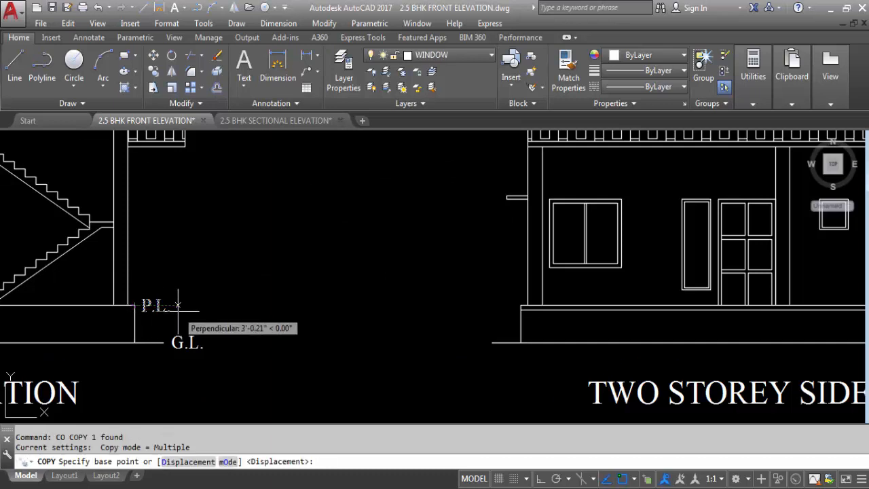
scroll(163, 306, "up", 5)
left_click(125, 313)
scroll(367, 316, "down", 4)
scroll(514, 292, "up", 5)
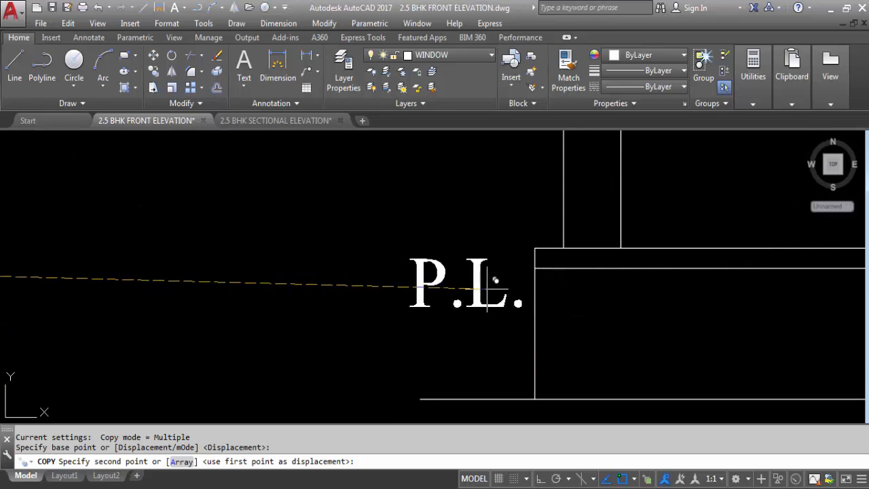
left_click(494, 292)
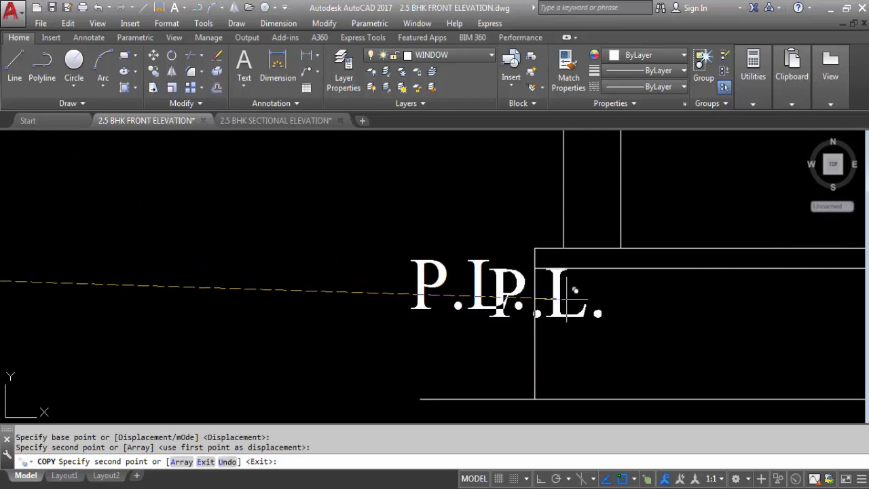
key("Escape")
left_click(551, 268)
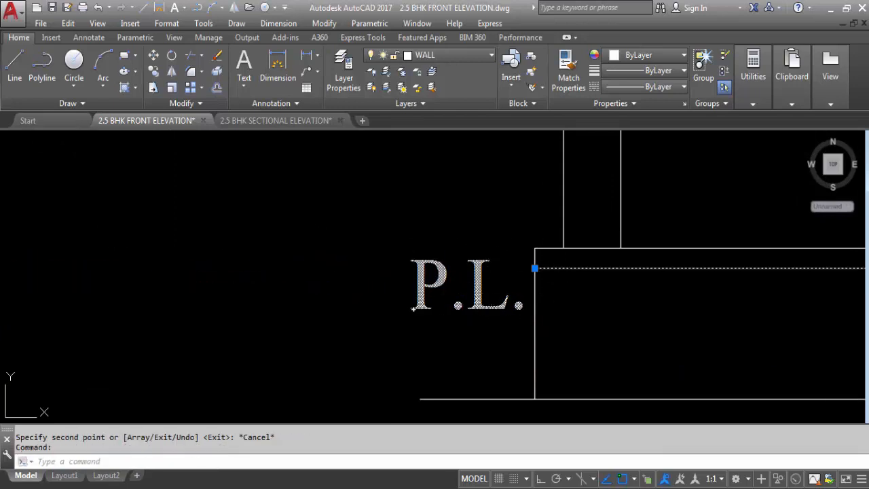
key("Escape")
- Check the side and front elevations' plinth labels and save the drawing
scroll(321, 270, "down", 6)
scroll(569, 288, "up", 6)
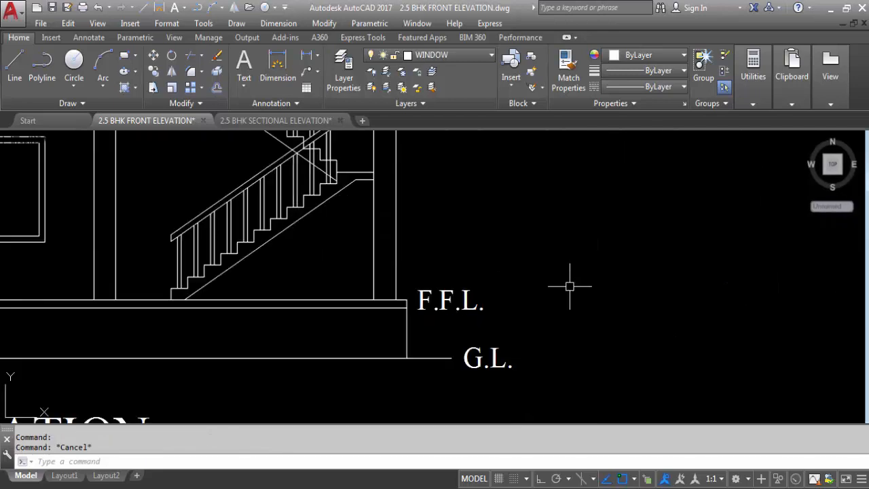
scroll(383, 293, "down", 4)
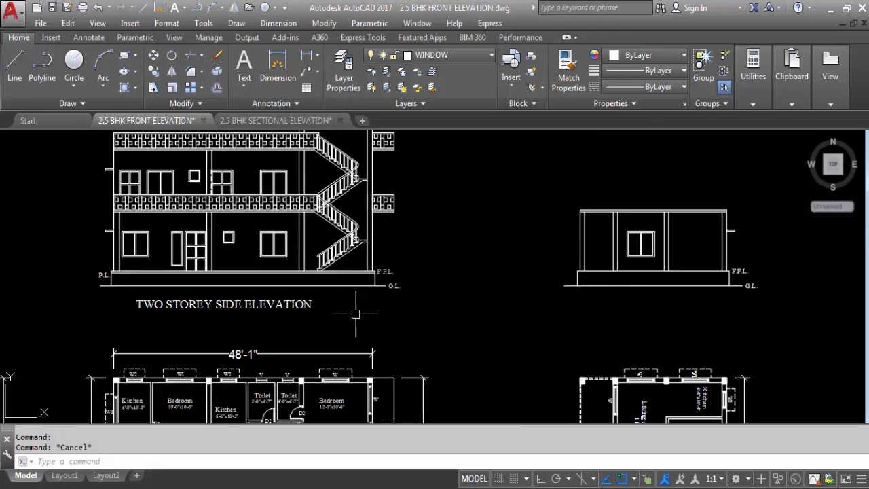
scroll(455, 323, "down", 3)
scroll(575, 305, "up", 7)
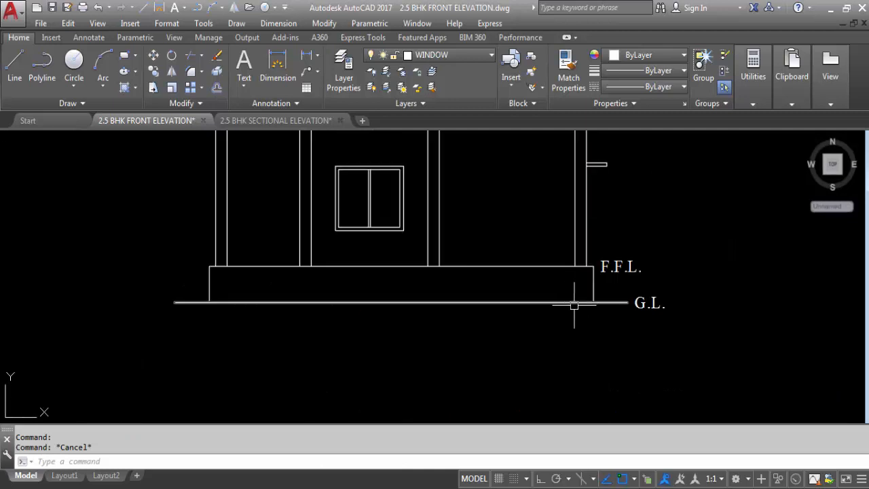
key("ctrl+s")
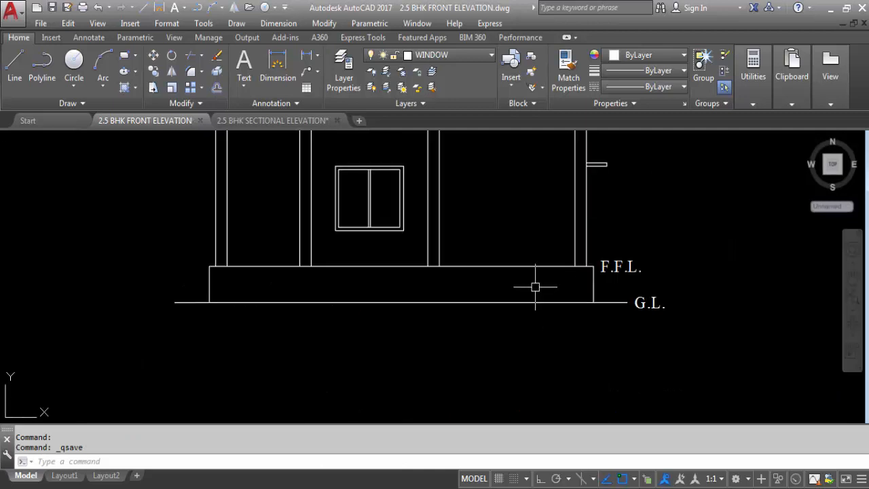
- Examine the staircase flights in the rotated ground floor plan below the front elevation
scroll(569, 284, "down", 4)
scroll(462, 289, "up", 2)
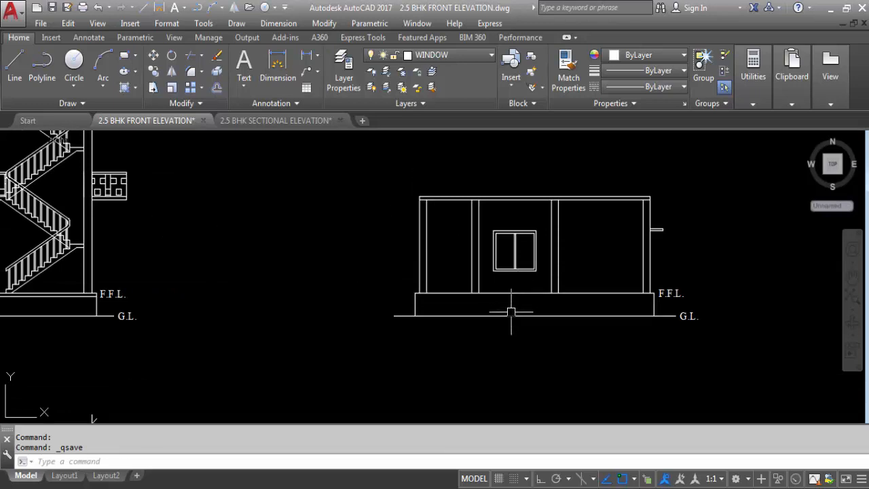
scroll(550, 198, "down", 3)
scroll(537, 209, "down", 3)
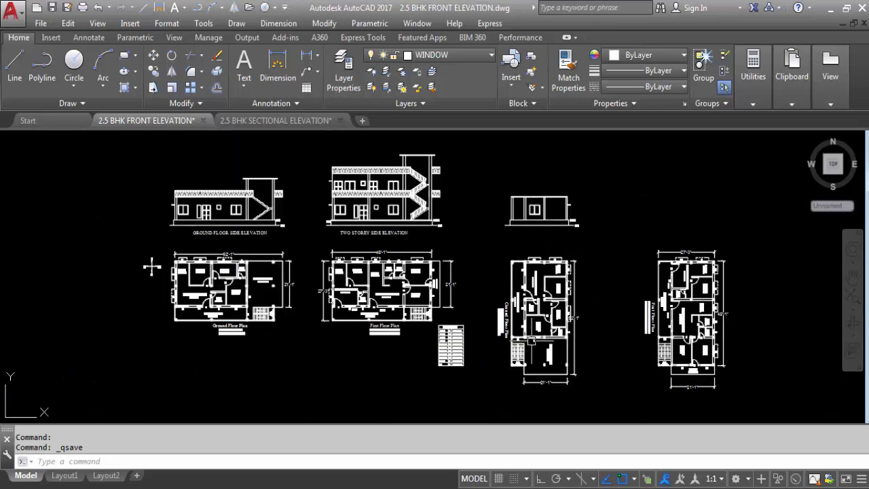
scroll(536, 347, "up", 6)
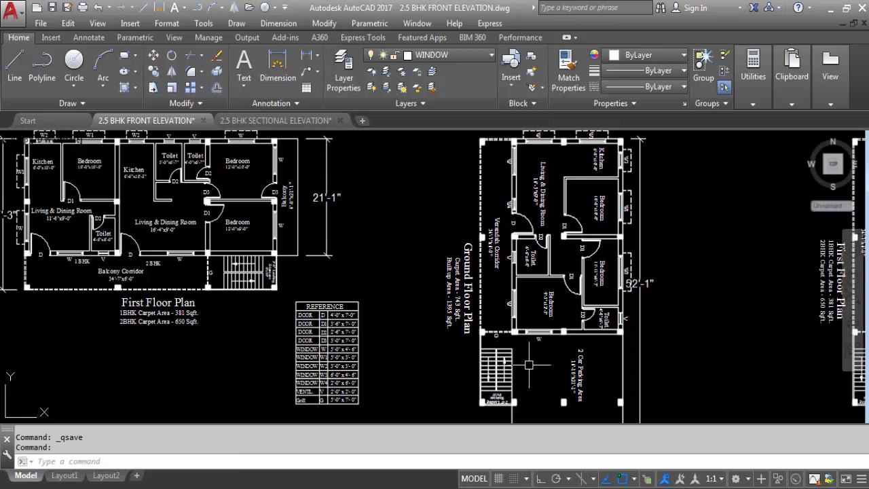
scroll(415, 334, "down", 2)
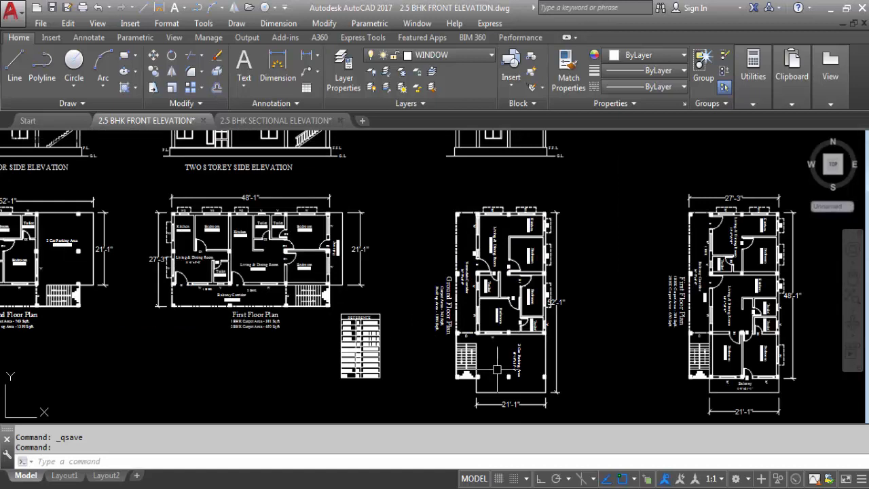
scroll(478, 367, "up", 5)
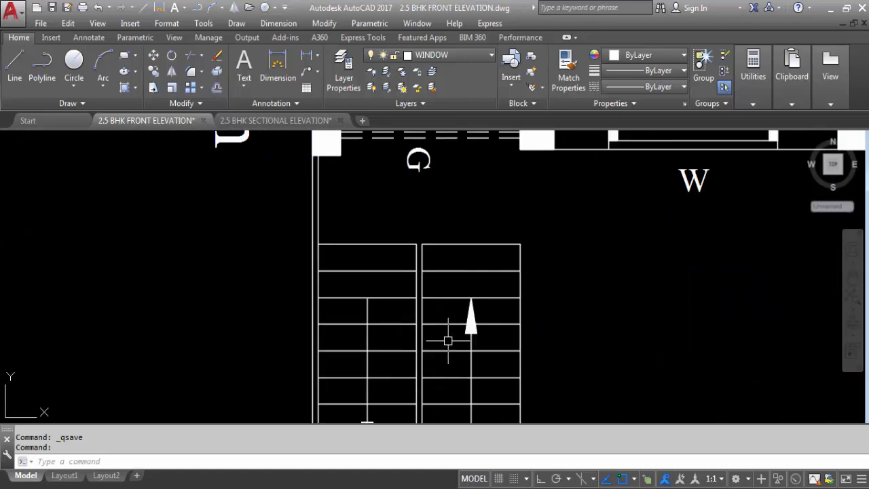
scroll(451, 339, "down", 1)
scroll(415, 254, "up", 1)
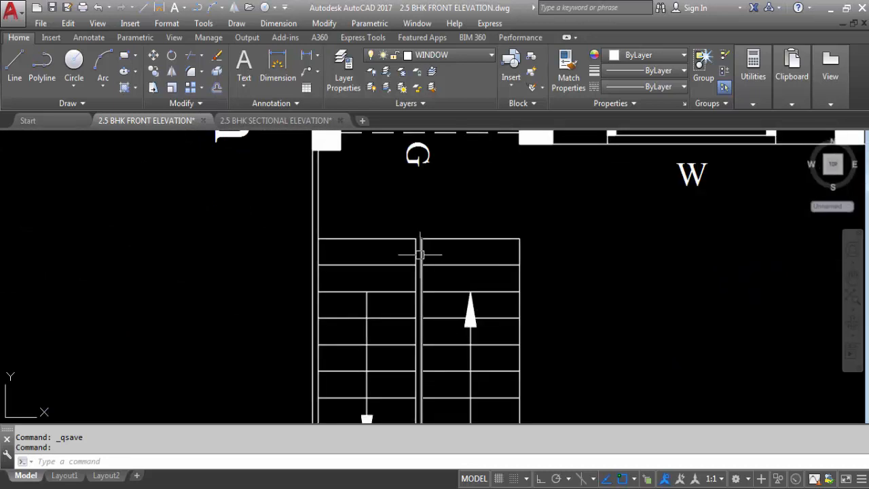
type("EX")
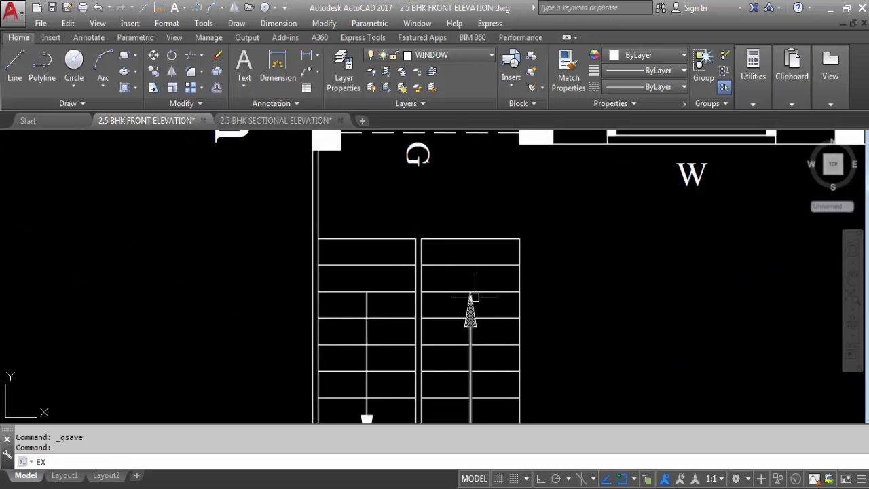
key("Return")
key("Return")
left_click(489, 299)
scroll(112, 242, "down", 6)
scroll(466, 179, "up", 6)
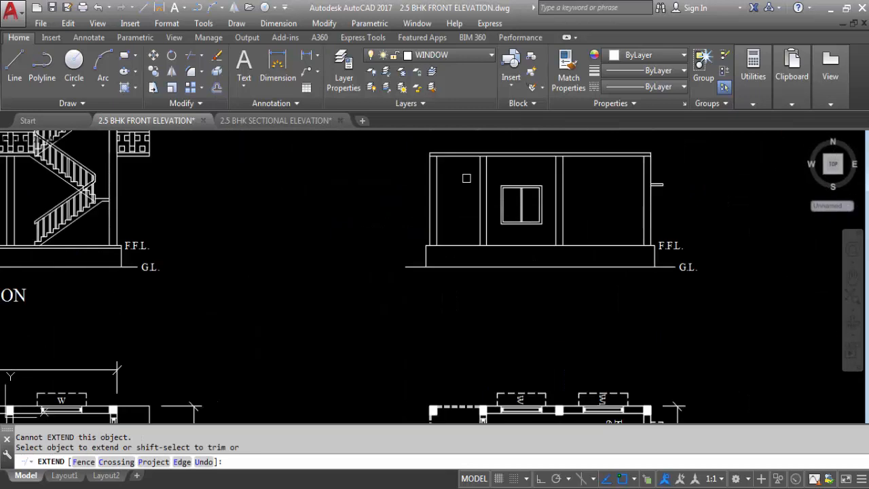
scroll(467, 146, "up", 2)
left_click(464, 154)
left_click(462, 165)
left_click(459, 146)
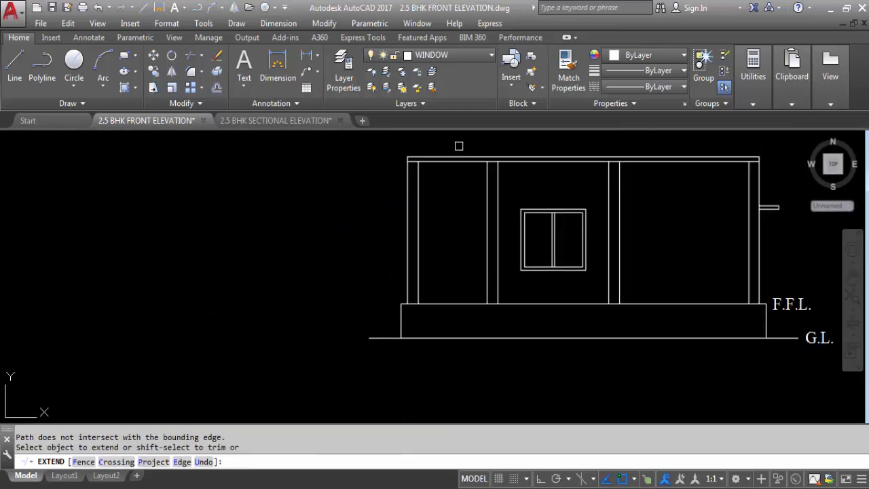
scroll(453, 161, "up", 4)
key("Escape")
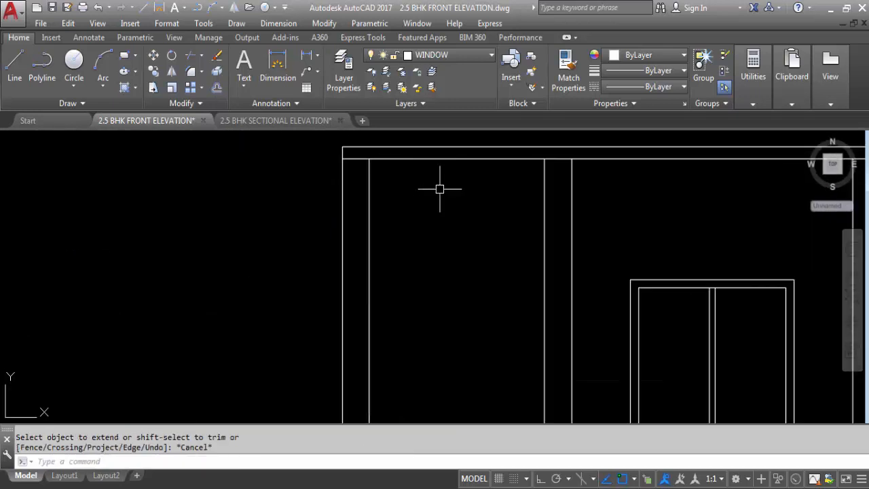
- Extend the two inner edge lines between the ground floor plan's stair flights up to the front elevation's slab underside
type("E")
key("Return")
left_click(449, 157)
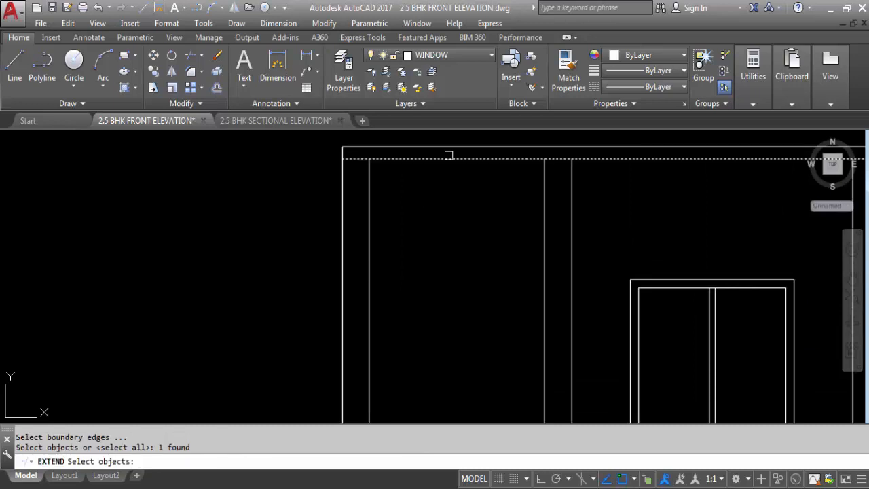
scroll(418, 180, "down", 3)
key("Return")
scroll(431, 192, "down", 2)
scroll(431, 193, "down", 4)
left_click(441, 217)
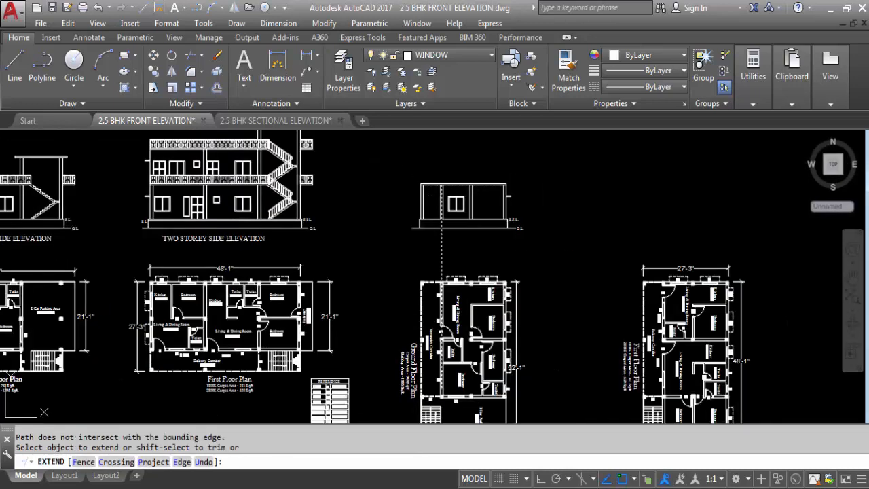
scroll(418, 229, "down", 4)
left_click(416, 235)
scroll(419, 266, "up", 5)
left_click(445, 284)
scroll(448, 287, "up", 8)
scroll(419, 313, "up", 4)
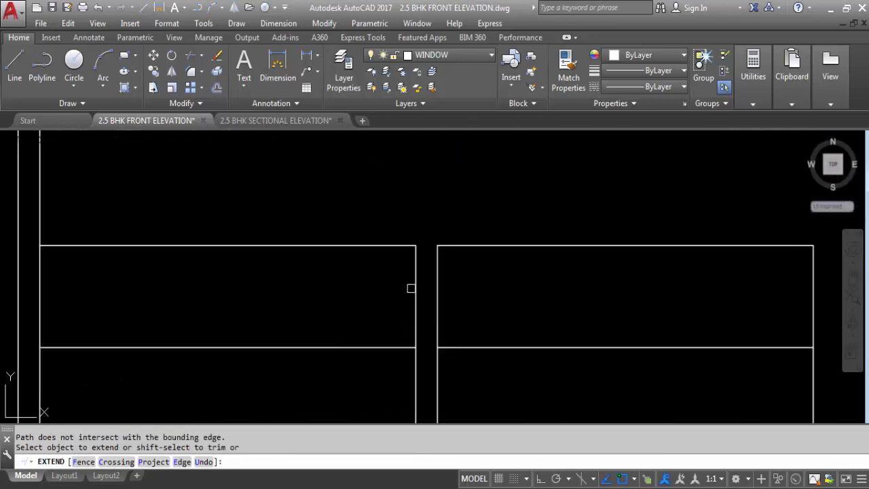
left_click(415, 298)
left_click(437, 297)
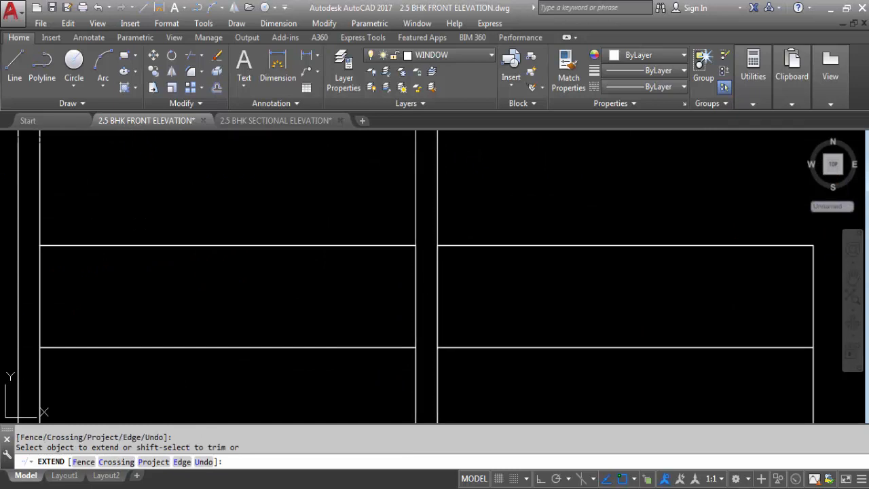
scroll(480, 327, "down", 6)
left_click(499, 361)
scroll(500, 360, "down", 3)
left_click(500, 361)
scroll(500, 361, "down", 4)
scroll(506, 204, "up", 8)
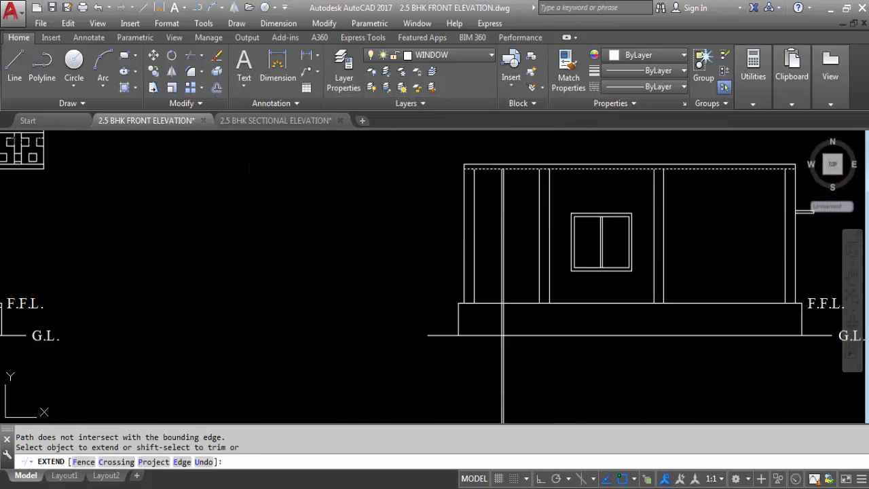
scroll(499, 142, "down", 2)
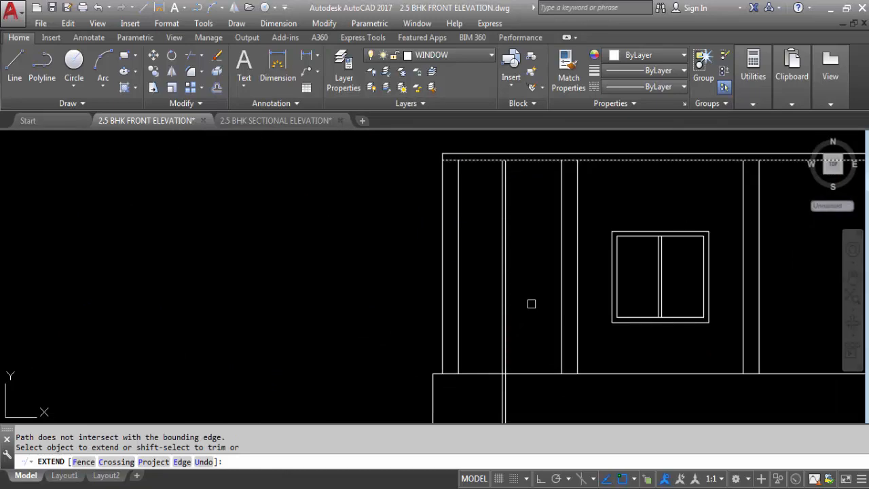
key("Escape")
- Draw a vertical construction line through the outer end of the left stair flight's lowest edge in the rotated ground floor plan
scroll(520, 301, "down", 6)
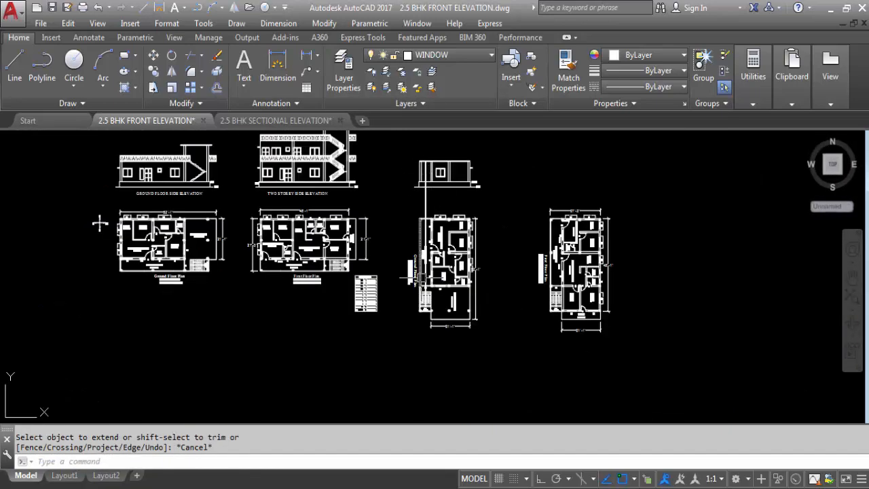
scroll(429, 321, "up", 7)
scroll(429, 321, "up", 8)
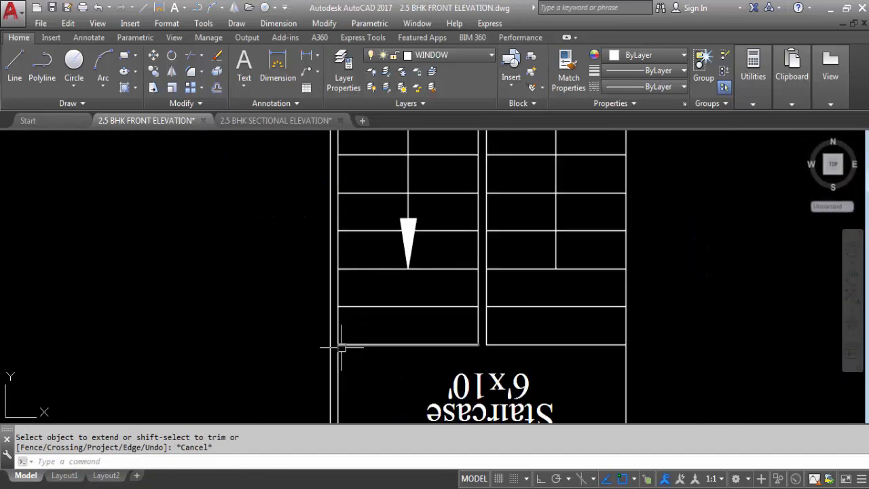
type("x")
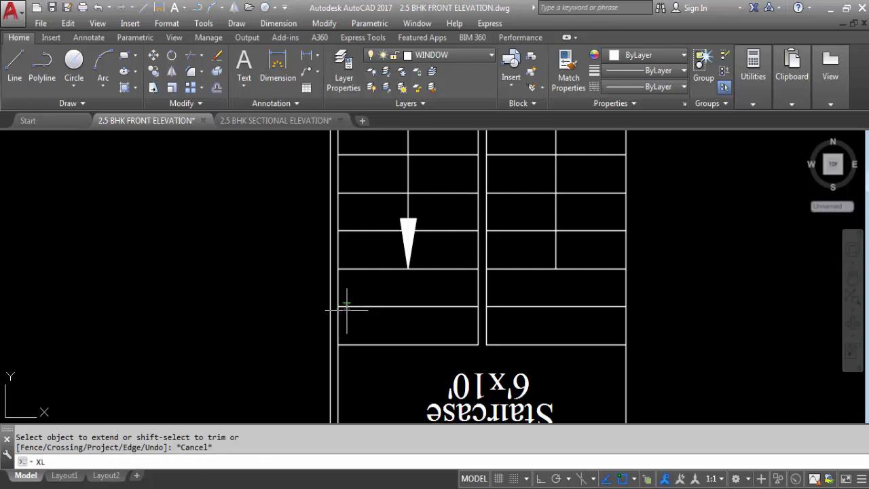
type("l")
key("Return")
type("v")
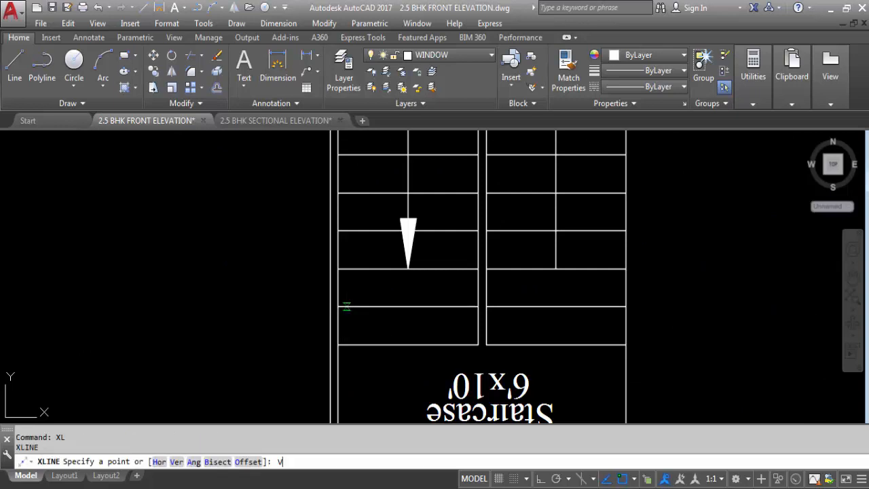
key("Return")
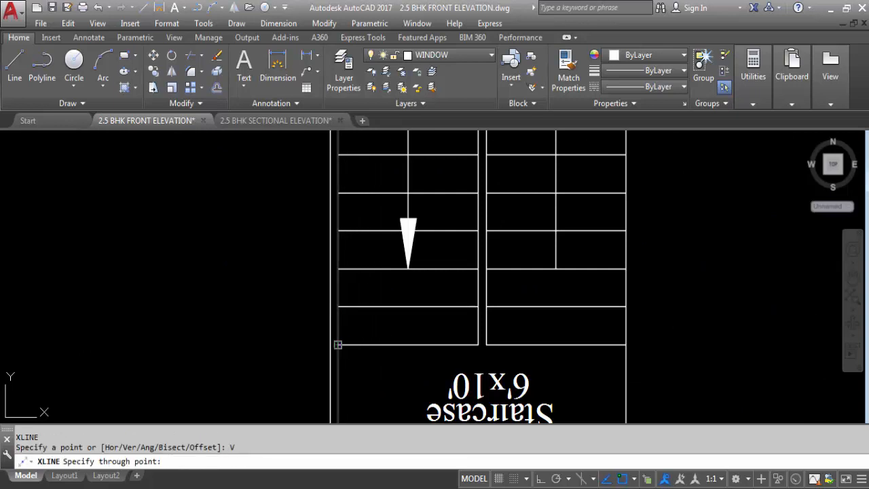
scroll(339, 344, "down", 8)
scroll(392, 220, "up", 2)
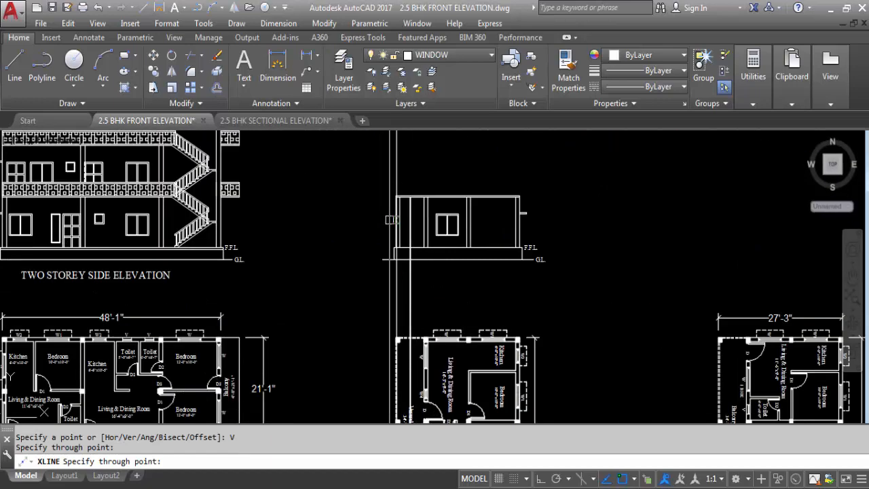
scroll(392, 220, "up", 5)
key("Escape")
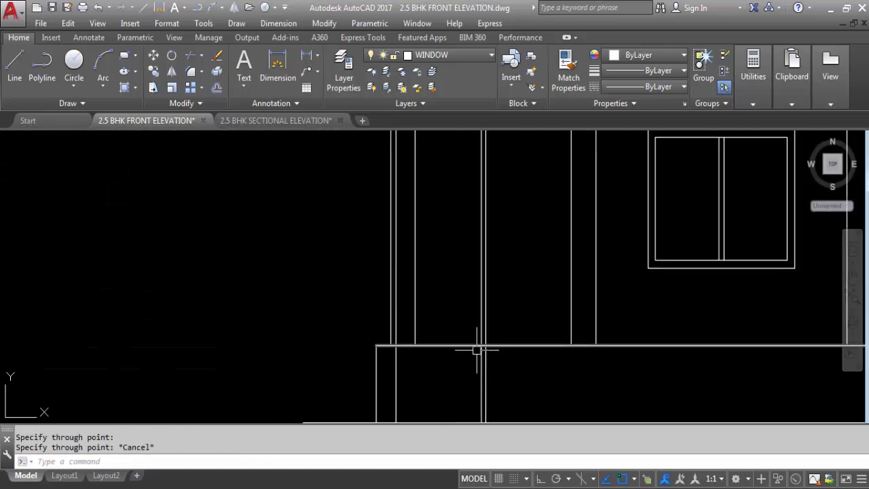
- Offset the front elevation's plinth top line 6 inches upward for the first stair riser
type("o")
key("Return")
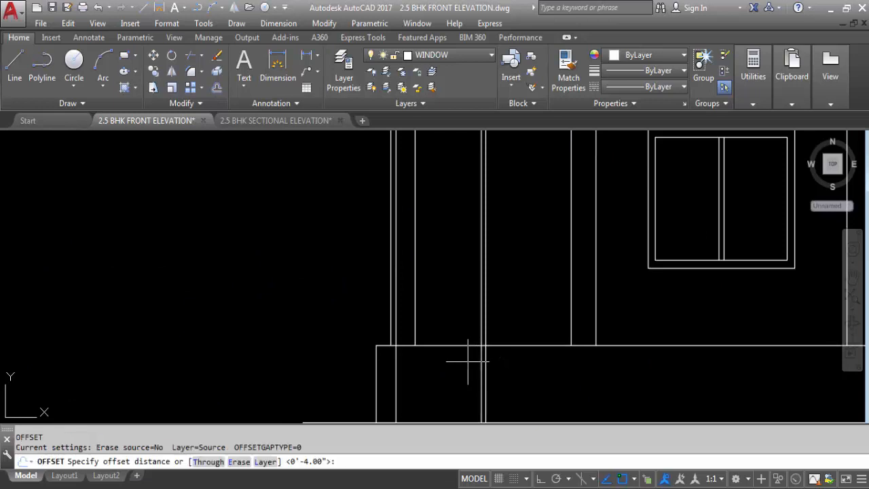
key("Return")
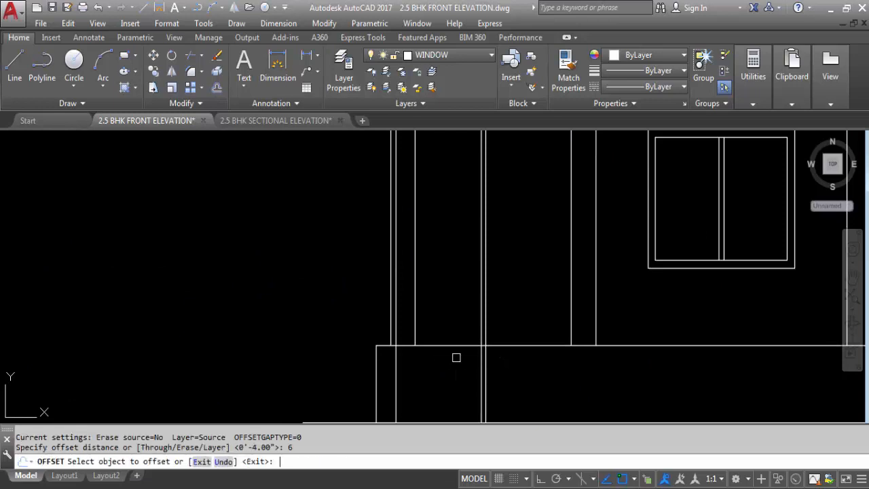
left_click(454, 345)
scroll(458, 224, "down", 10)
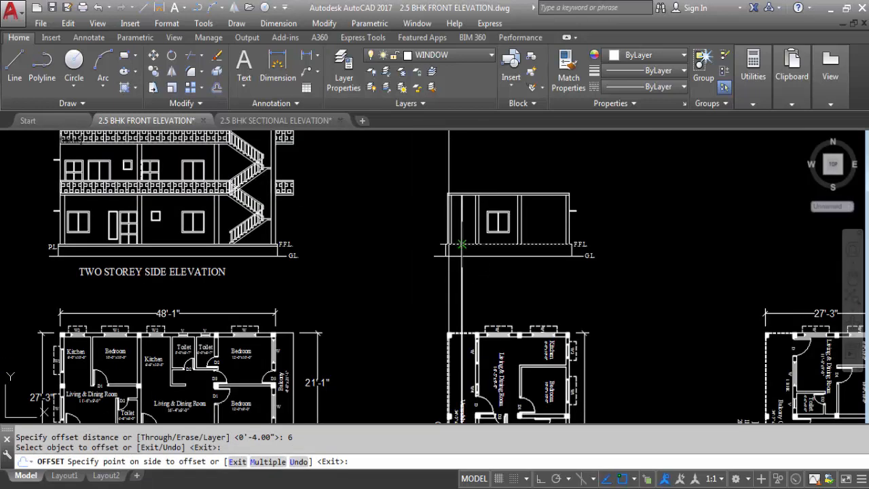
scroll(450, 229, "up", 8)
left_click(443, 224)
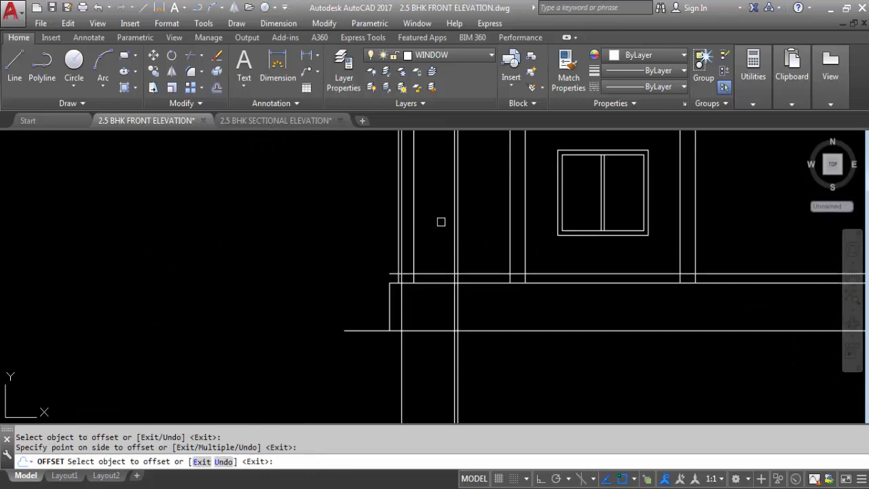
key("Escape")
- Trim the offset riser line where it runs past the vertical construction line at the front elevation's outer stair edge
type("TR")
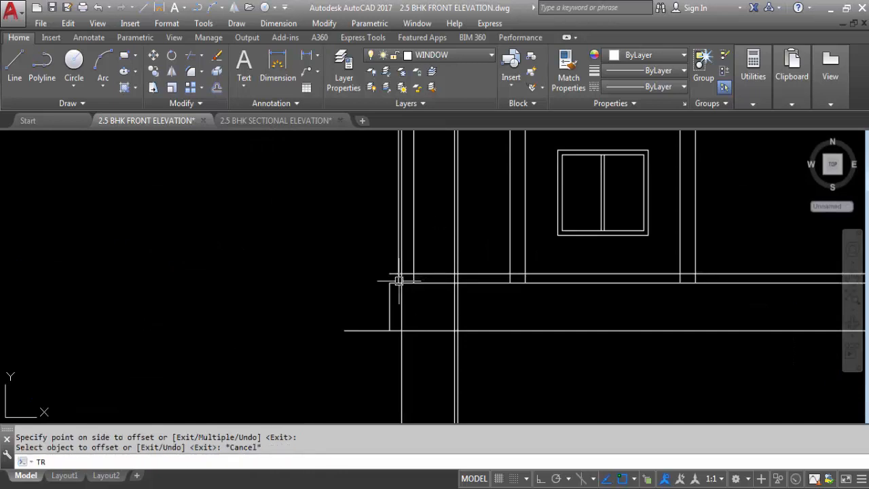
key("Return")
key("Return")
scroll(389, 277, "up", 2)
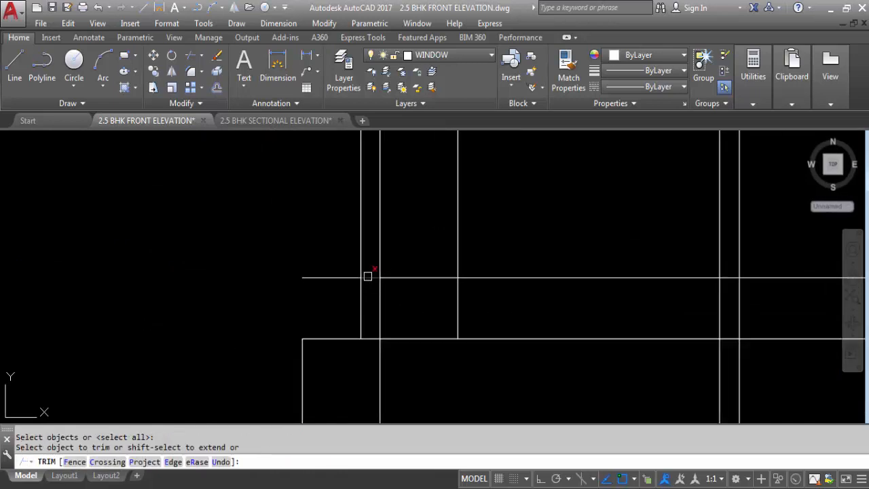
- Trim the horizontal line between the closely spaced vertical lines at both sides of the stair opening
left_click(368, 276)
scroll(441, 278, "down", 3)
scroll(531, 280, "up", 4)
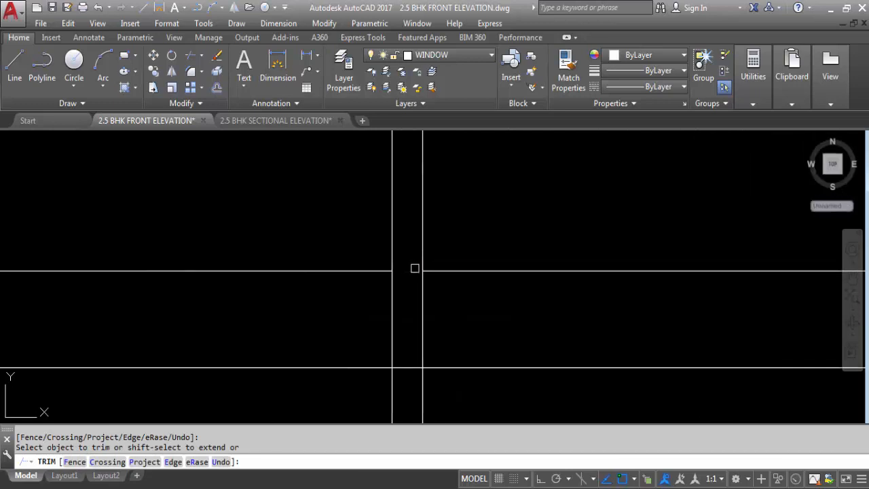
scroll(441, 265, "down", 3)
key("Escape")
- Erase the leftover horizontal line pieces outside the stair opening, on both its left and right sides
left_click(311, 252)
left_click(281, 225)
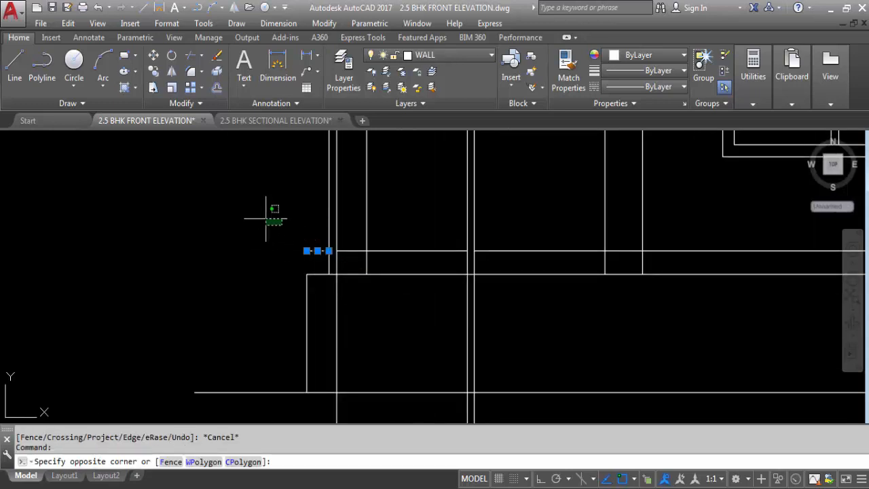
left_click(252, 201)
key("Delete")
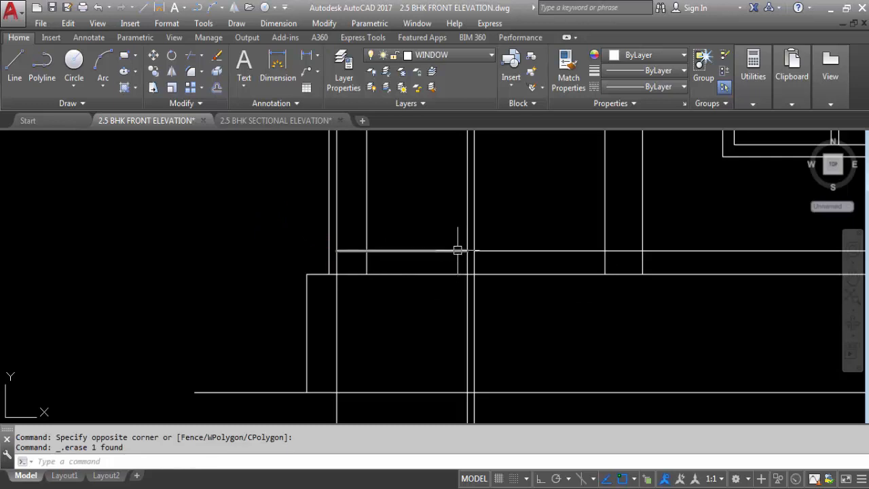
left_click(536, 252)
scroll(543, 312, "down", 2)
key("Delete")
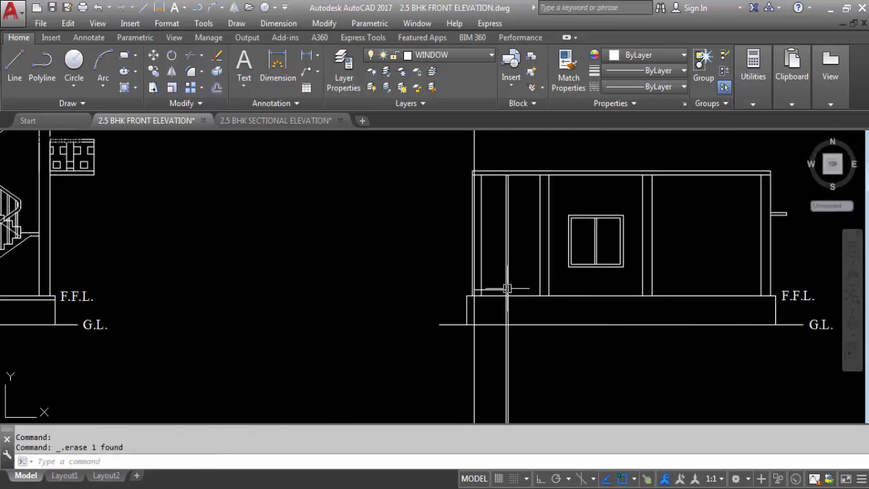
- Move the remaining short horizontal line above the plinth to the STAIRS layer
scroll(516, 299, "up", 4)
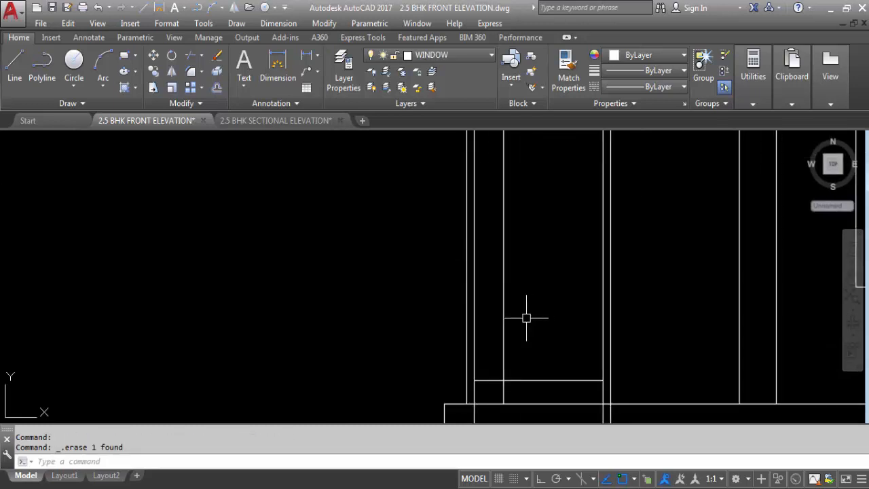
scroll(500, 264, "down", 2)
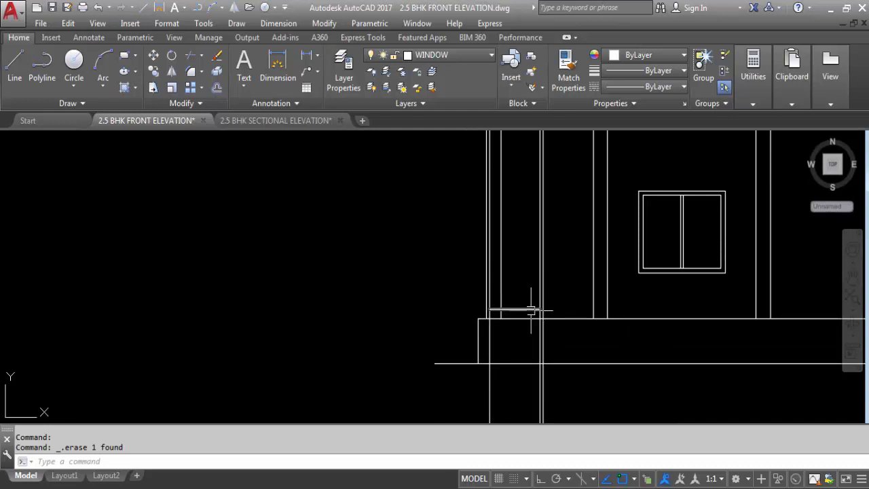
scroll(529, 314, "down", 2)
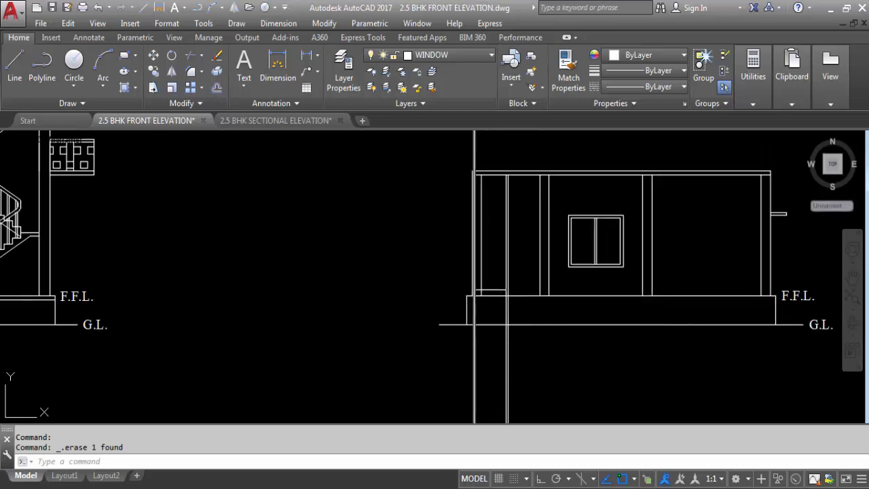
scroll(503, 269, "up", 2)
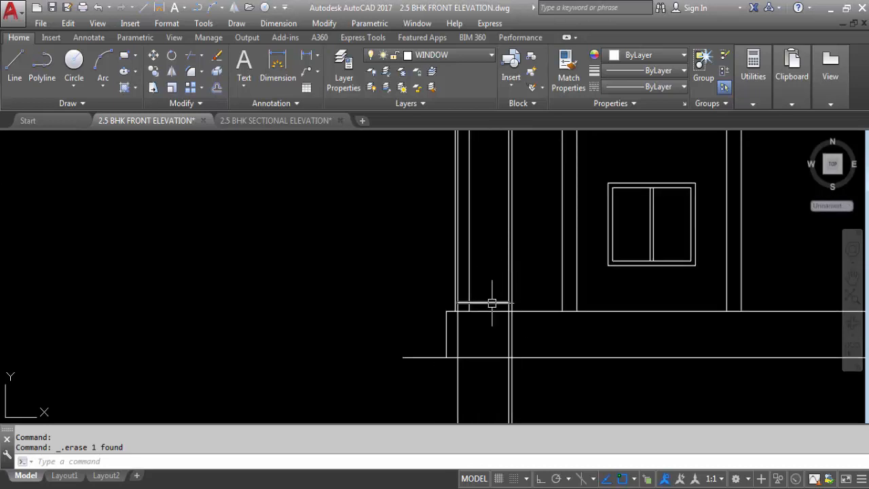
left_click(492, 302)
left_click(451, 54)
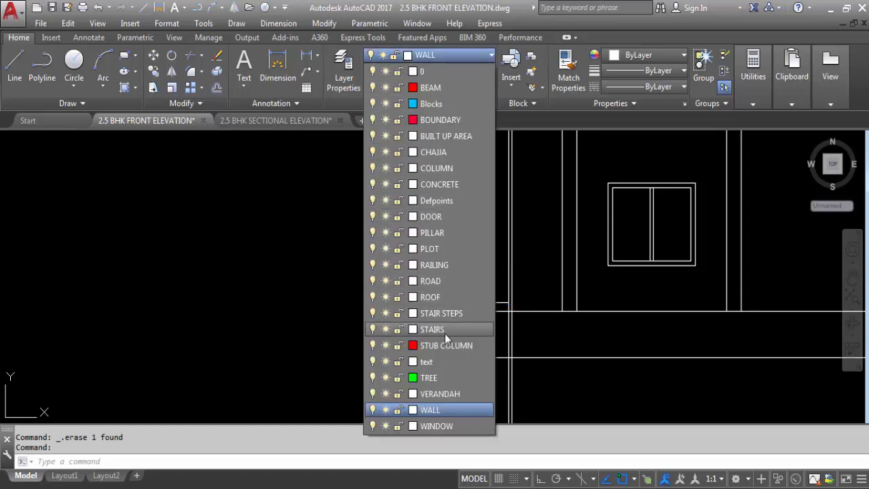
left_click(445, 329)
key("Escape")
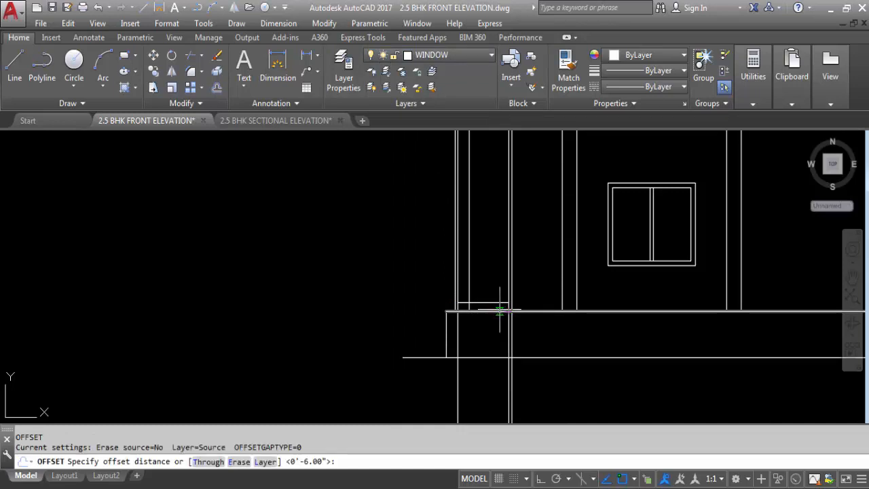
- Offset the short stair line upward at 6-inch spacing, each from the previous copy, to make ten more step lines
key("Return")
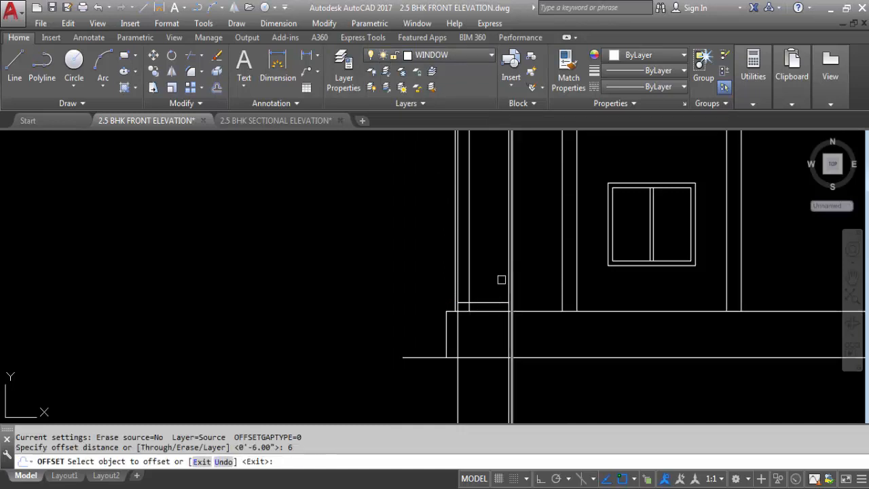
scroll(480, 308, "up", 2)
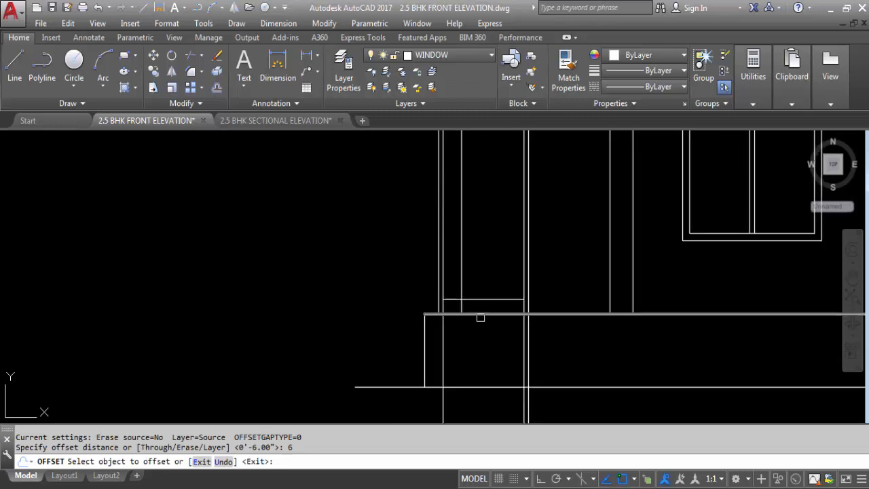
left_click(481, 297)
left_click(487, 251)
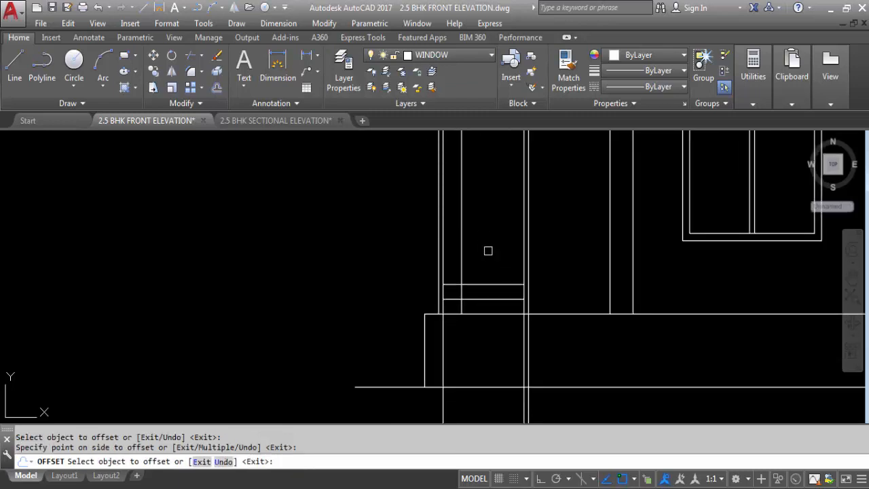
left_click(489, 284)
left_click(475, 229)
left_click(501, 270)
left_click(494, 197)
left_click(495, 255)
left_click(501, 194)
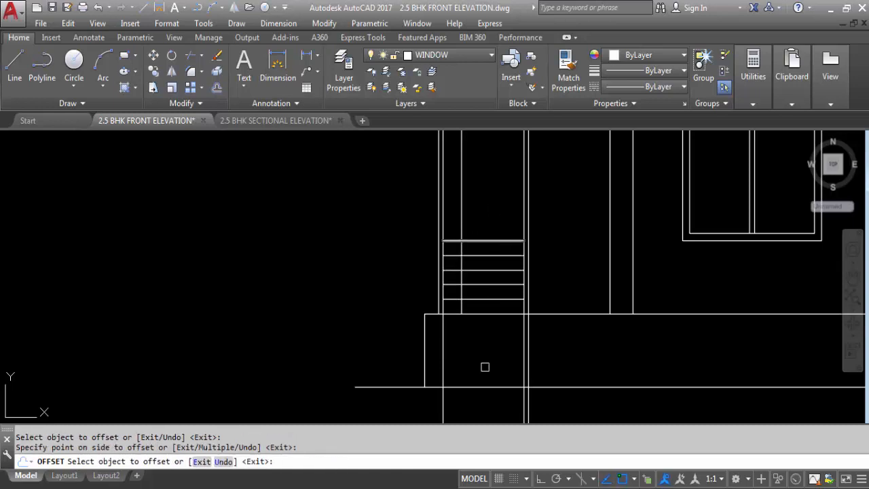
scroll(485, 367, "down", 2)
scroll(498, 256, "up", 3)
left_click(485, 335)
left_click(487, 286)
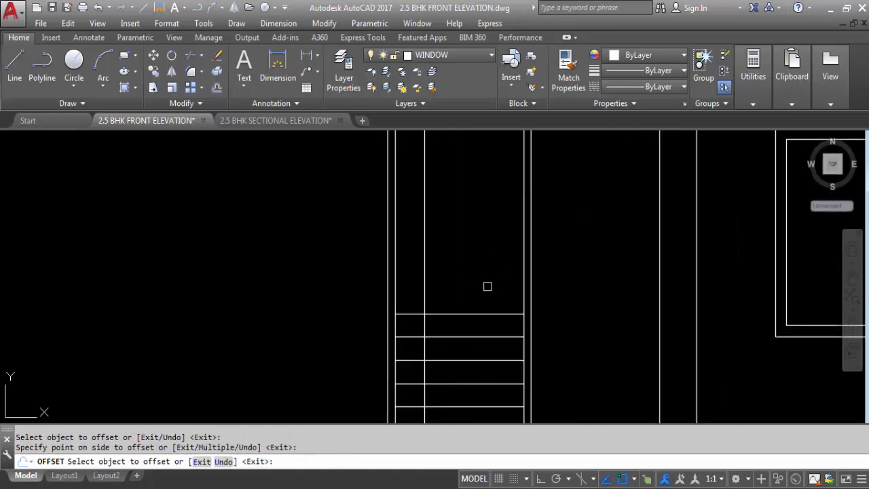
left_click(485, 314)
left_click(484, 256)
left_click(486, 291)
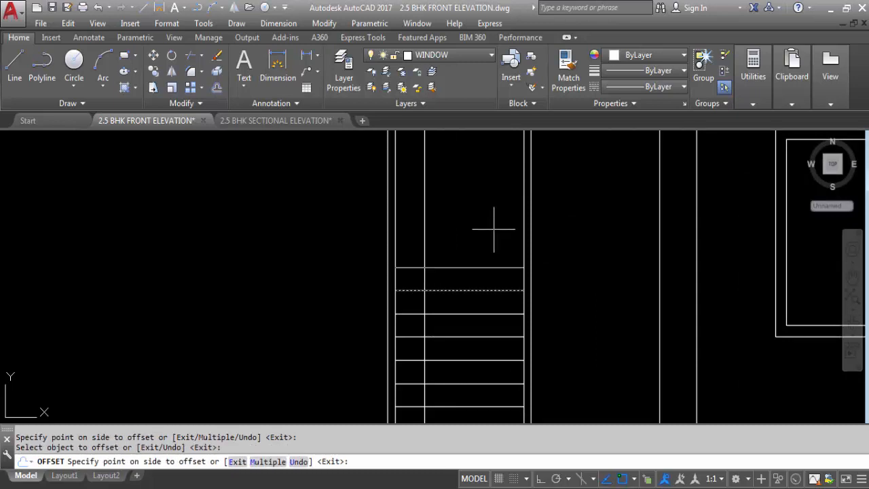
left_click(496, 233)
left_click(493, 266)
left_click(494, 218)
left_click(493, 246)
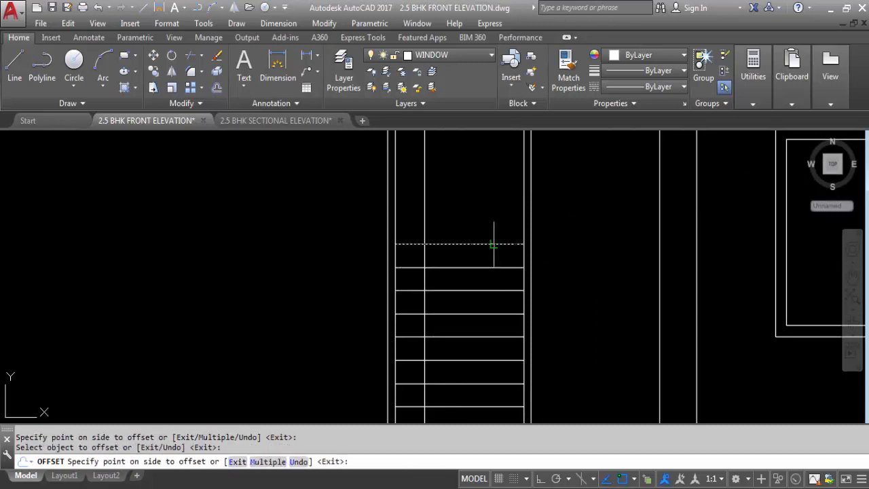
left_click(494, 202)
left_click(495, 221)
left_click(499, 206)
scroll(485, 181, "down", 2)
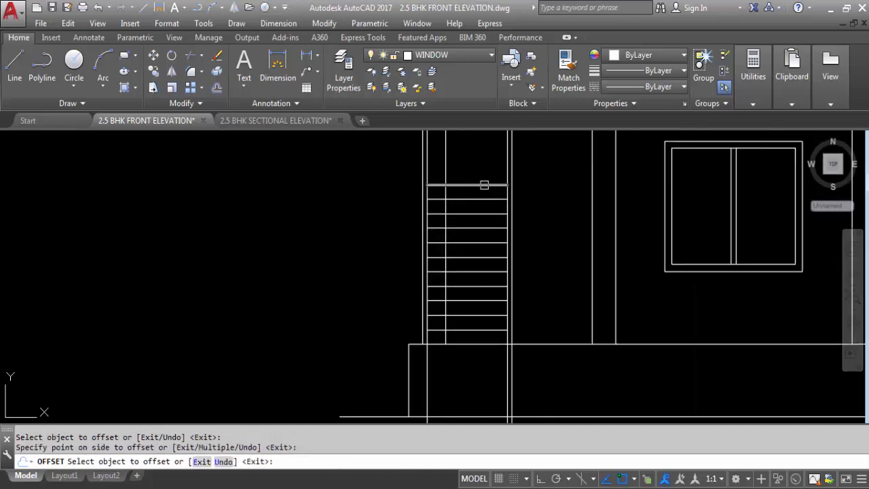
key("Escape")
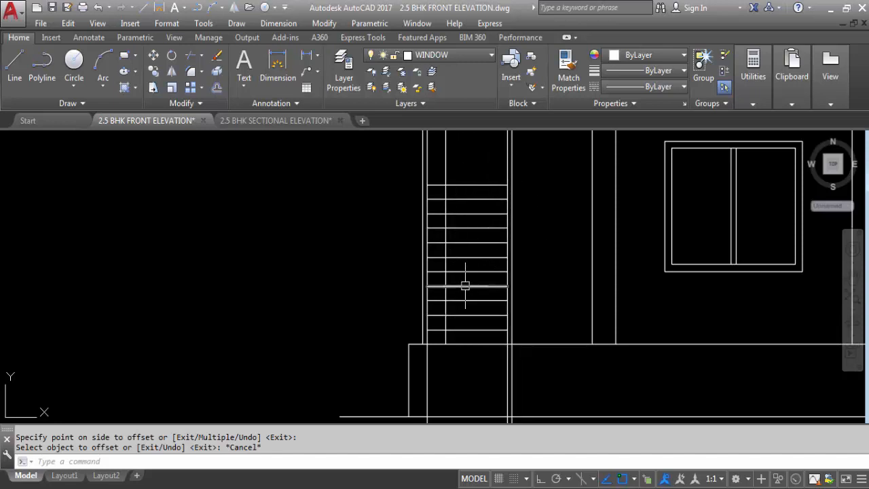
- Draw horizontal construction lines through the floor level and each step of the side elevation's lowest stair flight, up to the landing
scroll(525, 238, "down", 4)
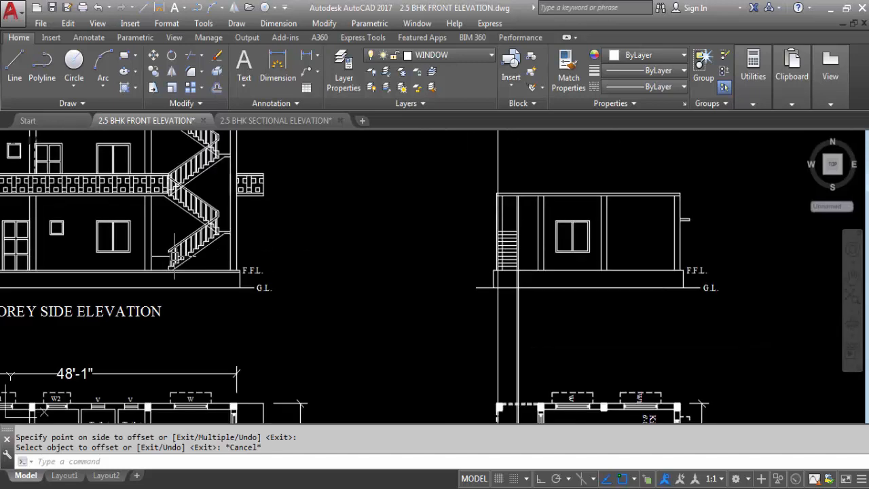
scroll(174, 256, "up", 3)
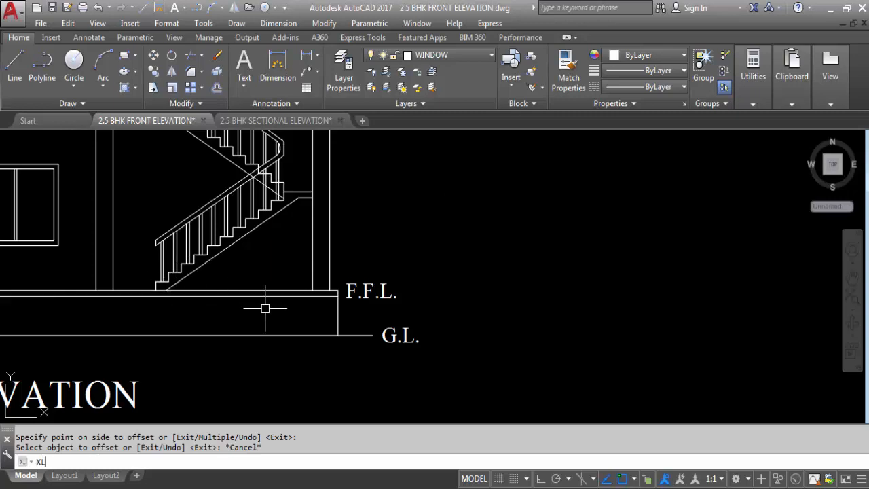
key("Return")
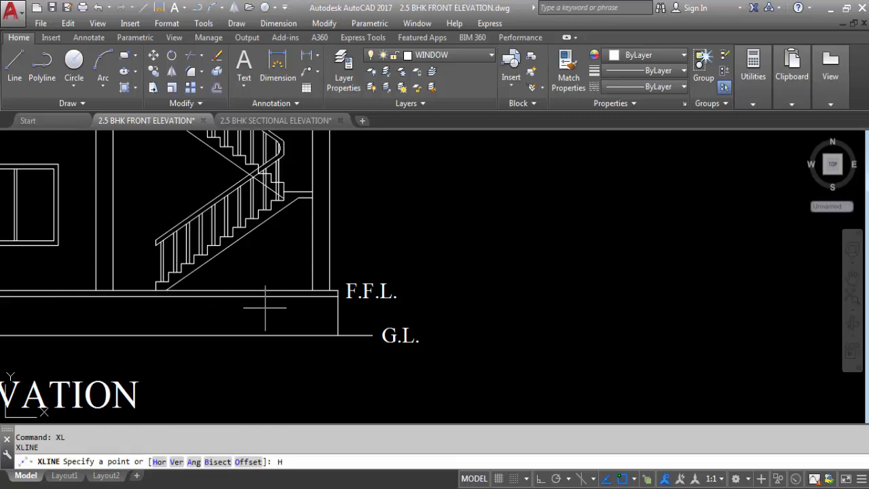
type("H")
key("Return")
scroll(150, 284, "up", 3)
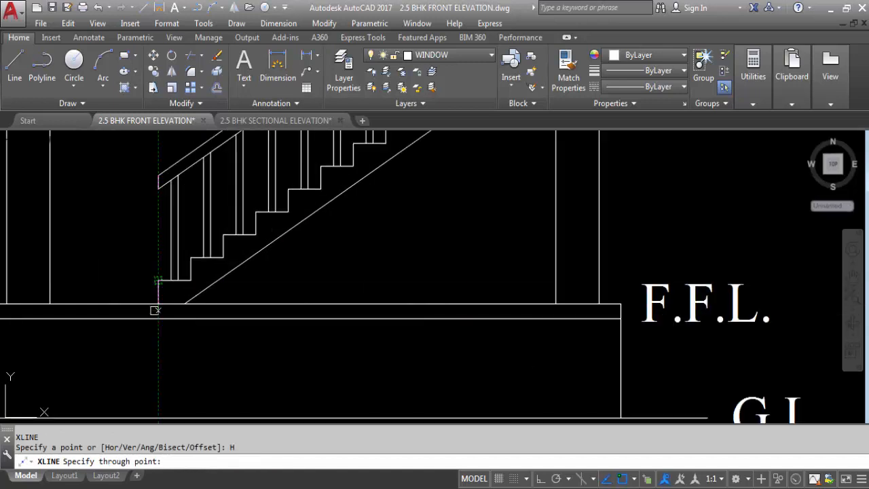
left_click(158, 281)
left_click(223, 257)
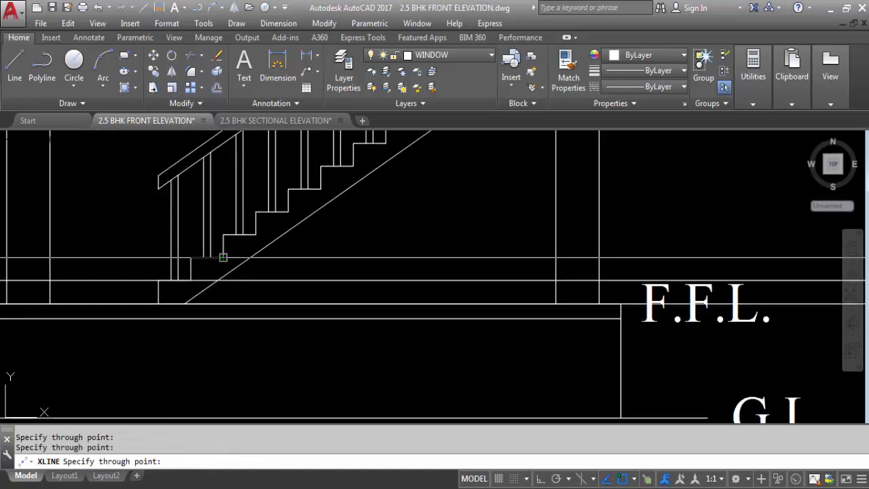
left_click(256, 235)
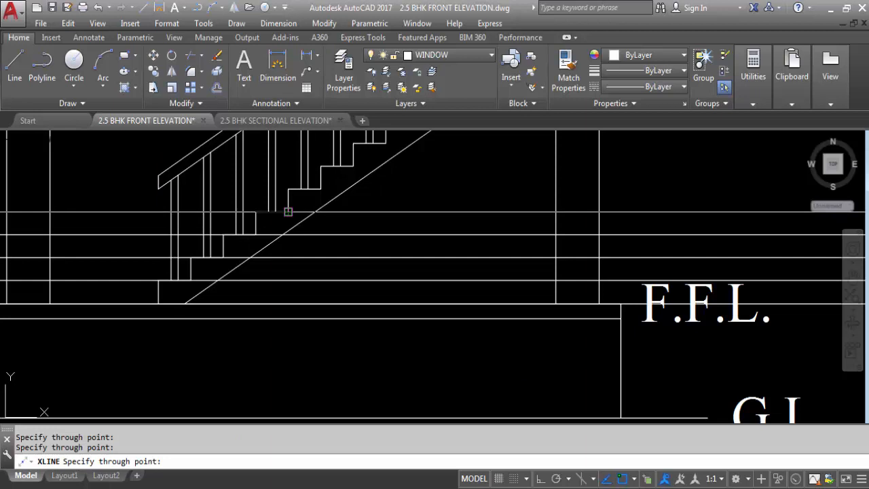
left_click(288, 212)
left_click(320, 189)
left_click(320, 165)
scroll(326, 297, "down", 4)
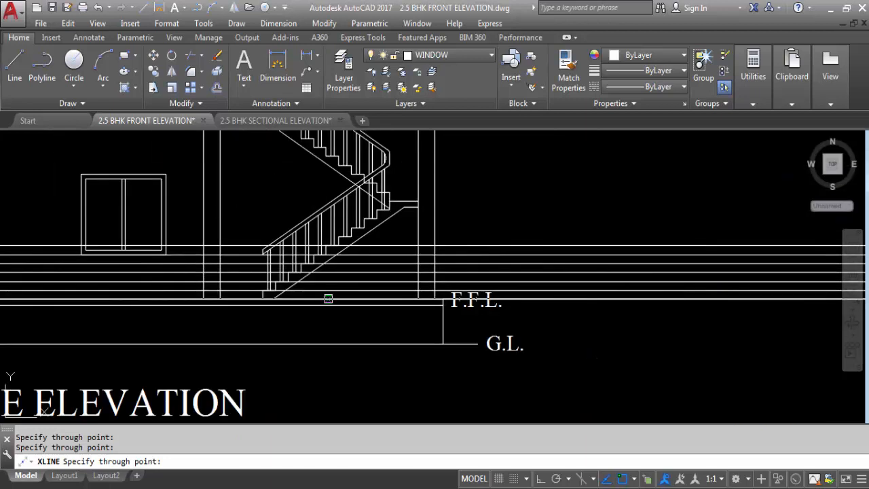
scroll(328, 299, "up", 4)
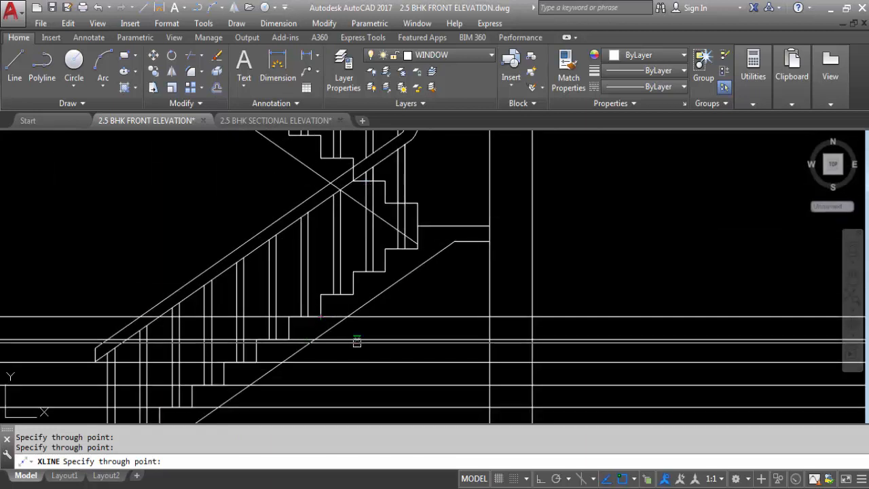
left_click(354, 294)
left_click(386, 271)
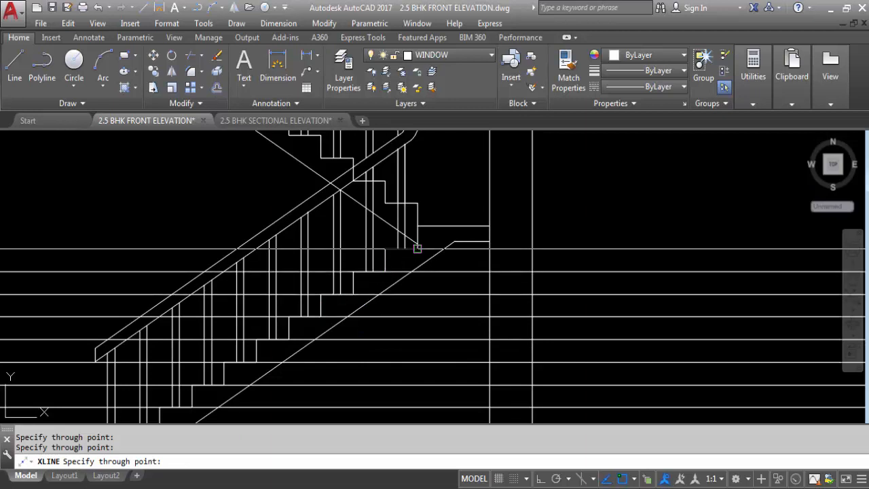
left_click(417, 249)
left_click(418, 226)
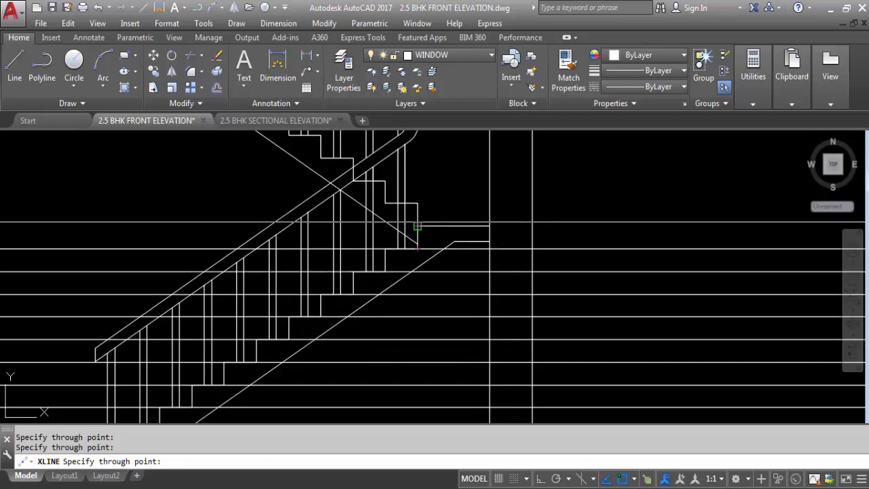
scroll(204, 241, "down", 5)
scroll(202, 246, "down", 3)
scroll(591, 257, "up", 3)
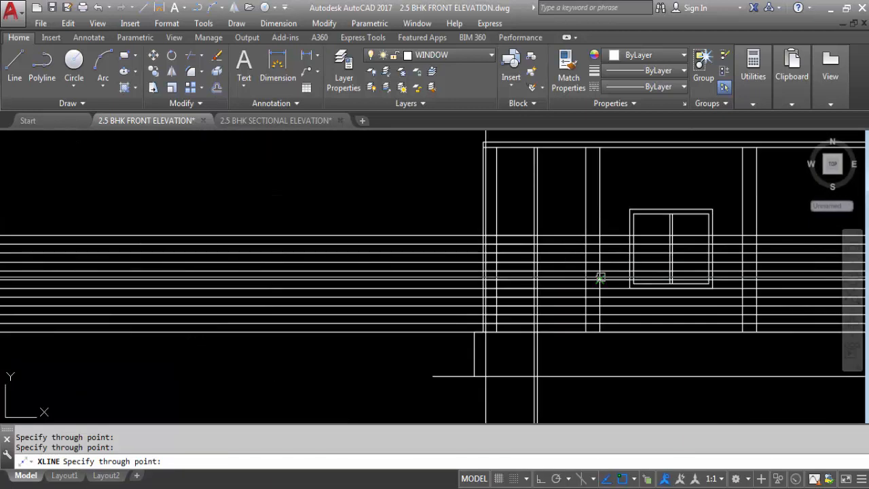
key("Escape")
- Erase all the horizontal construction lines that run across the new stair lines, keeping the short step lines
left_click(446, 235)
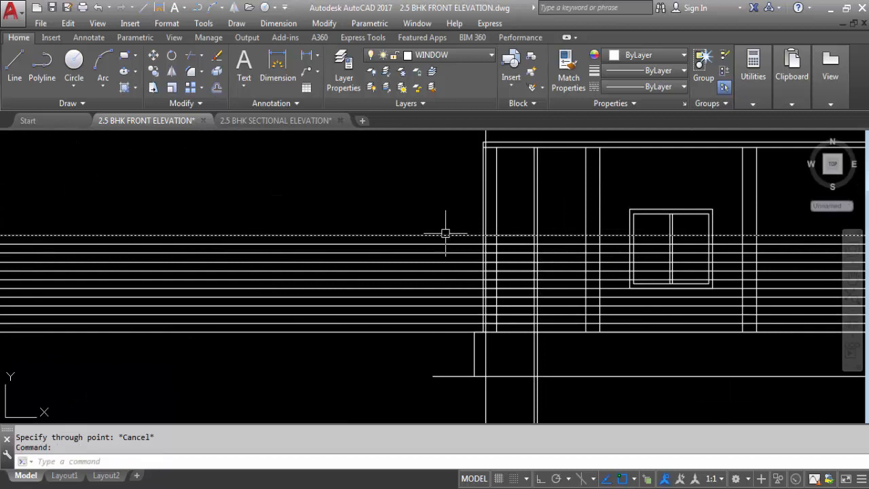
key("Delete")
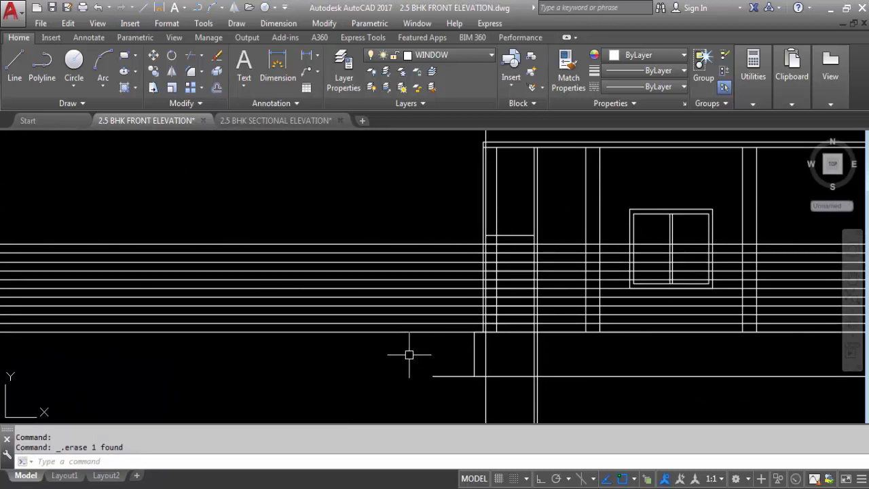
scroll(591, 257, "up", 2)
left_click(379, 222)
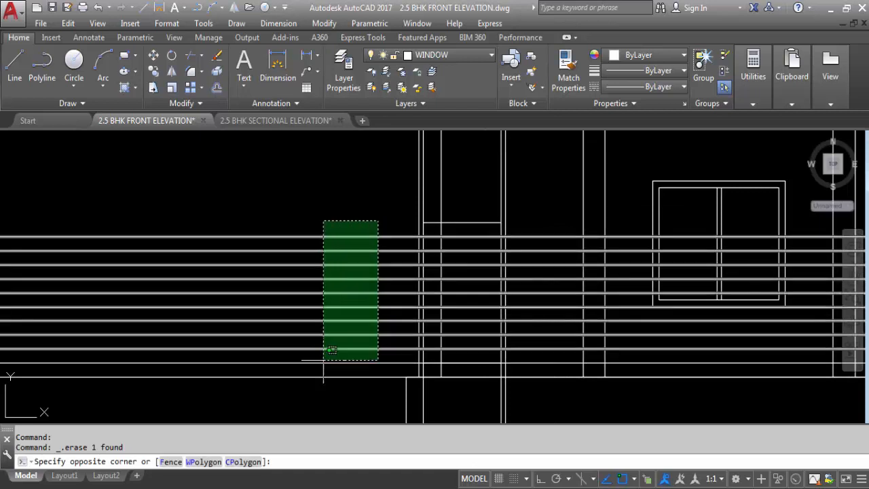
left_click(315, 392)
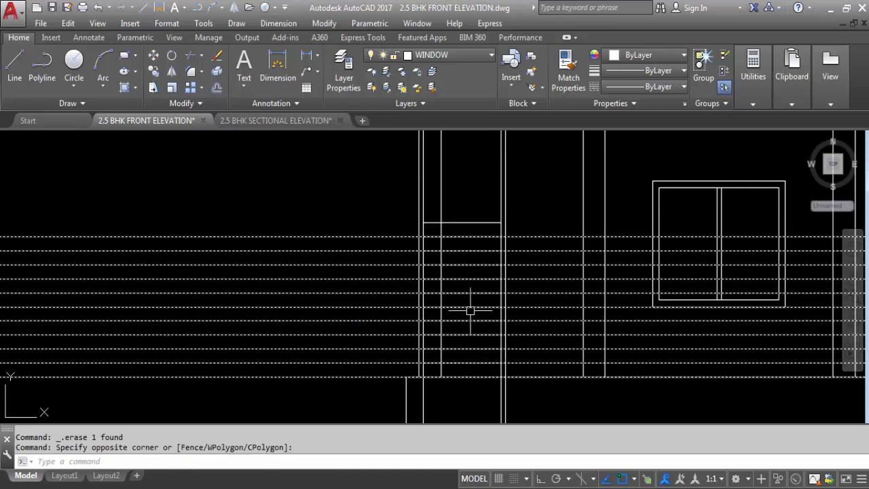
key("Delete")
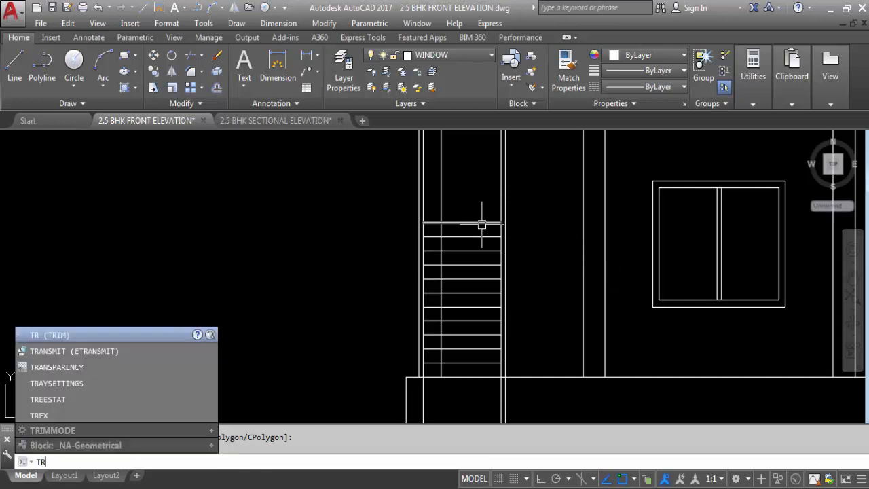
- Trim the lower stair flight's right edge line above its top step and below the plinth top
key("Return")
key("Return")
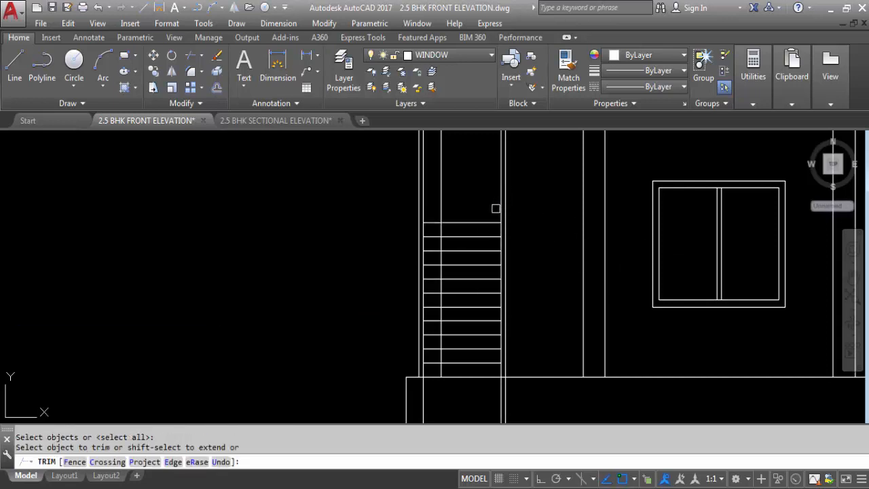
left_click(497, 202)
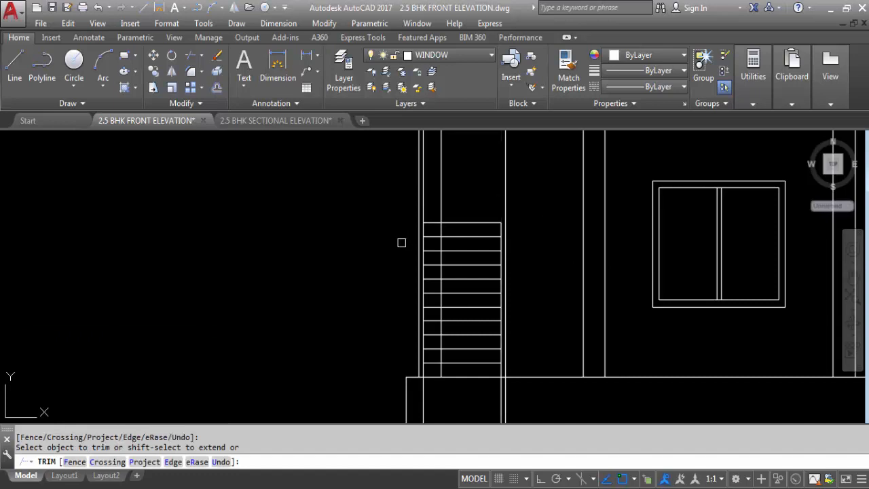
left_click(415, 242)
scroll(475, 252, "down", 4)
scroll(489, 298, "up", 6)
left_click(480, 341)
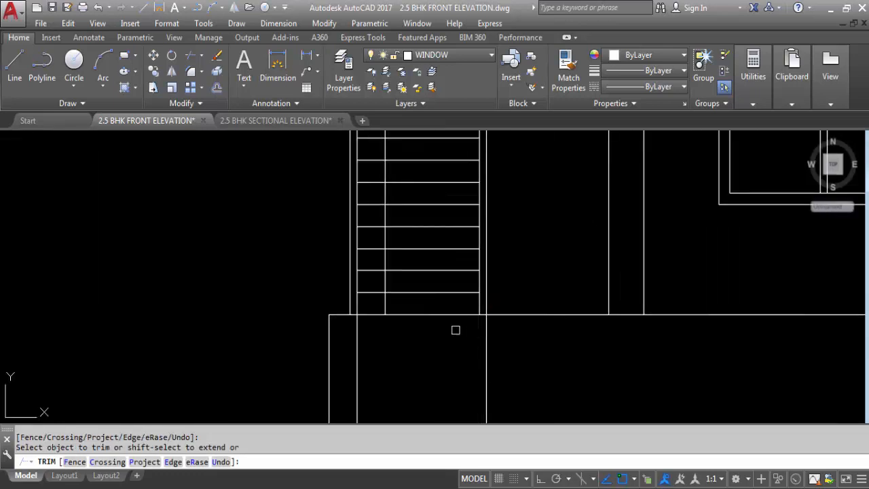
- Trim the lower stair flight's left edge line where it continues above the top step
scroll(460, 326, "down", 3)
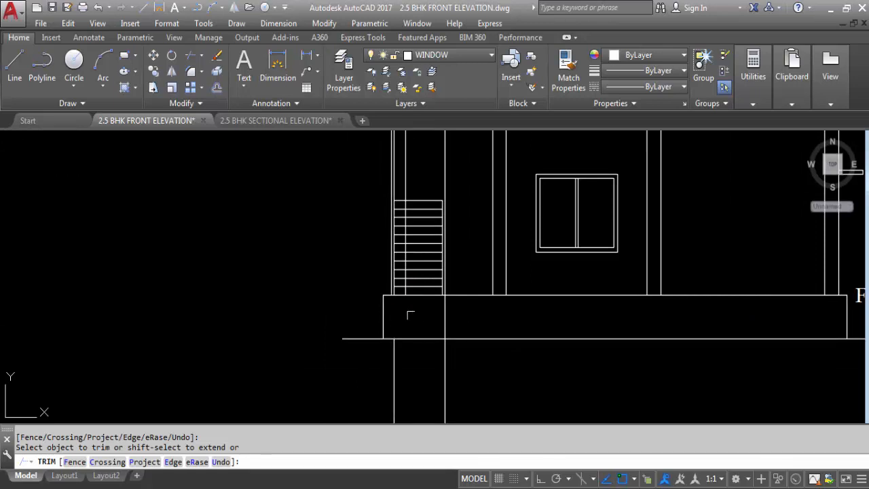
scroll(409, 312, "down", 2)
scroll(409, 231, "up", 4)
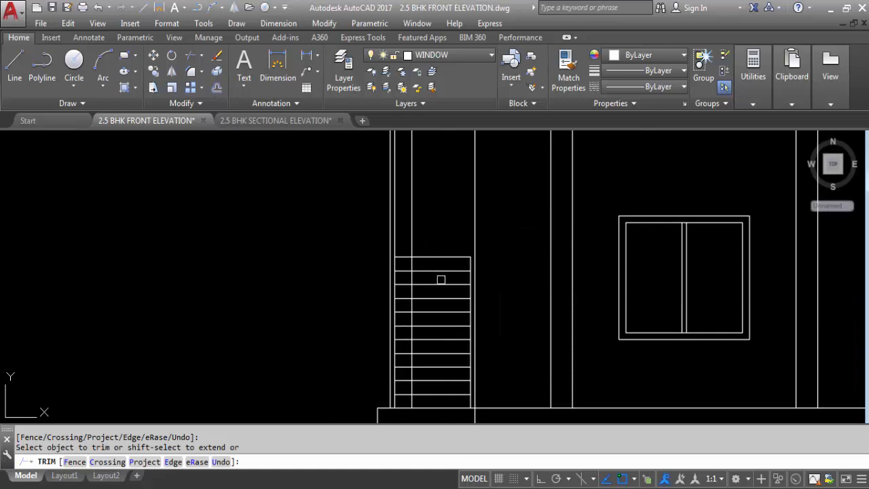
left_click(441, 279)
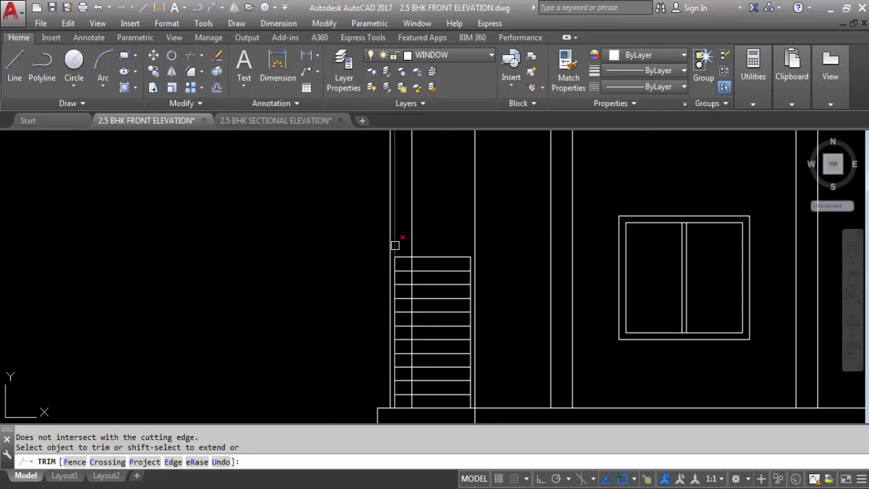
left_click(434, 266)
scroll(438, 271, "down", 2)
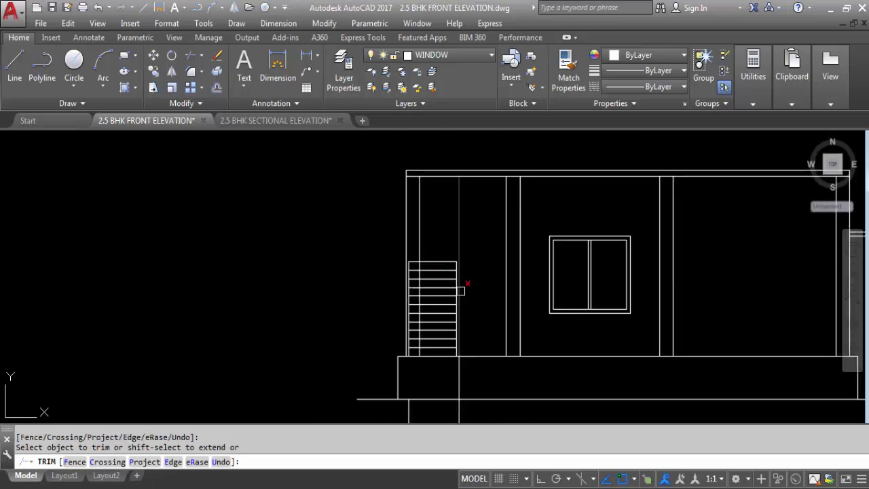
key("Escape")
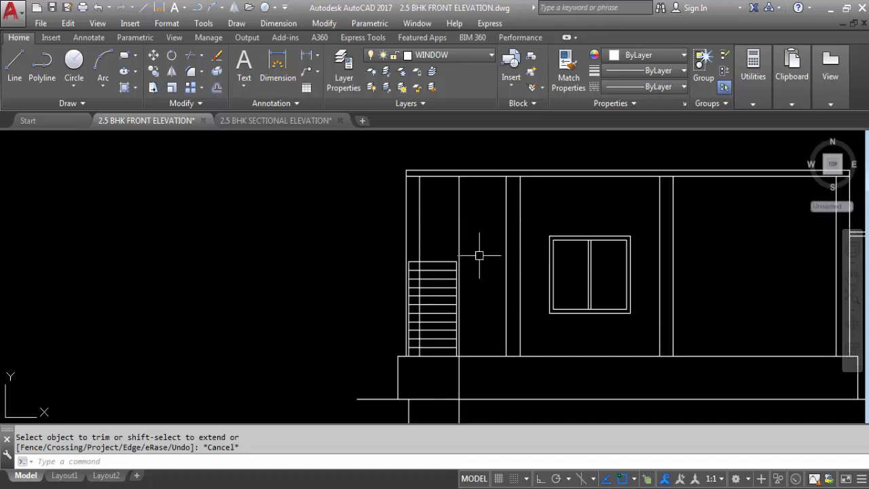
- Extend the lower flight's top step line to the near edge of the column beside the stairs
scroll(476, 266, "up", 4)
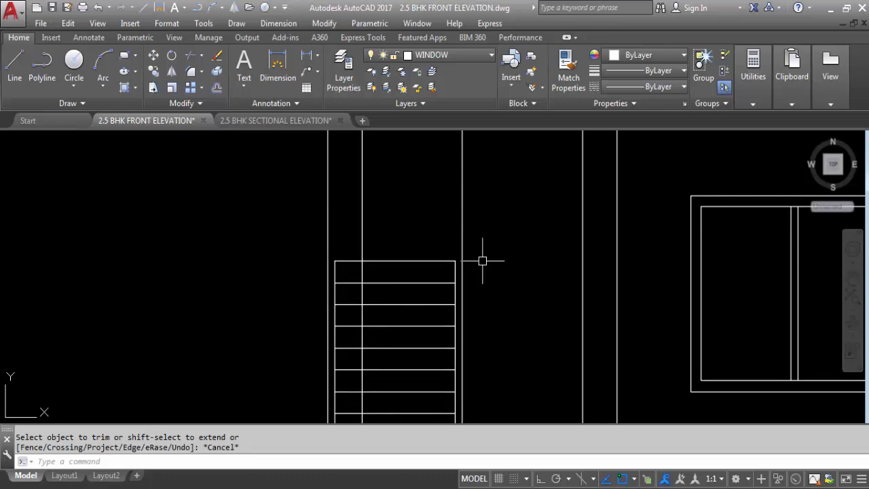
key("Return")
left_click(582, 260)
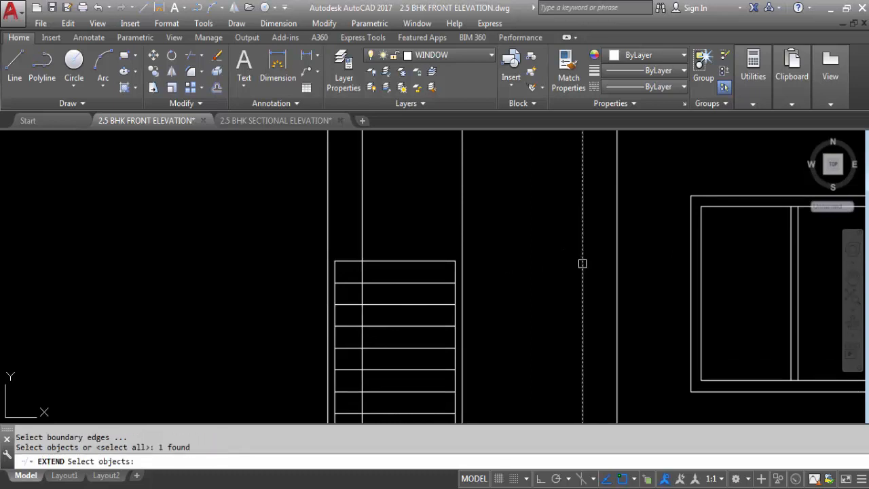
key("Return")
left_click(425, 261)
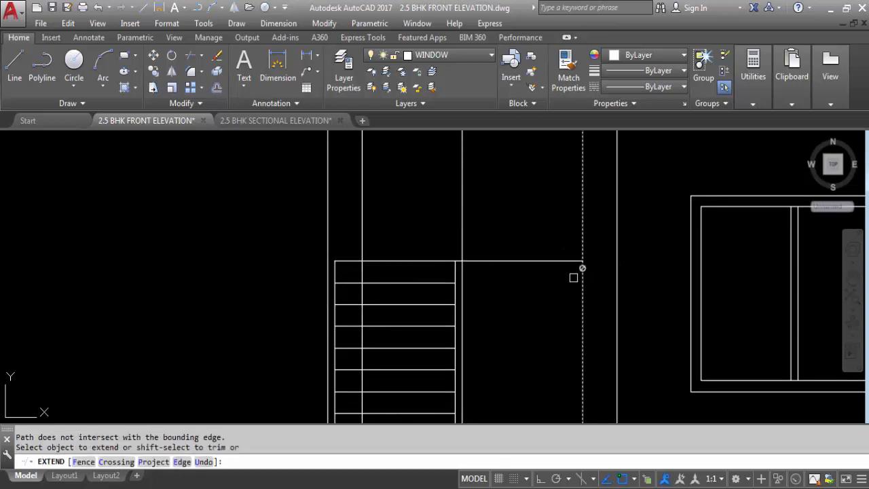
key("Escape")
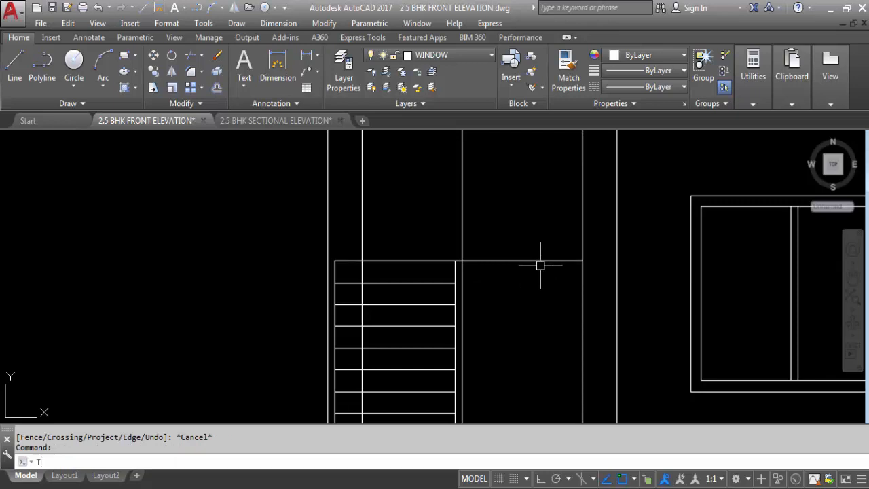
- Trim the extended top step line within the narrow gap between the two stair flights
key("Return")
key("Return")
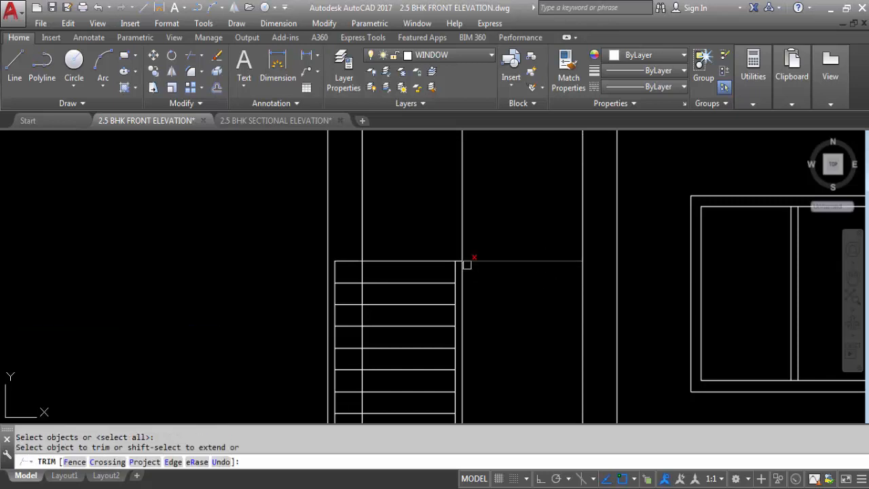
scroll(448, 260, "up", 4)
key("Escape")
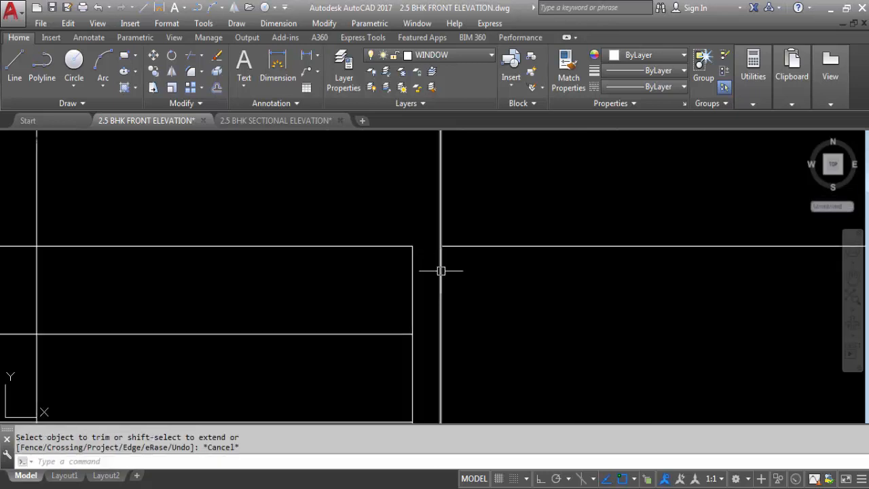
- Draw a short line across the gap between the flights, joining the ends of the two top step lines
type("L")
key("Return")
left_click(412, 246)
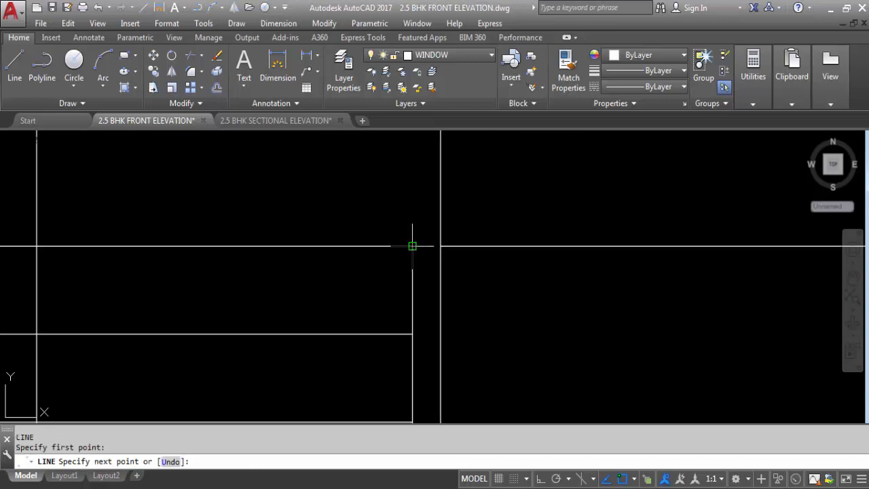
left_click(441, 246)
key("Escape")
scroll(482, 301, "down", 5)
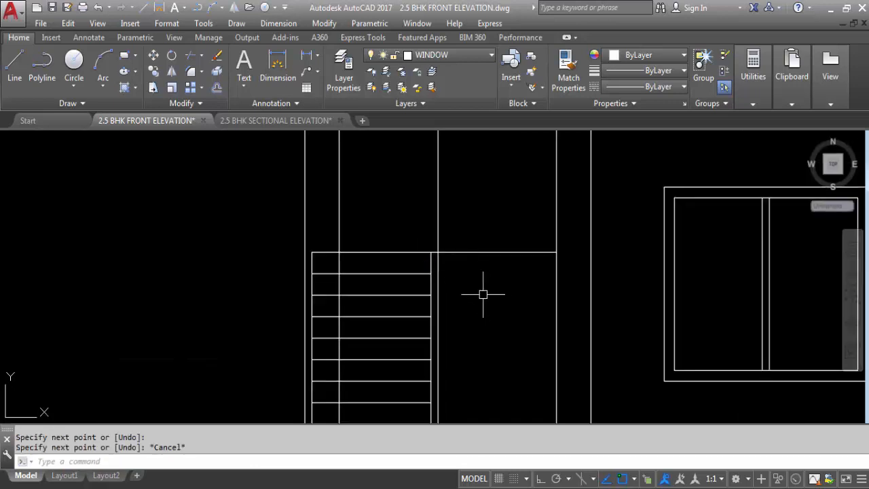
- Offset the landing line beside the lower flight upward at 6-inch spacing, each from the previous copy, to make ten step lines up to the roof slab
scroll(502, 285, "up", 3)
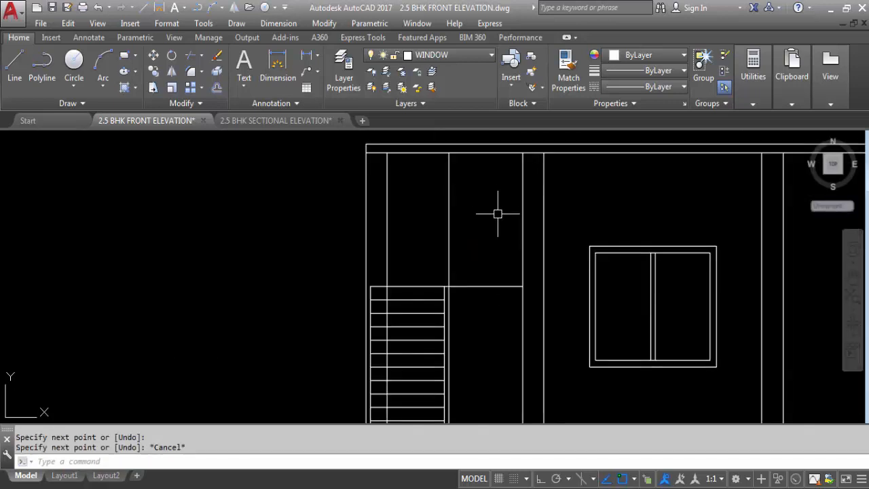
type("o")
key("Return")
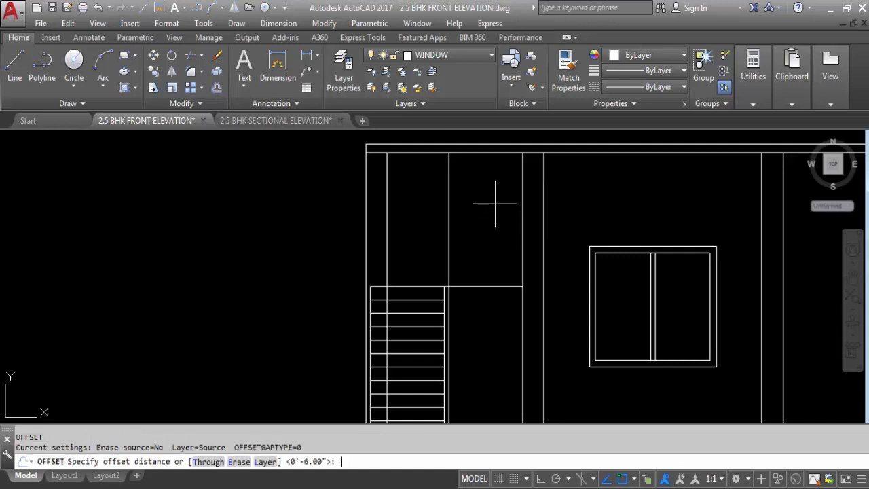
type("6")
key("Return")
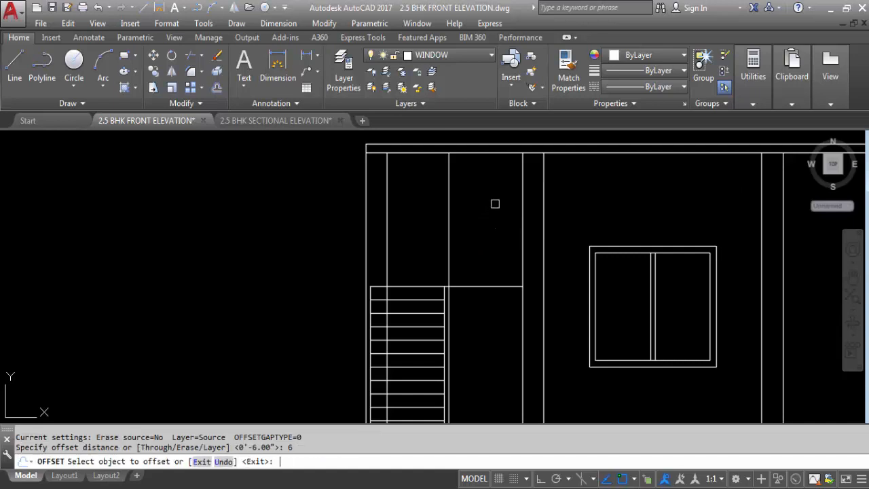
left_click(493, 285)
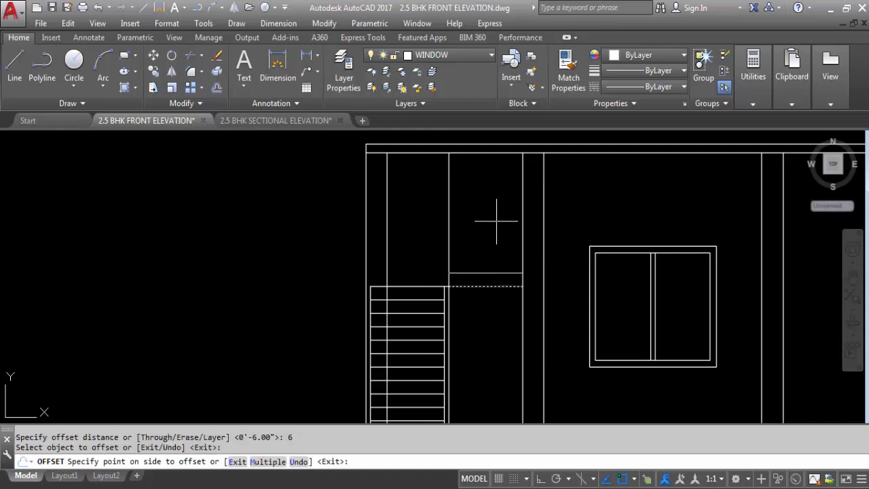
left_click(498, 220)
left_click(496, 272)
left_click(499, 196)
left_click(495, 258)
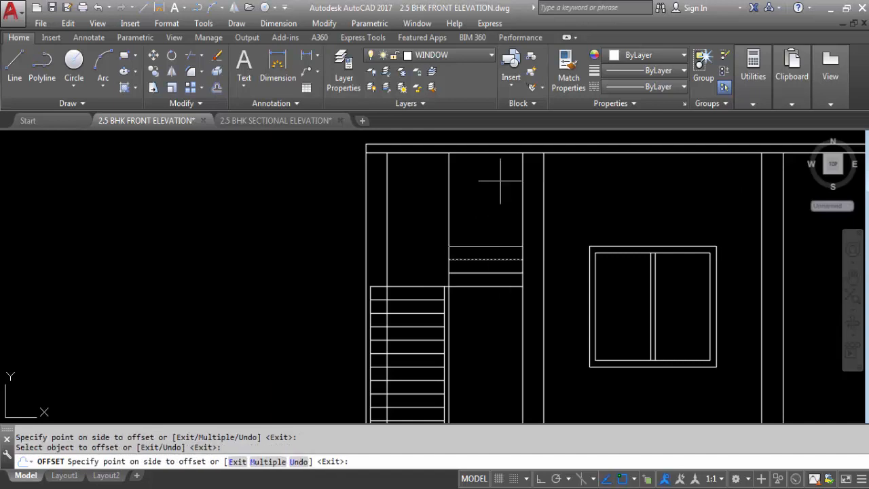
left_click(500, 208)
left_click(500, 246)
left_click(497, 216)
left_click(497, 232)
left_click(498, 180)
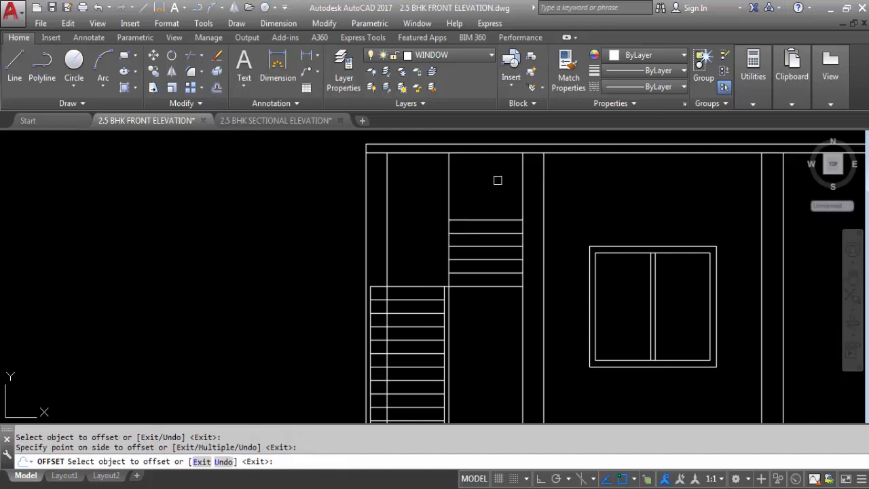
left_click(495, 220)
left_click(491, 165)
left_click(493, 206)
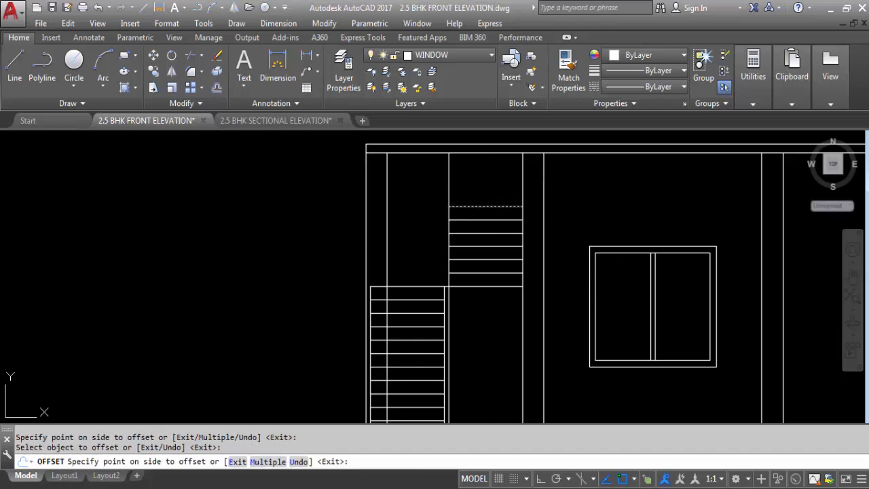
left_click(494, 176)
left_click(493, 193)
left_click(491, 161)
left_click(490, 179)
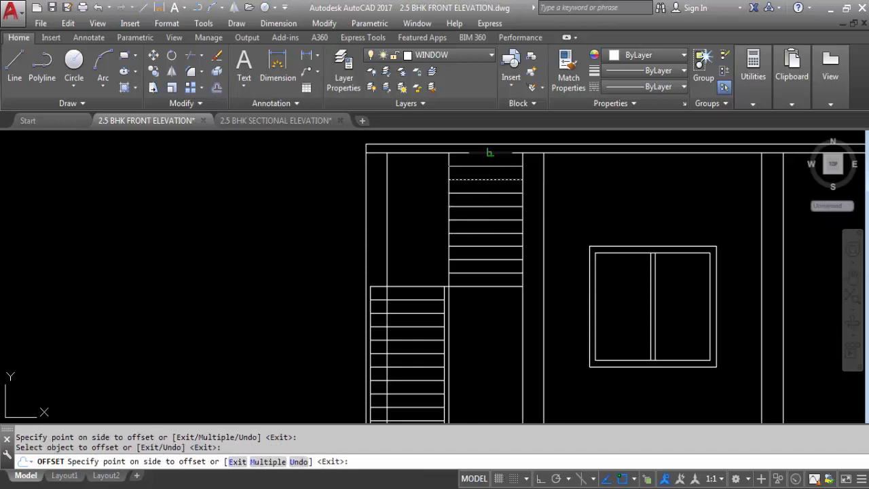
left_click(495, 151)
left_click(493, 166)
scroll(485, 144, "down", 3)
scroll(501, 155, "up", 3)
left_click(491, 159)
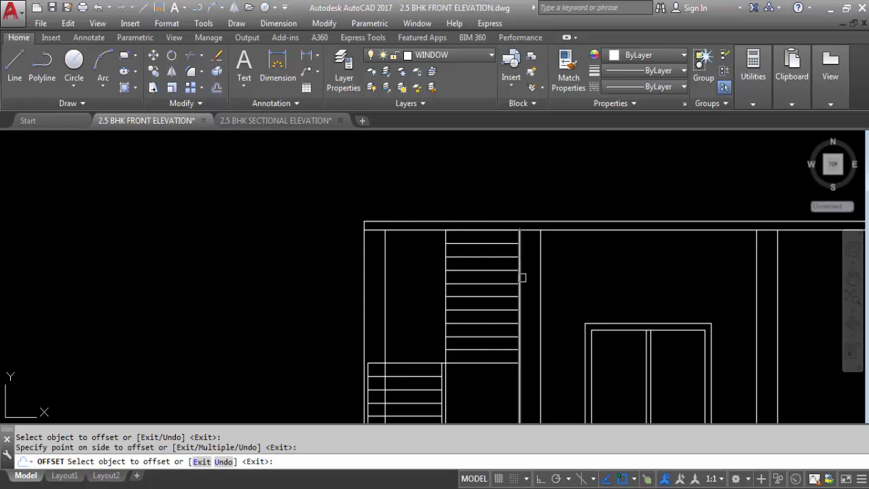
key("Escape")
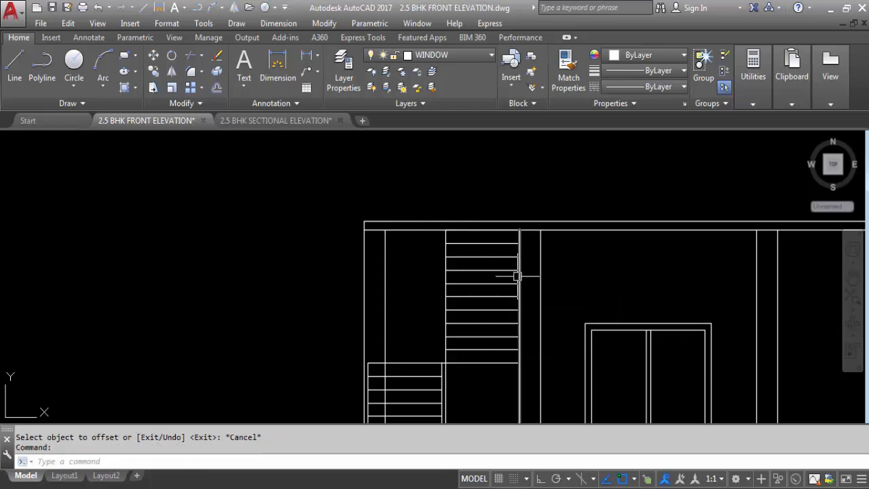
- Extend both vertical edge lines of the upper stair flight to the top line of the roof slab
type("E")
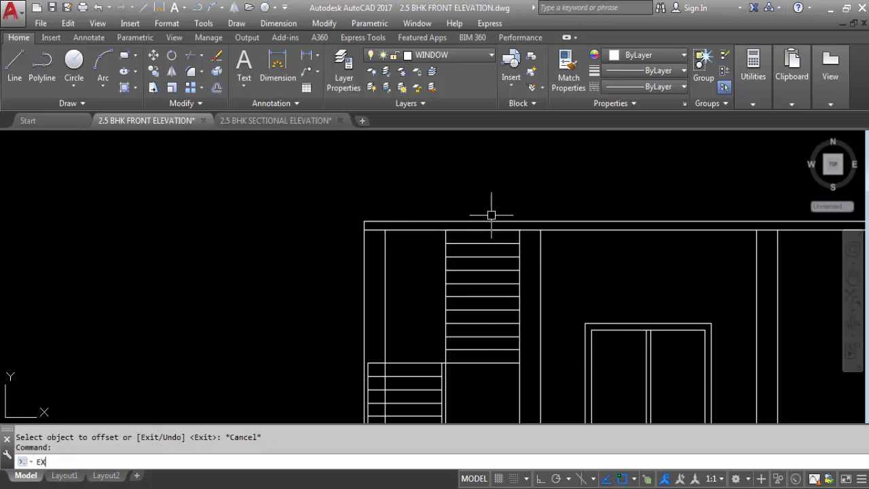
type("X")
key("Return")
left_click(485, 223)
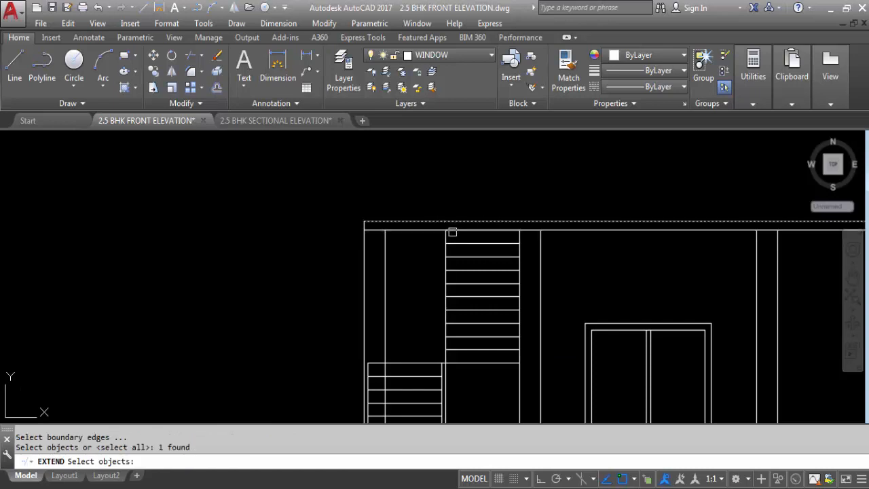
key("Return")
left_click(439, 233)
scroll(438, 235, "up", 2)
left_click(454, 239)
left_click(439, 233)
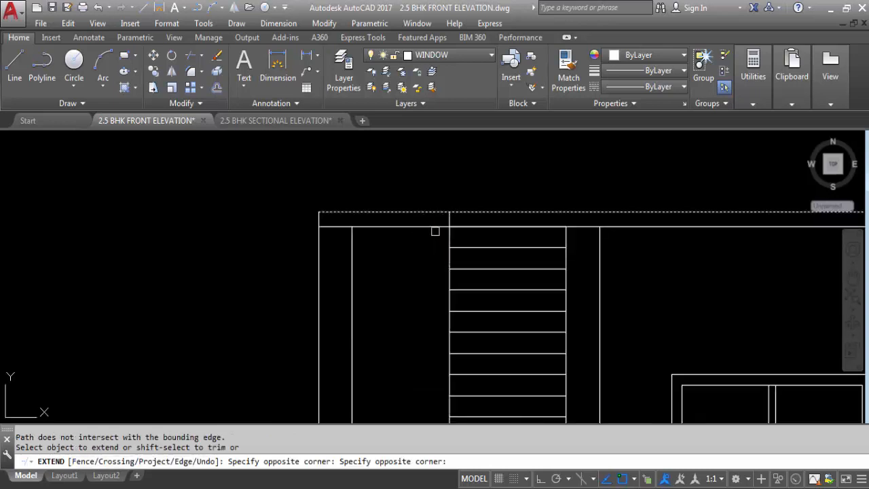
left_click(566, 246)
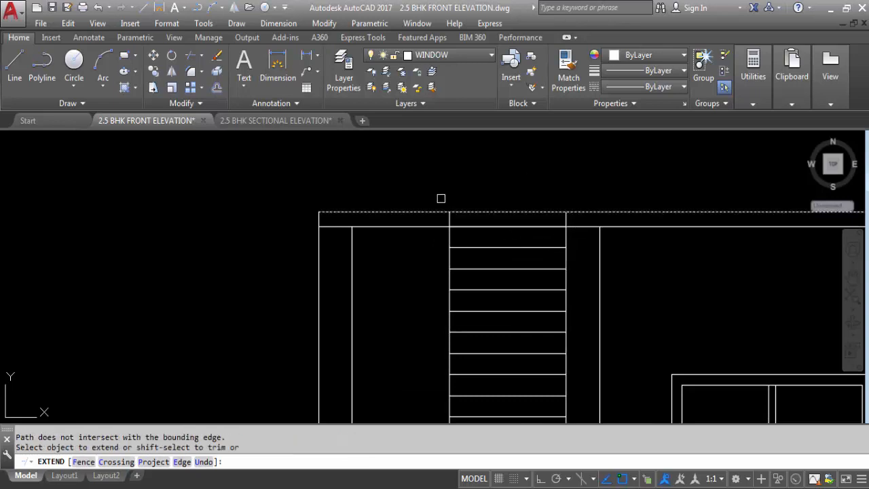
key("Escape")
- Trim the roof slab's top and bottom lines between the outer column and the upper flight, keeping the bottom segment over the column
scroll(445, 203, "down", 2)
scroll(557, 244, "up", 2)
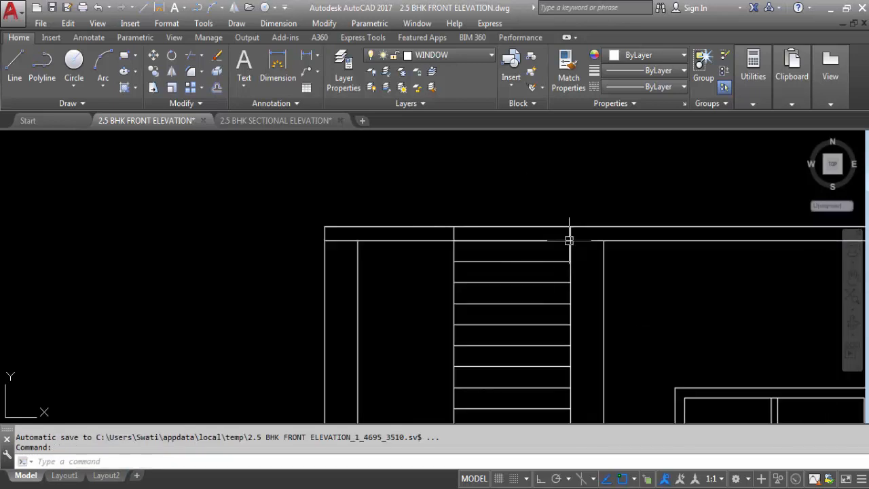
left_click(512, 241)
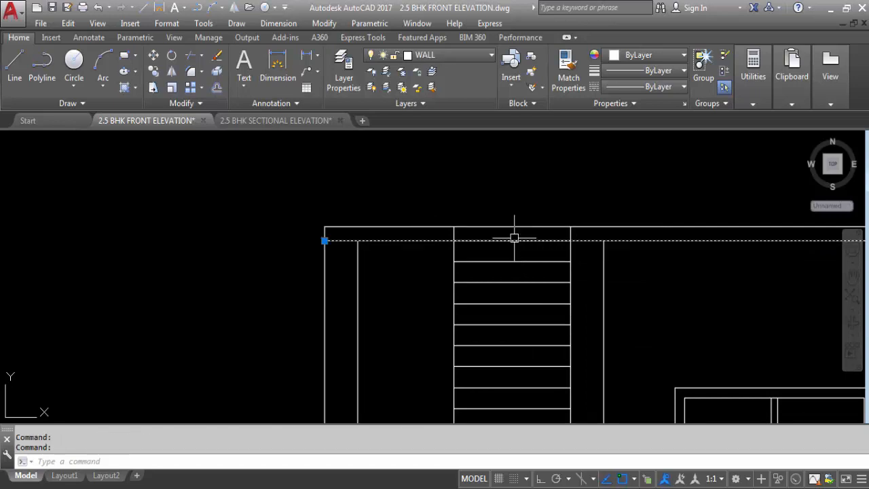
key("Escape")
type("tr")
key("Return")
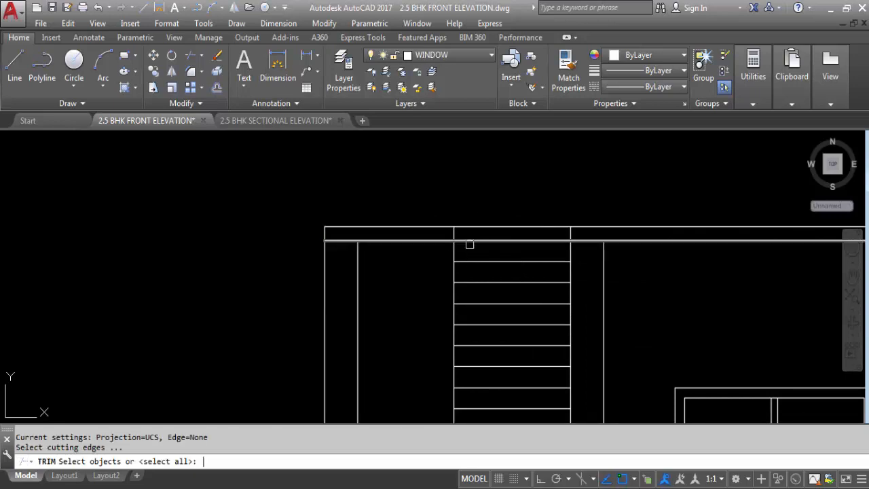
key("Return")
left_click(425, 212)
left_click(408, 277)
left_click(358, 238)
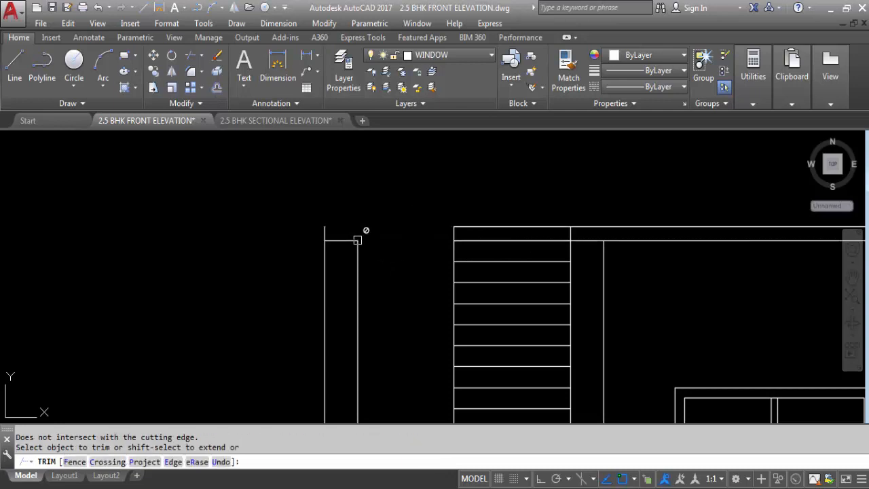
scroll(450, 227, "down", 2)
key("Escape")
scroll(529, 232, "up", 4)
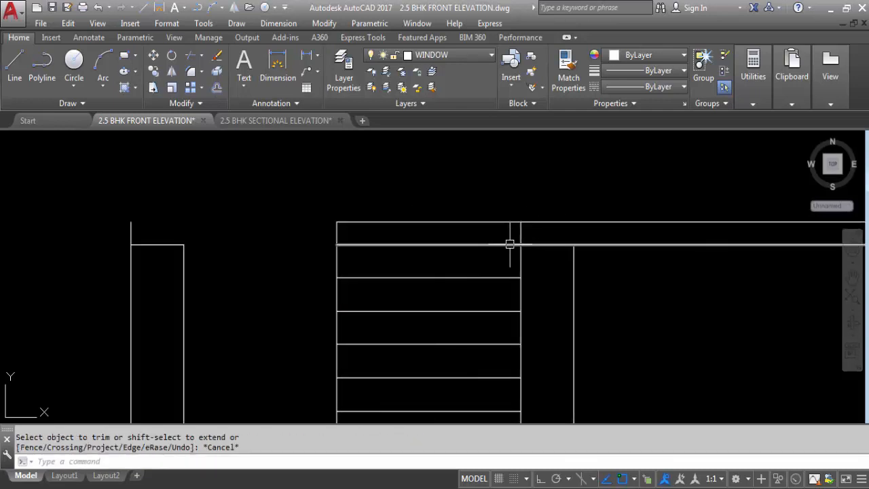
- Break the roof slab's top line over the upper flight, leaving a short gap up to the flight's inner edge line
left_click(513, 245)
key("Escape")
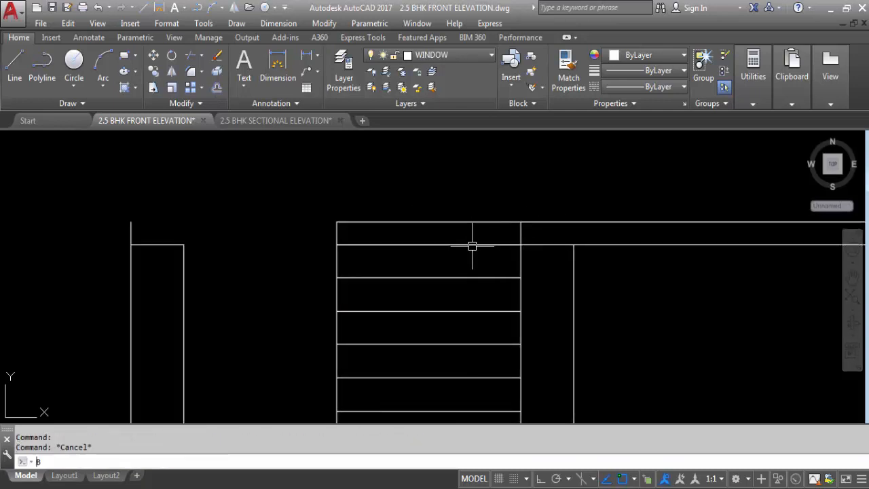
key("Return")
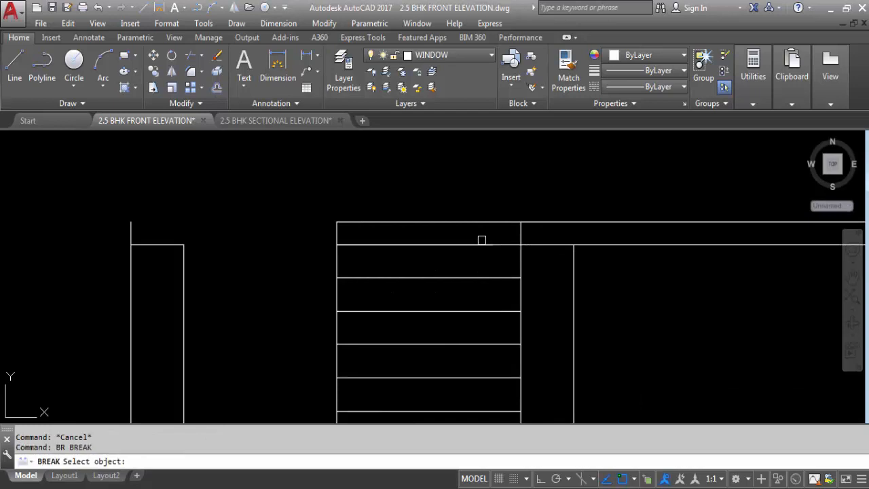
left_click(489, 222)
left_click(522, 229)
key("Escape")
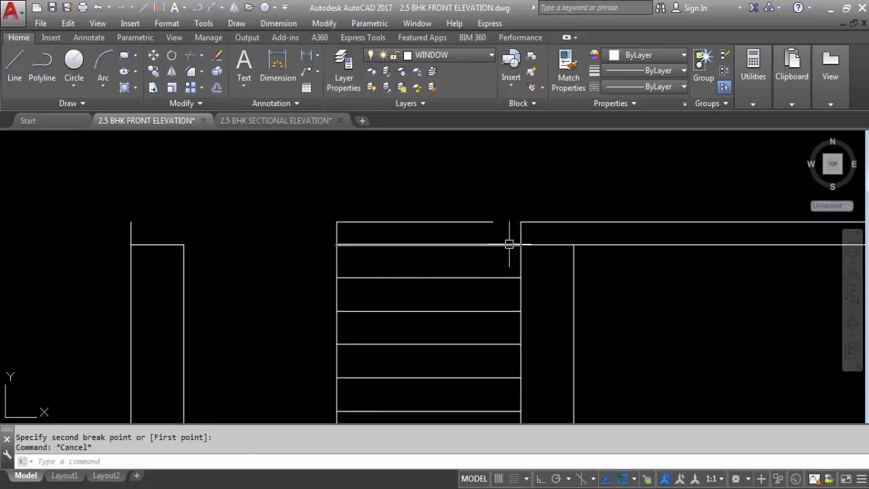
- Extend the slab top segment over the upper flight to the flight's inner edge line, closing the gap left by the break
left_click(510, 244)
key("Escape")
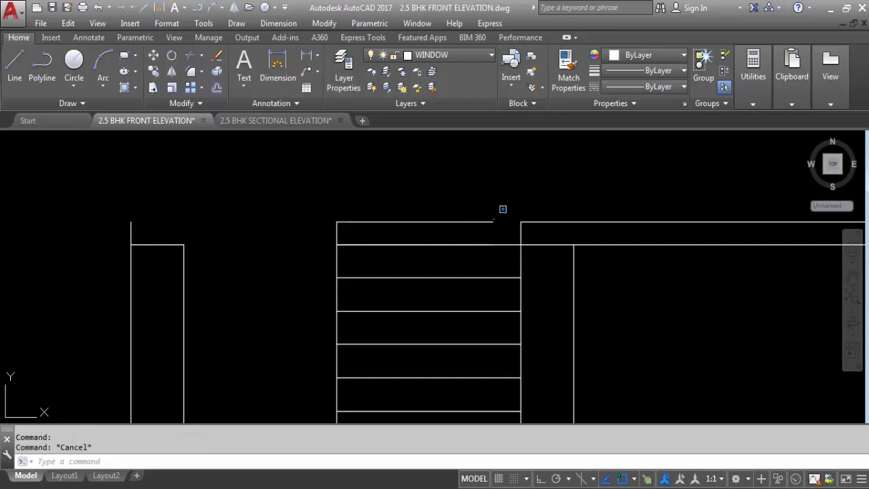
left_click(488, 222)
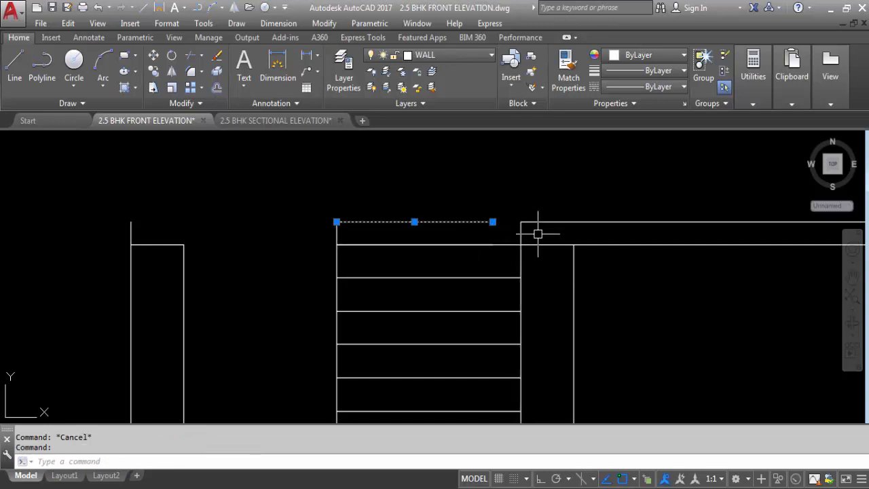
key("Escape")
type("EX")
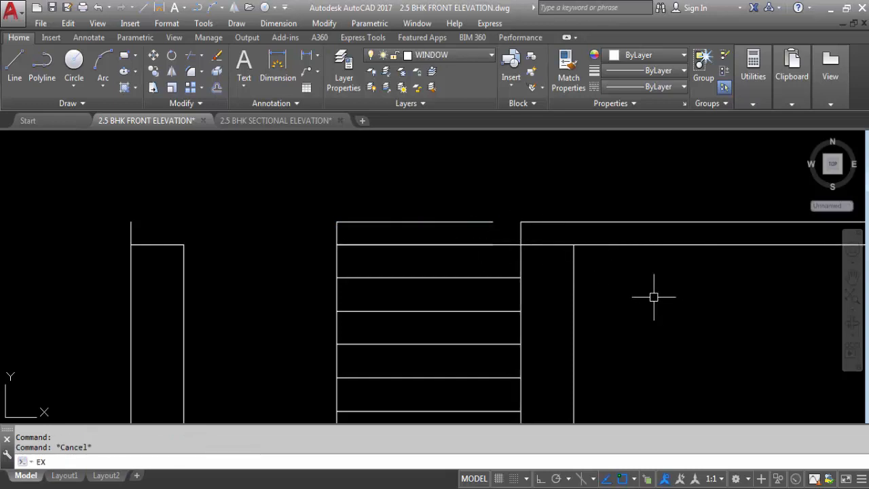
key("Return")
left_click(514, 231)
left_click(537, 251)
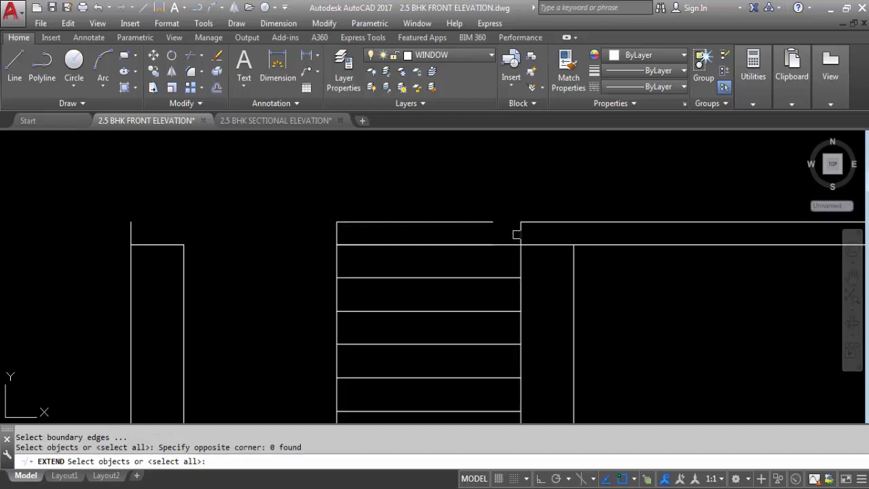
left_click(521, 234)
key("Return")
left_click(467, 222)
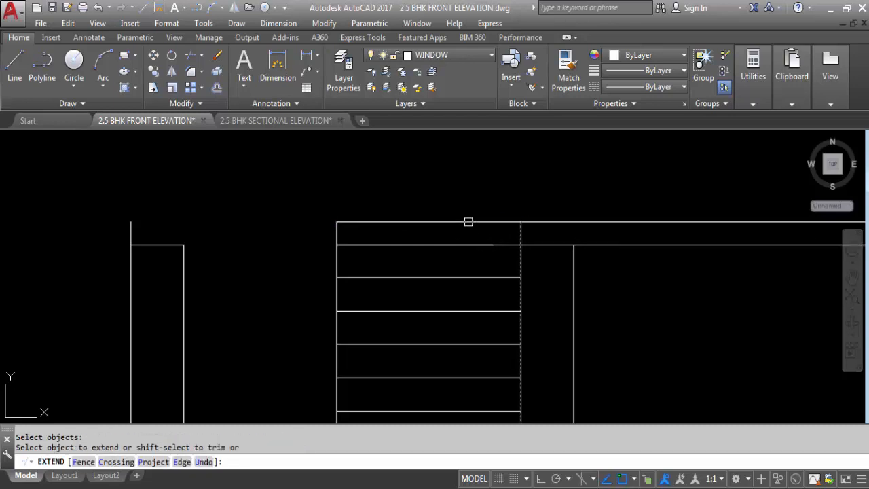
left_click(531, 243)
key("Escape")
- Examine the overlapping wall and stair lines along the roof slab's underside across the upper flight
left_click(467, 247)
left_click(468, 178)
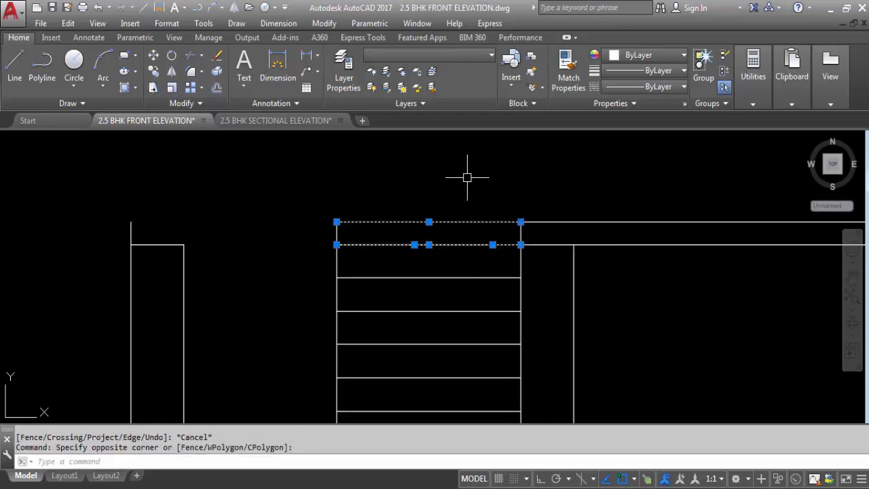
key("Escape")
left_click(455, 243)
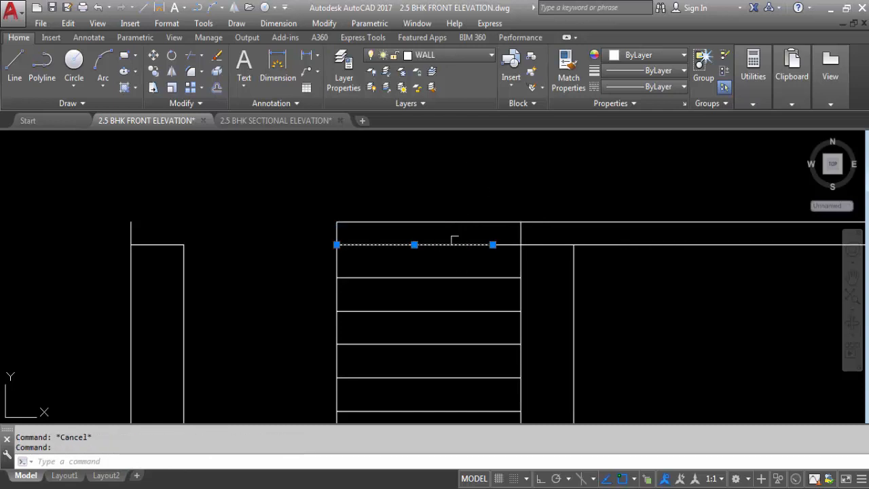
key("Escape")
left_click(510, 245)
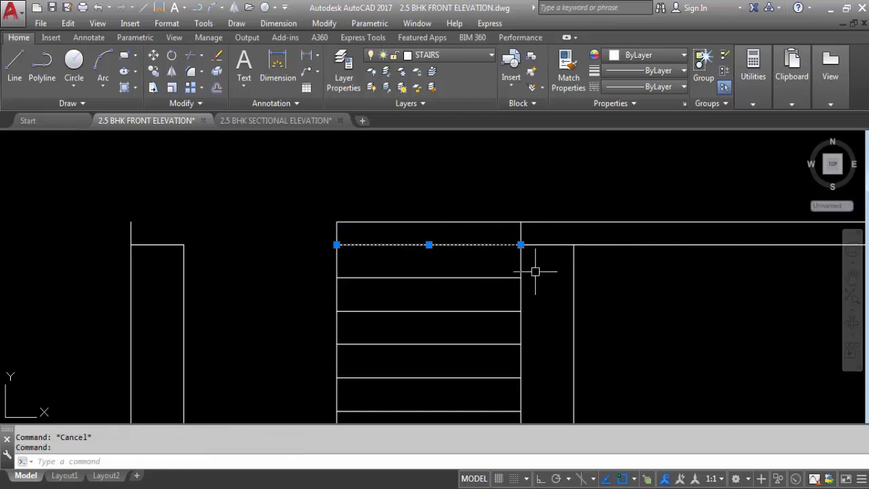
key("Escape")
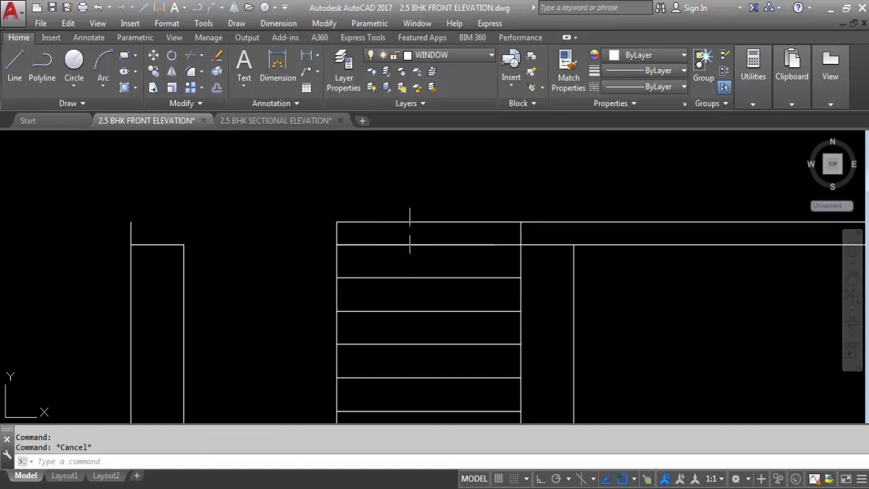
left_click(414, 237)
key("Escape")
left_click(503, 245)
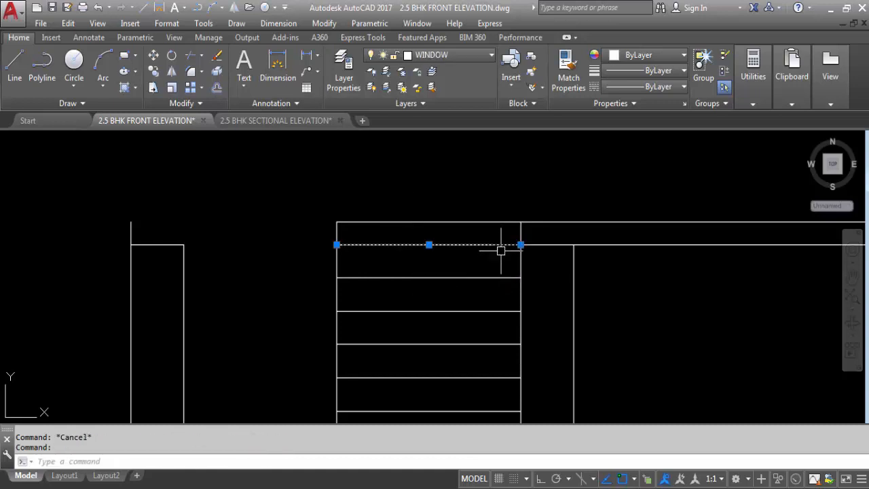
key("Escape")
left_click(548, 271)
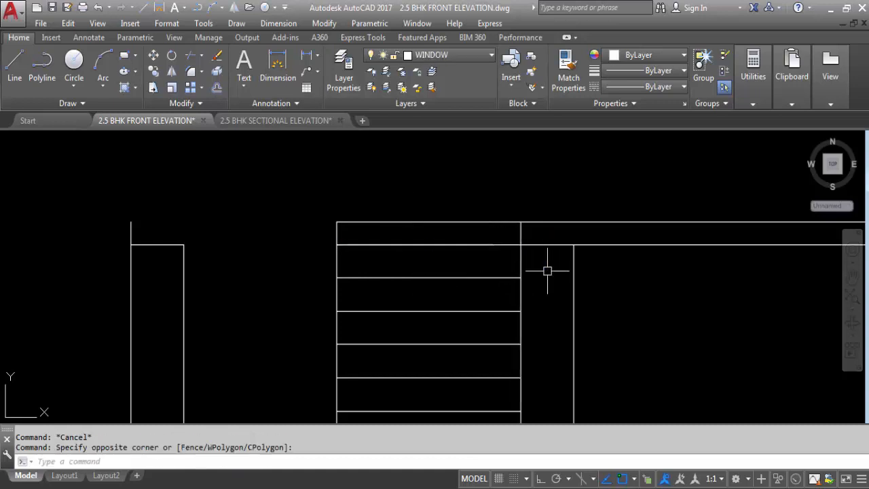
left_click(511, 247)
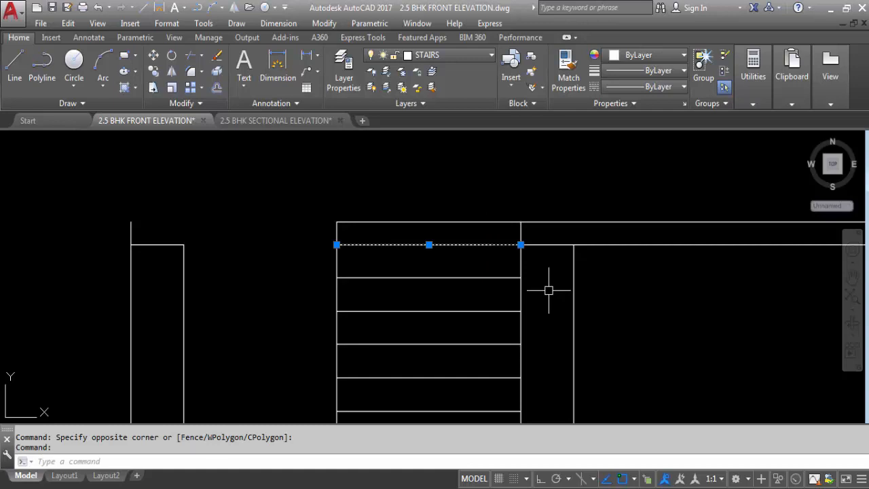
key("Escape")
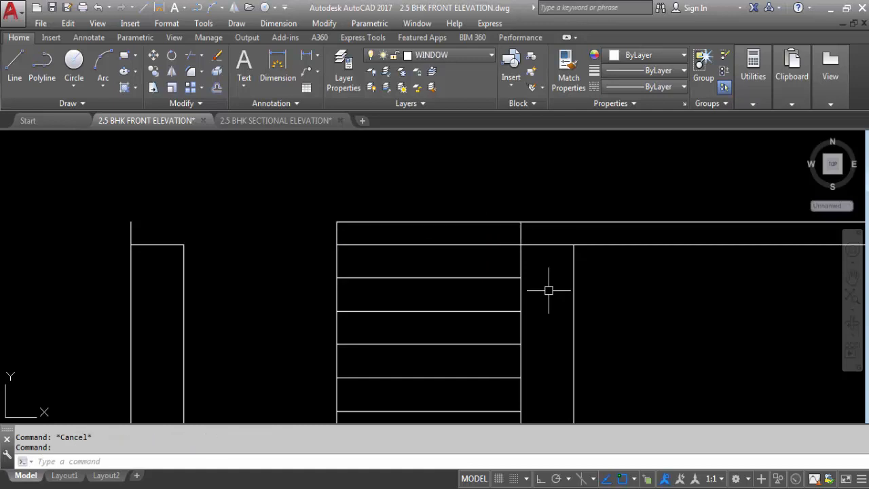
- Delete the outer vertical projection line running from the elevation's ground line down to the ground floor plan
scroll(471, 207, "down", 3)
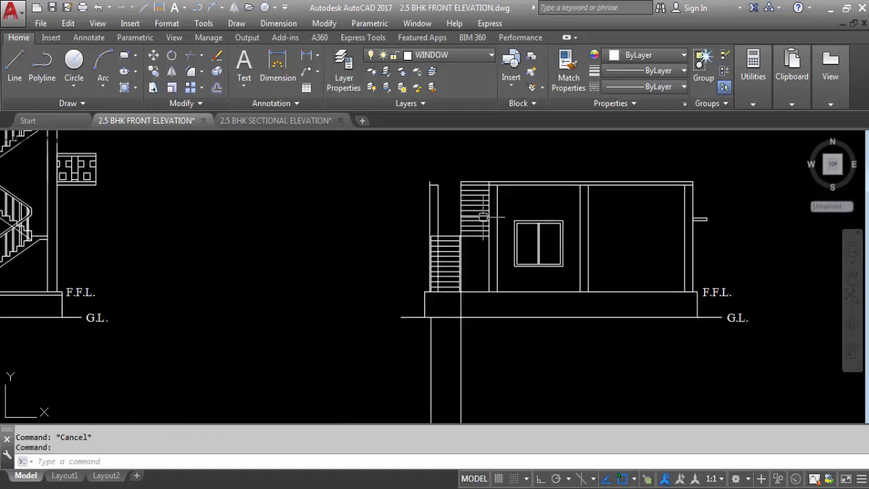
scroll(465, 238, "down", 2)
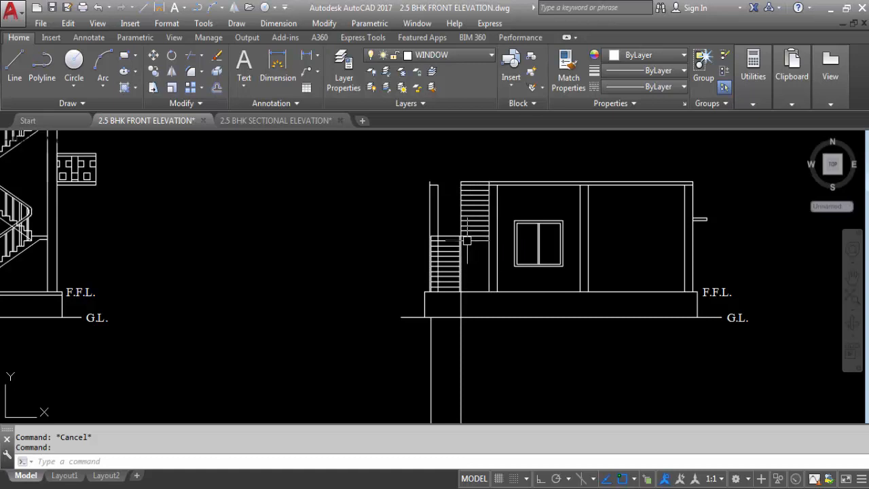
scroll(460, 244, "up", 2)
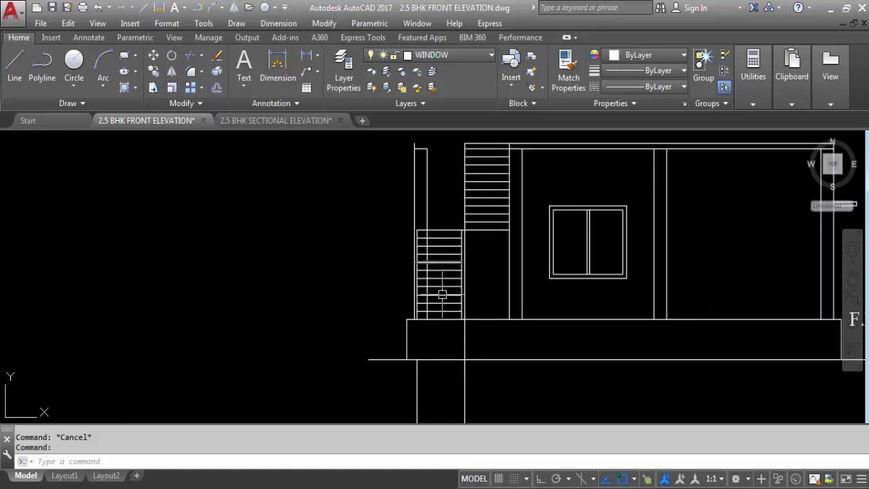
scroll(431, 228, "down", 2)
scroll(429, 222, "down", 4)
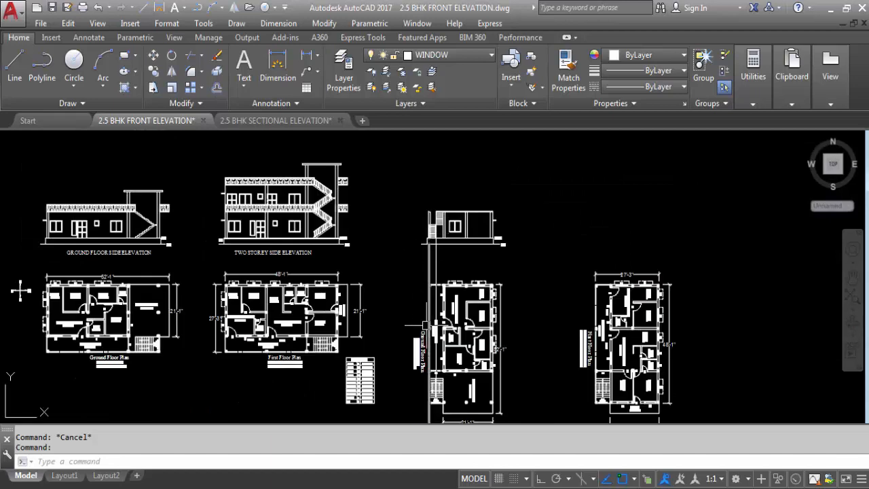
scroll(422, 391, "up", 3)
scroll(422, 391, "down", 1)
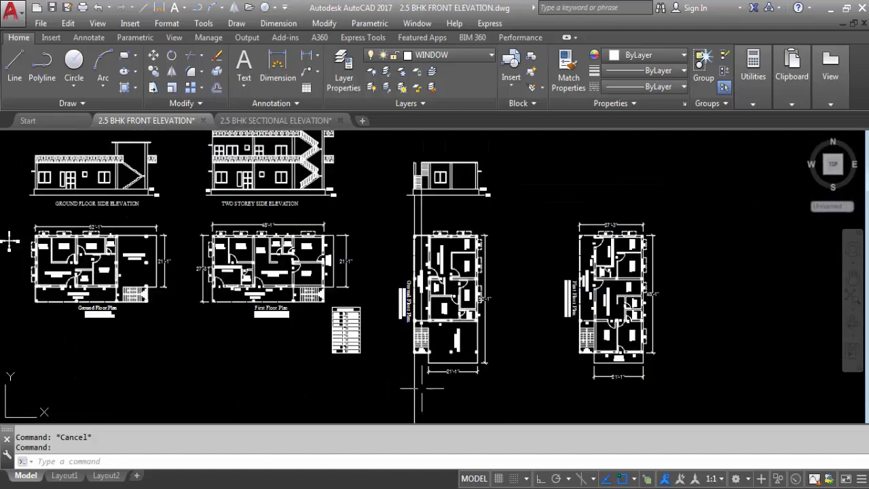
scroll(416, 192, "up", 3)
left_click(404, 222)
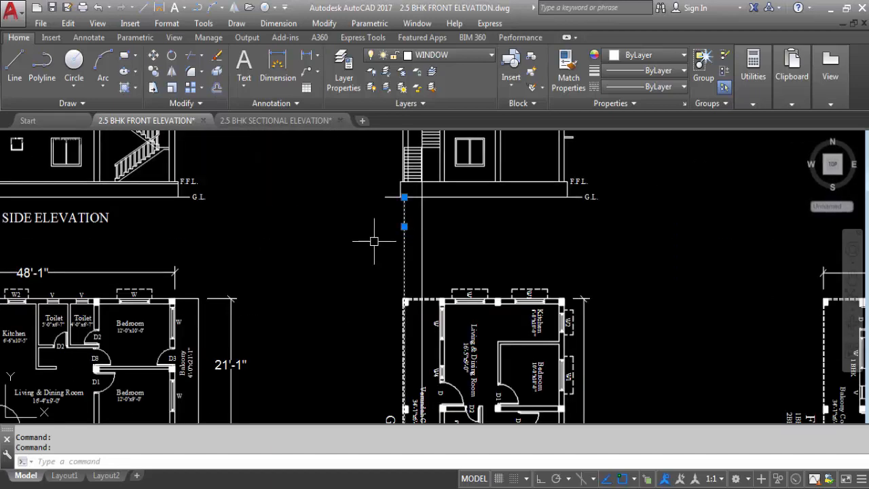
key("Delete")
- Trim away the remaining projection line beside the lower flight, clearing it below the upper flight and down through the floor plan
scroll(394, 312, "down", 4)
scroll(421, 390, "up", 4)
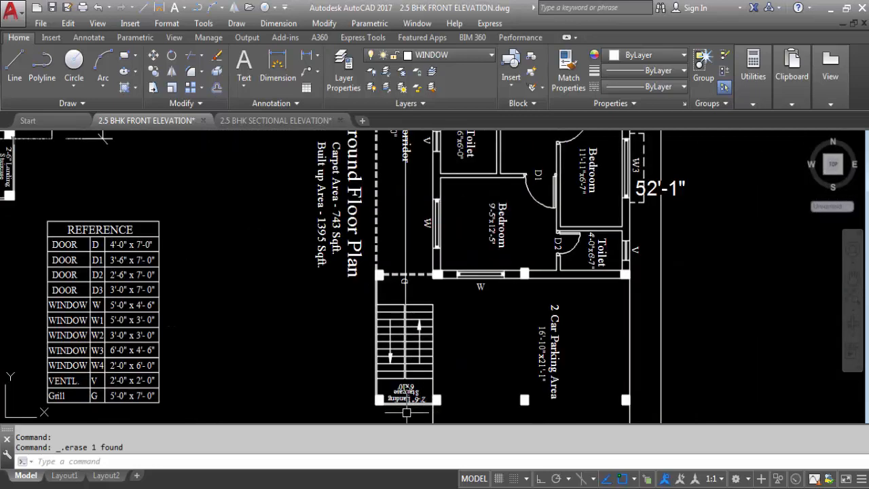
scroll(395, 410, "down", 4)
scroll(421, 224, "up", 5)
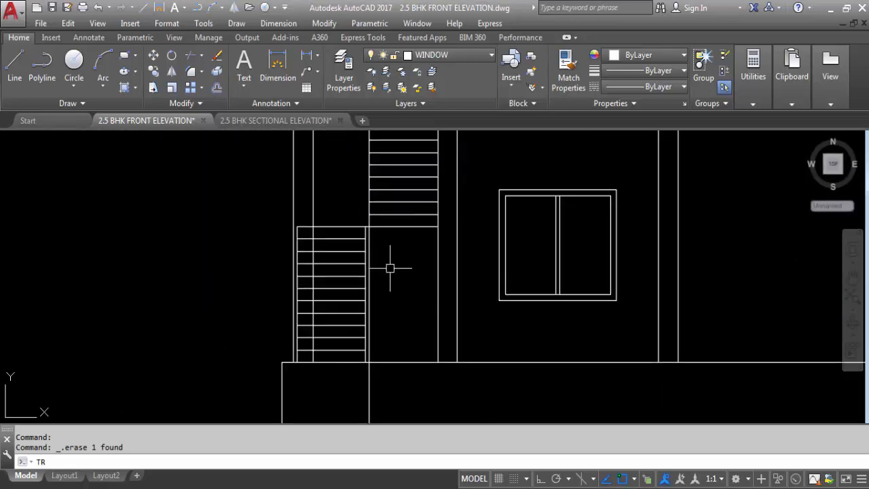
key("Return")
key("Return")
scroll(373, 233, "up", 4)
left_click(358, 233)
scroll(419, 191, "down", 6)
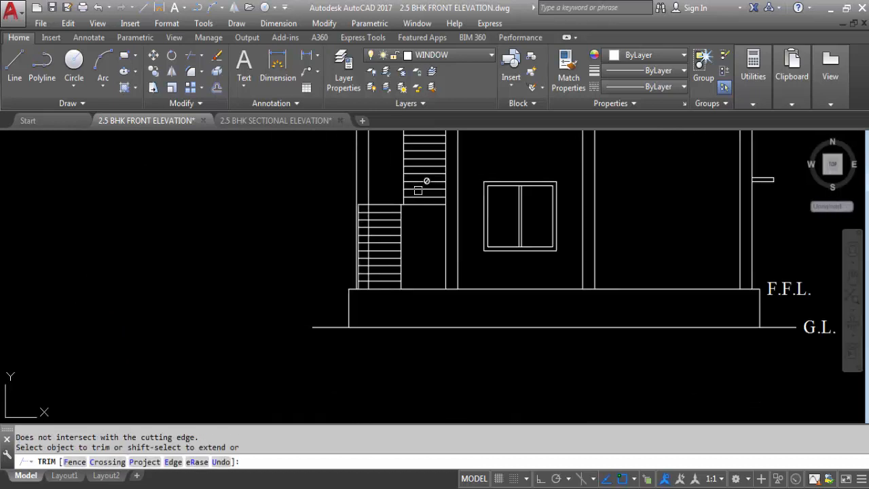
key("Escape")
- Change the linetype of the lower flight's bottom step line to DASHED
scroll(405, 186, "down", 5)
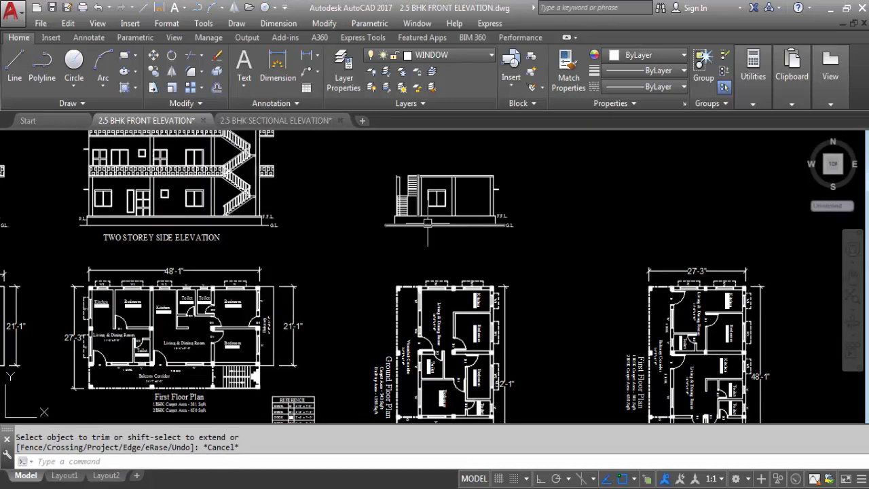
scroll(415, 407, "down", 3)
scroll(415, 407, "up", 8)
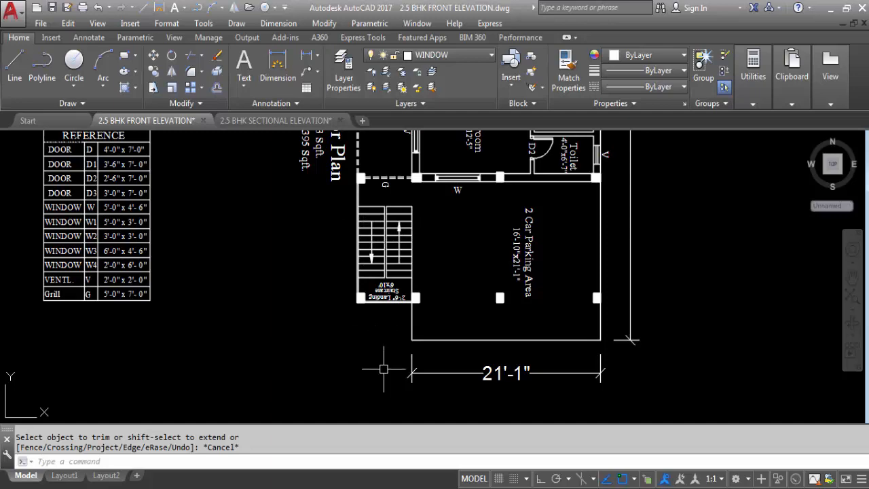
scroll(383, 368, "down", 5)
scroll(372, 205, "up", 8)
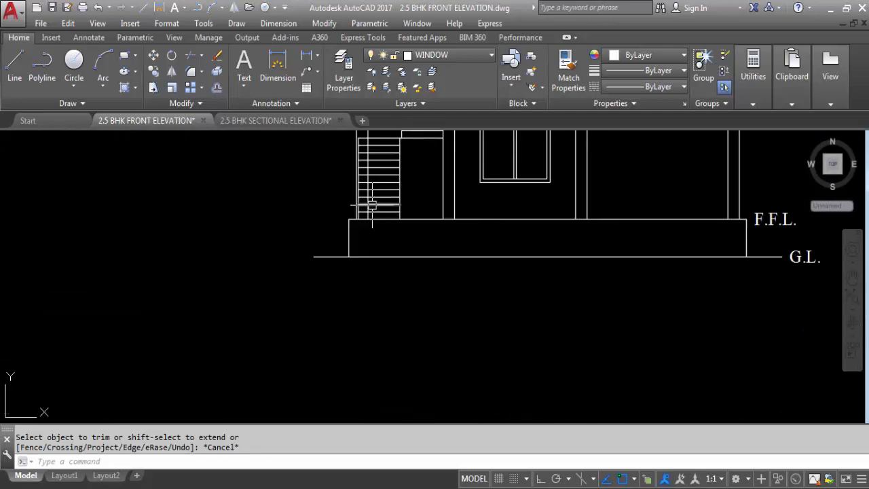
scroll(385, 208, "up", 2)
left_click(386, 234)
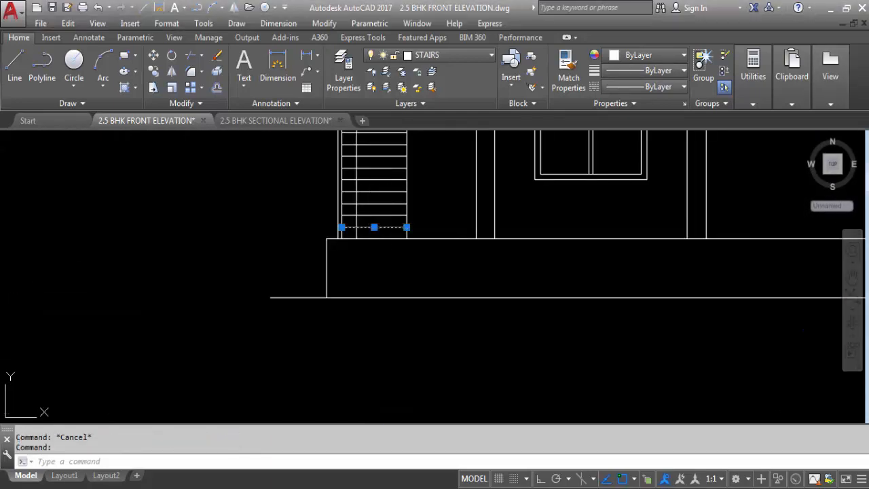
left_click(652, 87)
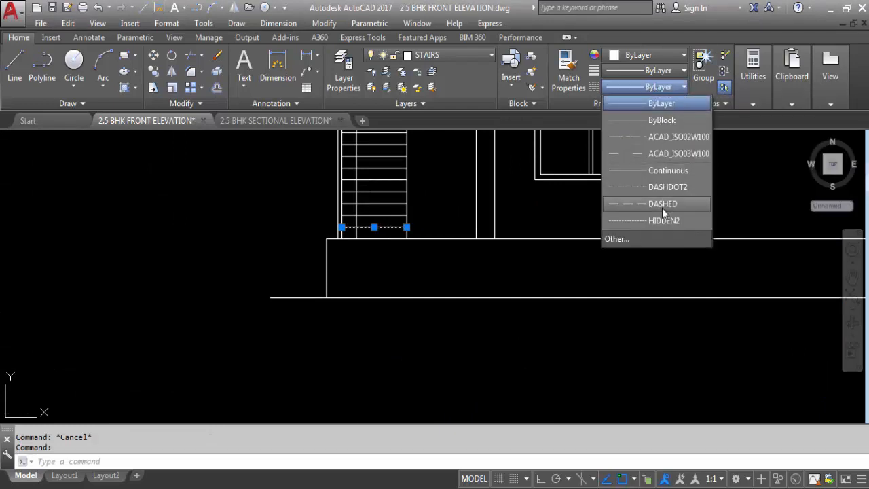
left_click(662, 205)
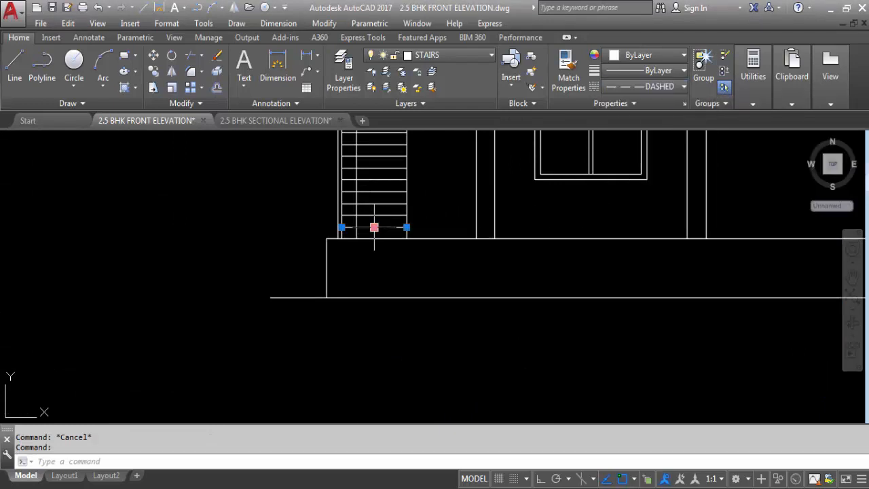
- Set the linetype scale of the dashed bottom step line to 9 in its properties
right_click(387, 156)
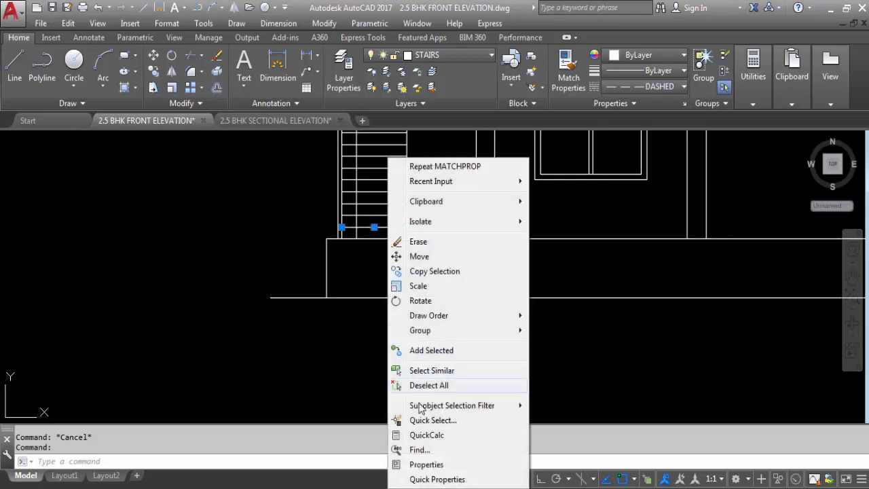
left_click(422, 460)
left_click(87, 114)
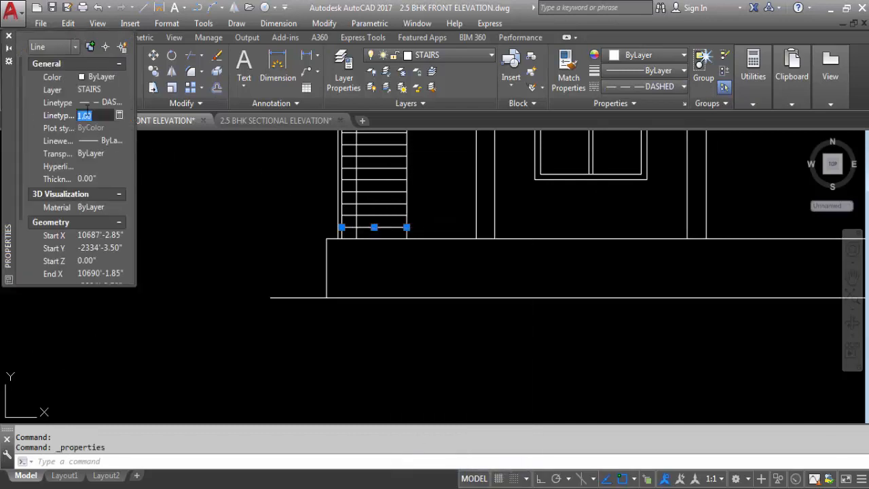
type("9")
key("Return")
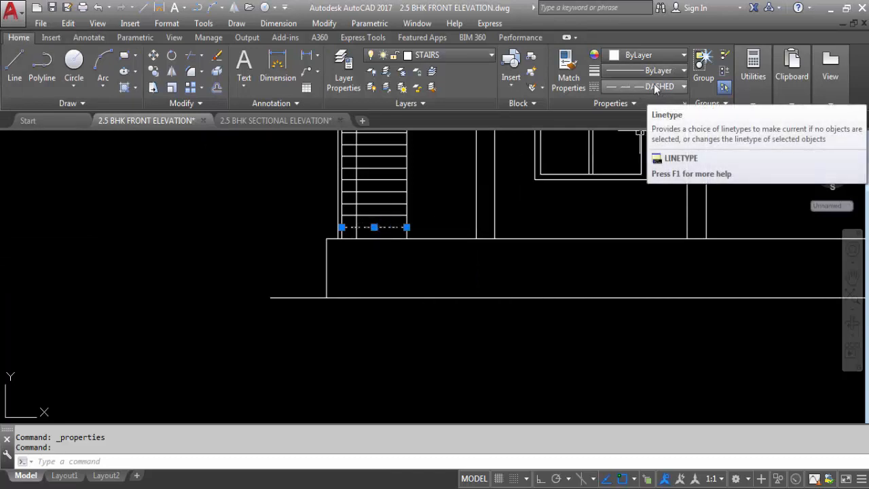
- Change the colour of the dashed bottom step line to the recent dark grey 79,79,79 and deselect the line
left_click(645, 57)
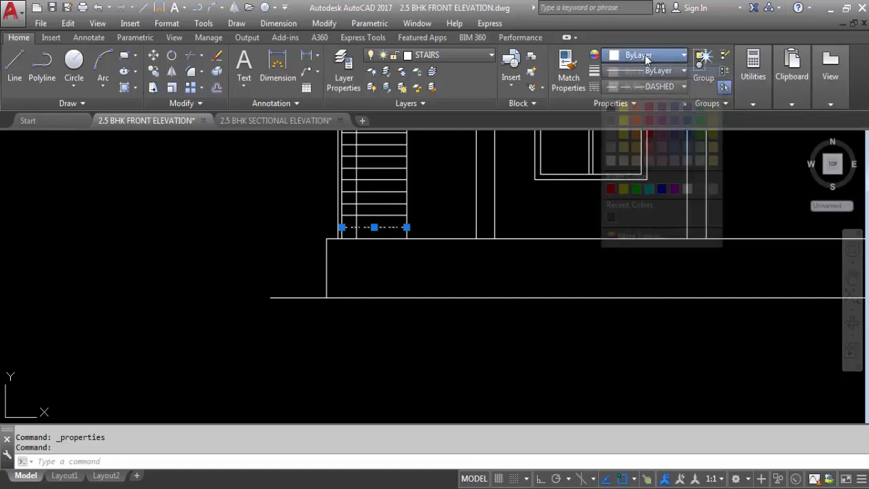
left_click(610, 217)
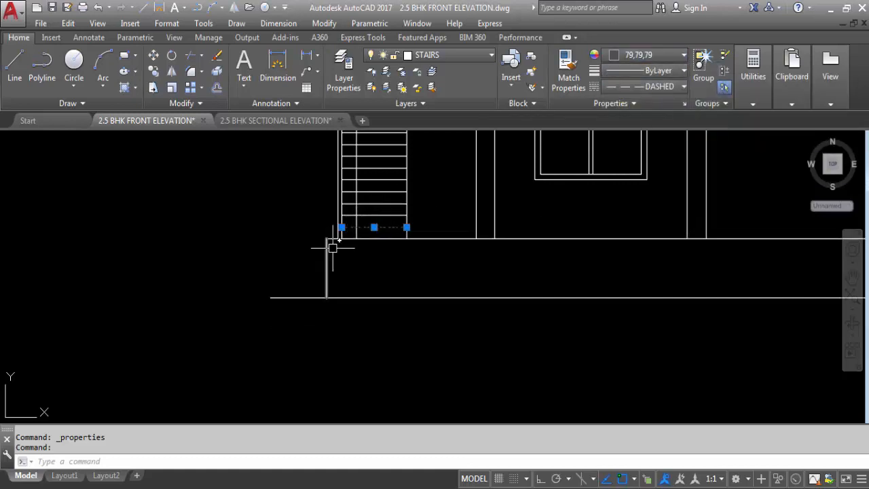
left_click(645, 55)
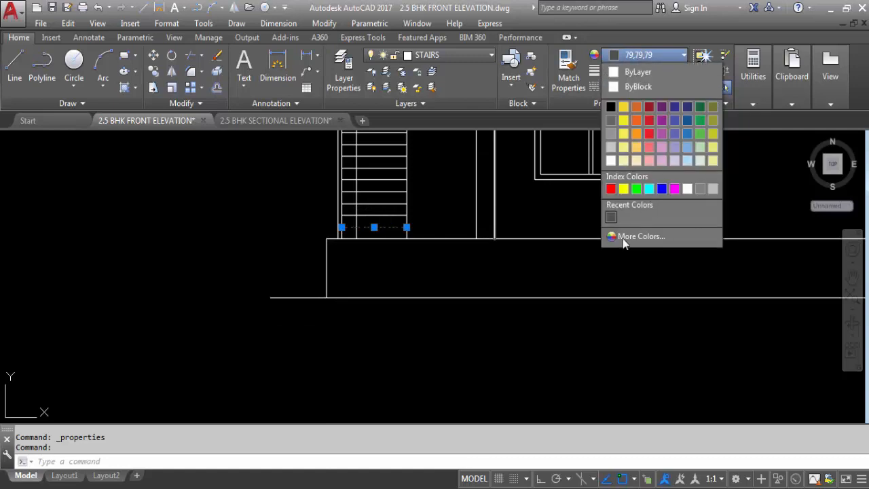
left_click(392, 227)
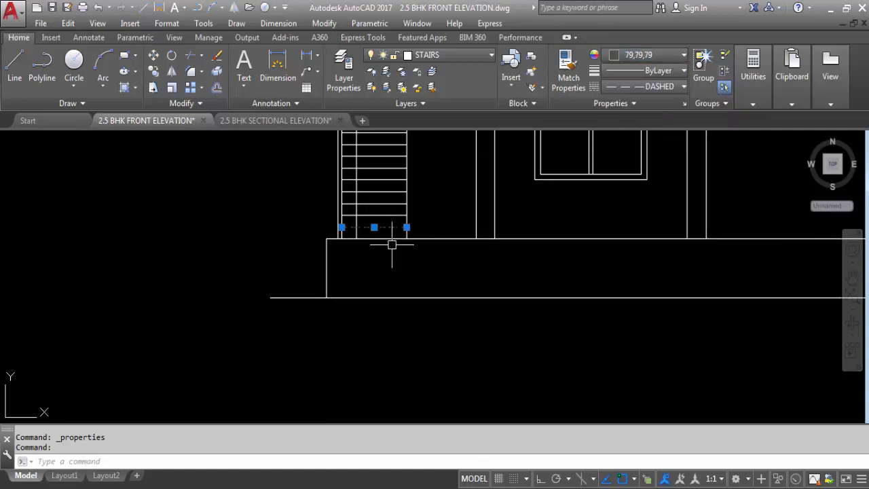
key("Escape")
scroll(400, 214, "down", 2)
scroll(407, 237, "up", 2)
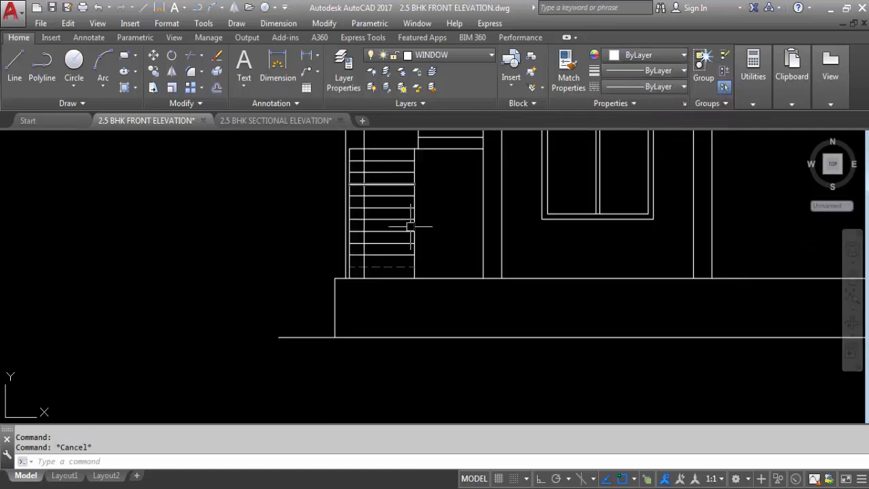
- Match the bottom dashed line's properties onto all remaining step lines of the lower flight, then save the drawing
scroll(411, 242, "up", 1)
left_click(397, 266)
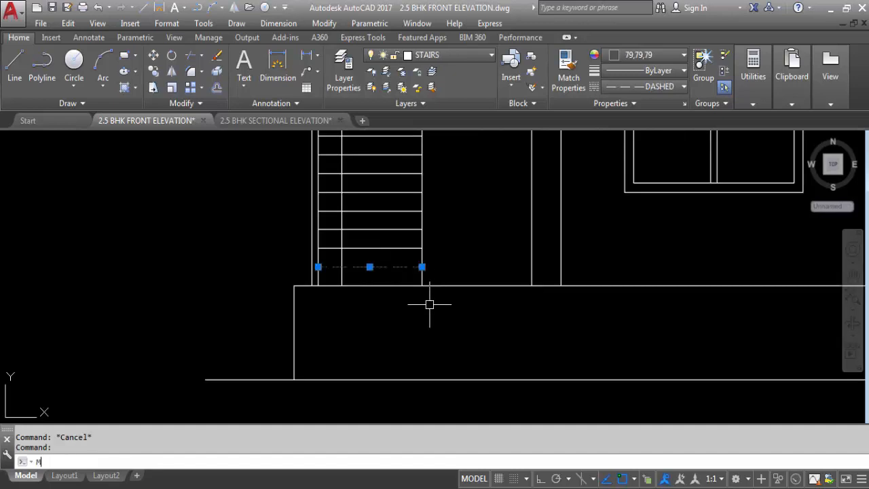
type("MA")
key("Return")
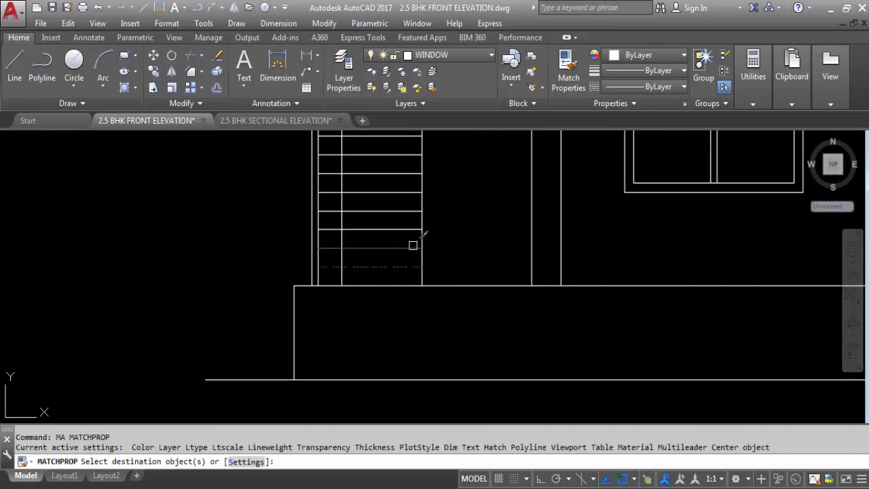
left_click(386, 233)
left_click(381, 202)
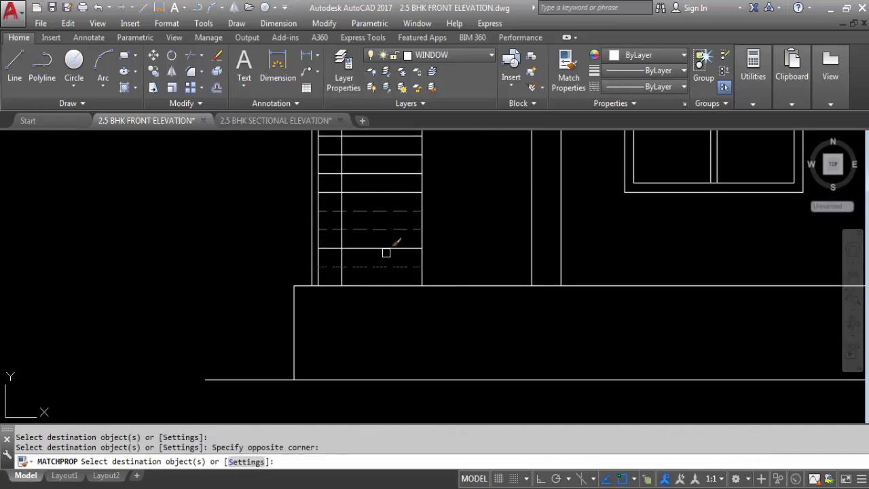
left_click(387, 249)
scroll(407, 302, "down", 3)
scroll(408, 267, "up", 3)
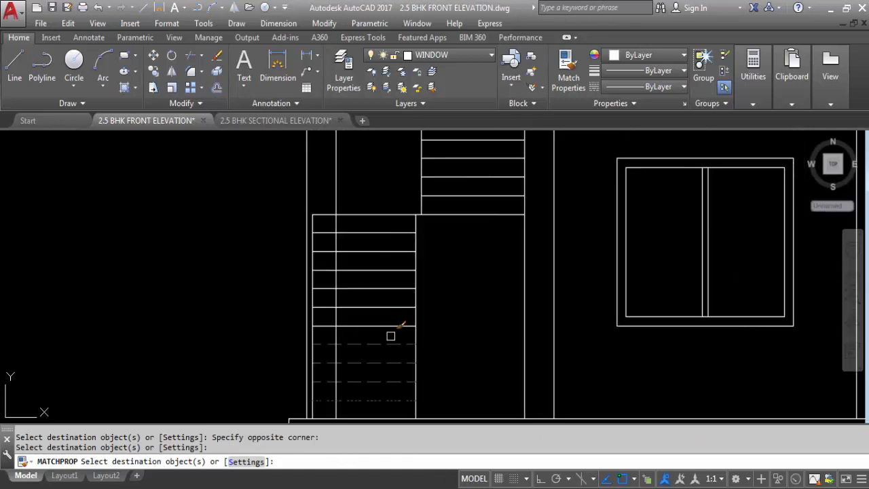
left_click(390, 336)
left_click(366, 192)
scroll(350, 213, "down", 2)
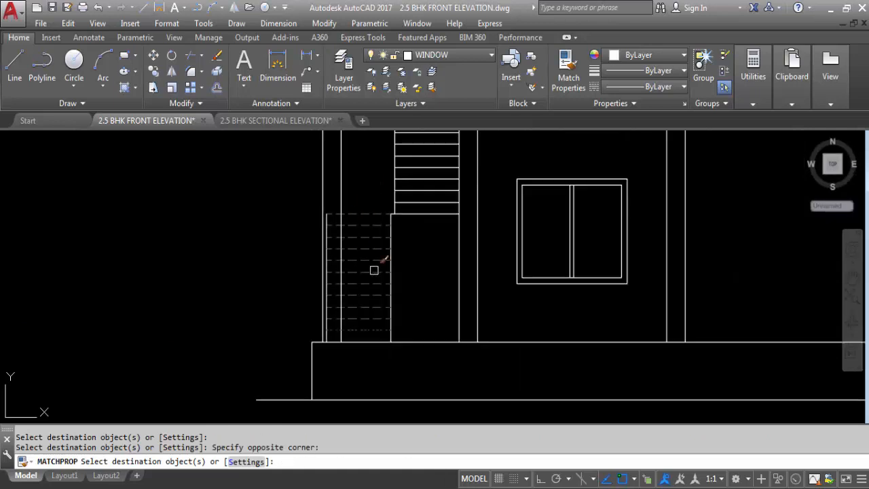
key("Escape")
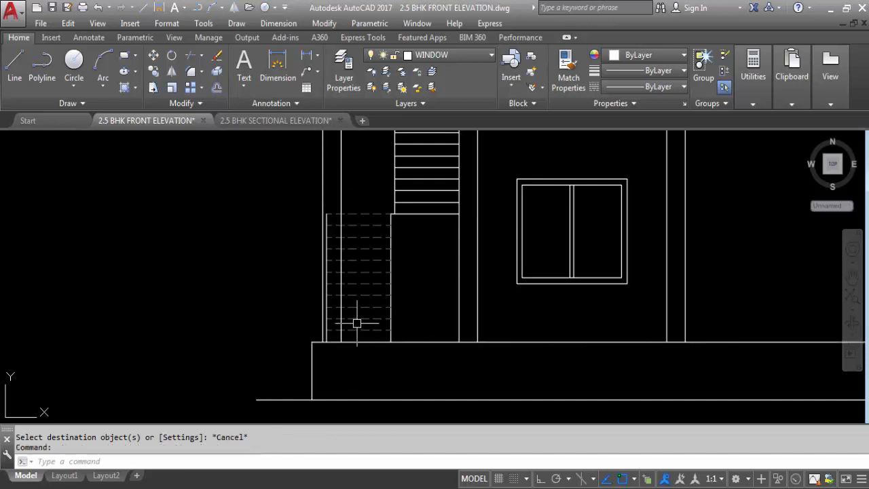
key("ctrl+s")
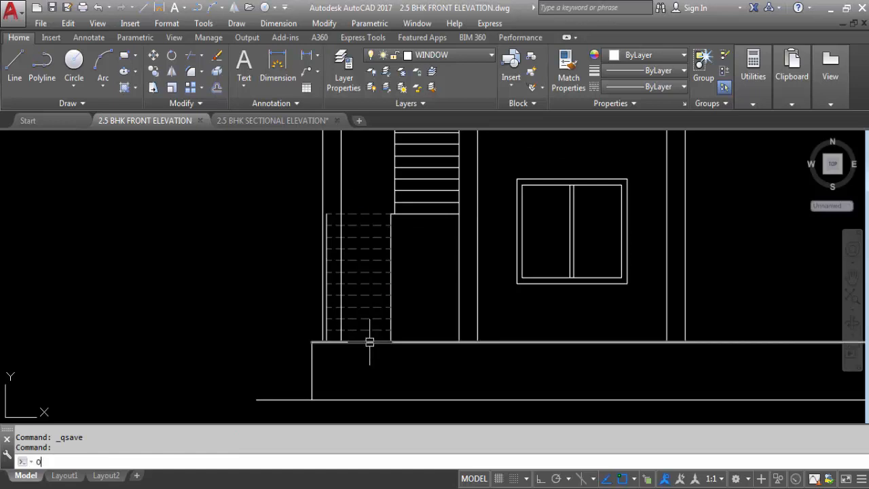
- Offset the lowest dashed step line of the lower flight 6 inches downward onto the plinth line
key("Return")
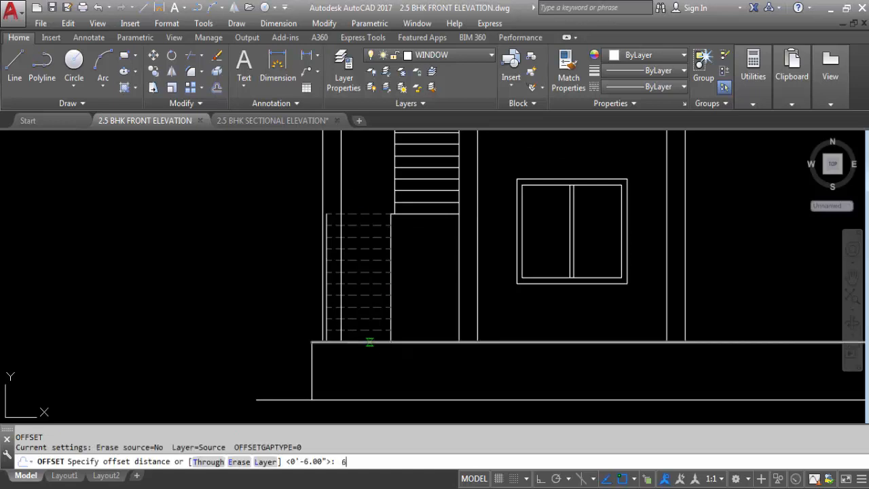
type("6")
key("Return")
scroll(366, 339, "up", 2)
left_click(364, 323)
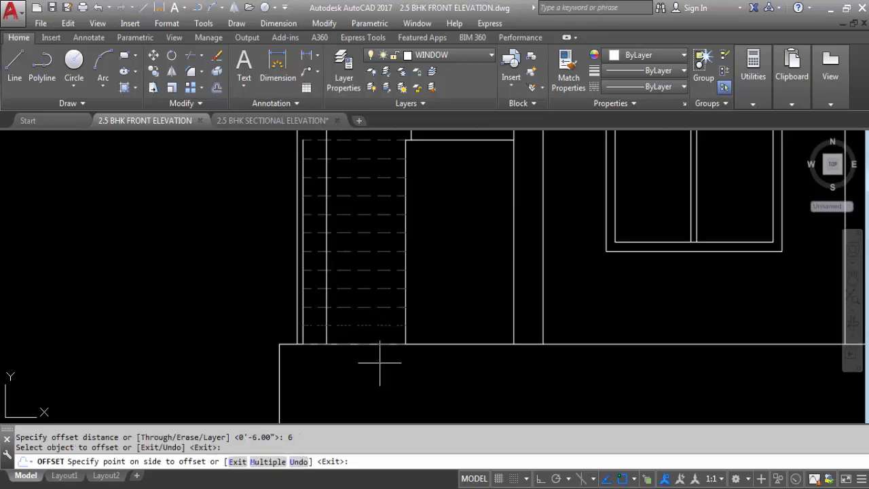
left_click(348, 394)
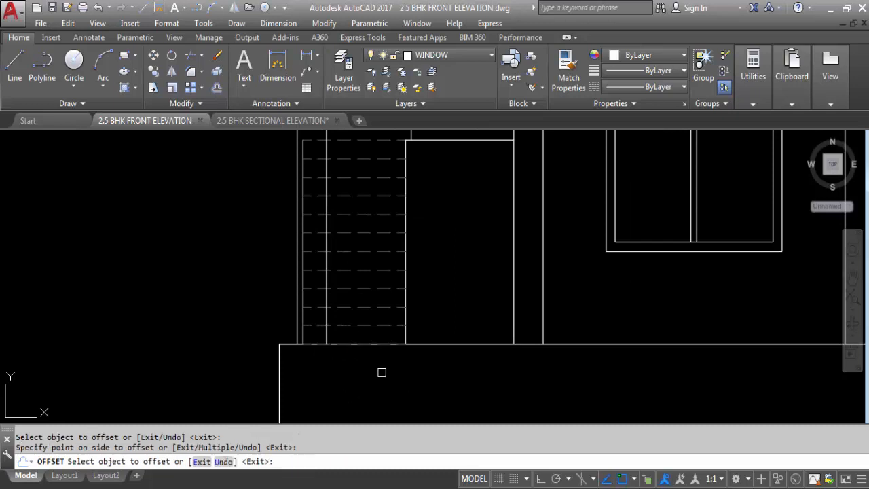
key("Escape")
- Examine the staircase in the side elevation and ground floor plan and compare it with the front elevation's flights
scroll(330, 341, "down", 5)
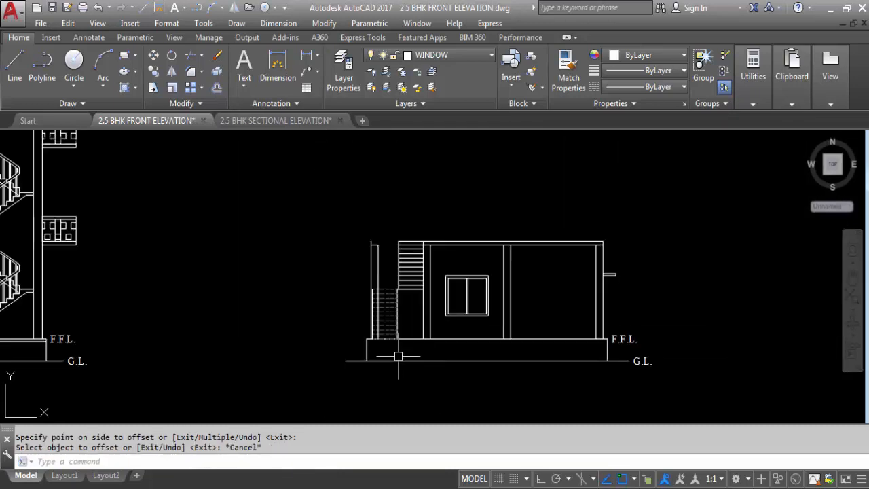
scroll(350, 337, "down", 3)
scroll(204, 343, "up", 8)
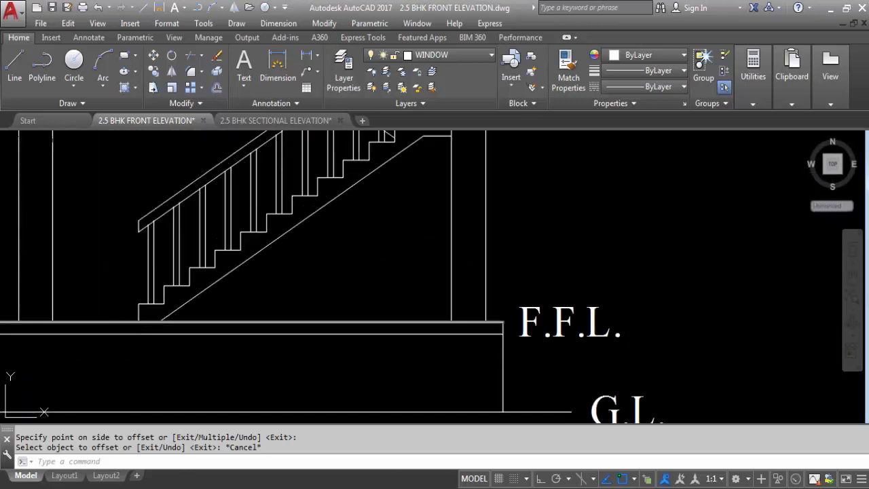
scroll(142, 324, "down", 6)
scroll(407, 312, "up", 6)
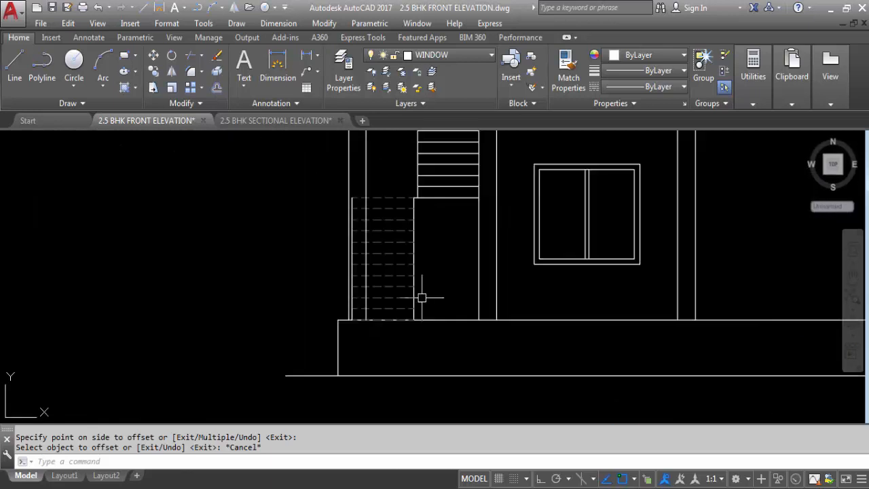
scroll(383, 334, "down", 4)
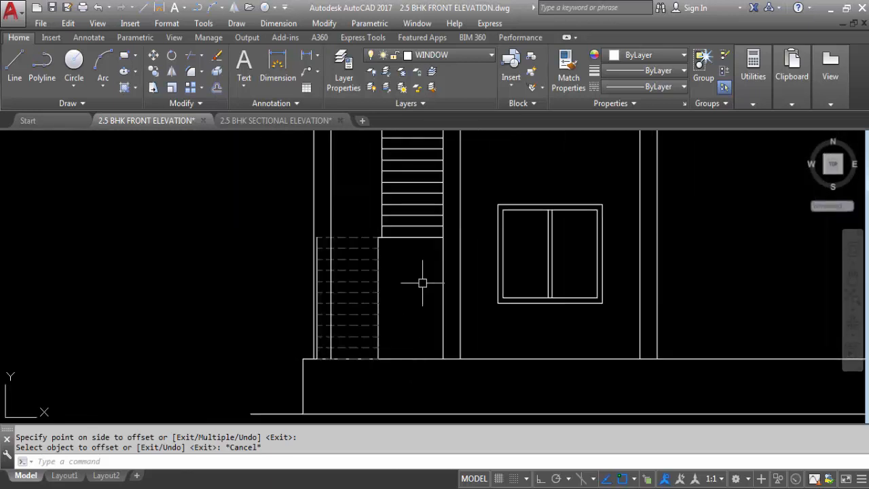
scroll(340, 327, "down", 2)
scroll(349, 241, "up", 2)
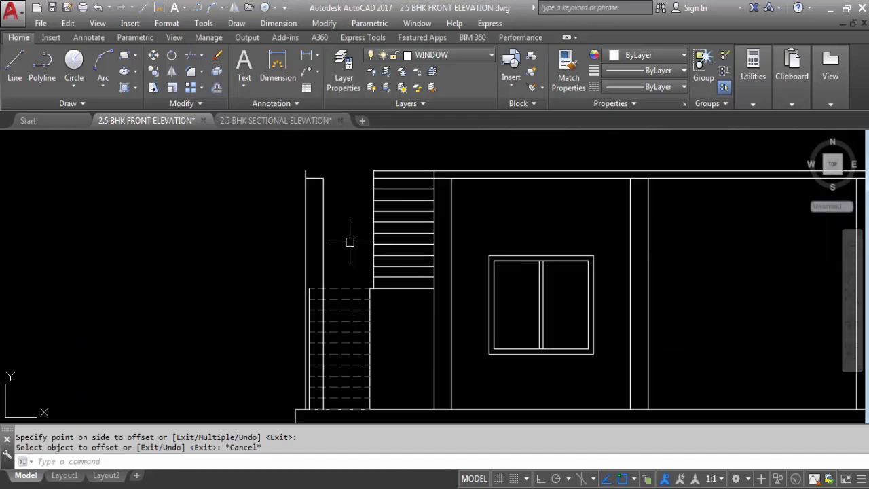
scroll(354, 261, "down", 5)
scroll(341, 366, "up", 5)
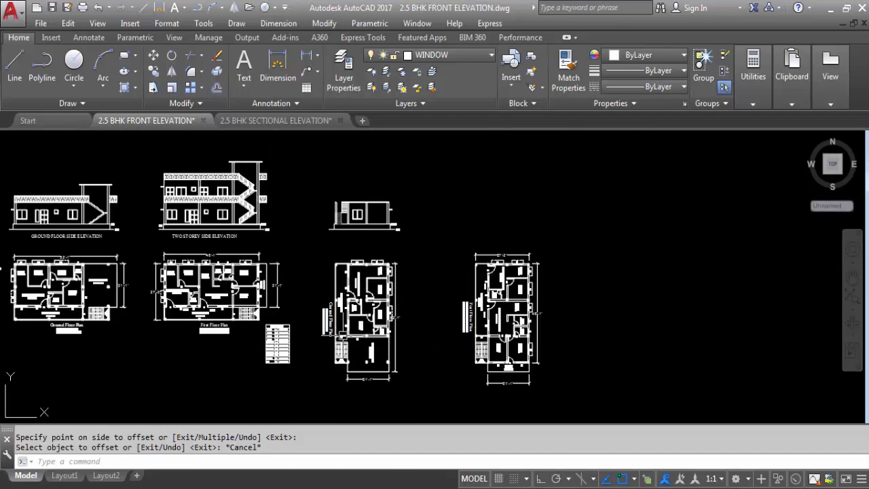
scroll(342, 367, "up", 3)
scroll(299, 305, "down", 3)
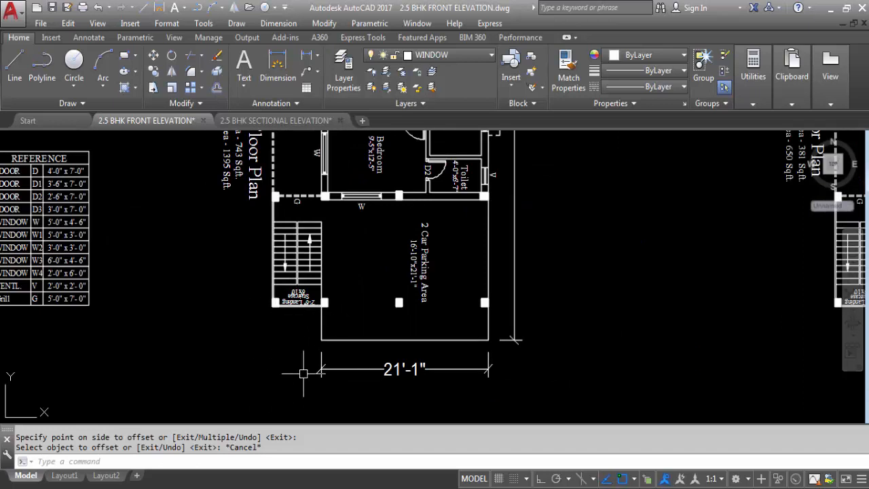
scroll(312, 385, "down", 6)
scroll(292, 215, "up", 8)
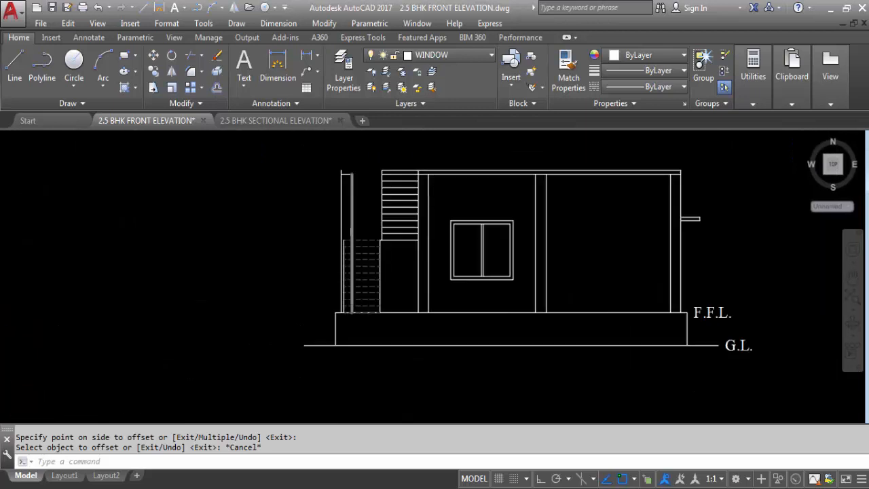
- Offset the top dashed line of the lower flight upward by 2'6
scroll(400, 252, "up", 4)
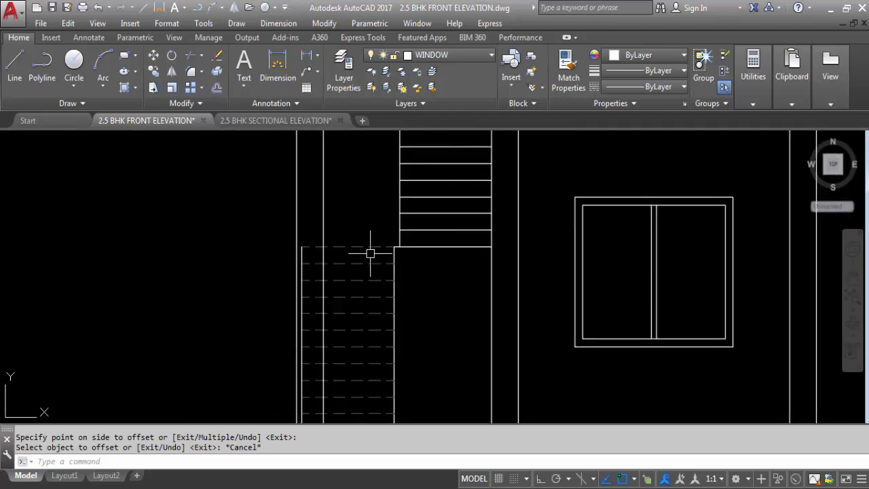
scroll(370, 253, "down", 2)
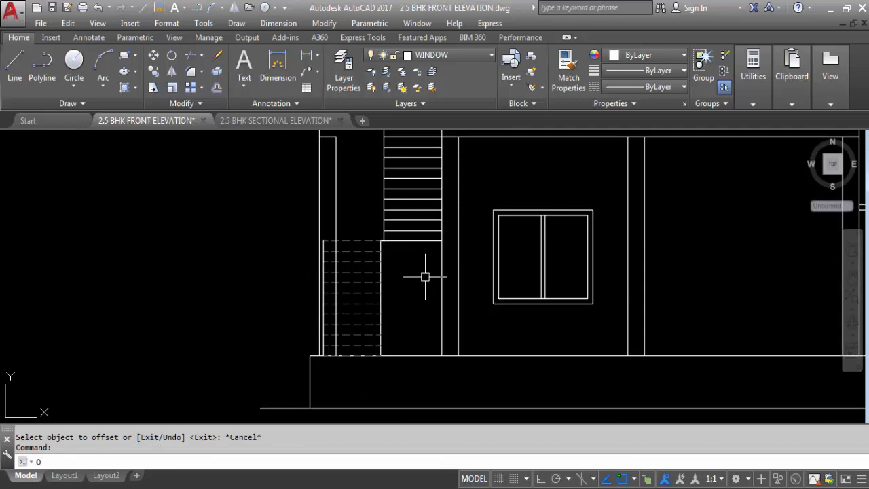
key("Return")
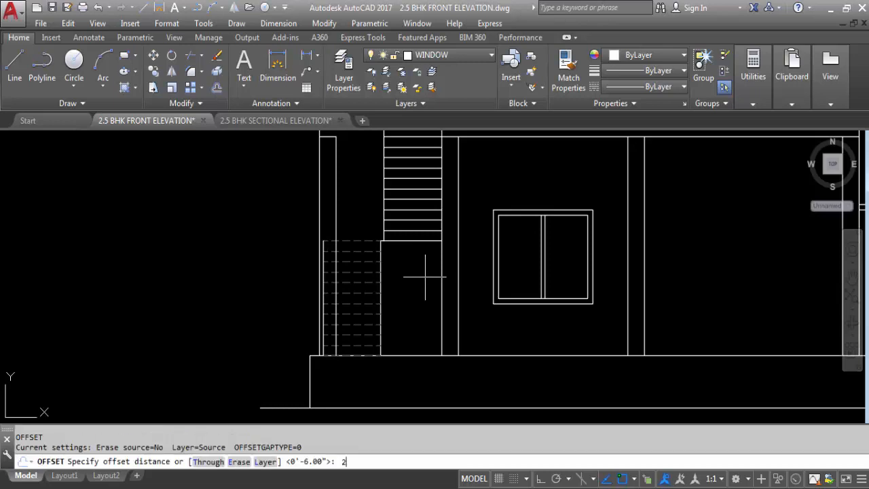
key("Return")
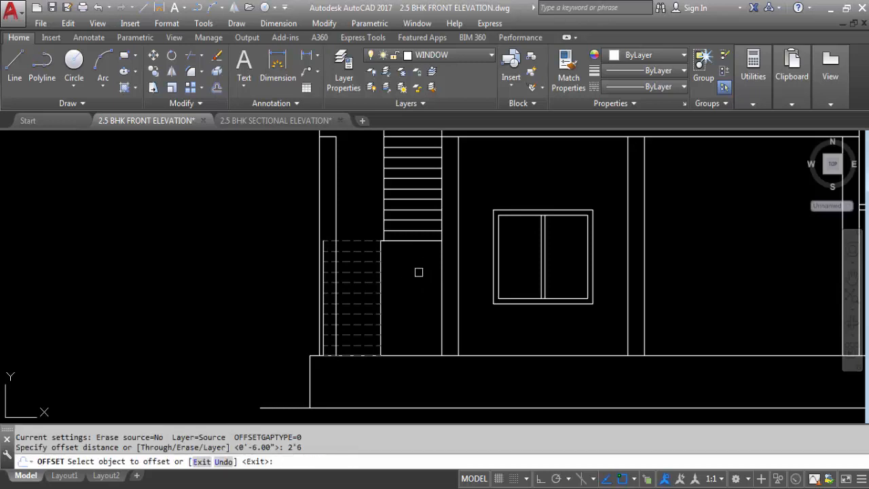
left_click(359, 240)
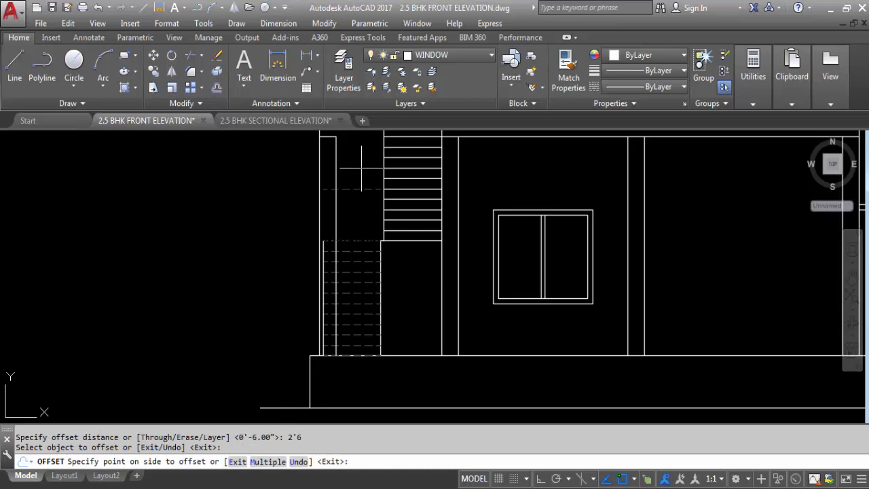
left_click(361, 168)
key("Escape")
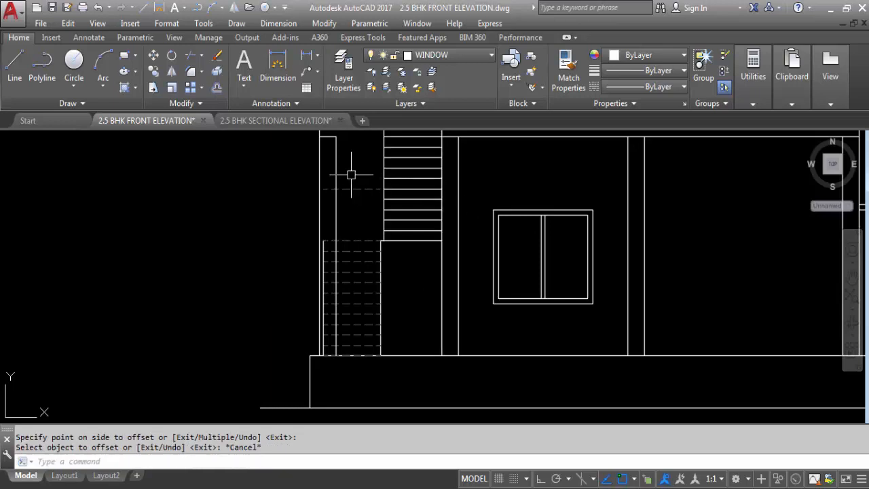
- Move the dashed line above the lower flight to the WALL layer and set its colour to ByLayer
scroll(360, 190, "up", 6)
scroll(369, 243, "down", 4)
left_click(372, 241)
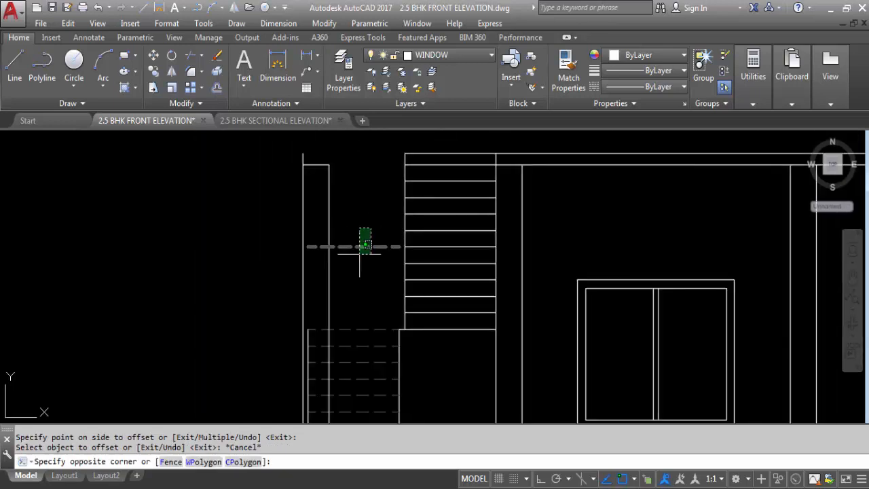
left_click(359, 255)
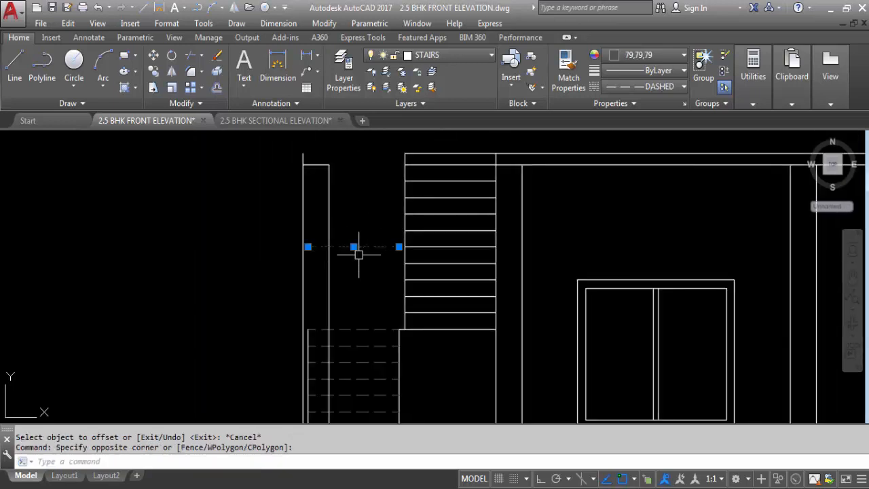
left_click(439, 54)
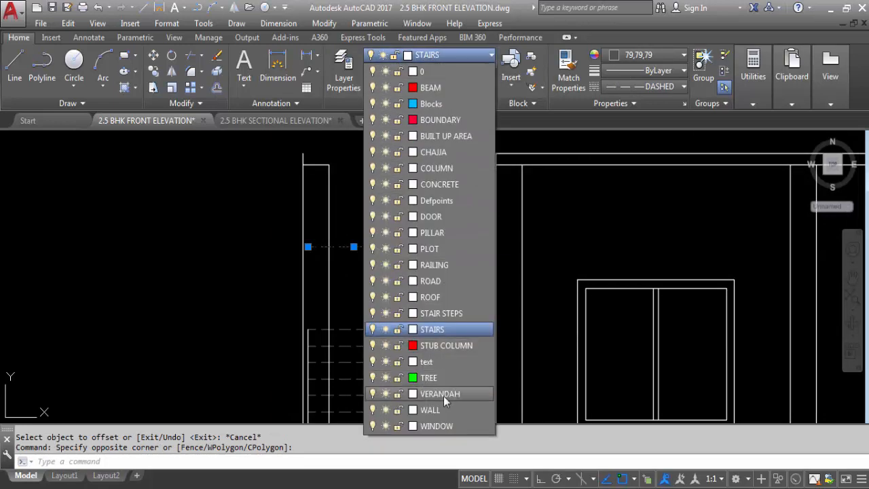
left_click(438, 408)
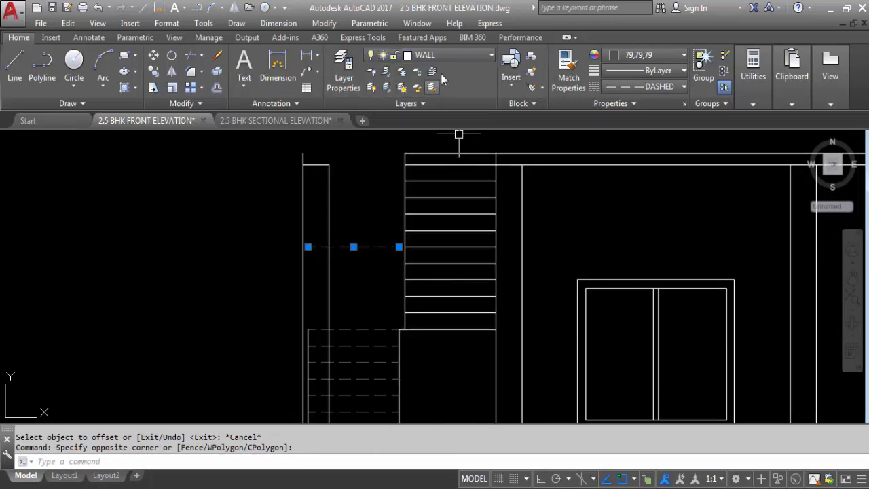
left_click(627, 55)
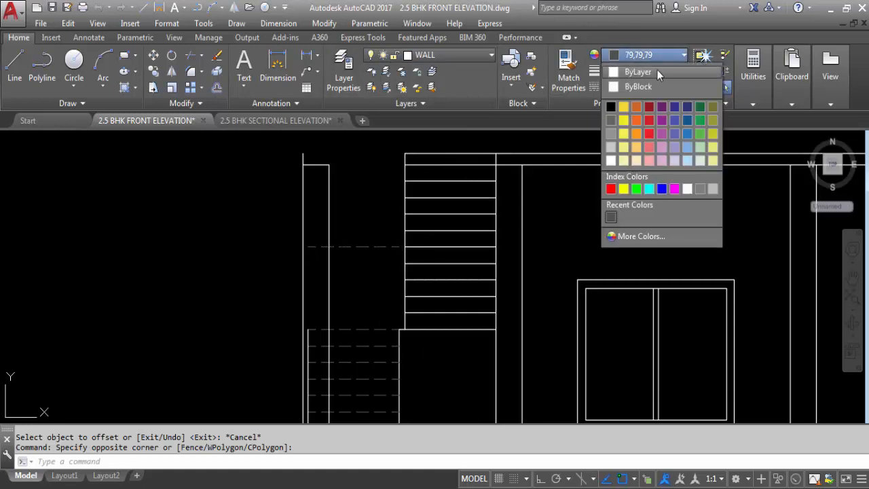
left_click(657, 70)
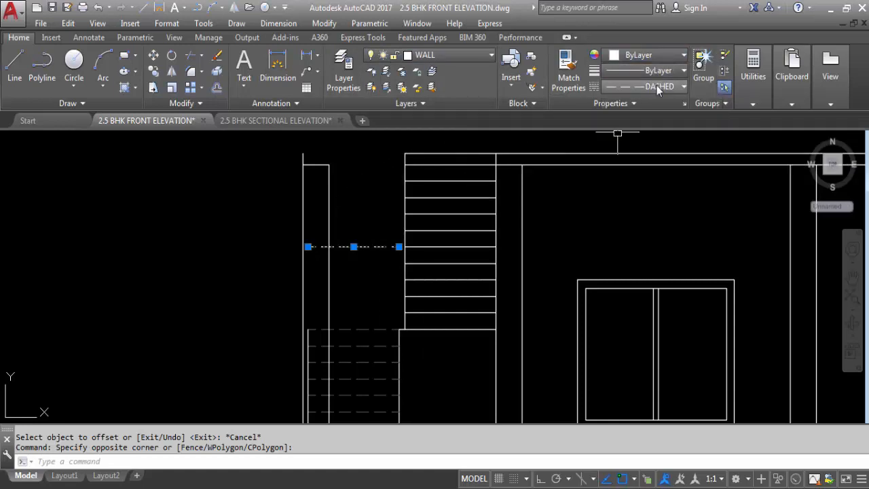
- Set the linetype of the wall line above the lower flight to ByLayer
left_click(657, 87)
left_click(656, 103)
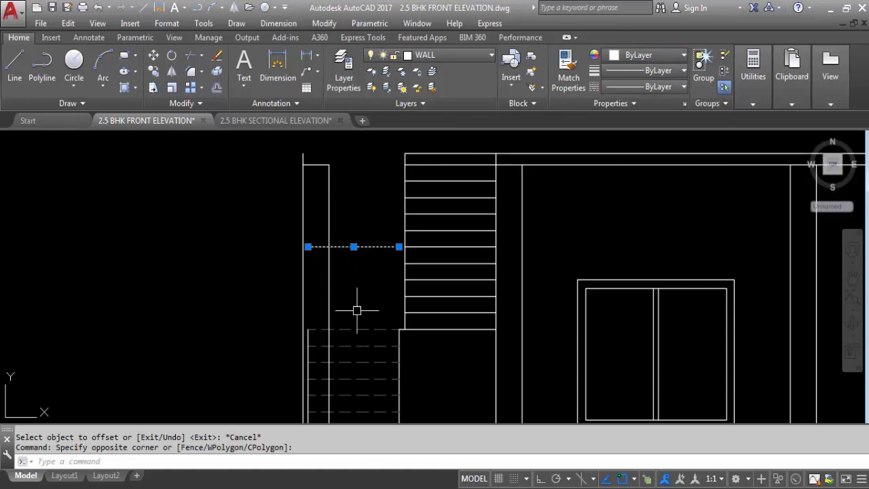
key("Escape")
scroll(388, 268, "down", 1)
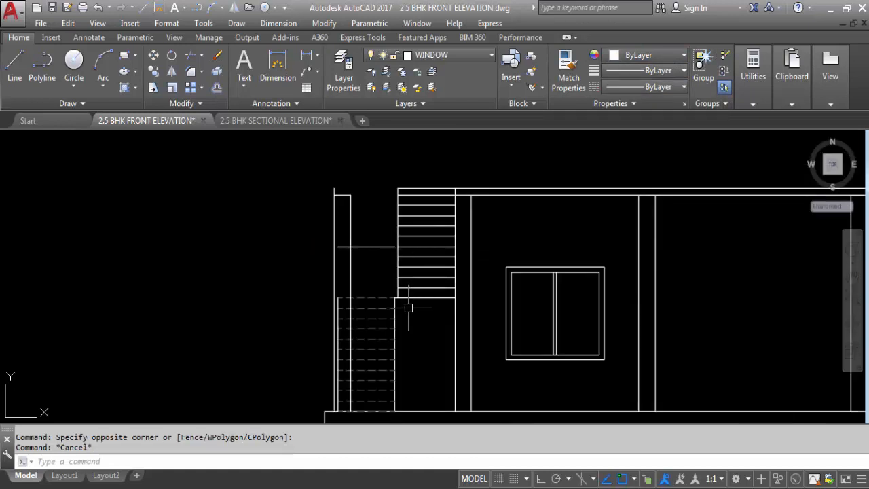
- Extend the wall line above the lower flight to the staircase's outer wall edge and to the vertical wall line beside the upper flight
scroll(409, 305, "up", 1)
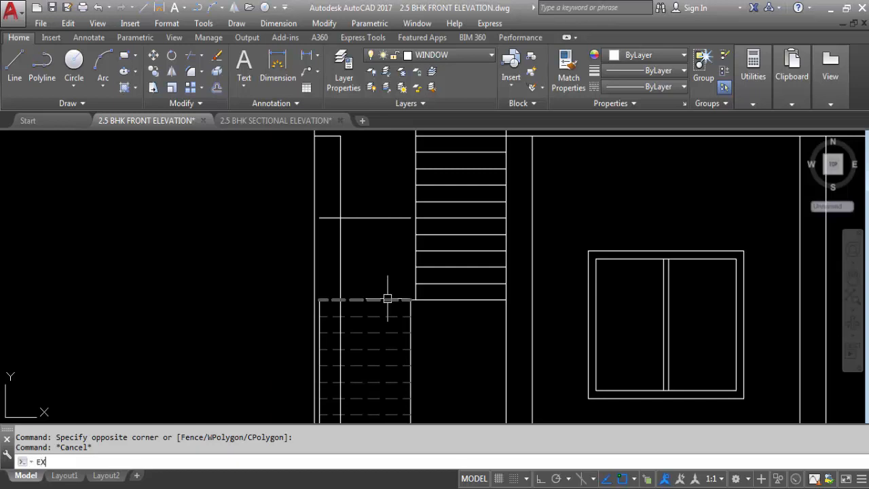
type("EX")
key("Return")
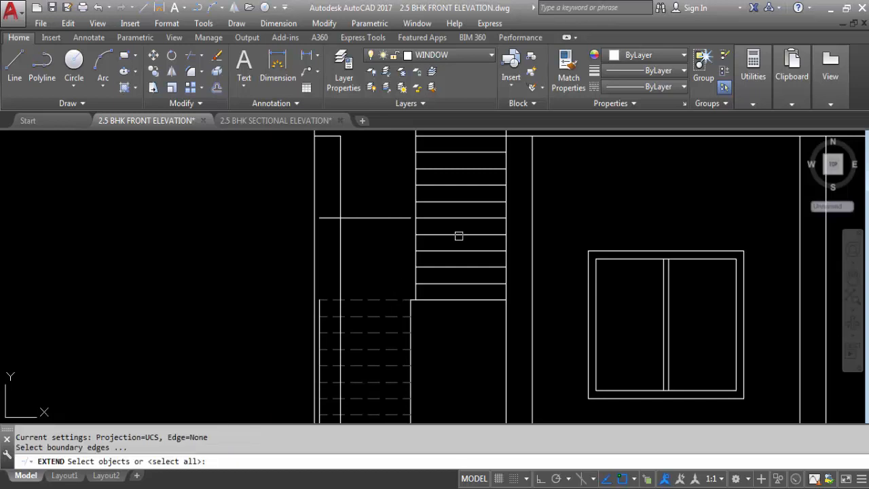
left_click(508, 223)
left_click(315, 233)
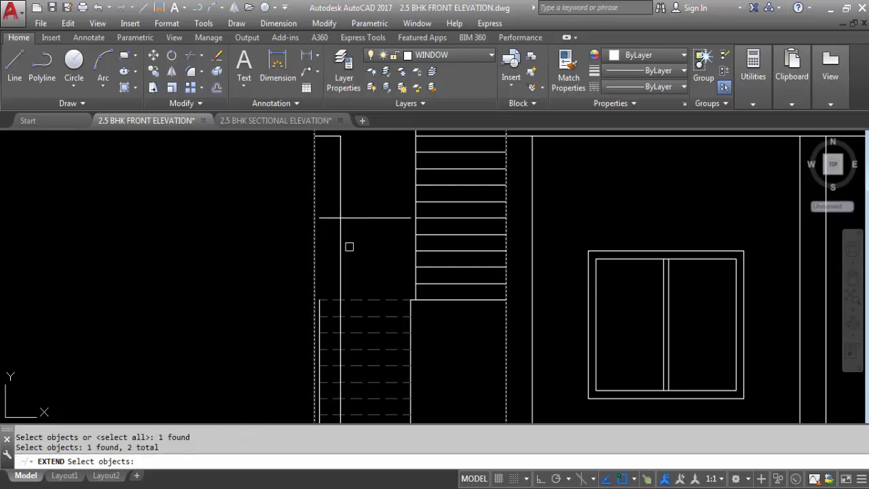
key("Return")
left_click(342, 218)
left_click(324, 218)
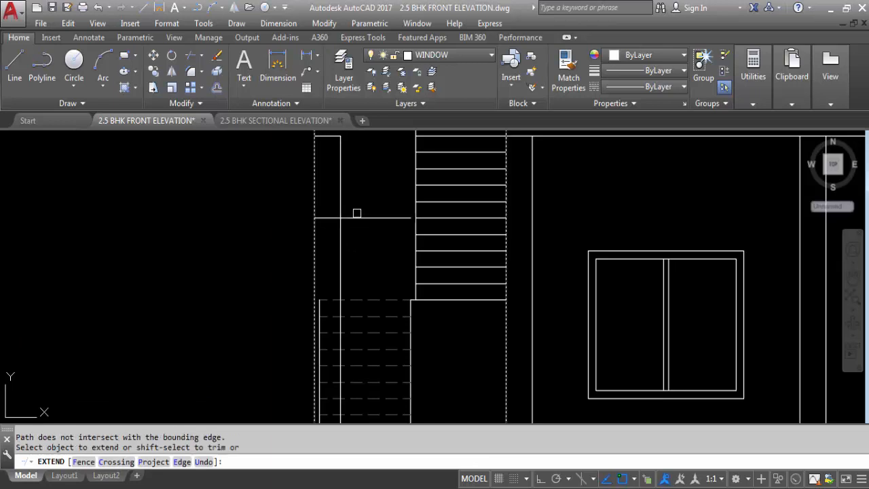
left_click(384, 218)
key("Escape")
- Set the extended wall line's linetype to ByBlock and its lineweight to 0.30 mm
left_click(370, 218)
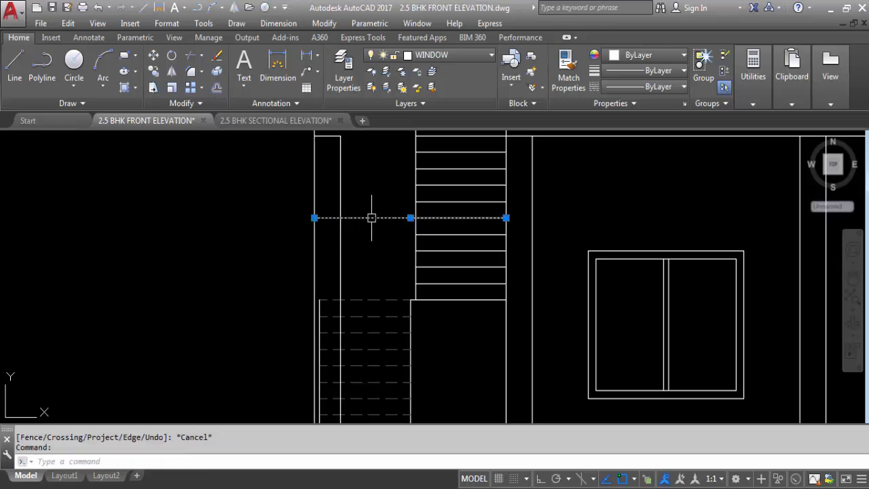
left_click(656, 87)
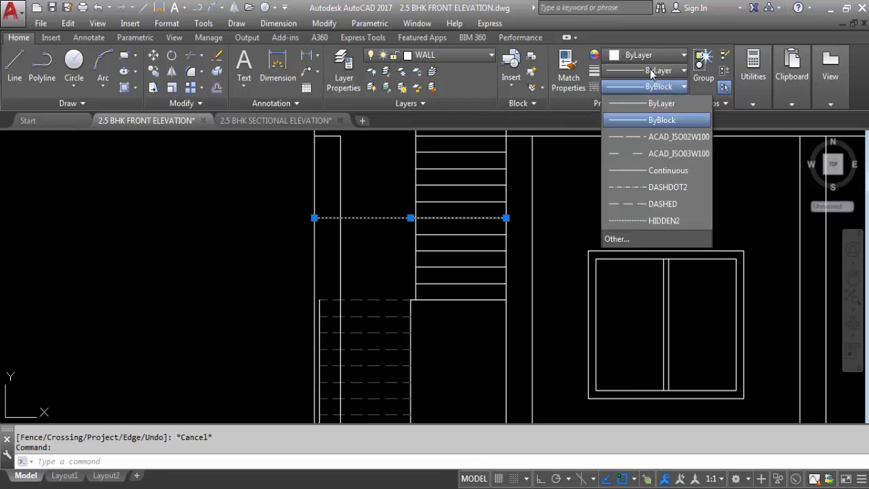
left_click(650, 69)
left_click(650, 70)
scroll(650, 190, "down", 3)
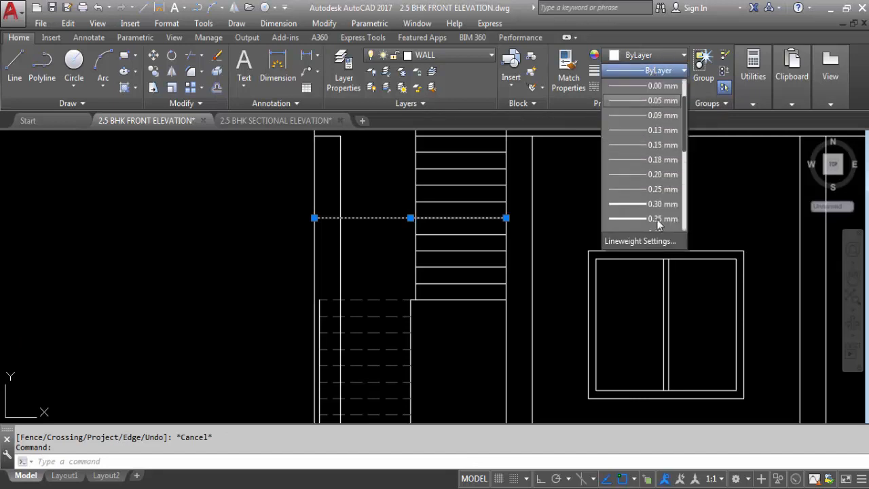
left_click(650, 193)
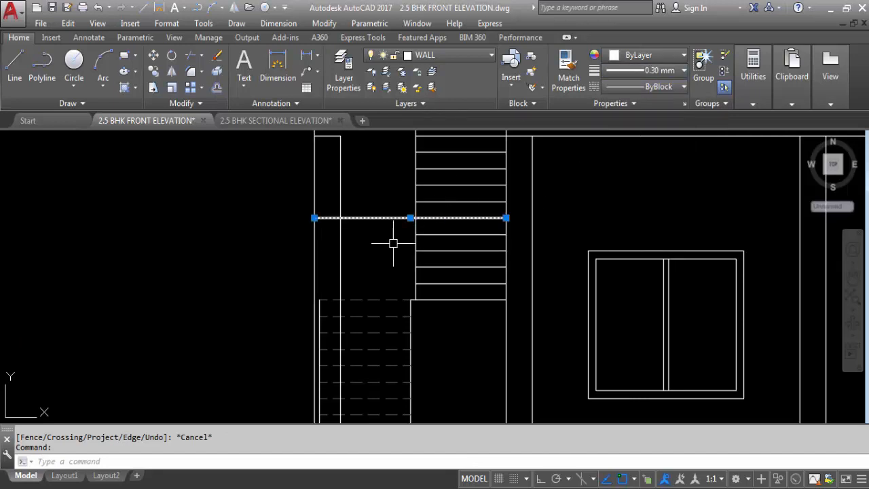
key("Escape")
- Offset the thick wall line 2'6 downward to the top of the lower flight
type("o")
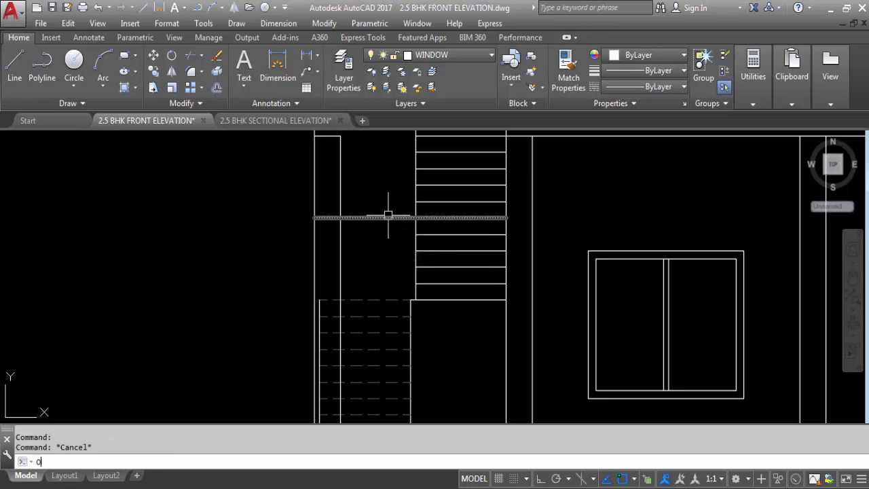
key("Return")
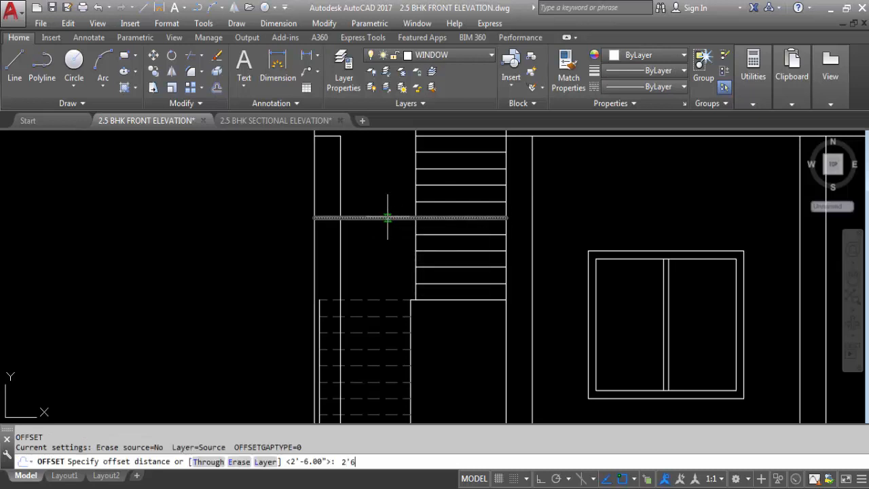
type("2'6")
key("Return")
left_click(382, 217)
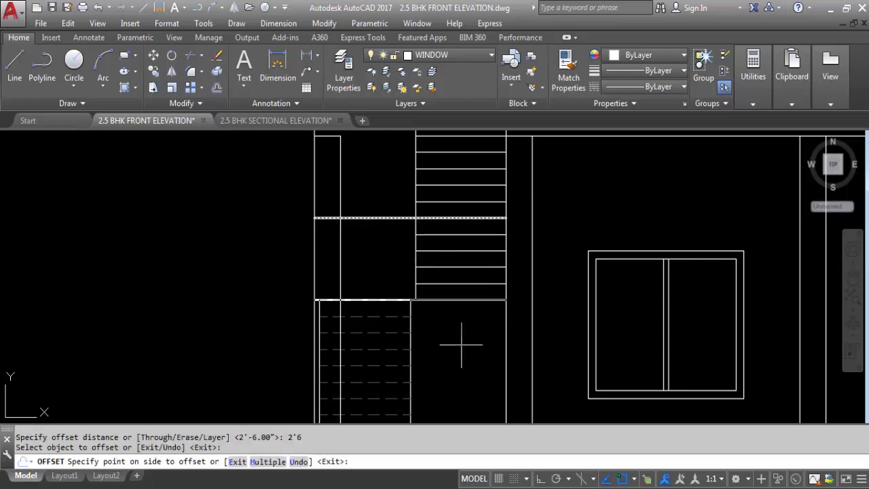
left_click(462, 345)
key("Escape")
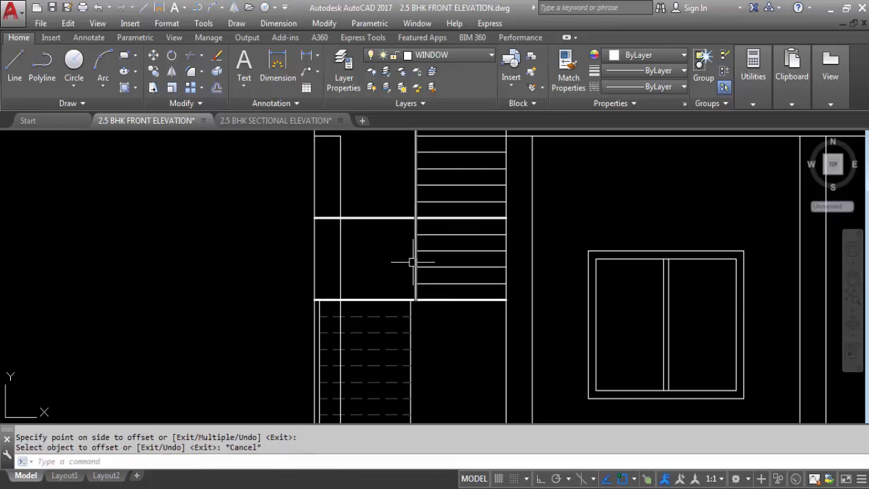
- Measure the vertical distance between the two thick wall lines with a linear dimension, without placing it
scroll(394, 204, "down", 3)
scroll(416, 239, "up", 3)
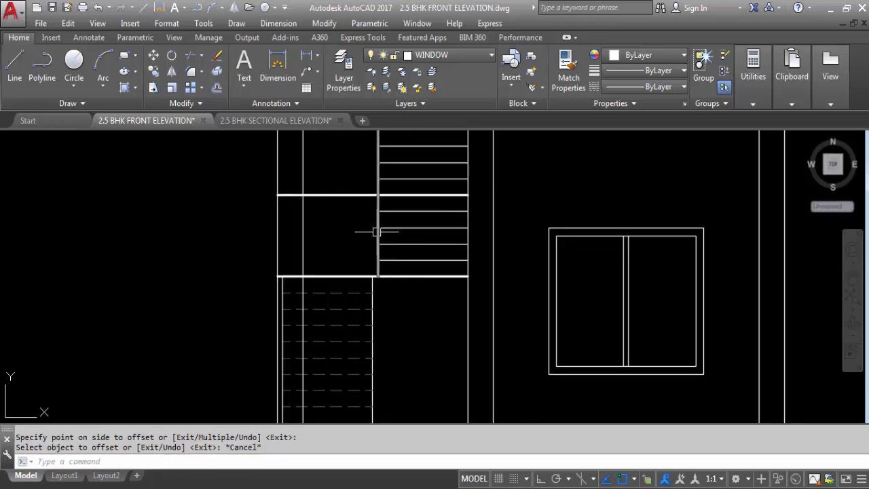
left_click(309, 56)
left_click(345, 197)
left_click(345, 276)
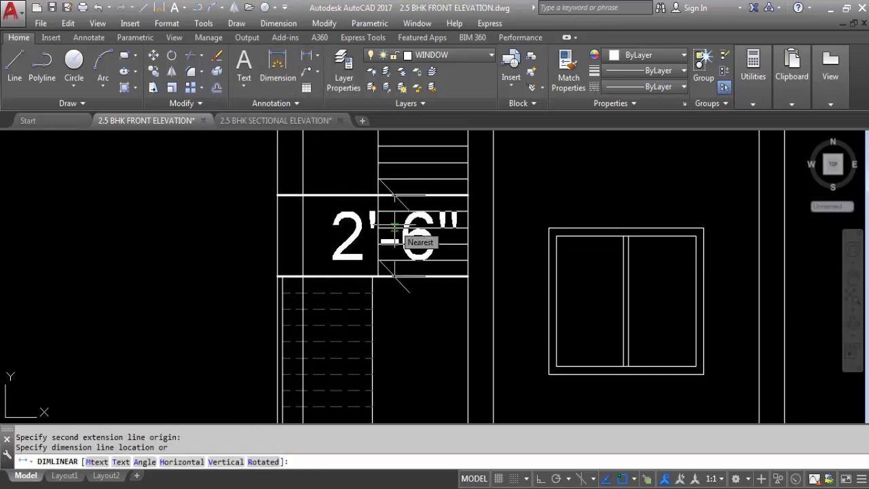
key("Escape")
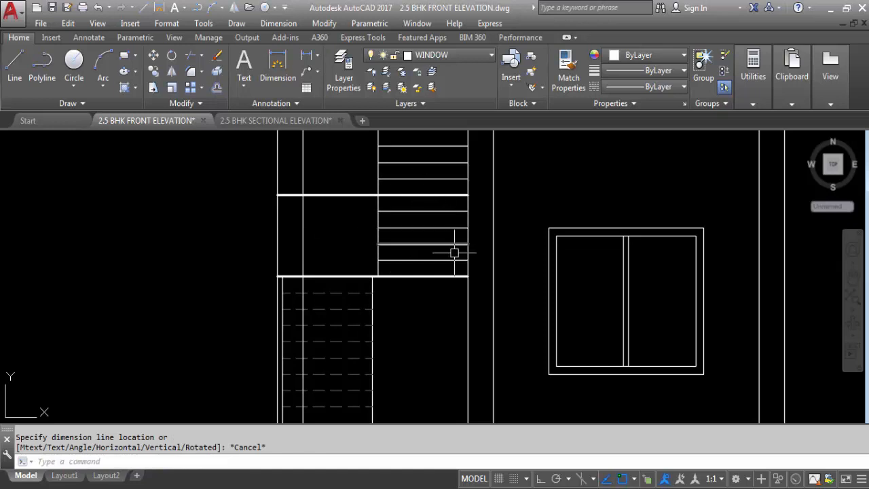
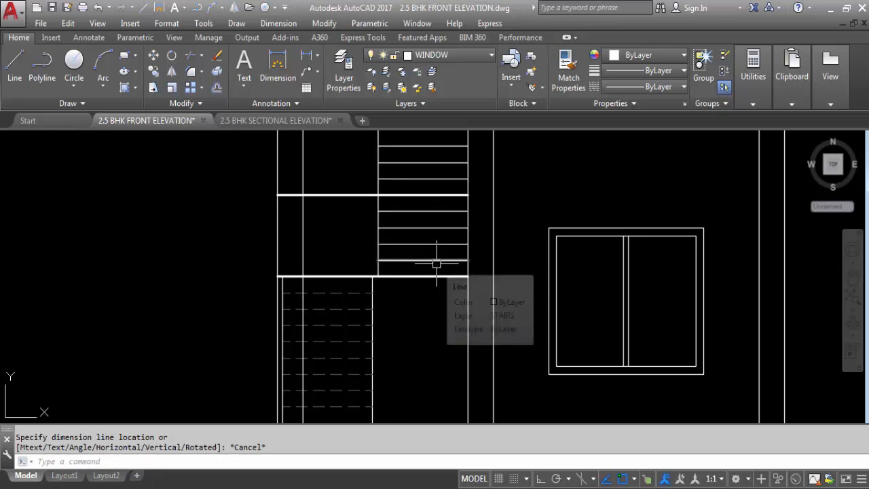
- Turn off the WALL layer and match the upper flight's lowest step line to the lower flight's grey dashed line
left_click(370, 275)
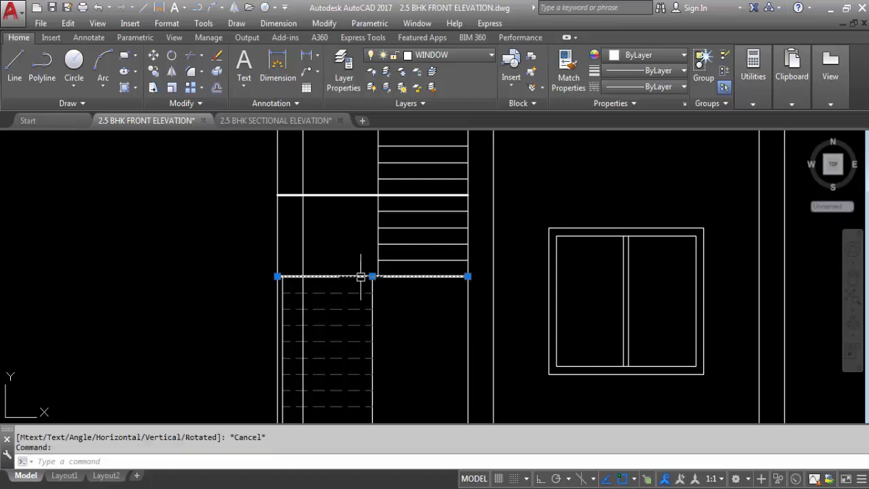
left_click(437, 57)
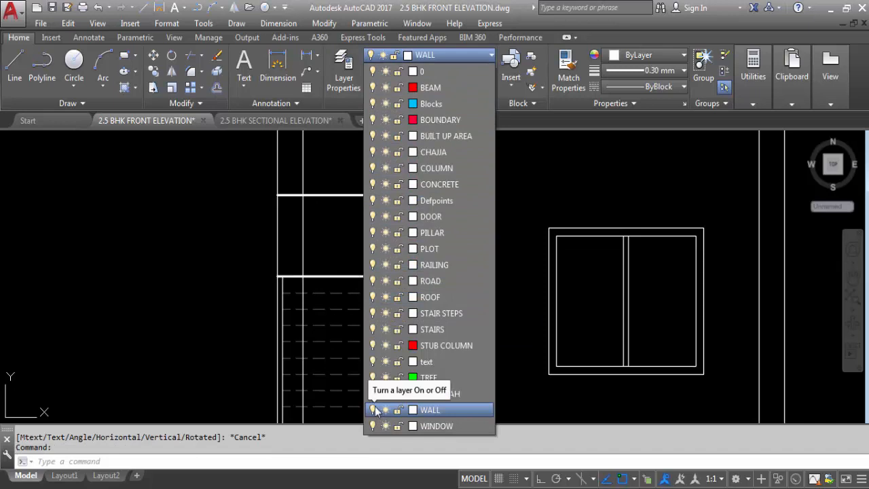
left_click(372, 410)
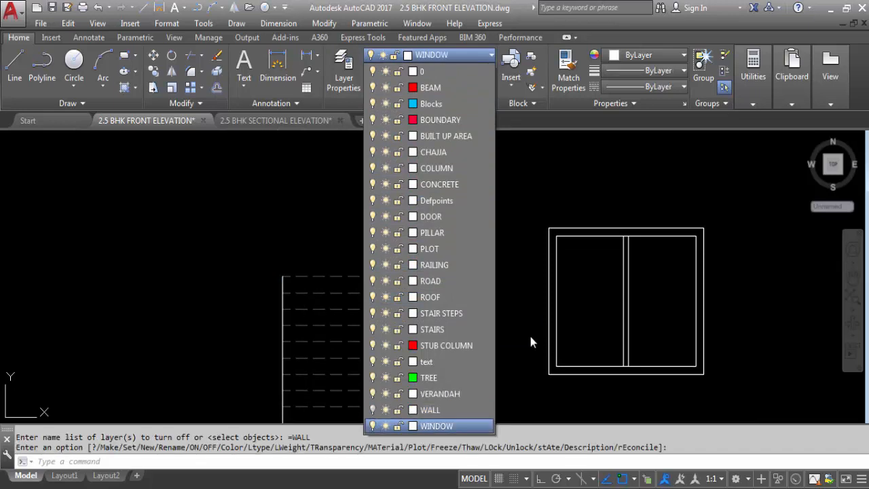
left_click(531, 342)
left_click(342, 277)
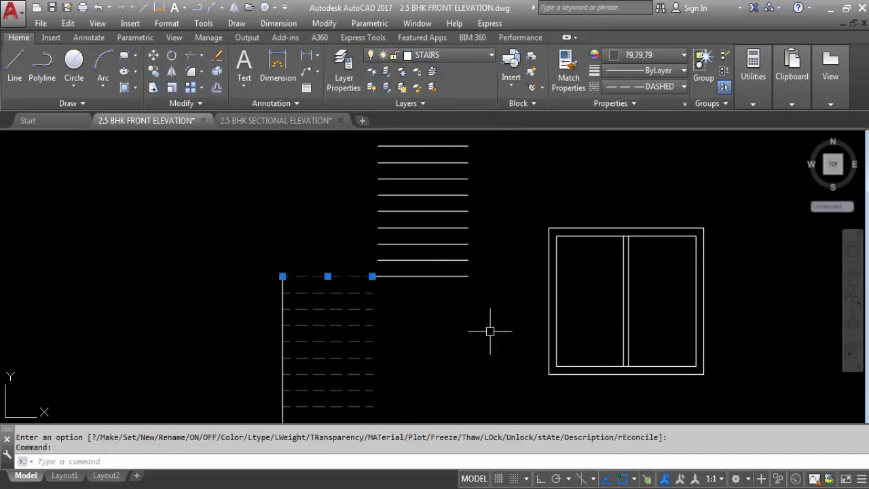
type("ma")
key("Return")
left_click(445, 277)
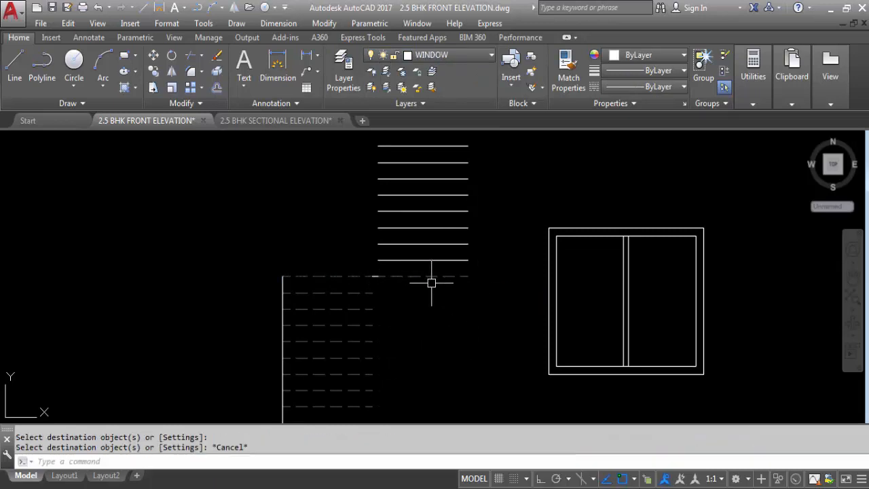
- Turn the WALL layer back on
left_click(446, 56)
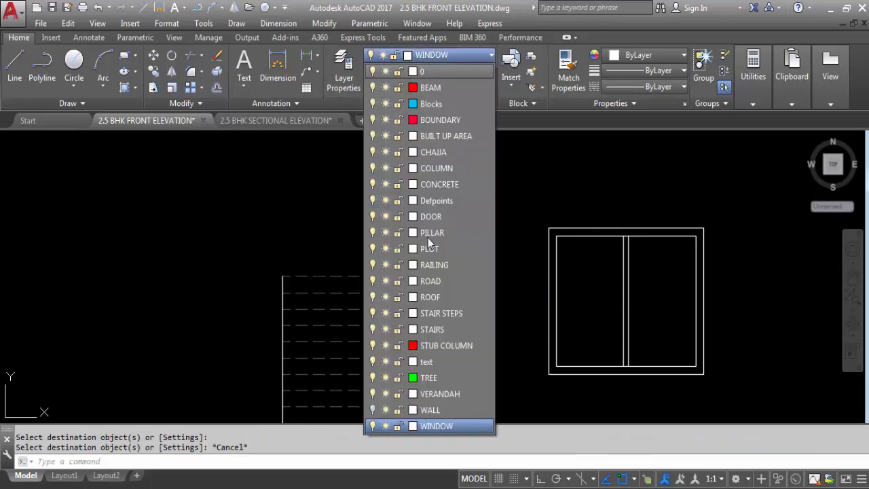
left_click(372, 410)
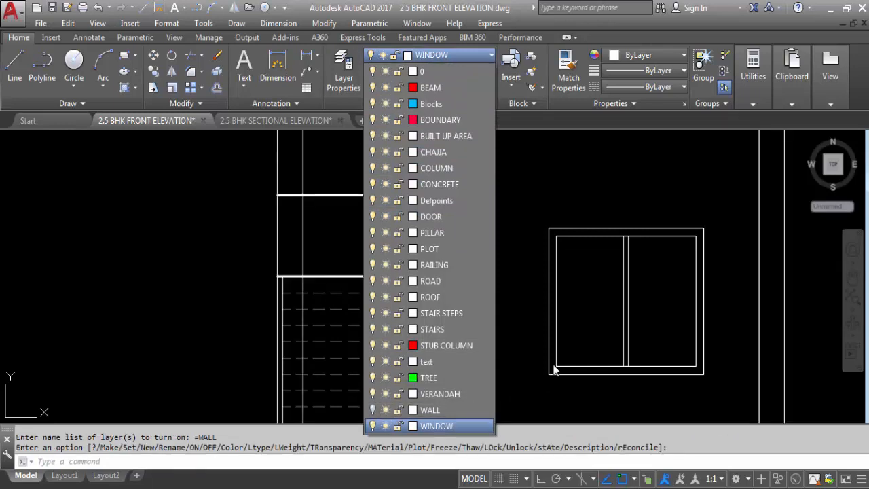
left_click(522, 317)
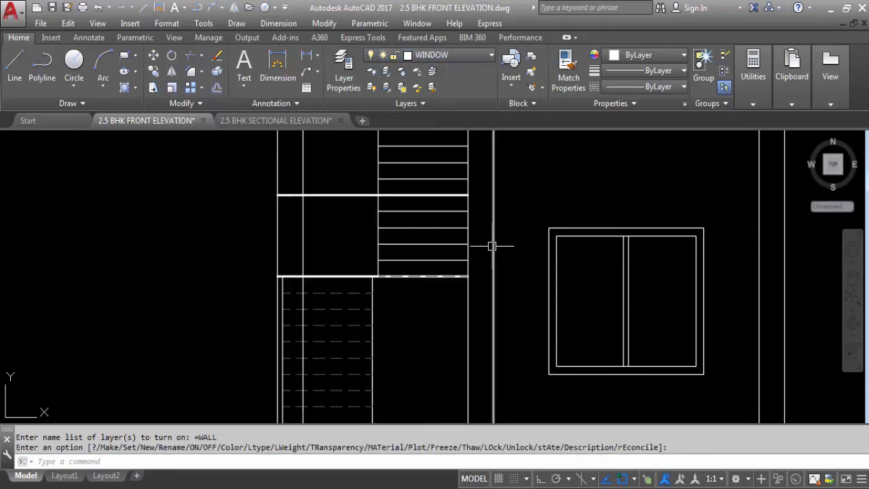
key("Escape")
- Match the upper flight's remaining step lines up to the upper thick wall line to the lower flight's grey dashed line
scroll(401, 196, "up", 2)
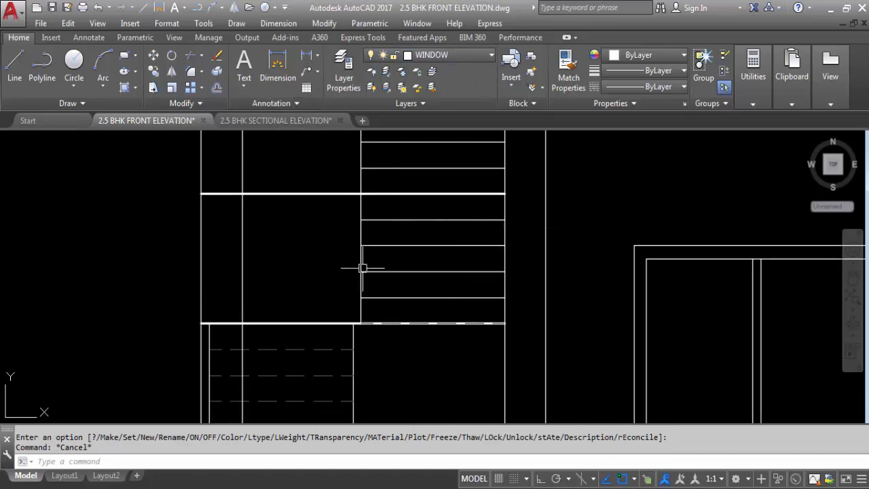
type("MA")
key("Return")
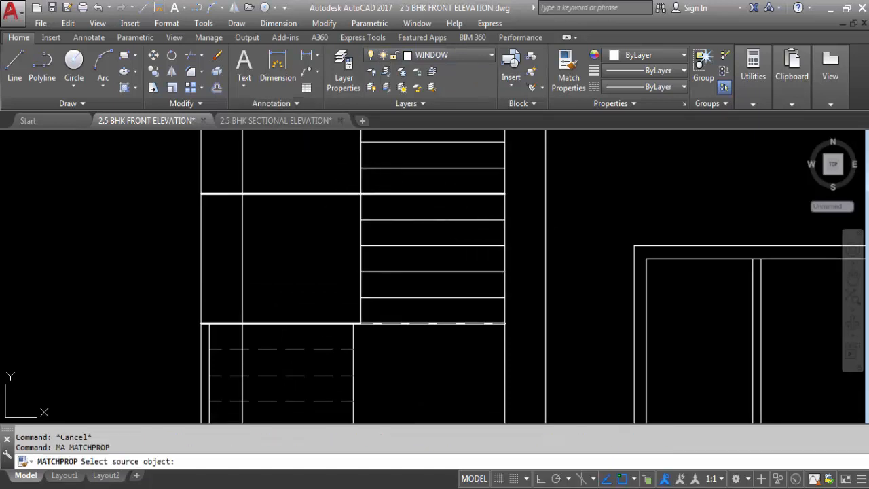
left_click(313, 351)
left_click(430, 307)
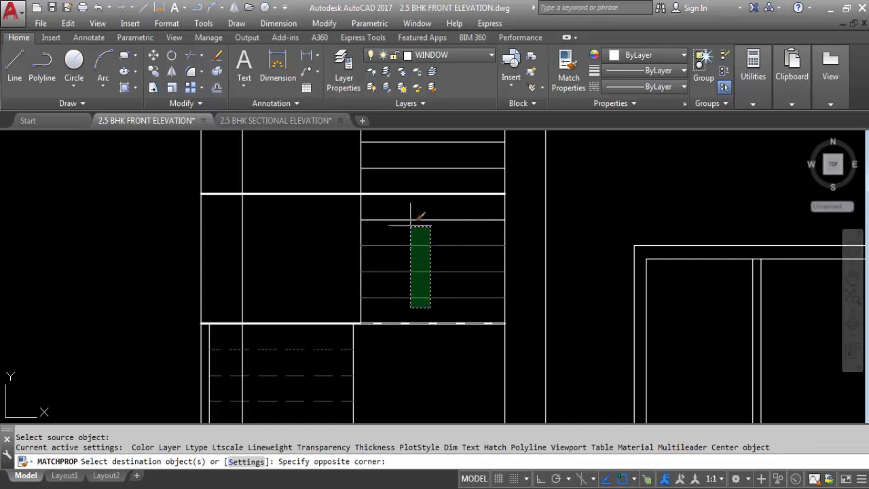
left_click(401, 213)
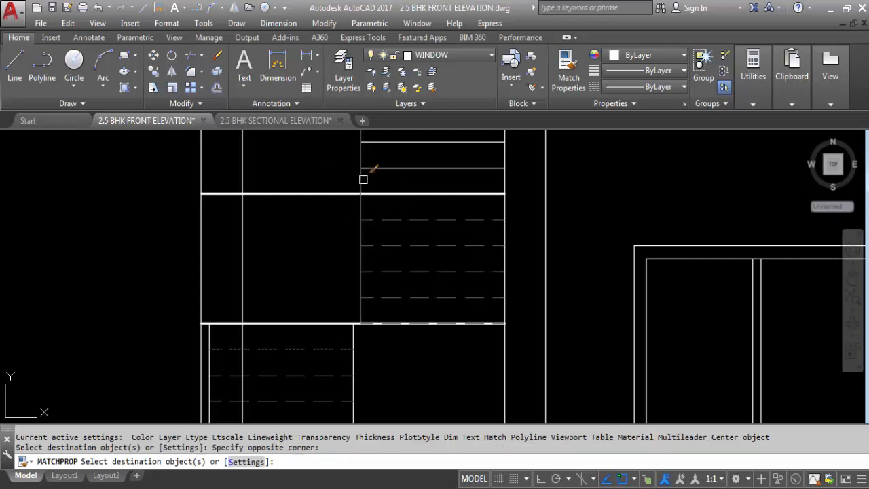
left_click(338, 178)
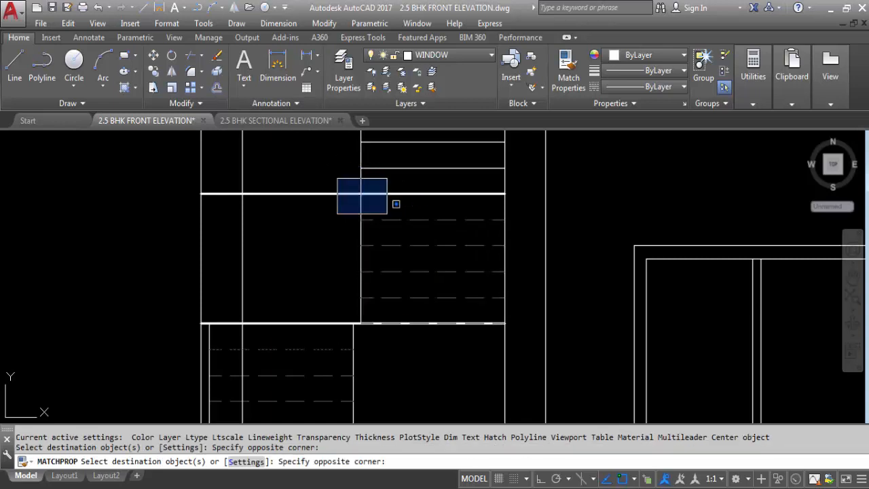
left_click(522, 234)
key("Escape")
scroll(421, 193, "down", 2)
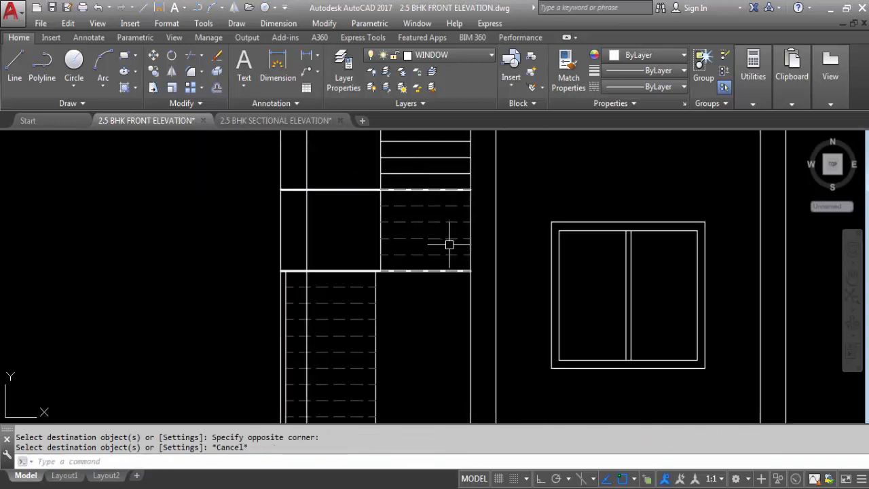
scroll(442, 175, "up", 2)
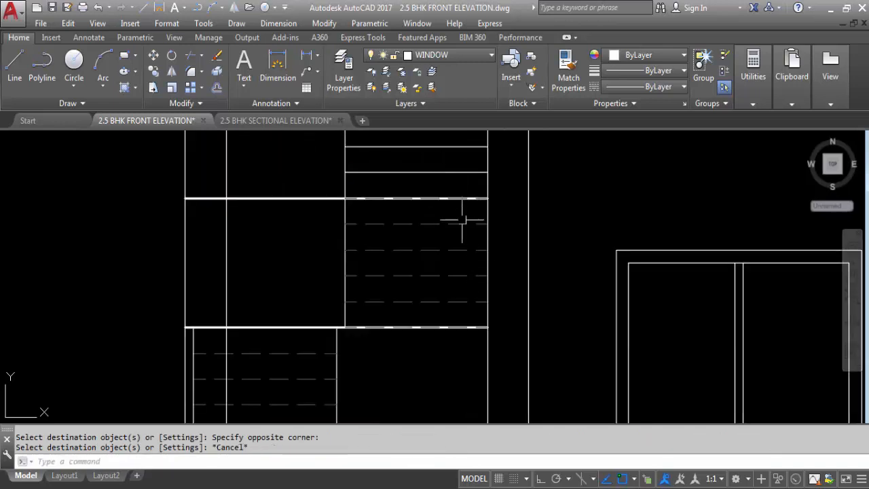
scroll(463, 219, "down", 2)
scroll(452, 237, "down", 2)
scroll(461, 178, "up", 2)
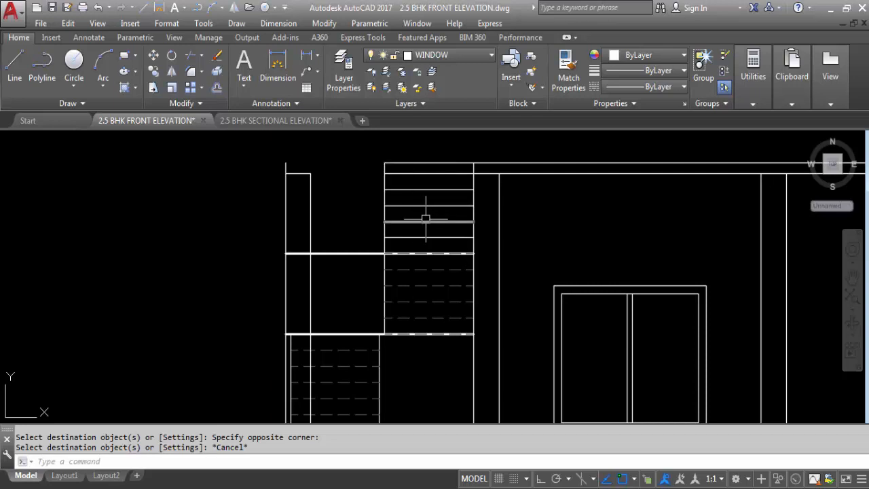
scroll(424, 218, "down", 1)
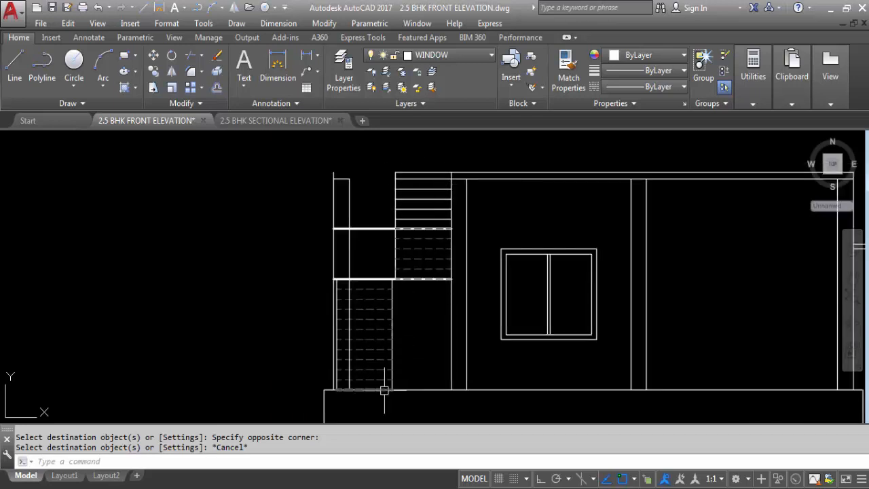
- Review the finished stair lines in the front elevation against the surrounding drawings and save the drawing
scroll(387, 389, "up", 2)
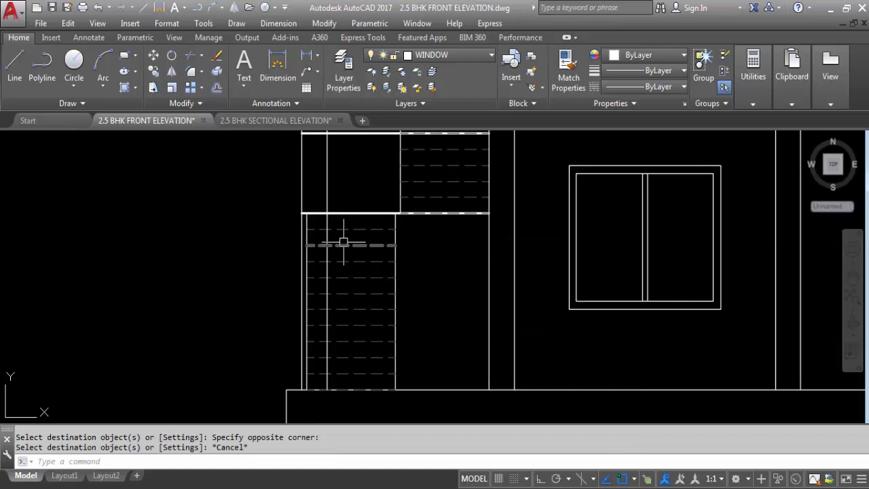
scroll(374, 276, "down", 2)
scroll(435, 227, "up", 2)
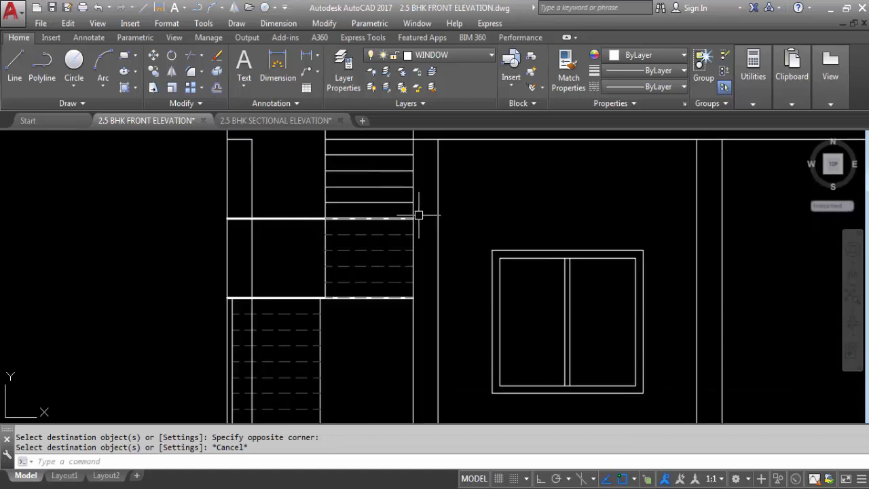
scroll(384, 230, "down", 4)
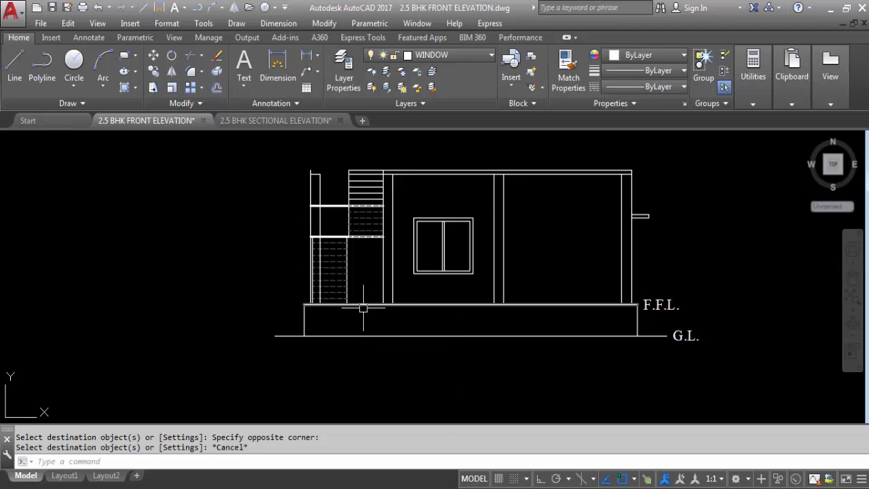
scroll(370, 214, "down", 4)
scroll(372, 214, "down", 2)
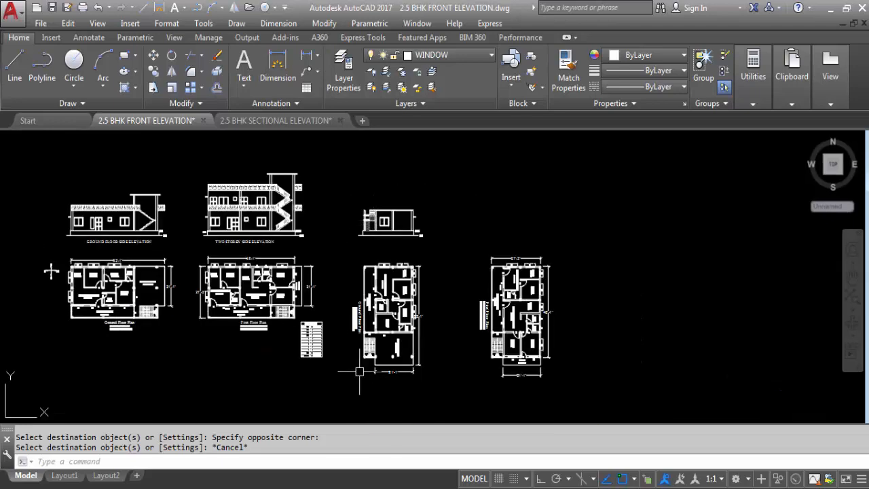
scroll(360, 372, "up", 4)
scroll(404, 400, "down", 4)
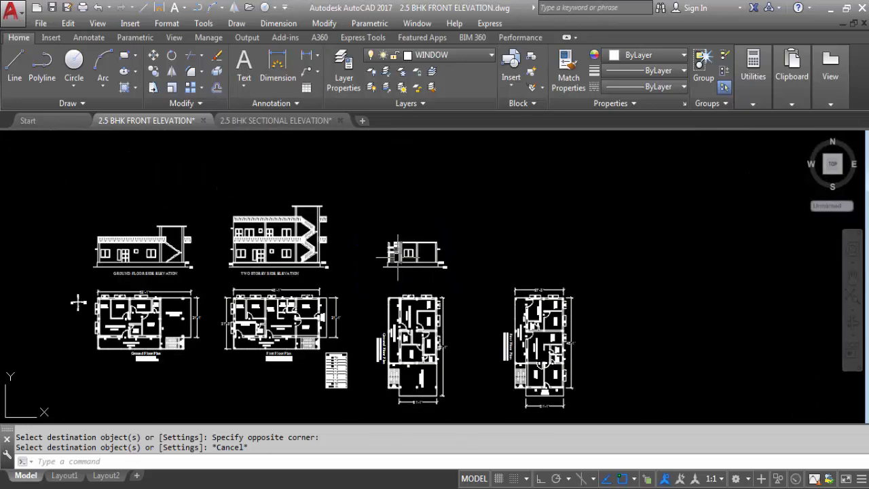
scroll(393, 245, "up", 5)
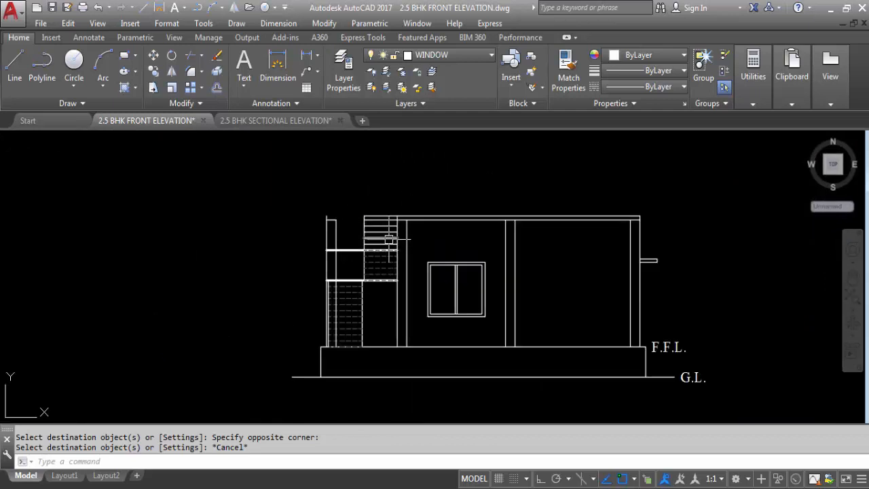
scroll(365, 262, "up", 4)
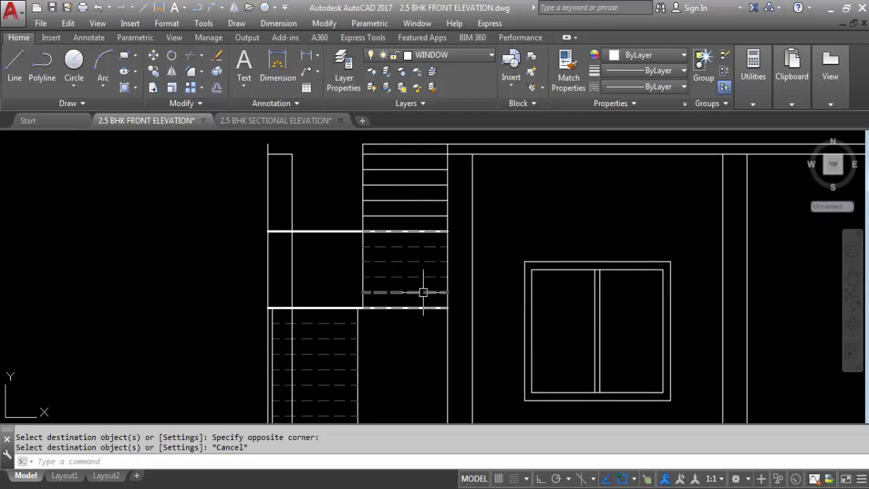
key("ctrl+s")
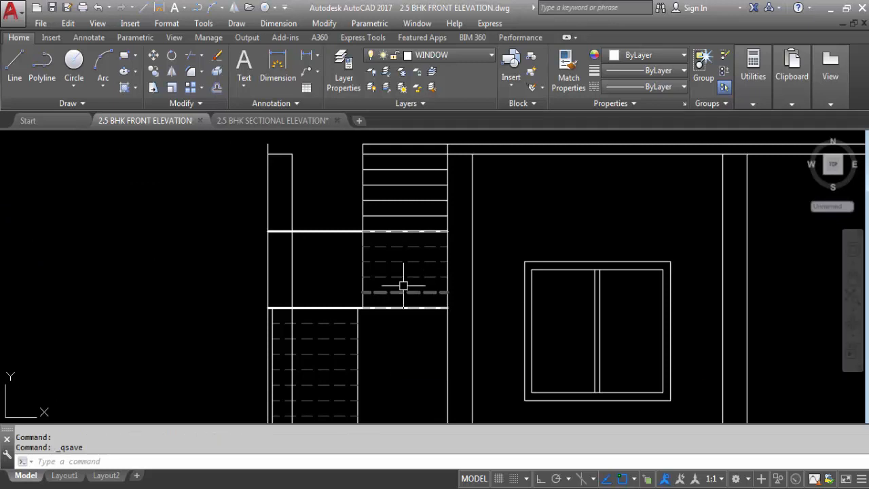
- Make WALL the current layer and turn off the STAIRS layer
left_click(471, 57)
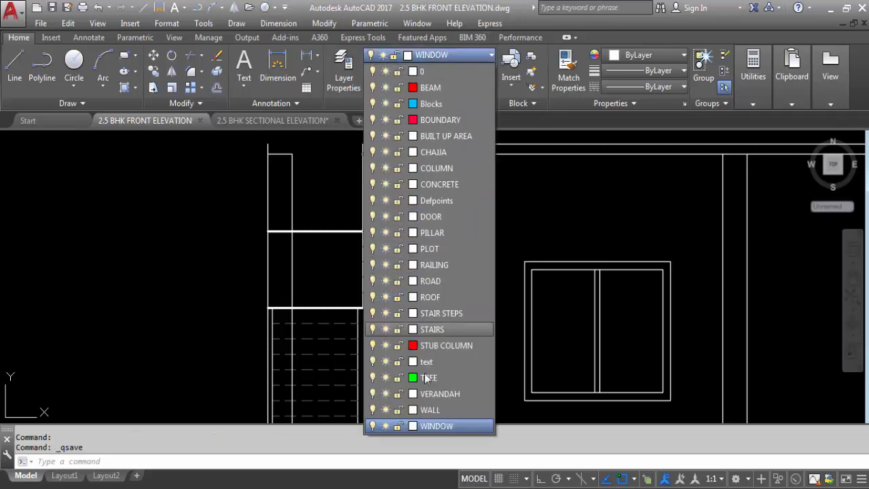
left_click(436, 411)
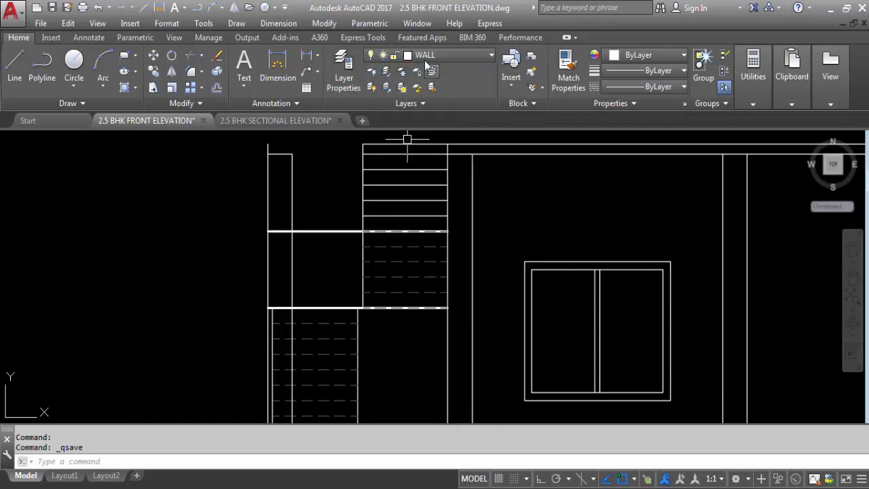
left_click(452, 55)
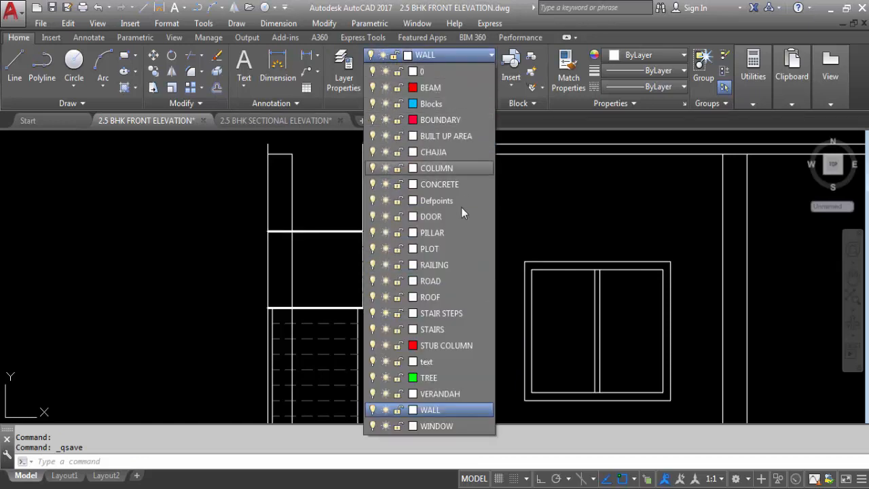
left_click(373, 329)
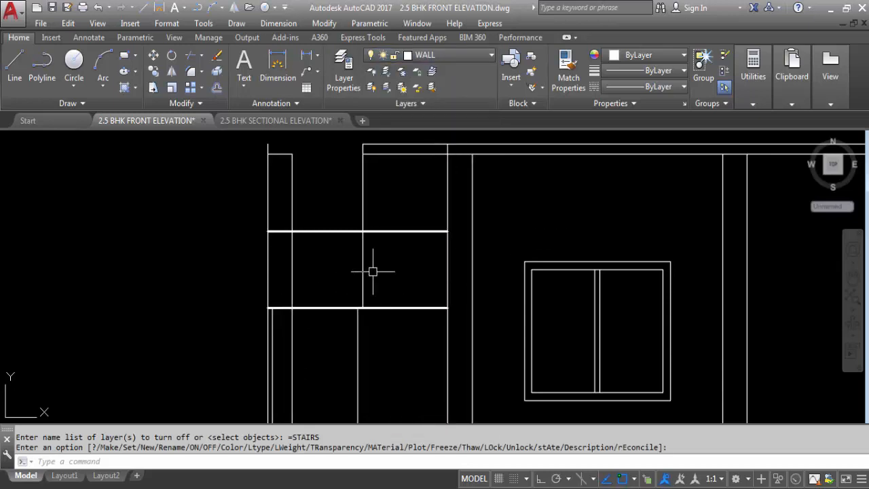
- Set up a hatch with the predefined BOX pattern at a scale of 25
type("H")
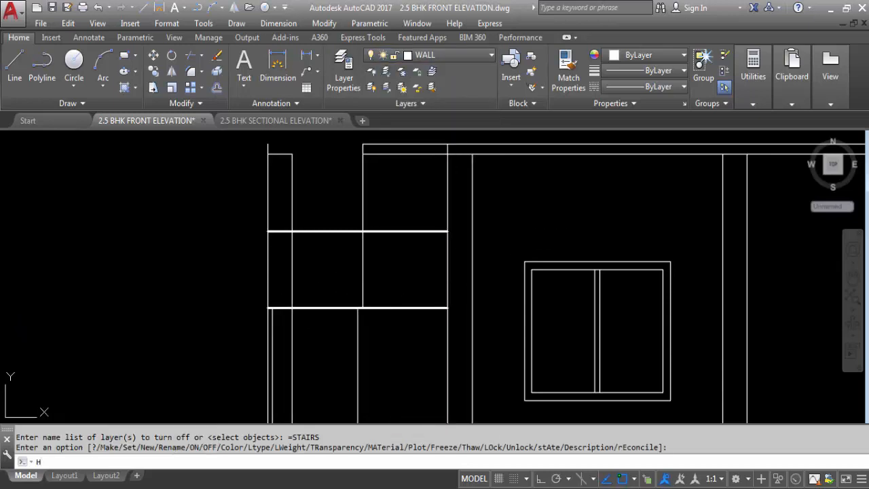
key("Return")
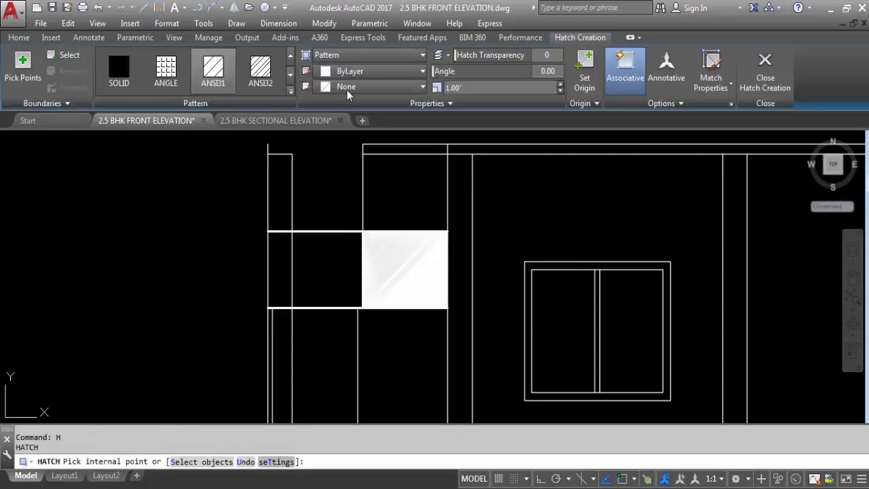
type("T")
key("Return")
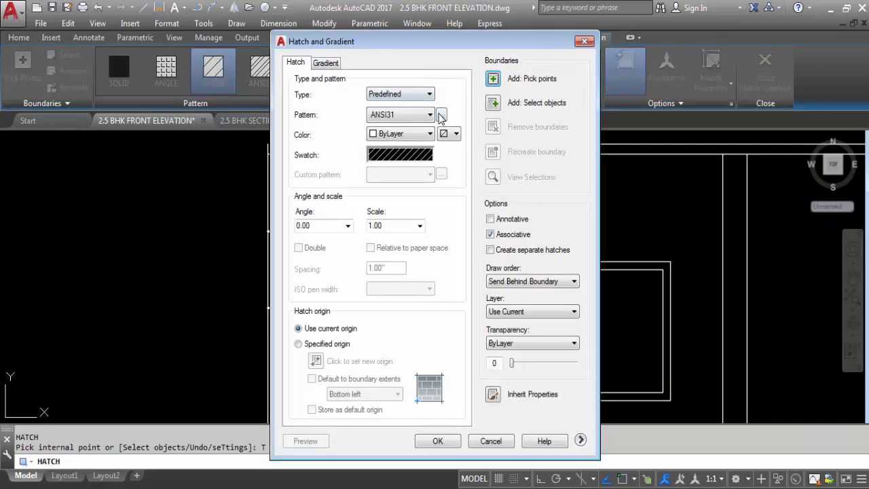
left_click(441, 115)
left_click(415, 129)
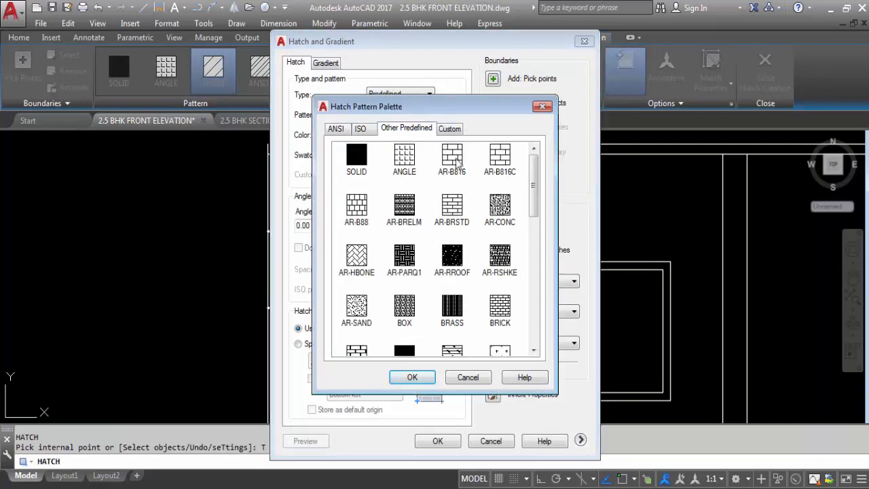
left_click(458, 213)
key("b")
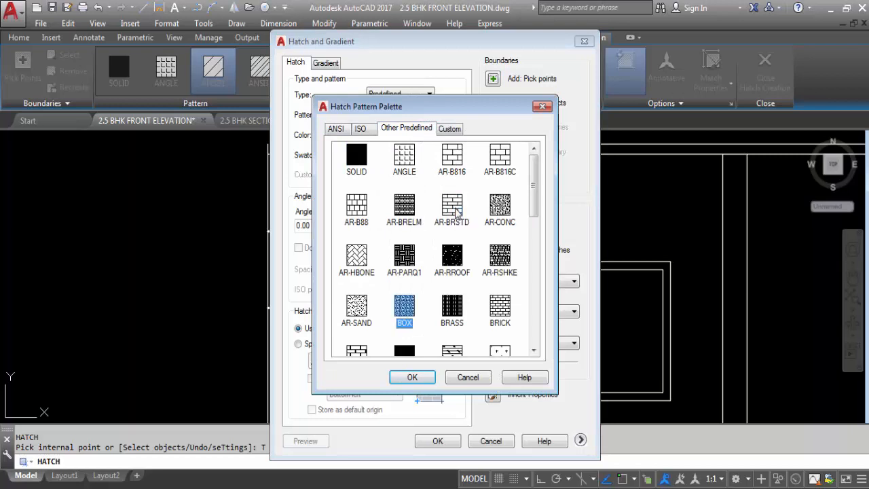
left_click(412, 377)
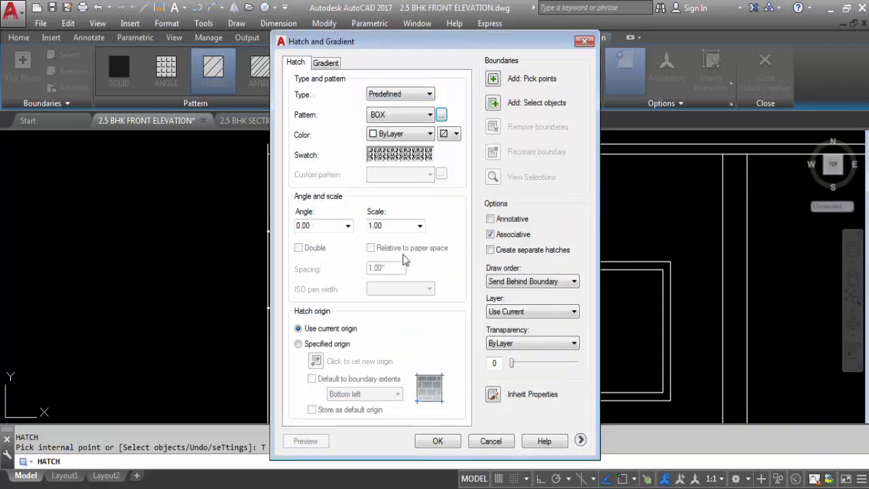
double_click(384, 227)
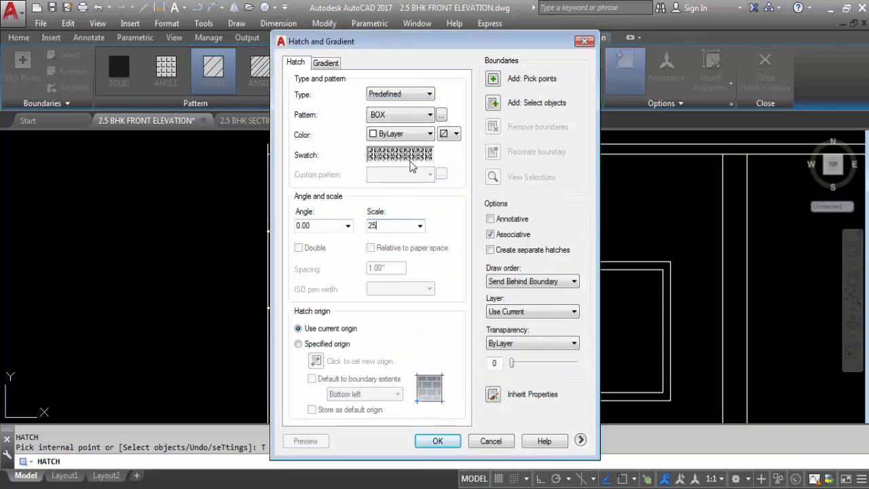
- Hatch the three adjoining areas between the two thick wall lines of the staircase with the BOX pattern
left_click(493, 79)
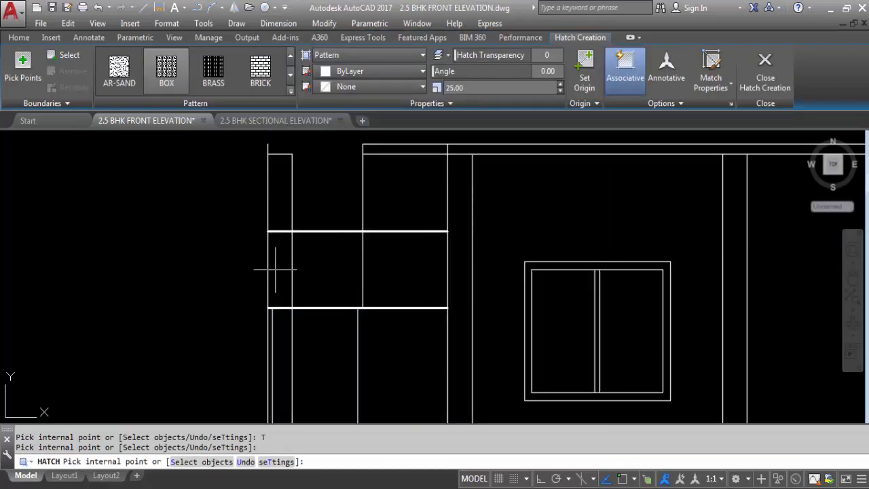
left_click(280, 266)
left_click(333, 264)
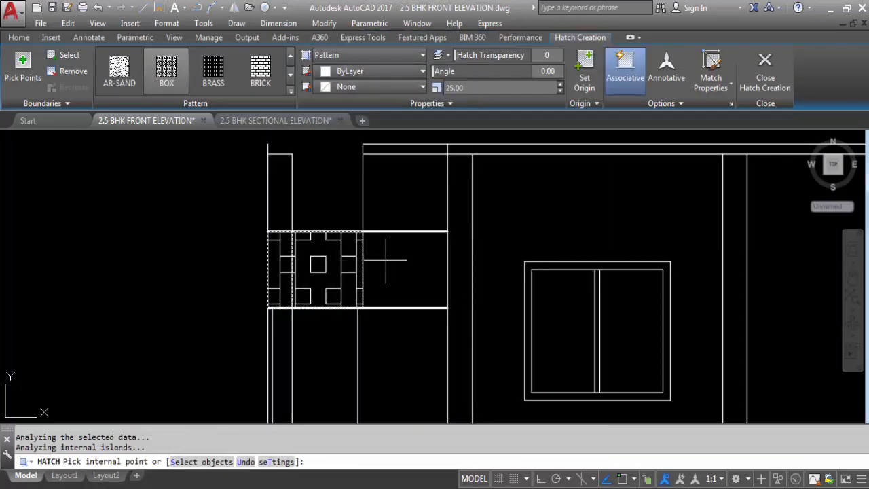
left_click(386, 260)
scroll(452, 271, "down", 3)
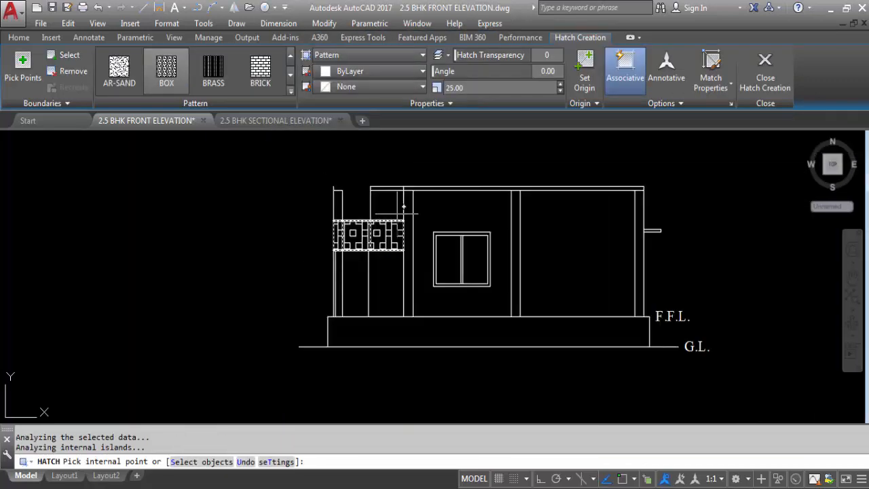
scroll(377, 257, "up", 3)
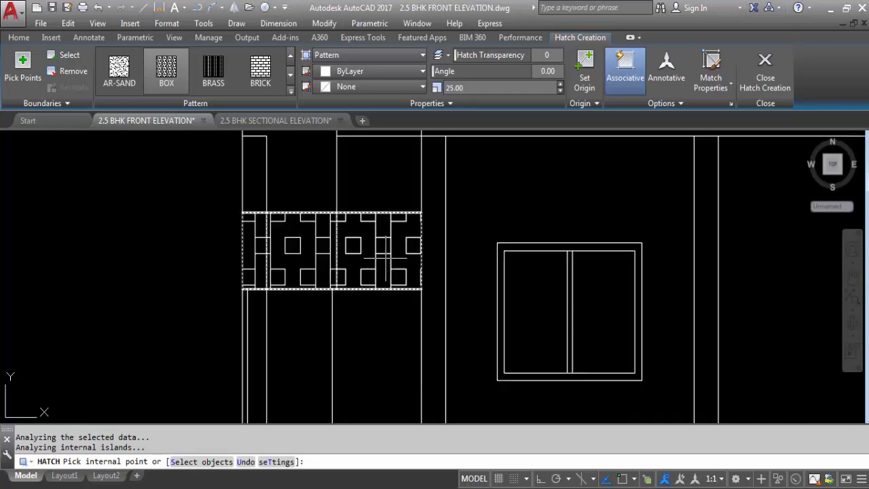
key("Return")
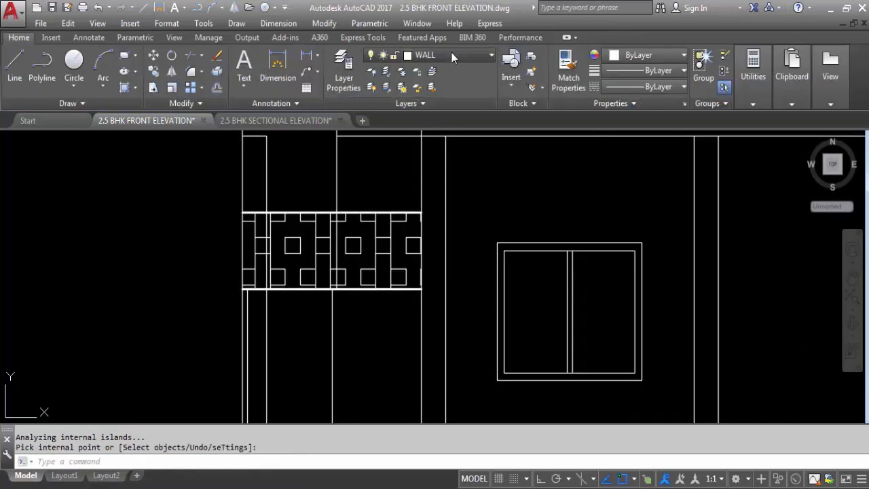
- Turn the STAIRS layer back on
left_click(450, 54)
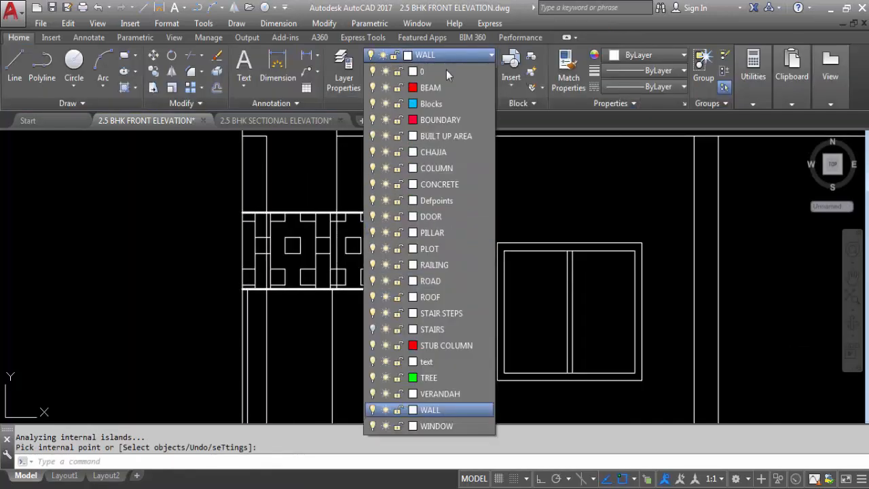
left_click(373, 330)
left_click(575, 195)
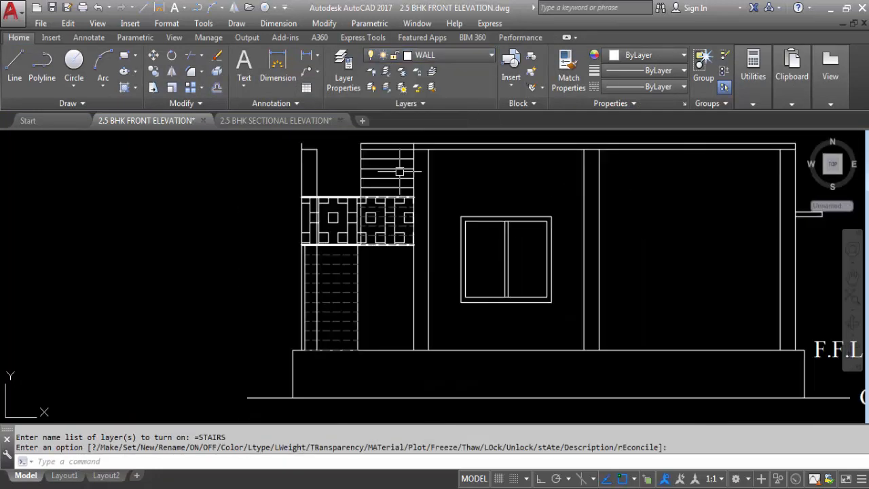
- Examine the hatched stair wall and step lines in the front elevation and compare them with the stairs in the ground floor plan
scroll(398, 171, "down", 2)
scroll(370, 195, "up", 2)
scroll(343, 285, "down", 3)
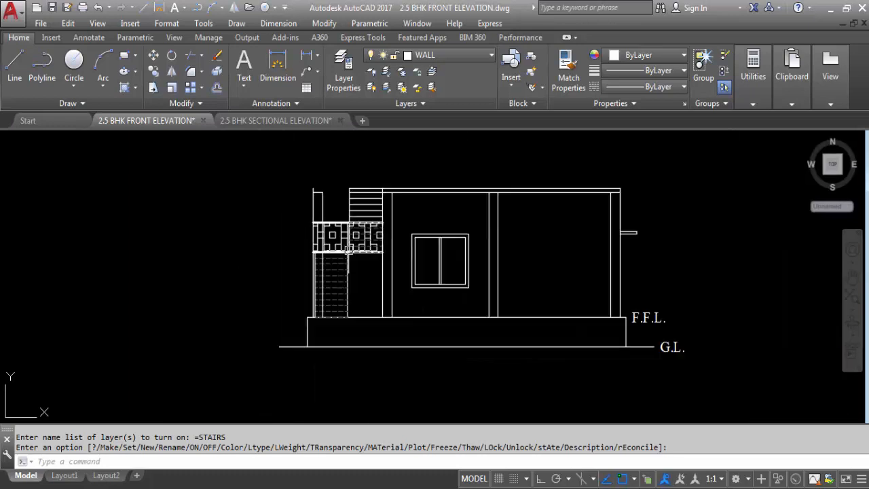
scroll(345, 294, "up", 3)
scroll(333, 211, "down", 5)
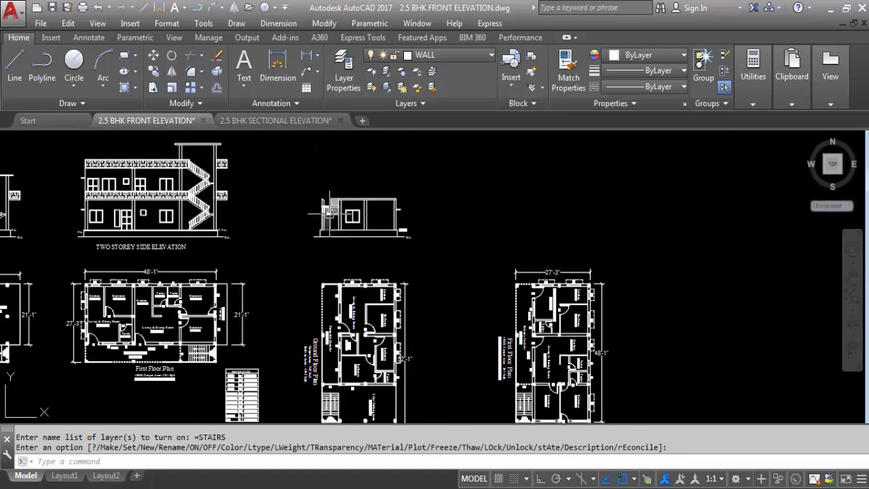
scroll(347, 406, "up", 6)
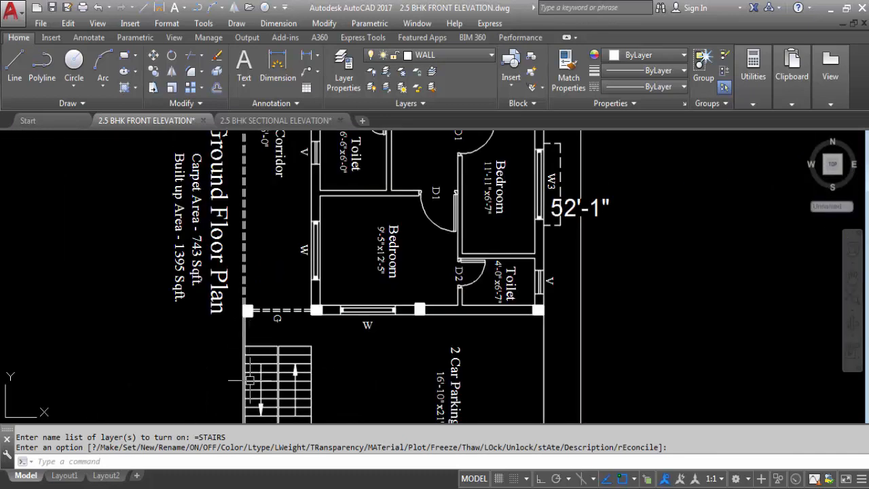
scroll(294, 285, "down", 2)
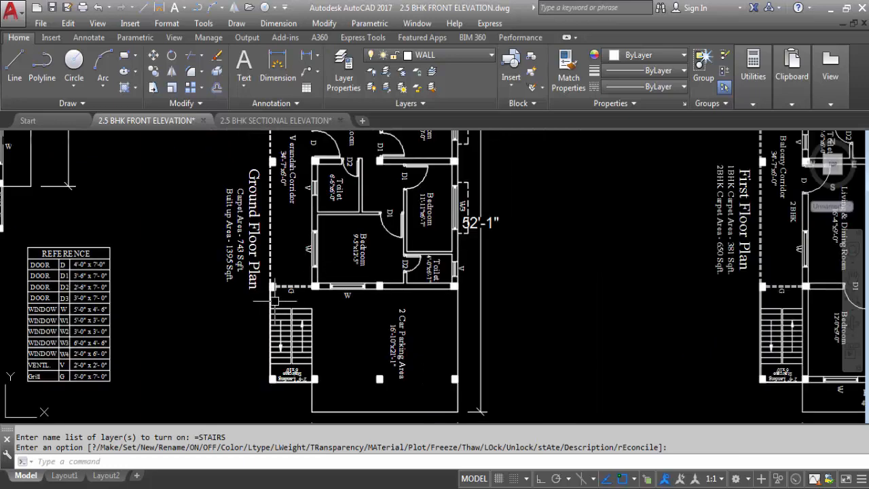
scroll(282, 380, "down", 3)
scroll(260, 169, "up", 8)
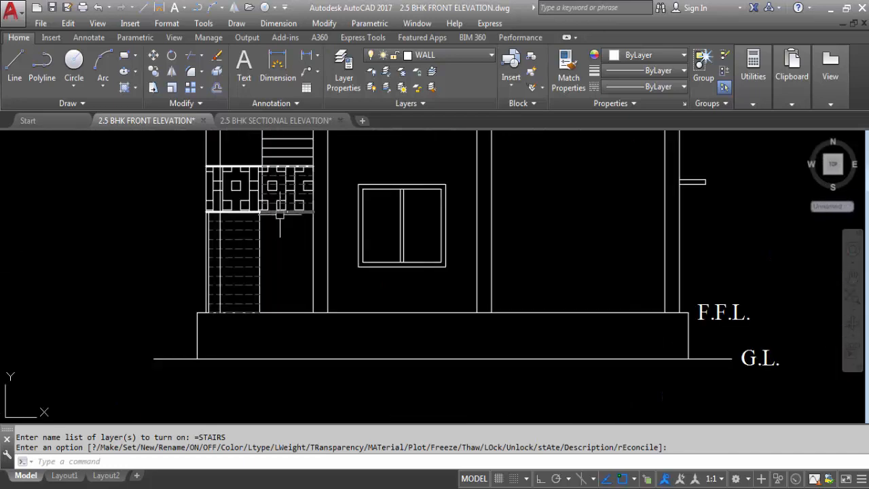
scroll(260, 170, "up", 4)
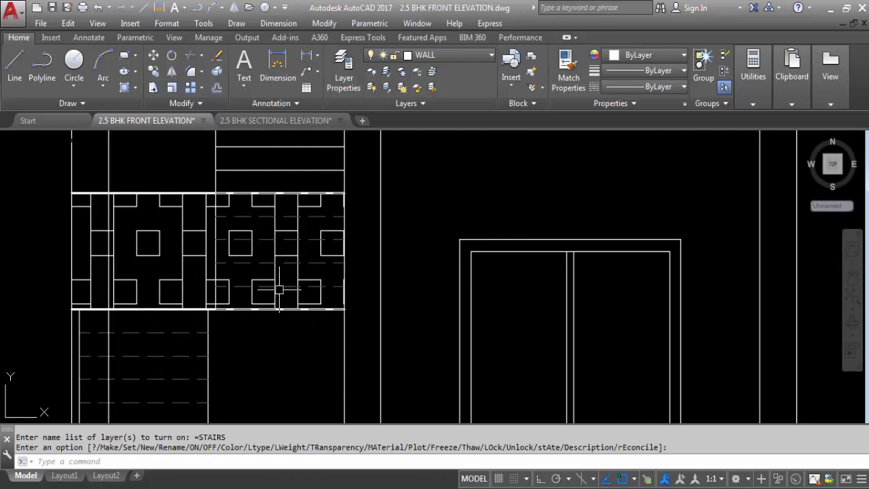
scroll(284, 245, "down", 3)
scroll(306, 240, "up", 3)
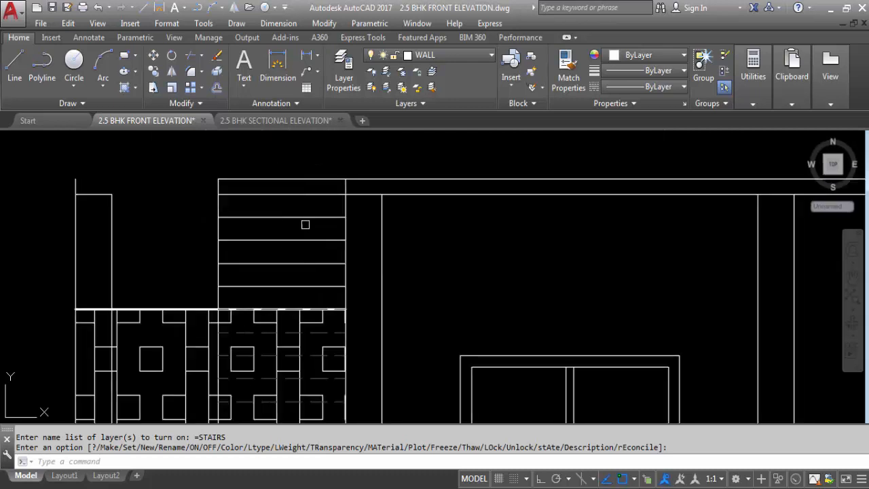
scroll(333, 190, "down", 4)
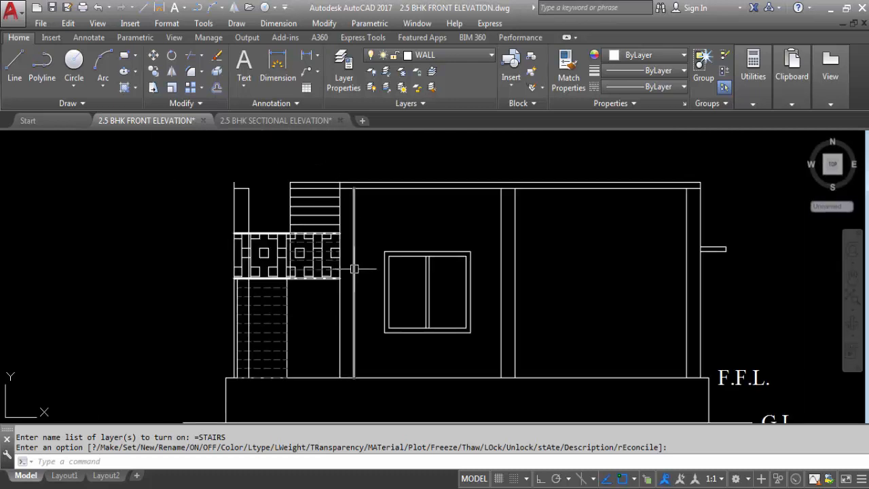
scroll(380, 253, "down", 5)
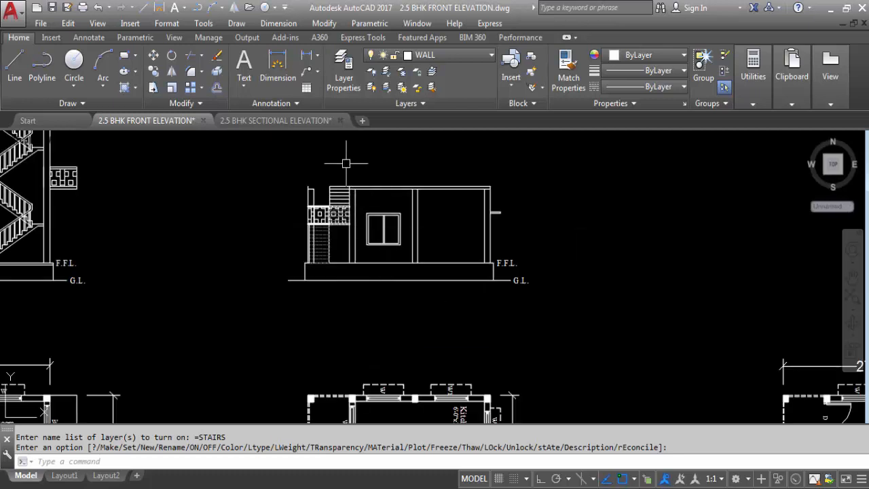
- Draw vertical construction lines through the outer column edges and inner flight edges of the staircase in the ground floor plan
scroll(336, 168, "up", 5)
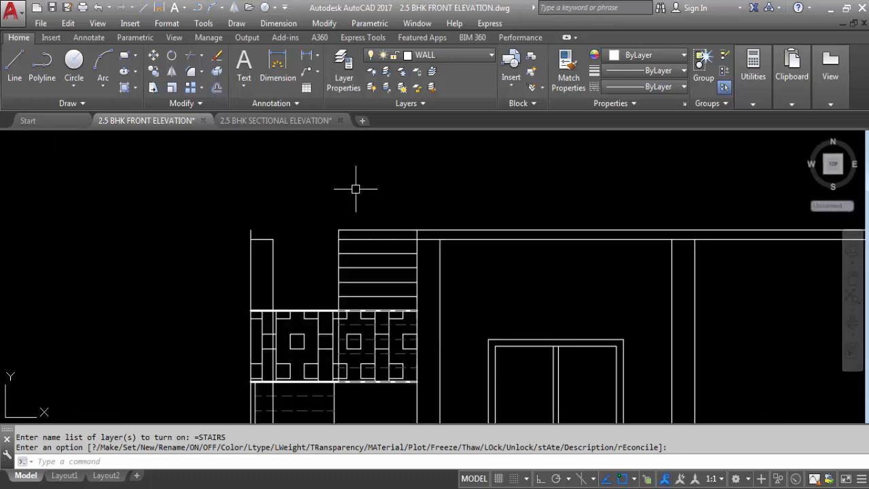
scroll(380, 235, "down", 6)
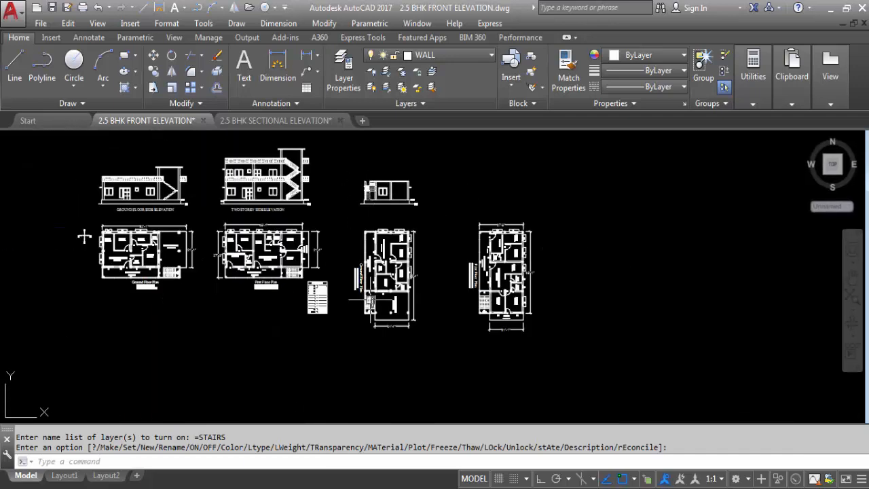
scroll(136, 233, "up", 10)
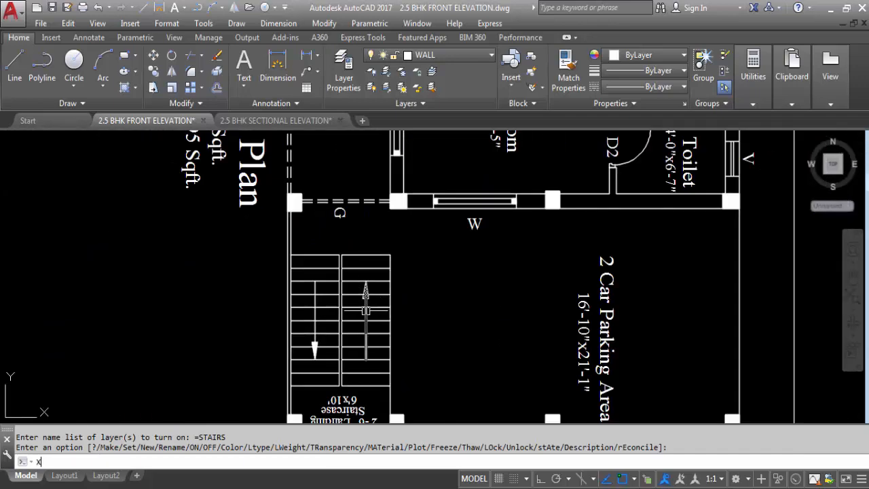
type("XL")
key("Return")
type("V")
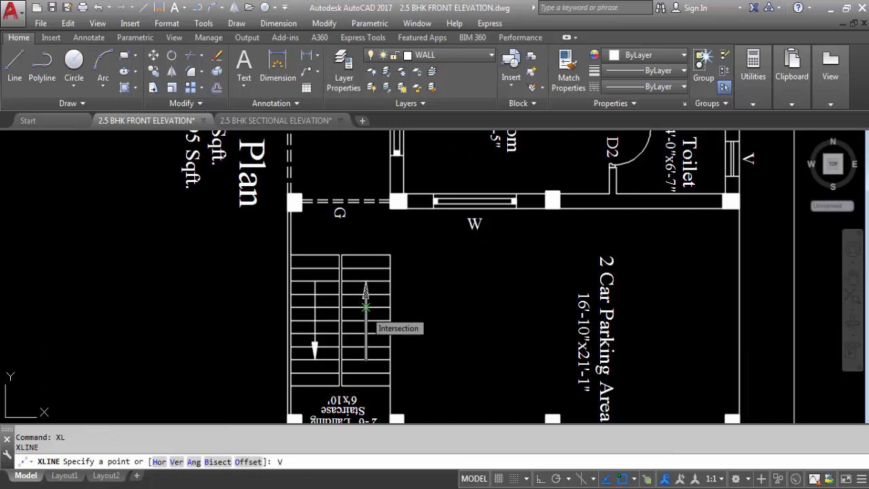
key("Return")
scroll(340, 306, "down", 2)
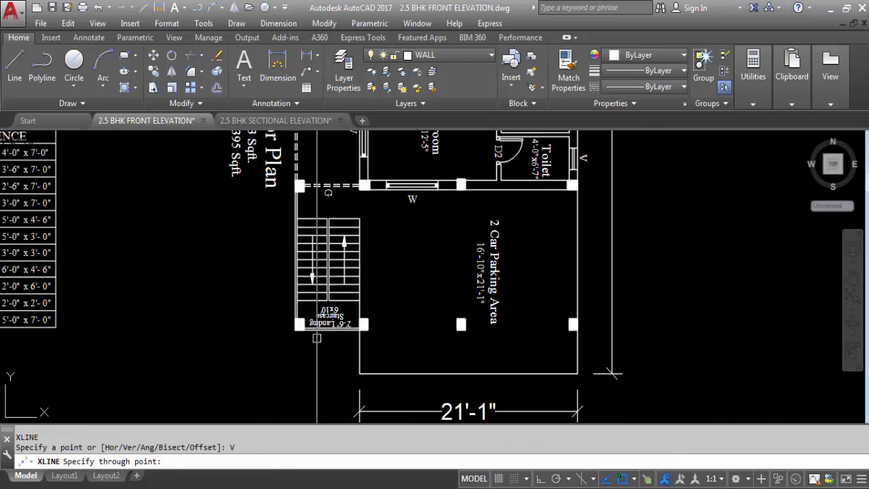
scroll(316, 281, "up", 3)
left_click(259, 316)
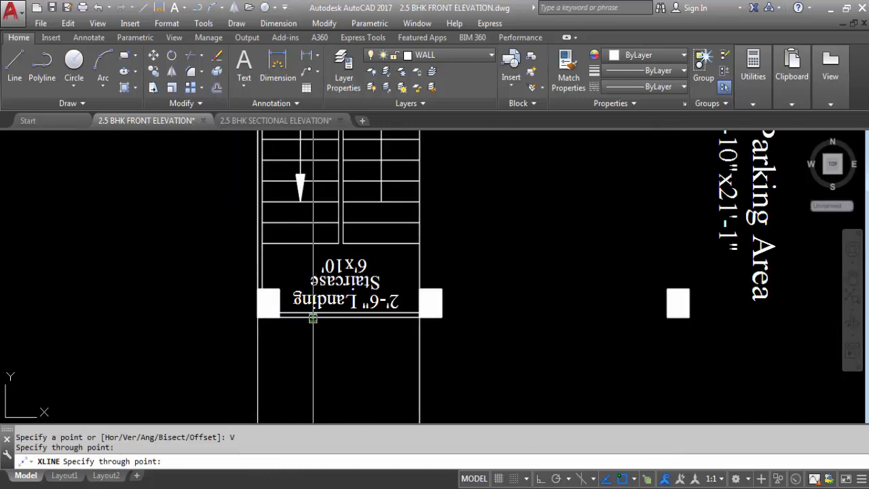
left_click(442, 317)
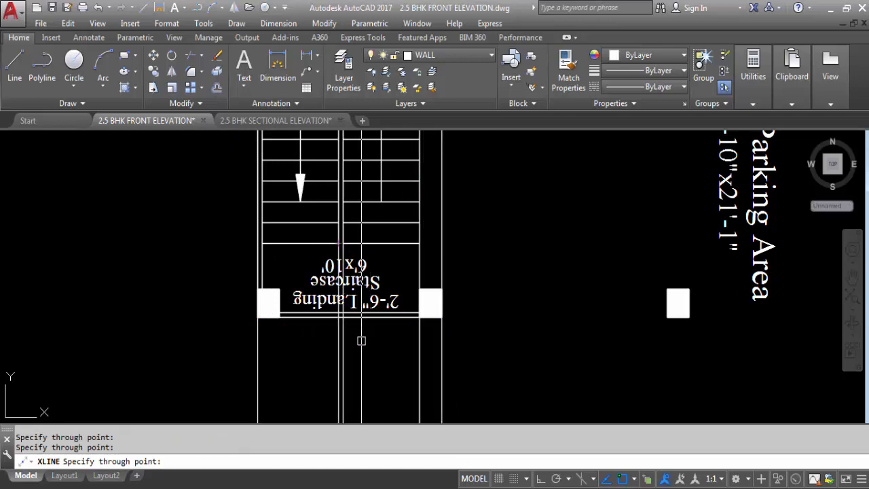
scroll(360, 342, "down", 7)
scroll(375, 366, "down", 3)
scroll(388, 210, "up", 8)
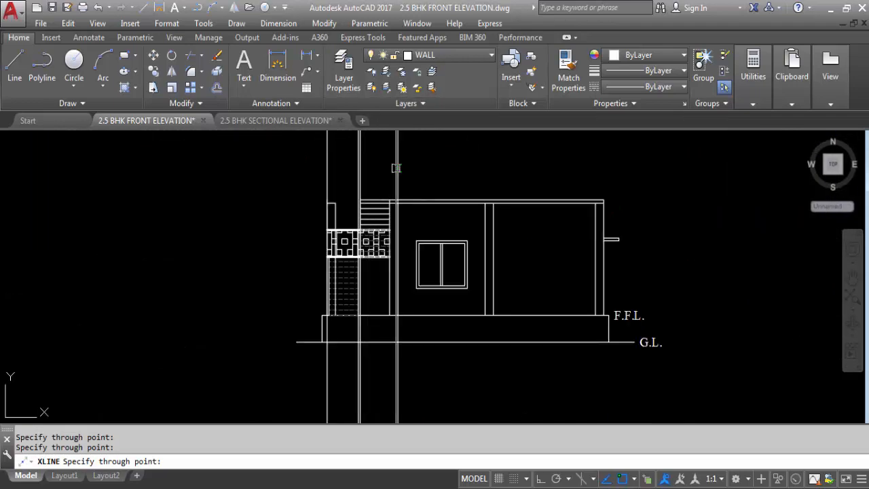
key("Escape")
- Erase the two outermost vertical construction lines crossing the front elevation
scroll(364, 182, "up", 3)
scroll(378, 197, "down", 5)
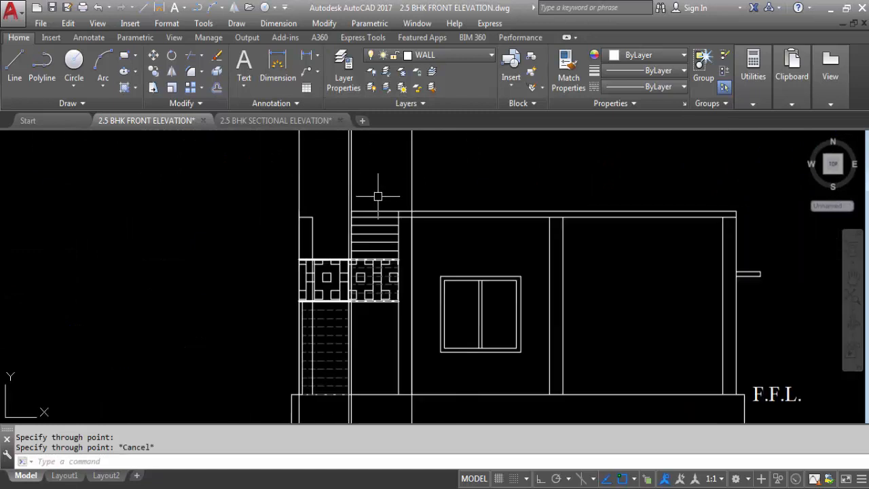
left_click(411, 181)
left_click(299, 180)
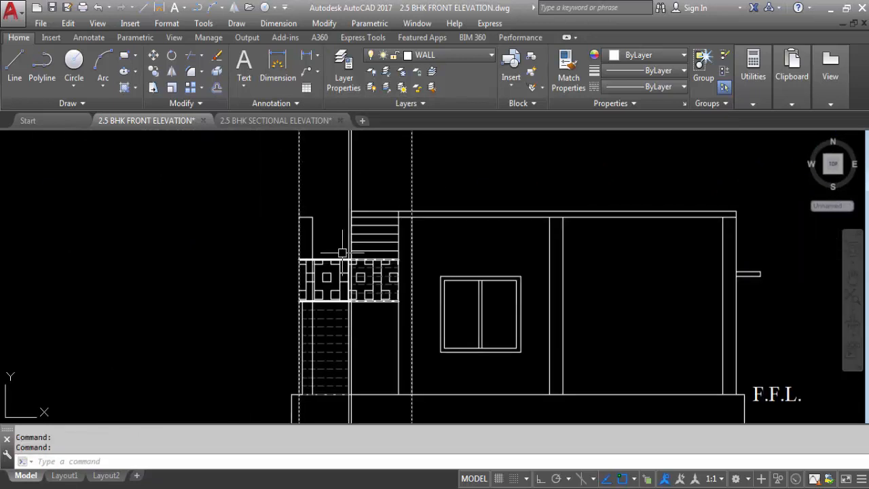
key("Delete")
- Examine how the two remaining vertical construction lines align with the edges of the stair flights in the front elevation
scroll(363, 208, "up", 3)
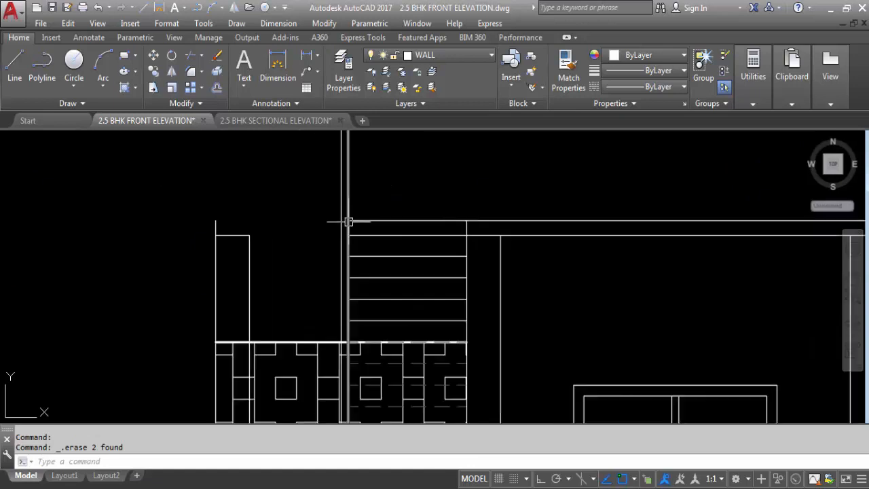
scroll(349, 218, "down", 3)
scroll(338, 175, "up", 3)
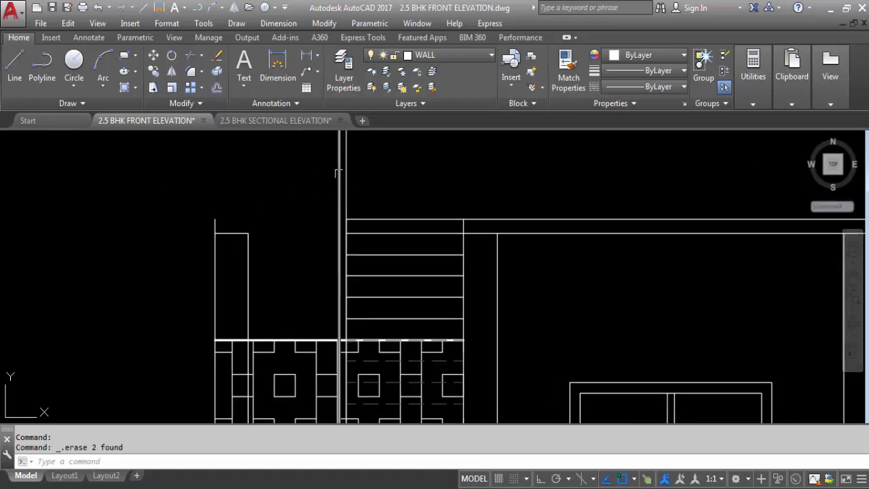
scroll(339, 175, "down", 3)
scroll(365, 276, "up", 4)
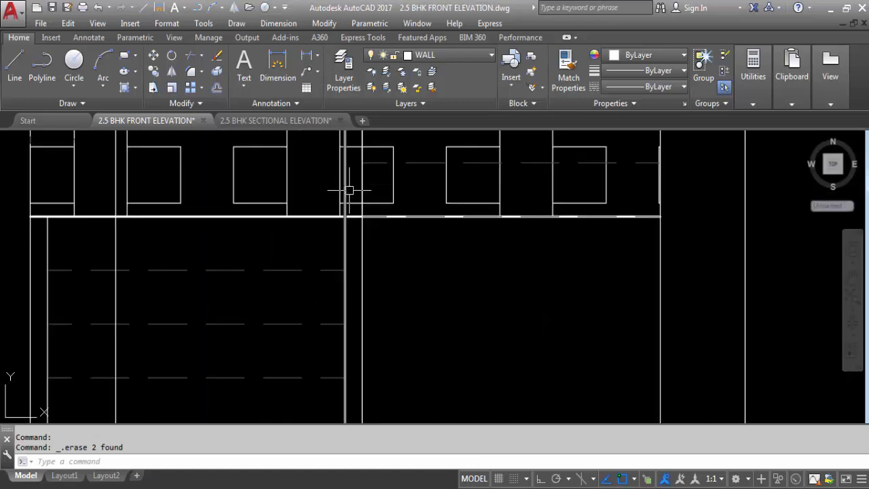
scroll(369, 326, "up", 2)
scroll(369, 319, "down", 3)
scroll(369, 243, "up", 4)
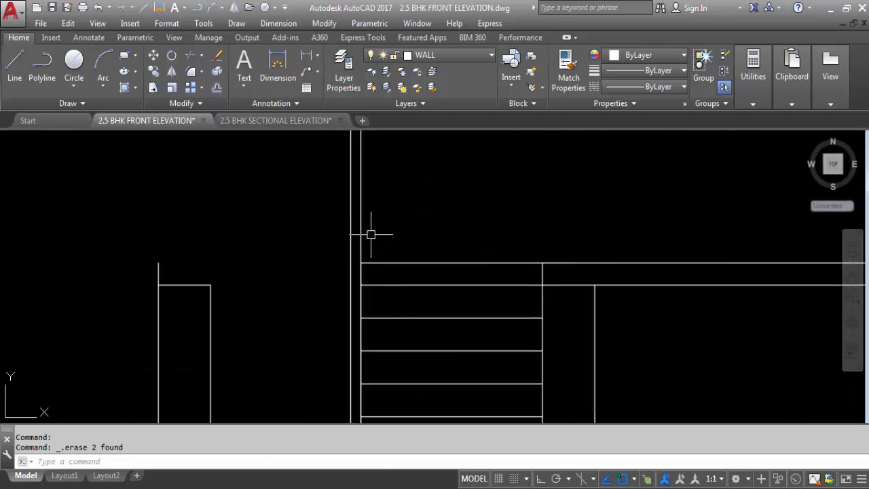
- Erase the two remaining vertical construction lines between the stair flights of the front elevation
scroll(460, 136, "down", 2)
scroll(449, 183, "down", 3)
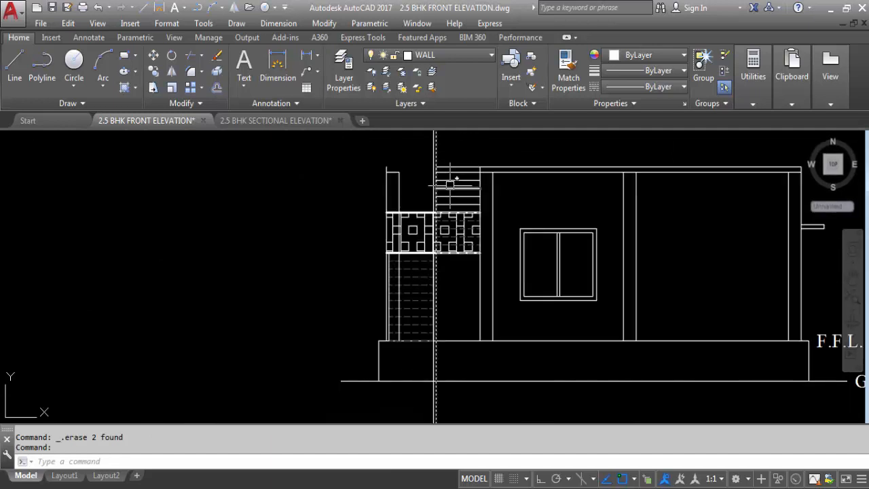
key("Delete")
scroll(435, 156, "up", 4)
left_click(431, 157)
scroll(415, 178, "down", 4)
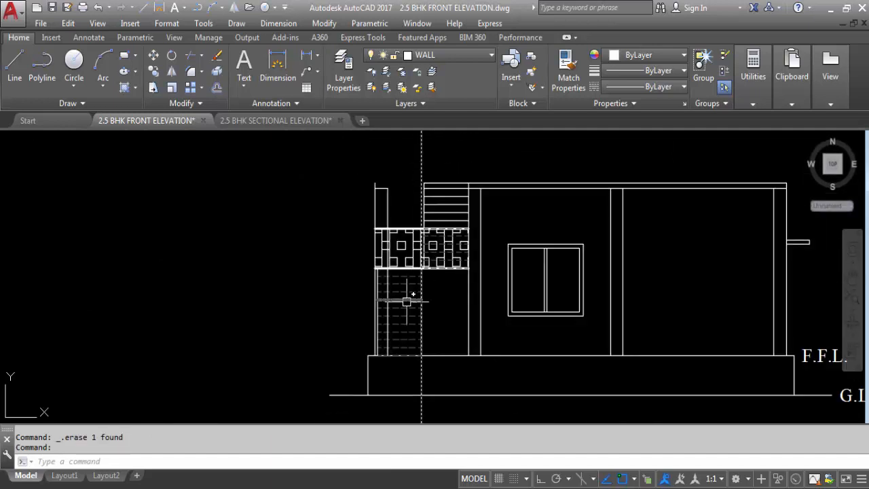
scroll(414, 295, "up", 3)
key("Delete")
scroll(476, 306, "down", 3)
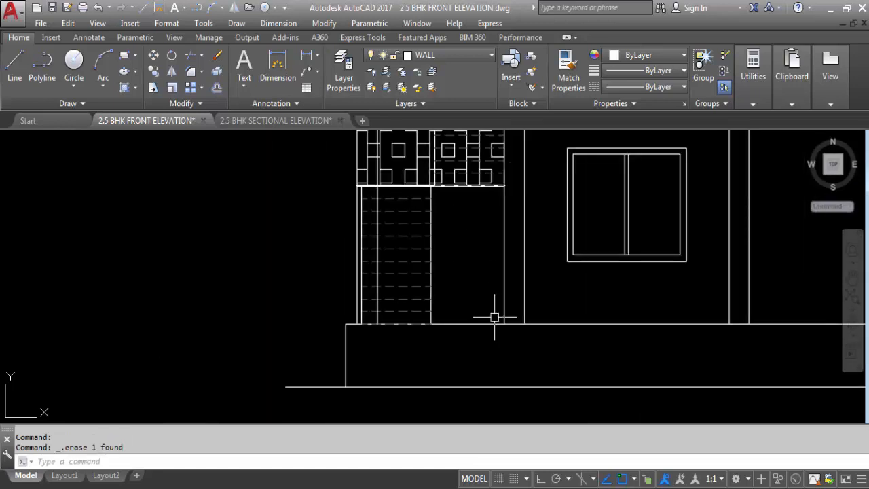
- Set the current object colour to red (237,31,36)
scroll(494, 317, "down", 3)
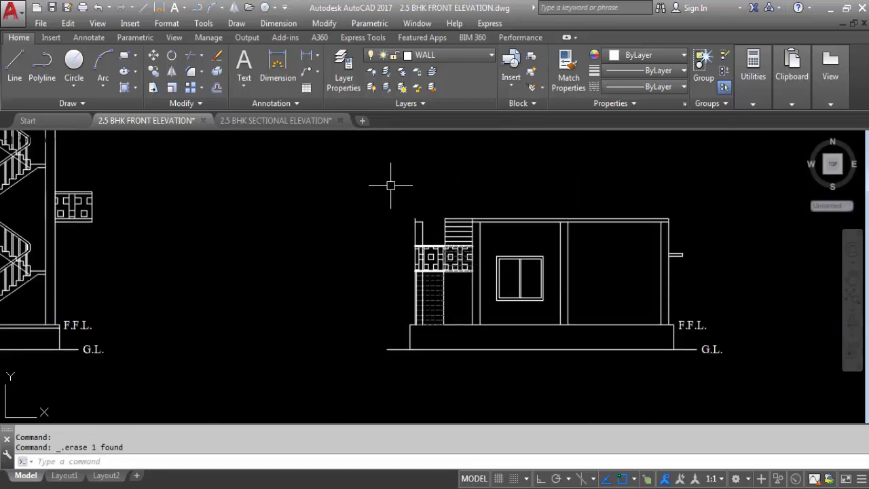
scroll(391, 182, "down", 2)
scroll(432, 230, "up", 6)
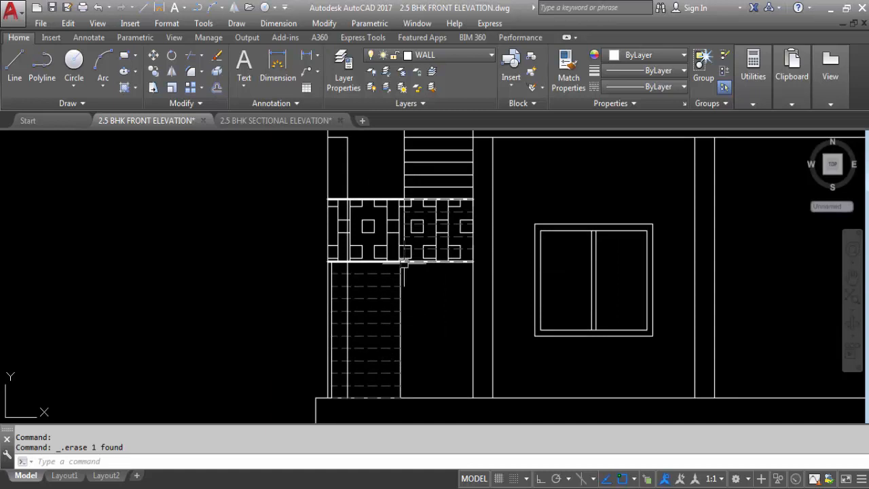
scroll(486, 196, "up", 1)
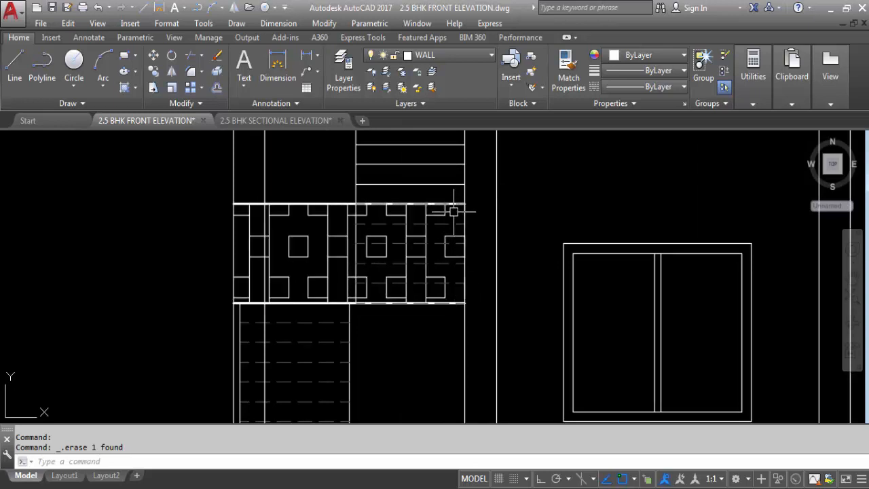
middle_click_drag(459, 192, 455, 307)
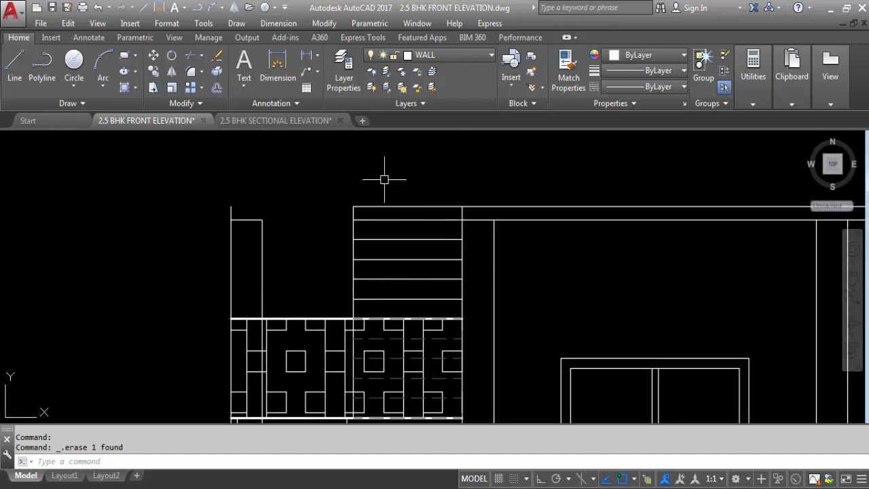
scroll(451, 204, "down", 5)
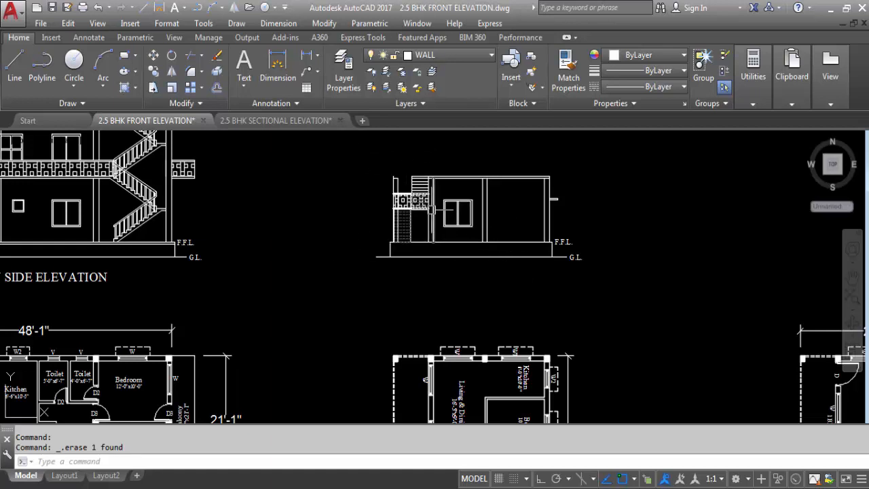
left_click(665, 54)
left_click(649, 134)
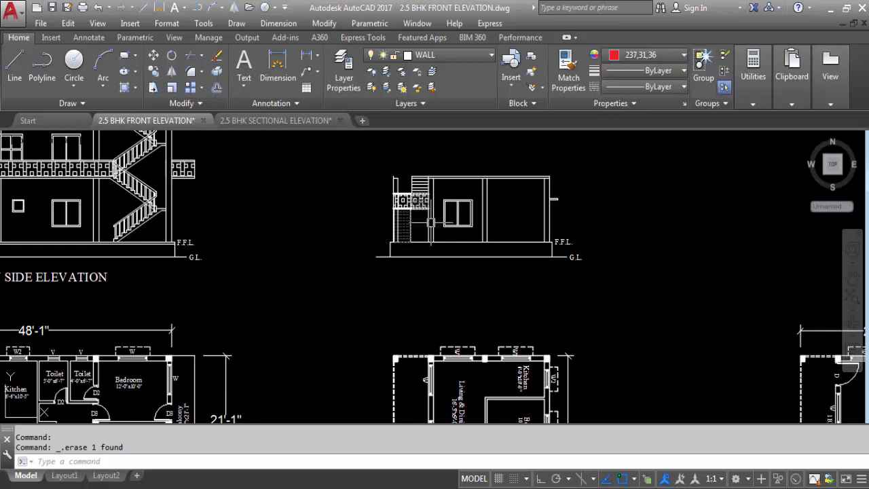
- Draw horizontal construction lines through the finished floor level and the lowest treads of the ground-floor flight in the two-storey side elevation
key("Return")
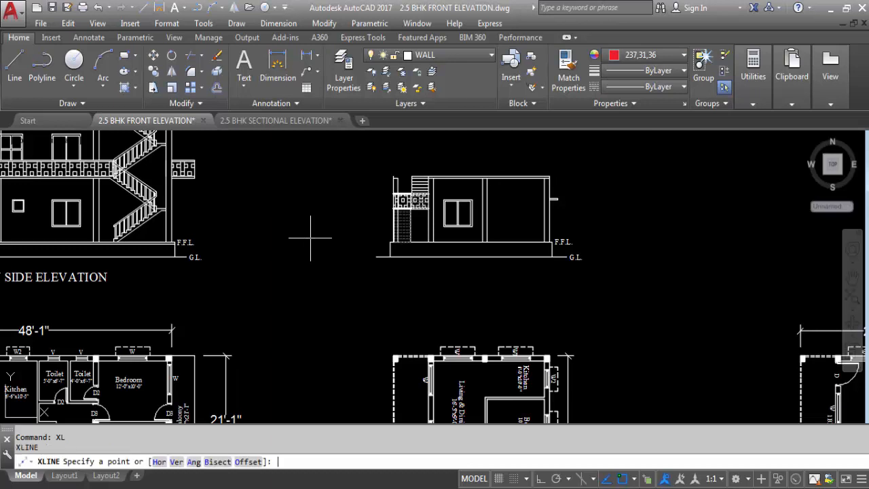
key("Return")
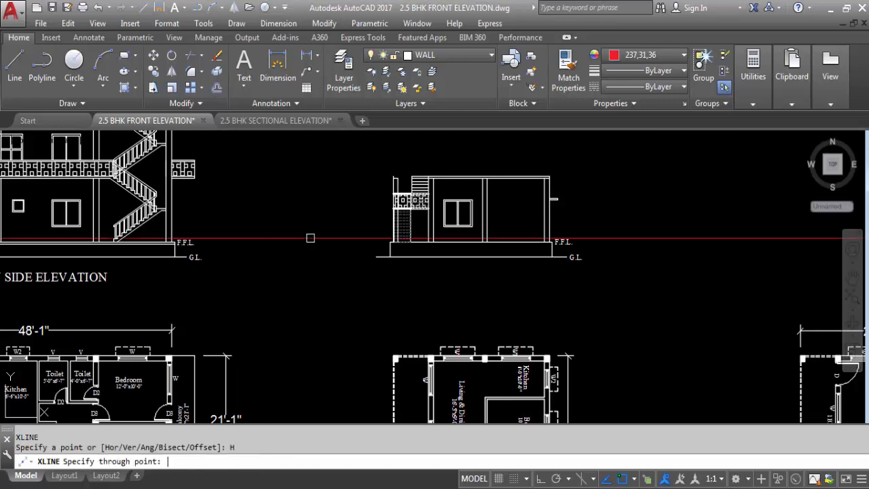
scroll(113, 235, "up", 8)
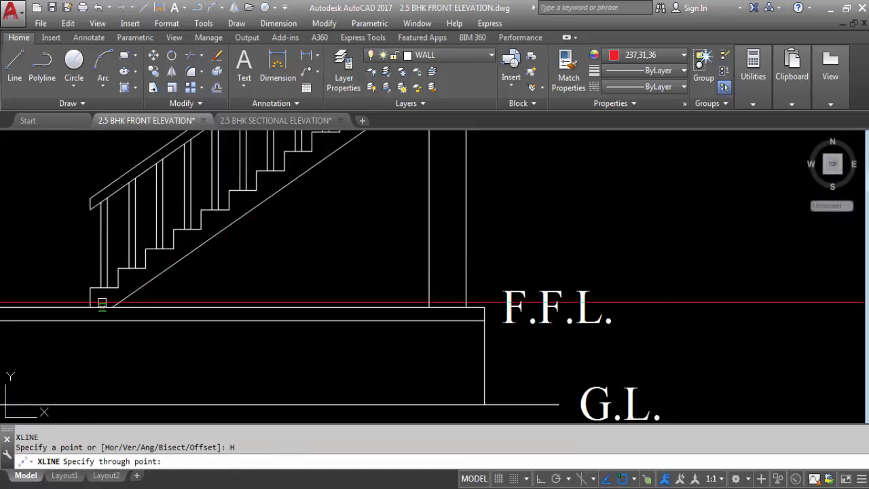
left_click(89, 306)
left_click(118, 288)
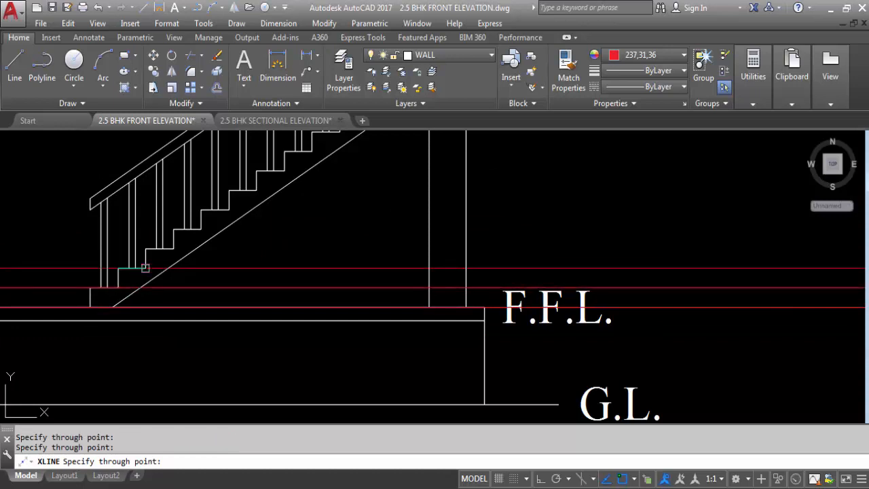
left_click(174, 249)
left_click(201, 230)
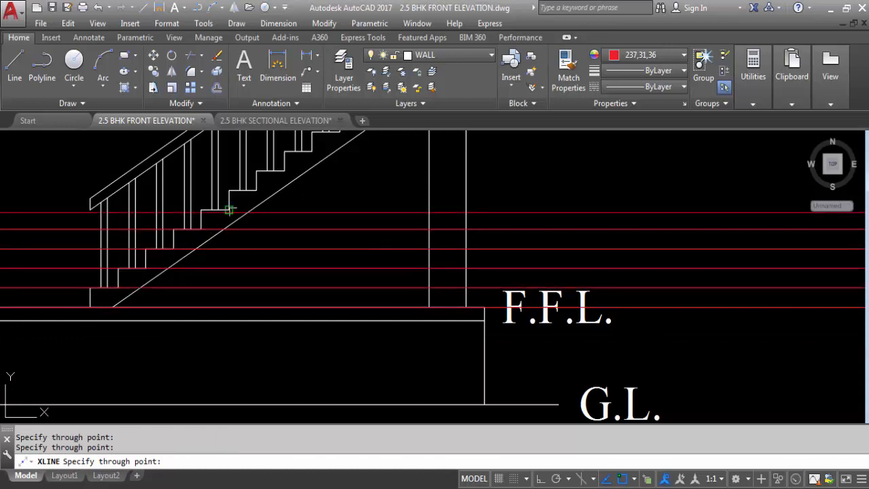
left_click(230, 210)
- Continue the horizontal construction lines through the upper treads of the lower flight, the mid-landing and the second flight's first tread
scroll(272, 203, "down", 2)
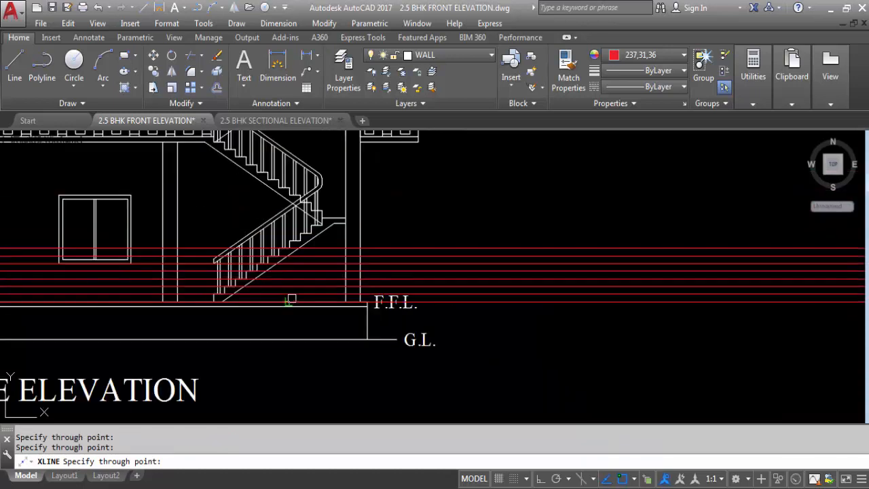
scroll(299, 222, "up", 4)
left_click(296, 290)
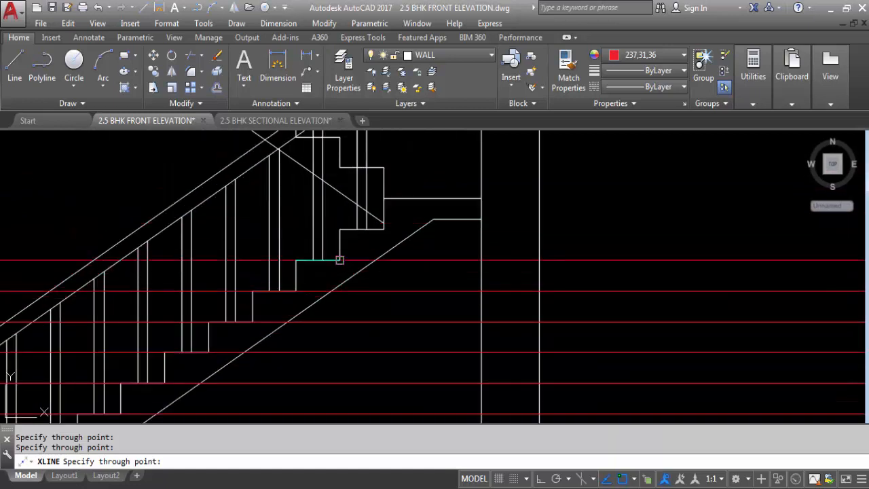
left_click(340, 260)
left_click(385, 230)
left_click(384, 199)
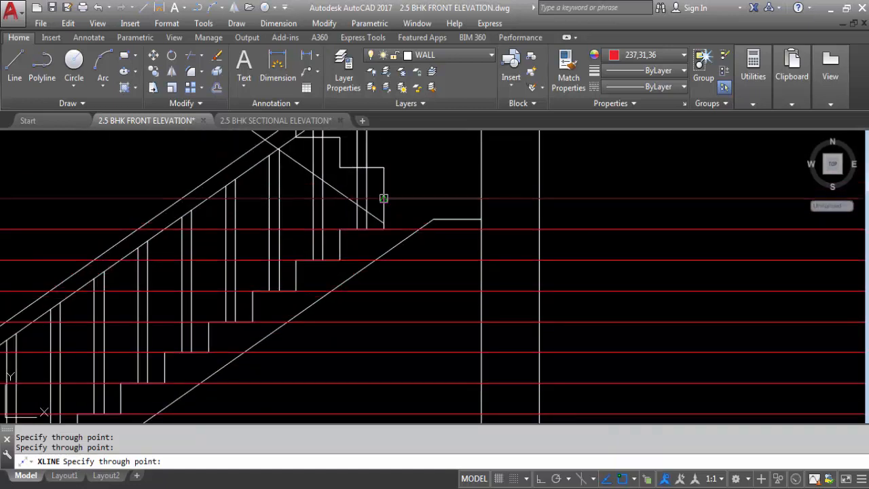
left_click(383, 167)
- Continue the horizontal construction lines through the lower and middle treads of the side elevation's second flight
scroll(394, 203, "down", 3)
scroll(464, 370, "up", 3)
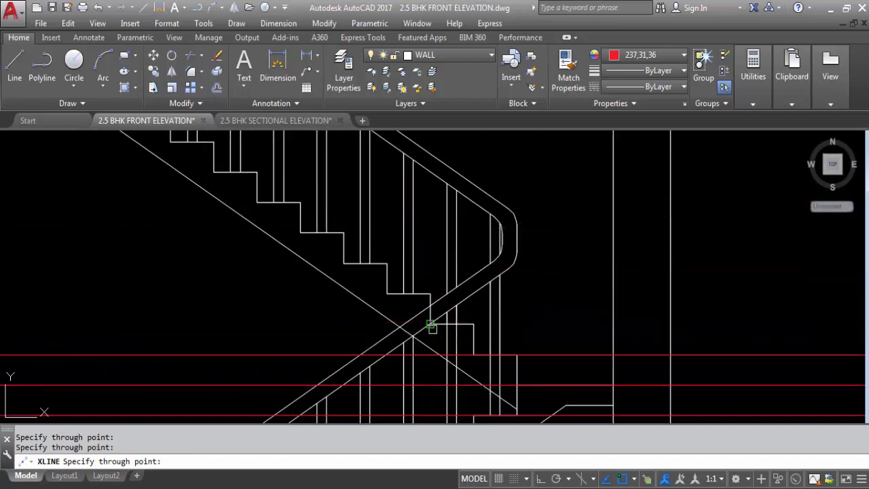
left_click(430, 324)
left_click(387, 293)
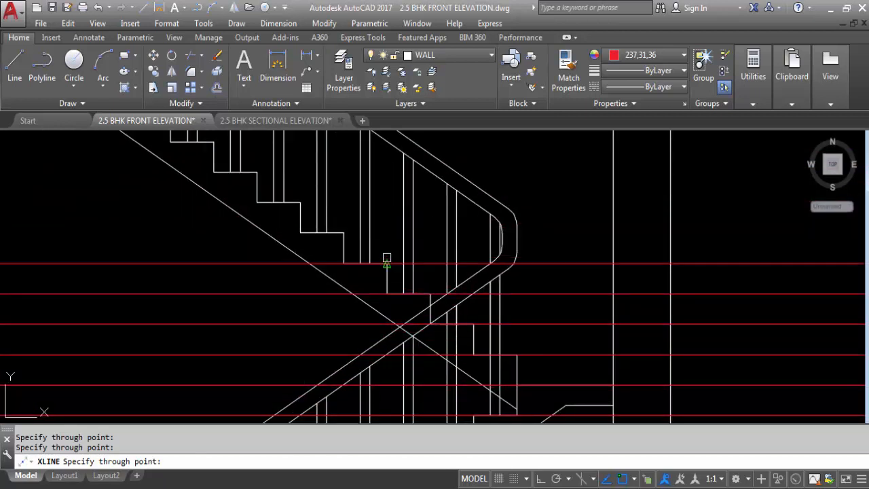
left_click(387, 263)
left_click(300, 202)
scroll(414, 269, "down", 3)
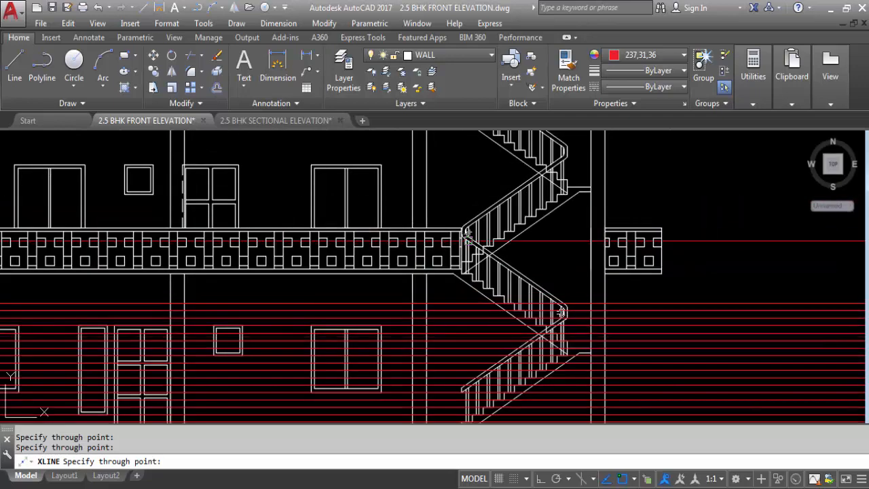
- Draw the remaining horizontal construction lines through the second flight's top treads and the balcony floor's upper edge
scroll(518, 372, "up", 3)
scroll(518, 371, "down", 3)
scroll(516, 366, "up", 3)
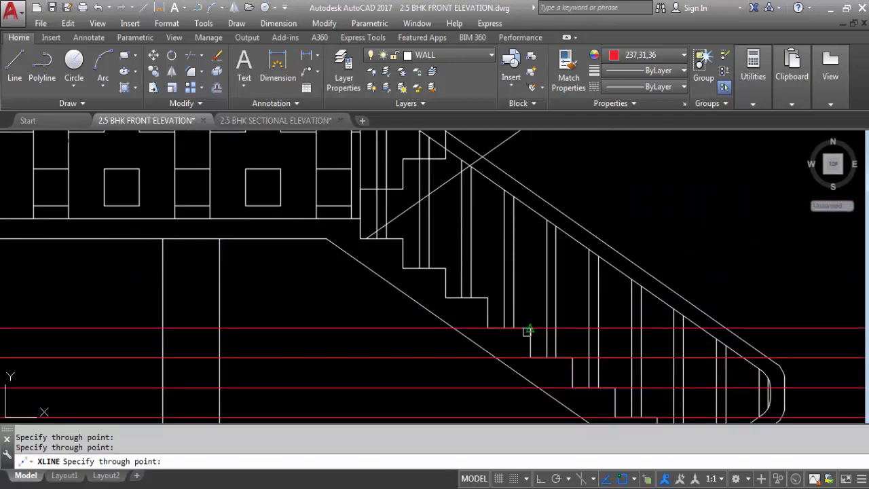
left_click(489, 297)
left_click(445, 268)
left_click(403, 239)
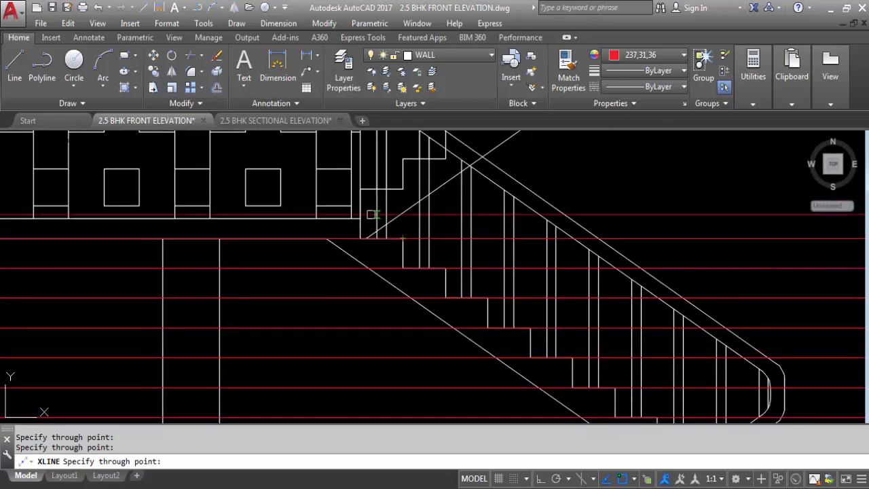
left_click(360, 218)
scroll(360, 218, "down", 4)
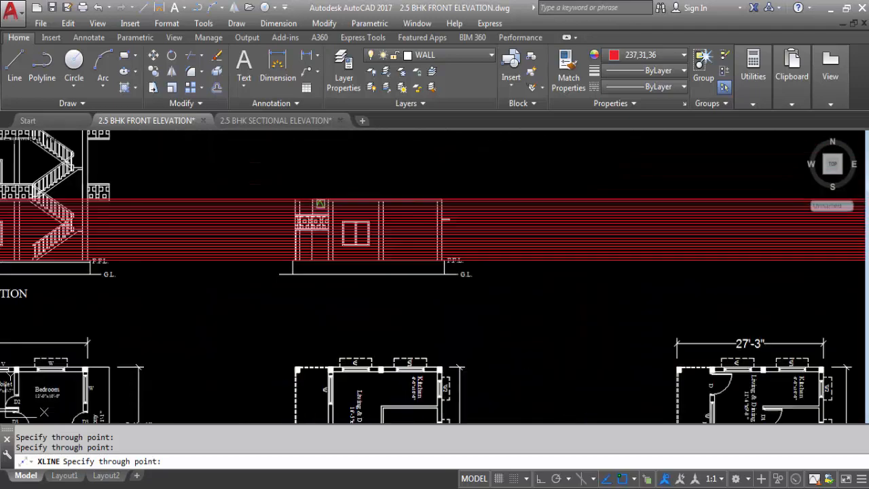
scroll(253, 226, "up", 3)
key("Escape")
- Compare the projected red step levels with the stair lines of the front elevation
scroll(285, 221, "up", 2)
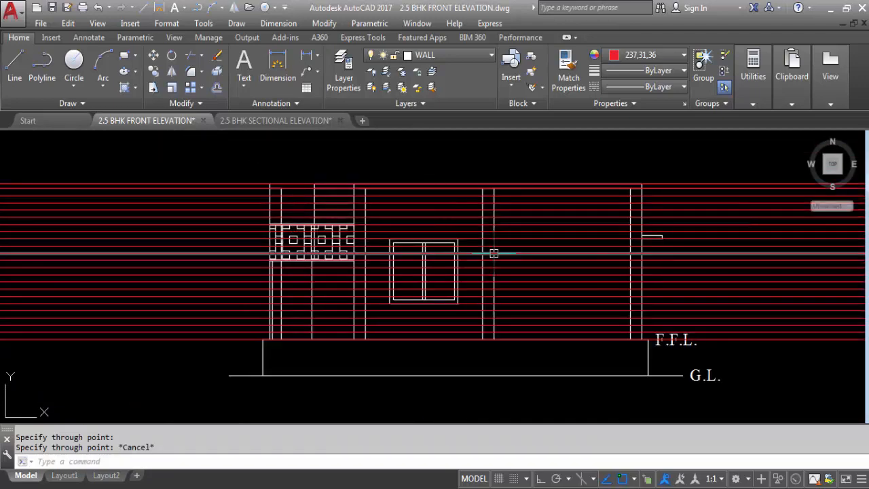
scroll(394, 231, "down", 2)
scroll(252, 239, "up", 2)
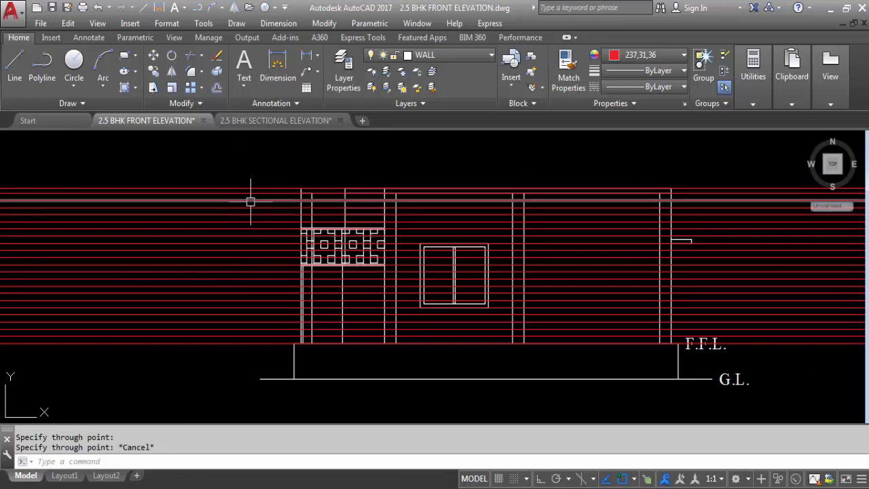
scroll(317, 200, "down", 2)
scroll(297, 267, "up", 2)
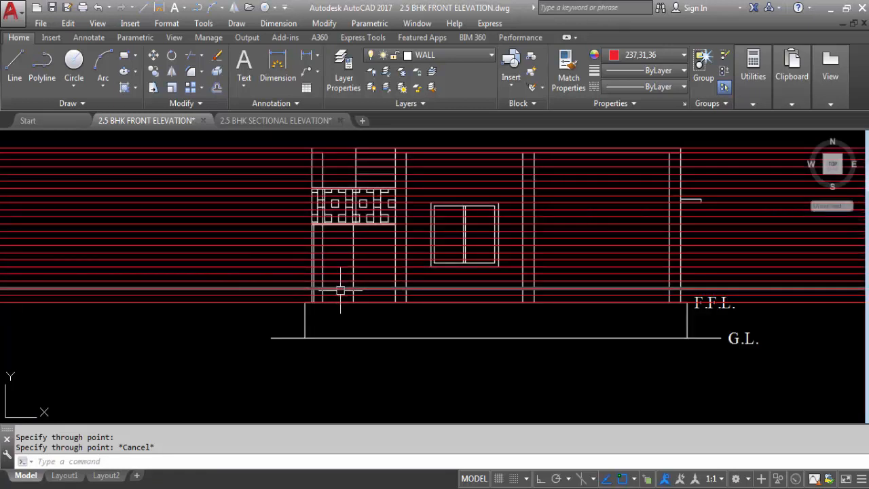
scroll(335, 290, "down", 3)
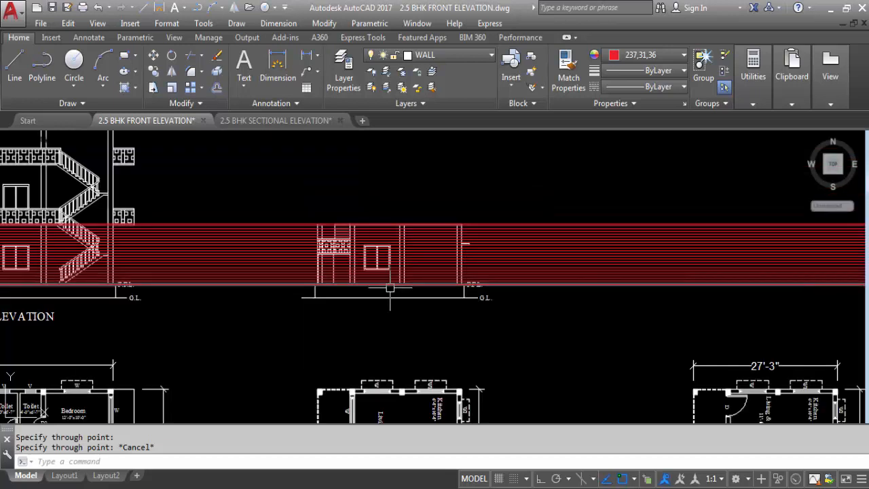
- Trim the red construction lines beyond the front elevation's wall edge beside the staircase, using that vertical edge as the cutting edge
scroll(319, 234, "up", 2)
type("tr")
key("Return")
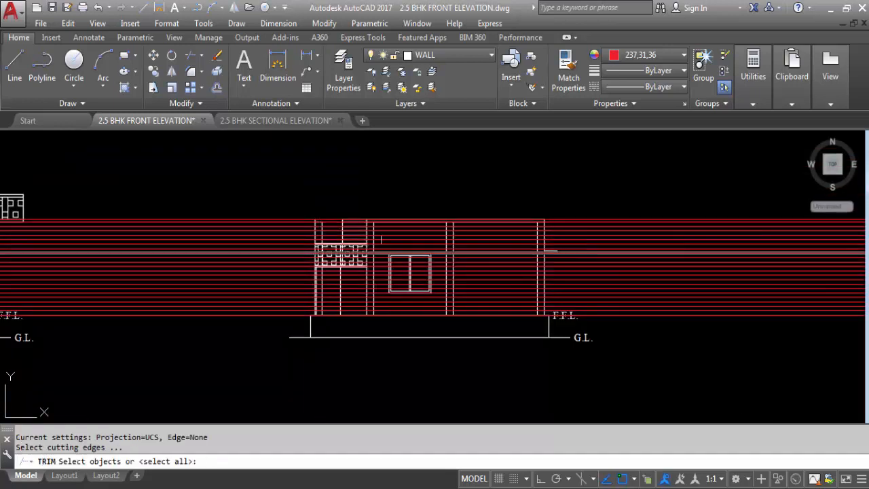
scroll(371, 279, "up", 3)
left_click(359, 274)
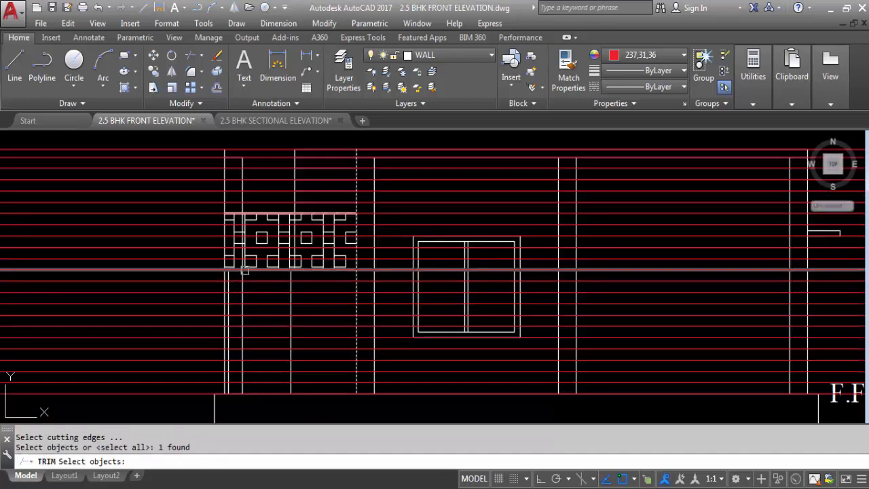
scroll(478, 318, "down", 3)
key("Return")
scroll(446, 264, "down", 2)
left_click(647, 351)
left_click(583, 219)
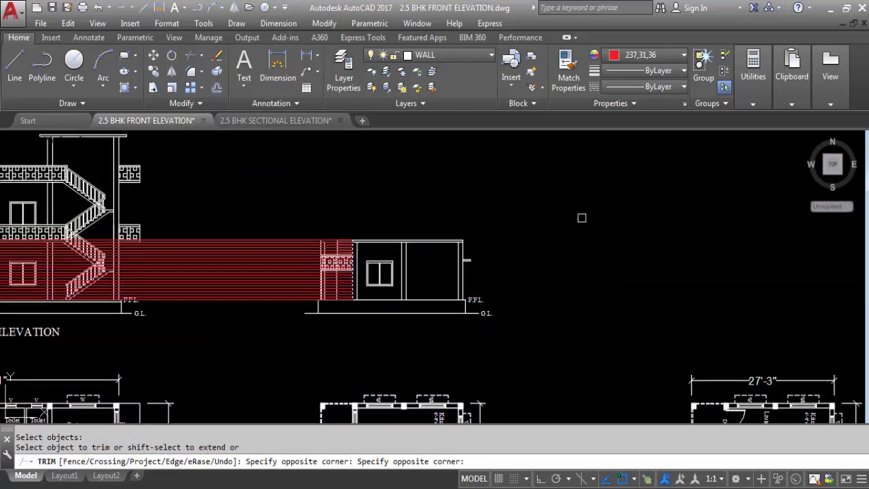
left_click(333, 242)
scroll(333, 242, "up", 4)
scroll(423, 237, "down", 2)
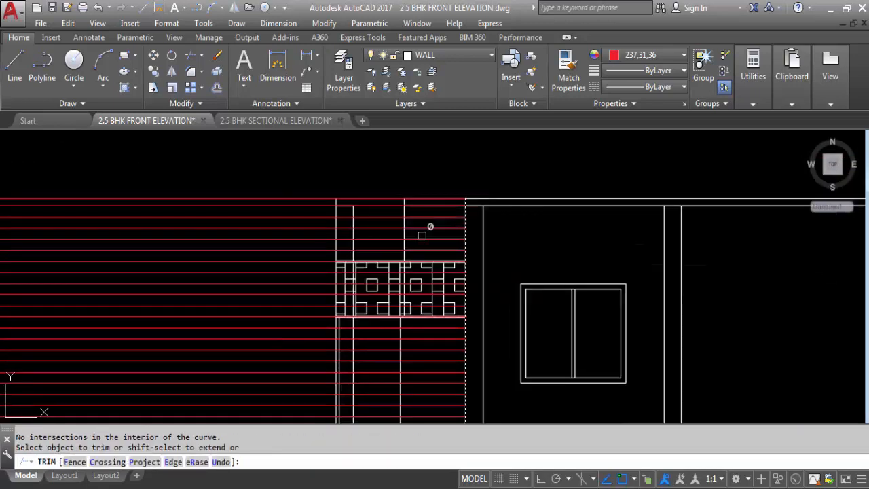
left_click(423, 244)
key("Escape")
- Erase the upper group of red construction lines crossing the front elevation's upper stair flight and balcony railing
scroll(470, 252, "down", 5)
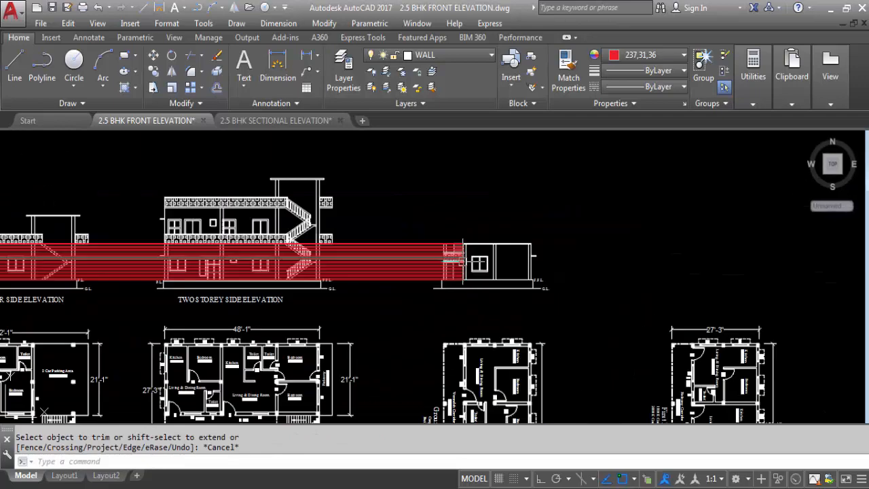
scroll(318, 246, "up", 5)
scroll(407, 265, "down", 2)
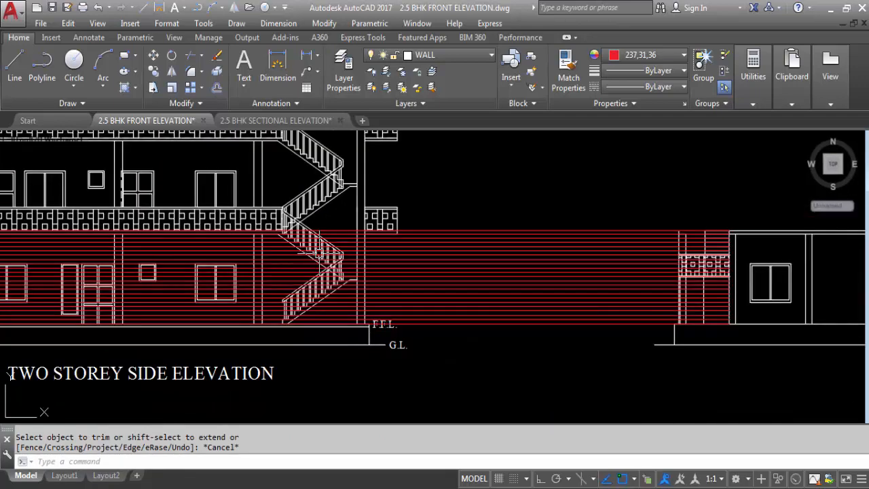
scroll(301, 224, "up", 4)
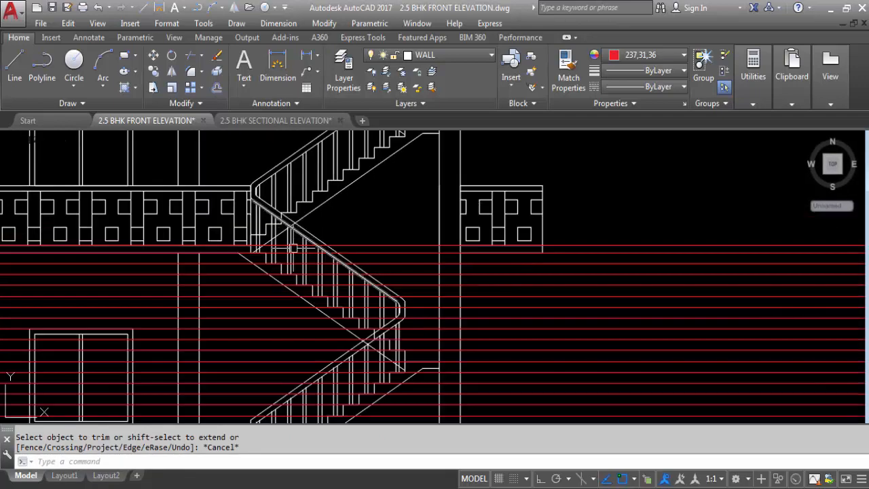
scroll(168, 233, "down", 5)
scroll(464, 236, "up", 4)
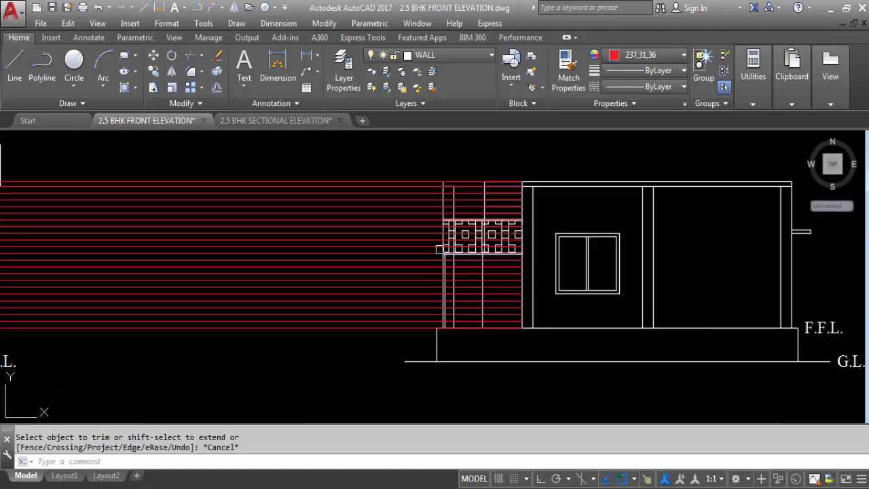
left_click(405, 176)
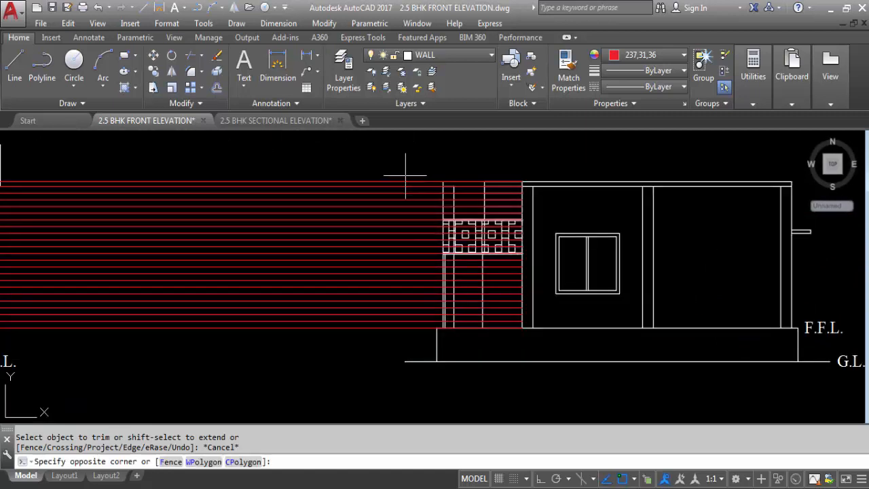
left_click(381, 252)
scroll(529, 242, "up", 4)
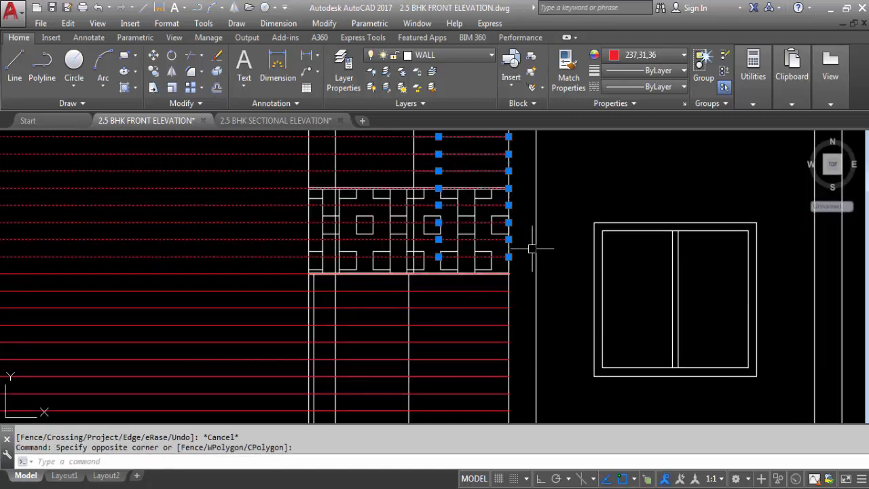
scroll(431, 235, "down", 2)
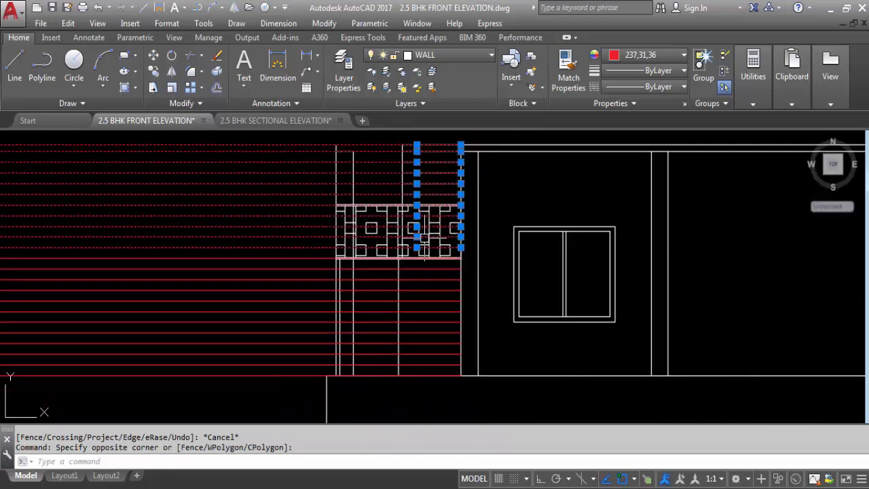
key("Delete")
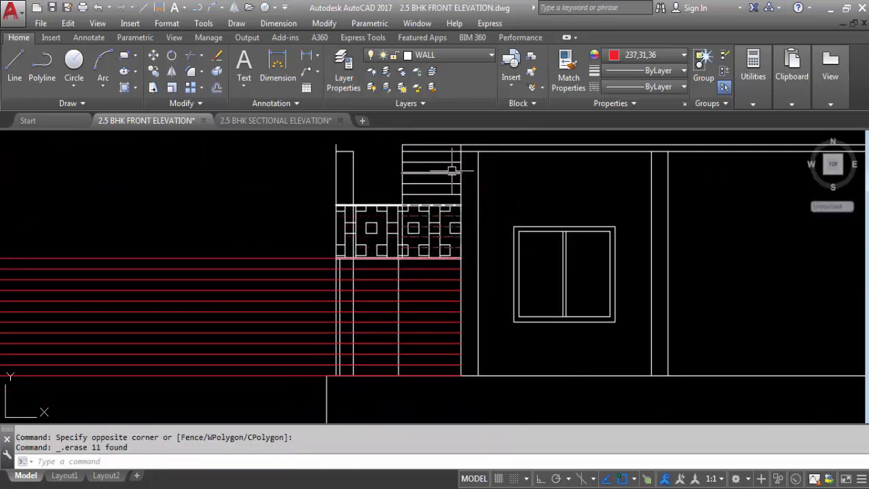
- Erase the remaining red construction lines across the lower flight, from the railing base to the finished floor level
left_click(278, 246)
left_click(221, 396)
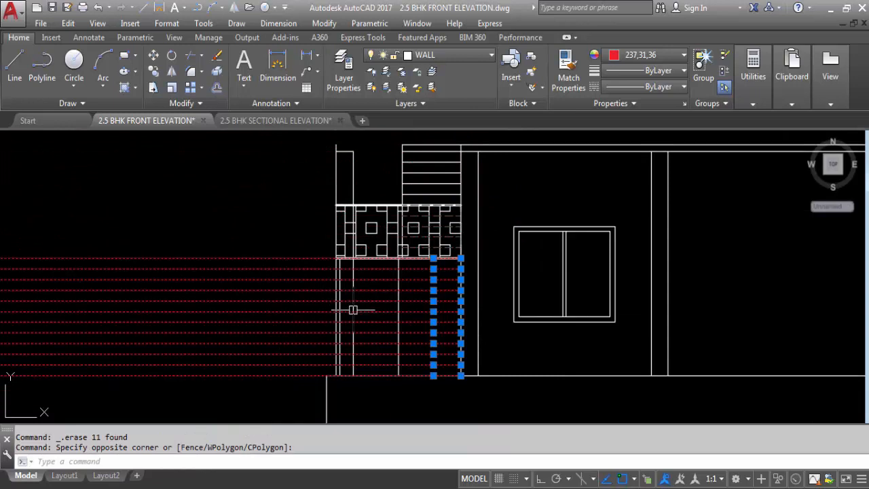
key("Delete")
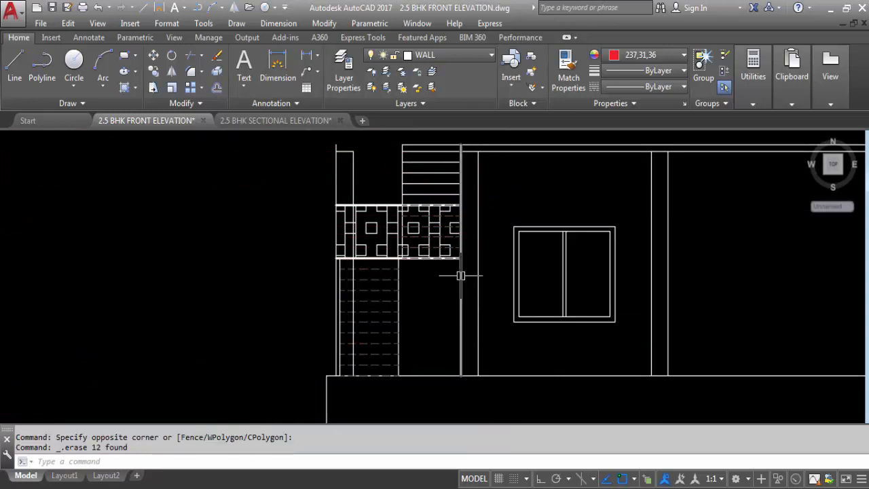
scroll(533, 290, "down", 4)
scroll(515, 286, "up", 4)
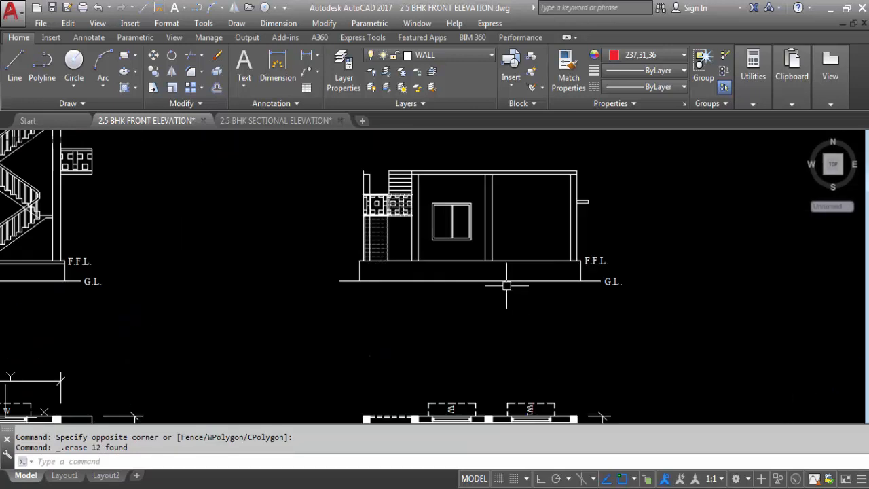
- Review the full set of elevations and plans and save the drawing
scroll(506, 285, "down", 2)
scroll(429, 297, "down", 1)
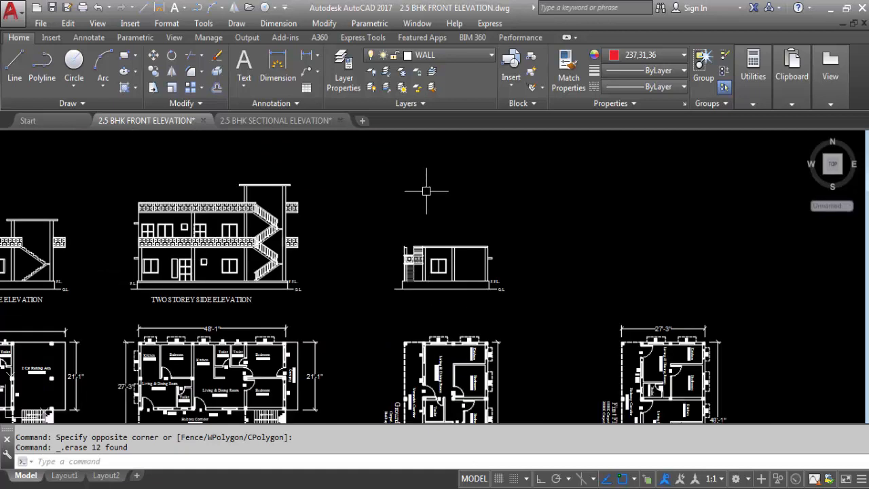
scroll(414, 187, "down", 1)
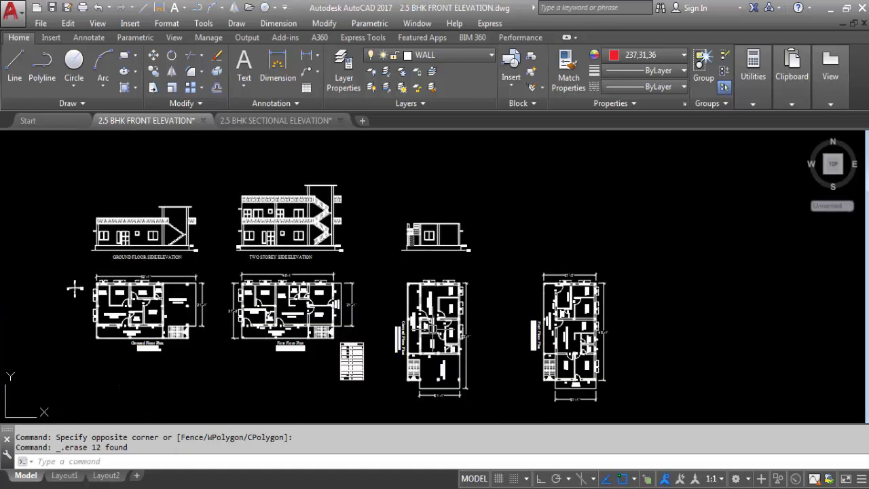
scroll(438, 233, "up", 4)
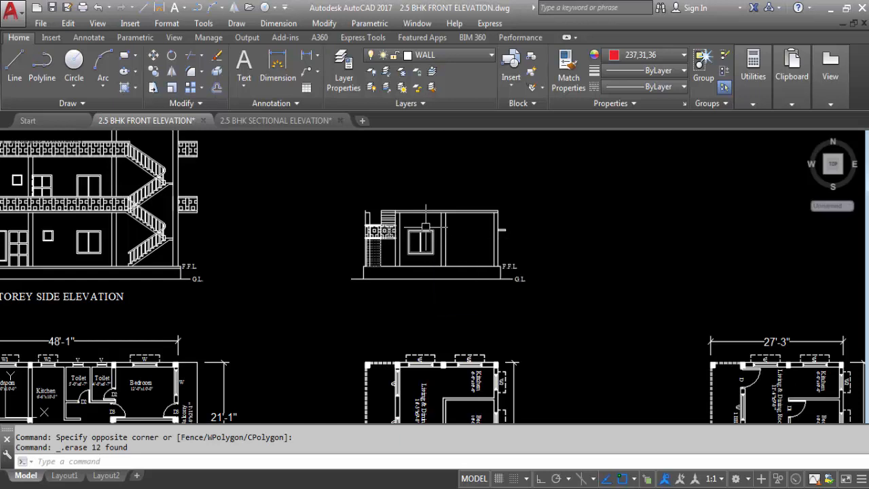
key("ctrl+s")
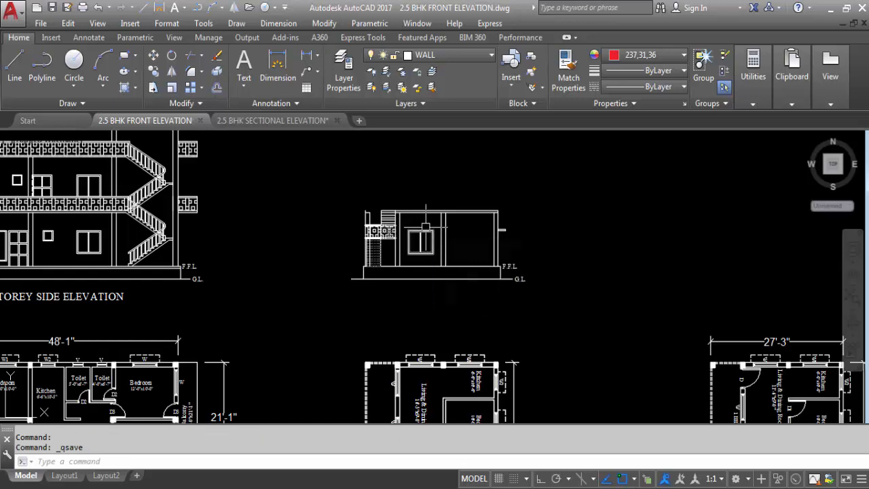
- Offset the top line of the front elevation's roof slab upward by 2'6"
scroll(427, 203, "up", 6)
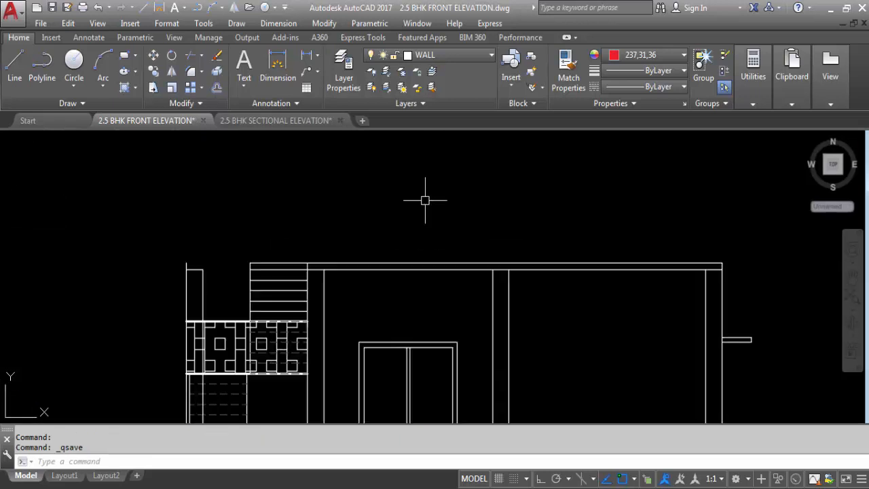
scroll(408, 252, "down", 4)
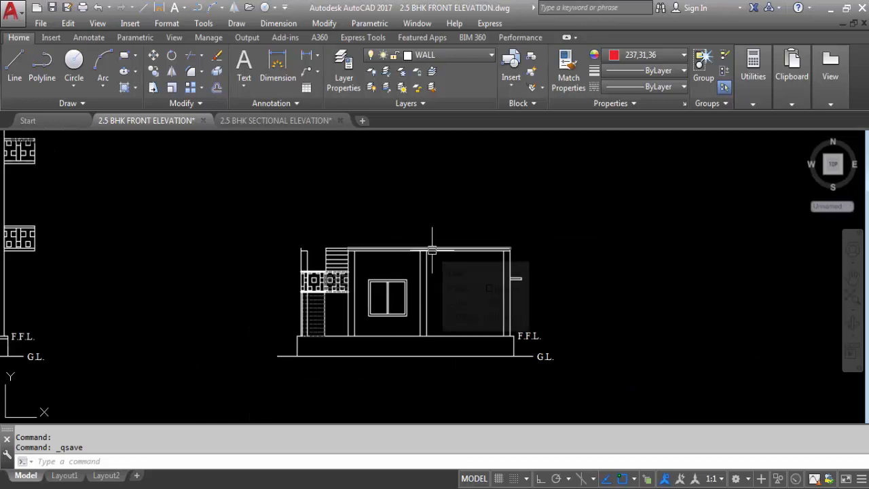
type("o")
key("Return")
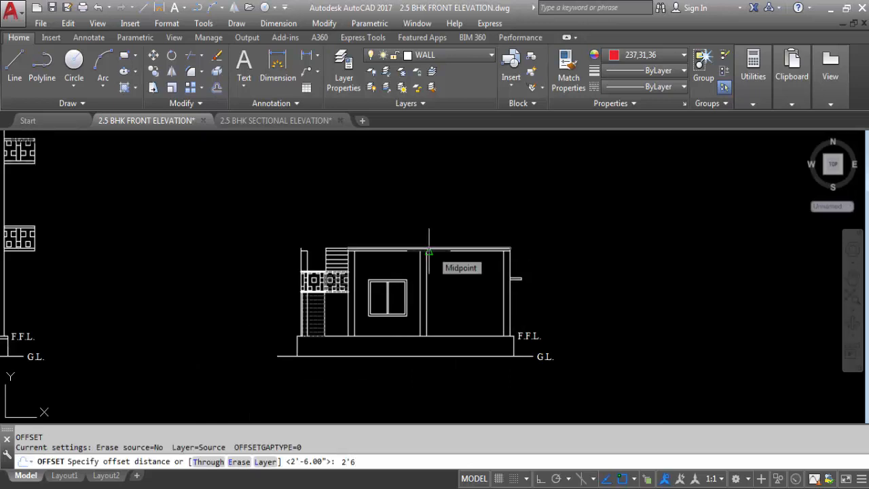
key("Return")
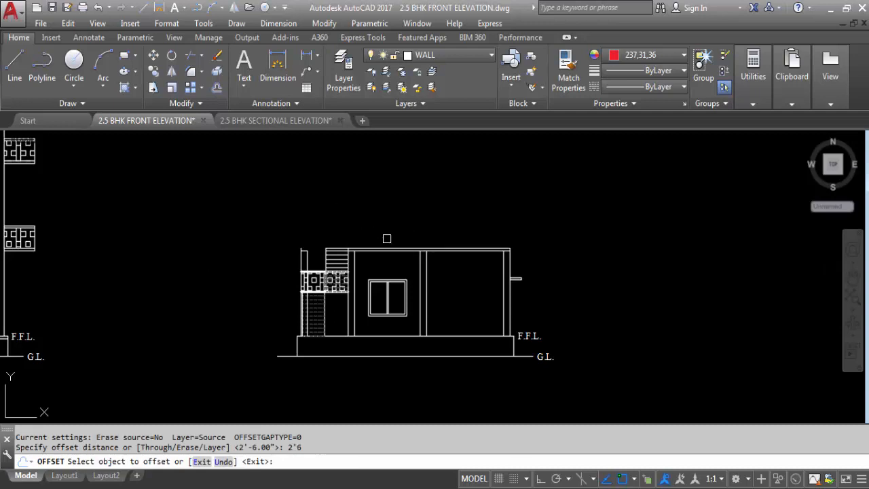
scroll(387, 238, "up", 3)
left_click(384, 263)
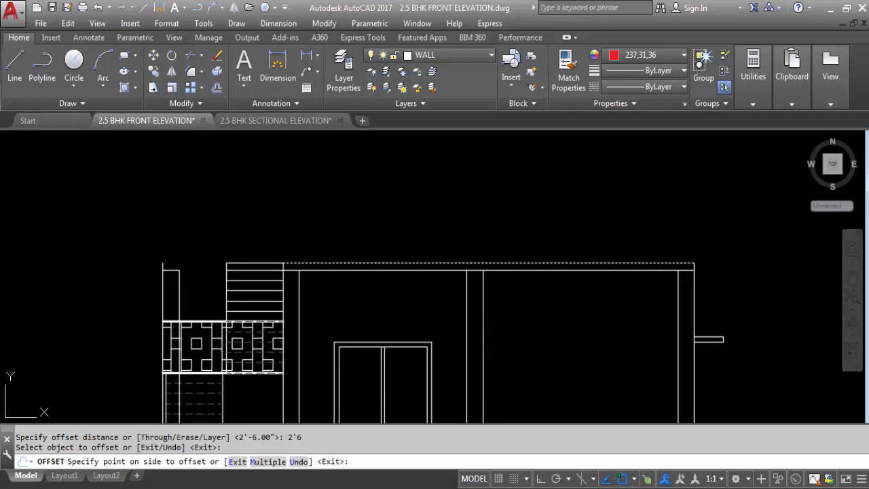
left_click(407, 195)
key("Return")
key("Return")
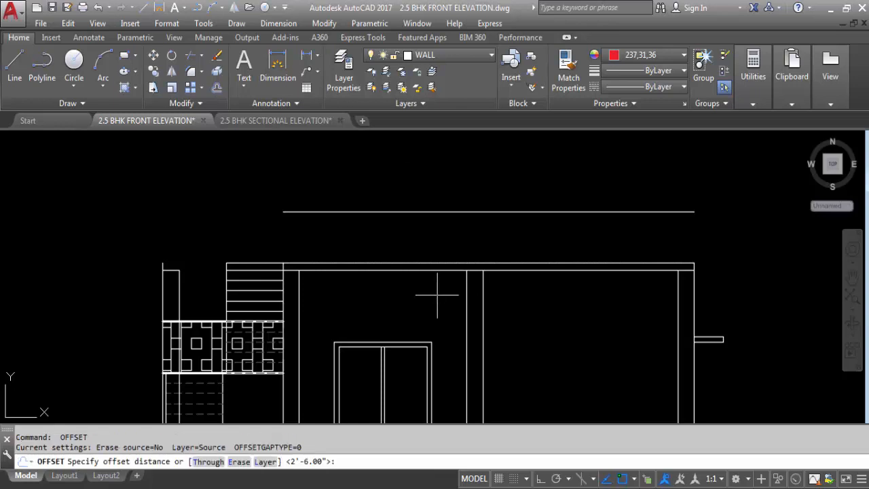
- Offset the upper parapet line of the front elevation upward by 3 inches to form the coping
type("3")
key("Return")
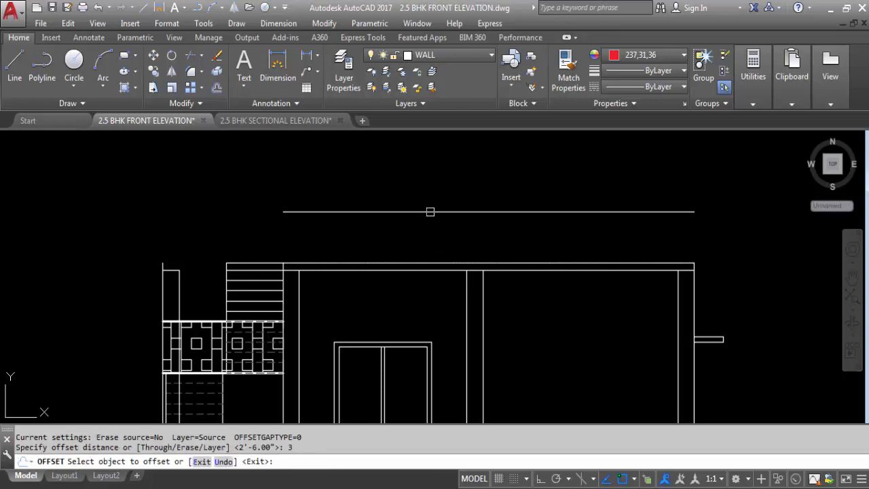
left_click(431, 211)
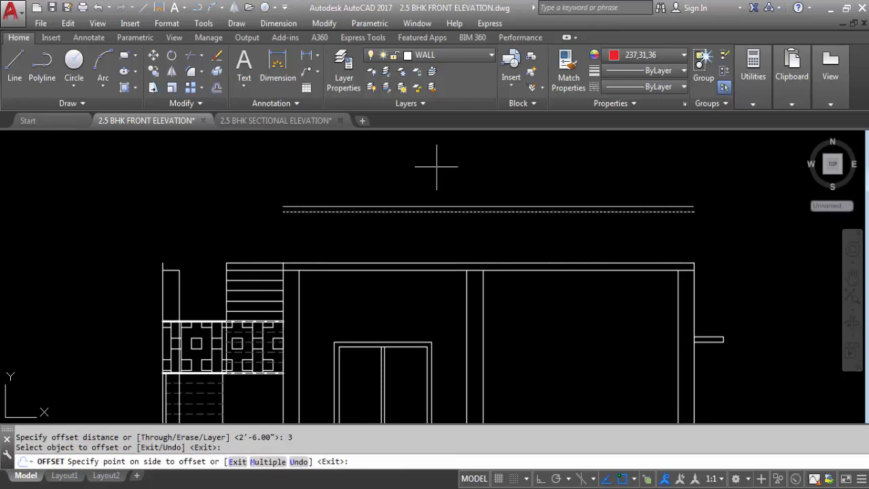
left_click(437, 167)
key("Escape")
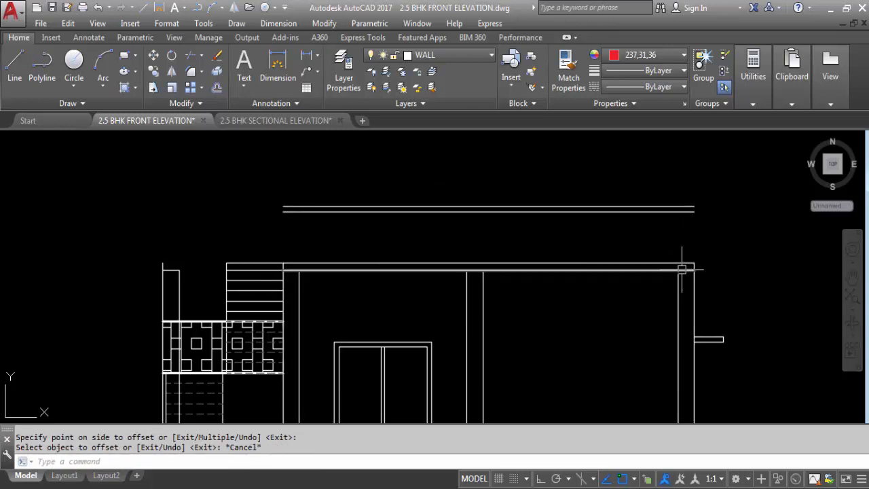
- Extend the two outer vertical wall lines of the main block up to the topmost parapet line
type("EX")
key("space")
left_click(621, 207)
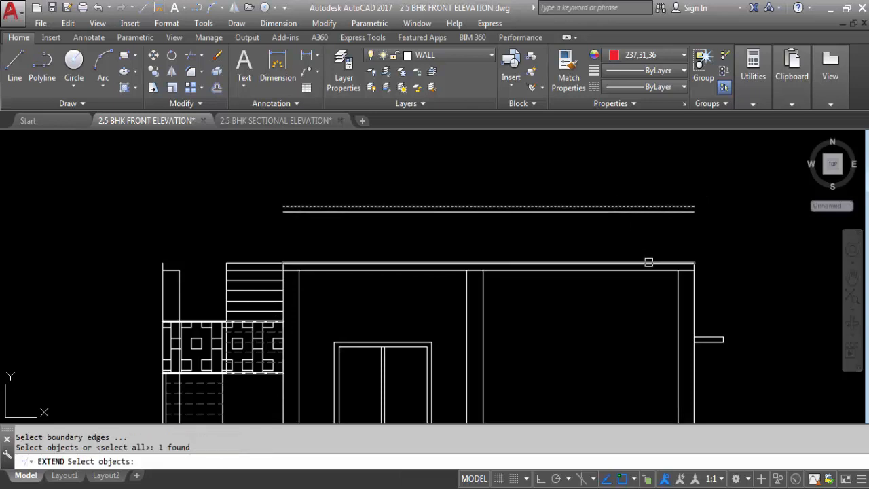
key("space")
left_click(692, 292)
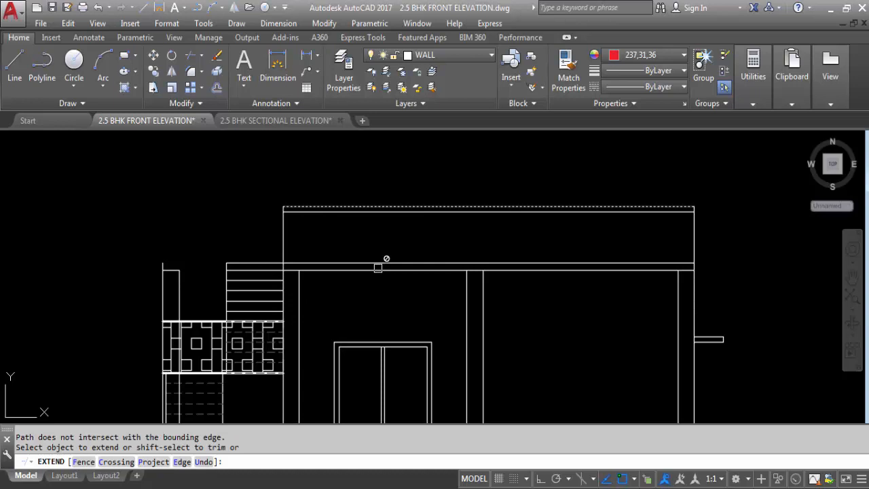
key("Escape")
- Hatch the parapet area between the roof slab and the coping with the BOX pattern at scale 25
scroll(394, 227, "down", 4)
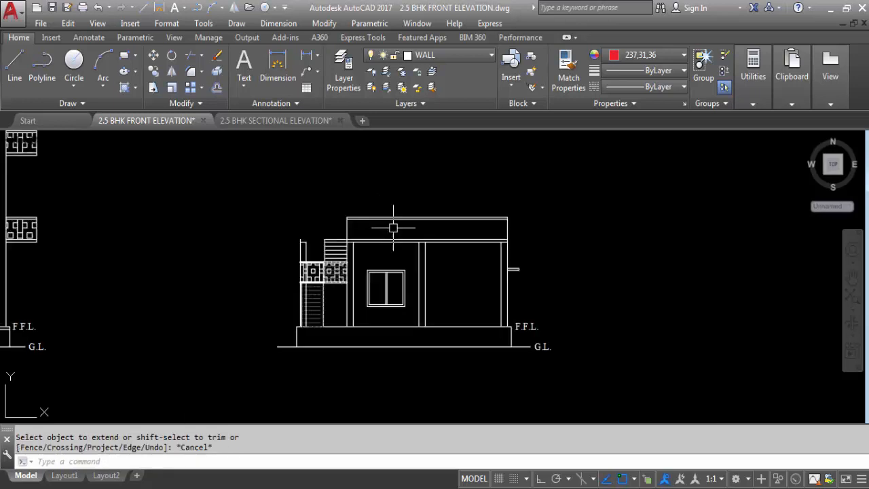
scroll(427, 223, "up", 2)
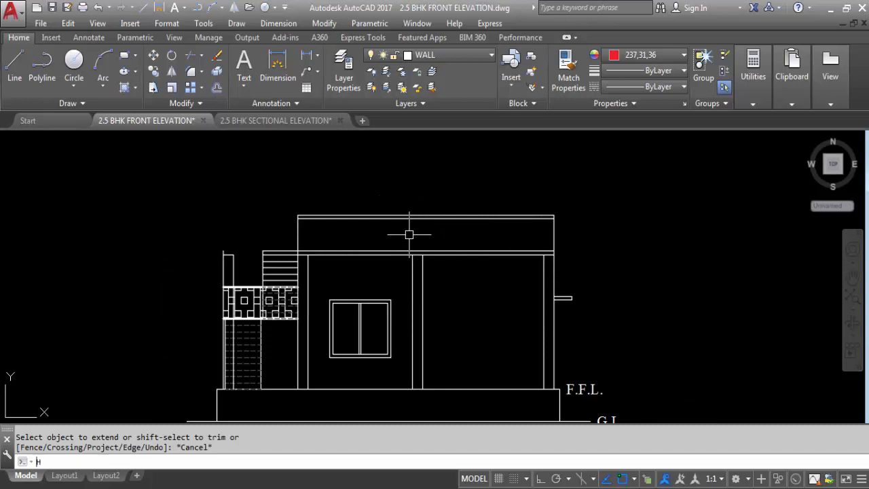
key("Return")
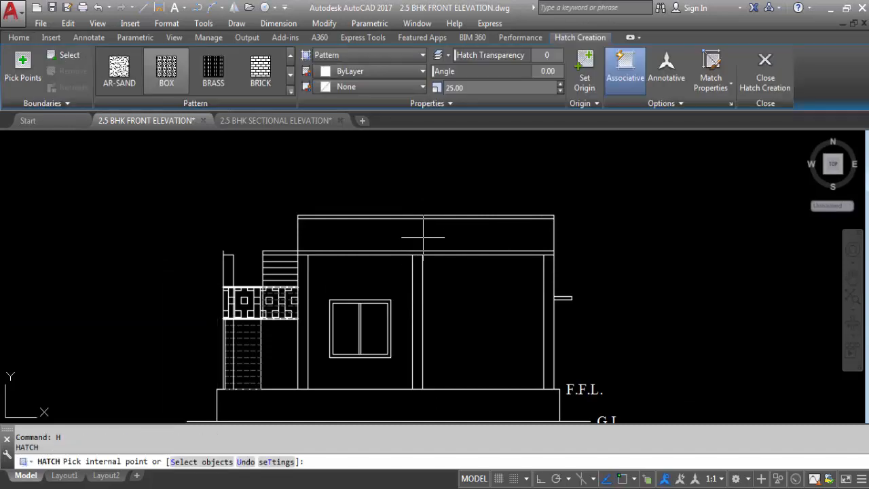
left_click(424, 235)
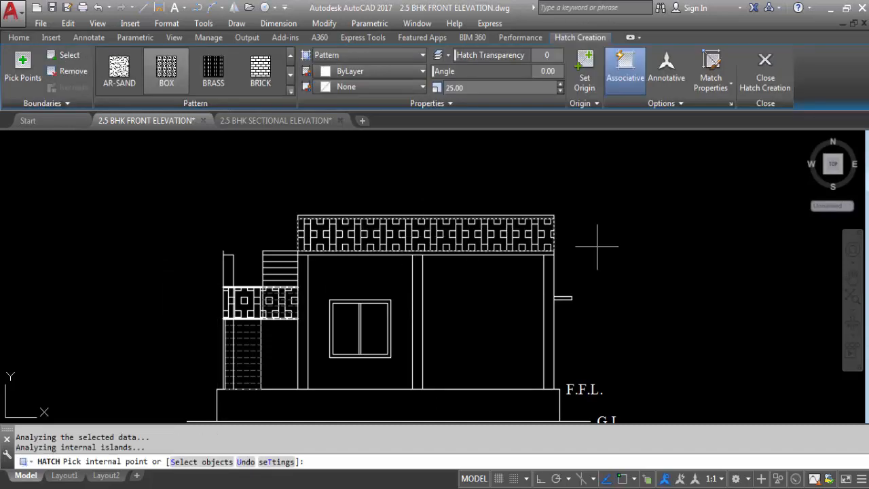
key("Return")
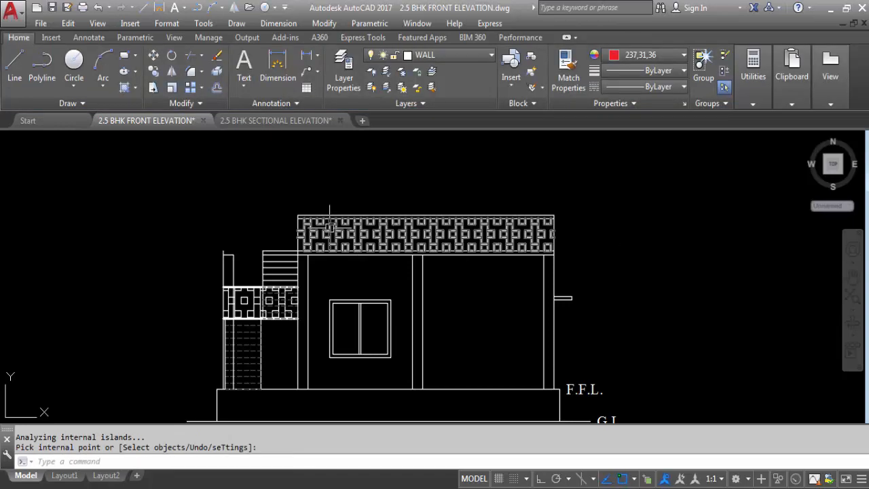
scroll(358, 230, "up", 2)
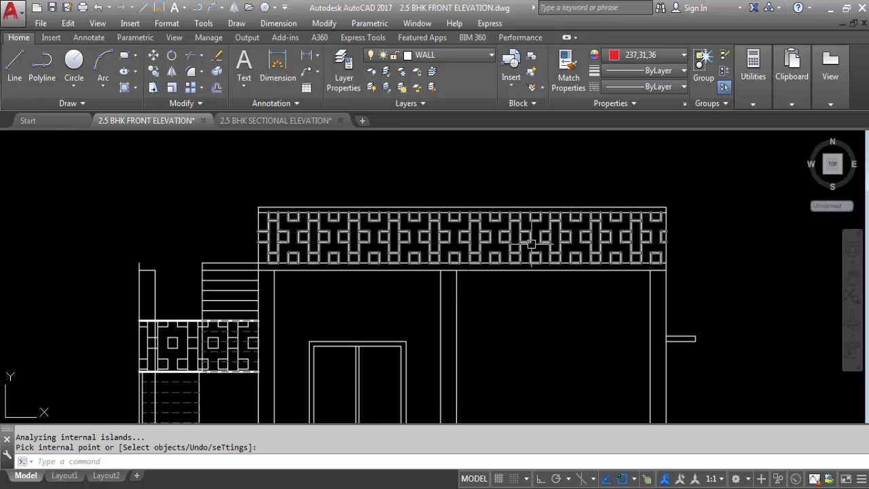
scroll(474, 207, "down", 2)
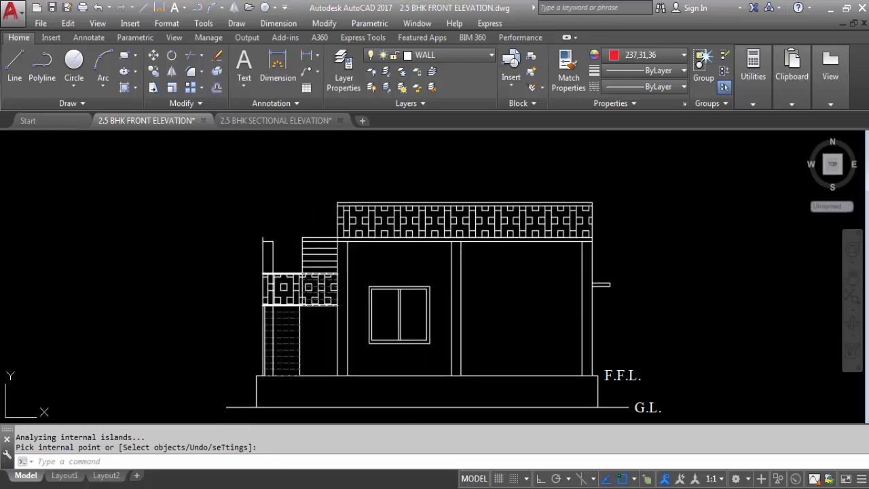
- Examine the front elevation against the parking and staircase ends of the rotated Ground Floor and First Floor plans
scroll(317, 224, "down", 4)
scroll(408, 252, "down", 5)
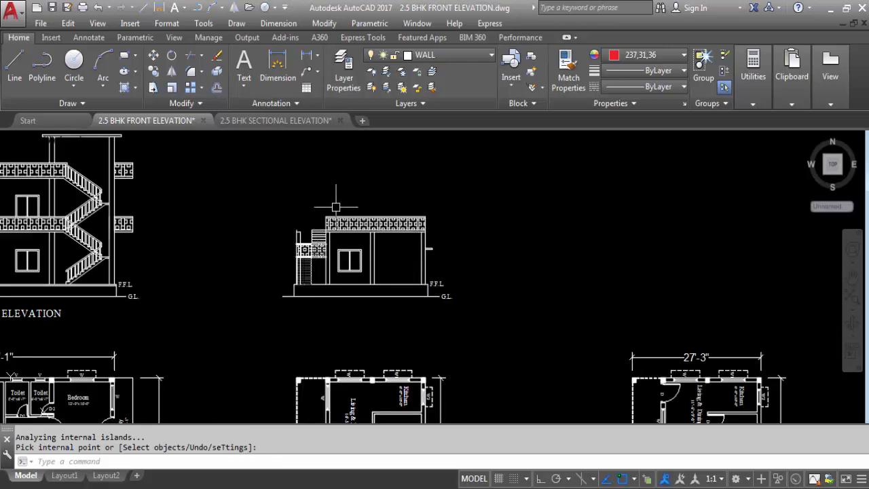
scroll(292, 356, "up", 8)
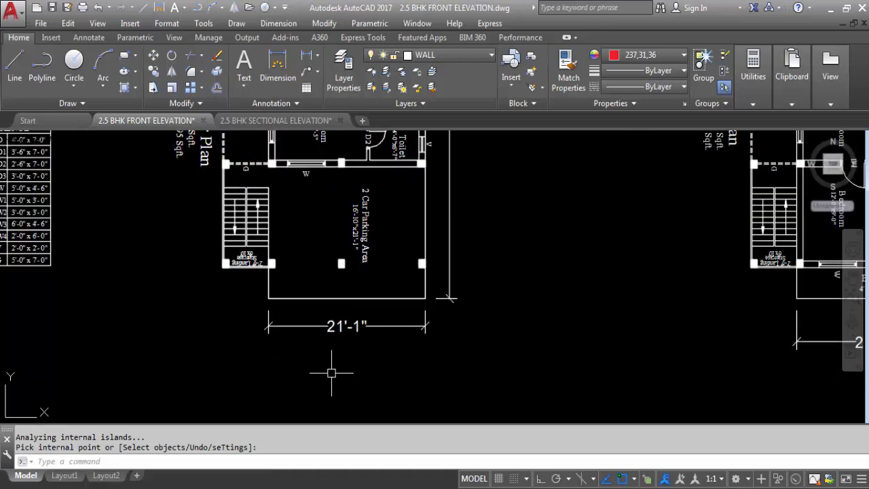
scroll(346, 370, "down", 5)
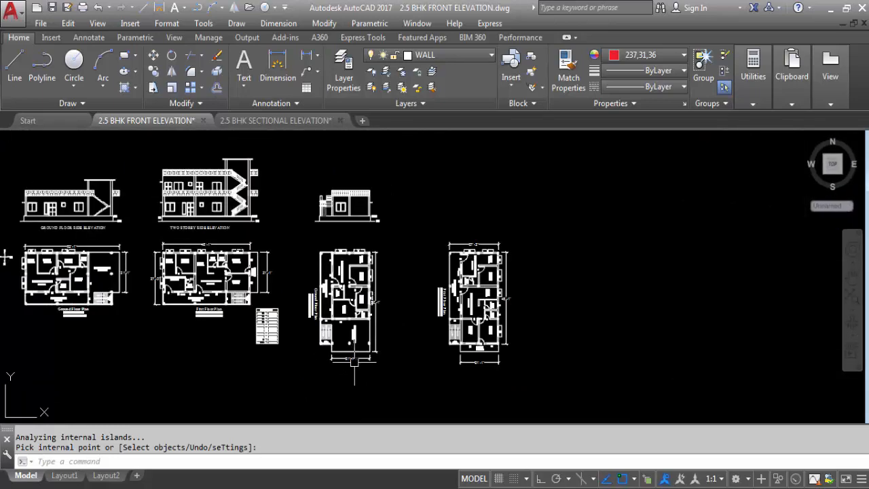
scroll(353, 208, "up", 3)
scroll(301, 163, "down", 4)
scroll(321, 261, "up", 4)
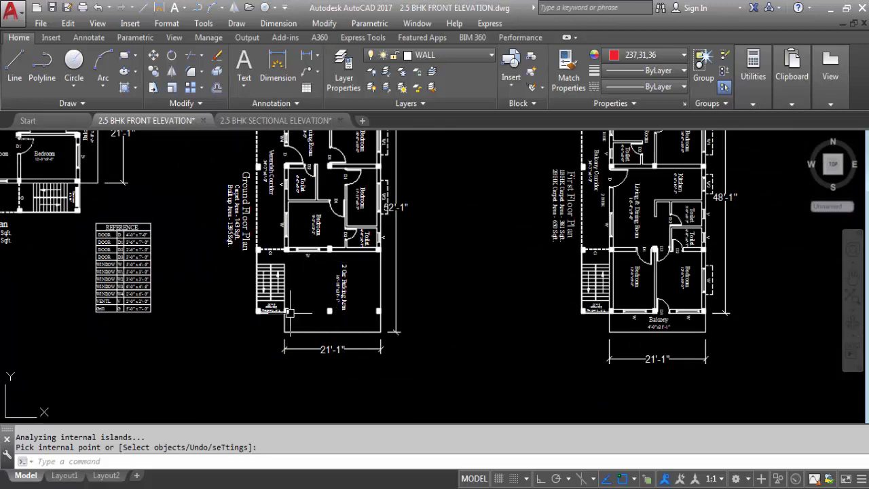
scroll(292, 315, "down", 2)
scroll(292, 358, "down", 3)
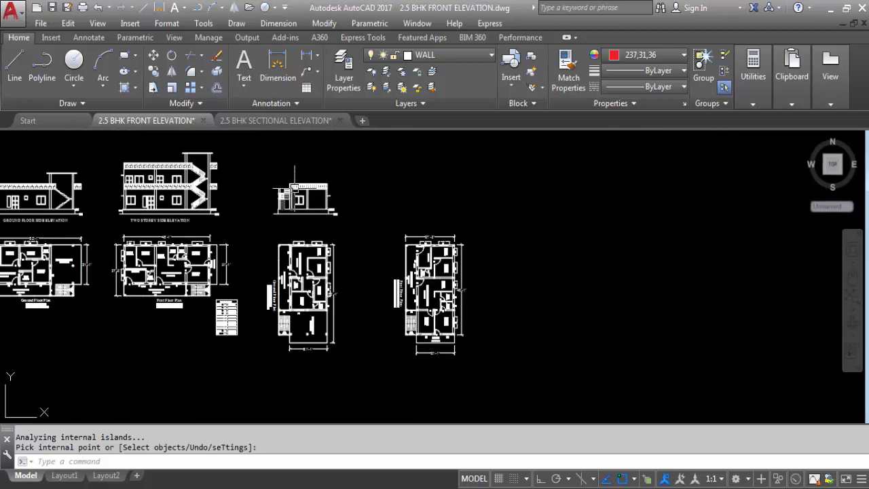
scroll(329, 204, "up", 4)
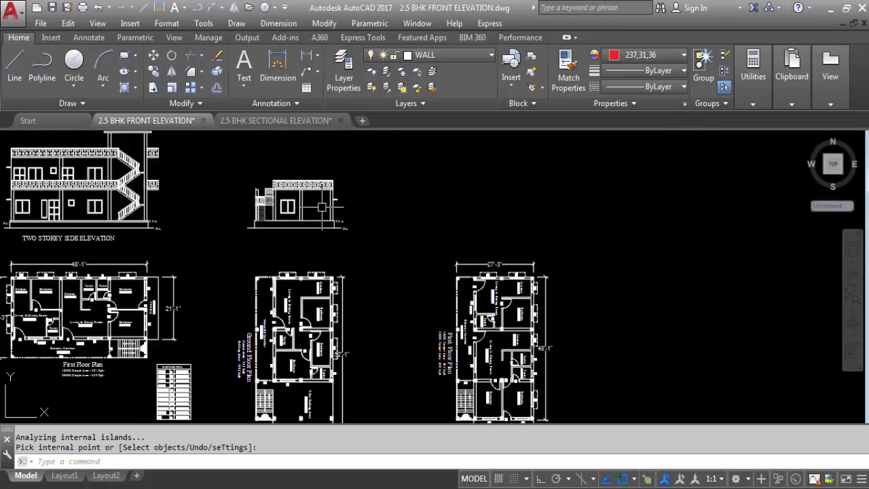
scroll(401, 269, "down", 2)
- Copy the entire front elevation horizontally from its outer stair wall's base at floor level, aligning it with the outer left corner of the First Floor Plan
left_click(368, 257)
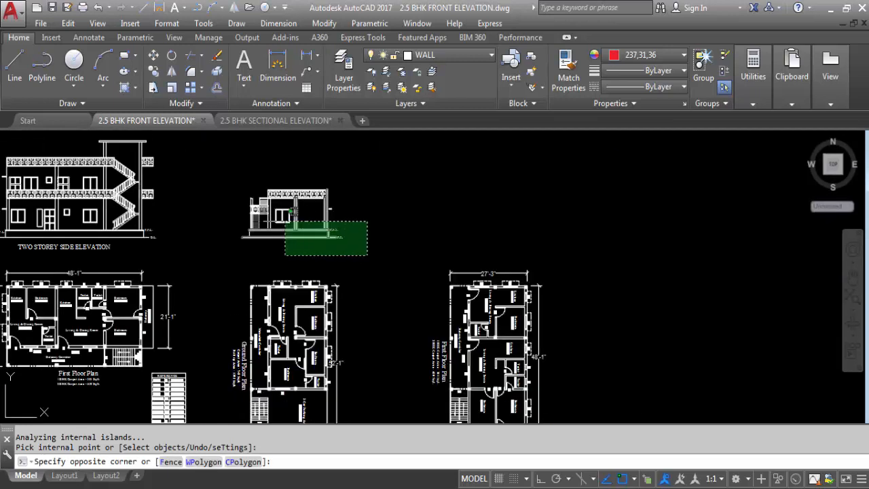
left_click(194, 151)
left_click(374, 254)
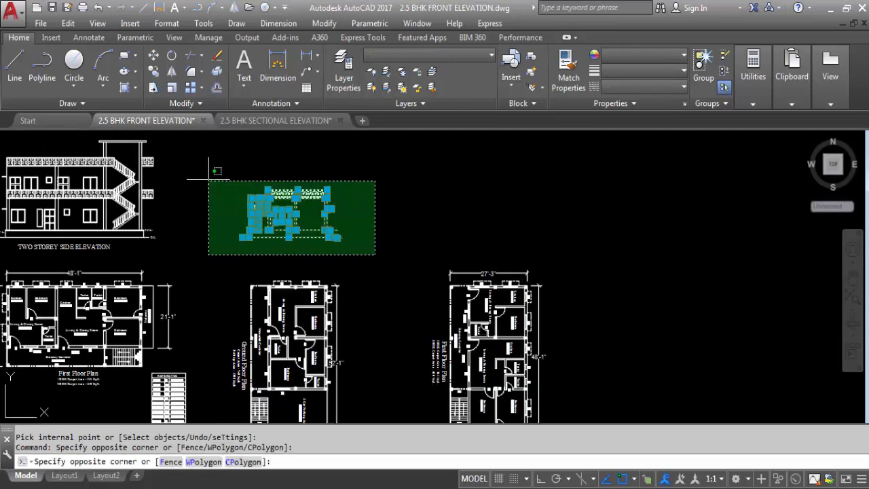
left_click(211, 172)
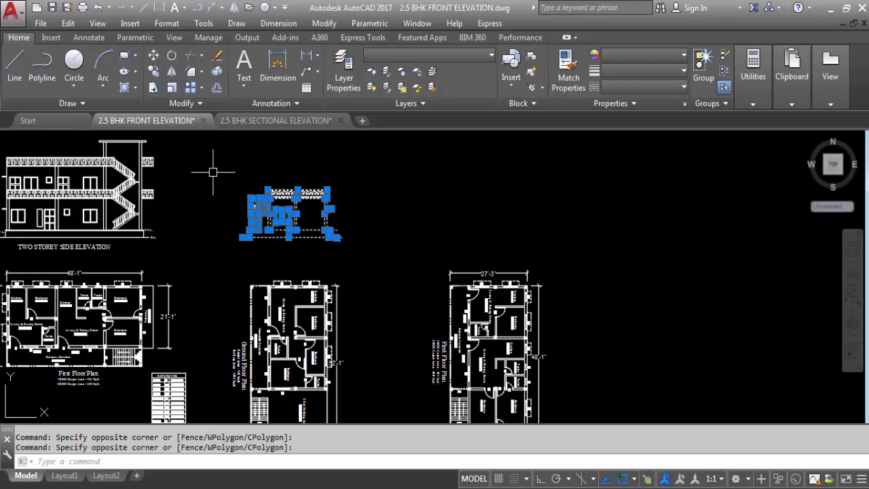
type("co")
key("Return")
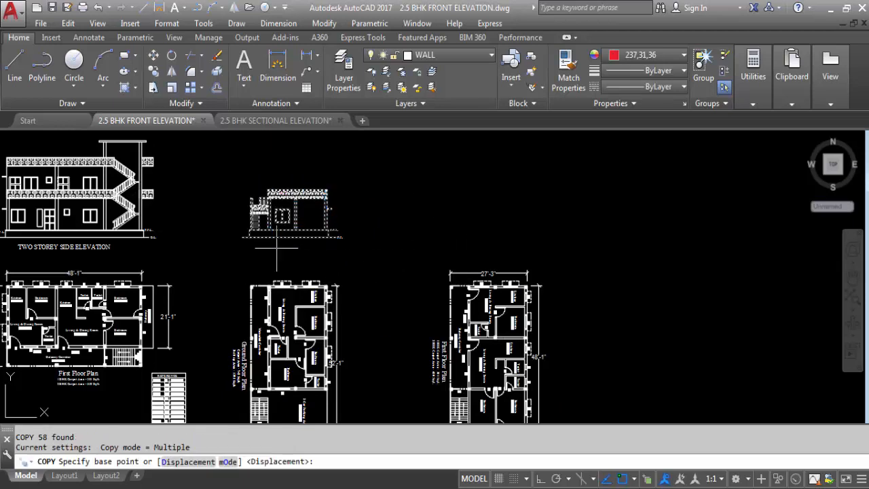
scroll(276, 248, "up", 8)
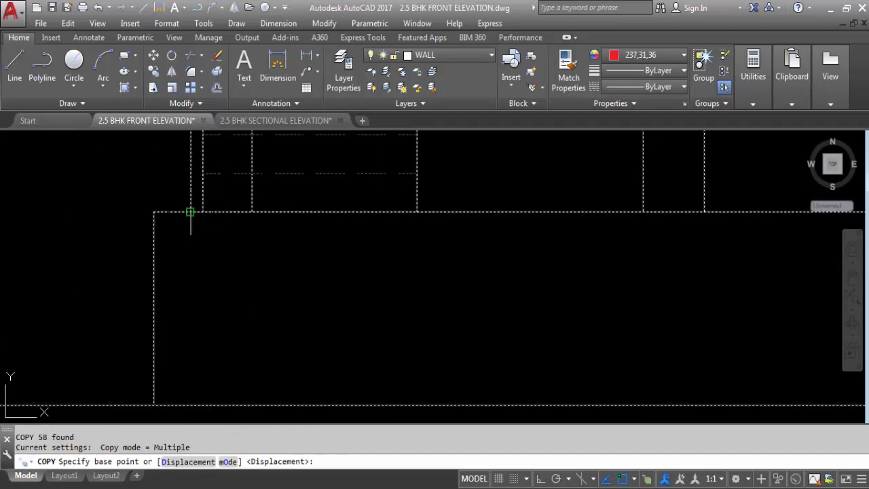
left_click(188, 212)
scroll(187, 212, "down", 5)
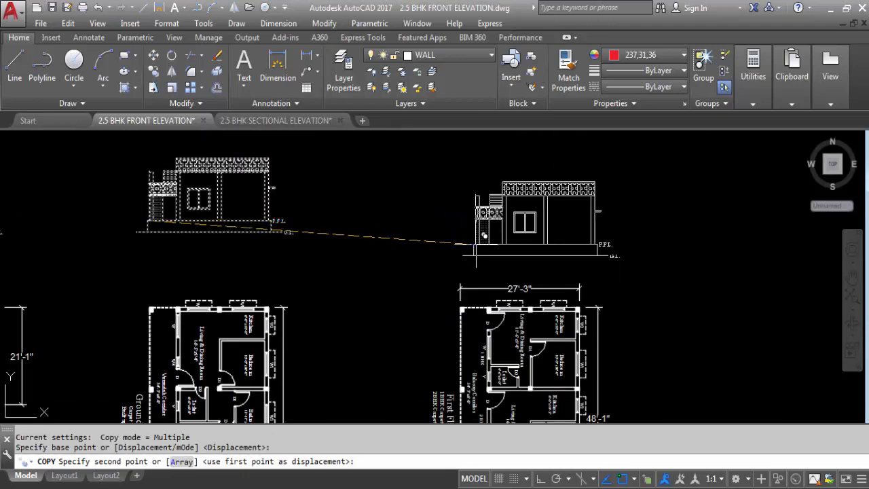
key("F8")
scroll(479, 248, "down", 1)
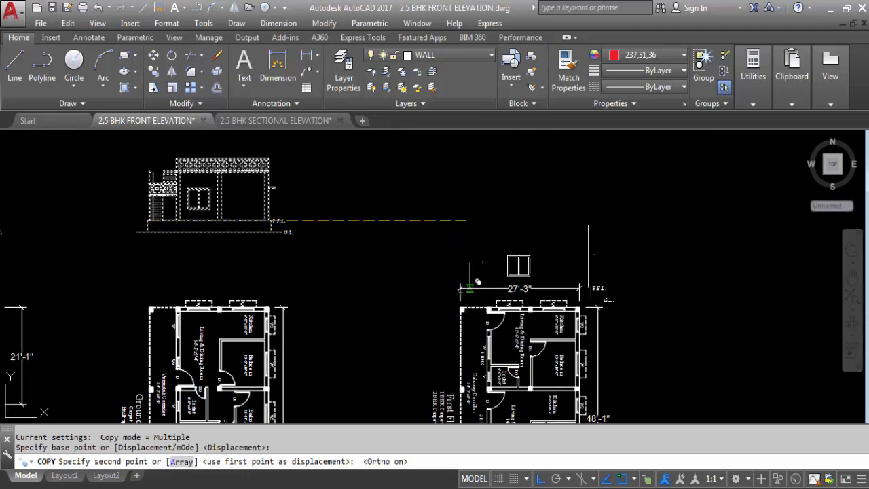
scroll(469, 255, "down", 4)
scroll(462, 248, "up", 5)
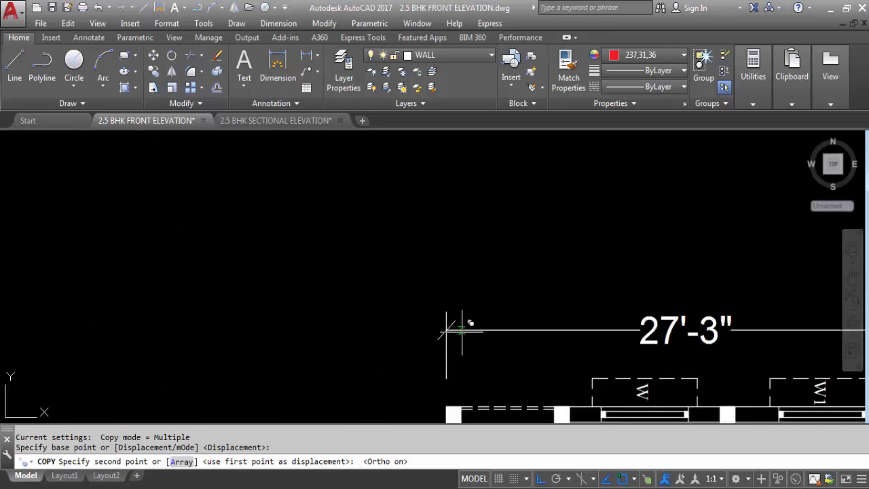
scroll(434, 290, "down", 1)
scroll(440, 326, "up", 2)
key("F8")
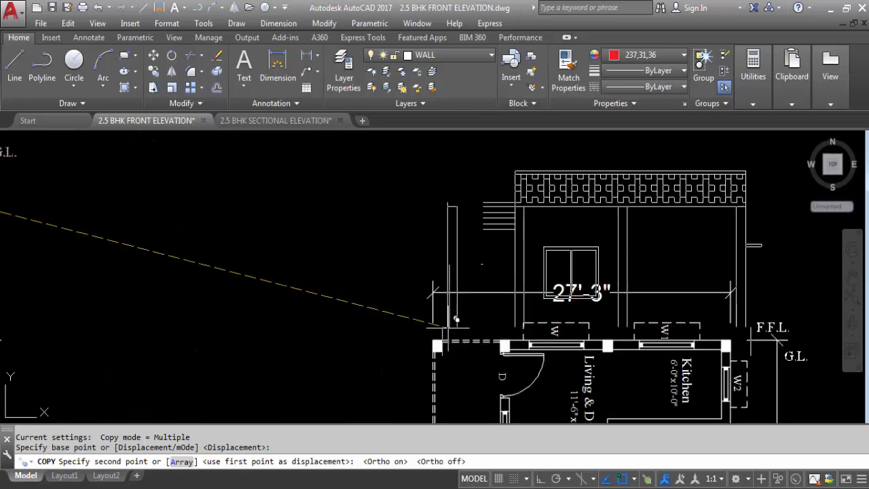
scroll(434, 337, "up", 4)
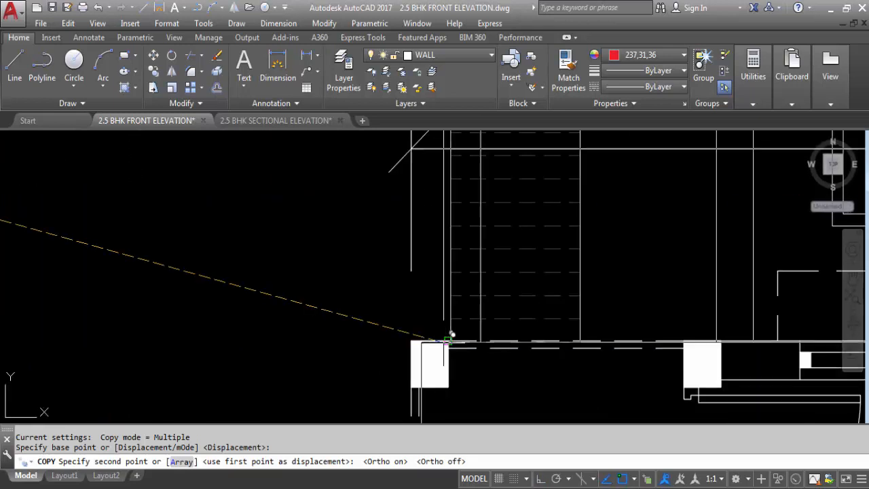
scroll(415, 337, "down", 4)
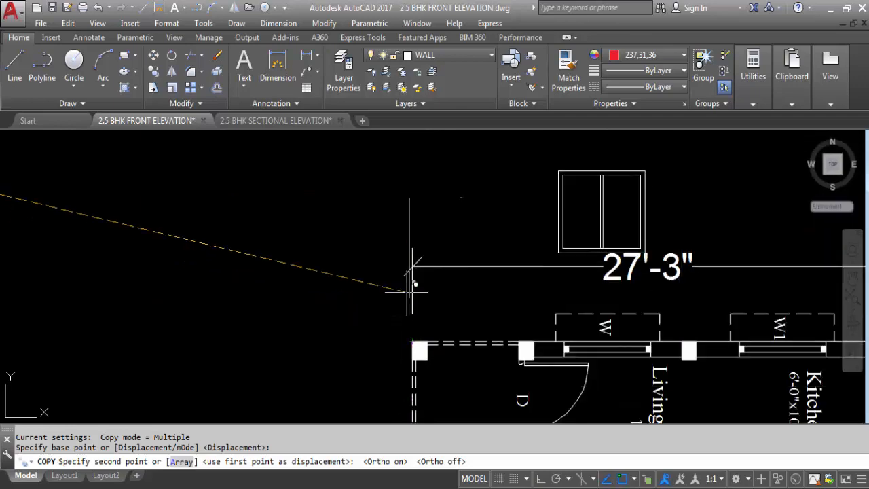
scroll(412, 235, "down", 4)
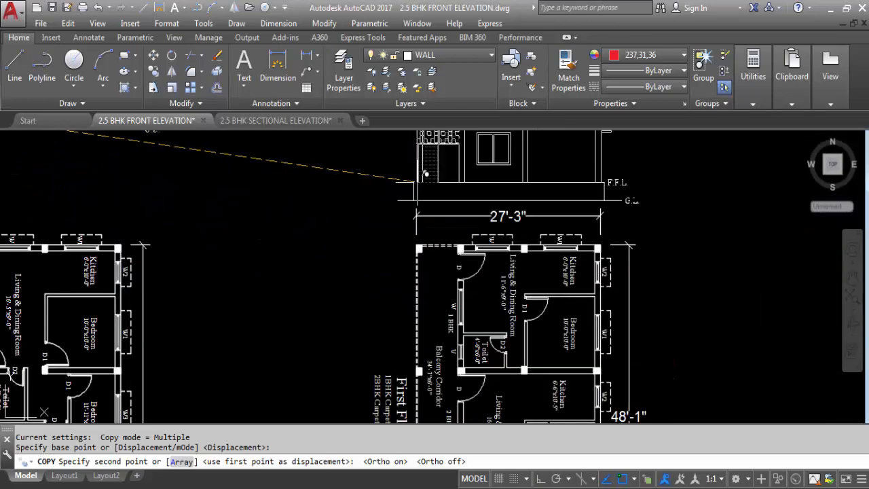
scroll(416, 238, "down", 5)
scroll(412, 272, "up", 4)
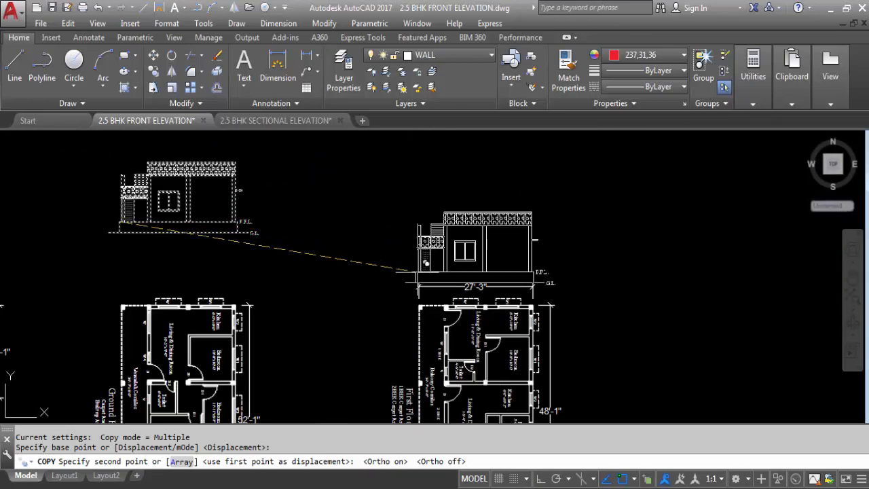
key("F8")
scroll(421, 307, "up", 4)
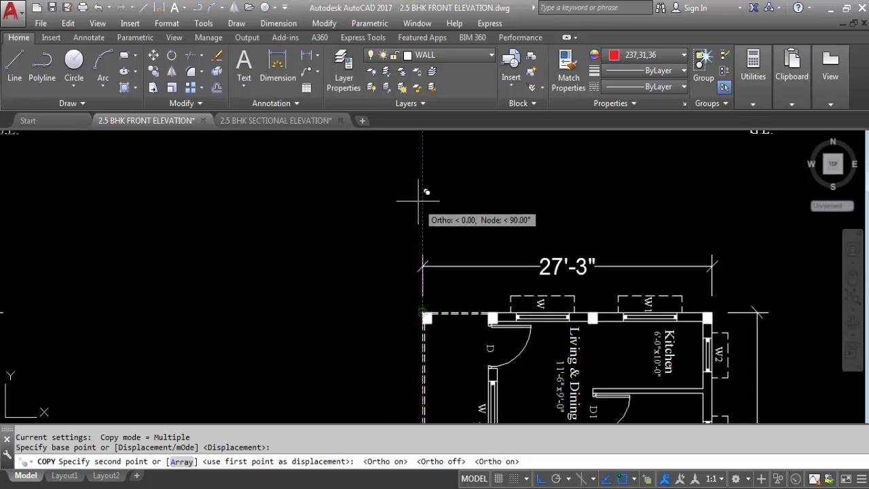
left_click(426, 171)
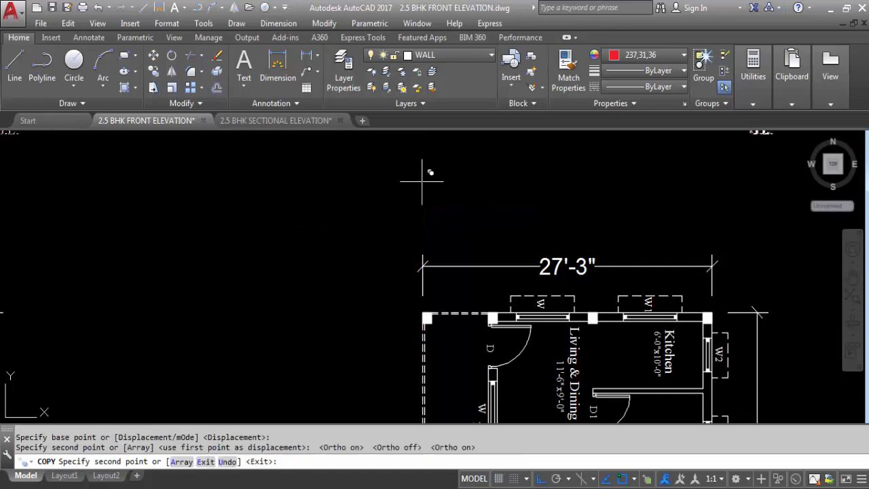
scroll(435, 258, "down", 4)
scroll(437, 223, "up", 4)
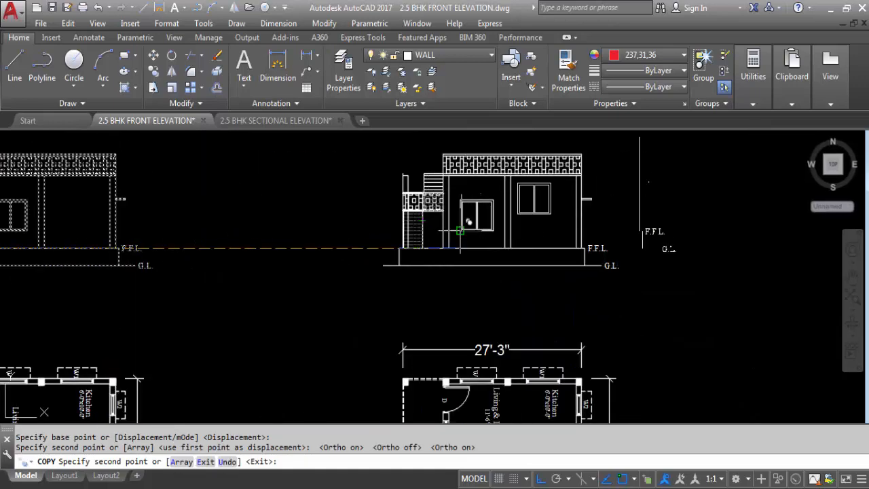
key("Escape")
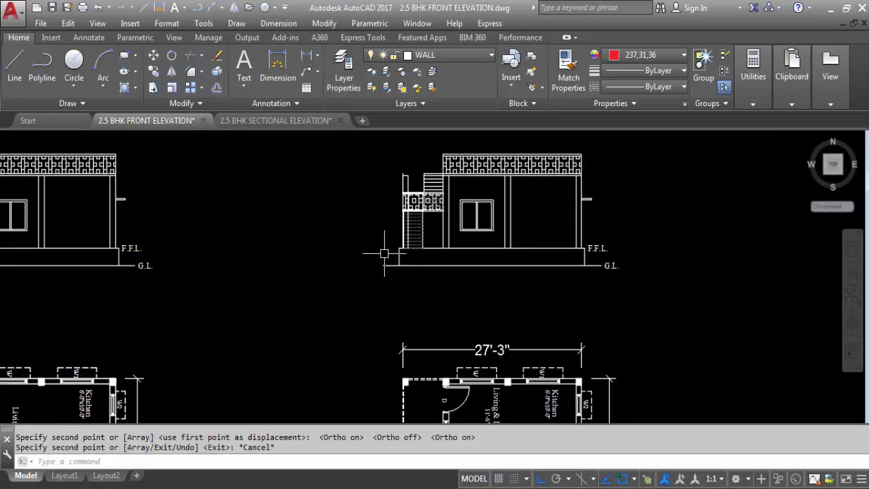
- Save the drawing with the copied front elevation in place above the First Floor Plan
scroll(385, 254, "down", 2)
key("ctrl+s")
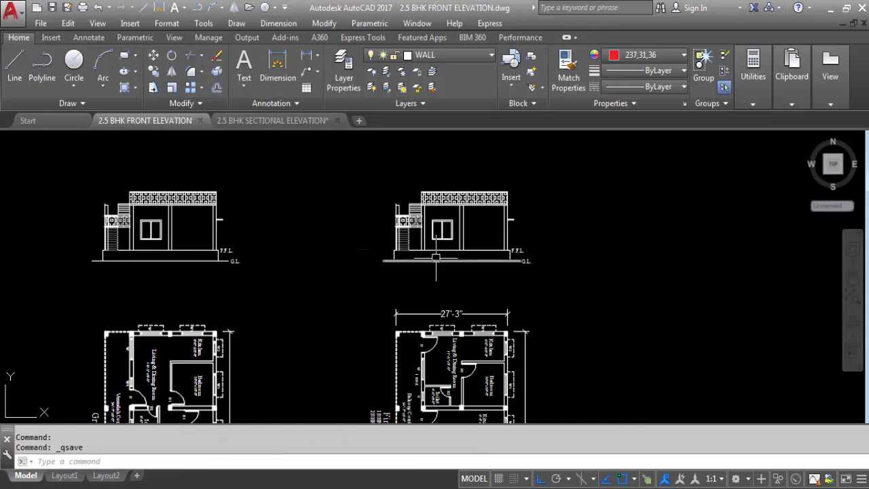
middle_click_drag(436, 258, 436, 277)
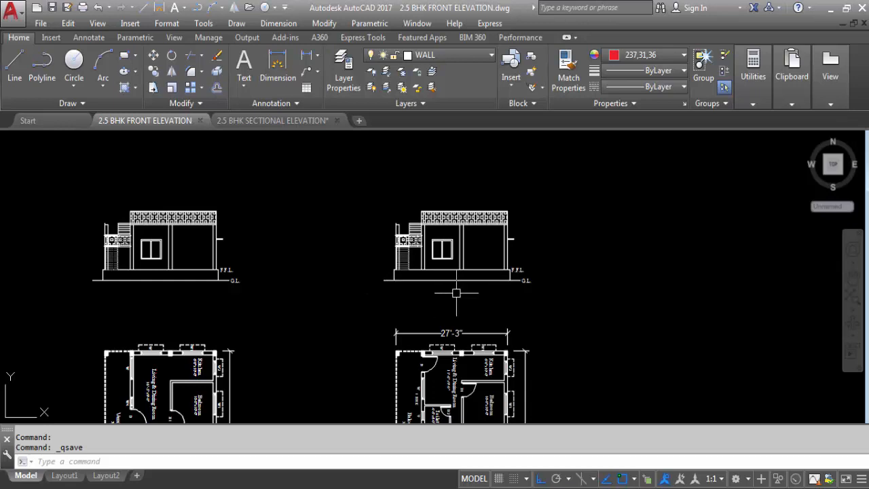
- Offset the finished floor level line 4' upward across the copied front elevation
scroll(412, 263, "up", 3)
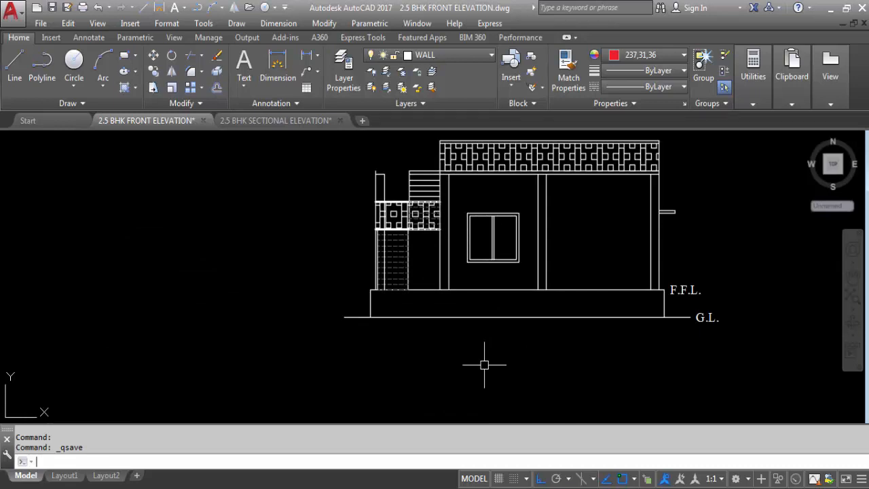
key("Return")
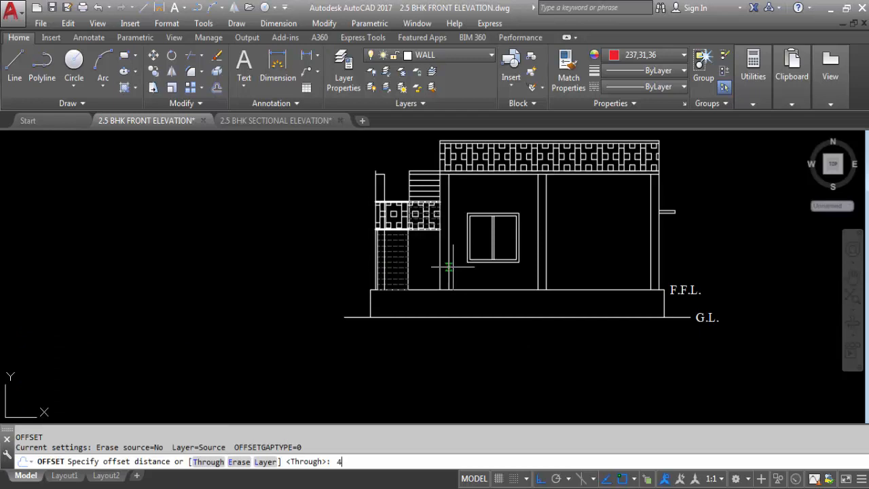
left_click(510, 289)
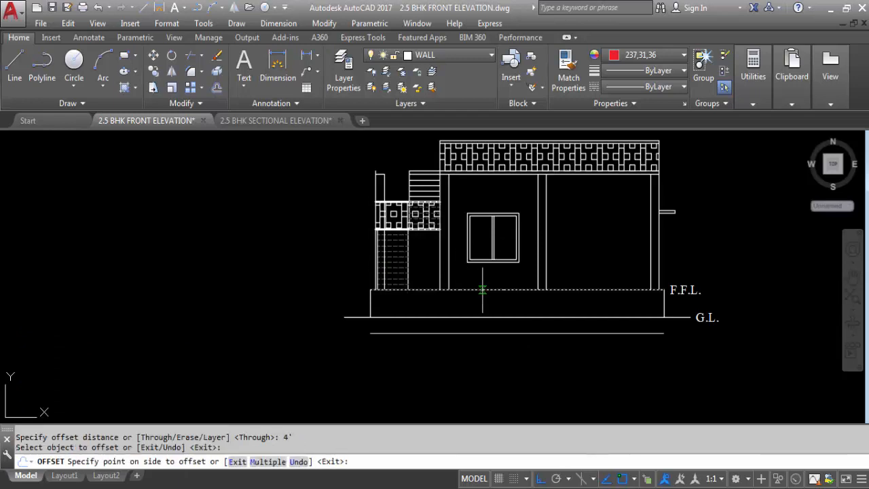
left_click(599, 220)
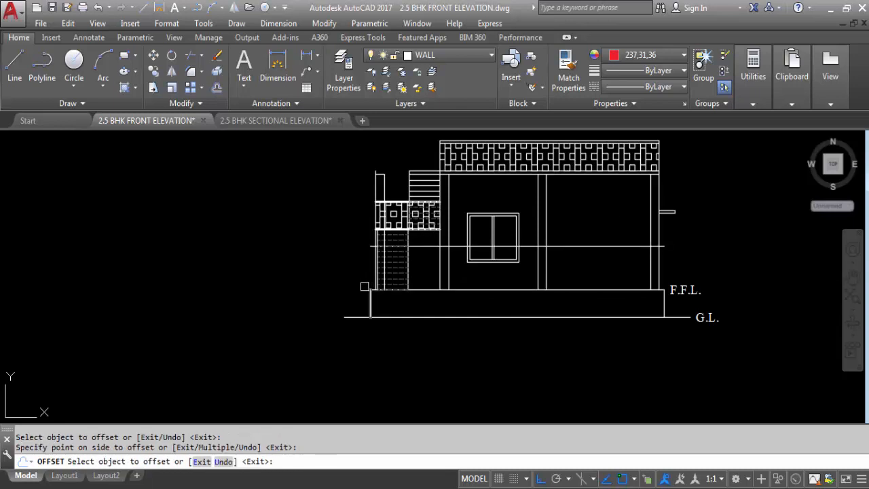
key("Escape")
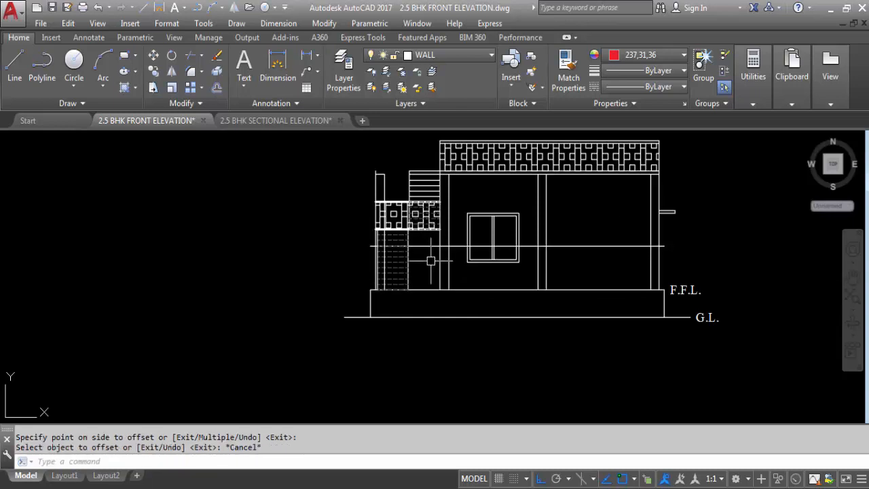
- Examine the staircase landing and front edge of the First Floor Plan against the stair bay of the copied elevation
scroll(421, 243, "up", 2)
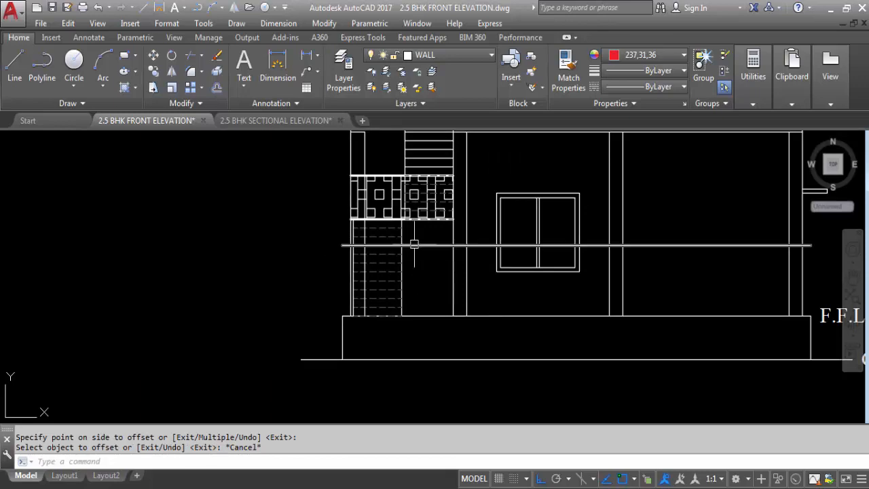
scroll(417, 267, "down", 5)
scroll(434, 347, "up", 10)
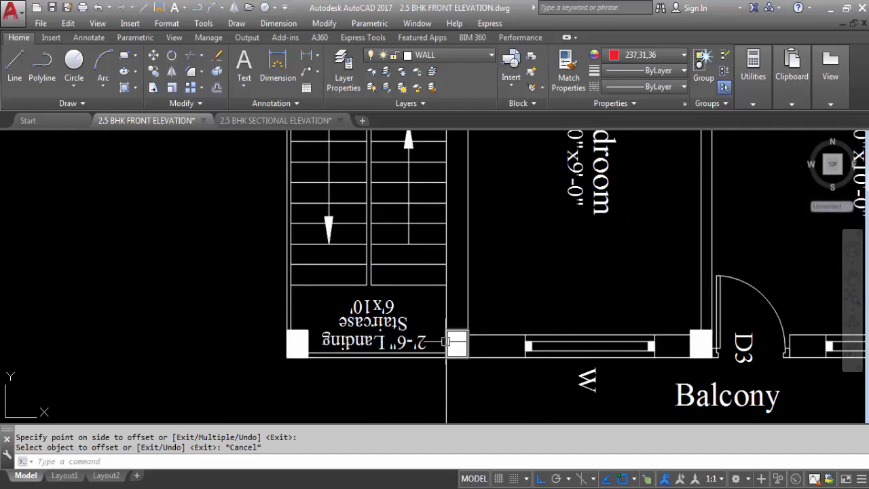
scroll(446, 341, "down", 2)
scroll(421, 340, "down", 5)
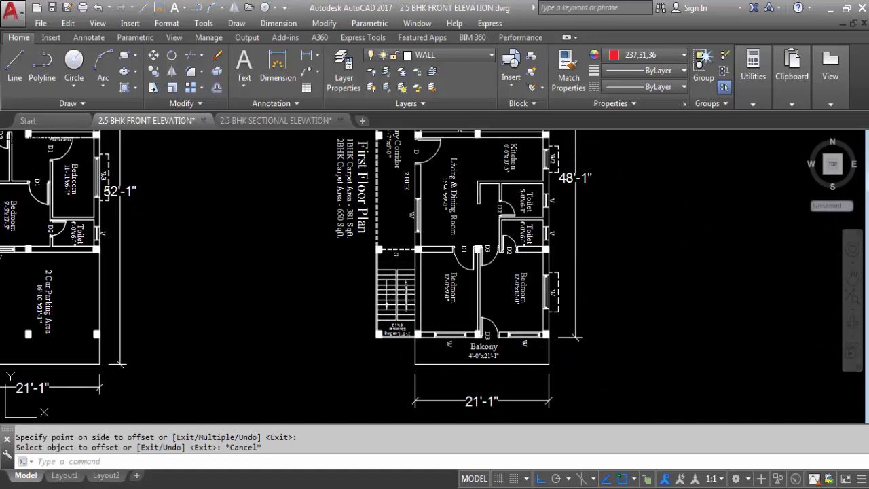
scroll(351, 395, "down", 3)
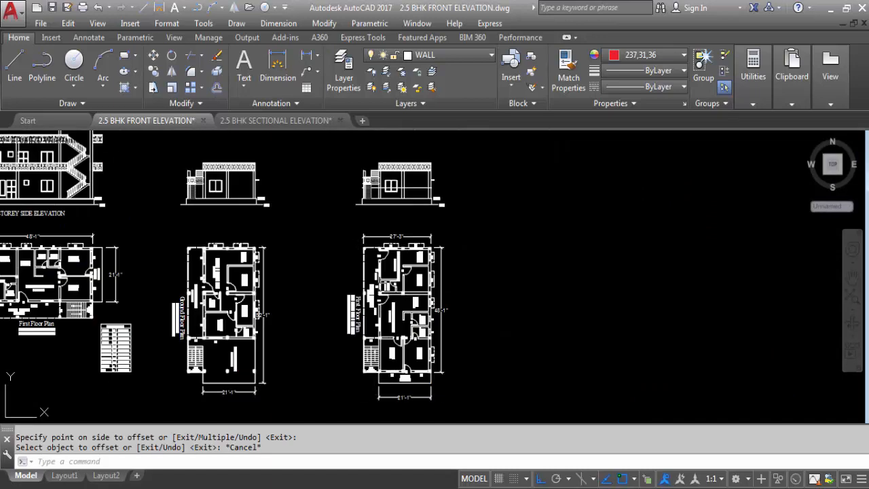
scroll(376, 173, "up", 3)
scroll(376, 173, "up", 2)
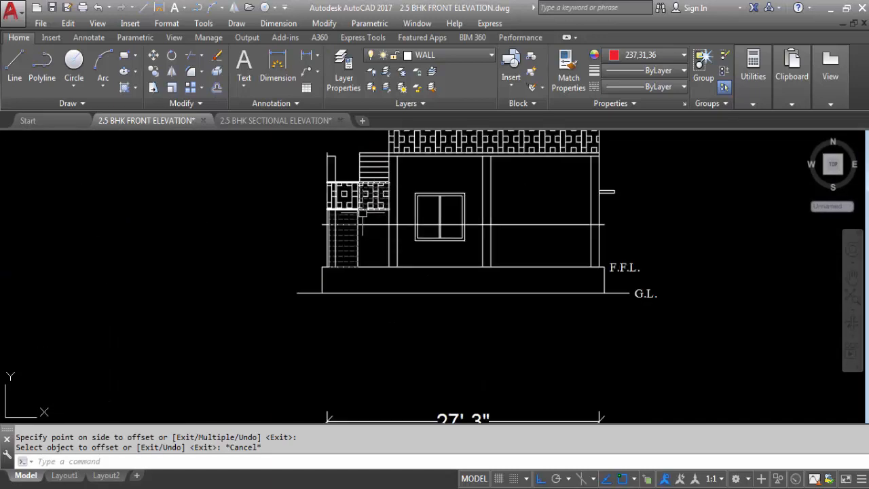
scroll(366, 231, "down", 4)
scroll(353, 285, "up", 3)
scroll(345, 370, "up", 2)
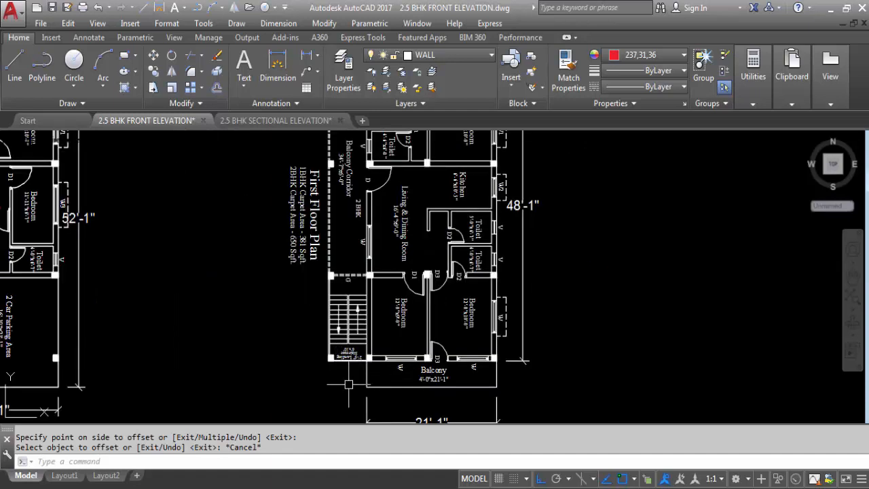
scroll(349, 305, "down", 2)
scroll(369, 195, "up", 1)
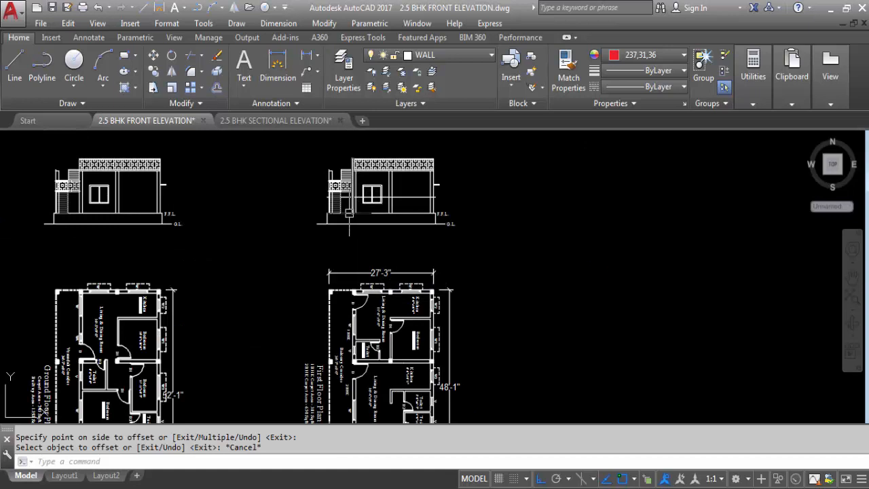
- Draw a rectangle across the stair bay from the 4' line at the outer column's inner edge to the main block wall's base at floor level
scroll(349, 215, "up", 5)
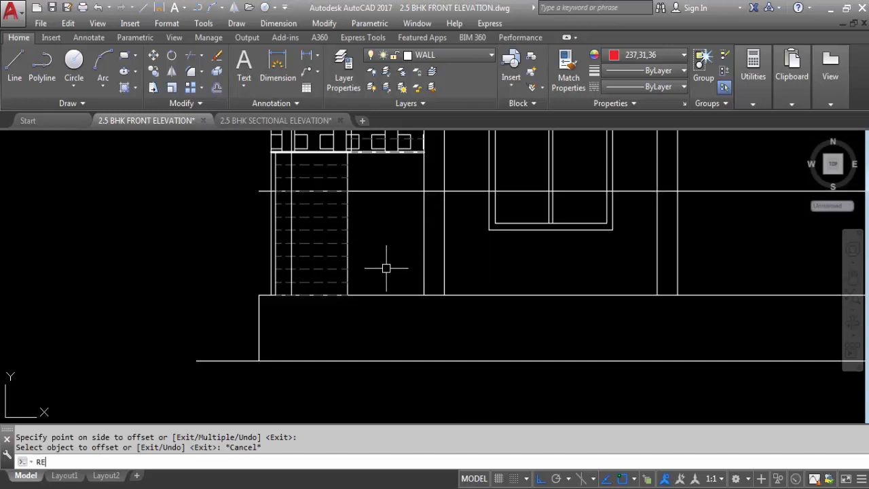
type("C")
key("Return")
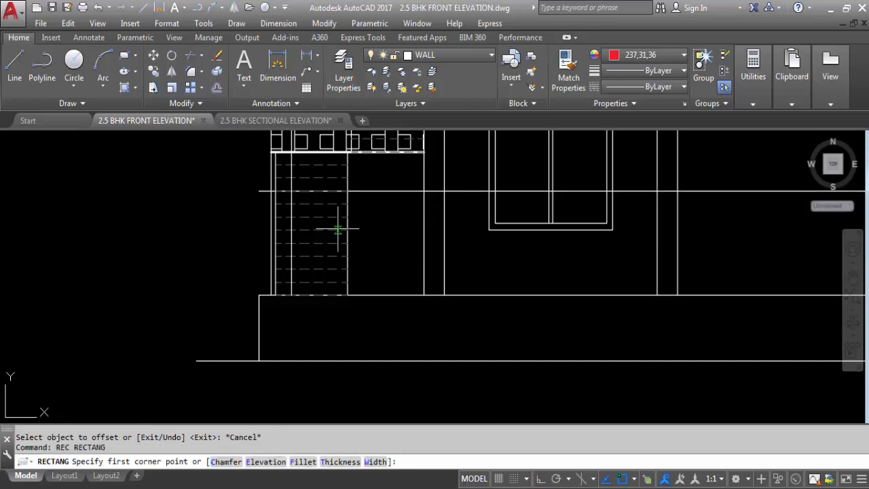
scroll(278, 182, "down", 5)
scroll(287, 194, "up", 5)
scroll(286, 253, "up", 3)
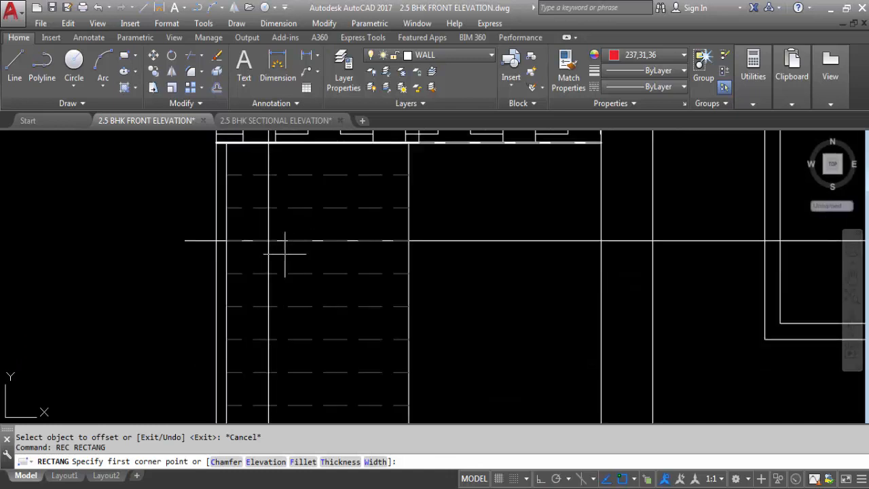
left_click(268, 241)
scroll(387, 252, "down", 4)
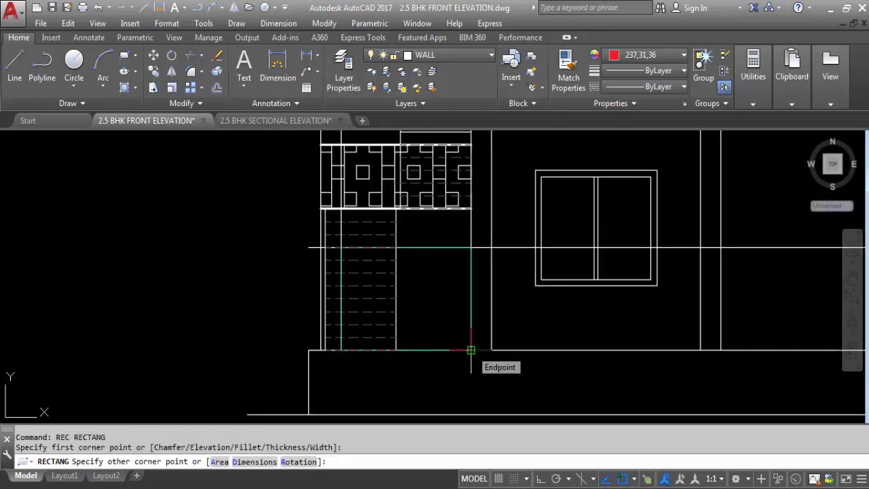
left_click(472, 350)
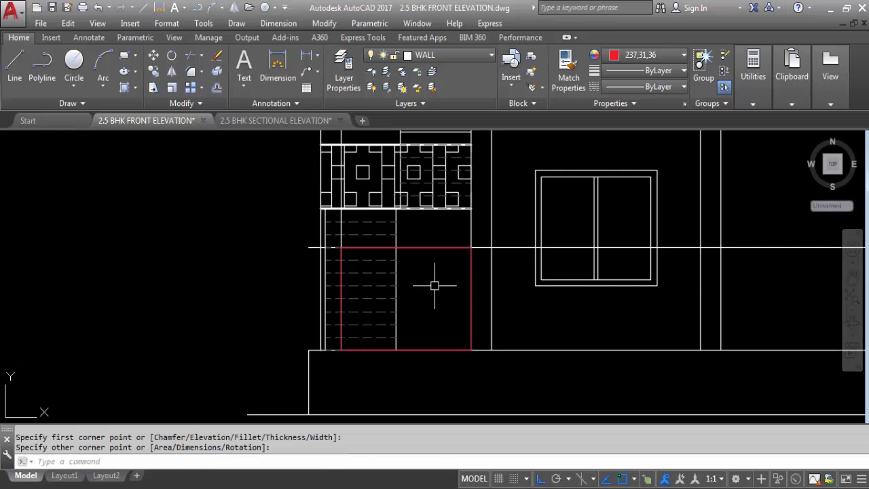
- Offset the stair bay rectangle 2" inward
type("o")
key("Return")
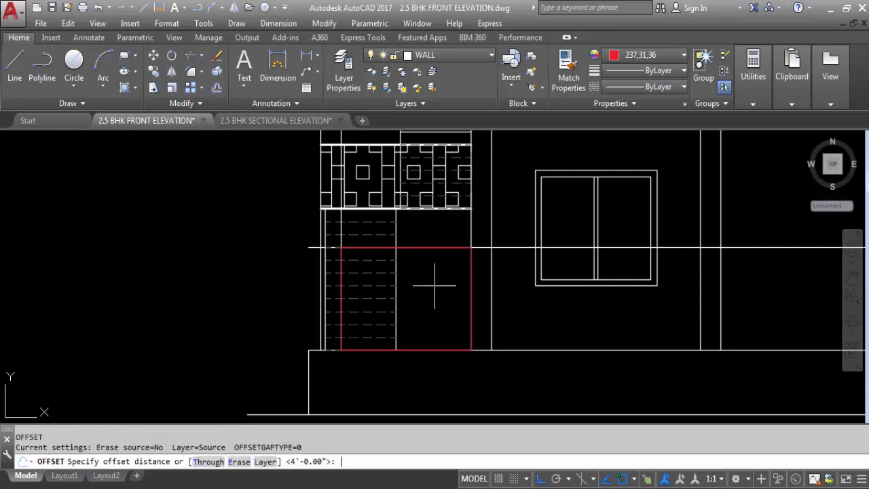
key("Return")
left_click(433, 249)
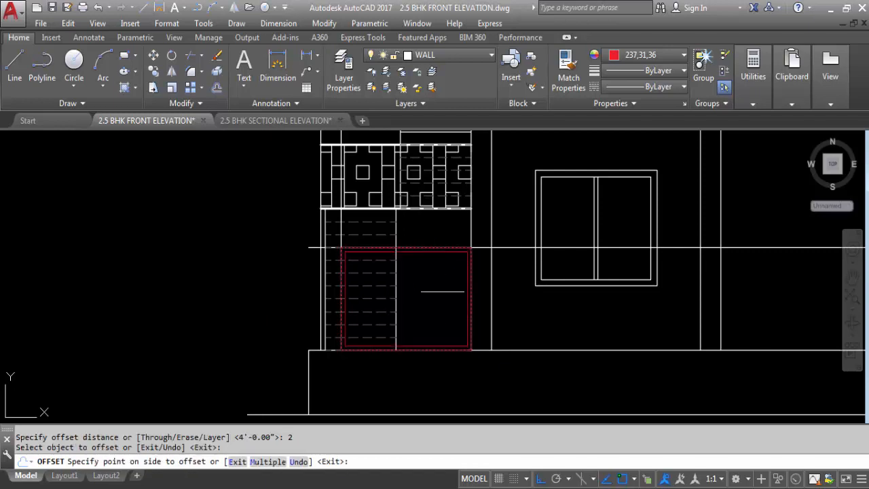
left_click(444, 300)
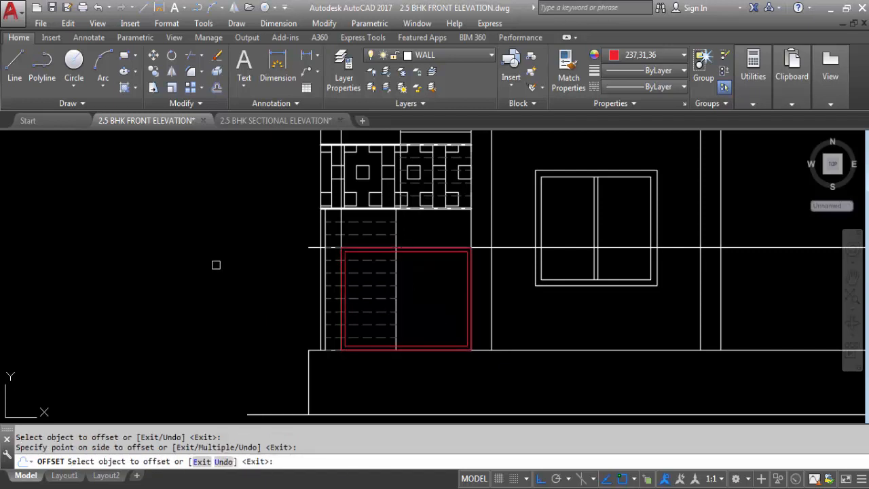
key("Escape")
- Examine the extent and edges of the front balcony in the First Floor Plan against the copied elevation
scroll(398, 260, "down", 10)
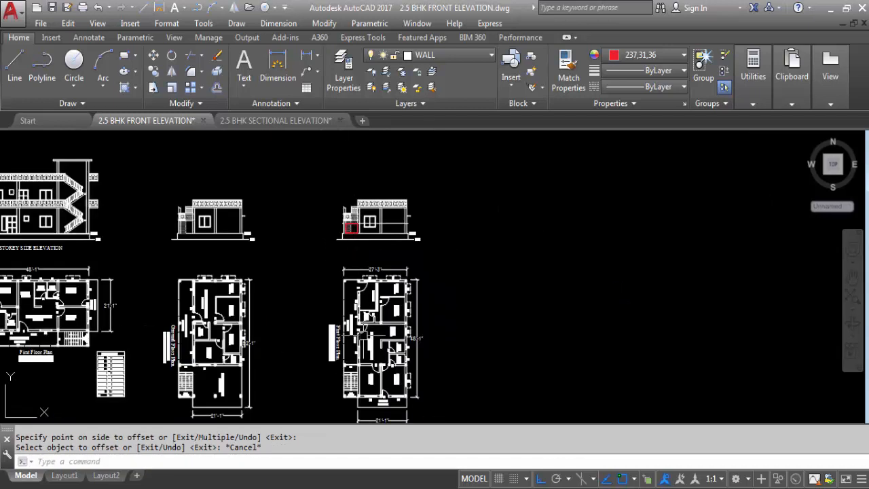
scroll(360, 400, "up", 10)
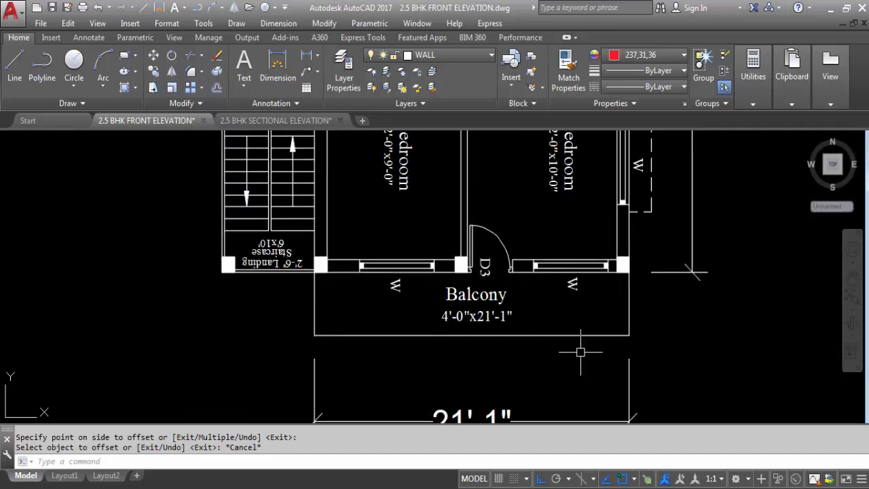
scroll(588, 324, "down", 6)
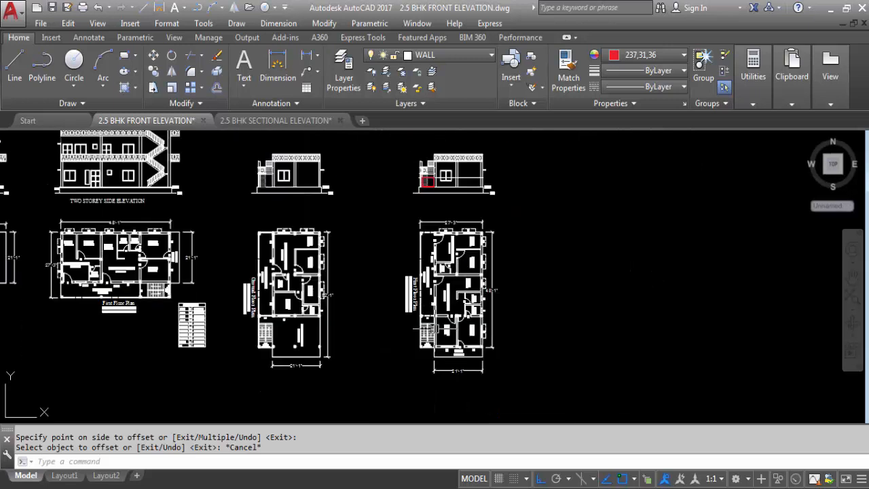
scroll(434, 182, "up", 8)
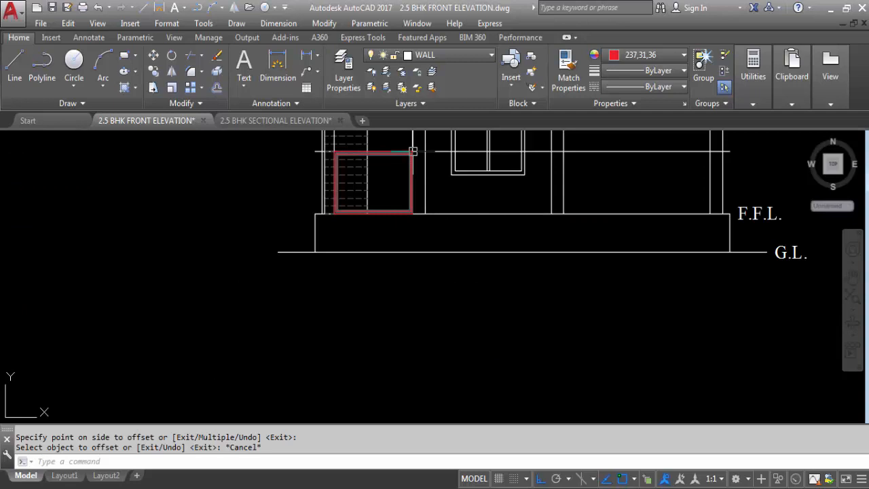
scroll(360, 147, "down", 6)
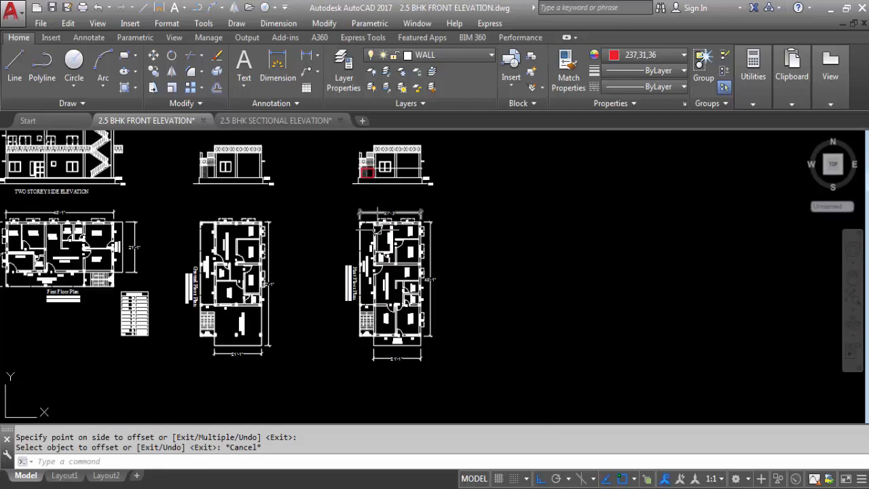
scroll(383, 358, "up", 6)
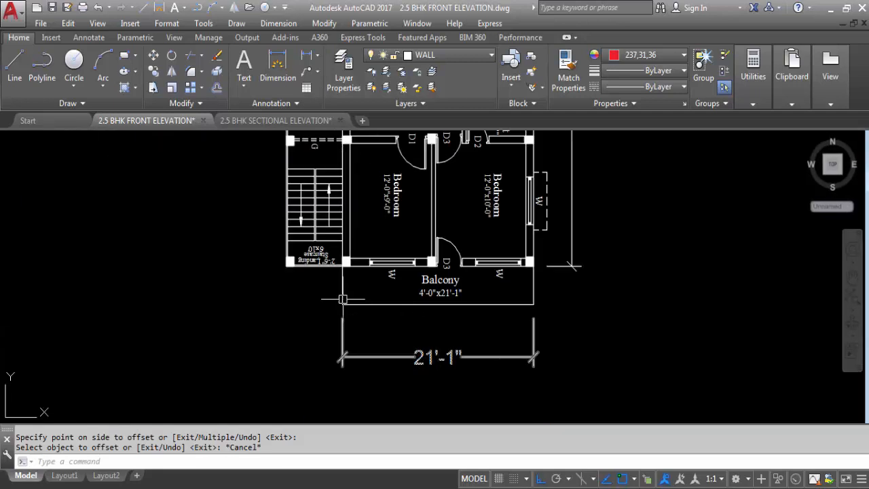
scroll(342, 299, "up", 2)
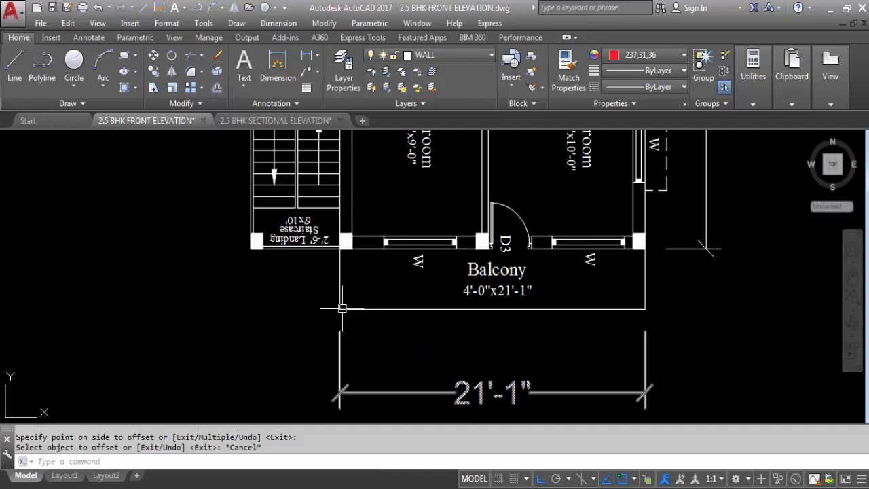
scroll(559, 307, "down", 8)
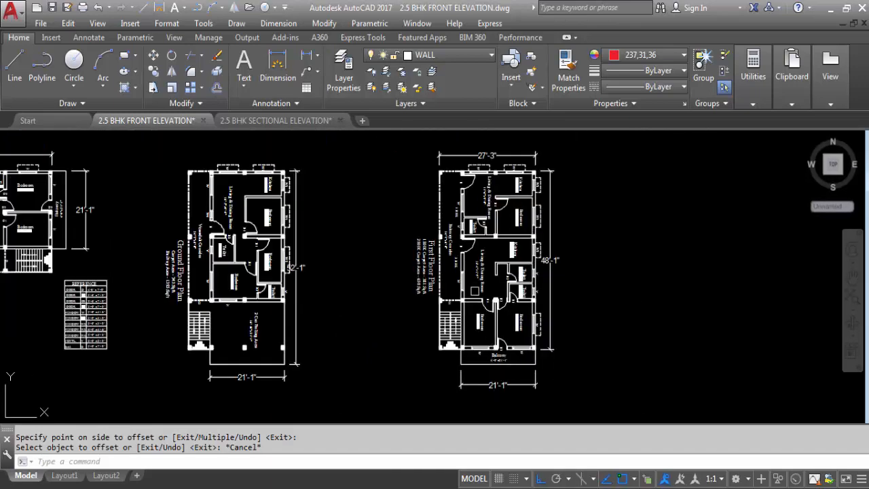
- Offset the main block's stair-side wall line 2" toward the window
scroll(475, 237, "up", 6)
scroll(476, 236, "up", 4)
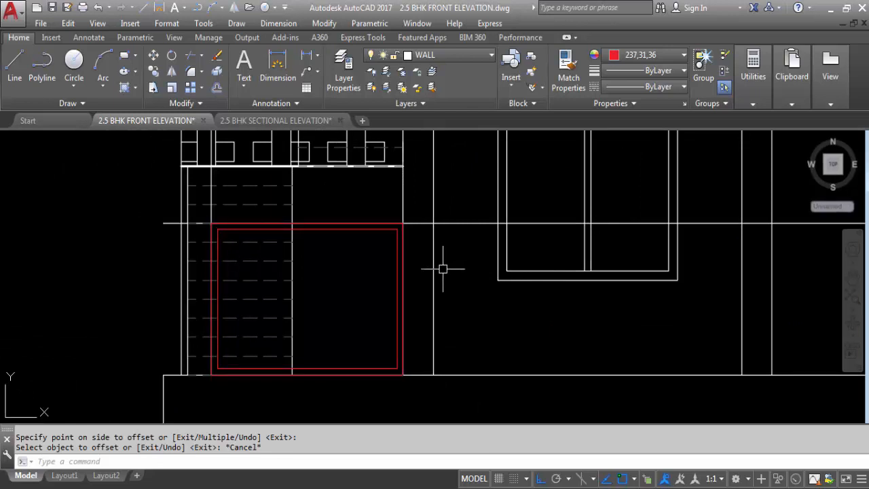
key("Return")
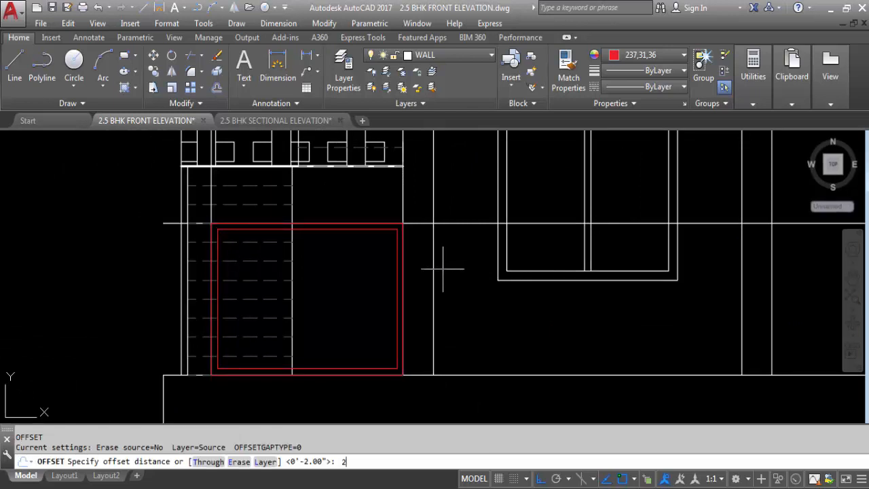
key("Return")
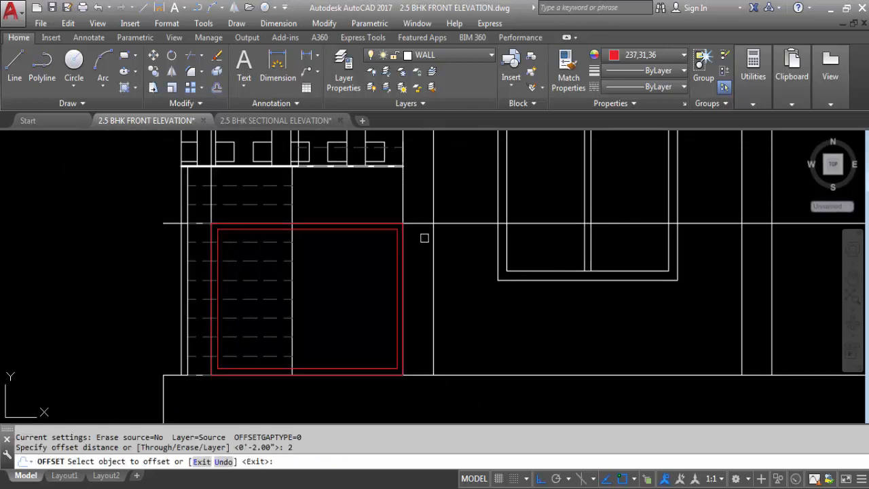
left_click(404, 209)
left_click(471, 286)
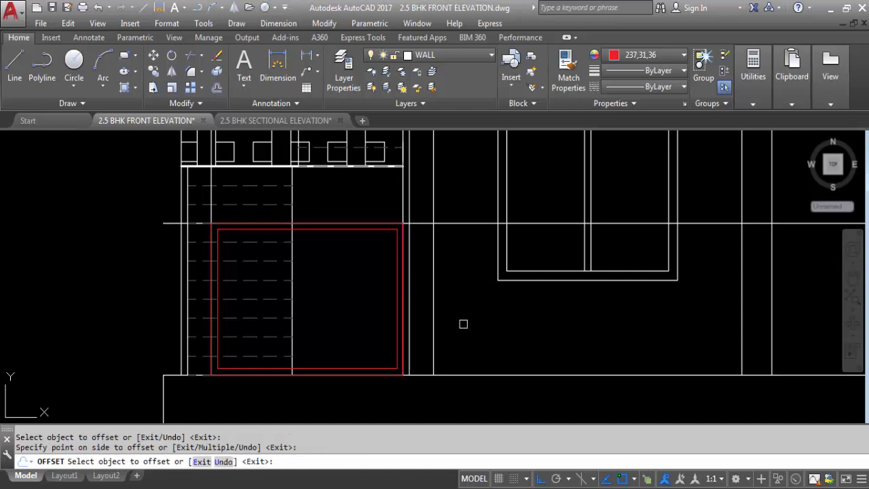
key("Escape")
- Start a rectangle for the main block next to the stair bay frame
scroll(406, 223, "down", 4)
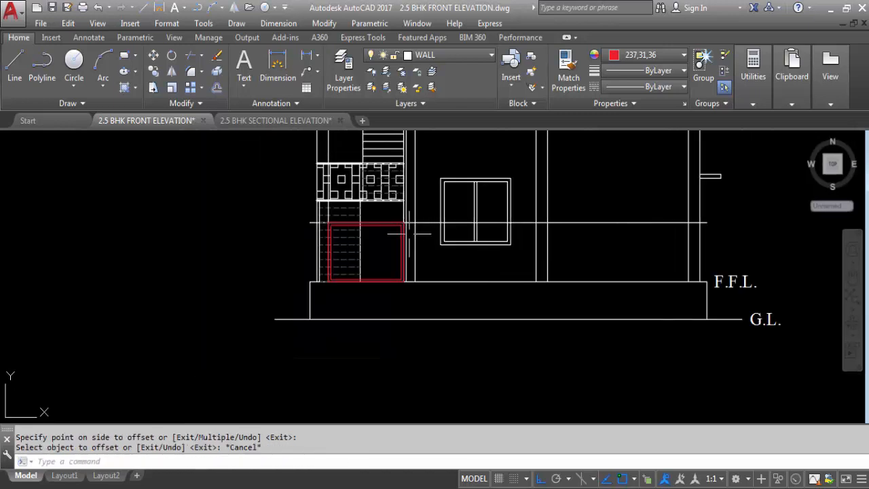
scroll(408, 232, "up", 4)
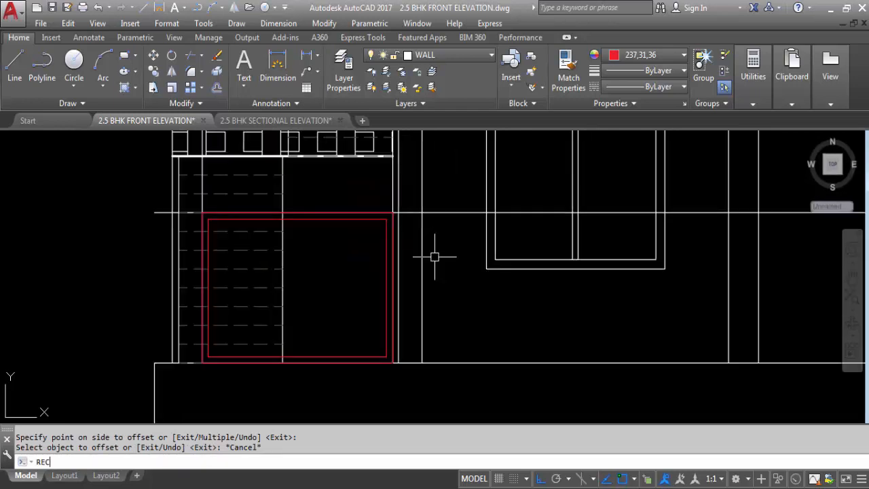
type("REC")
key("Return")
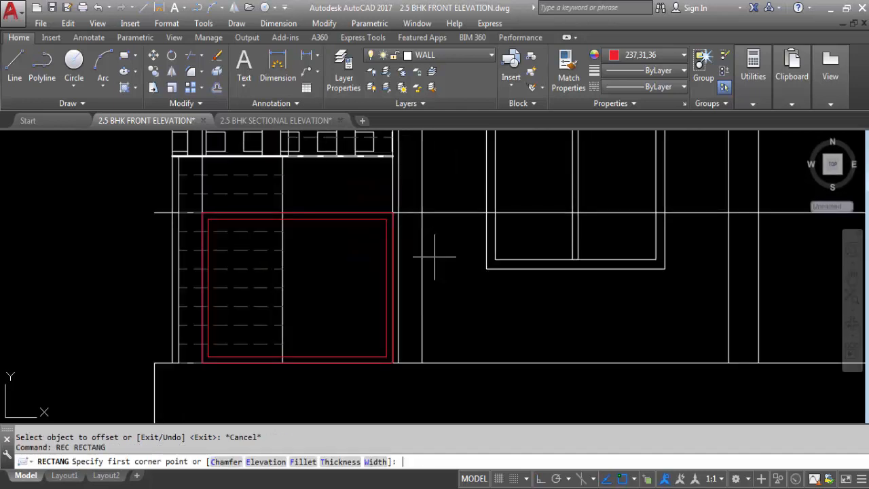
- Draw a rectangle in the front elevation from the top beside the left red frame to the floor line at the far column
left_click(398, 213)
scroll(480, 294, "down", 4)
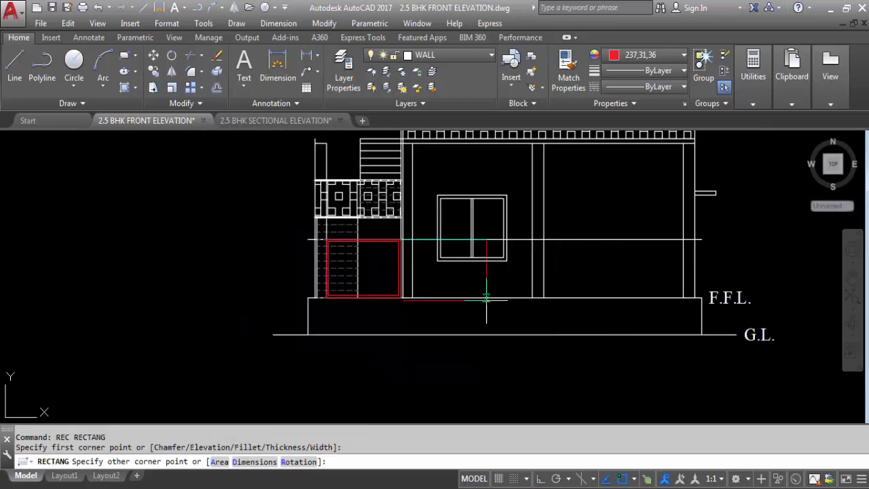
scroll(678, 297, "up", 4)
left_click(673, 297)
scroll(677, 360, "down", 4)
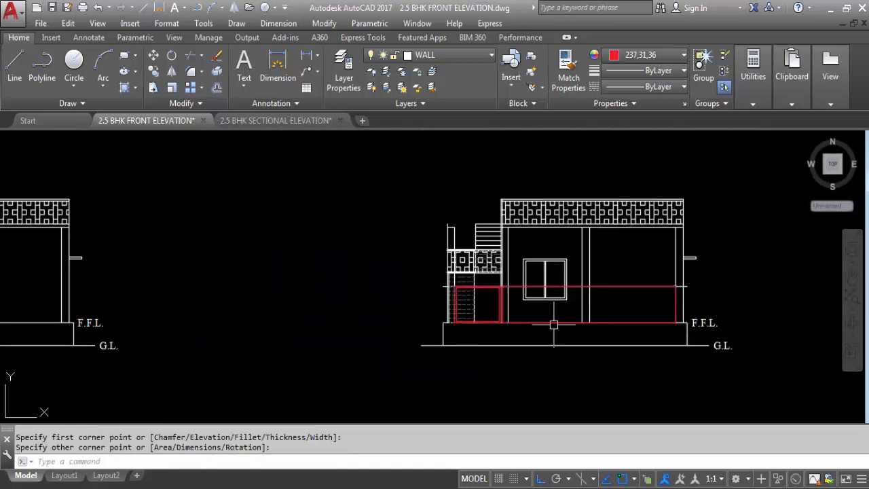
- Erase the white vertical line that runs between the left red frame and the adjoining column
scroll(557, 324, "up", 4)
scroll(518, 277, "up", 4)
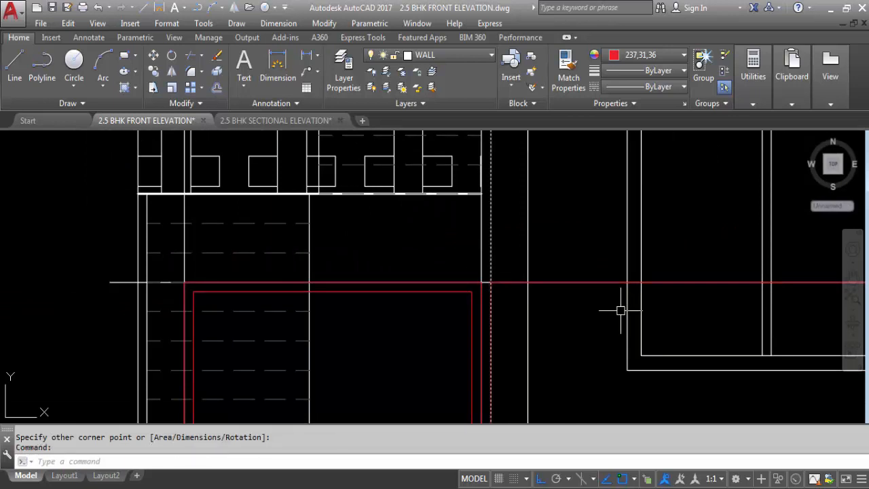
key("Delete")
scroll(446, 237, "down", 4)
scroll(462, 254, "up", 2)
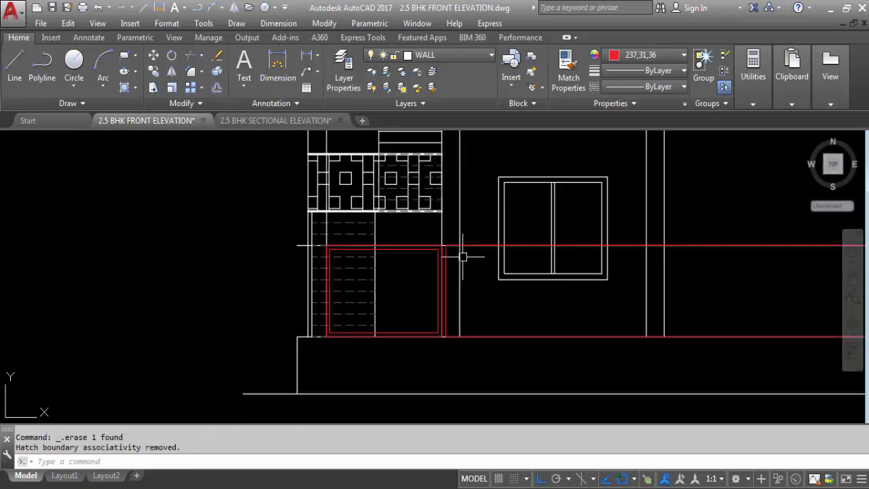
- Offset the long red rectangle inward by 2 inches
key("Return")
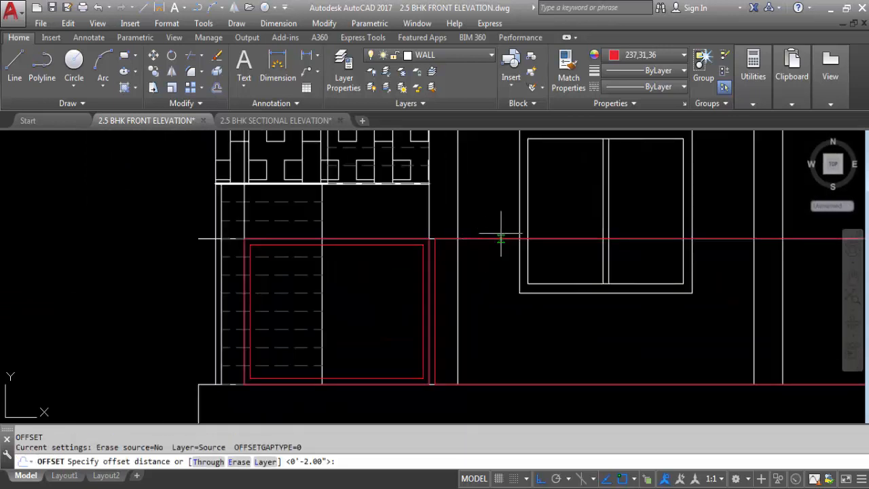
type("2")
key("Return")
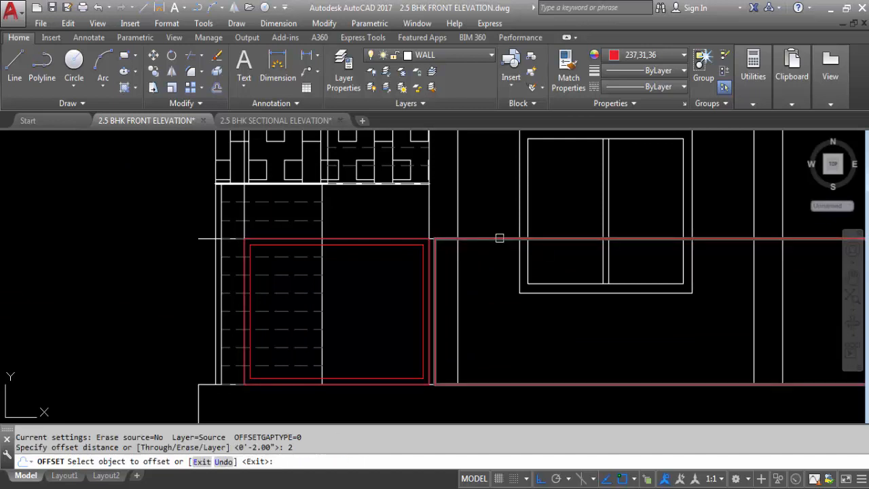
scroll(377, 250, "down", 3)
scroll(557, 247, "up", 2)
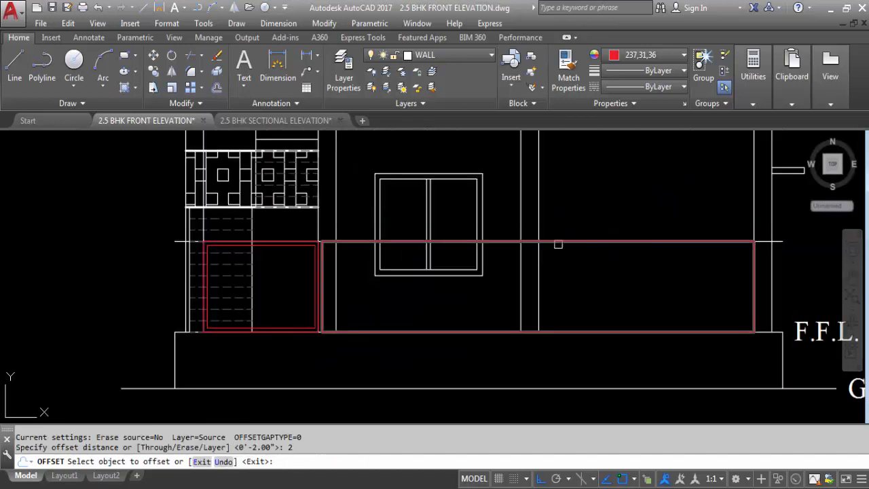
left_click(558, 243)
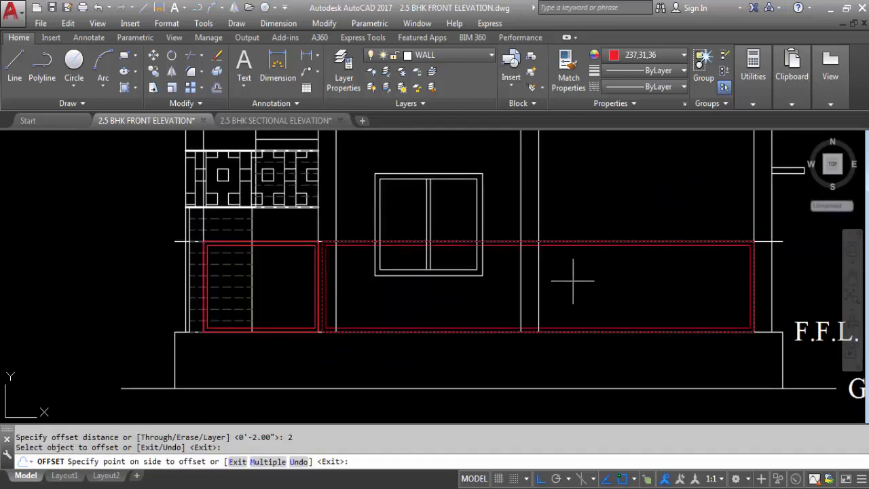
left_click(574, 284)
key("Escape")
- Draw a short horizontal helper line across the middle column along the inner frame's top edge
scroll(555, 282, "down", 8)
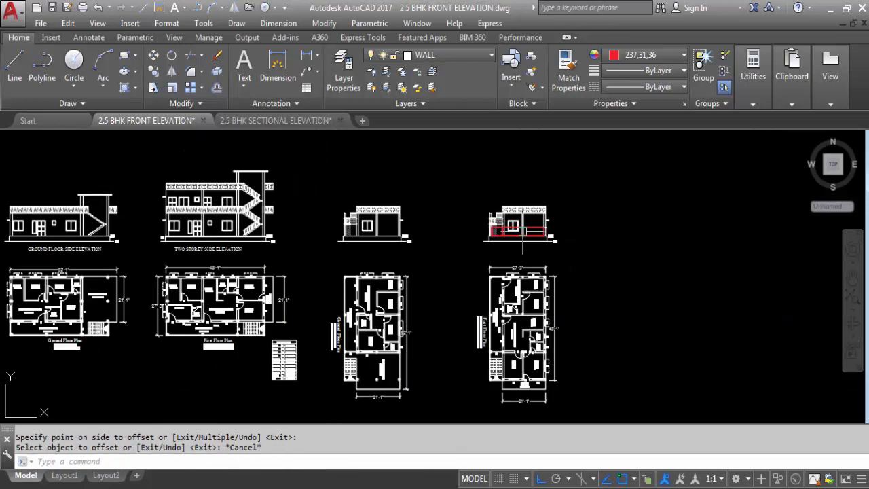
scroll(520, 395, "up", 3)
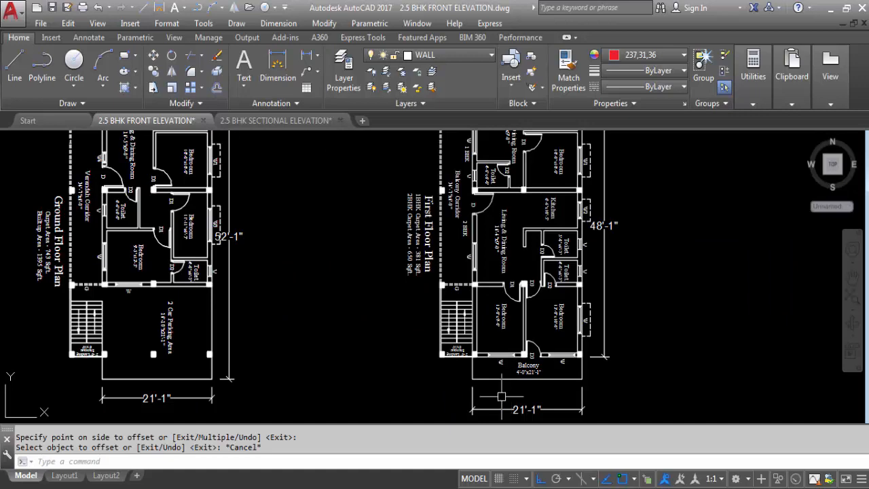
scroll(501, 396, "down", 3)
scroll(499, 182, "up", 8)
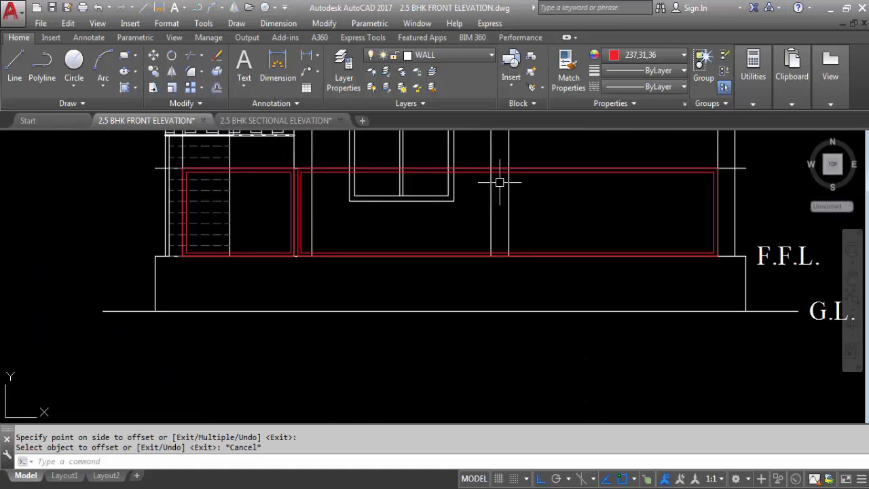
type("L")
key("Return")
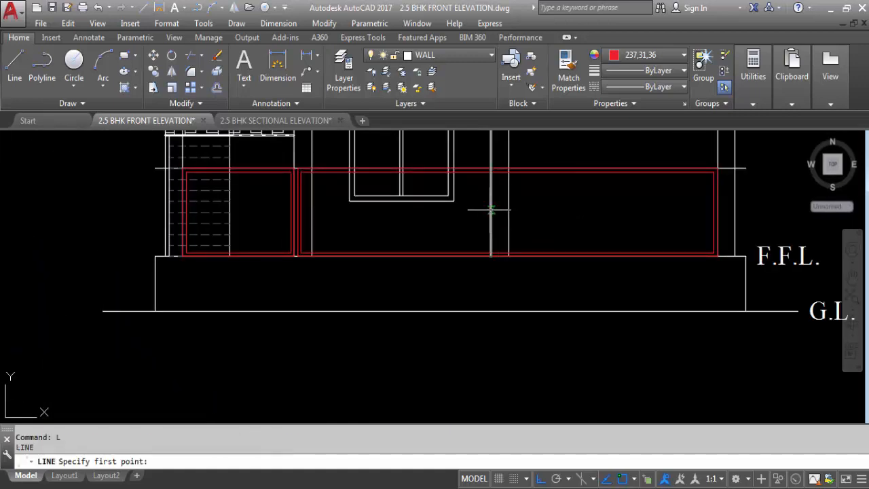
scroll(502, 162, "up", 2)
left_click(483, 177)
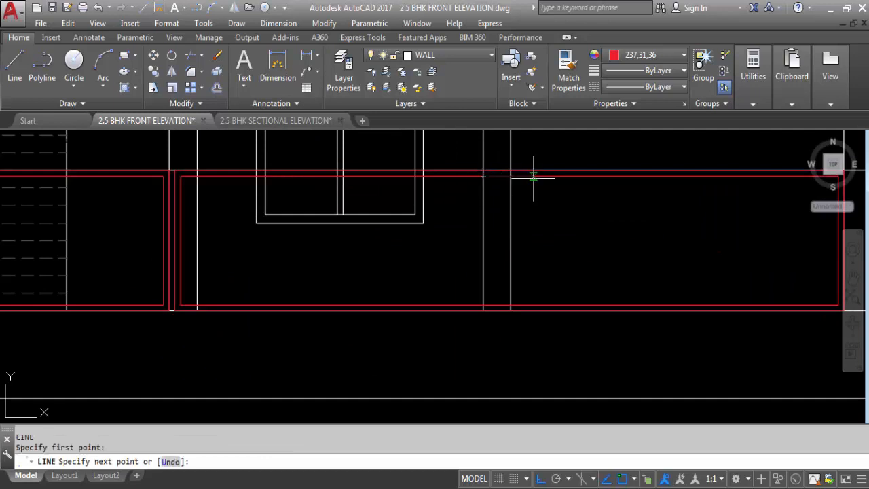
left_click(510, 177)
key("Escape")
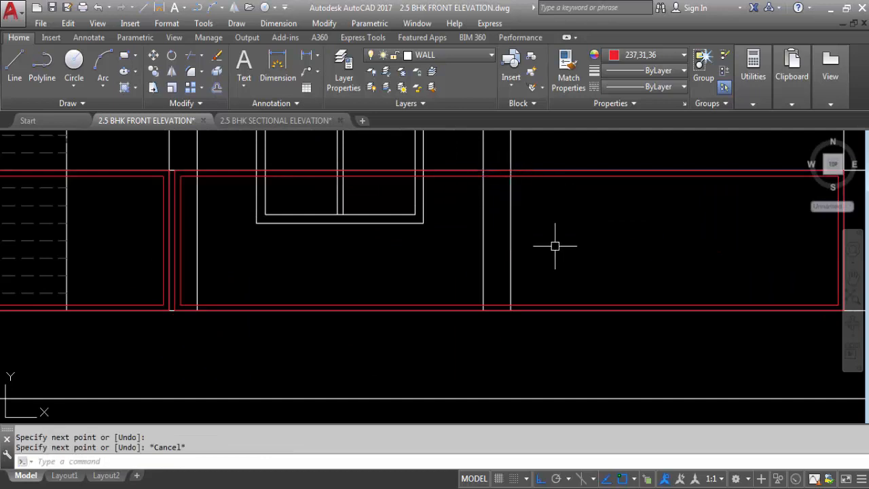
- Draw a vertical line from the midpoint of the helper line down past the bottom of the long rectangle
type("L")
key("Return")
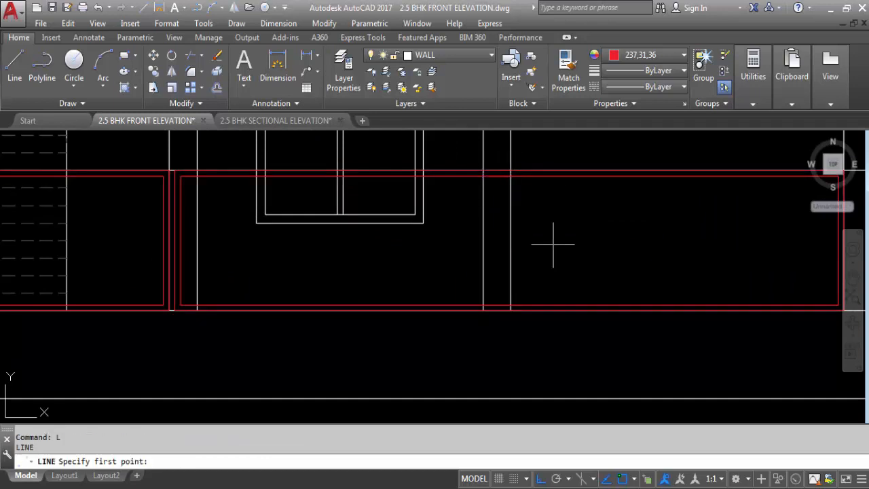
left_click(496, 177)
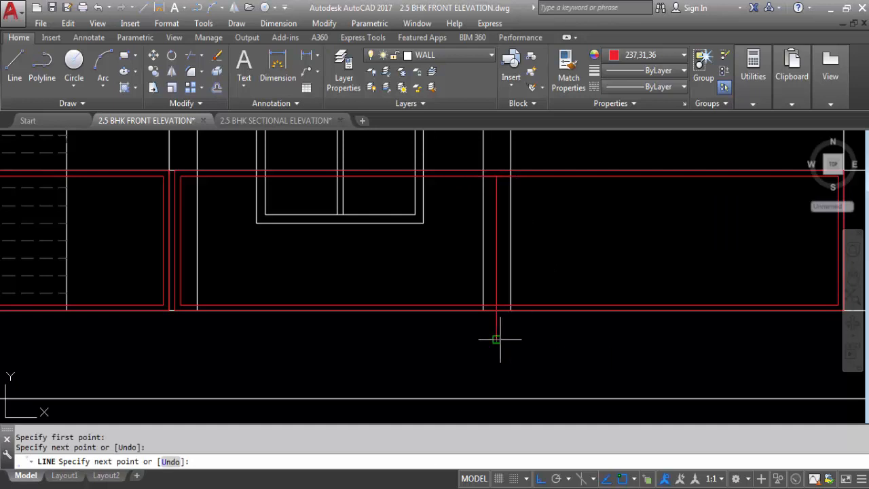
left_click(500, 339)
key("Escape")
- Offset the vertical centre line by 1 inch to both sides
key("Return")
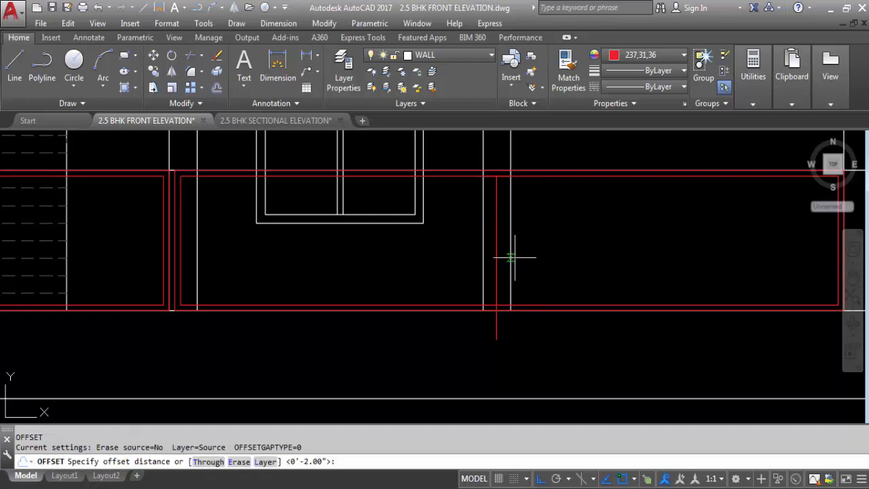
key("BackSpace")
key("Return")
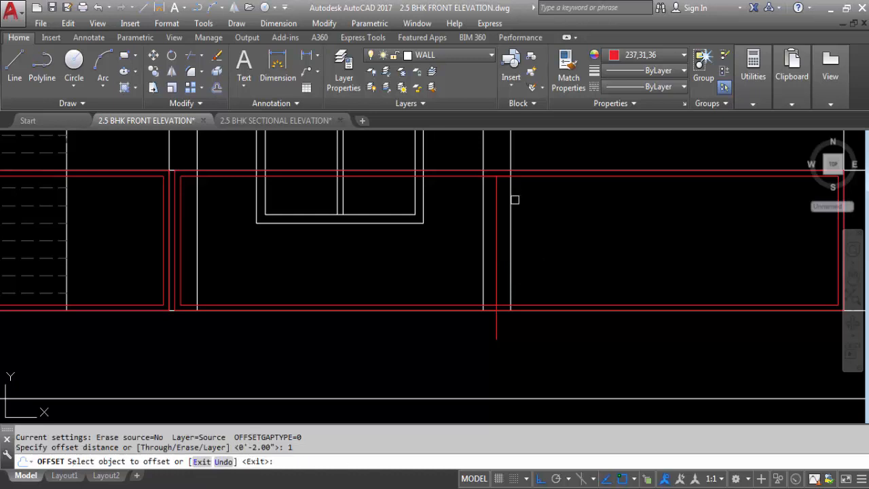
left_click(497, 205)
left_click(387, 221)
scroll(486, 210, "up", 4)
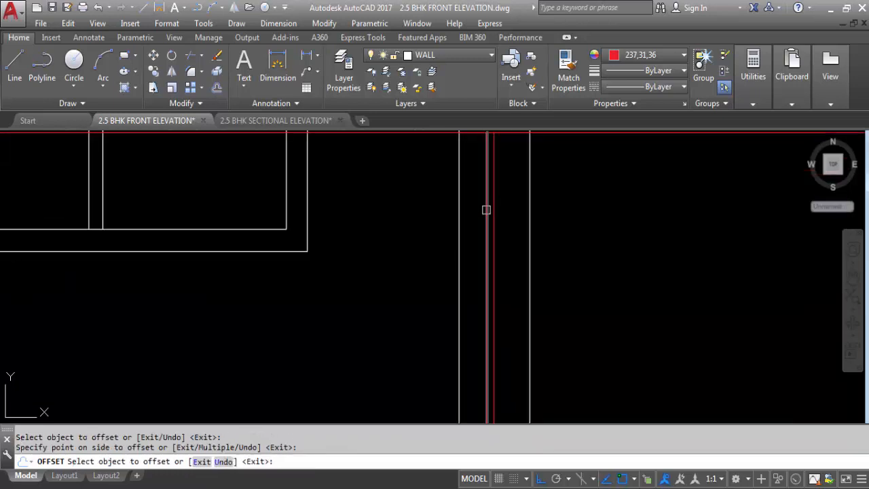
left_click(498, 210)
left_click(659, 219)
key("Escape")
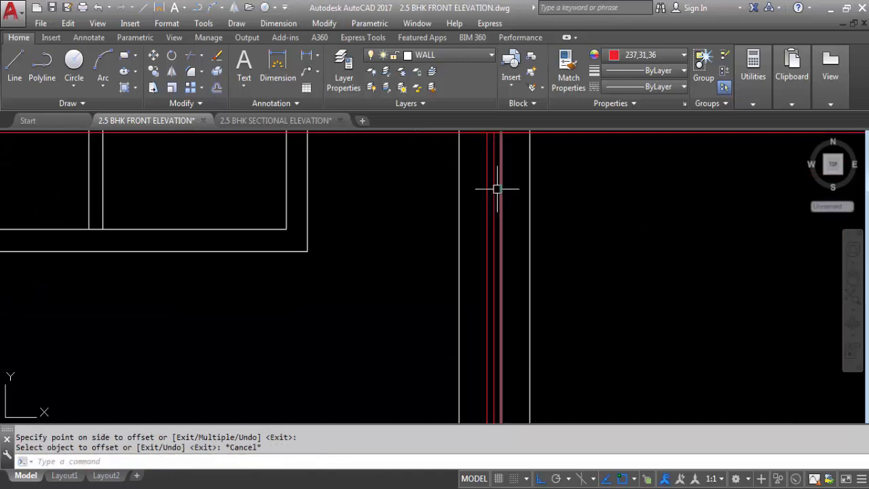
- Erase the original vertical centre line and the short horizontal helper line at the middle column
left_click(495, 191)
key("Delete")
scroll(513, 163, "down", 3)
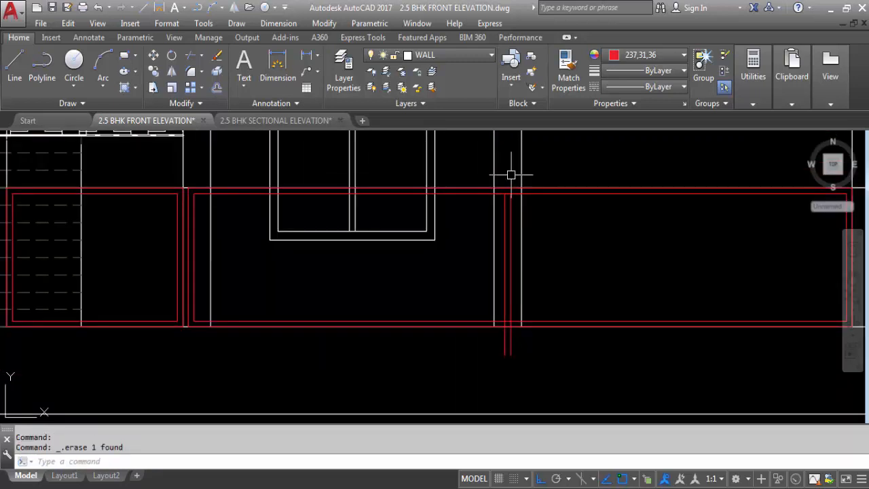
scroll(499, 204, "up", 3)
left_click(497, 221)
key("Delete")
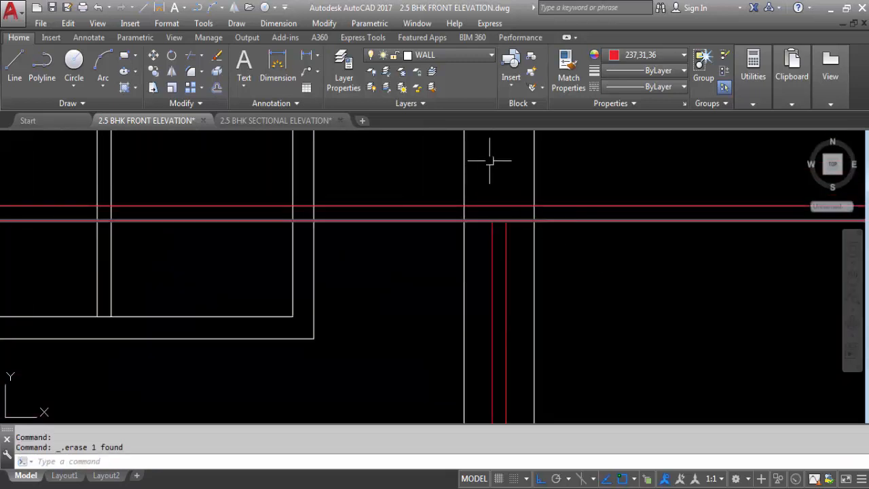
- Trim the inner frame between the two vertical lines, and the vertical lines between the inner and outer bottom edges
scroll(491, 159, "down", 3)
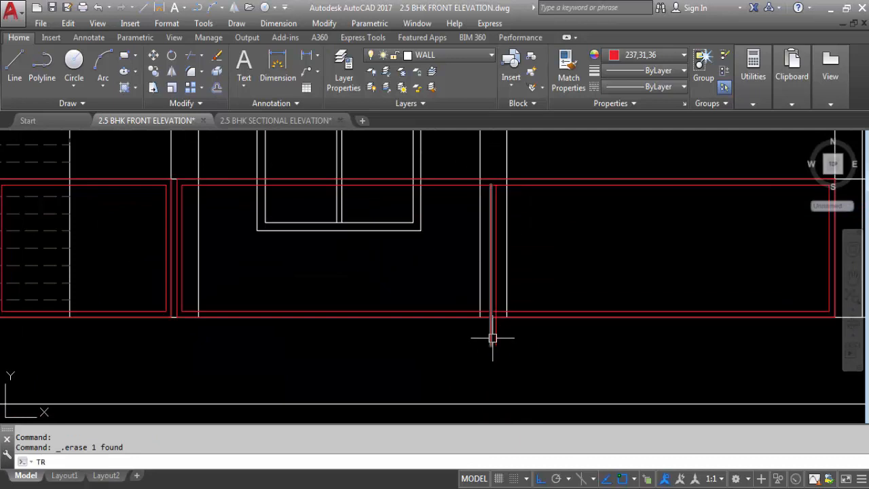
key("Return")
key("Return")
scroll(493, 340, "up", 3)
left_click(494, 344)
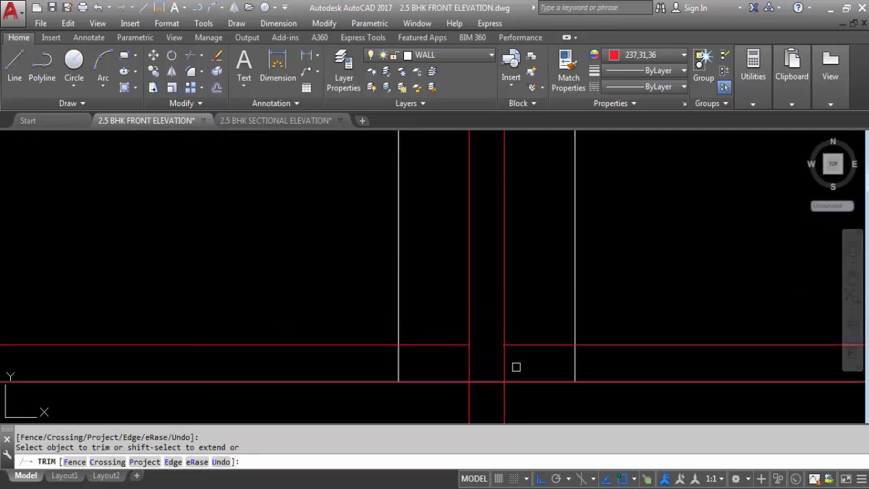
left_click(519, 364)
left_click(462, 358)
scroll(471, 380, "down", 6)
scroll(481, 162, "up", 3)
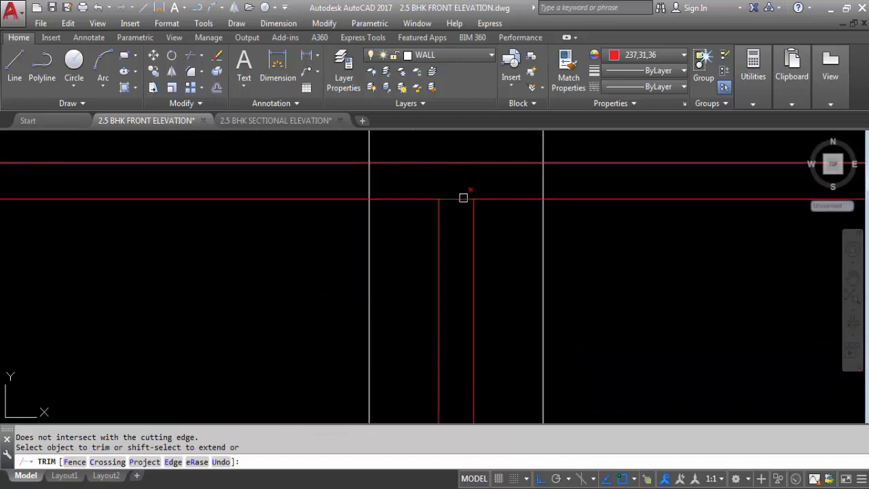
left_click(464, 197)
scroll(468, 132, "down", 4)
left_click(467, 137)
scroll(467, 172, "down", 1)
key("Escape")
- Erase the two leftover vertical stubs below the bottom edge of the outer rectangle
scroll(471, 241, "up", 3)
left_click(476, 260)
left_click(421, 249)
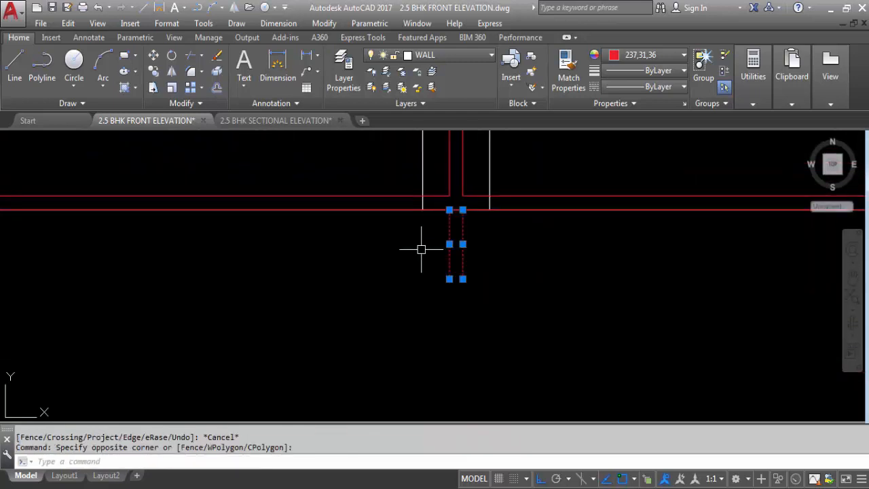
key("Delete")
scroll(437, 324, "down", 4)
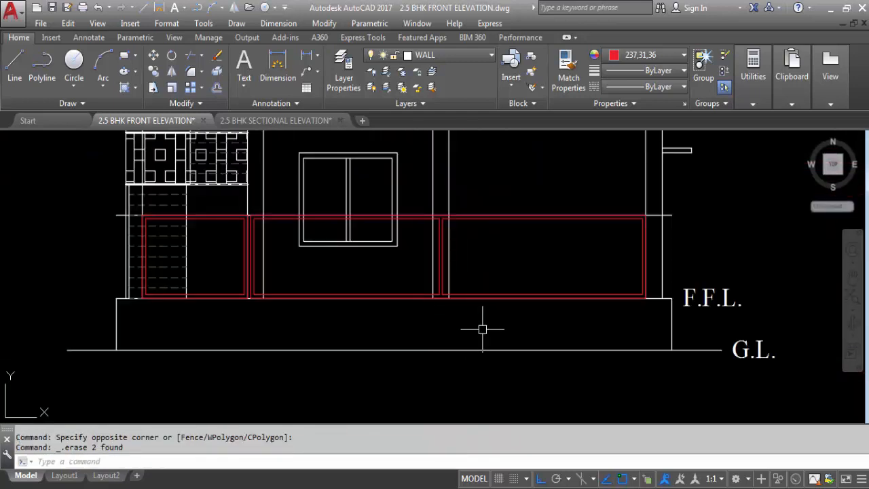
- Save the front elevation drawing
scroll(238, 223, "up", 4)
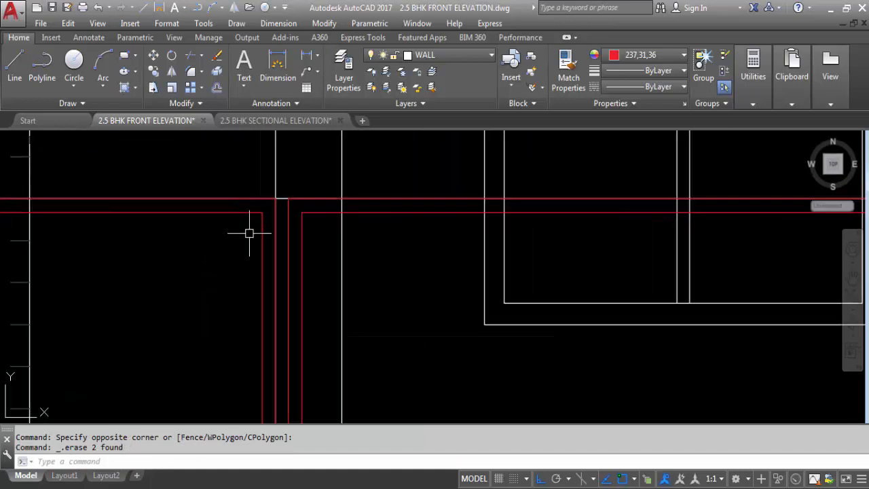
scroll(397, 230, "down", 1)
scroll(398, 228, "down", 2)
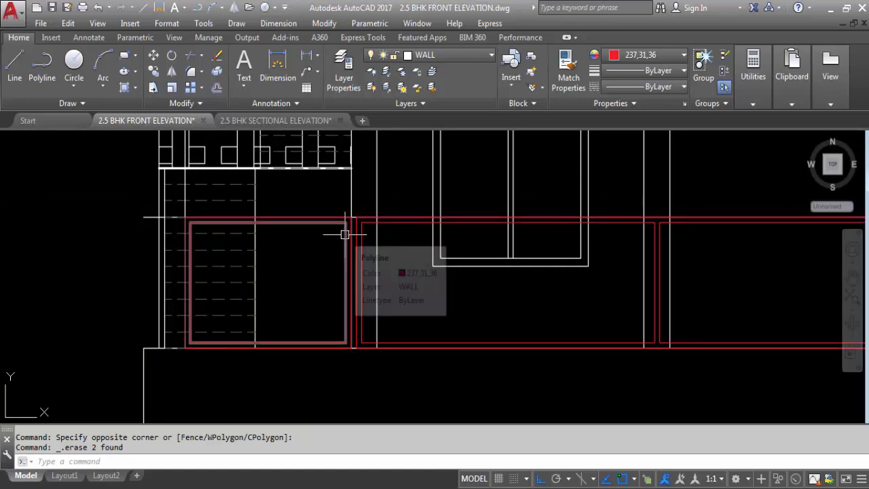
key("Escape")
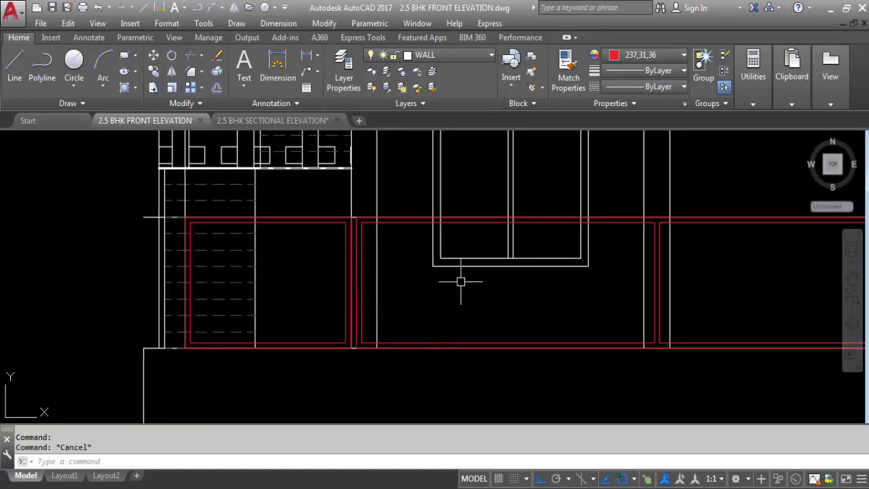
- Set the colour of the long outer rectangle and the inner frame nearest the F.F.L. label to ByLayer
scroll(370, 259, "down", 2)
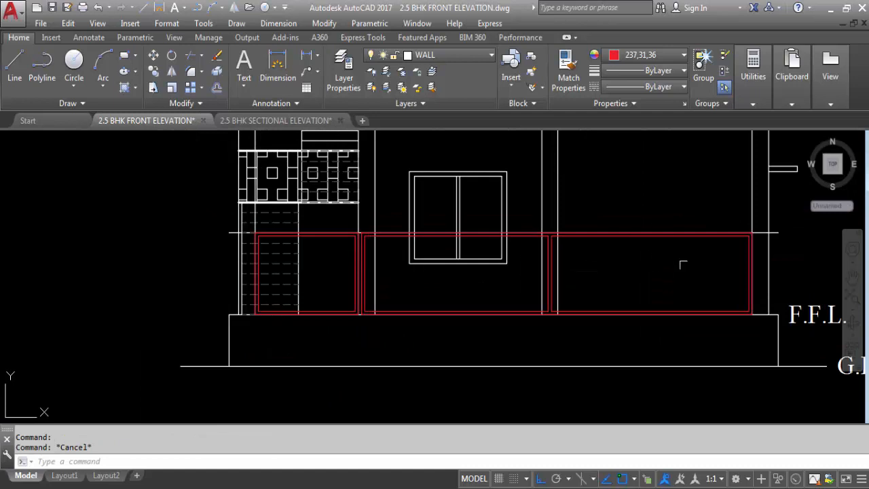
left_click(650, 233)
left_click(633, 236)
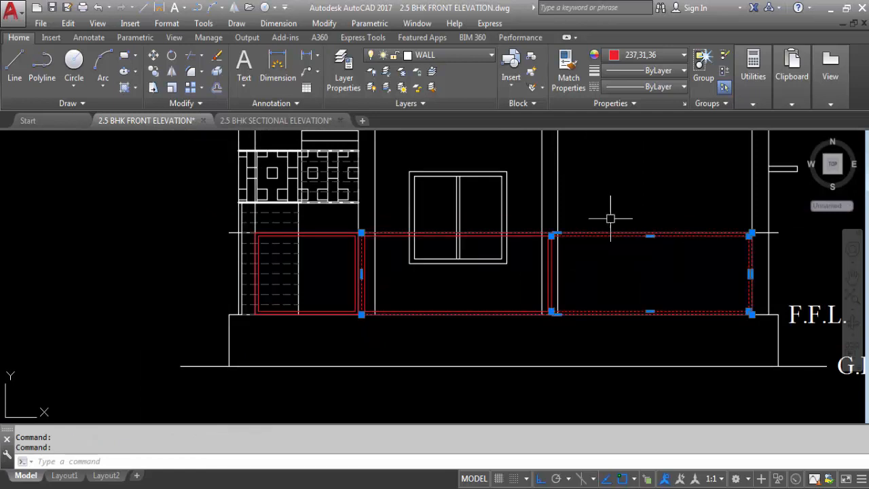
left_click(637, 55)
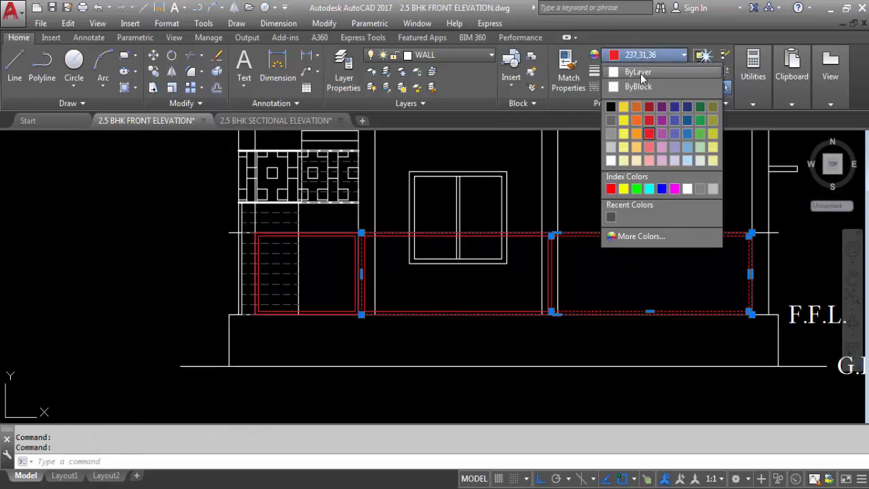
left_click(639, 72)
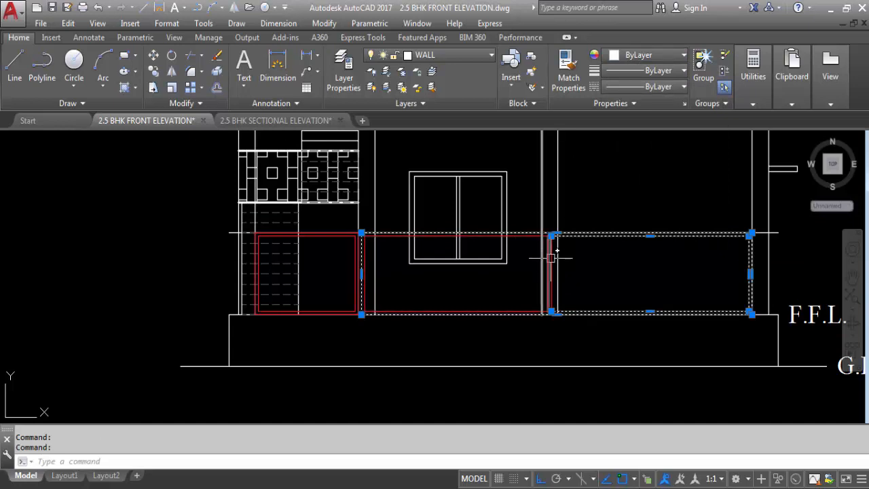
key("Escape")
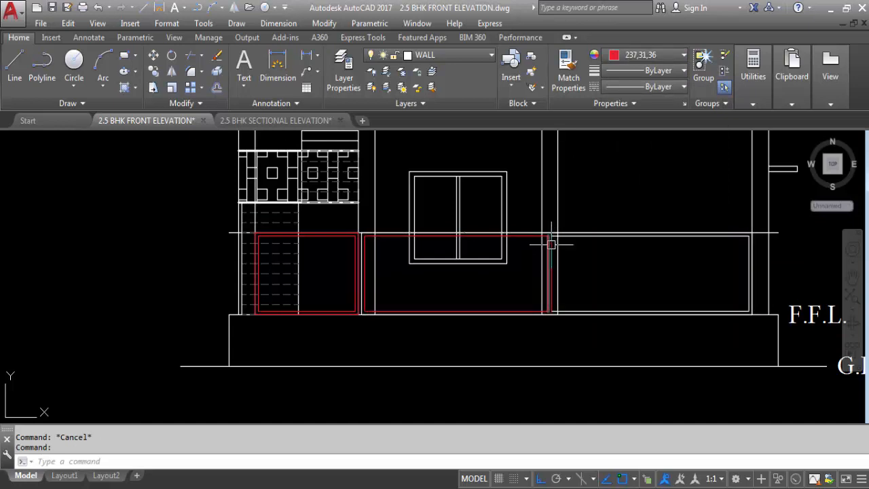
- Set the colour of the middle inner frame and the small double frame in front of the stairs to ByLayer
left_click(551, 246)
scroll(555, 255, "up", 4)
left_click(558, 249)
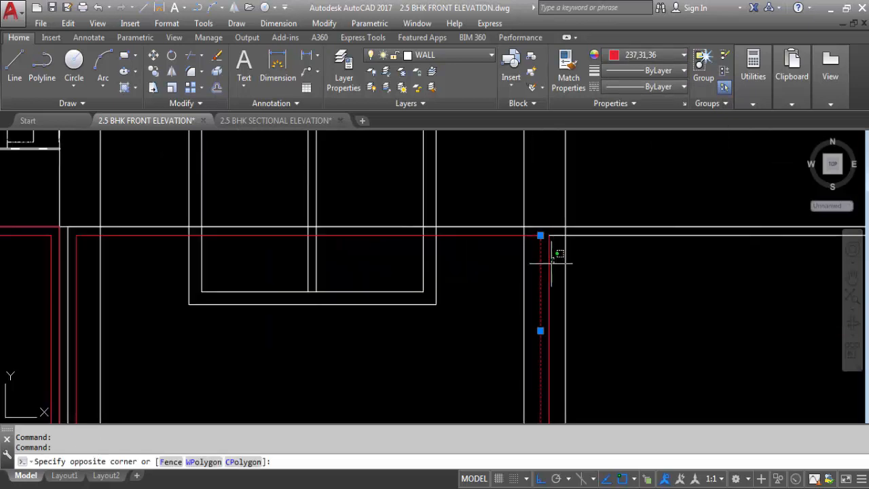
left_click(501, 237)
scroll(503, 165, "down", 2)
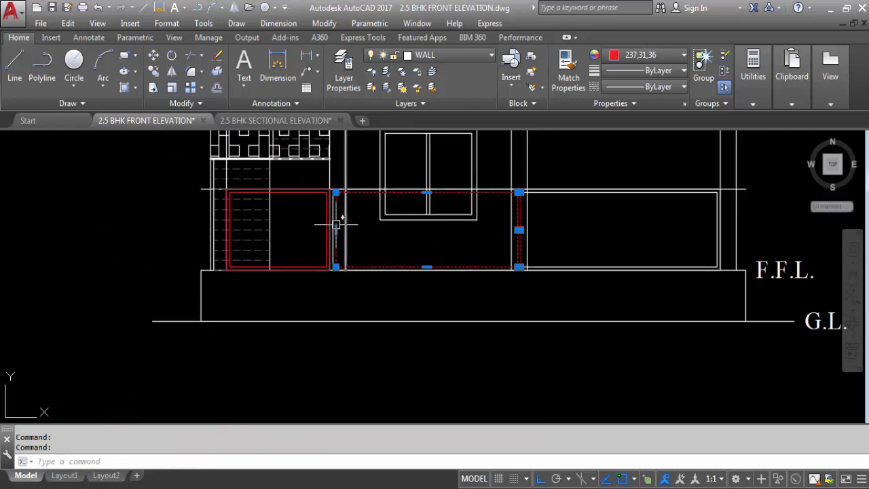
scroll(315, 187, "up", 3)
left_click(326, 183)
left_click(316, 252)
scroll(382, 177, "down", 2)
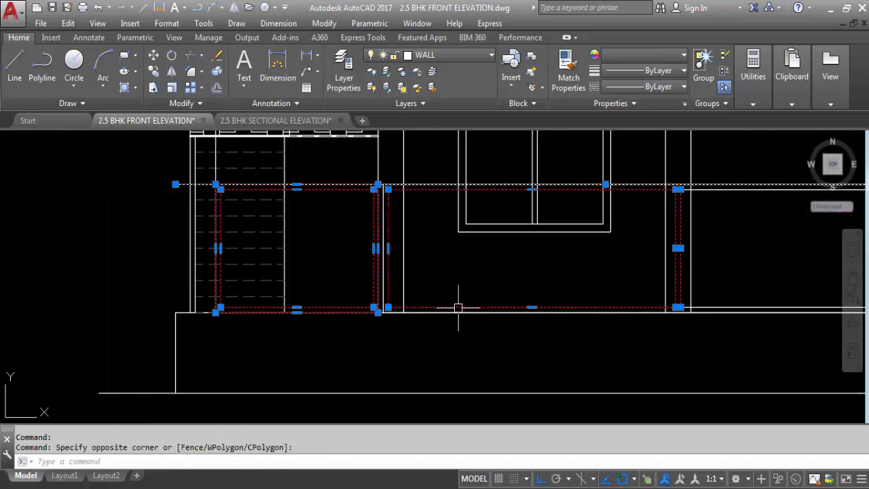
left_click(637, 57)
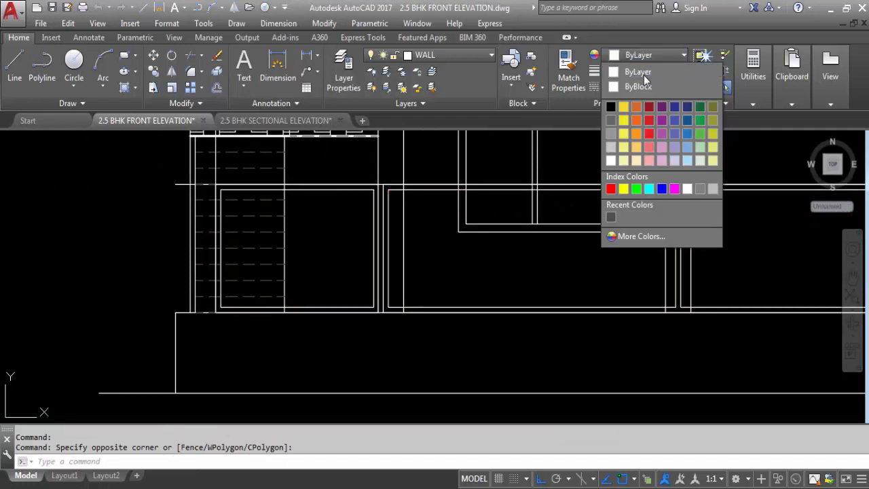
left_click(644, 72)
scroll(329, 258, "up", 2)
key("Escape")
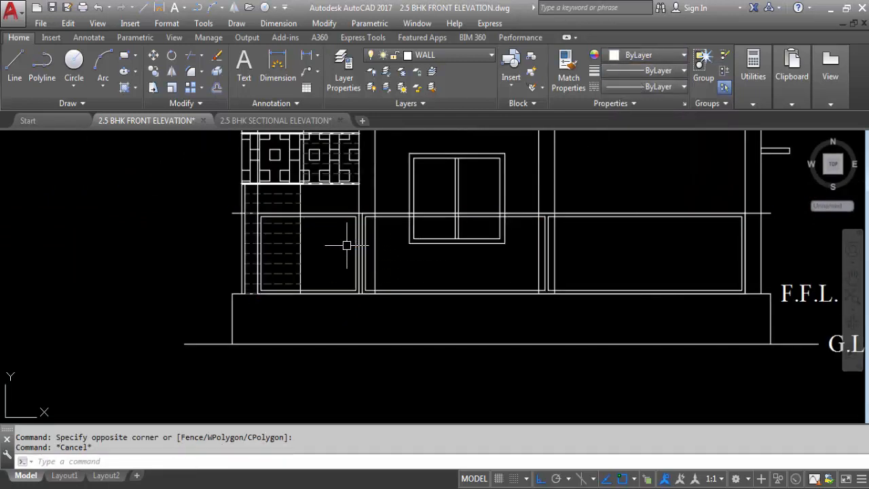
- Turn off the WINDOW layer to hide the window behind the middle frame
scroll(465, 237, "up", 2)
left_click(465, 237)
left_click(423, 233)
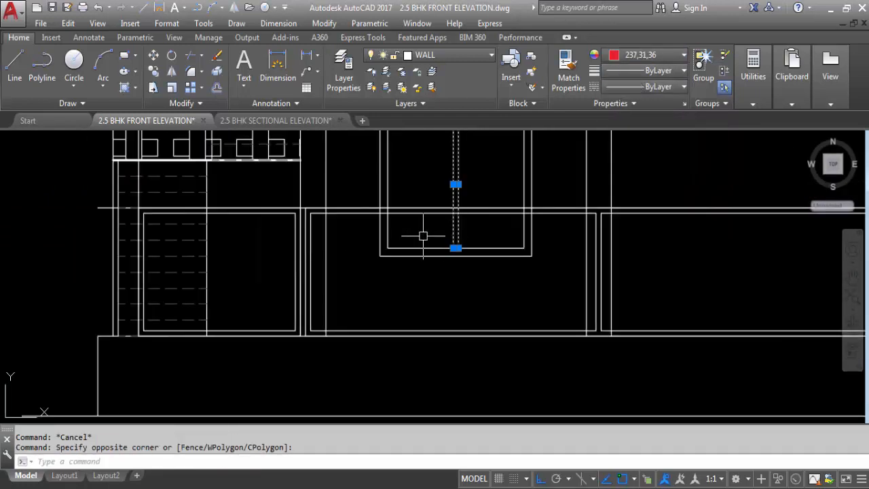
left_click(432, 57)
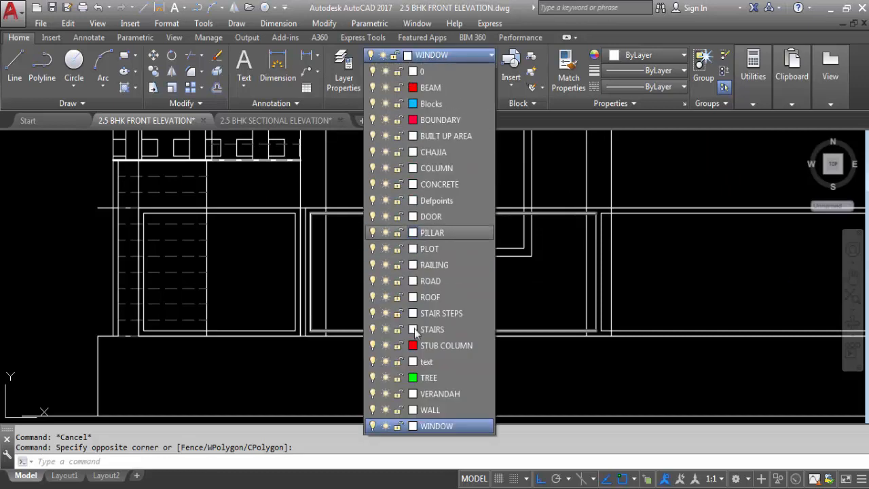
left_click(372, 425)
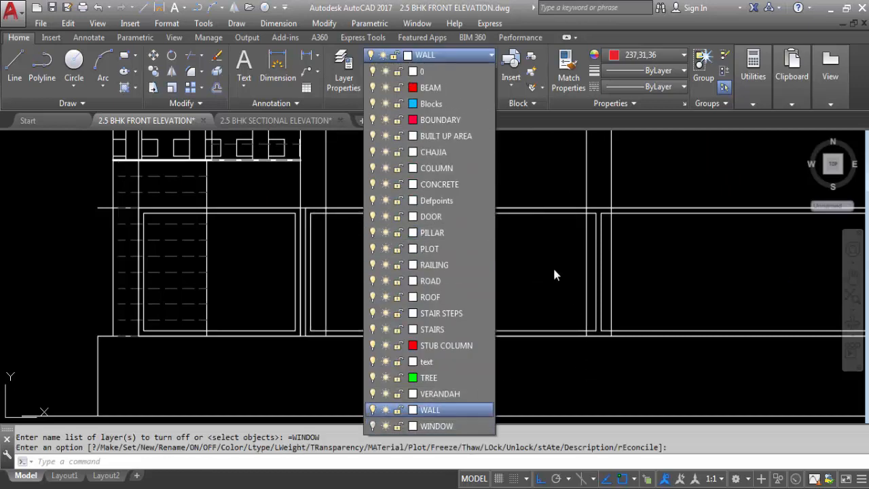
left_click(552, 266)
- Identify the layer of the dashed stair lines behind the small frame and turn off the STAIRS layer
left_click(194, 228)
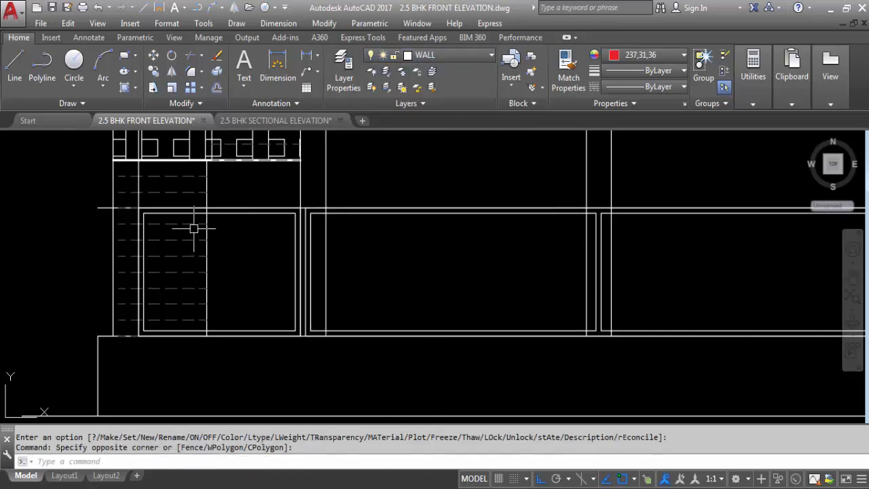
left_click(173, 240)
left_click(473, 55)
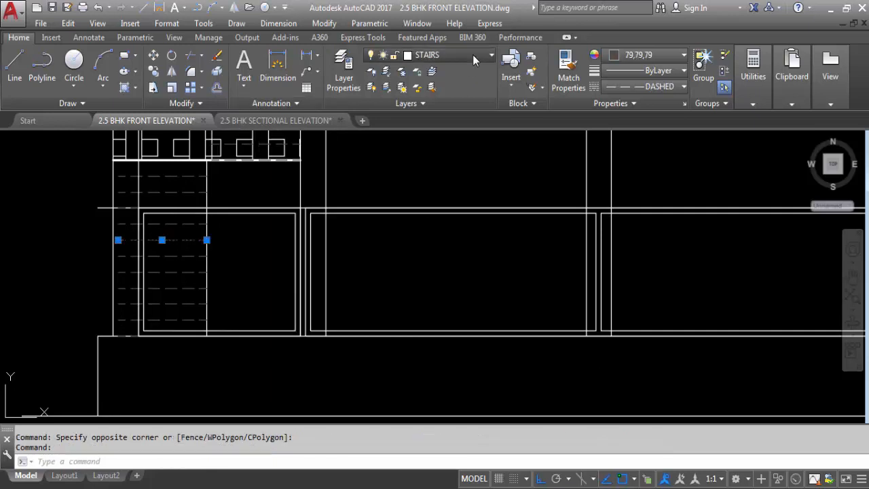
left_click(373, 331)
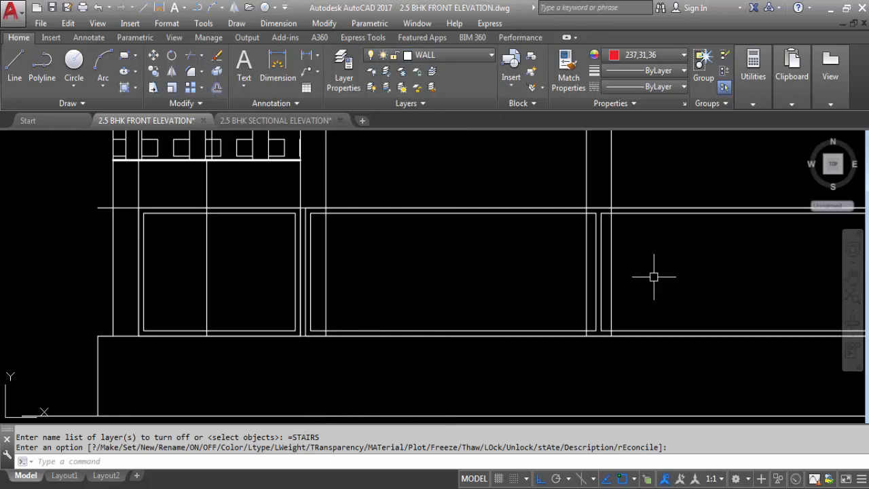
- Fill the border strip of the small frame beside the middle panel with a SOLID hatch
scroll(336, 206, "down", 2)
scroll(265, 209, "up", 2)
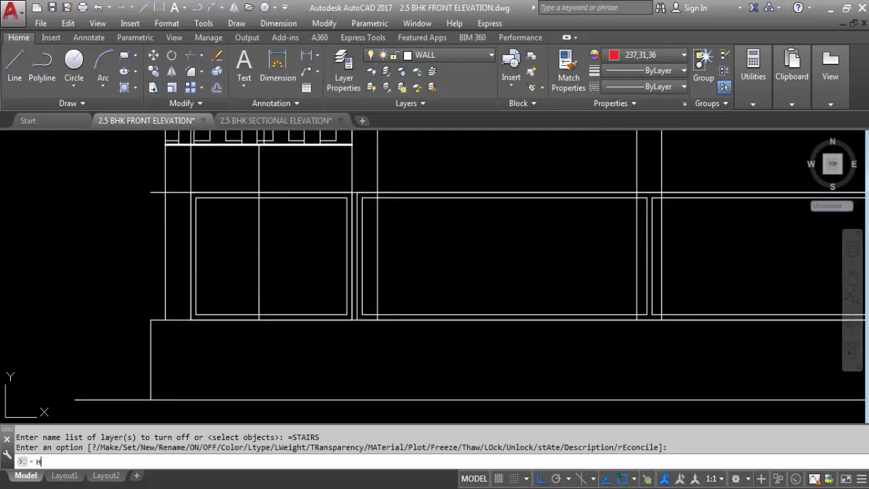
key("Return")
left_click(119, 68)
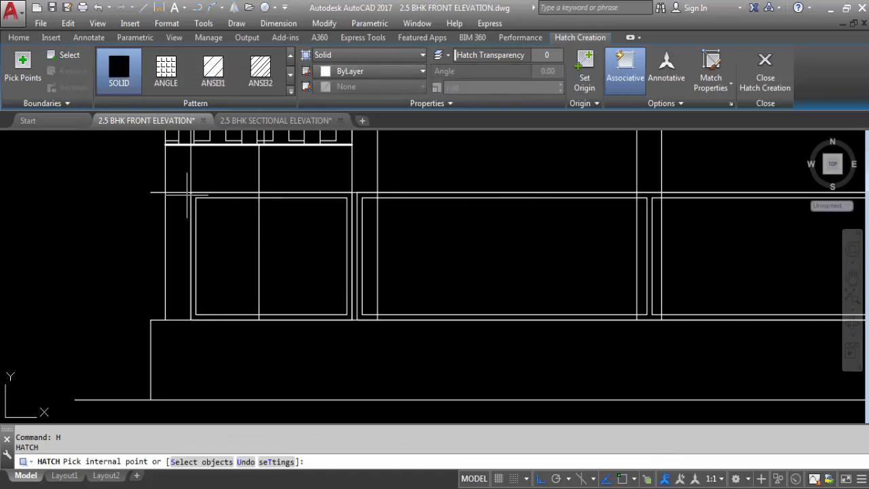
scroll(187, 194, "up", 2)
scroll(198, 181, "down", 3)
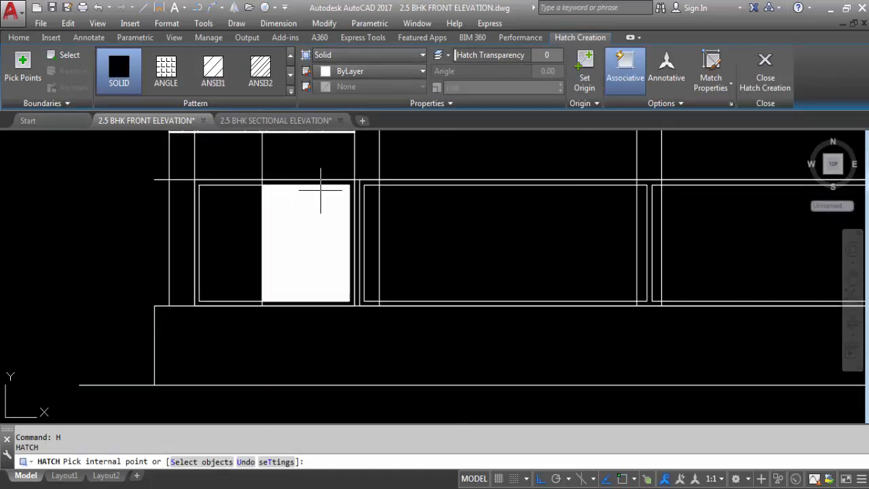
scroll(282, 181, "up", 3)
left_click(274, 184)
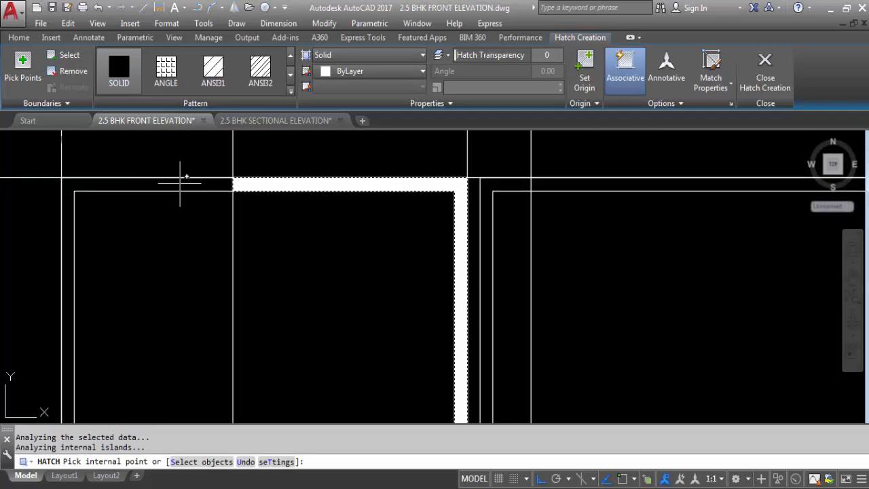
scroll(181, 178, "down", 2)
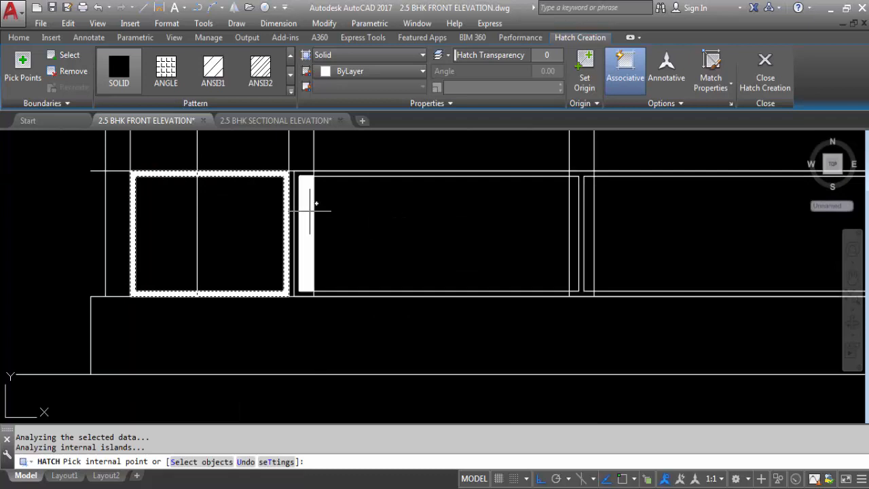
key("Return")
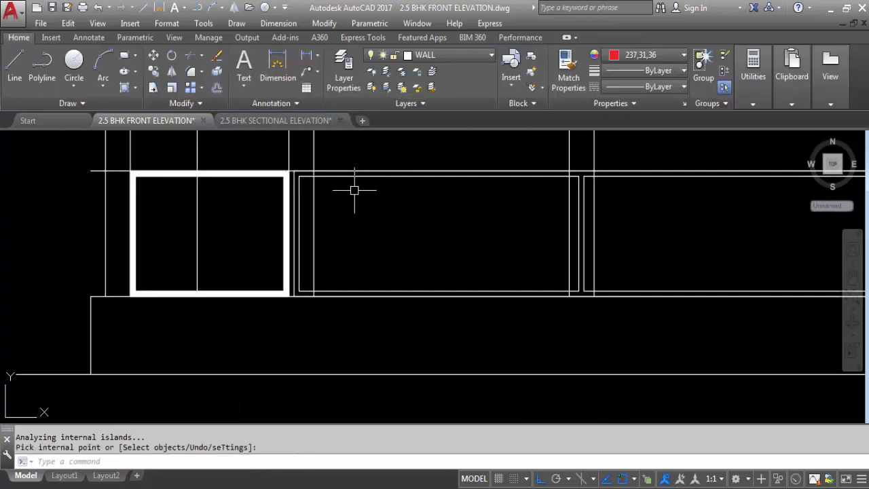
- Apply a SOLID hatch to the middle frame's border, covering its end nearest the small frame and its upper strip
key("Return")
scroll(301, 173, "up", 4)
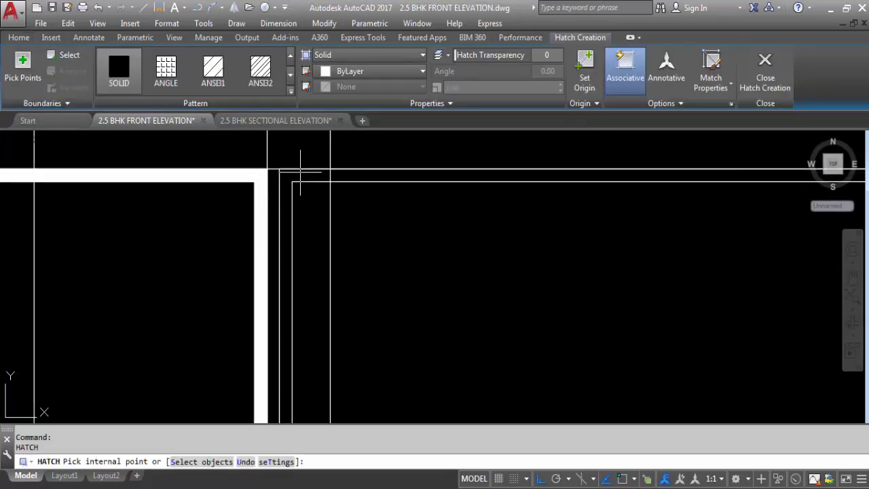
left_click(301, 172)
scroll(288, 189, "down", 2)
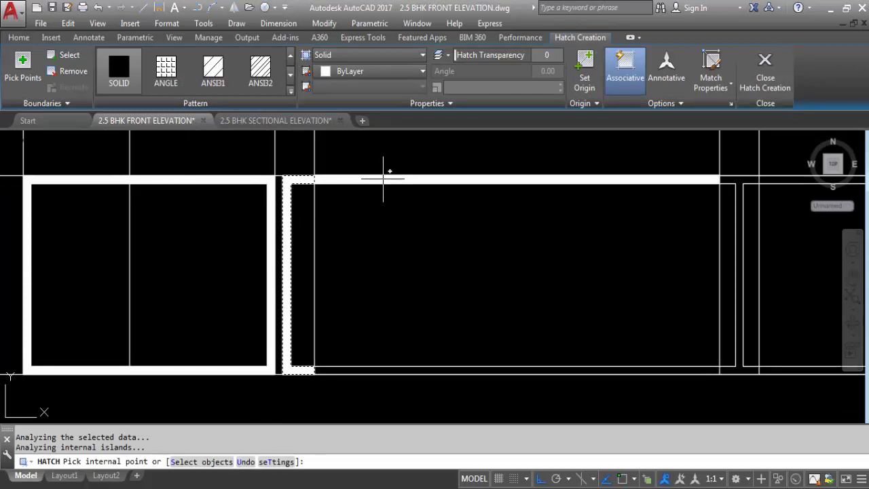
left_click(383, 179)
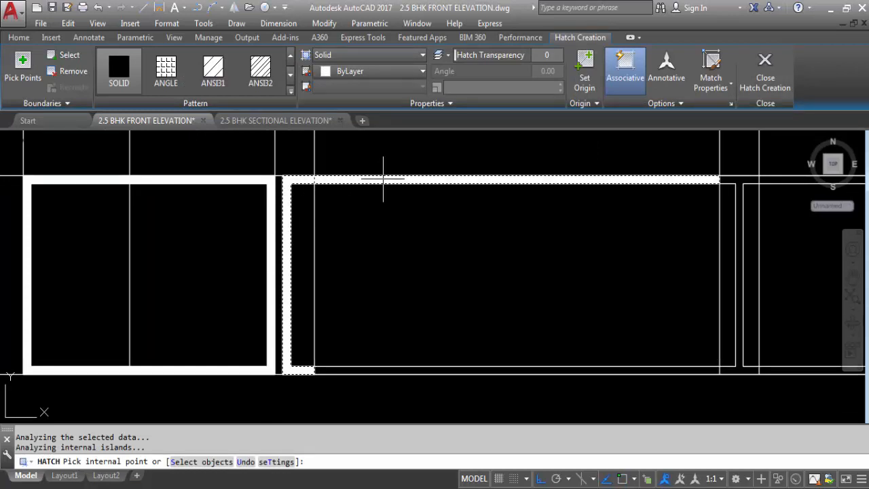
key("Return")
- Examine the second front elevation and the staircase landing, pillars and balcony outline in the first floor plan beneath it
left_click(284, 120)
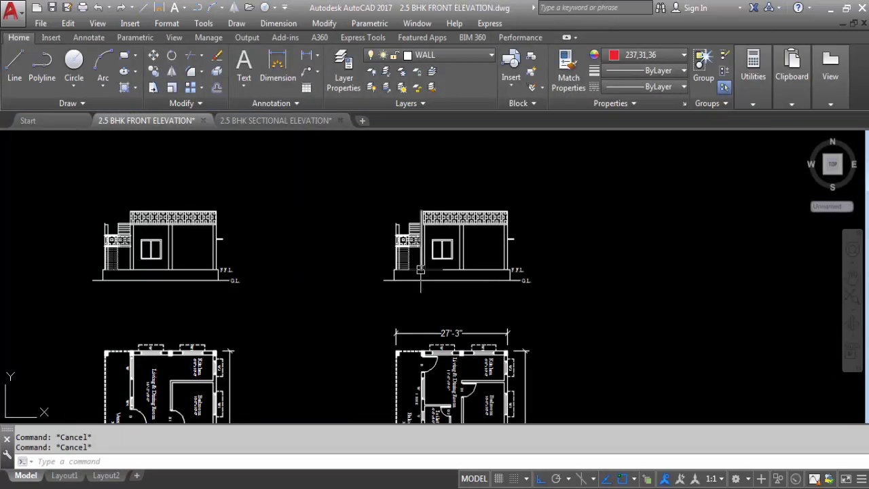
scroll(421, 270, "up", 2)
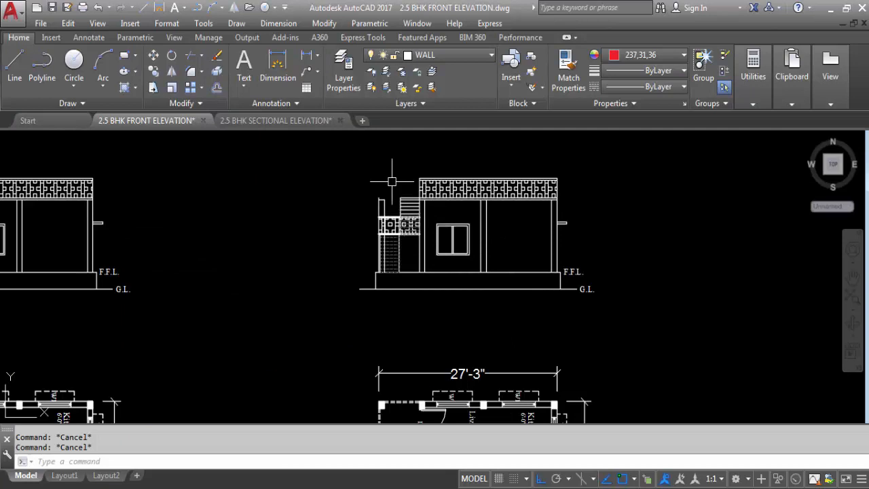
scroll(392, 197, "down", 5)
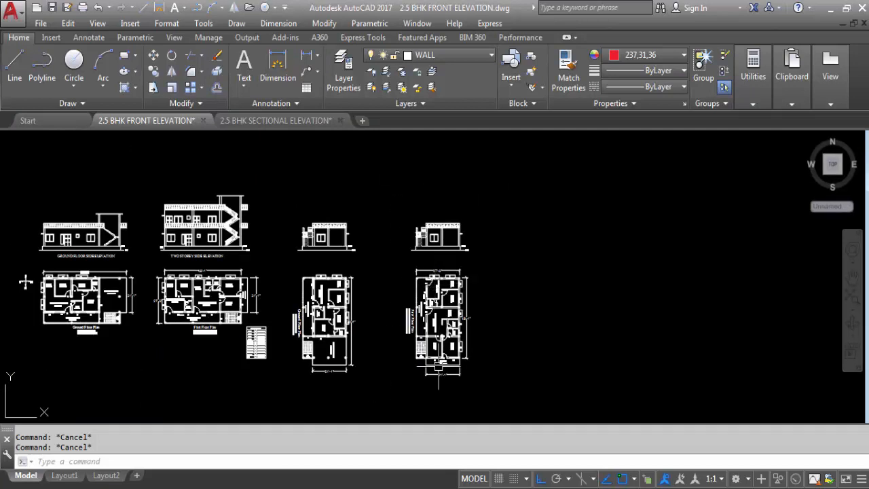
scroll(440, 376, "up", 3)
scroll(415, 357, "up", 5)
scroll(281, 263, "up", 3)
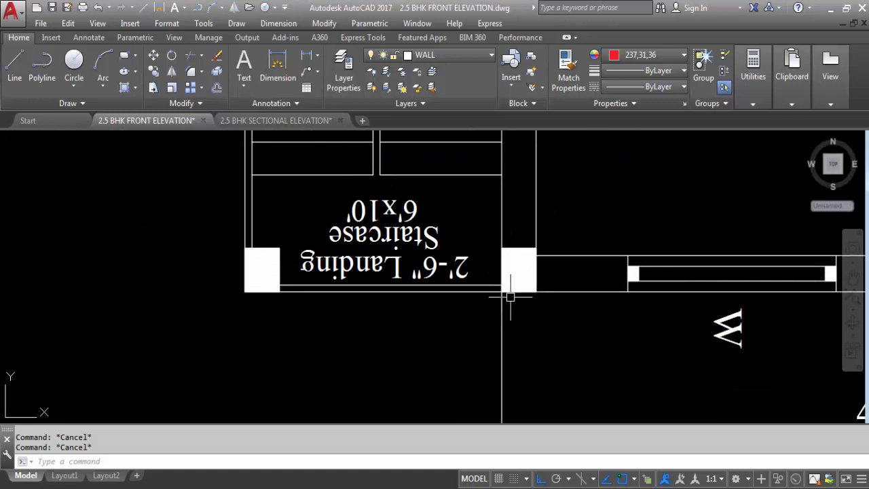
scroll(439, 242, "down", 6)
scroll(458, 297, "up", 4)
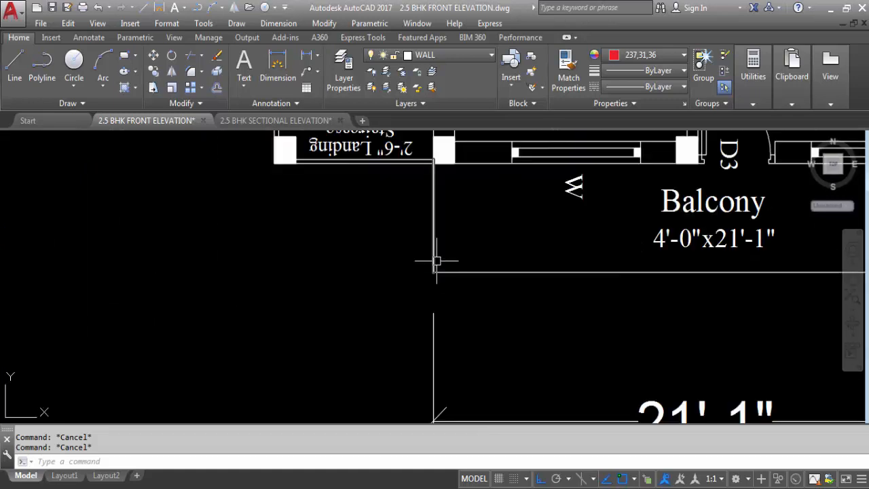
scroll(424, 288, "down", 2)
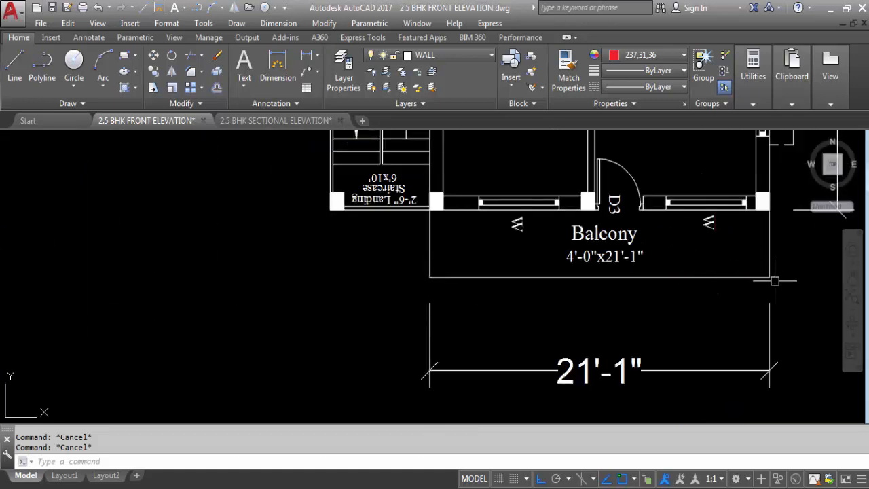
scroll(581, 326, "down", 2)
scroll(542, 234, "up", 4)
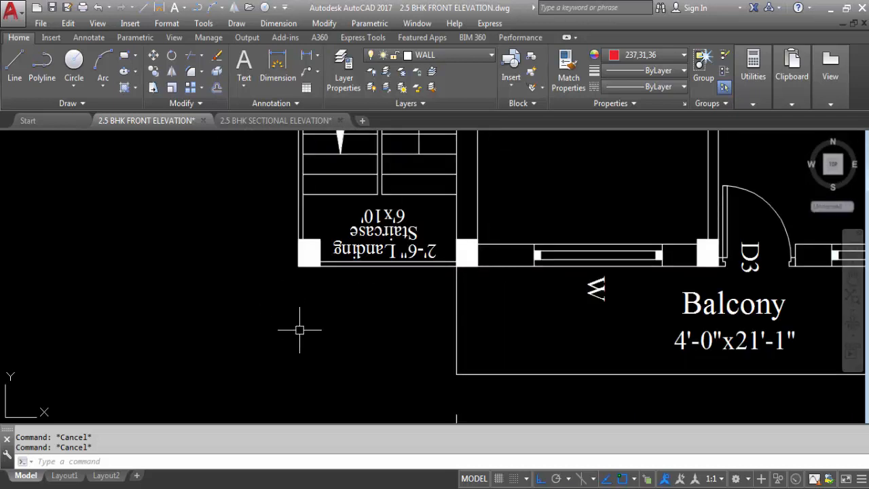
- Draw vertical construction lines through the inner corner of the staircase's outer pillar and through both ends of the balcony in the first floor plan
type("L")
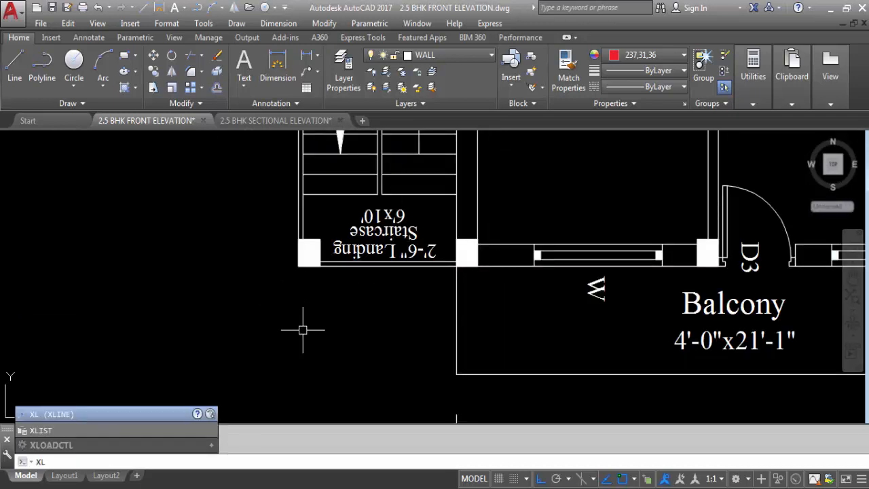
key("Return")
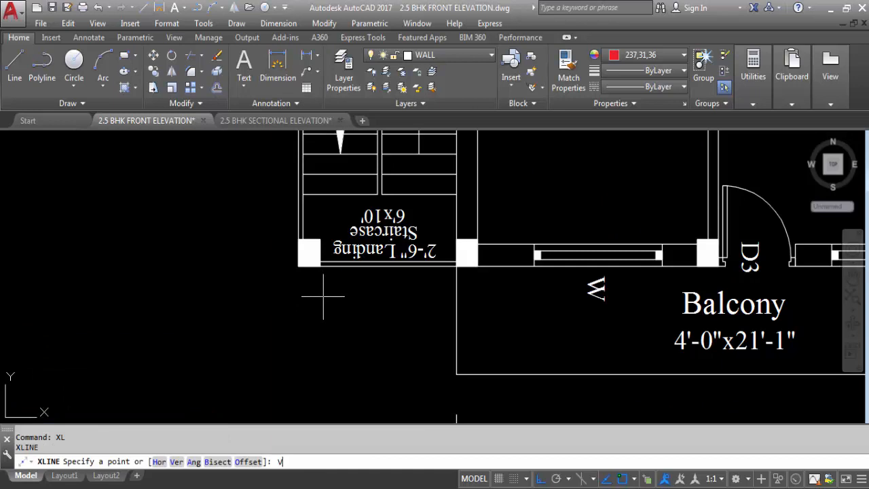
key("Return")
scroll(319, 289, "up", 4)
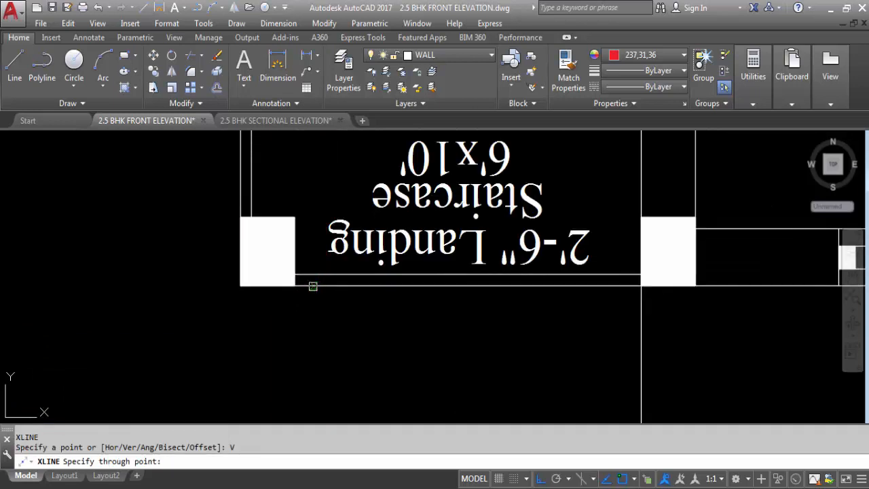
left_click(294, 285)
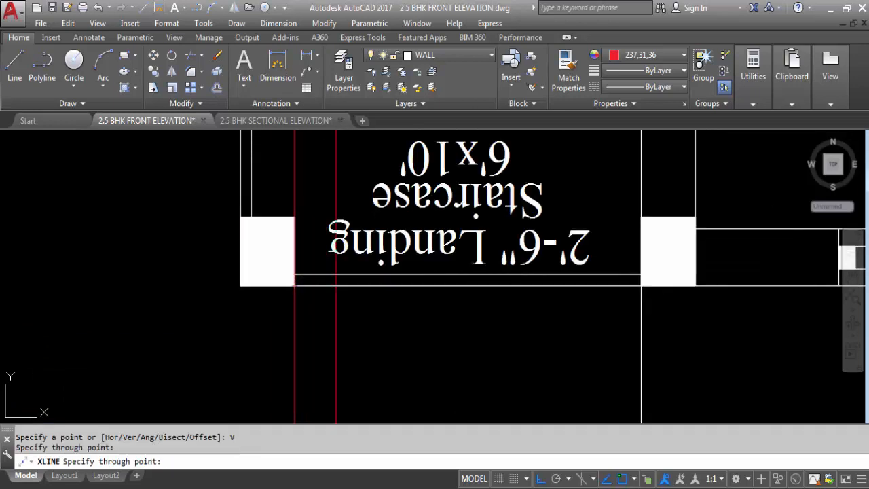
left_click(641, 285)
scroll(244, 204, "down", 6)
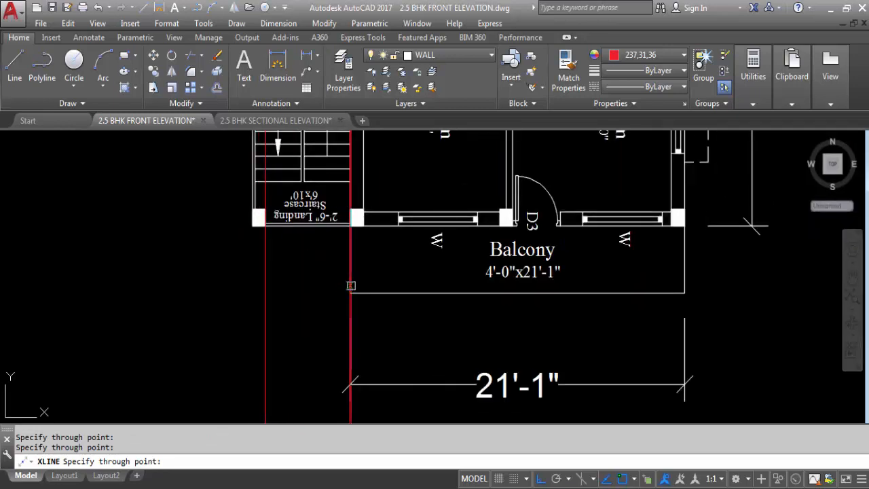
left_click(685, 293)
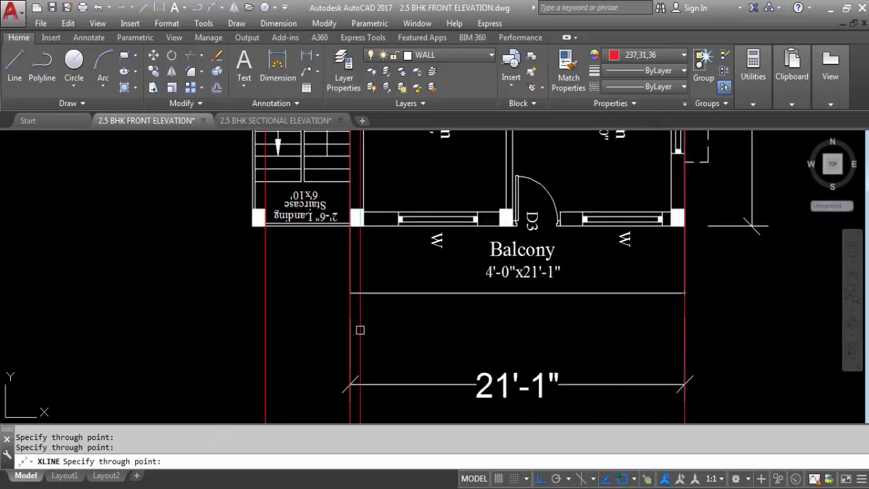
key("Escape")
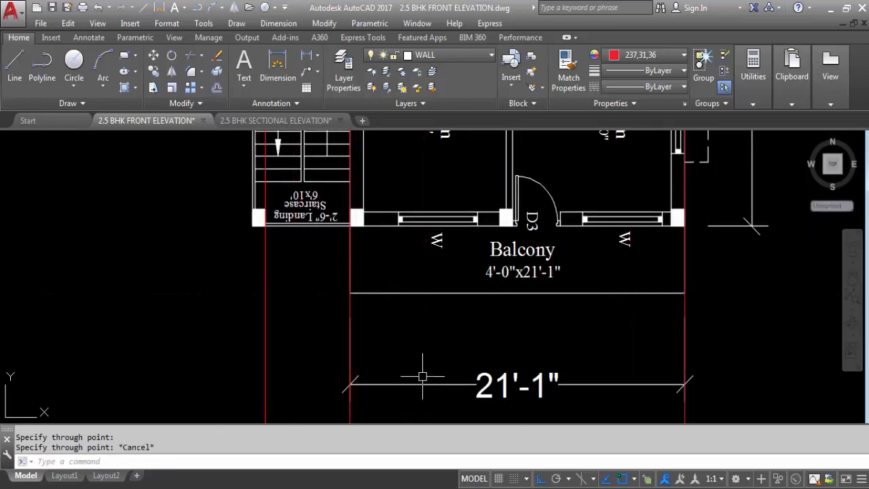
scroll(418, 333, "down", 10)
scroll(402, 178, "up", 10)
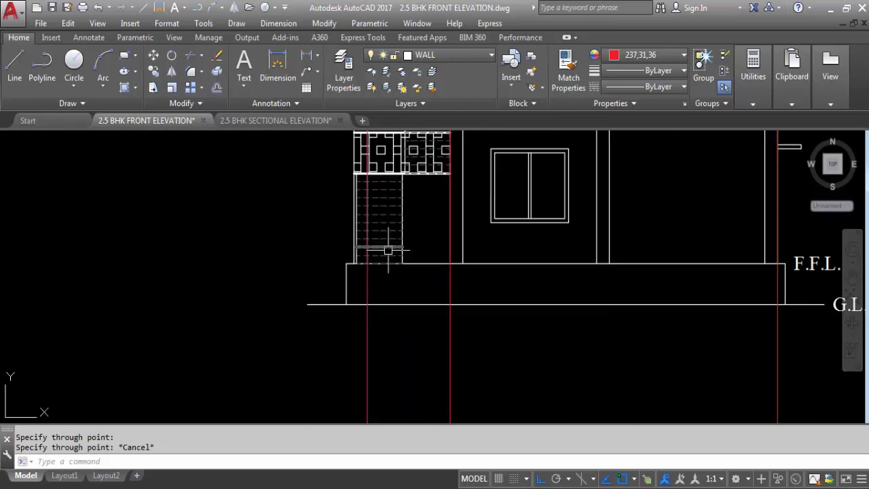
- Offset the plinth's top line at F.F.L. upward by 4' in the front elevation
scroll(444, 291, "down", 2)
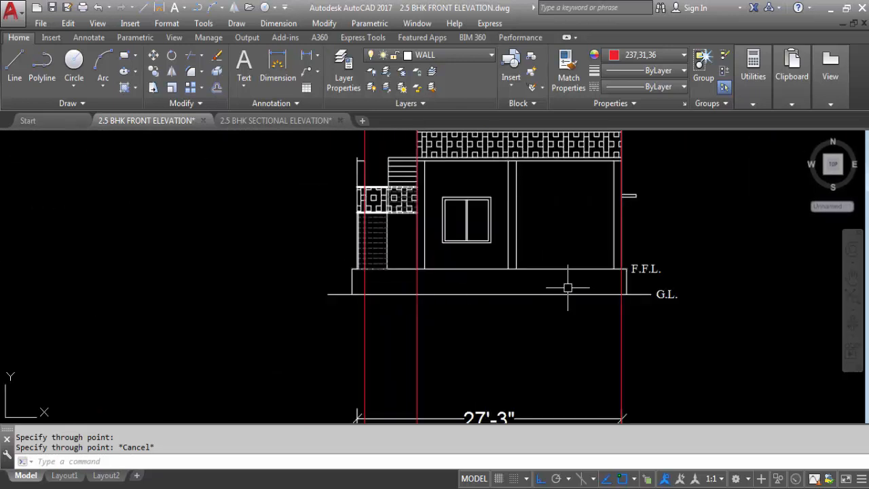
type("o")
key("Return")
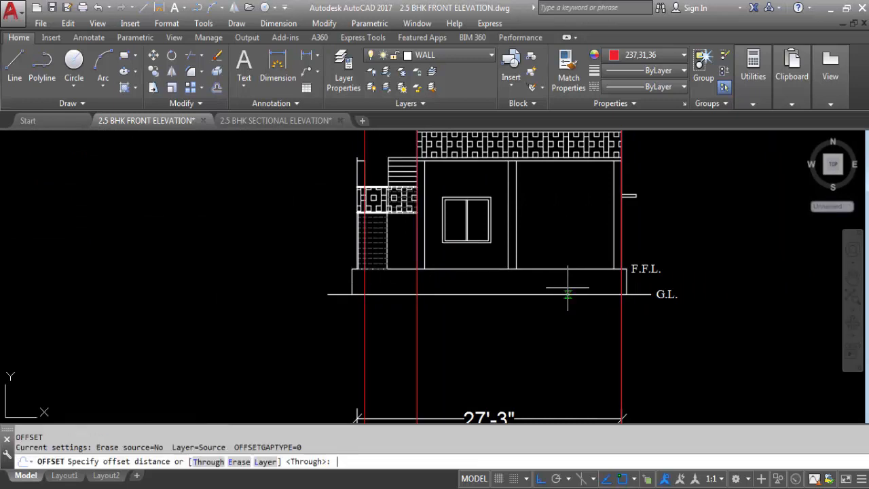
type("4")
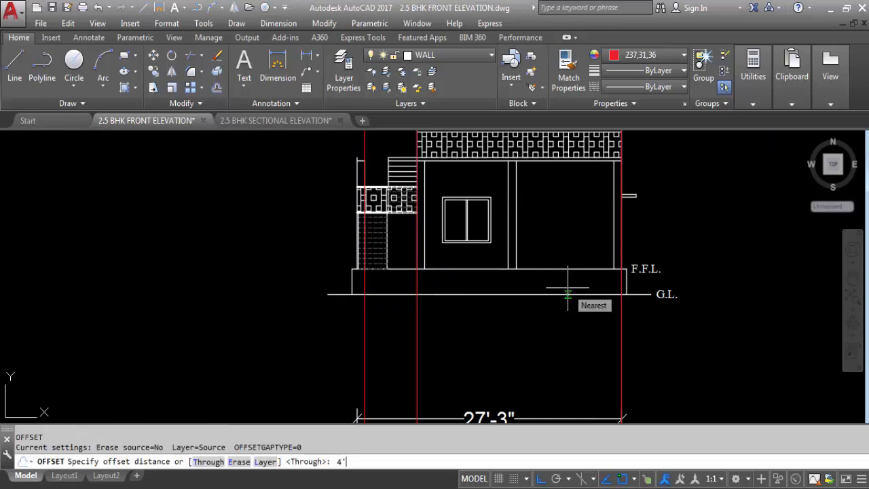
type("'")
key("Return")
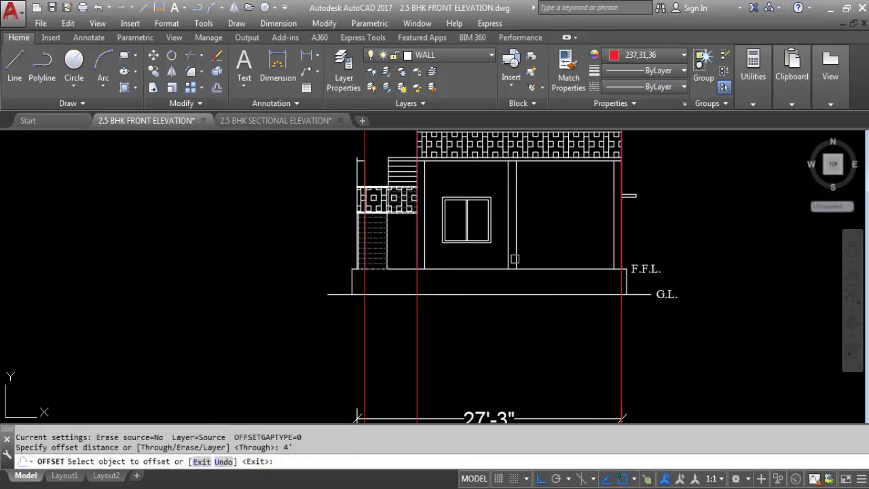
left_click(564, 270)
left_click(541, 195)
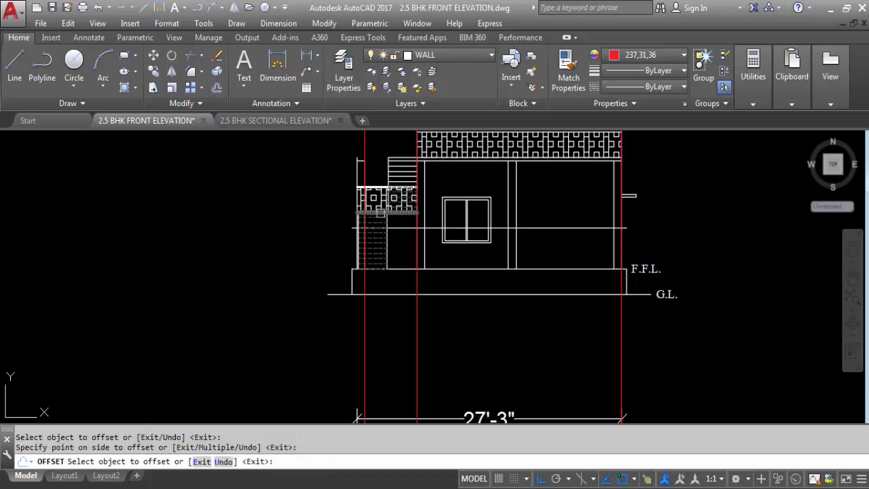
key("Escape")
- Draw two adjoining rectangles between the F.F.L. line and the 4' offset line, spanning the staircase construction line to the balcony's far-end line
scroll(370, 231, "up", 4)
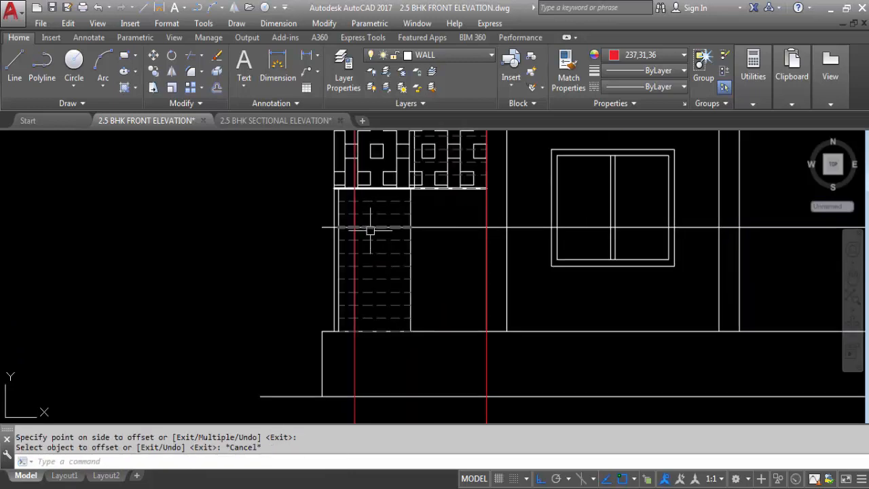
scroll(392, 241, "down", 4)
scroll(392, 241, "up", 4)
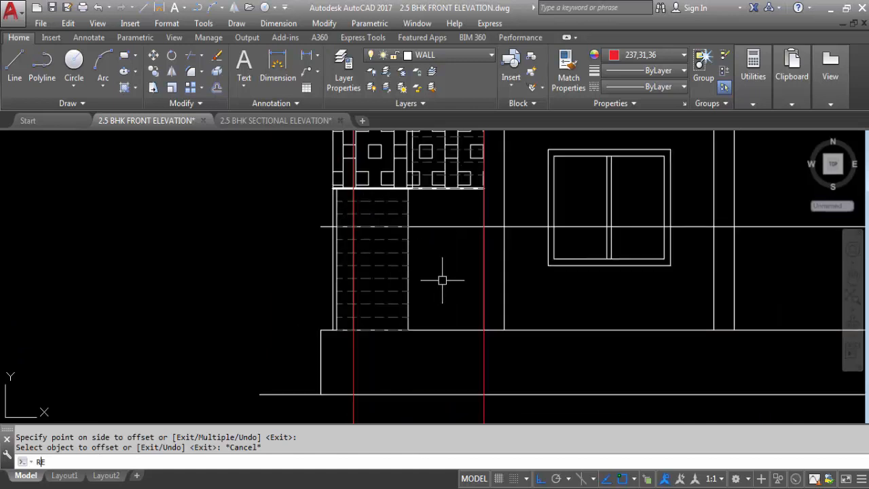
key("Return")
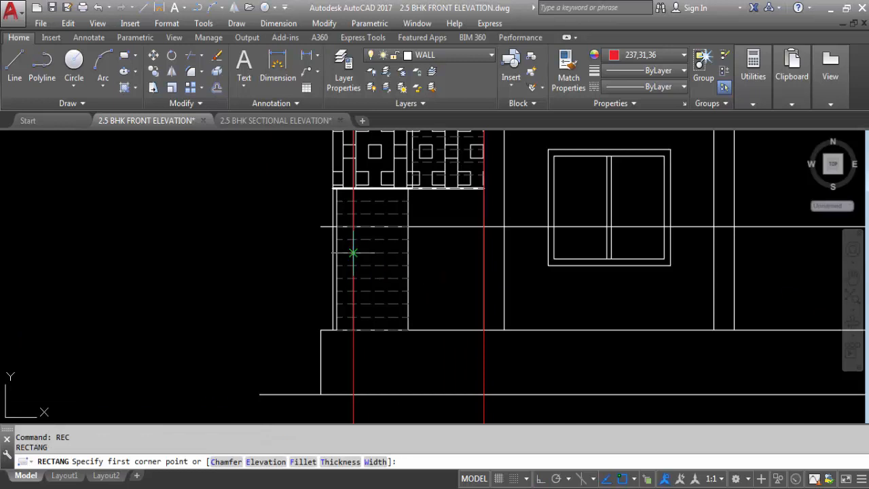
scroll(353, 226, "up", 4)
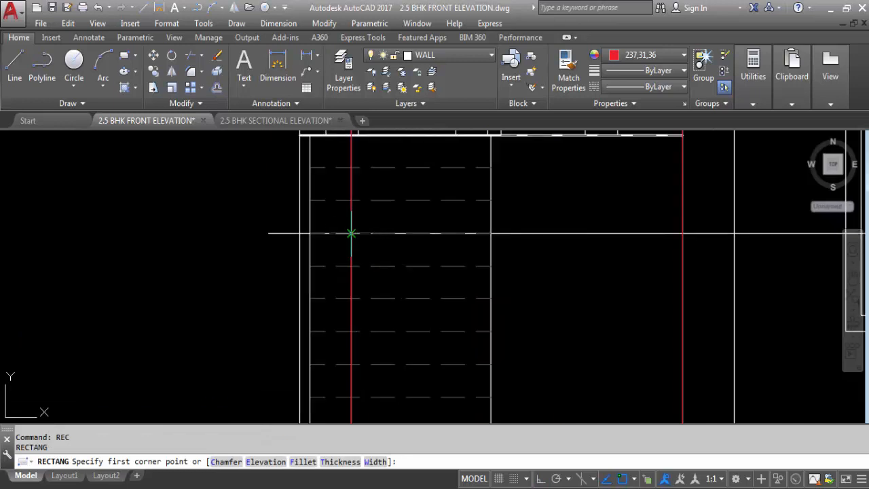
left_click(351, 233)
scroll(313, 175, "down", 6)
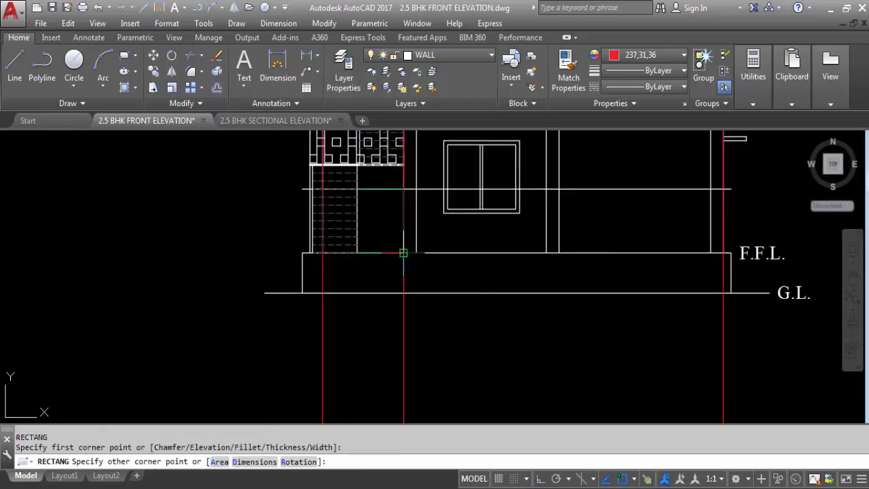
left_click(403, 253)
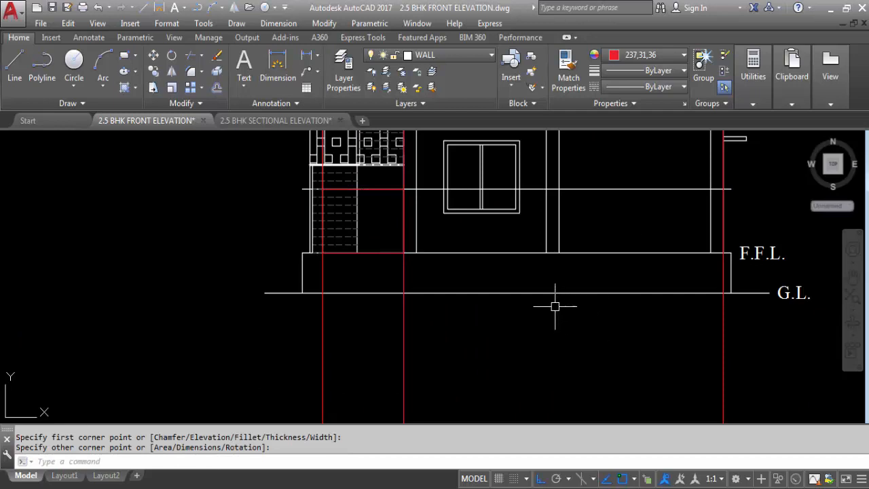
key("Return")
left_click(403, 189)
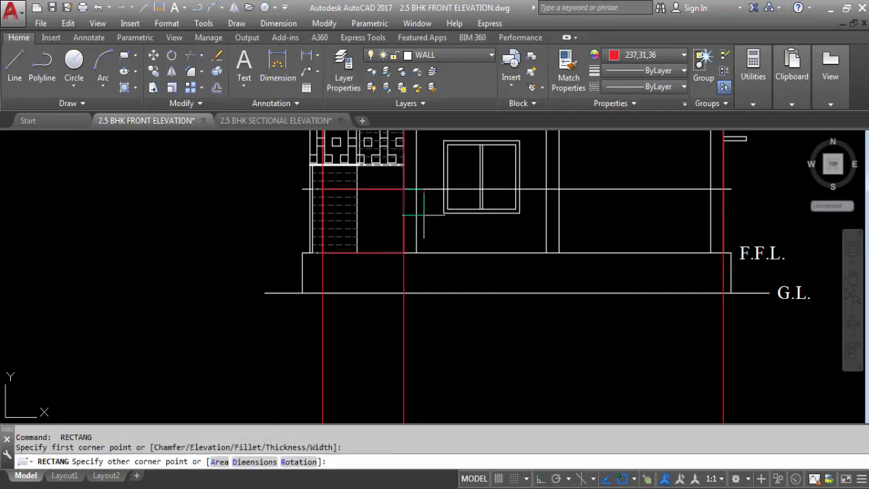
left_click(724, 252)
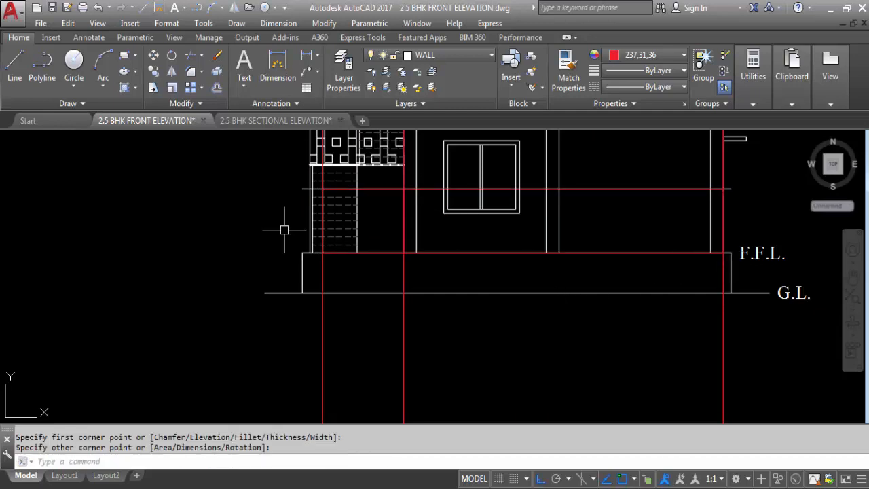
- Delete the vertical construction line at the balcony's far end beside the F.F.L. label
left_click(734, 350)
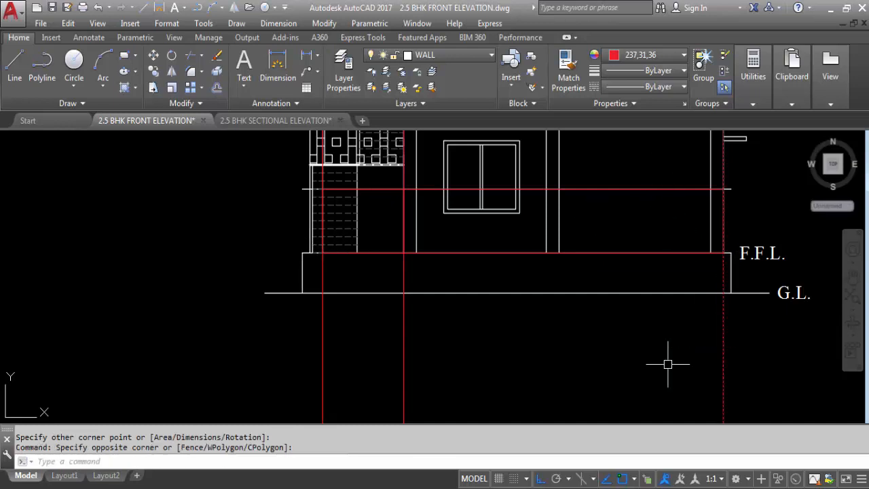
left_click(666, 361)
key("Delete")
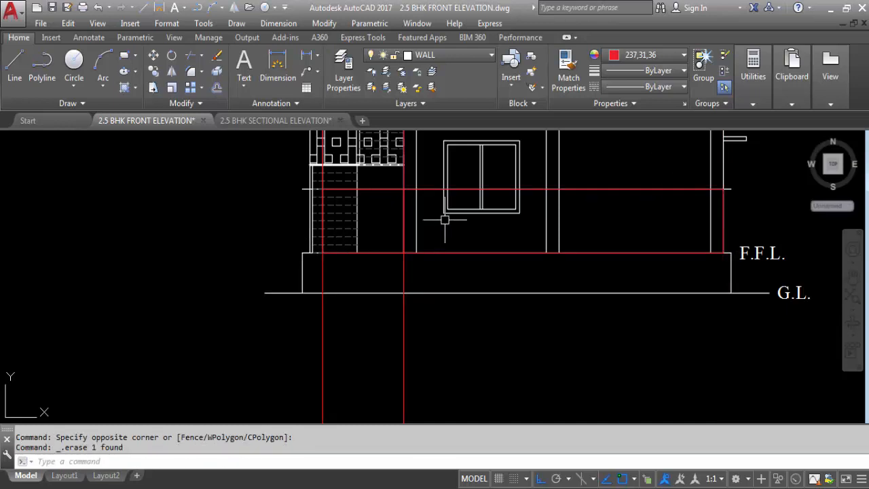
- Offset both the small and the long rectangle inward by 2"
scroll(384, 186, "up", 2)
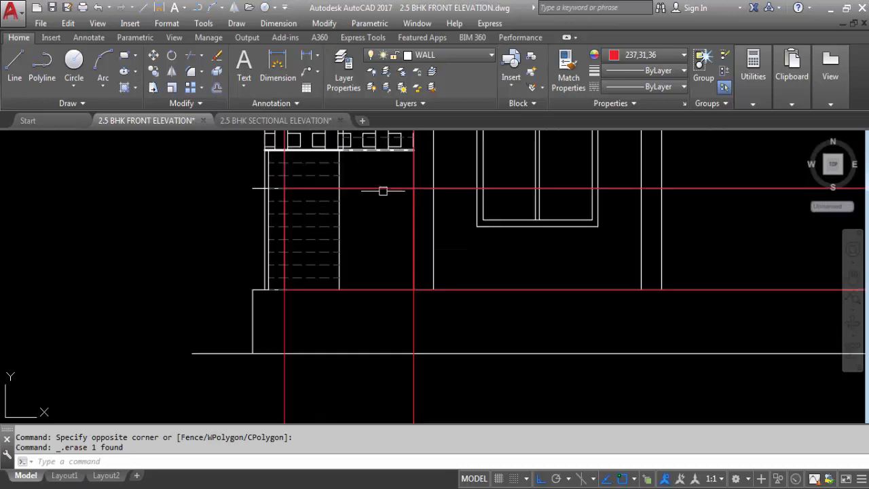
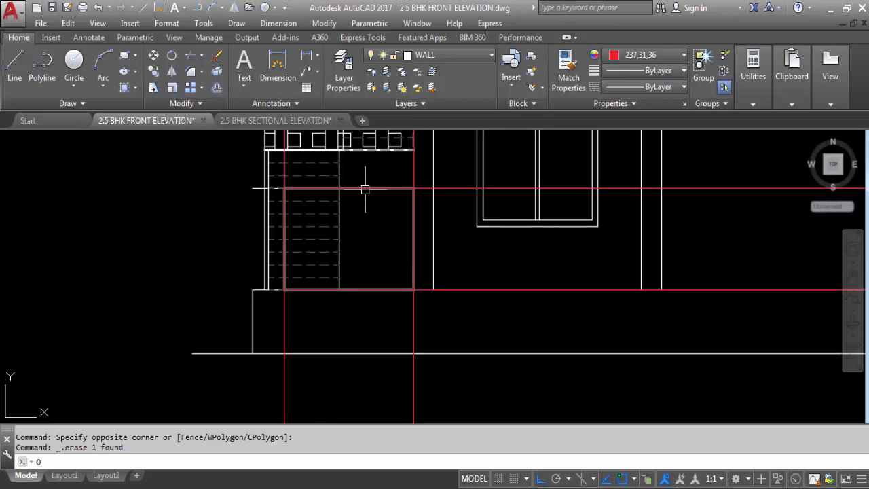
key("Return")
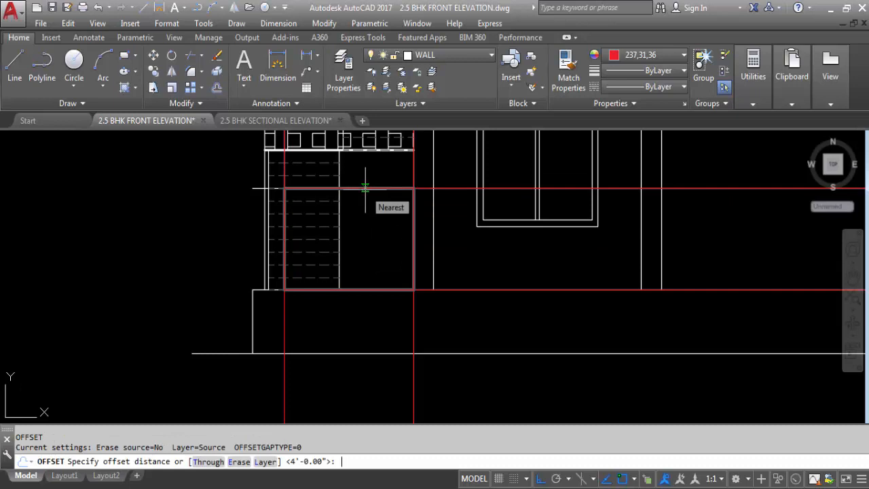
type("2")
key("Return")
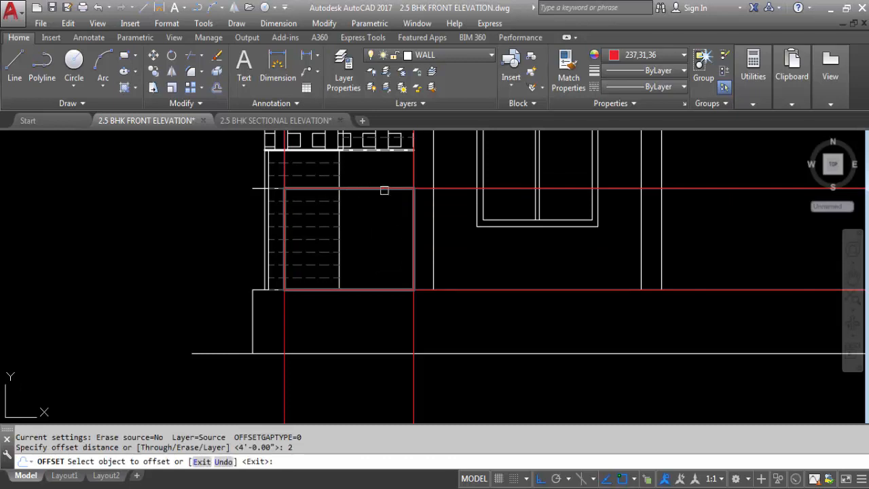
left_click(384, 190)
left_click(382, 236)
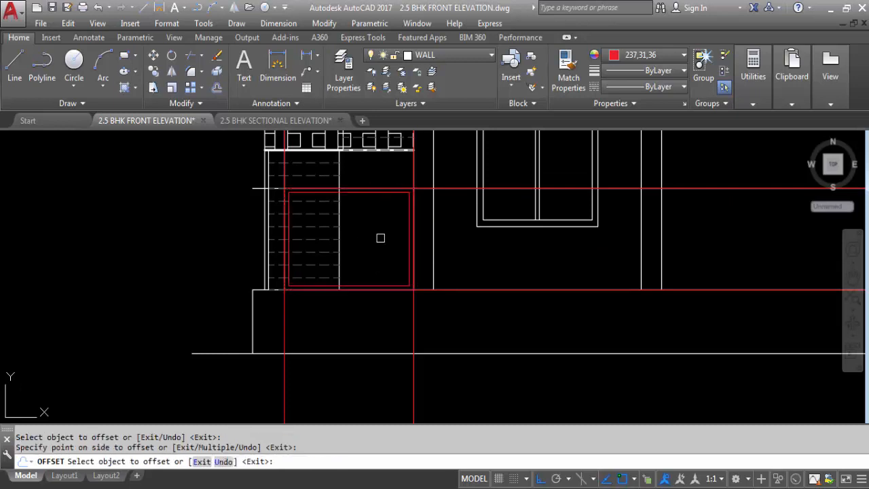
left_click(459, 187)
left_click(503, 251)
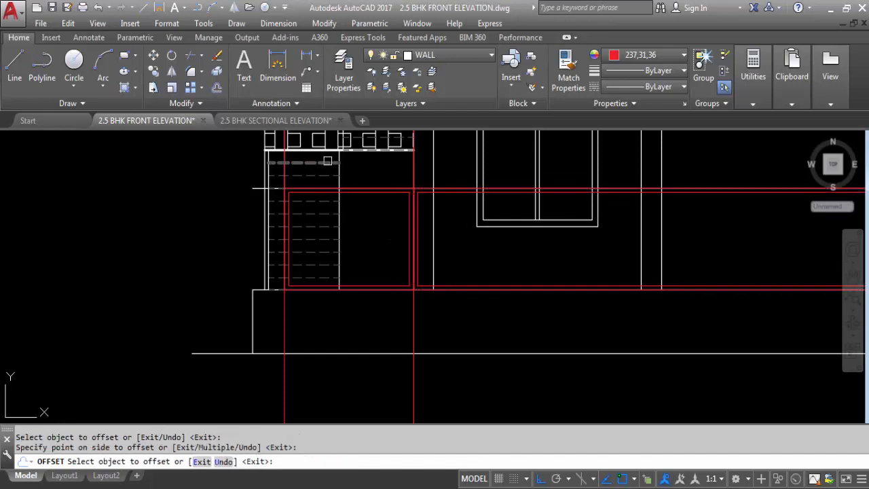
key("Escape")
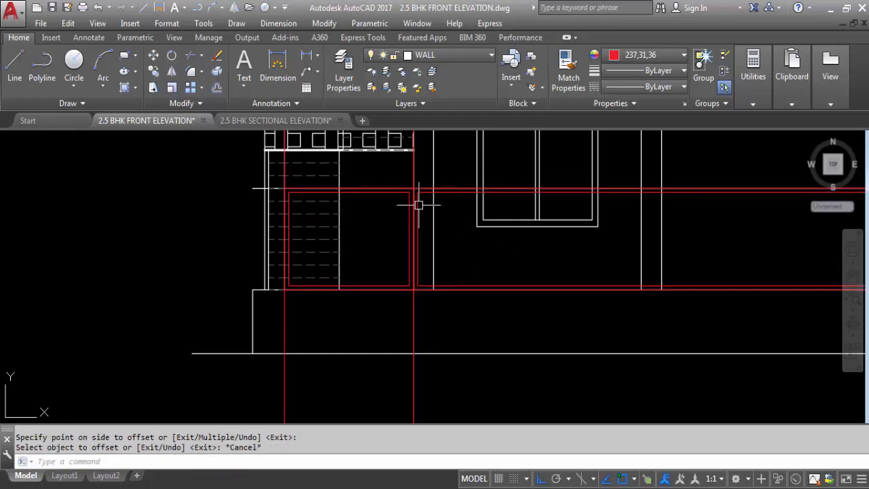
- Offset the construction line between the two rectangles by 1" to each side
scroll(415, 199, "up", 4)
scroll(398, 164, "down", 2)
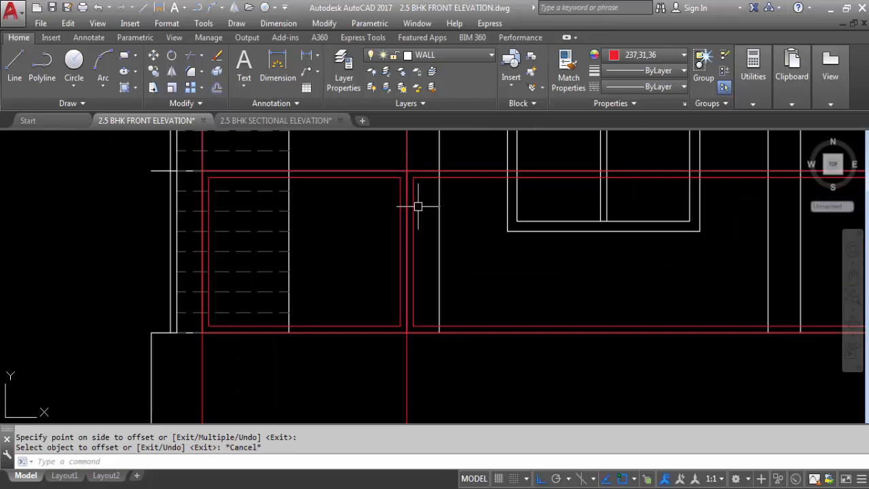
type("L")
key("Escape")
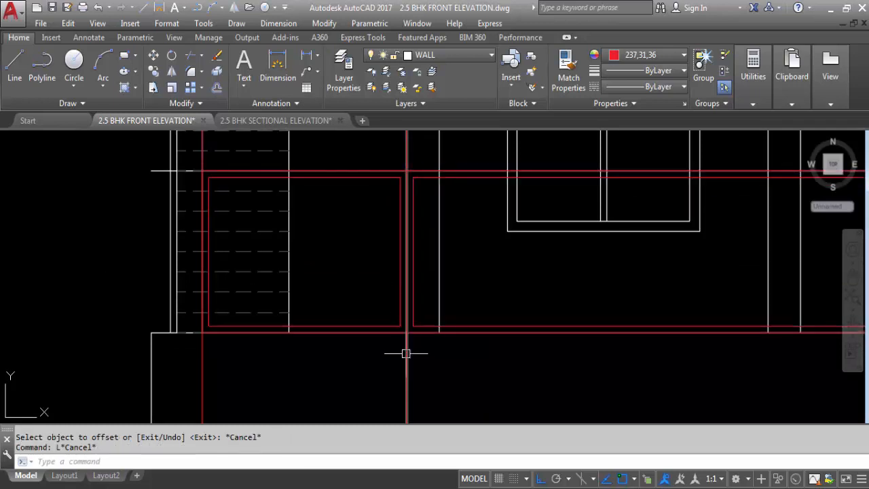
type("o")
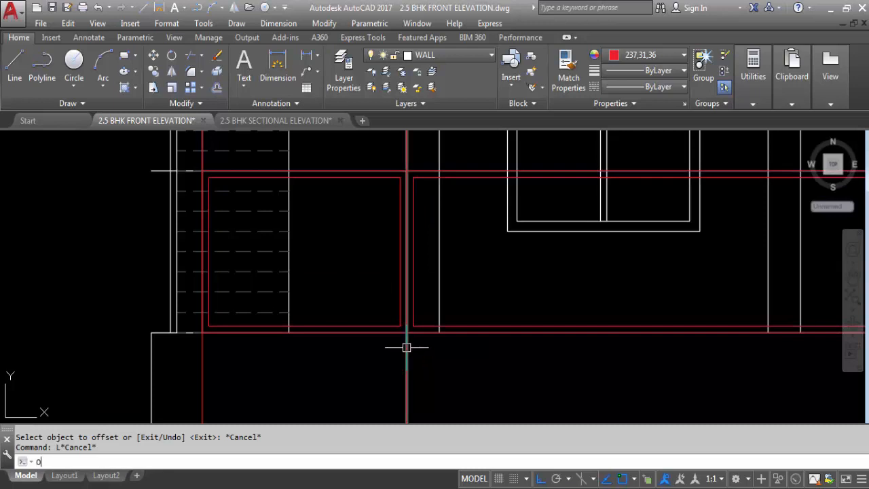
key("Return")
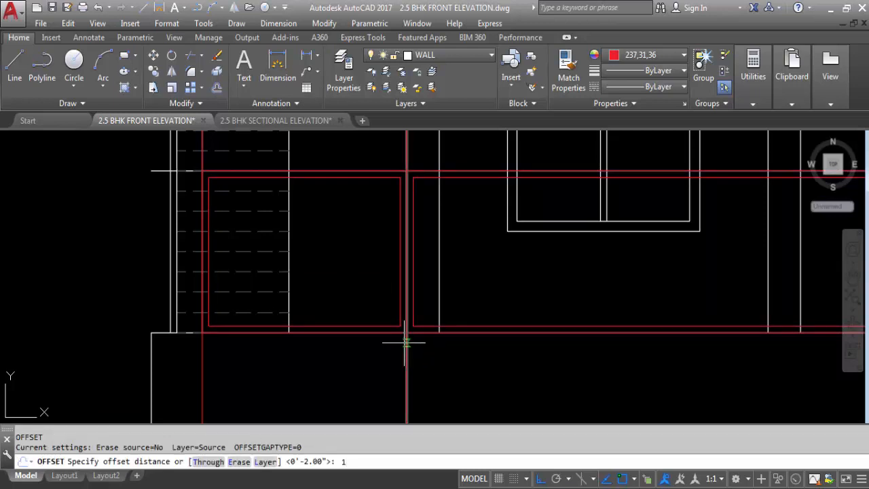
type("1")
key("Return")
left_click(406, 364)
left_click(353, 361)
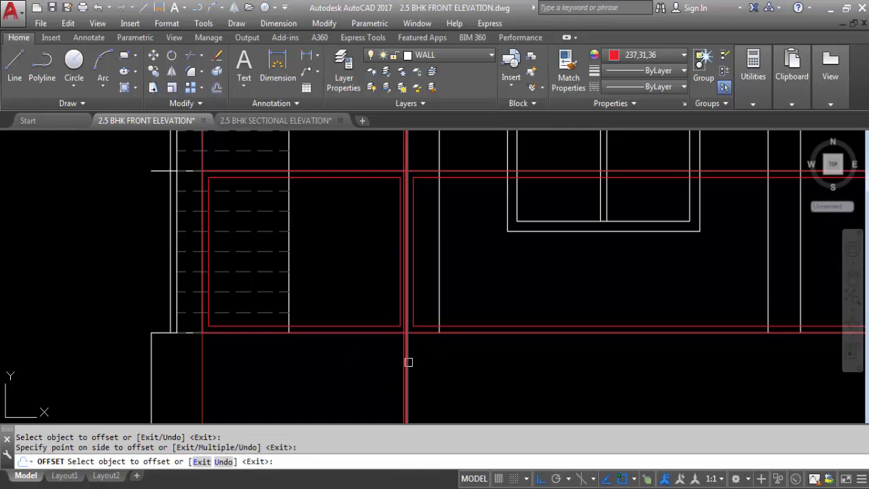
left_click(408, 362)
left_click(469, 368)
key("Escape")
- Delete the original construction line midway between the two 1" offset lines
scroll(406, 347, "up", 2)
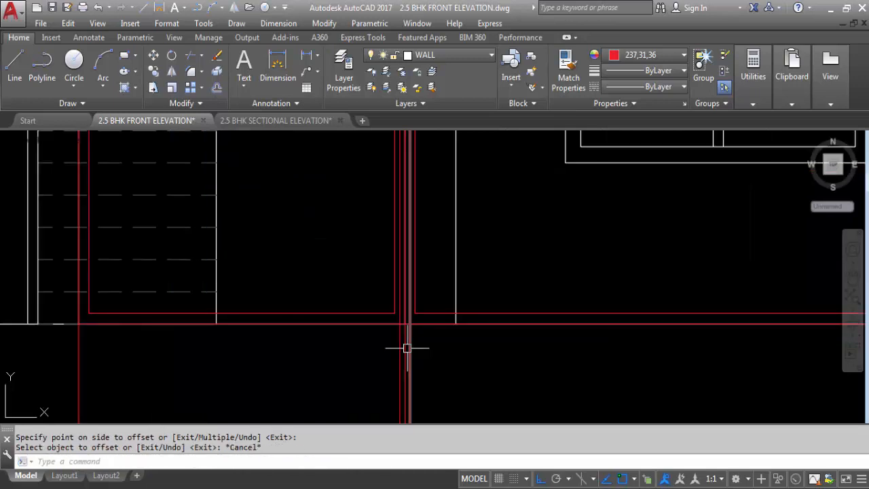
left_click(406, 348)
key("Delete")
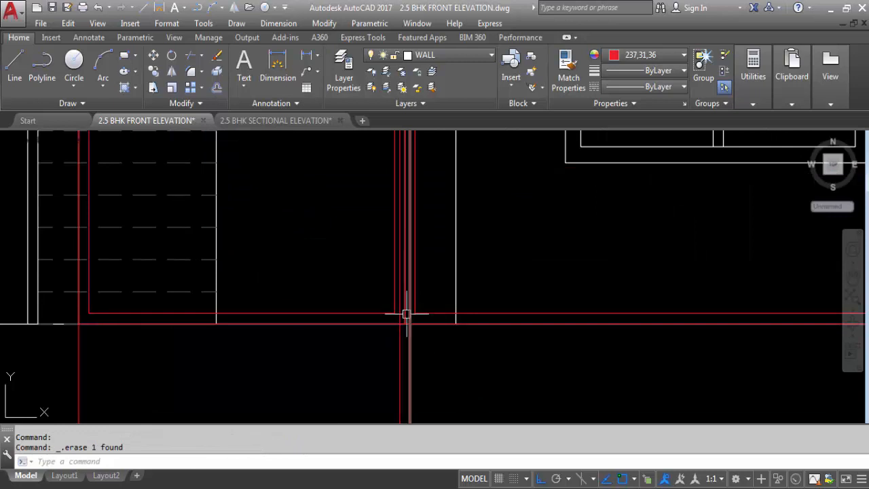
- Trim away the facing vertical sides of the two inner rectangles beside the shared divider
scroll(412, 356, "down", 4)
scroll(411, 267, "up", 6)
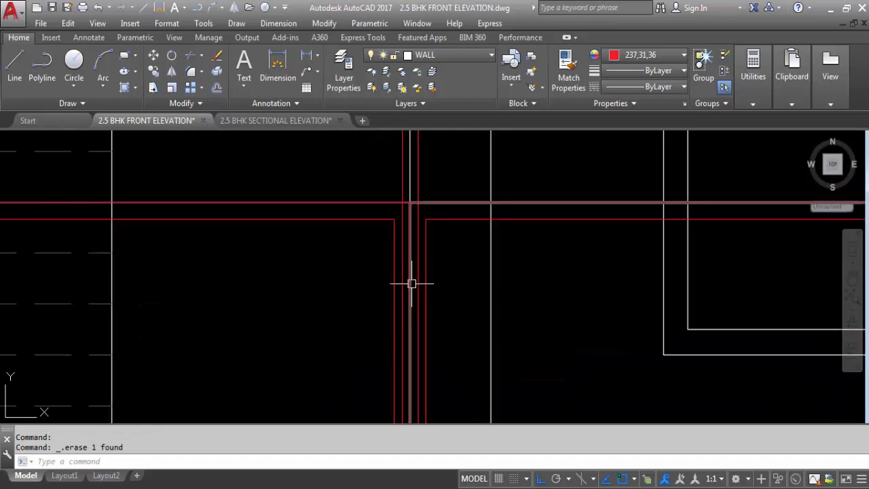
type("tr")
key("Return")
key("Return")
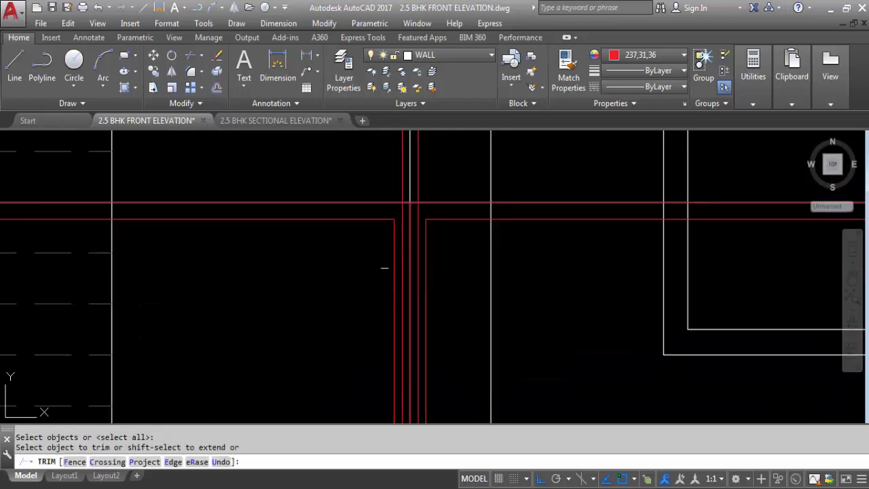
left_click(393, 287)
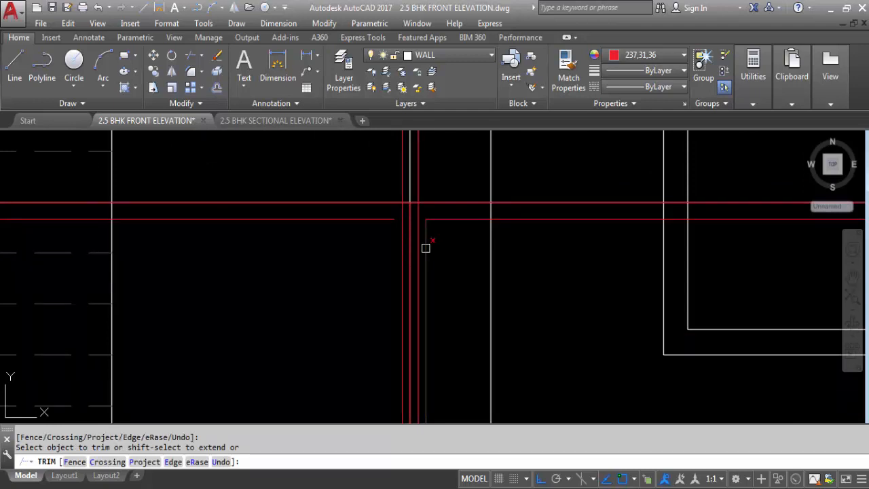
key("Escape")
- Extend the top and bottom edges of both inner rectangles to meet the two divider lines
type("E")
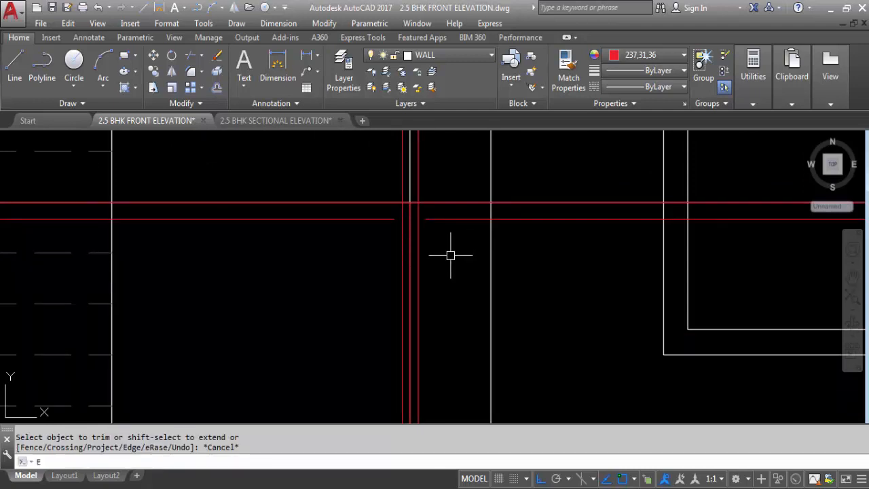
type("X")
key("Return")
left_click(418, 252)
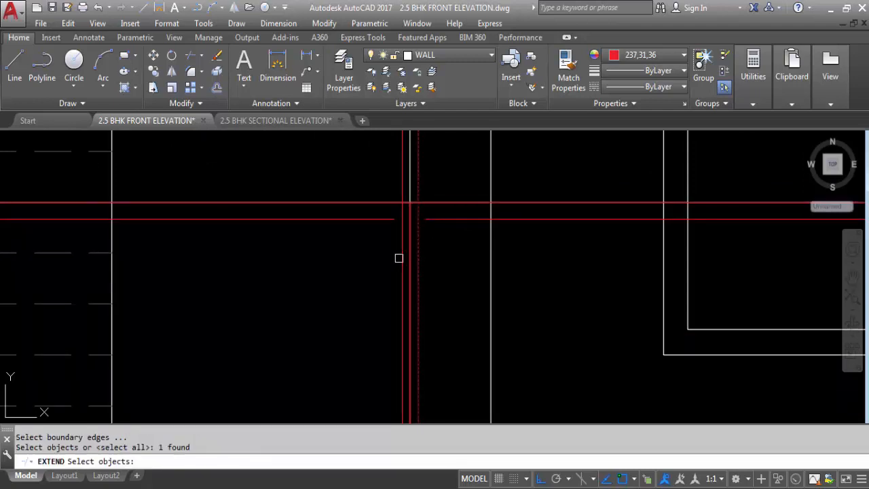
left_click(398, 258)
key("Return")
left_click(416, 261)
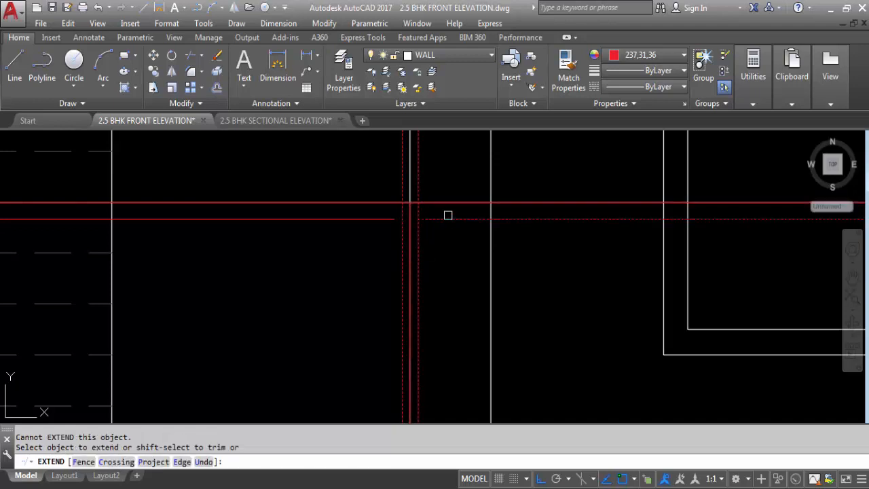
left_click(393, 209)
left_click(359, 242)
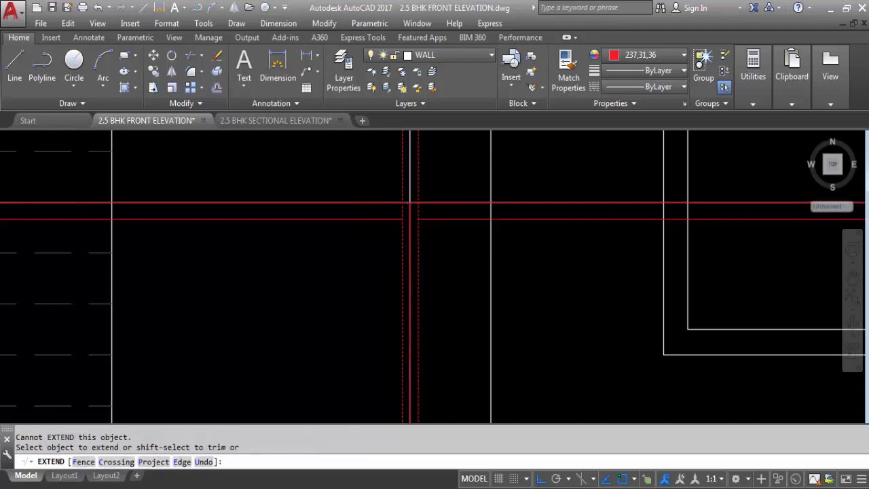
scroll(409, 201, "down", 3)
scroll(405, 299, "up", 5)
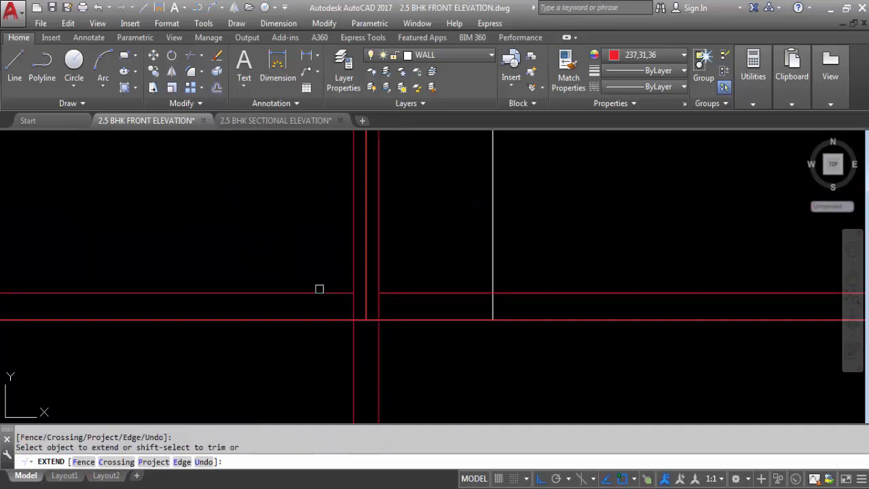
key("Escape")
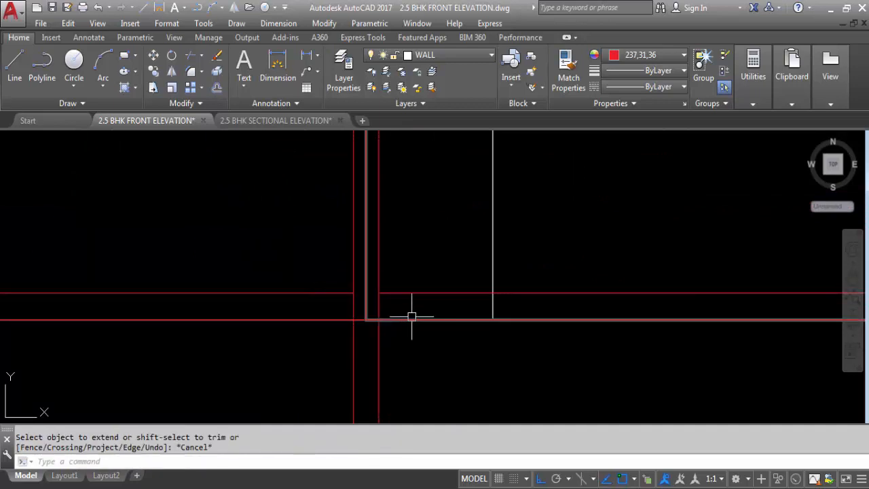
- Trim the two divider lines where they cross the gap between the inner and outer frames at the panels' top and bottom
type("TR")
left_click(419, 311)
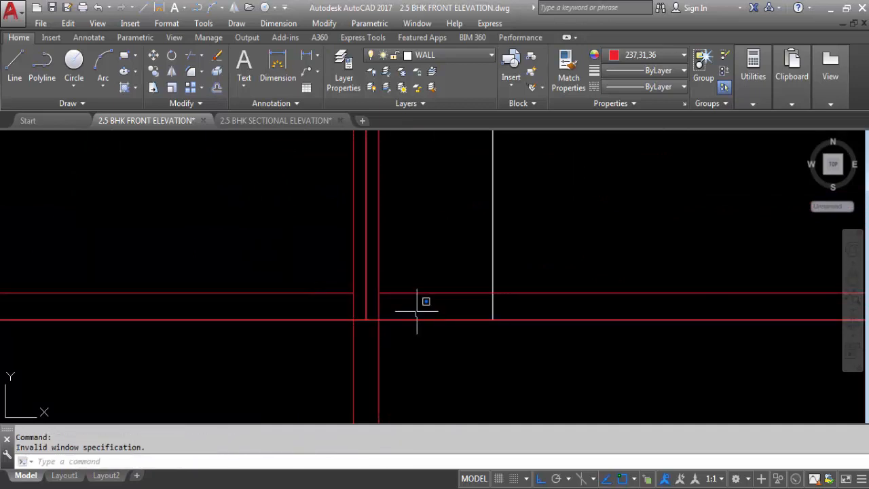
key("Escape")
key("Escape")
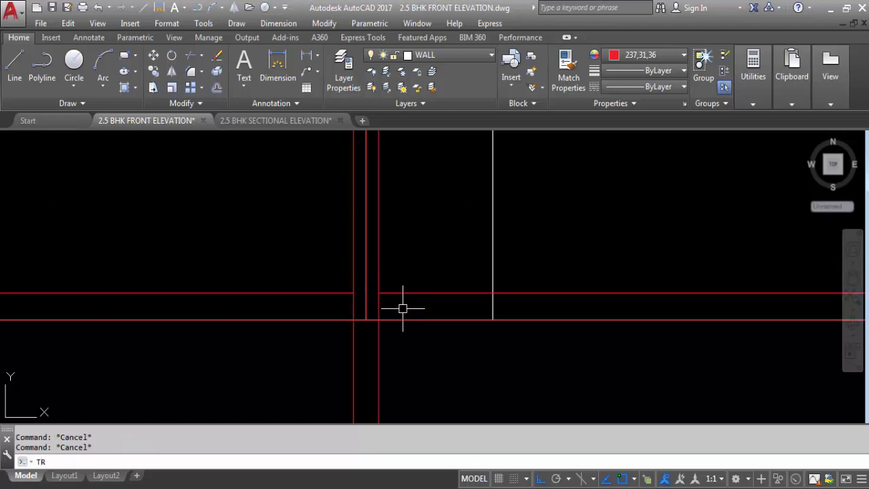
key("Return")
key("Return")
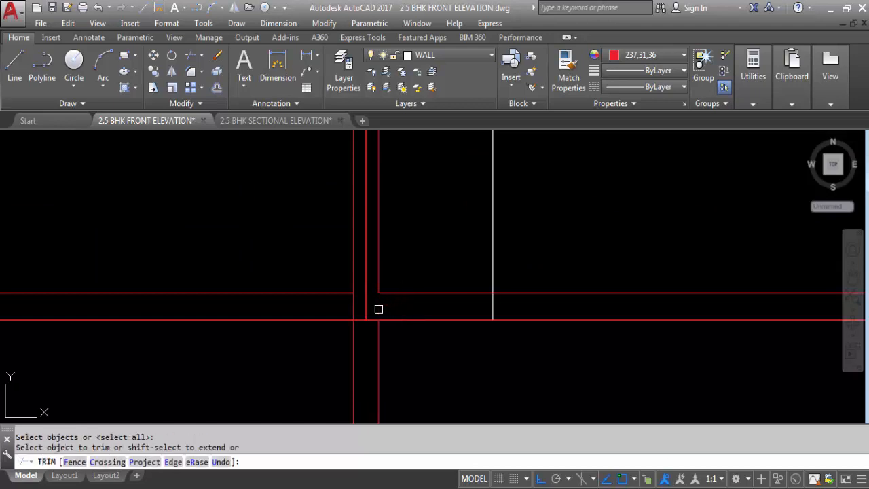
left_click(379, 309)
left_click(370, 315)
scroll(391, 363, "down", 3)
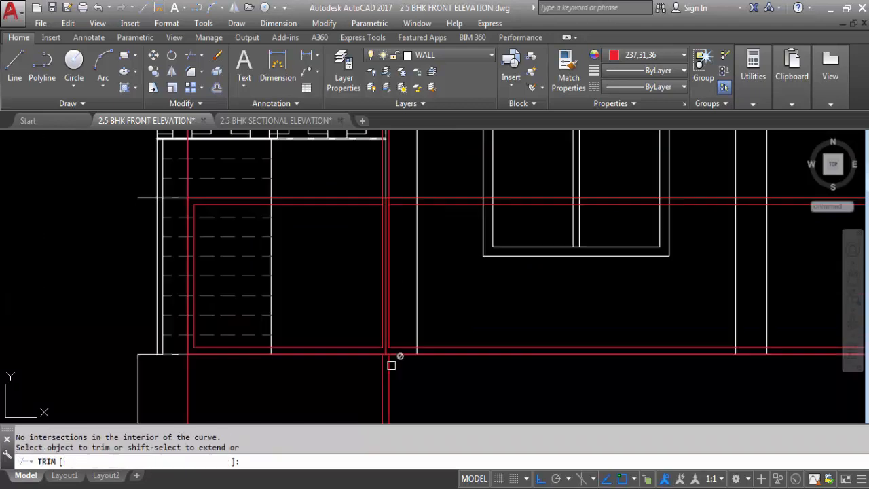
scroll(394, 226, "up", 3)
left_click(375, 231)
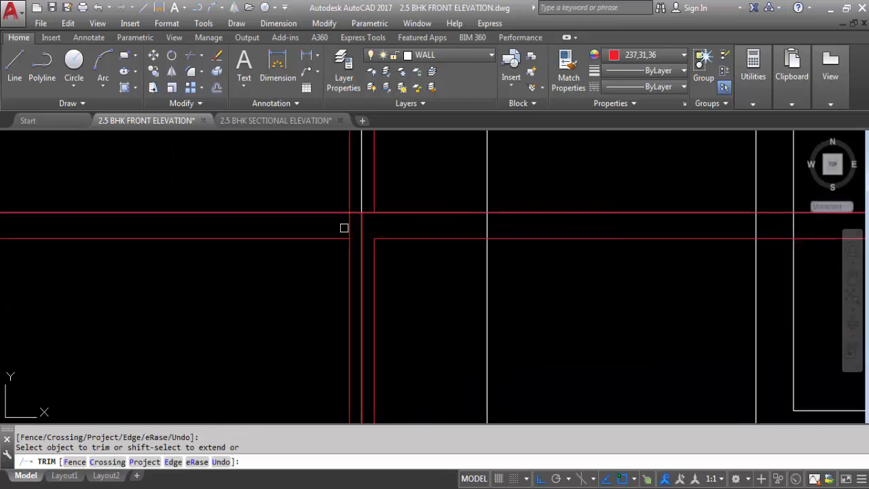
key("Escape")
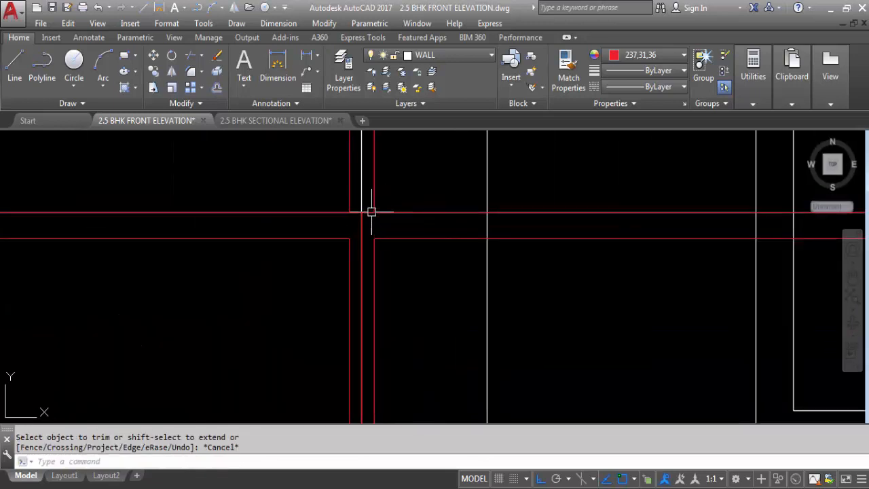
- Delete the leftover pieces of the two divider lines above and below the panels
left_click(374, 197)
left_click(348, 193)
key("Delete")
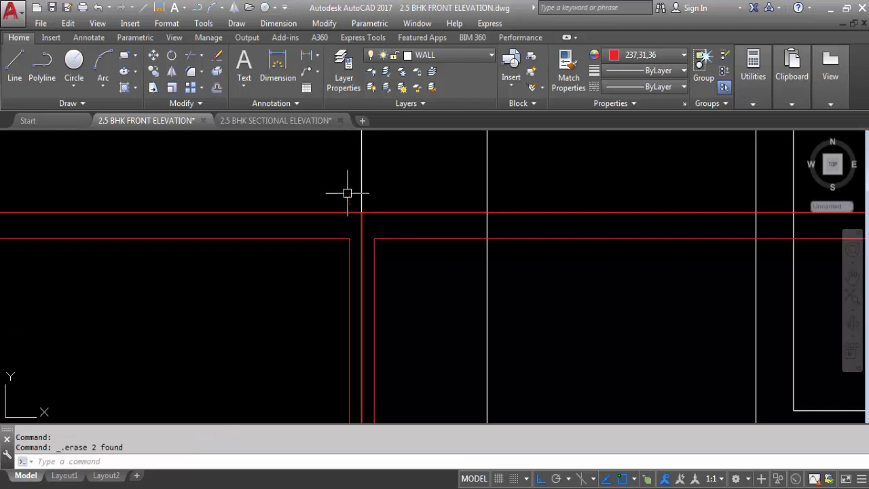
left_click(361, 229)
scroll(360, 193, "down", 2)
scroll(372, 203, "down", 4)
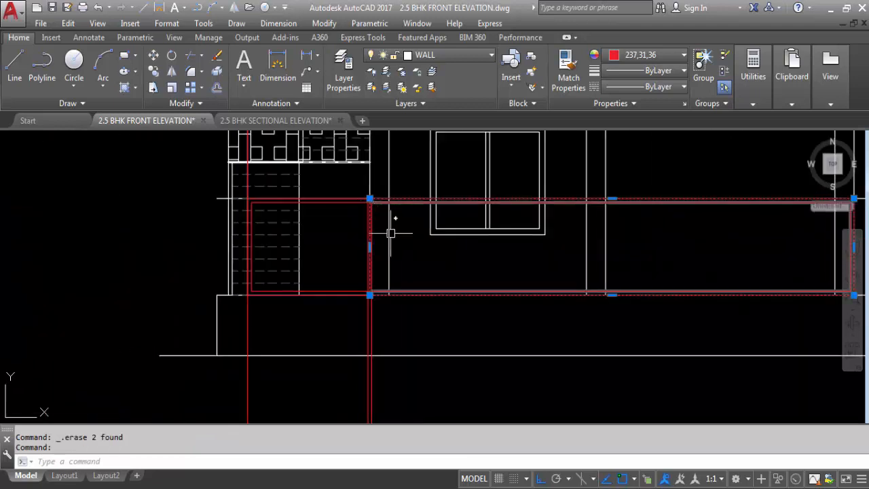
scroll(373, 275, "up", 4)
key("Escape")
left_click(397, 365)
left_click(296, 354)
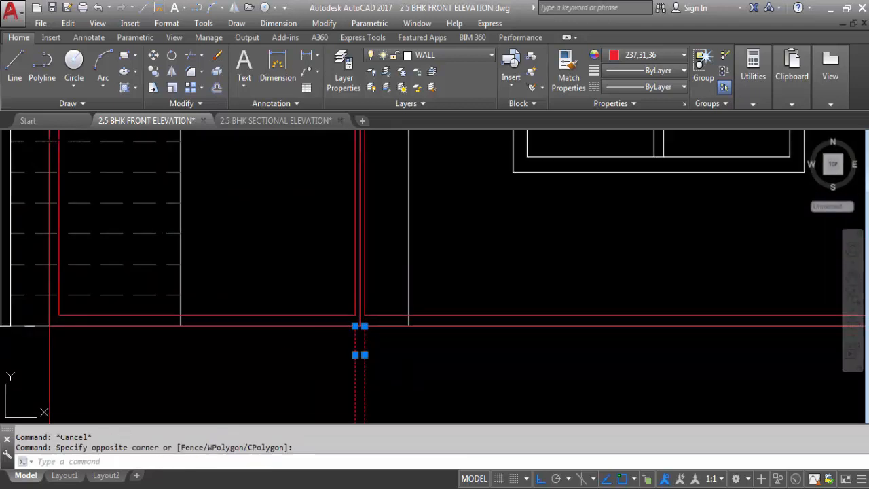
key("Delete")
- Trim away the outer rectangles' overlapping vertical edges in the middle of the divider
scroll(360, 320, "up", 3)
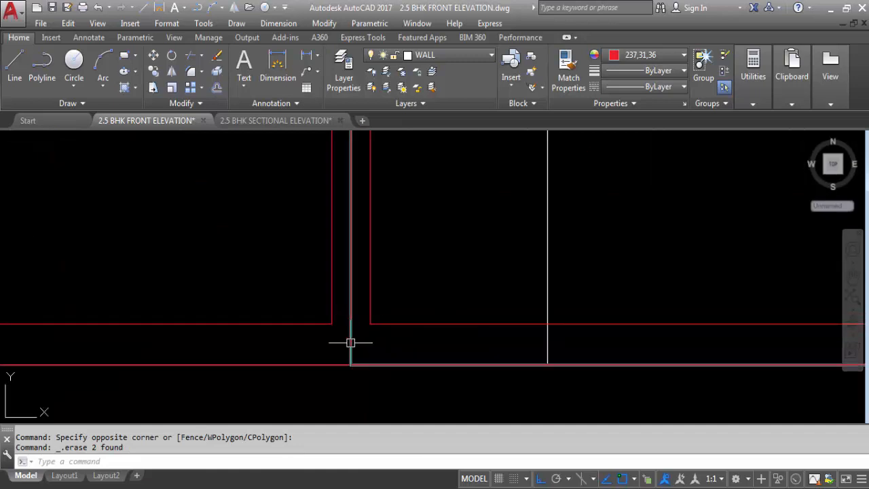
type("TR")
key("Return")
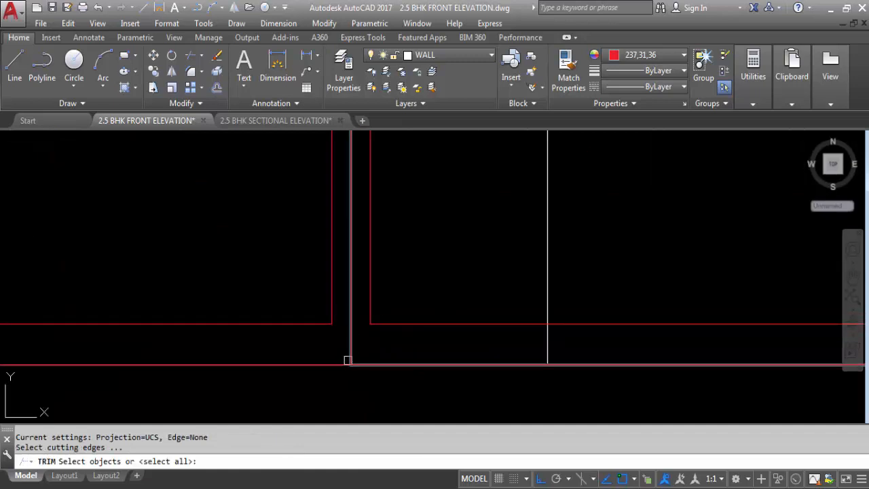
key("Return")
left_click(353, 341)
scroll(387, 375, "down", 5)
left_click(379, 333)
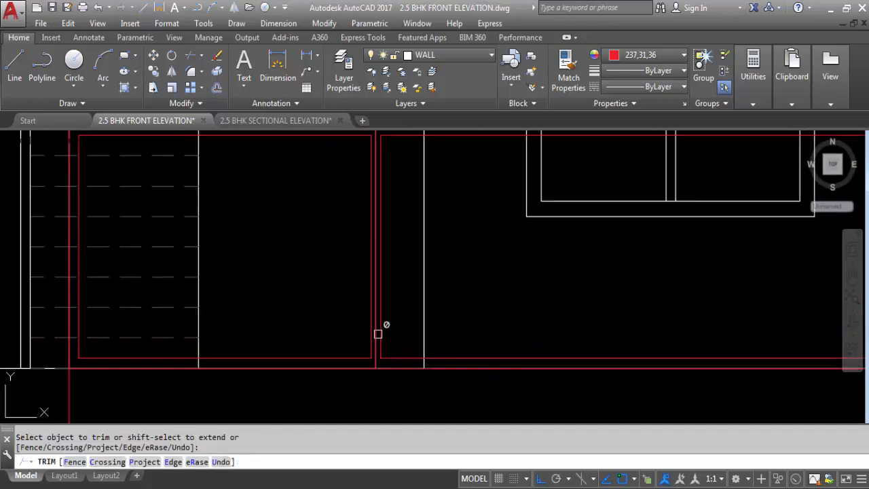
scroll(367, 199, "up", 2)
scroll(366, 201, "up", 1)
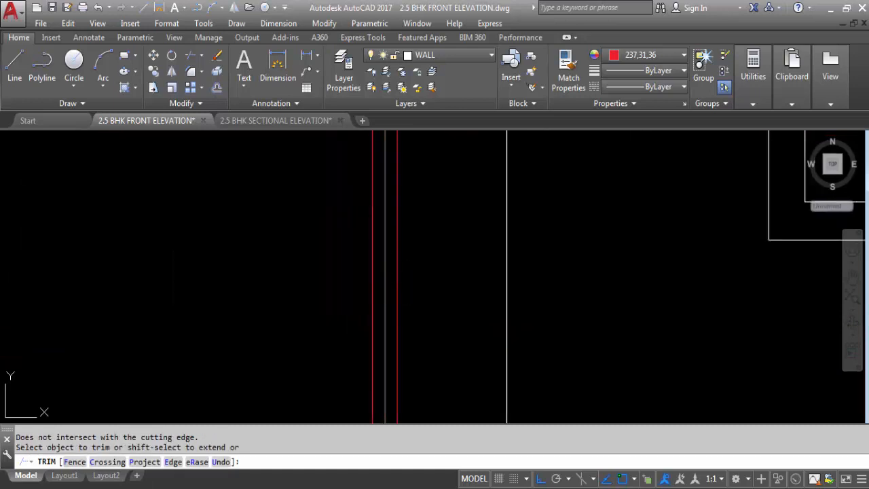
scroll(423, 285, "down", 3)
key("Escape")
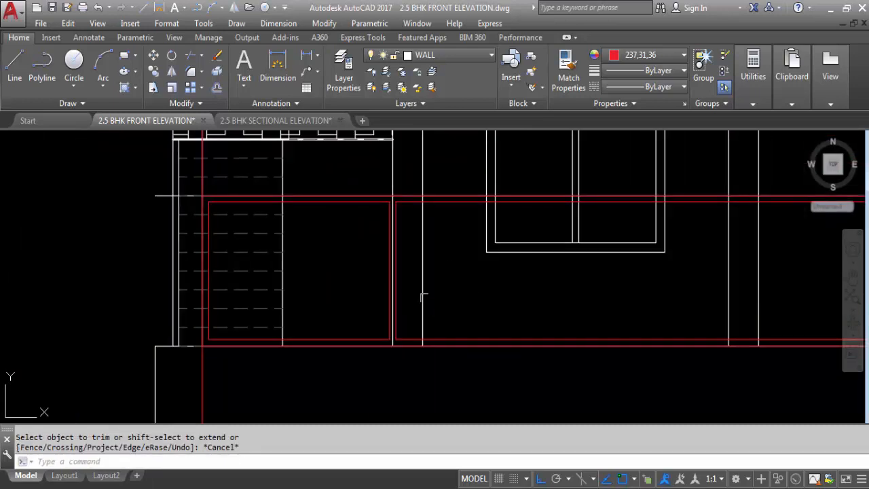
- Delete the leftover vertical construction line at the small panel's outer edge and save the drawing
scroll(241, 242, "down", 2)
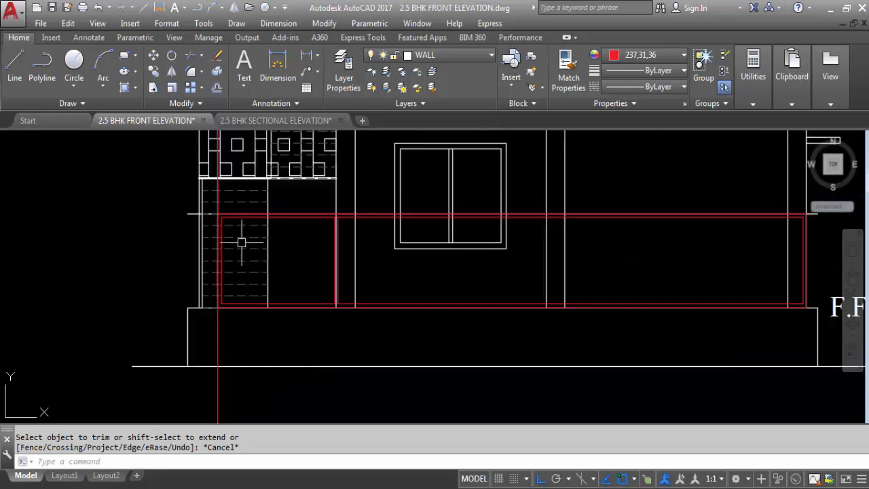
scroll(242, 242, "down", 2)
scroll(617, 228, "up", 2)
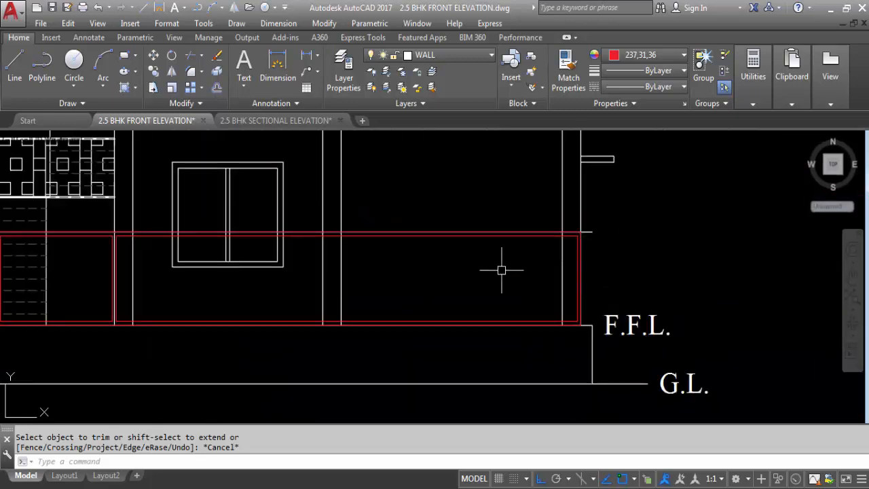
scroll(451, 271, "down", 2)
scroll(267, 271, "up", 2)
left_click(187, 361)
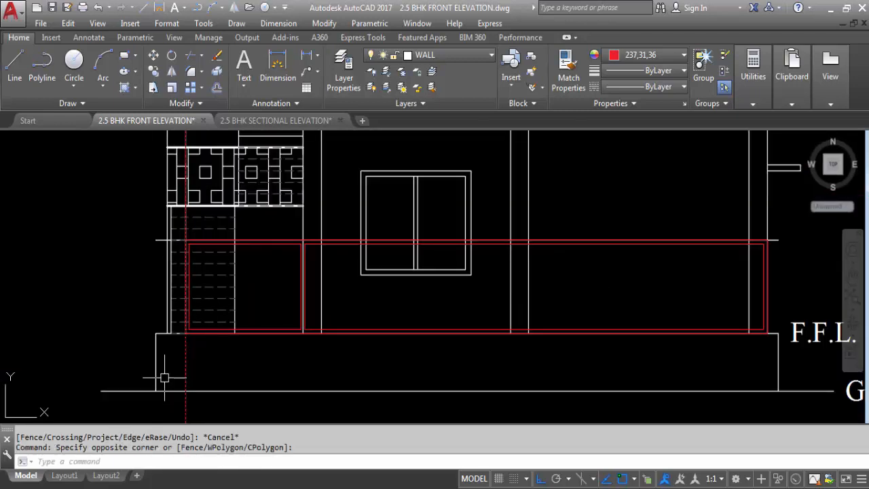
left_click(173, 368)
key("Delete")
scroll(208, 299, "down", 2)
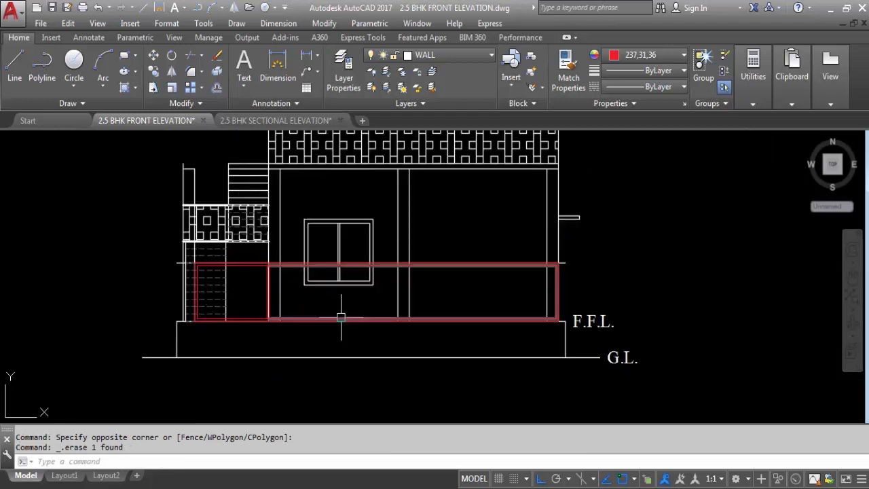
key("ctrl+s")
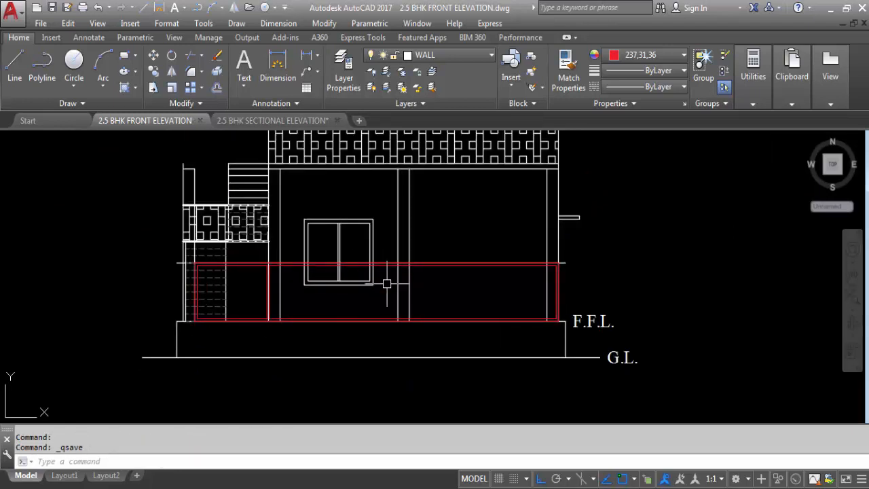
- Draw a short line across the middle column along the inner frame's top edge and a vertical line from its midpoint past the panel's base
key("Return")
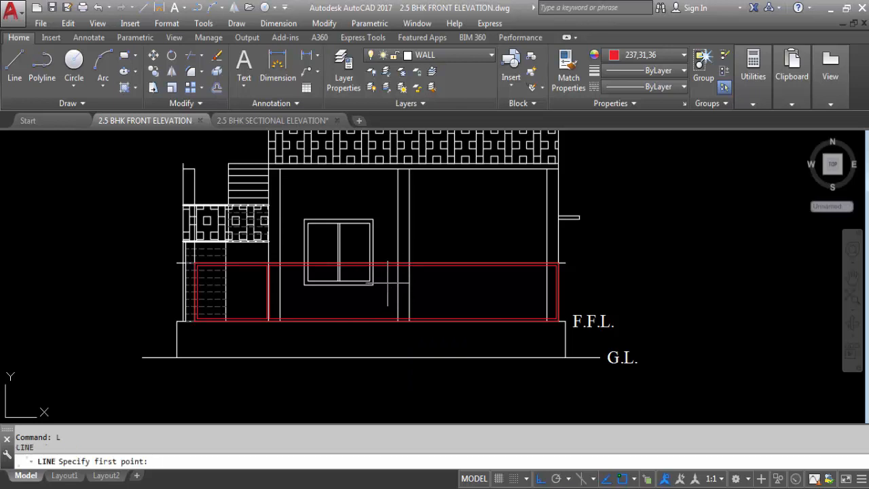
scroll(387, 283, "up", 4)
left_click(404, 283)
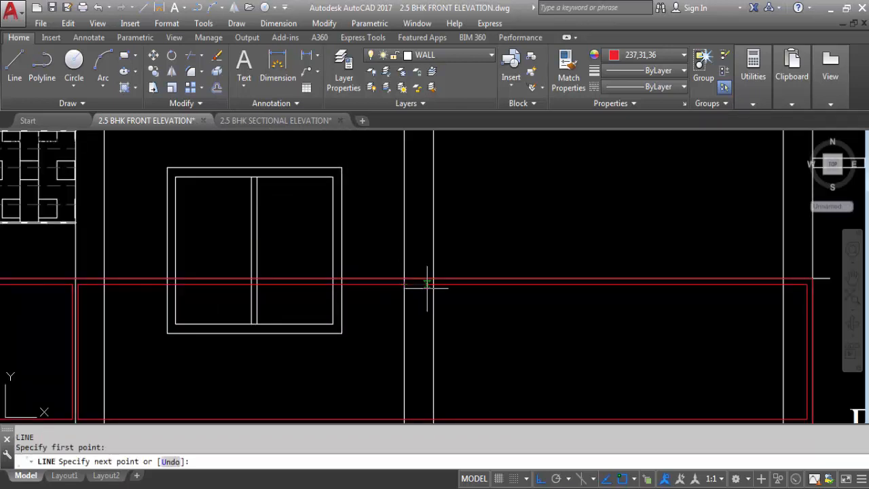
key("Escape")
type("l")
key("Return")
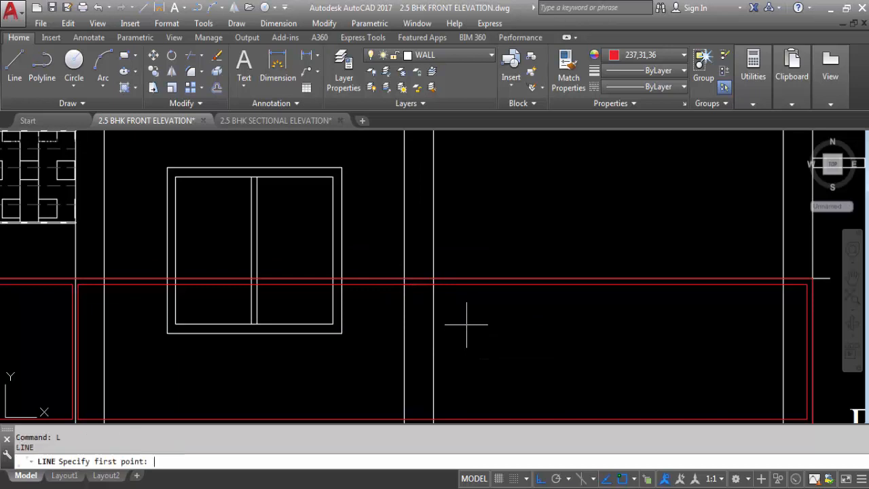
left_click(419, 284)
scroll(414, 244, "down", 3)
scroll(423, 294, "up", 3)
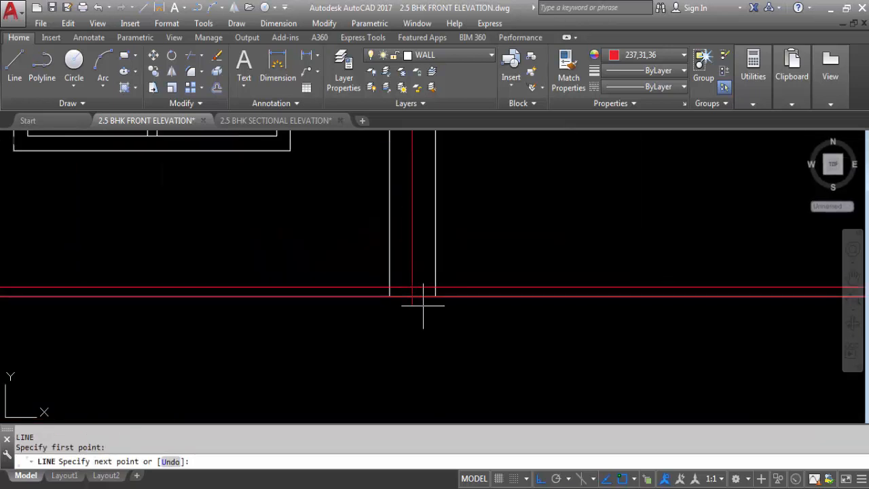
left_click(412, 350)
key("Escape")
scroll(431, 355, "down", 2)
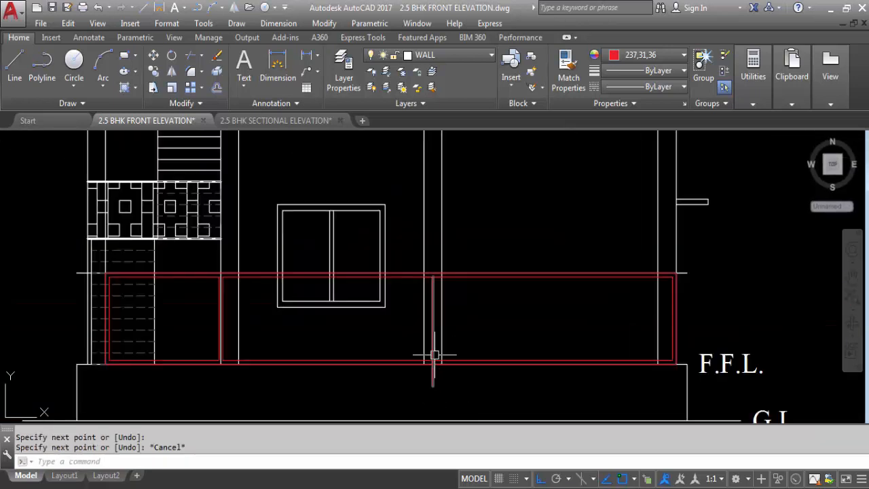
- Offset the vertical line in the middle column by 1" to each side and delete the original line
scroll(436, 335, "up", 1)
type("o")
key("Return")
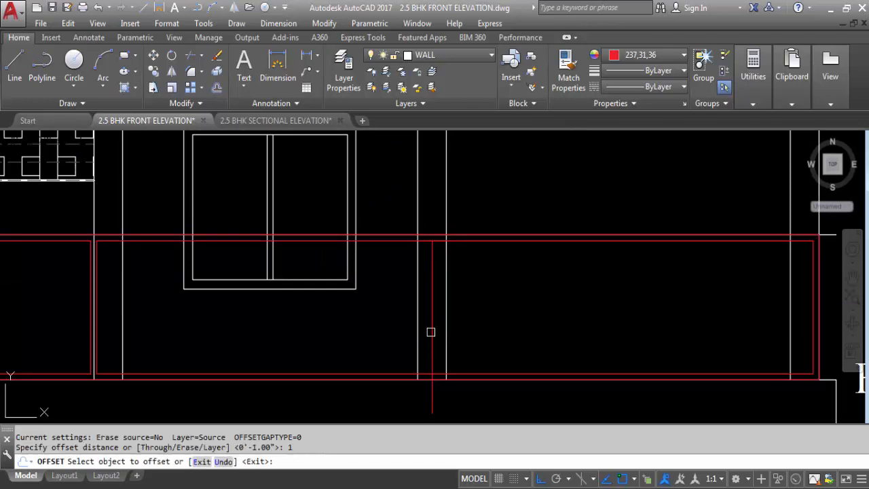
left_click(431, 332)
left_click(341, 319)
scroll(427, 336, "up", 4)
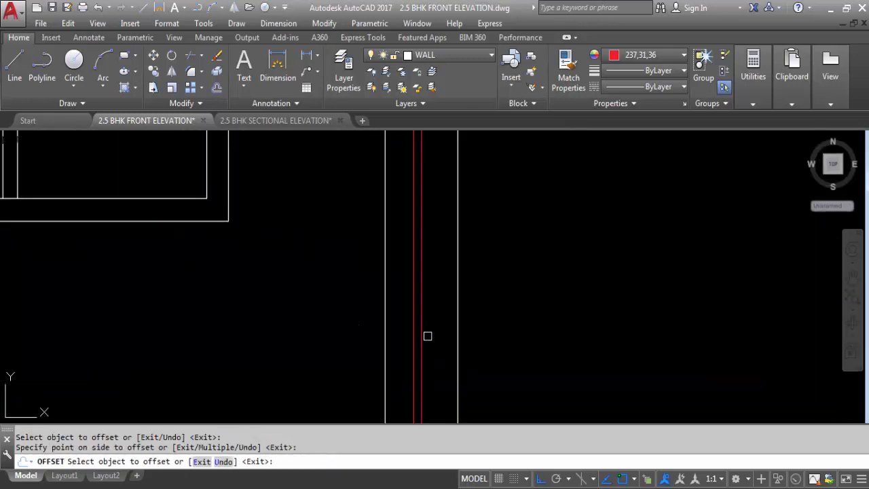
left_click(421, 340)
left_click(427, 324)
key("Escape")
left_click(424, 339)
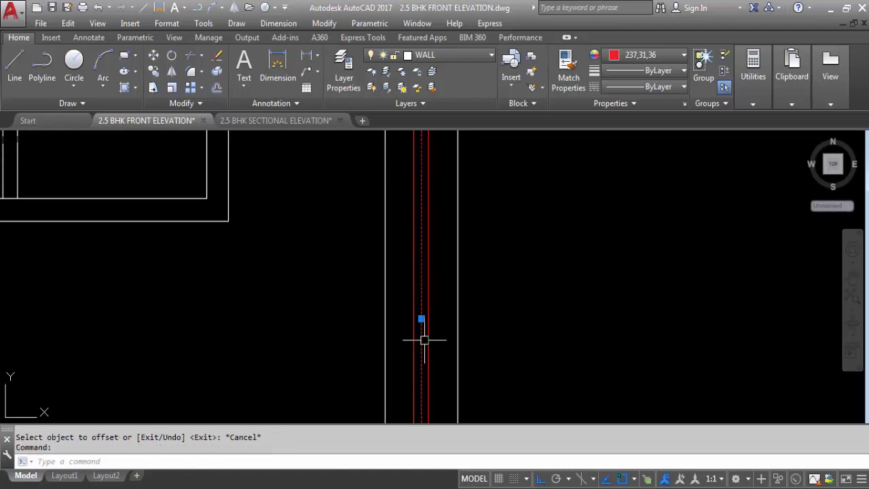
key("Delete")
- Trim the middle divider lines between the inner and outer frames' base edges and the inner base edge between them
scroll(472, 340, "down", 3)
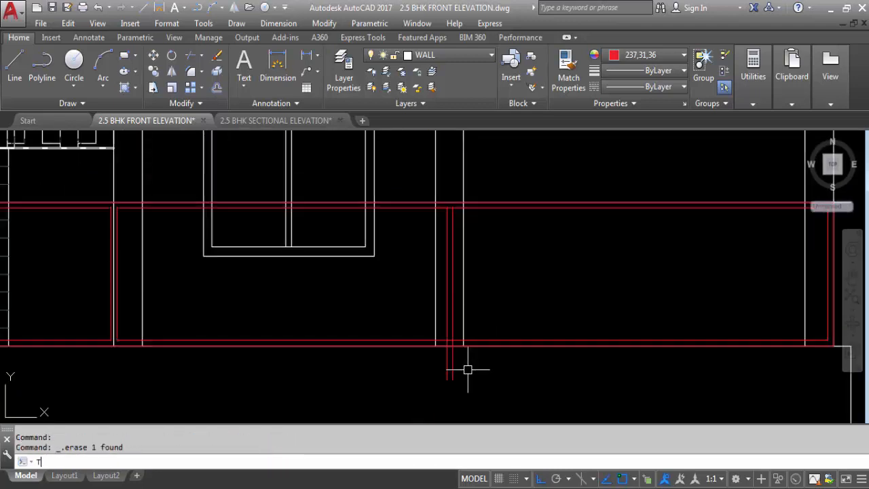
key("Return")
key("Return")
scroll(466, 368, "up", 4)
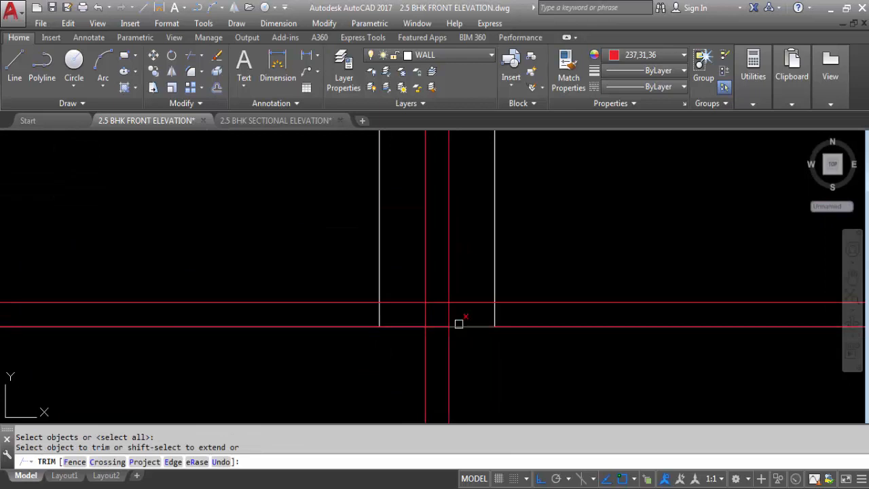
left_click(460, 324)
left_click(409, 305)
left_click(452, 299)
left_click(433, 301)
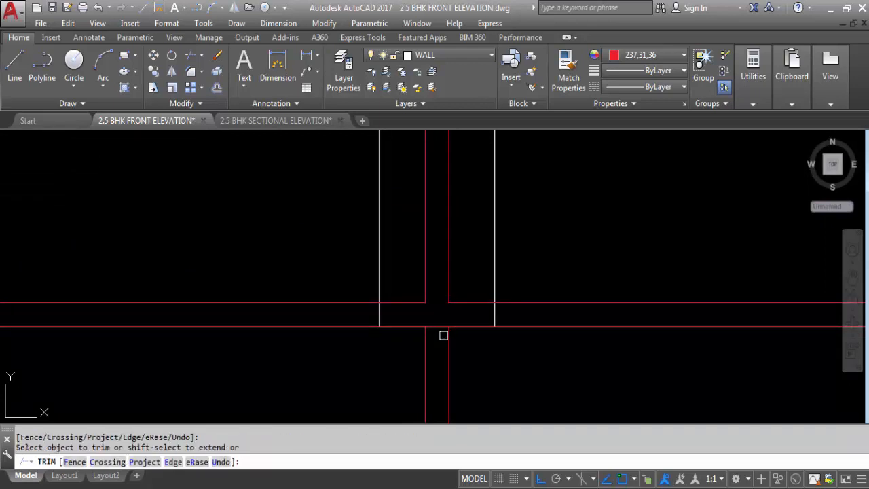
- Trim away the inner frame's top edge between the two divider lines in the middle column
scroll(451, 402, "down", 5)
scroll(445, 246, "up", 5)
left_click(449, 258)
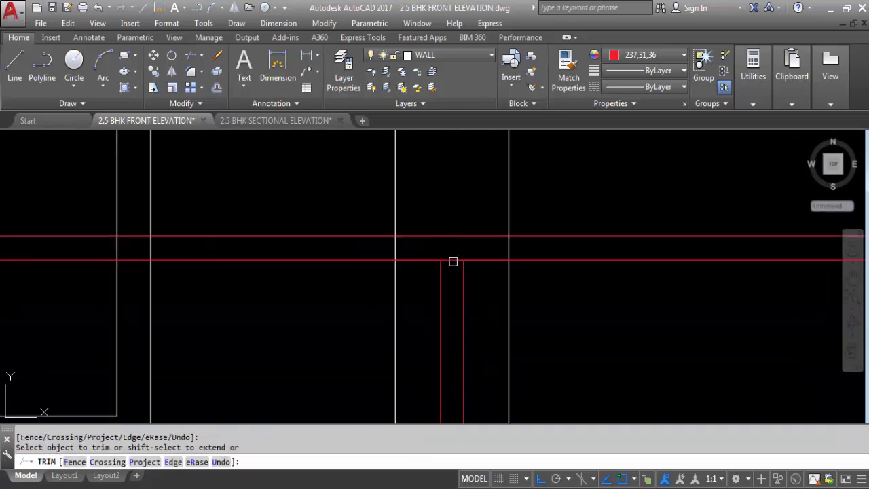
left_click(463, 313)
left_click(478, 314)
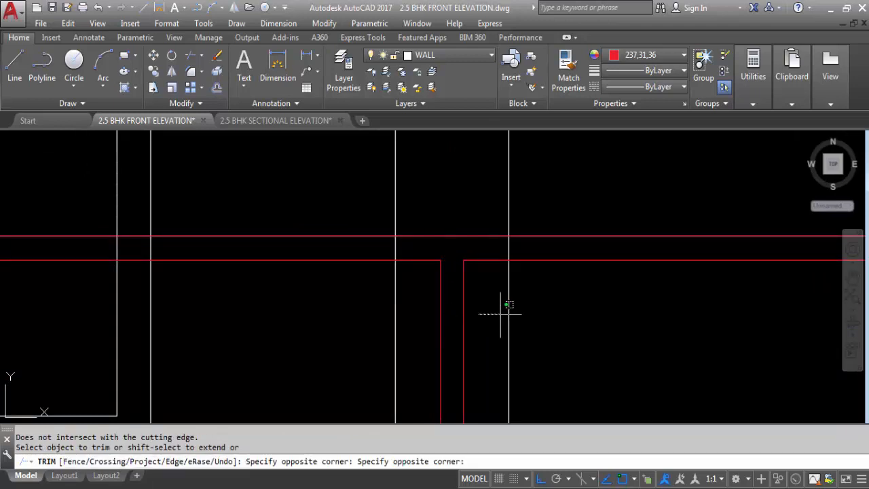
left_click(500, 314)
- Delete the two leftover divider line stubs below the panels' base
scroll(465, 211, "down", 5)
left_click(457, 355)
key("Escape")
left_click(475, 388)
left_click(430, 383)
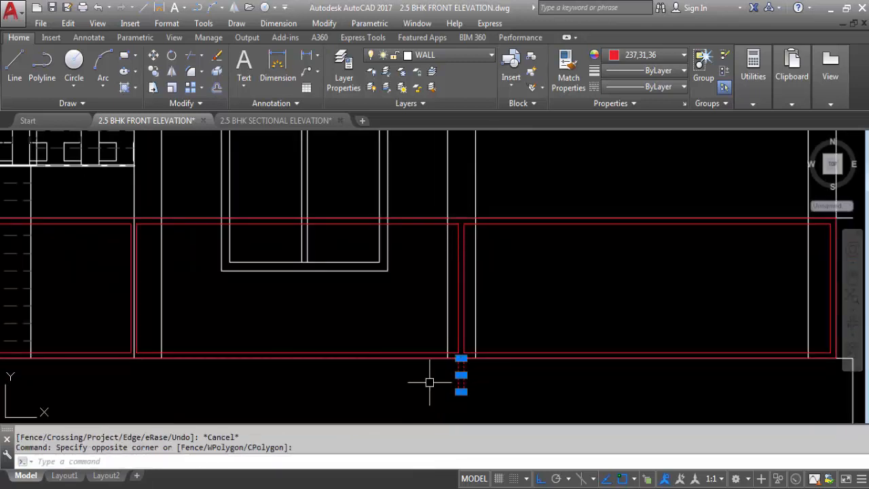
key("Delete")
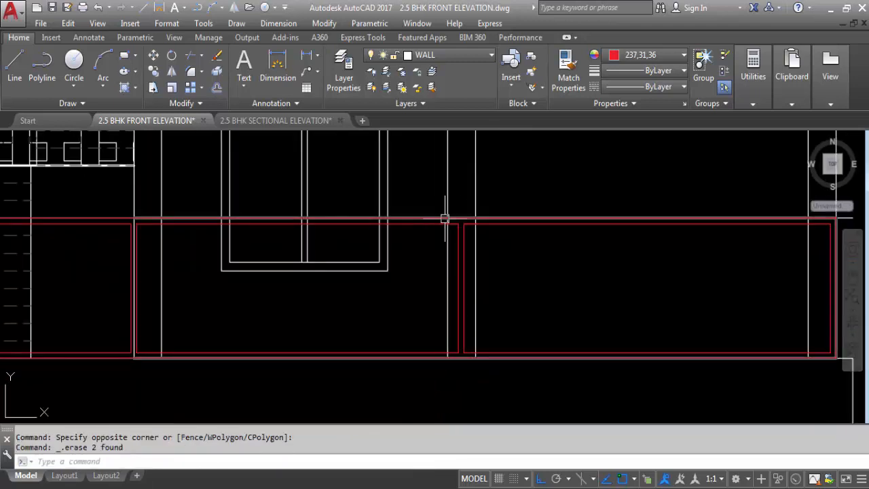
- Delete the two leftover short lines overlapping the inner frames' top edges in the middle column
scroll(449, 227, "up", 4)
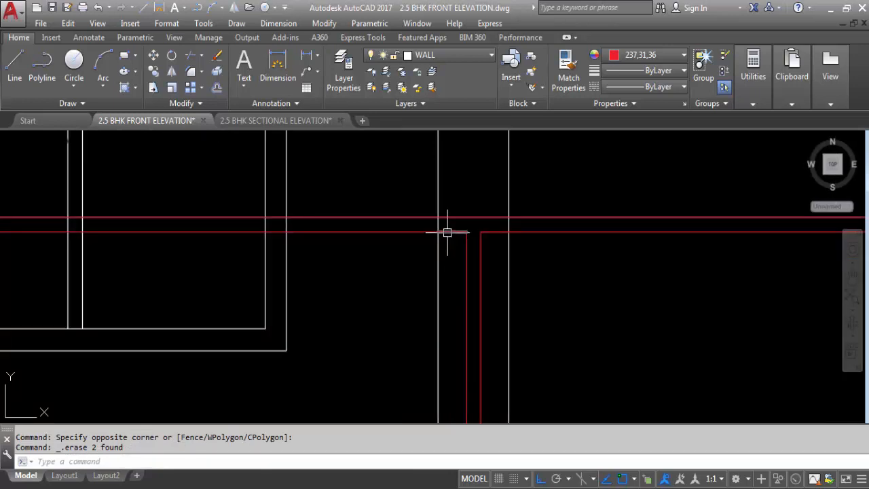
left_click(448, 232)
left_click(503, 232)
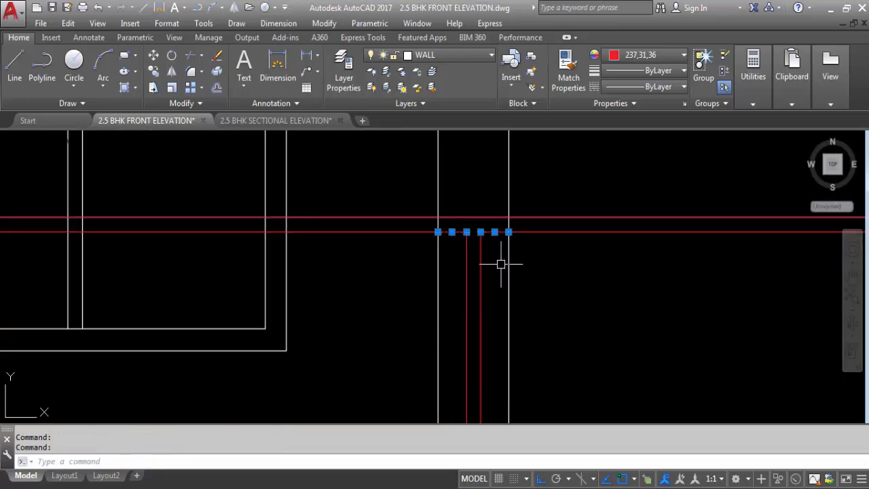
key("Delete")
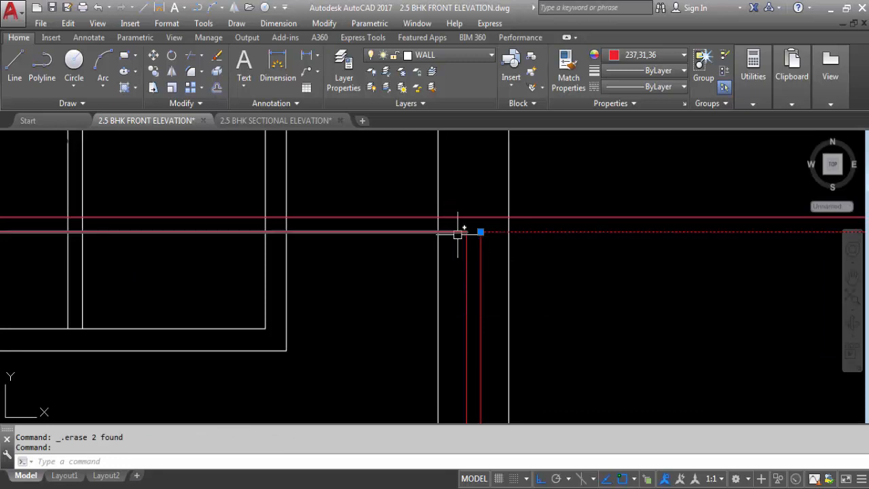
left_click(457, 233)
scroll(448, 162, "down", 5)
key("Escape")
scroll(464, 266, "up", 5)
scroll(463, 272, "down", 3)
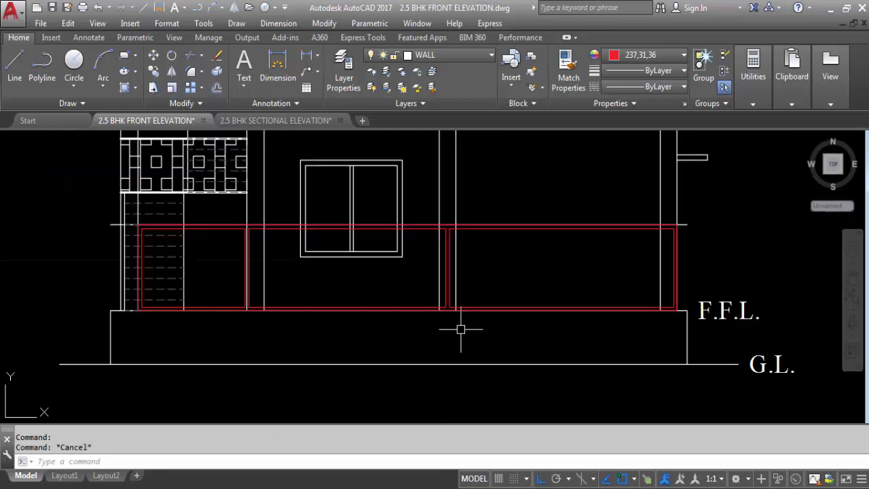
- Turn off the WINDOW layer to hide the window behind the middle panel
scroll(479, 292, "down", 3)
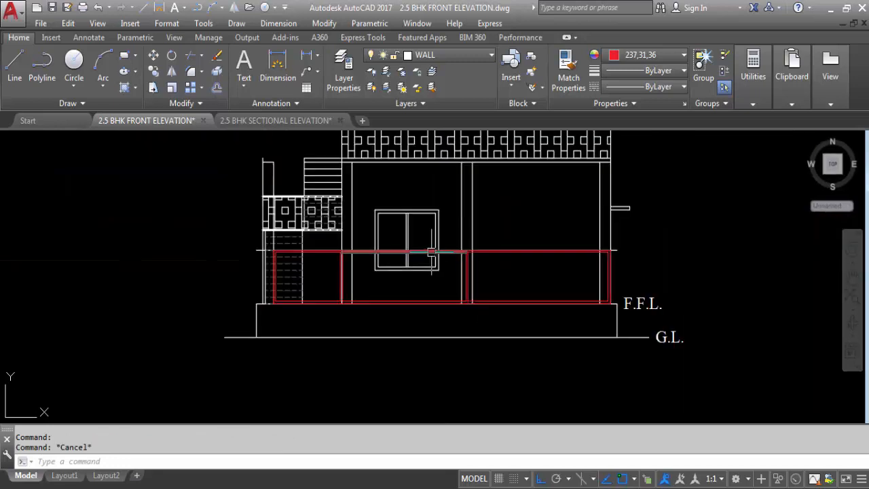
scroll(418, 268, "up", 3)
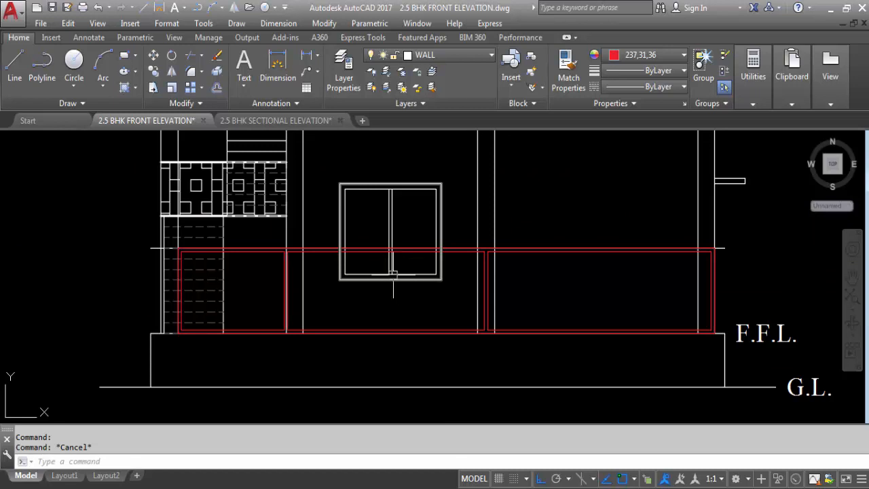
scroll(401, 274, "up", 2)
left_click(398, 275)
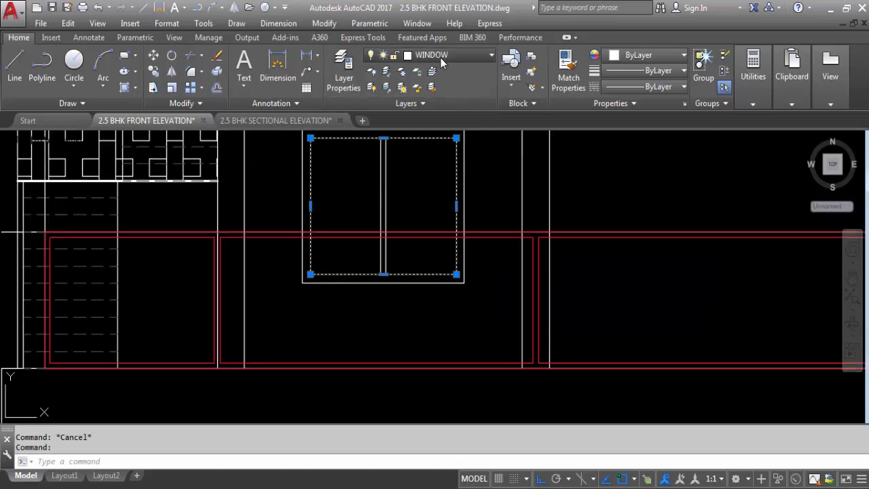
left_click(442, 56)
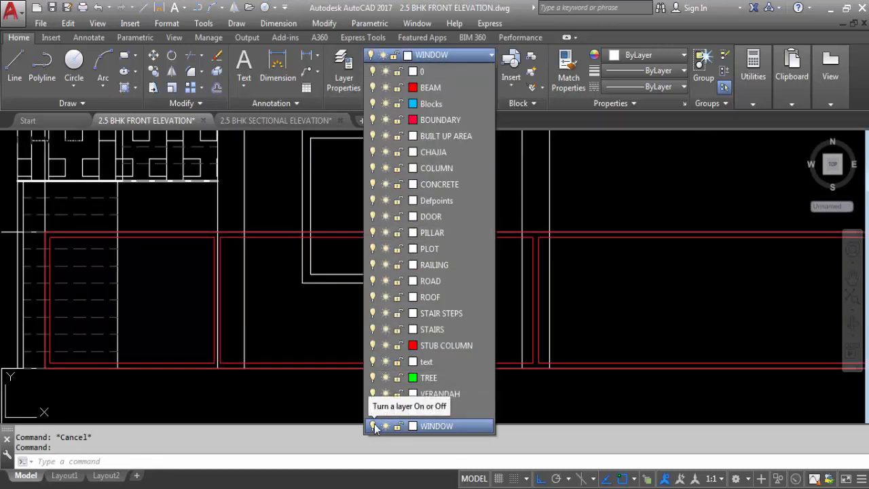
left_click(373, 425)
left_click(611, 294)
scroll(577, 278, "down", 3)
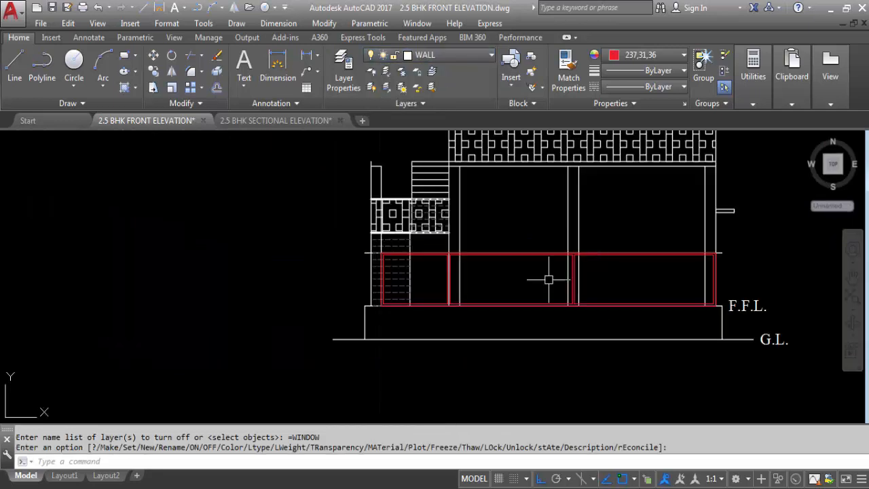
- Turn off the STAIRS layer to hide the dashed stair lines behind the small panel
scroll(407, 265, "up", 4)
left_click(385, 284)
left_click(365, 251)
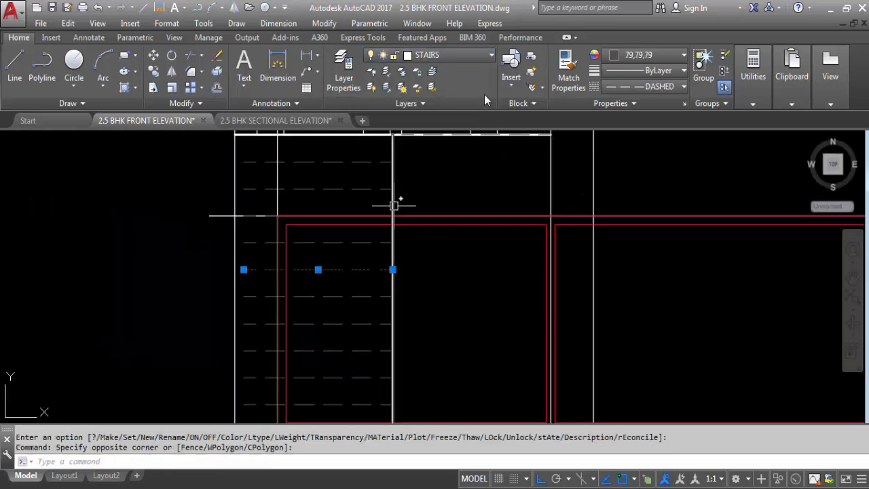
left_click(450, 52)
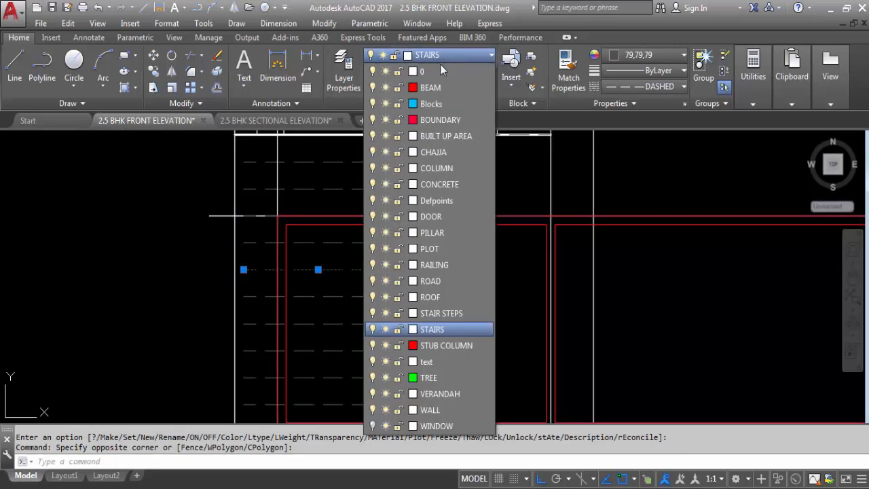
left_click(372, 330)
left_click(692, 321)
scroll(310, 220, "down", 3)
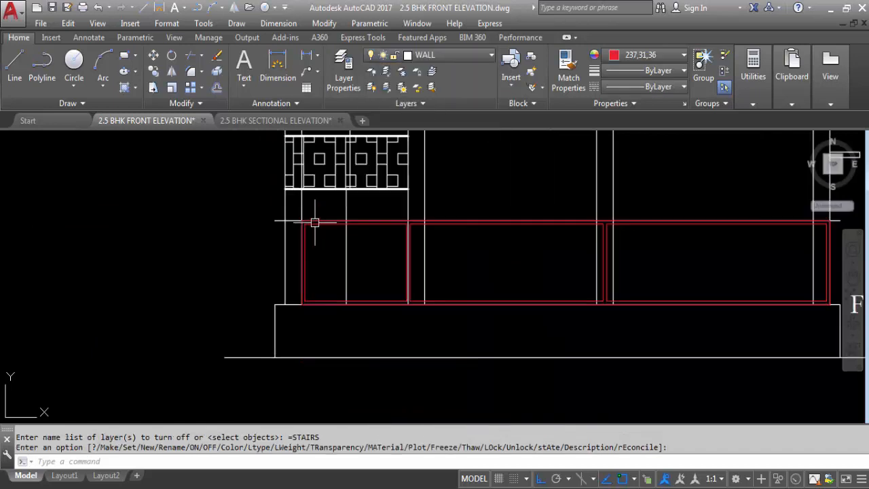
scroll(378, 219, "up", 2)
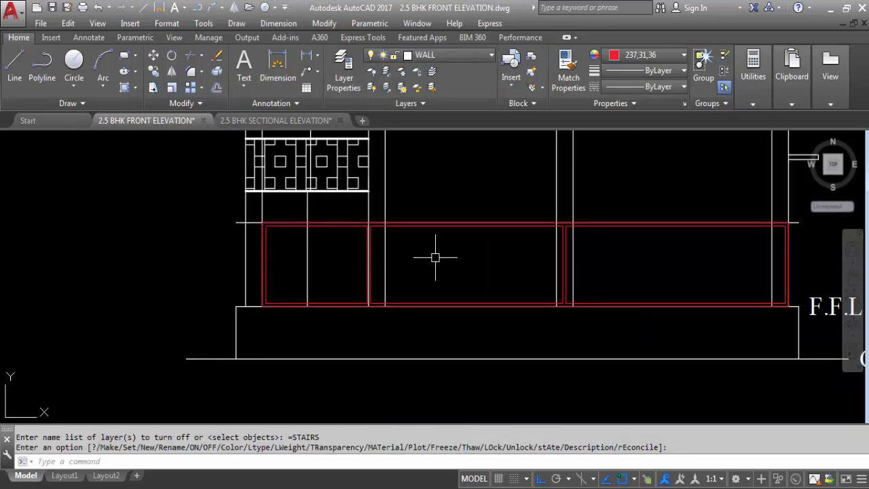
key("Return")
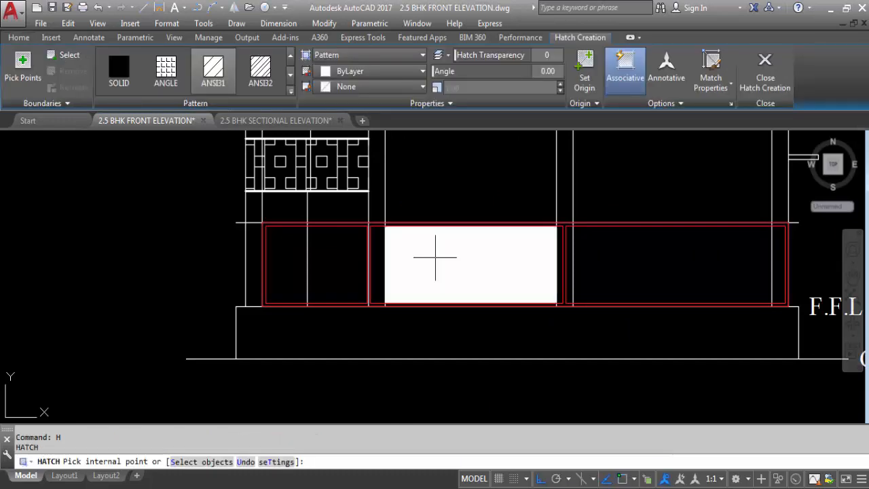
key("Escape")
key("Escape")
- Set the current object colour to ByLayer
left_click(634, 60)
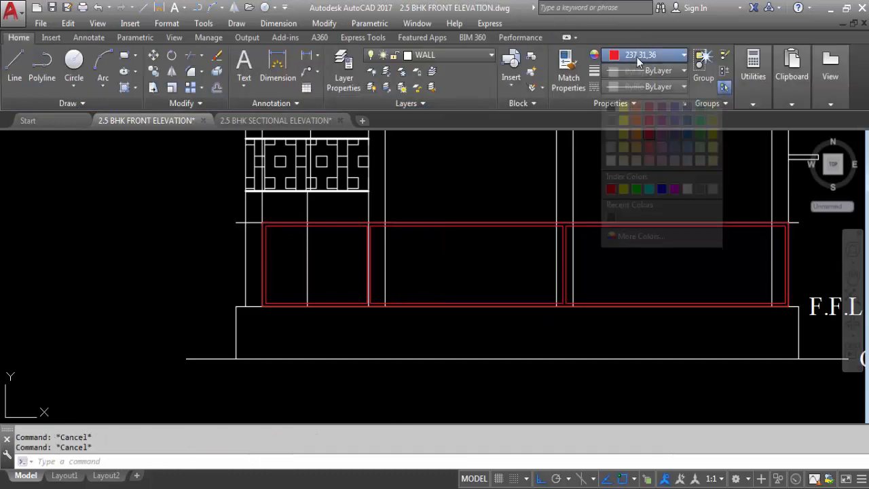
left_click(631, 70)
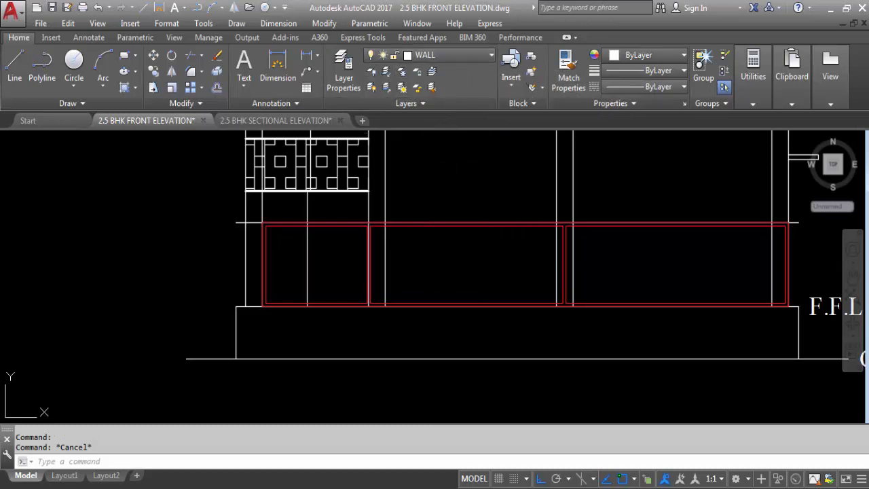
left_click(499, 252)
left_click(472, 202)
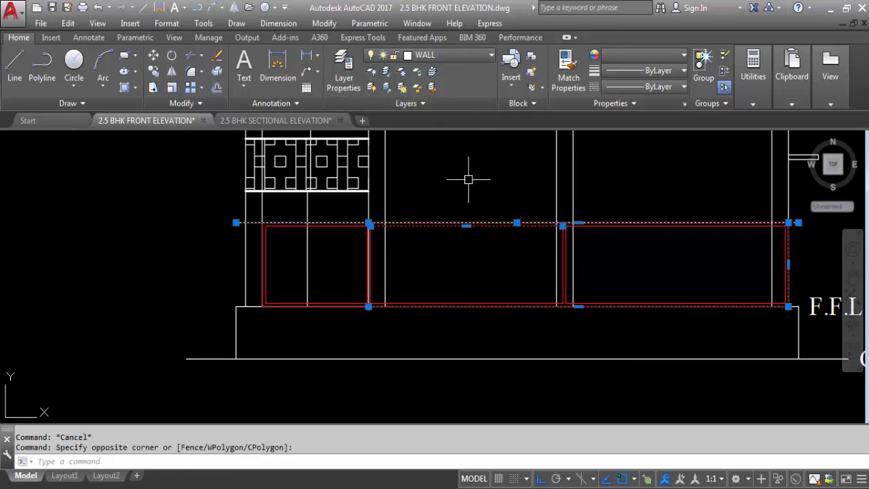
key("Escape")
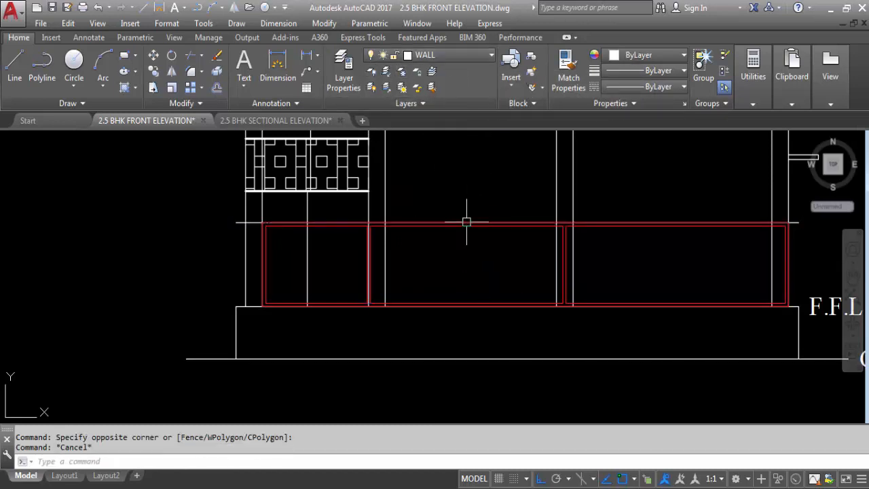
- Move the middle panel's inner top edge to the GATE layer and set its colour to ByLayer
left_click(431, 57)
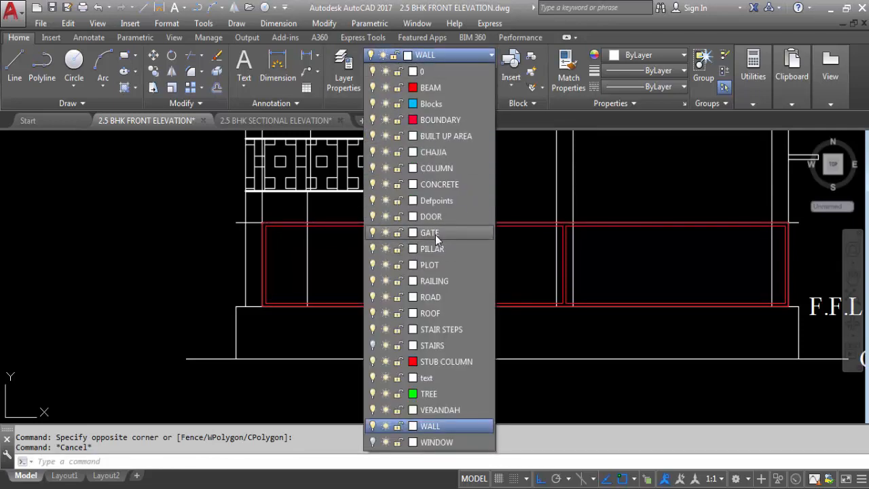
key("Escape")
left_click(415, 226)
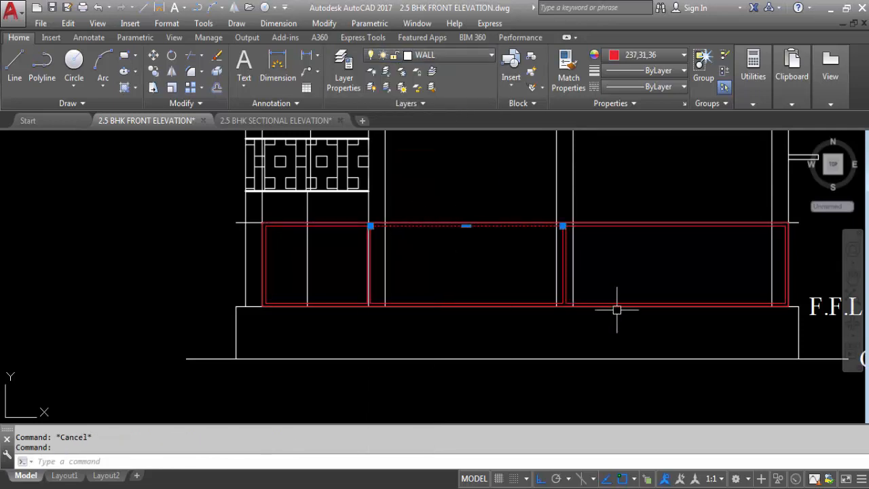
left_click(436, 54)
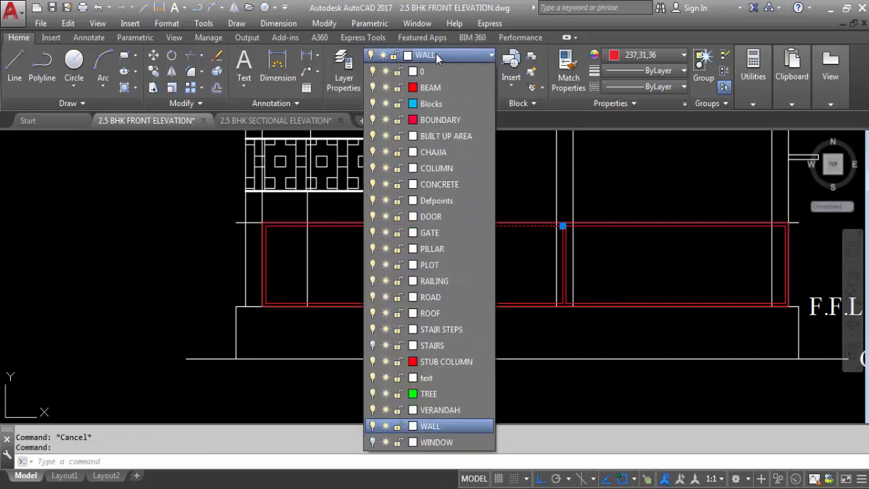
left_click(431, 230)
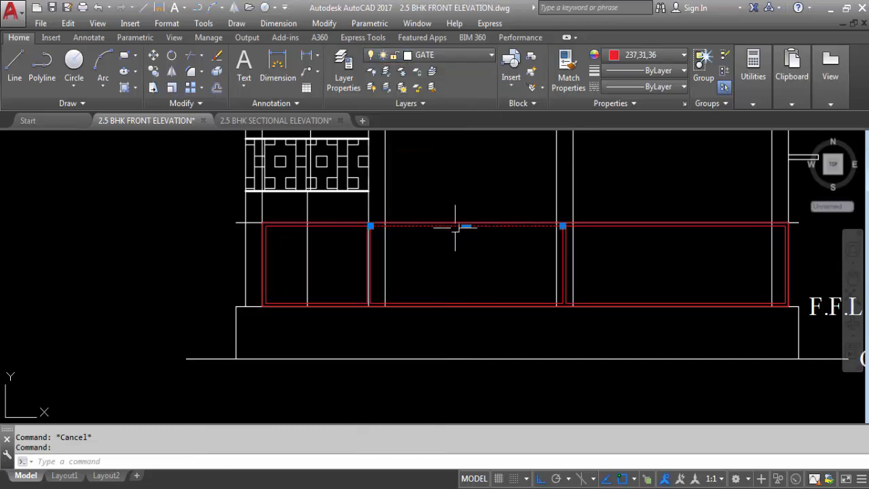
left_click(671, 58)
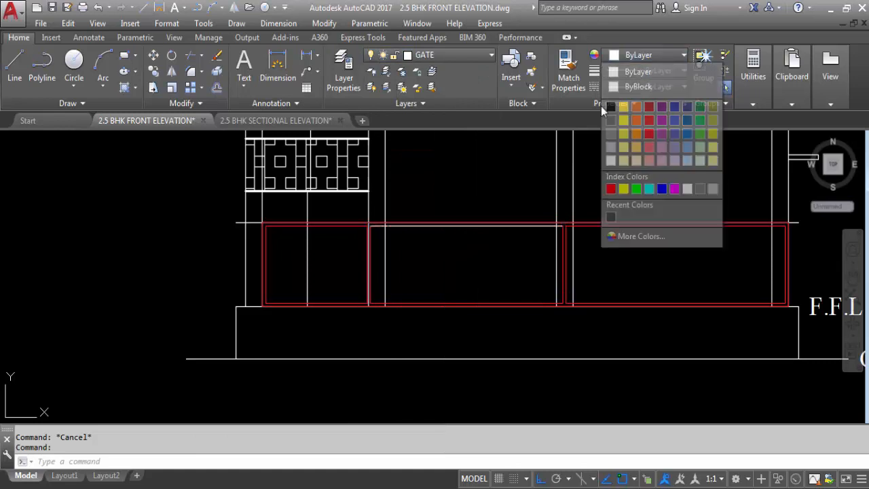
left_click(641, 70)
- Match the properties of the middle panel's inner top edge onto the gate's red frame and divider lines
type("ma")
key("Return")
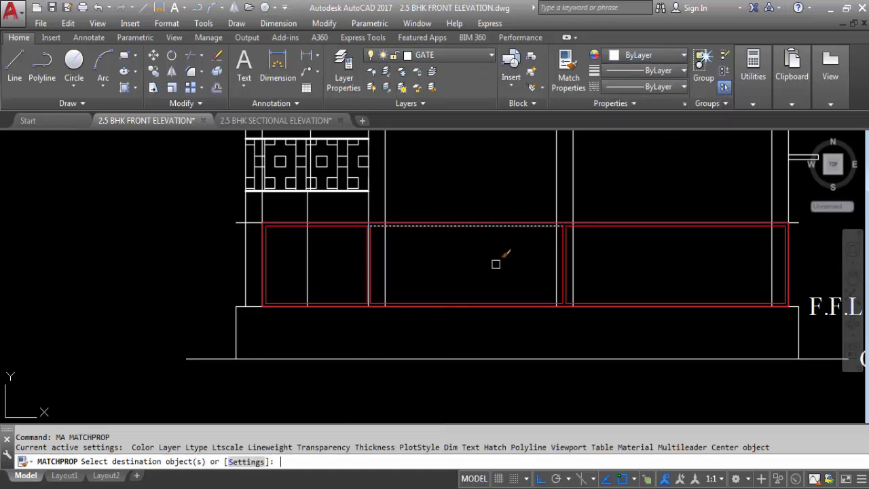
left_click(631, 225)
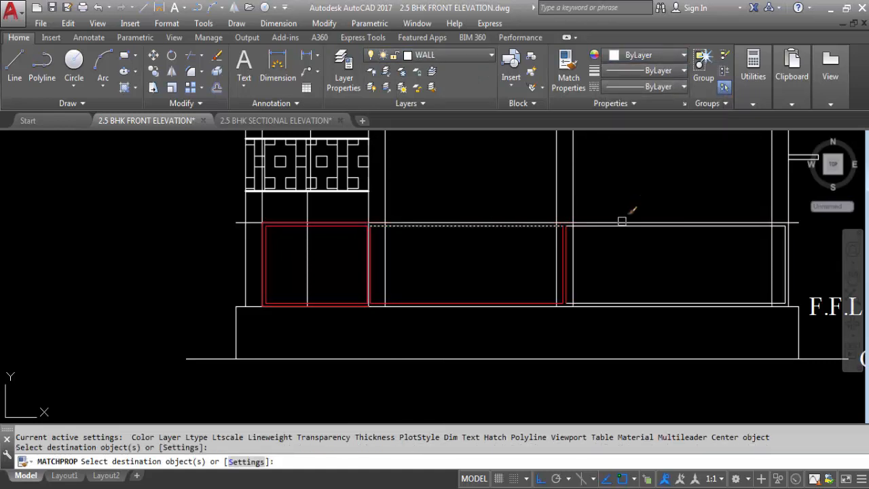
left_click(583, 222)
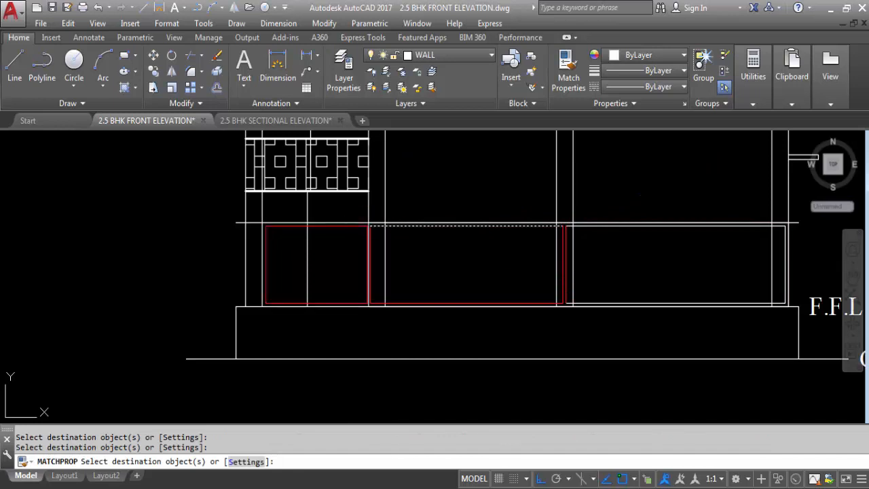
left_click(347, 227)
scroll(371, 258, "up", 4)
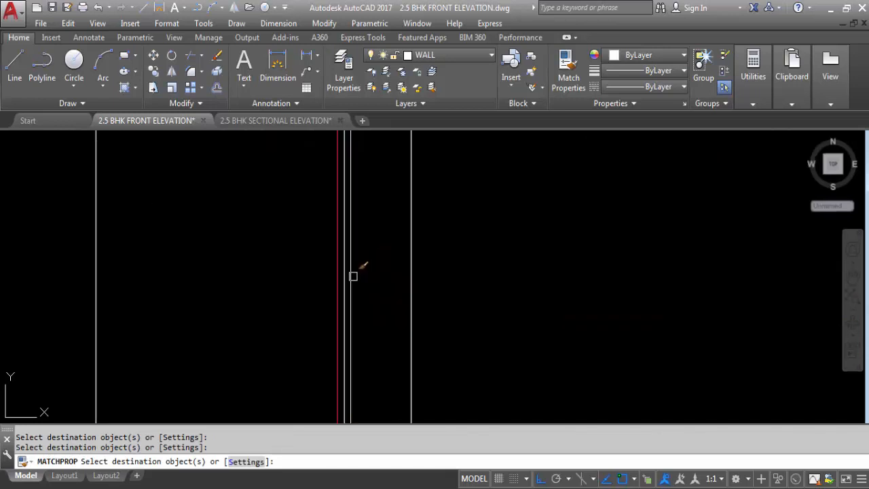
scroll(360, 197, "down", 4)
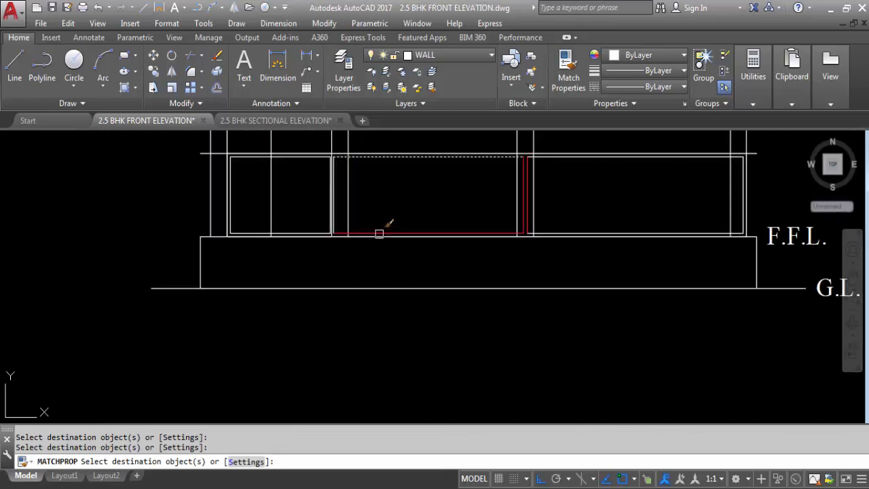
scroll(380, 234, "up", 3)
scroll(688, 190, "down", 3)
scroll(659, 209, "up", 3)
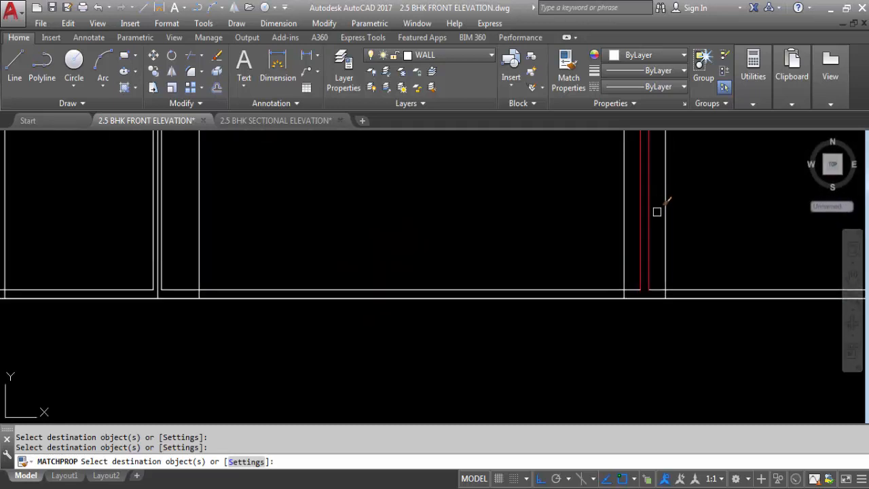
left_click(656, 216)
left_click(563, 196)
scroll(564, 196, "down", 3)
key("Escape")
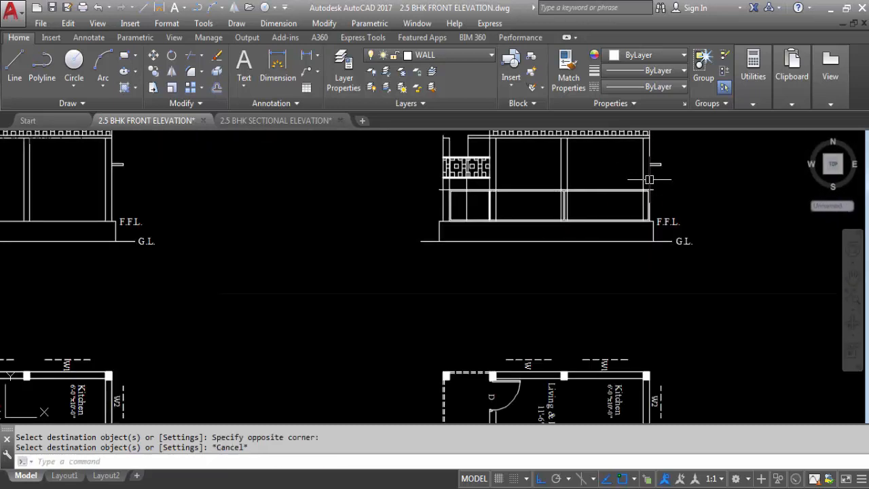
- Erase the horizontal construction line that runs past the gate along its top edge
scroll(664, 229, "up", 3)
left_click(672, 261)
left_click(649, 231)
key("Delete")
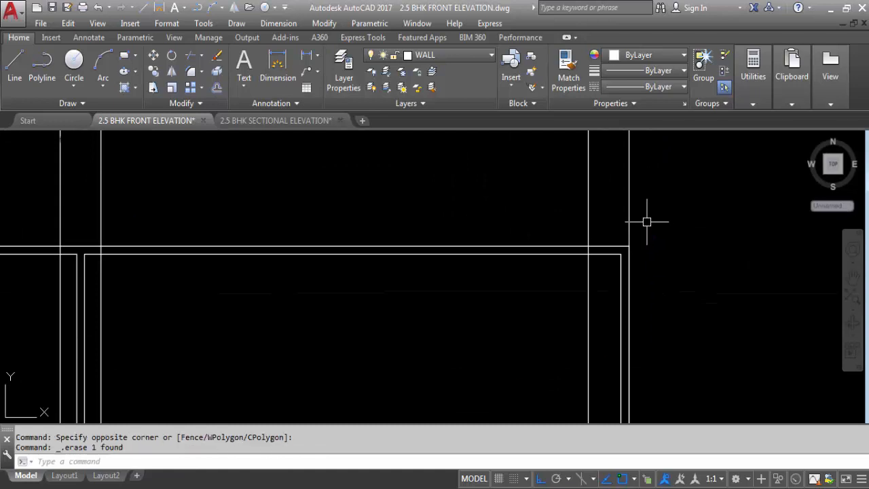
- Turn off the current WALL layer to hide the wall lines behind the gate
scroll(646, 219, "down", 4)
scroll(532, 223, "up", 4)
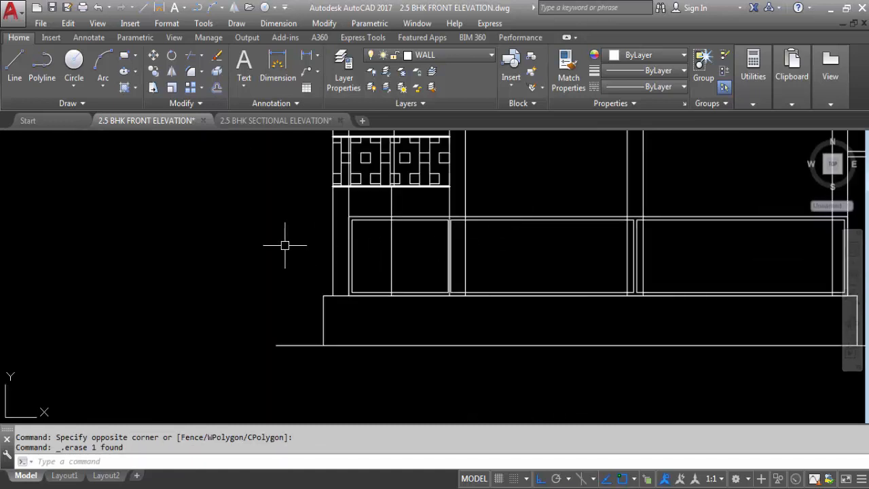
scroll(468, 200, "up", 2)
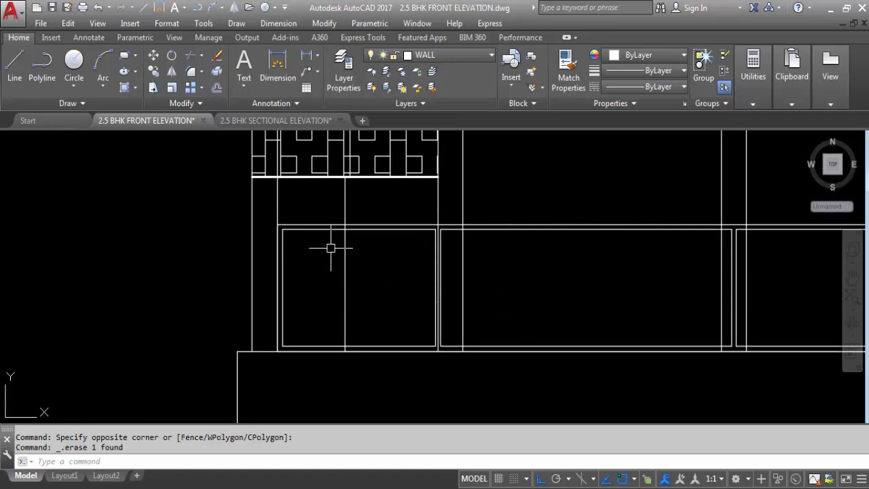
scroll(331, 248, "down", 2)
left_click(590, 213)
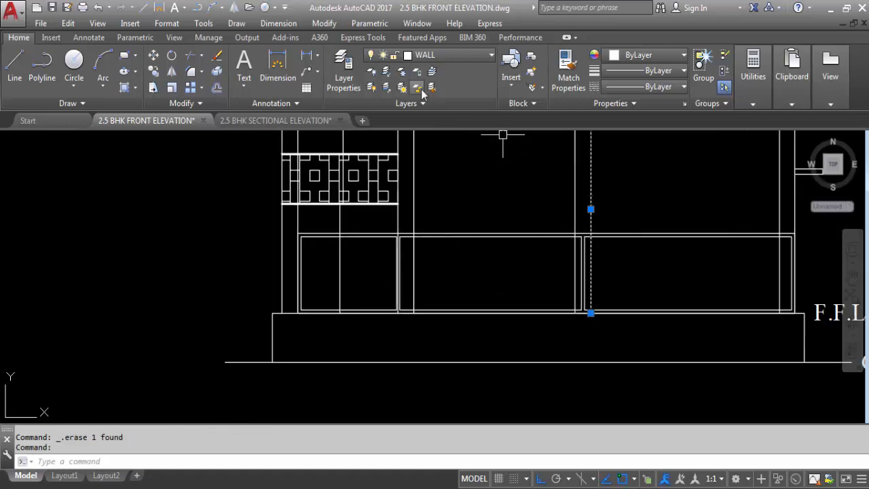
left_click(439, 58)
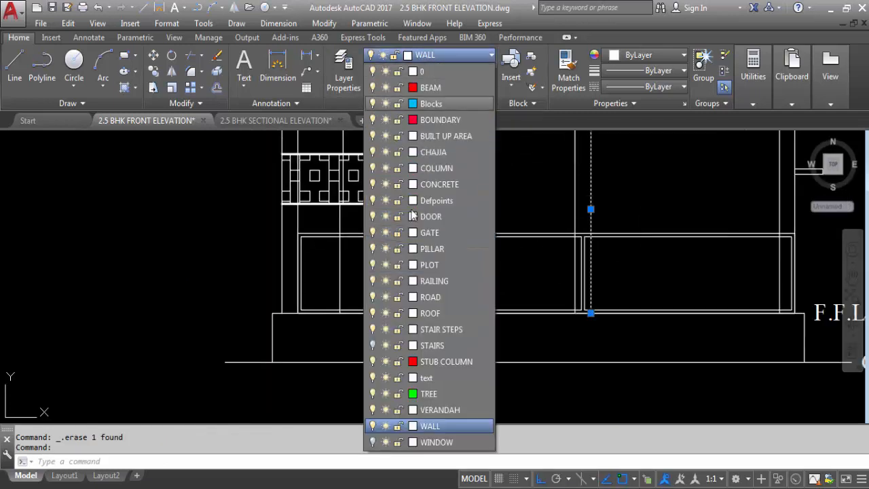
left_click(372, 425)
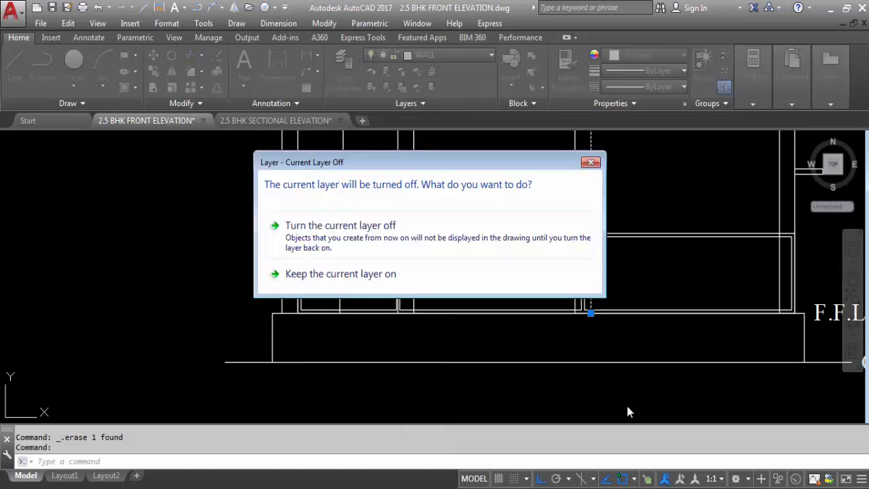
left_click(591, 164)
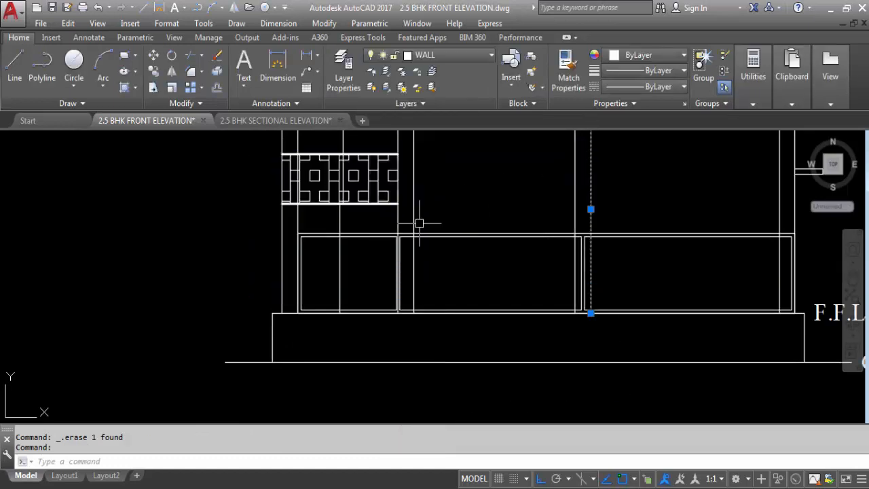
left_click(427, 57)
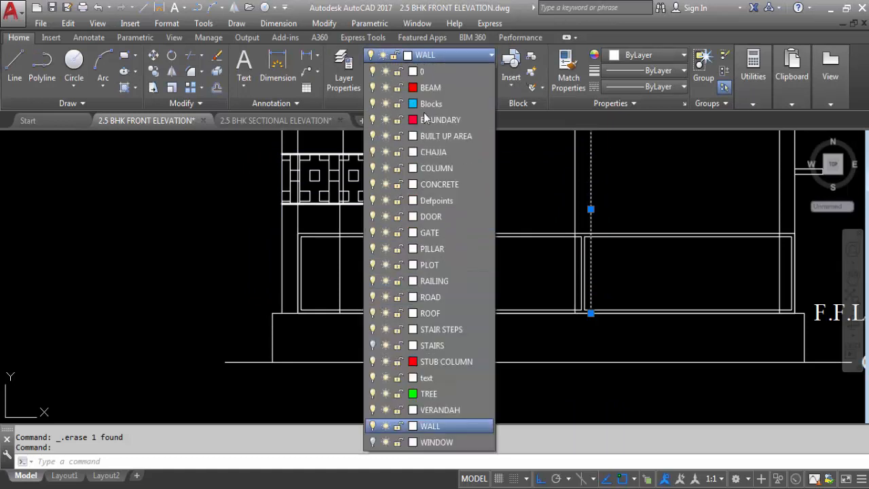
left_click(498, 272)
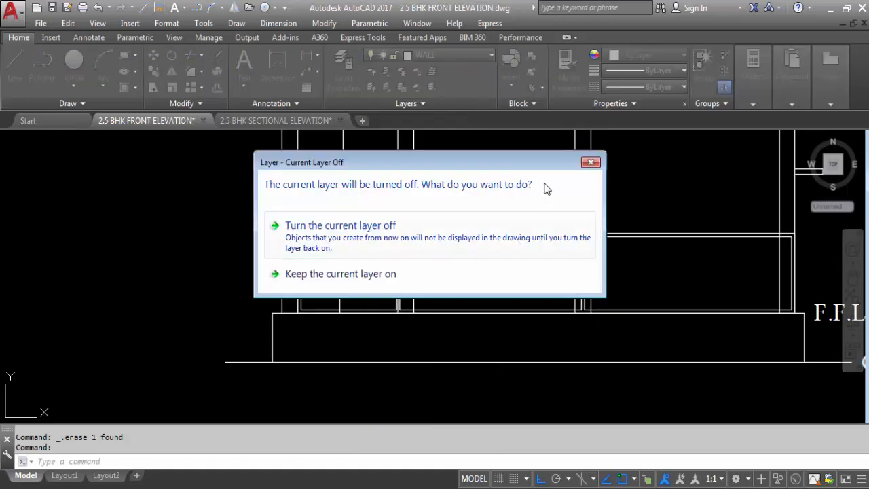
left_click(417, 243)
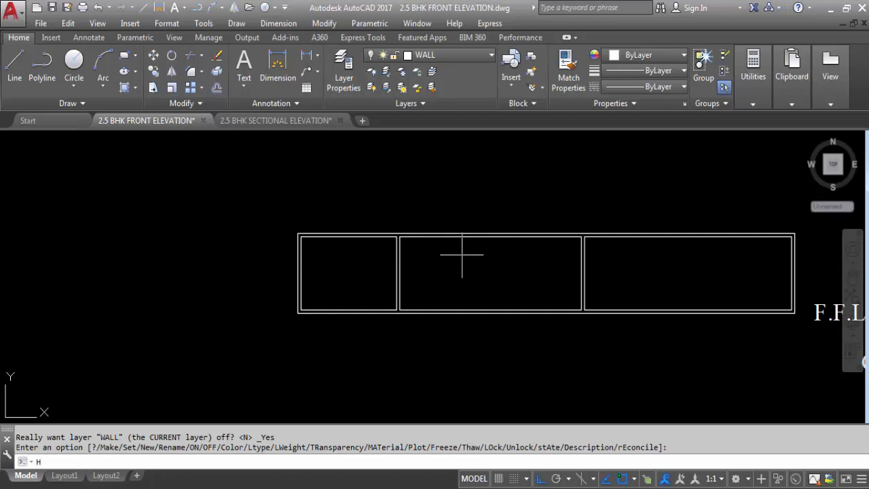
key("Return")
key("Escape")
key("Escape")
key("Escape")
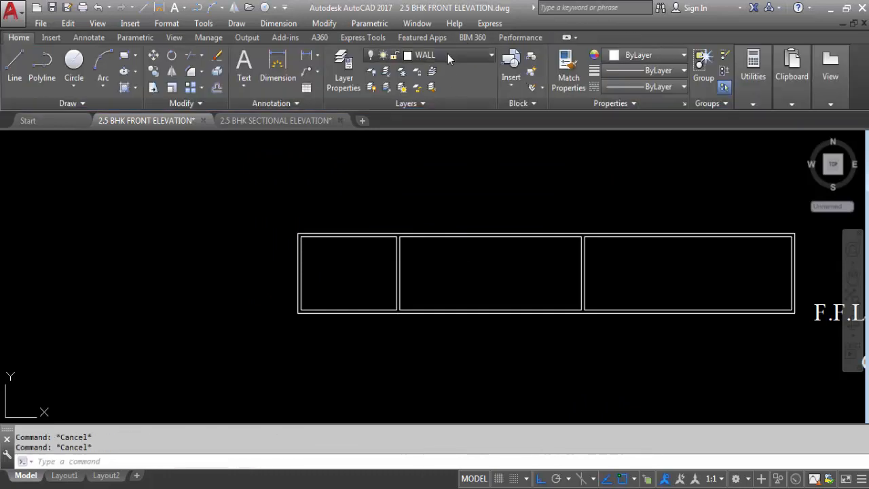
- Make GATE the current layer and fill the gate's frame and dividers with a SOLID hatch
left_click(447, 54)
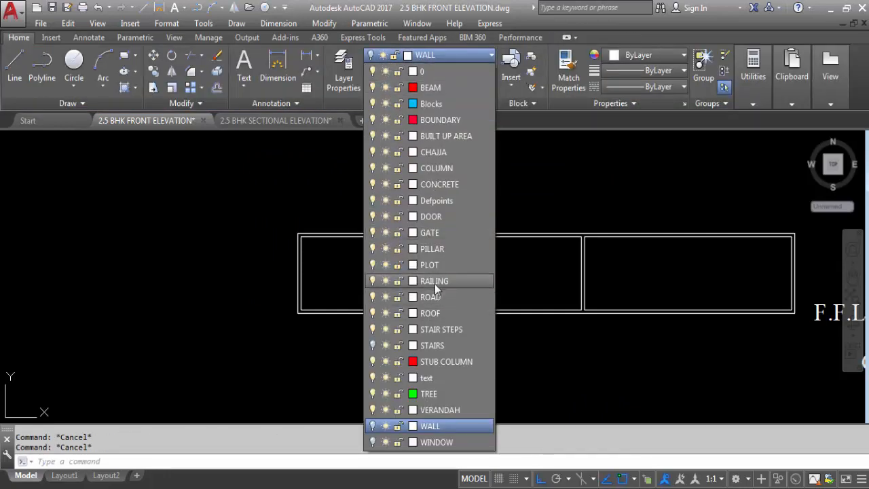
left_click(435, 232)
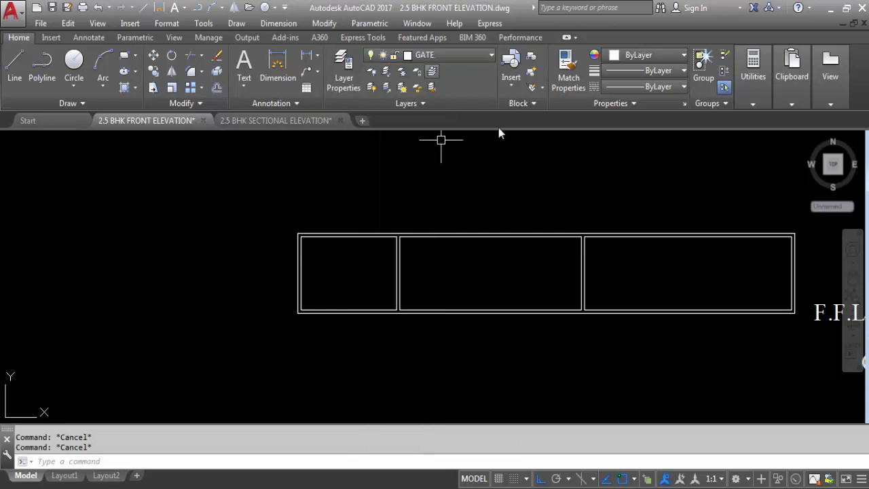
type("H")
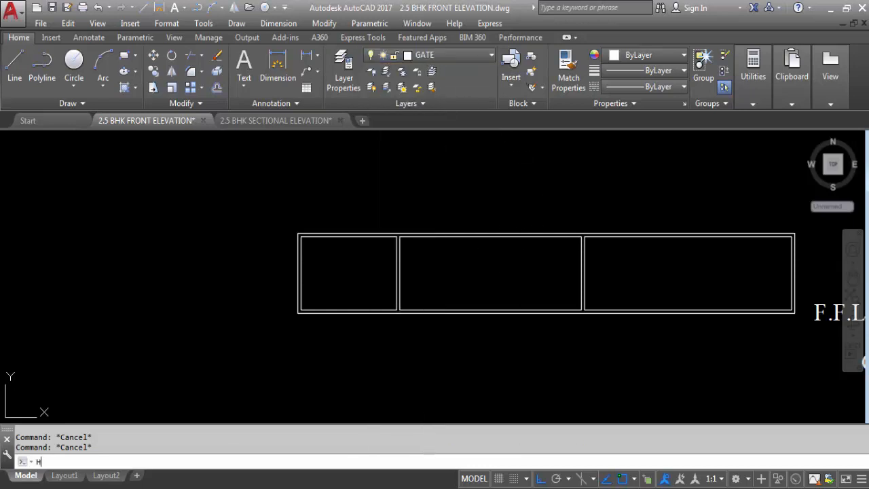
key("Return")
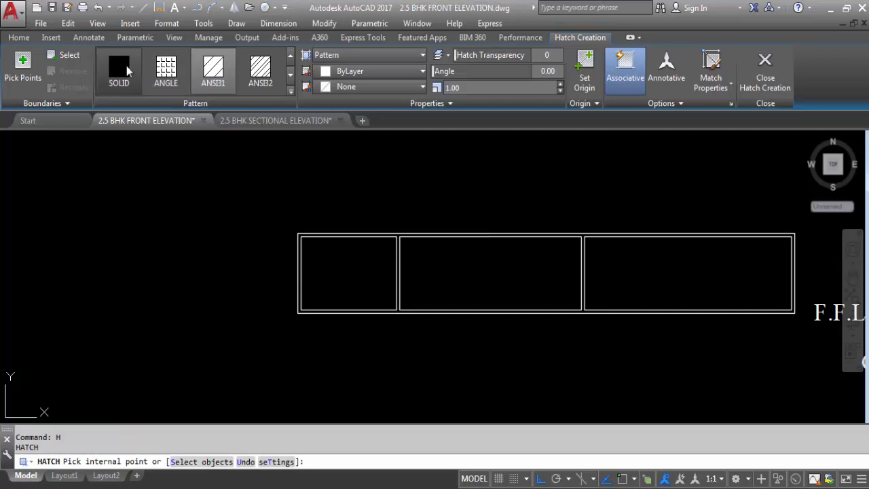
left_click(119, 68)
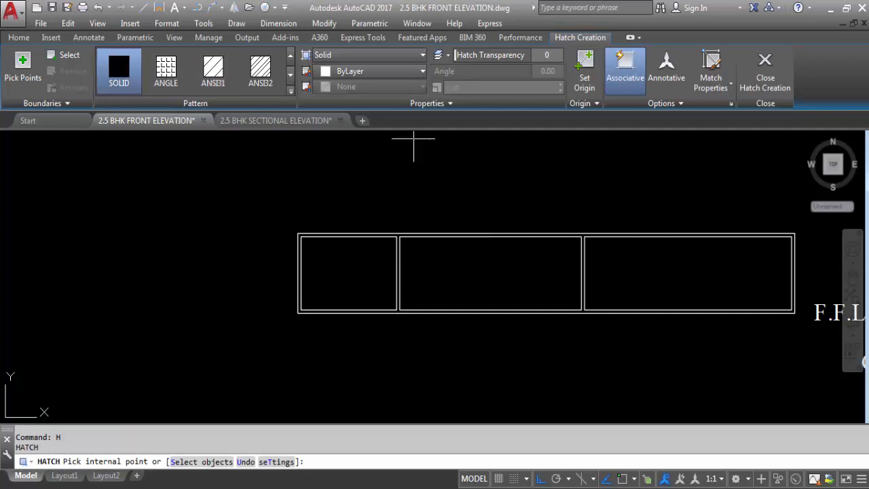
left_click(510, 235)
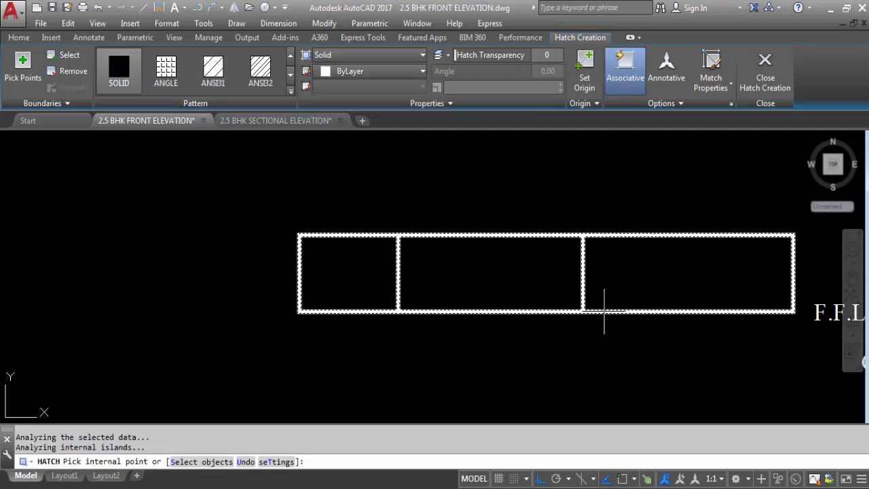
key("Return")
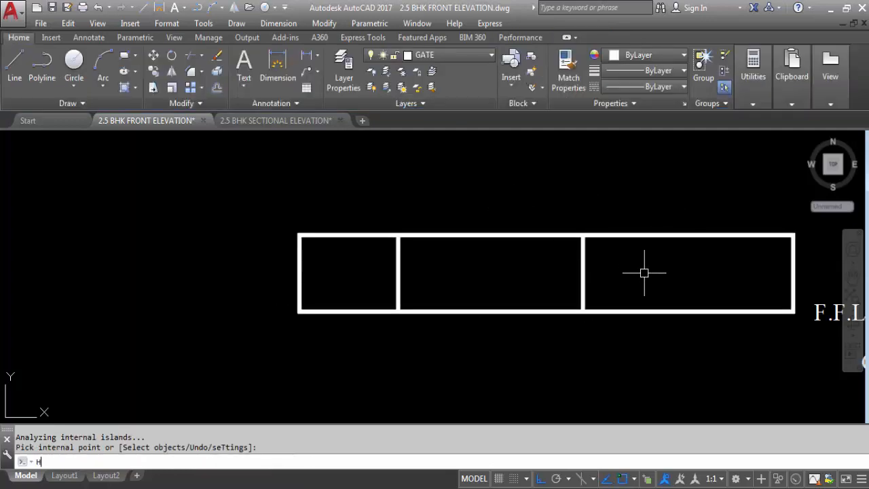
- Start a new hatch and open the hatch pattern palette from its settings
key("Return")
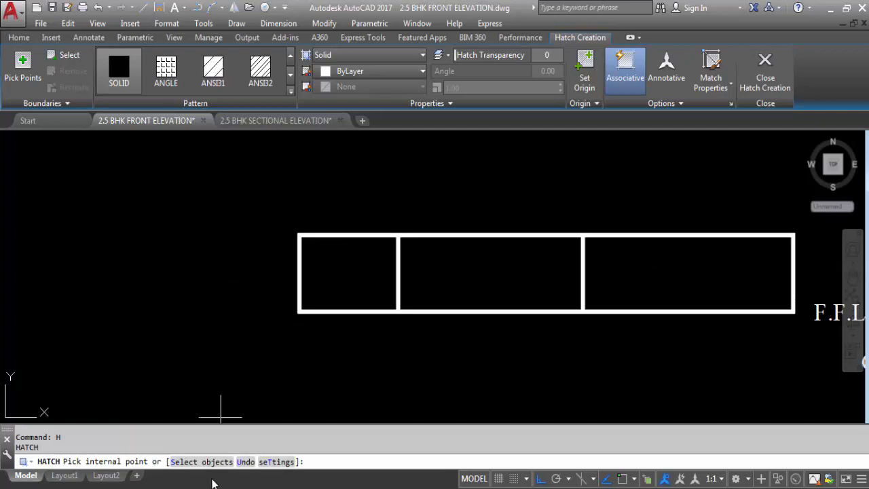
left_click(278, 462)
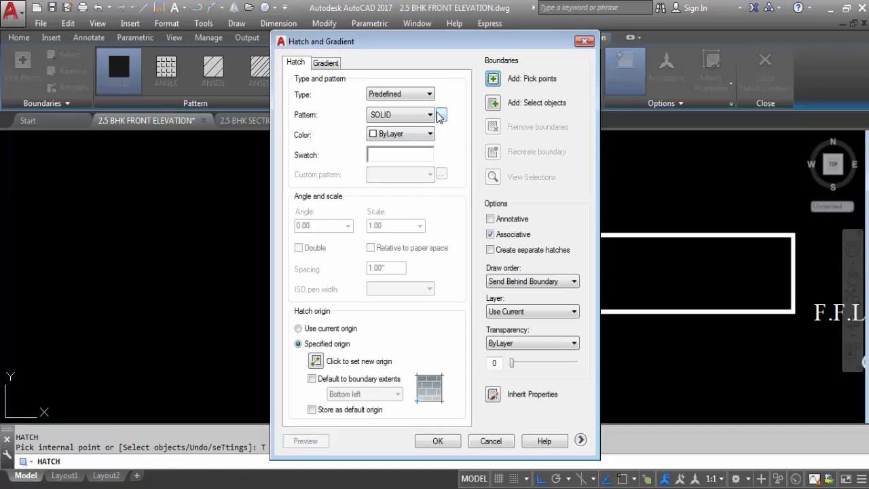
left_click(441, 116)
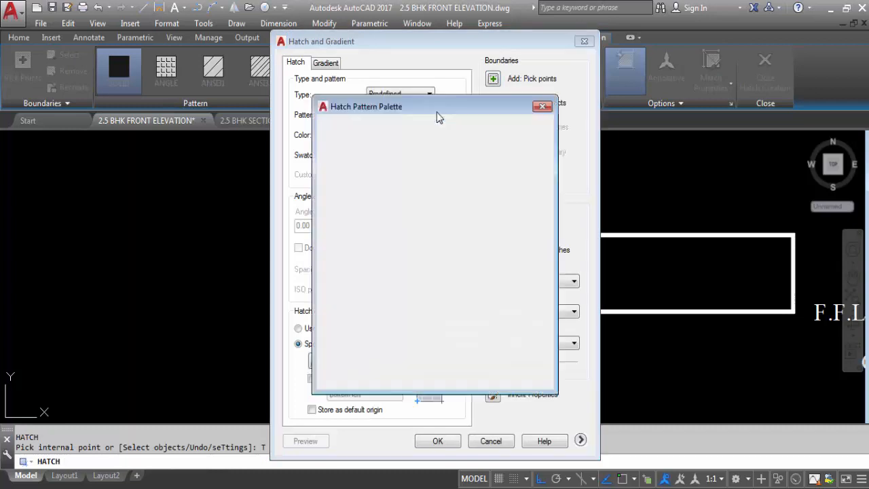
- Look through the Other Predefined hatch patterns for one that suits the gate panels
left_click(452, 163)
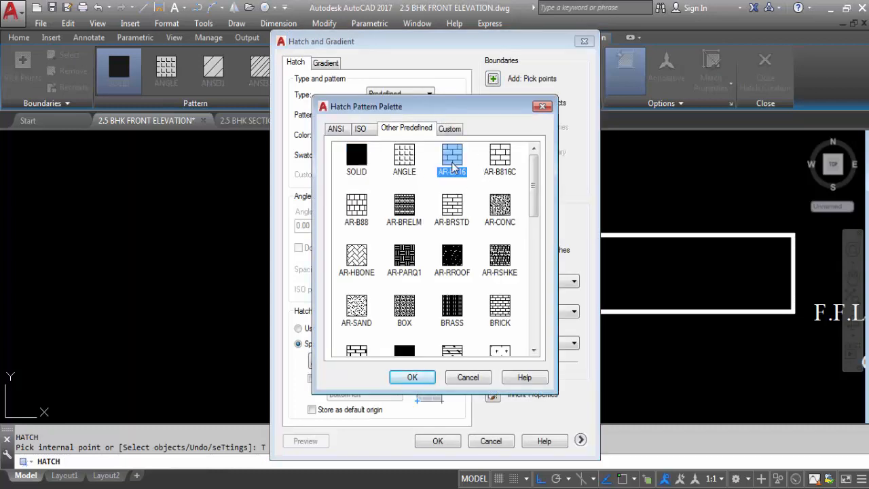
key("Right")
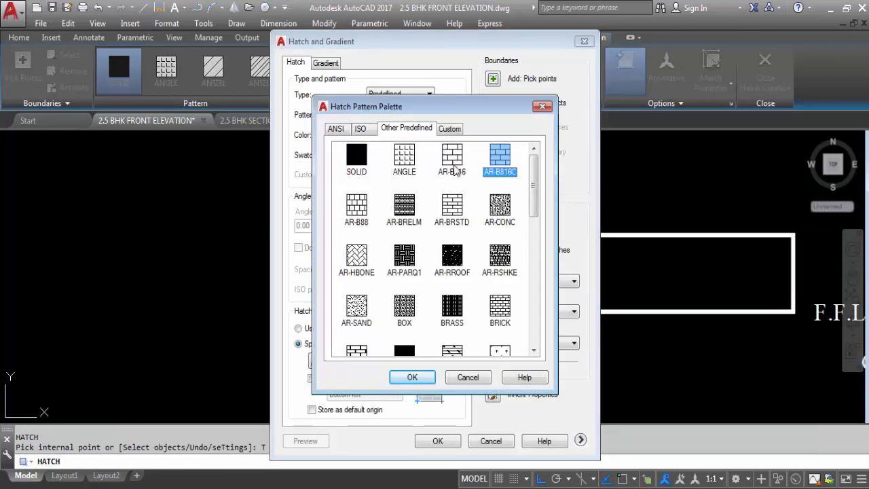
key("Right")
key("Right")
key("Right")
key("Right")
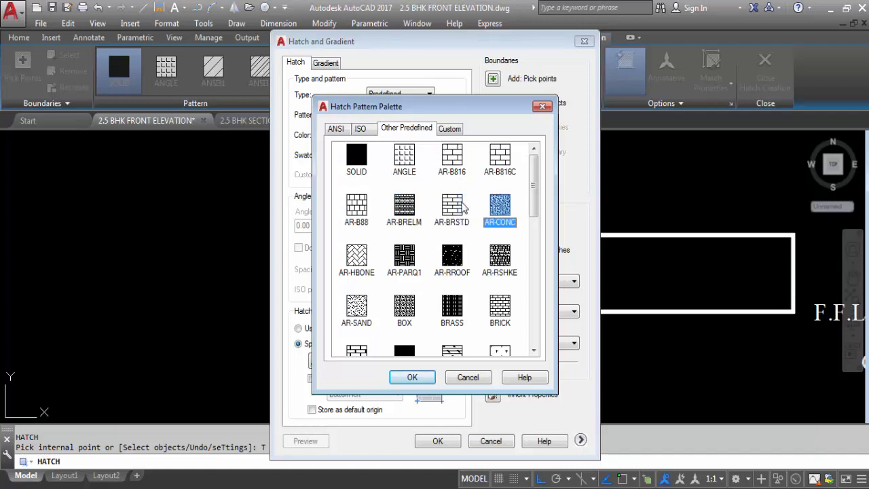
key("Right")
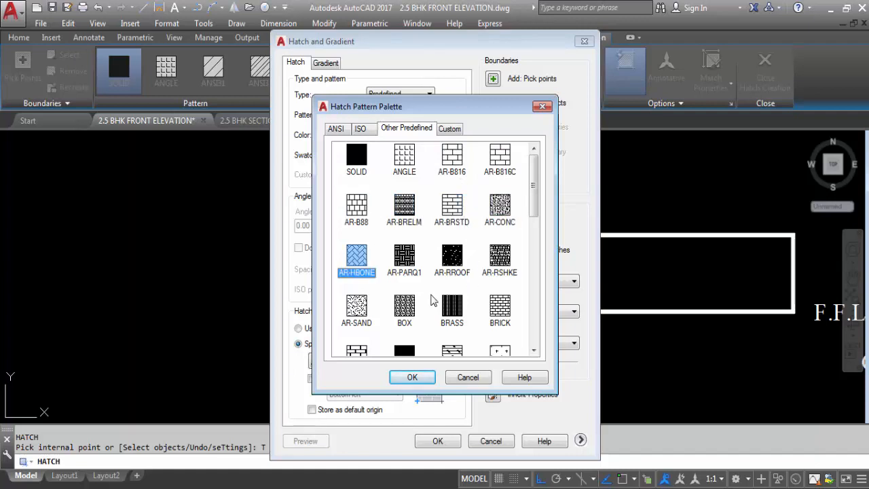
scroll(432, 301, "down", 3)
key("Right")
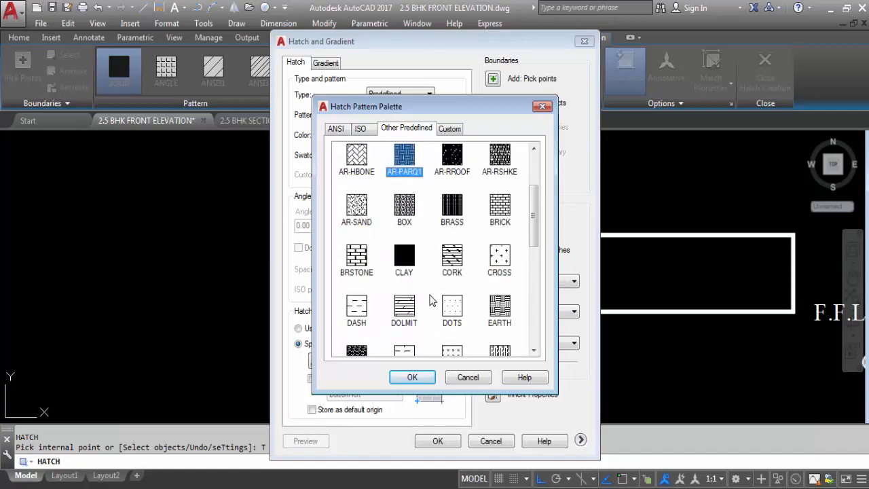
key("Right")
key("Right")
key("Right")
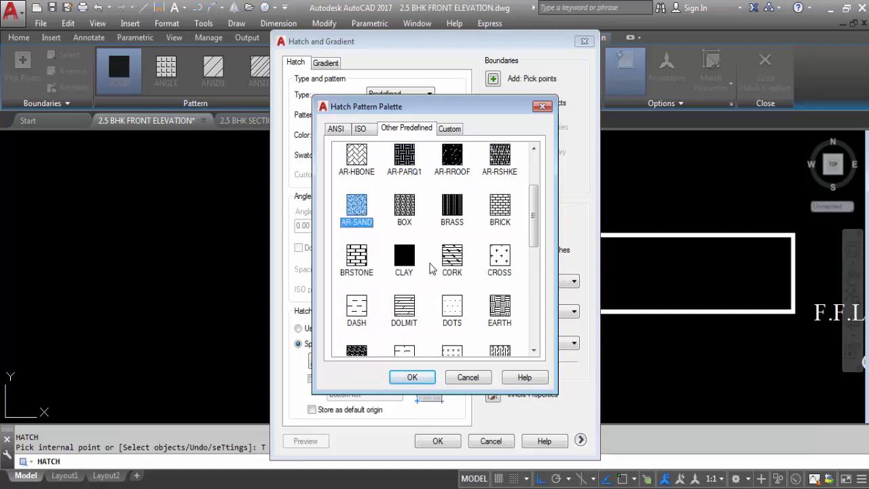
scroll(432, 269, "down", 1)
scroll(429, 269, "down", 2)
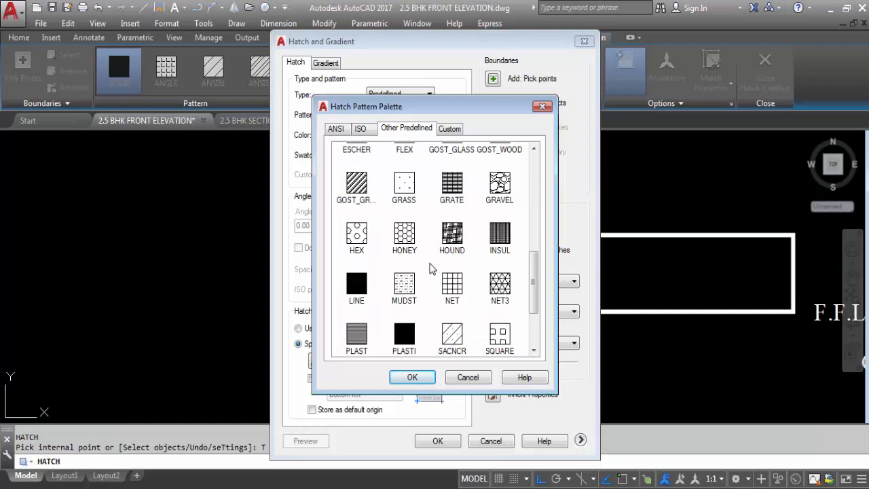
scroll(432, 269, "down", 2)
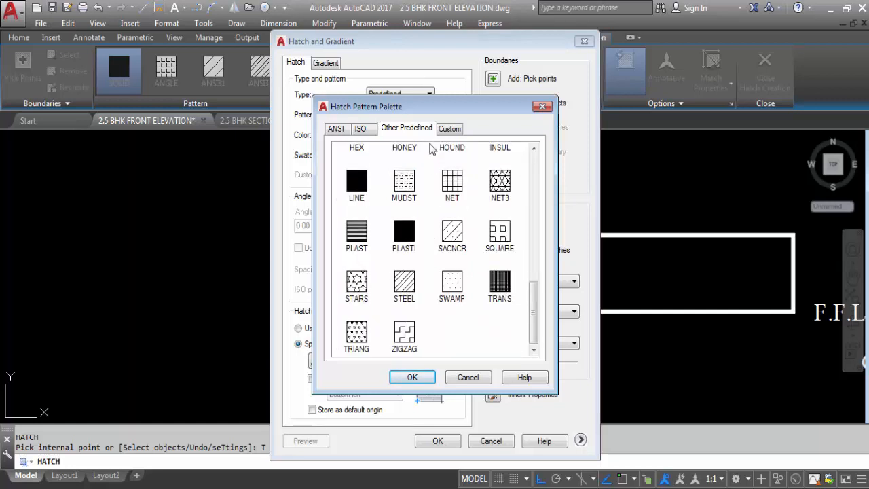
- Choose the ANSI37 pattern for the gate panels and set the hatch scale to 50
left_click(363, 129)
left_click(337, 130)
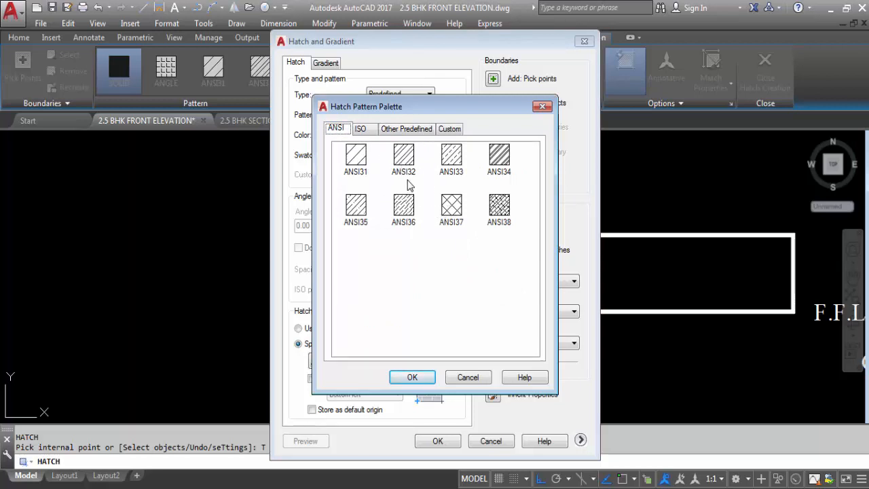
left_click(459, 210)
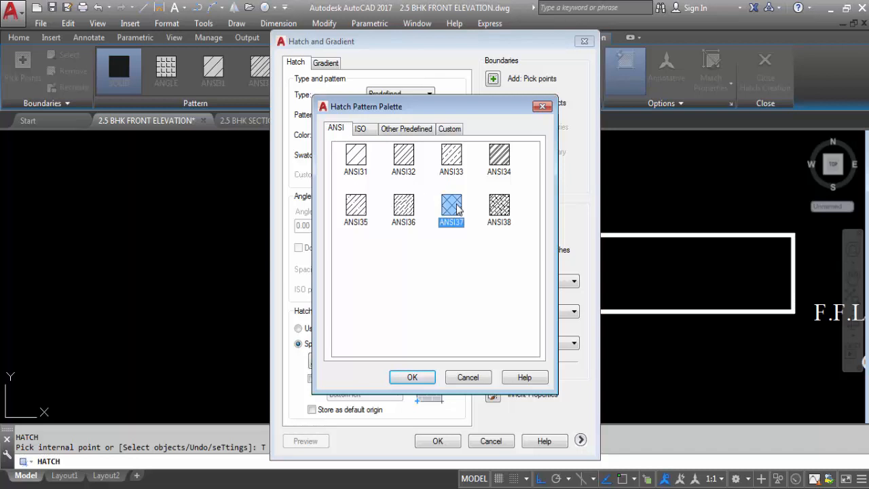
left_click(422, 377)
left_click(391, 226)
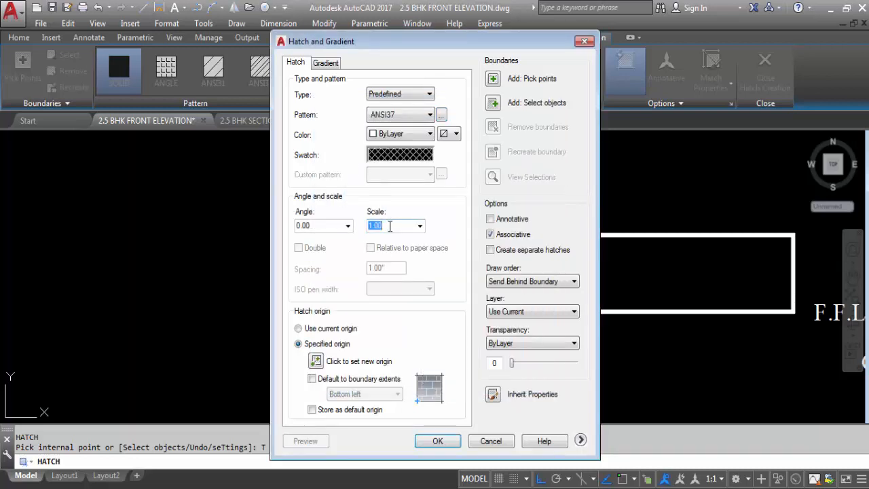
- Apply the hatch to the gate's three panels by picking a point inside each one
left_click(493, 78)
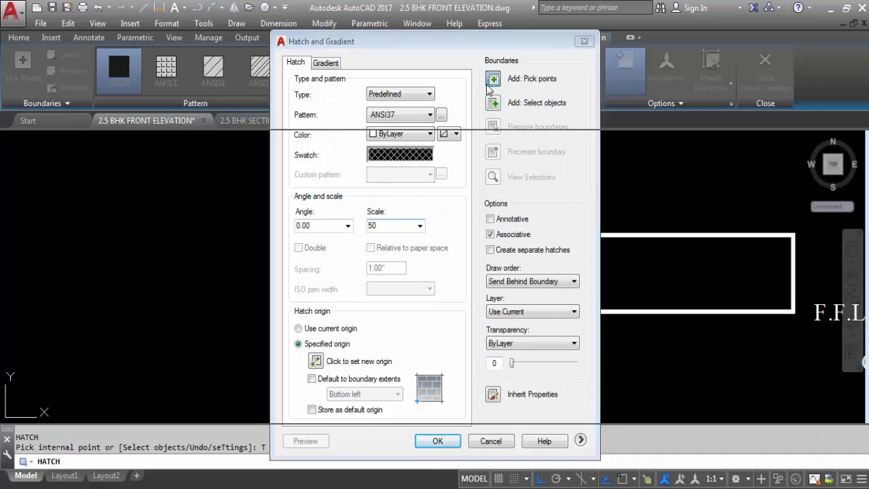
left_click(644, 269)
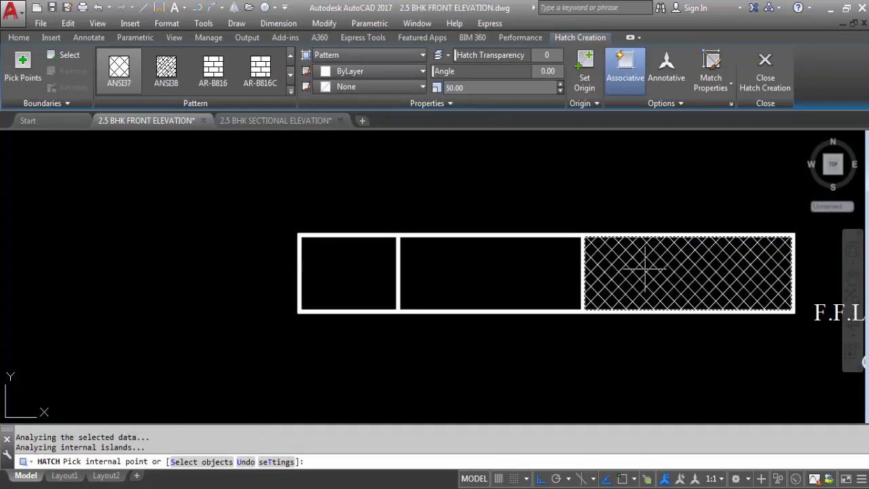
left_click(493, 270)
left_click(375, 264)
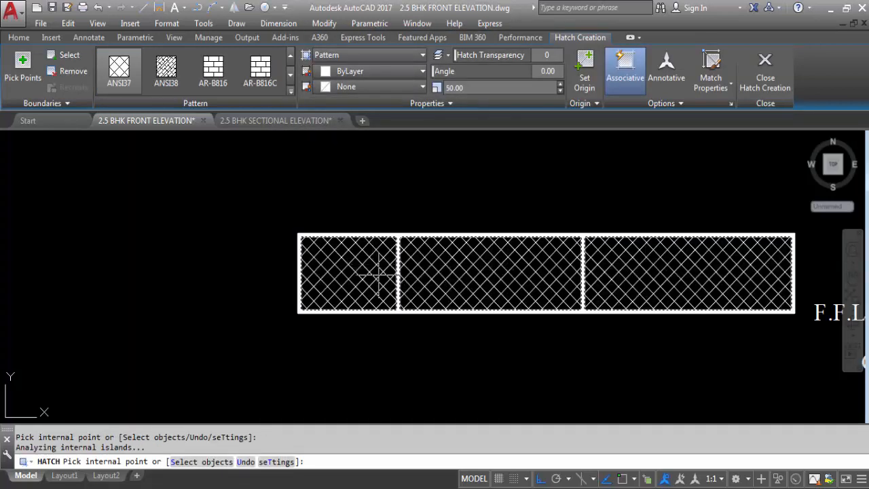
key("Return")
- Turn the hidden WINDOW, WALL and STAIRS layers back on
scroll(281, 261, "down", 3)
scroll(360, 263, "up", 2)
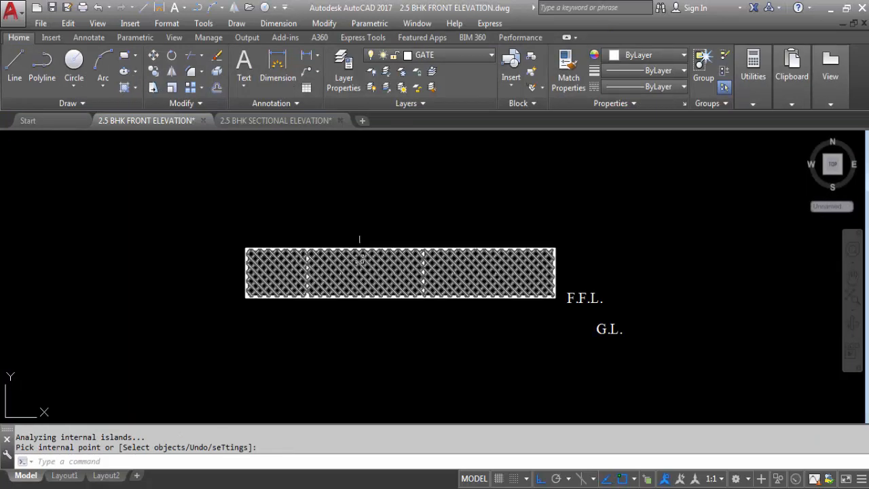
left_click(452, 56)
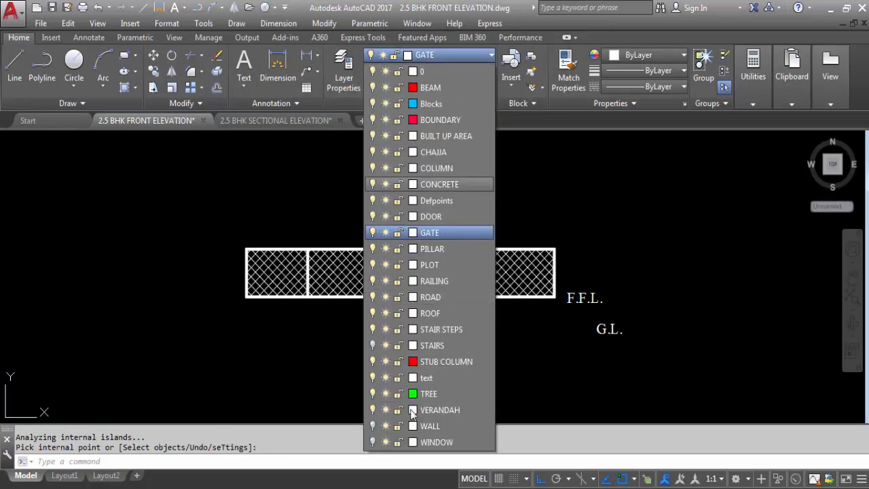
left_click(372, 427)
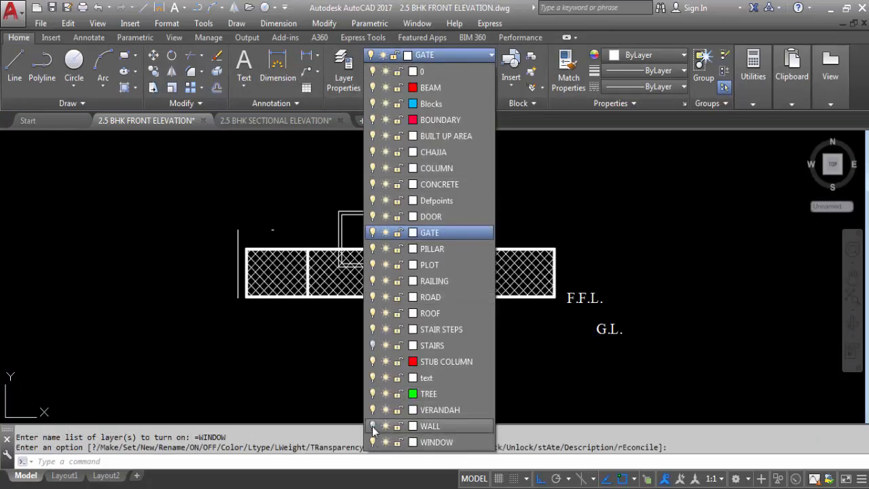
left_click(372, 422)
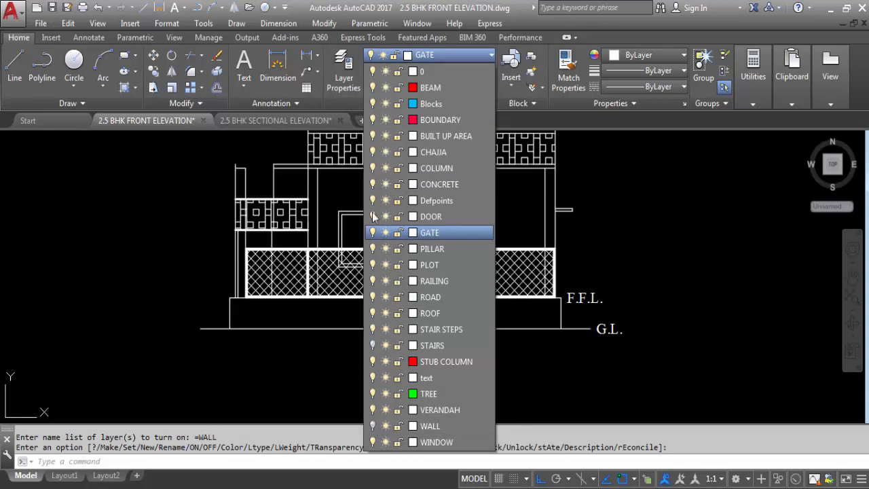
left_click(373, 347)
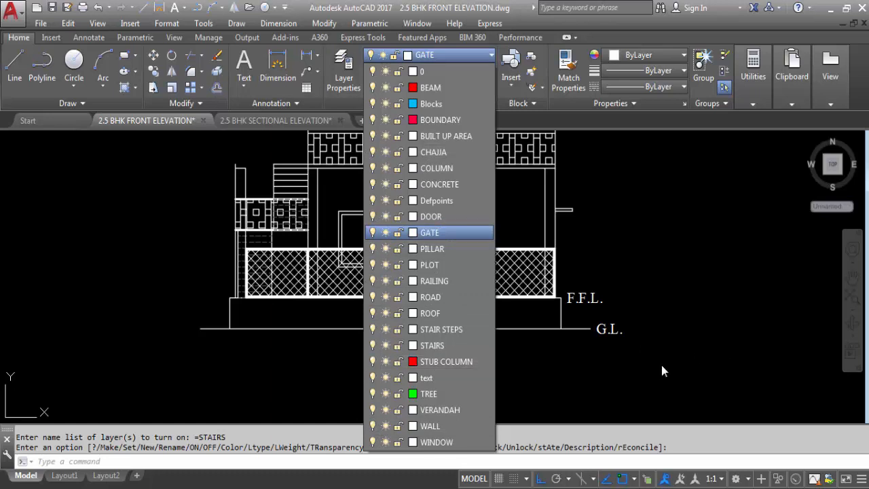
left_click(695, 323)
- Check the hatched gate against the rest of the front elevation and save the drawing
scroll(366, 251, "down", 3)
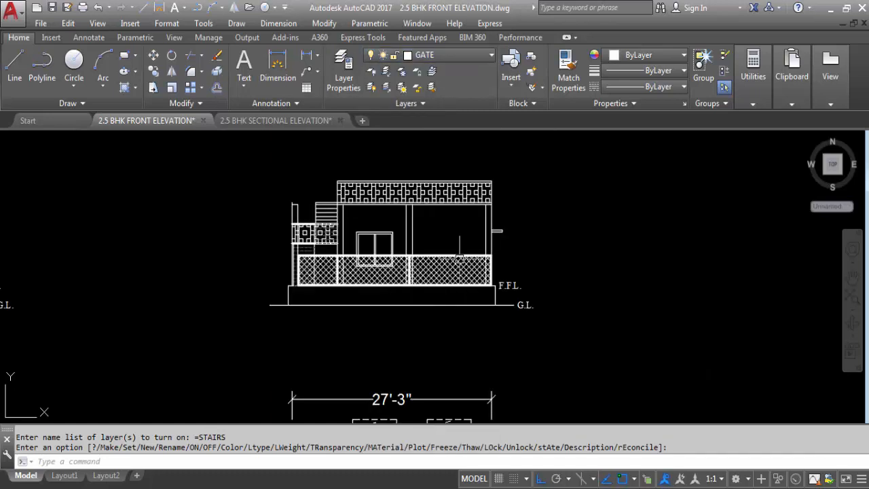
scroll(343, 228, "up", 3)
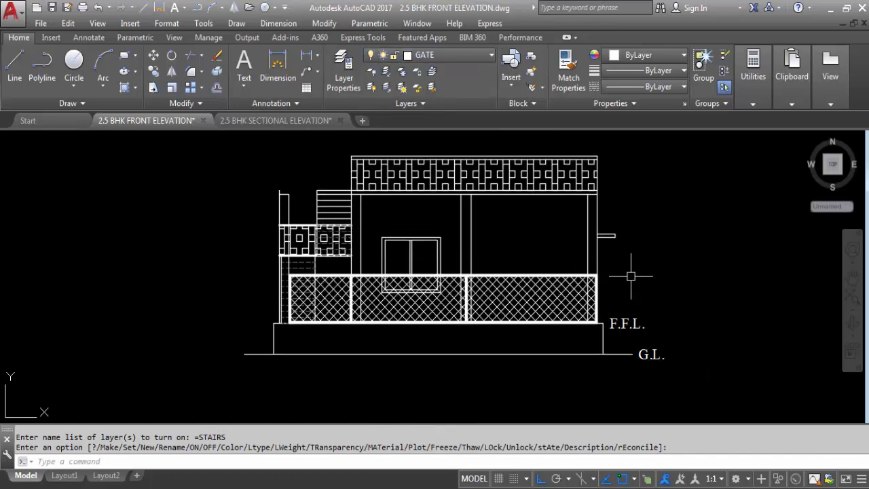
scroll(313, 178, "down", 3)
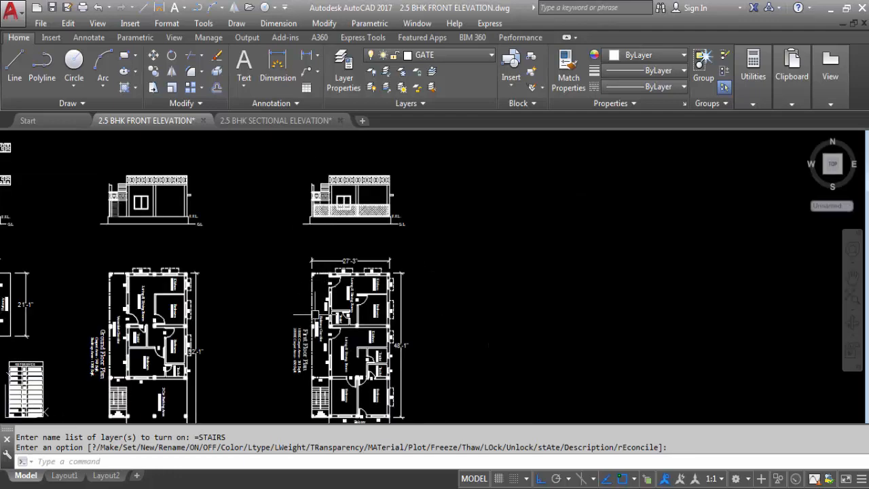
scroll(319, 204, "up", 6)
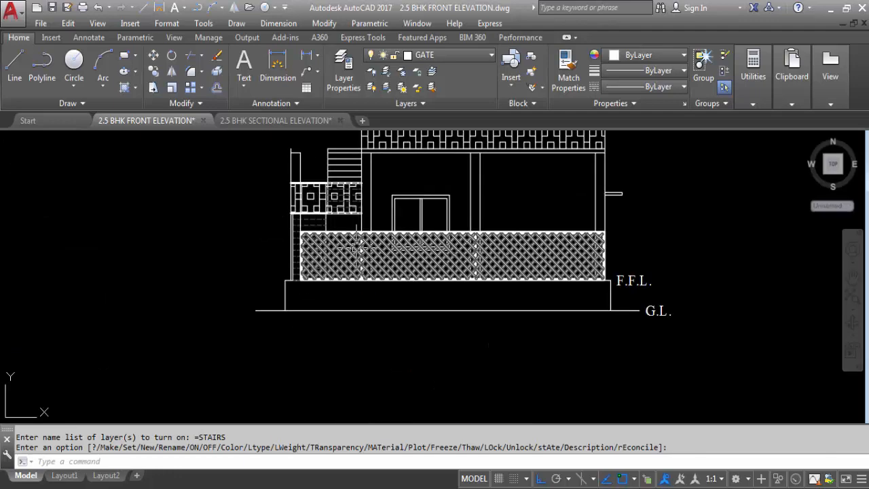
scroll(534, 252, "up", 5)
scroll(502, 272, "down", 10)
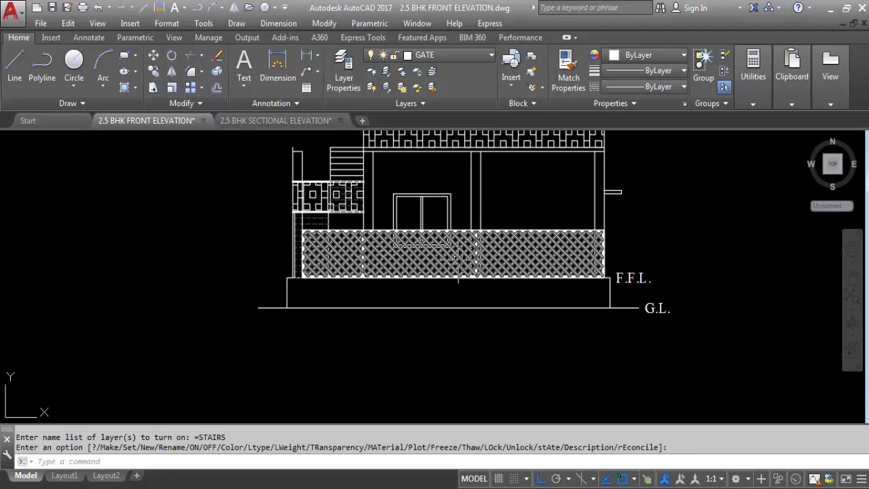
scroll(491, 241, "up", 2)
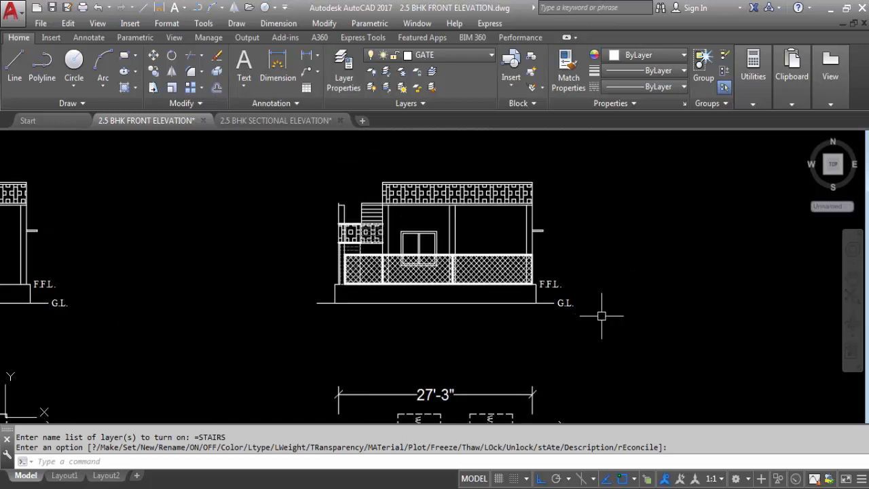
key("Return")
key("ctrl+s")
- Copy the gate's frame, dividers and hatches from the first-floor elevation onto the ground-floor elevation, using the plinth's upper-left corner as base and target point
left_click(489, 236)
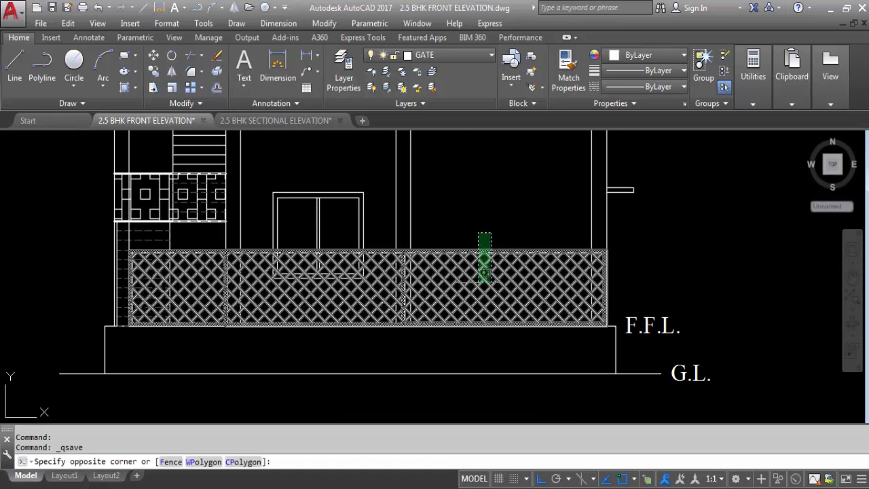
left_click(446, 276)
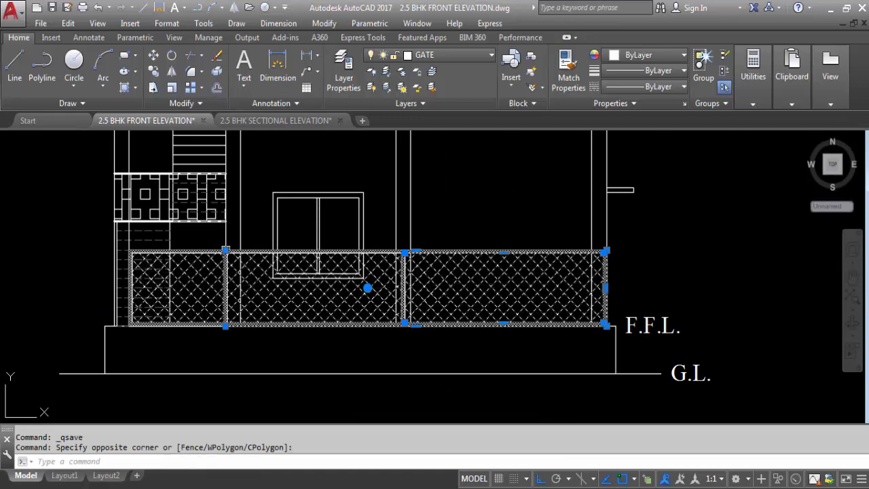
scroll(213, 236, "up", 4)
left_click(188, 237)
scroll(232, 266, "down", 6)
left_click(247, 334)
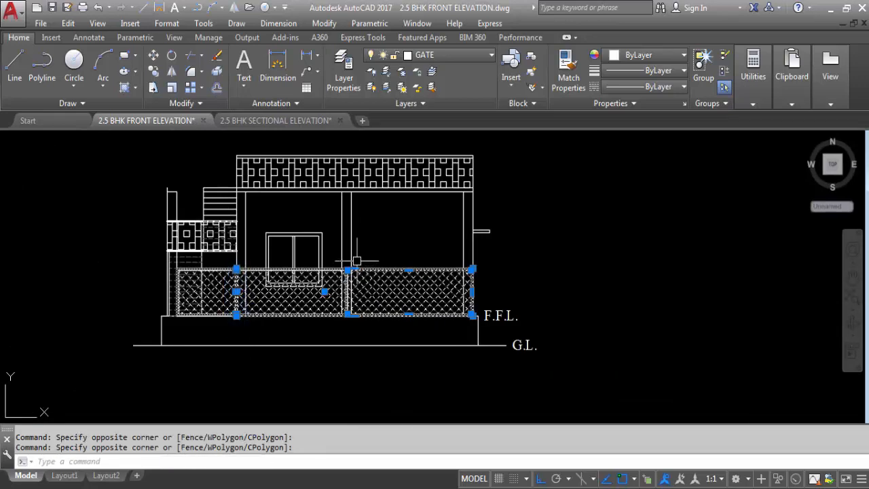
scroll(357, 260, "up", 4)
left_click(320, 248)
scroll(320, 249, "down", 4)
left_click(348, 360)
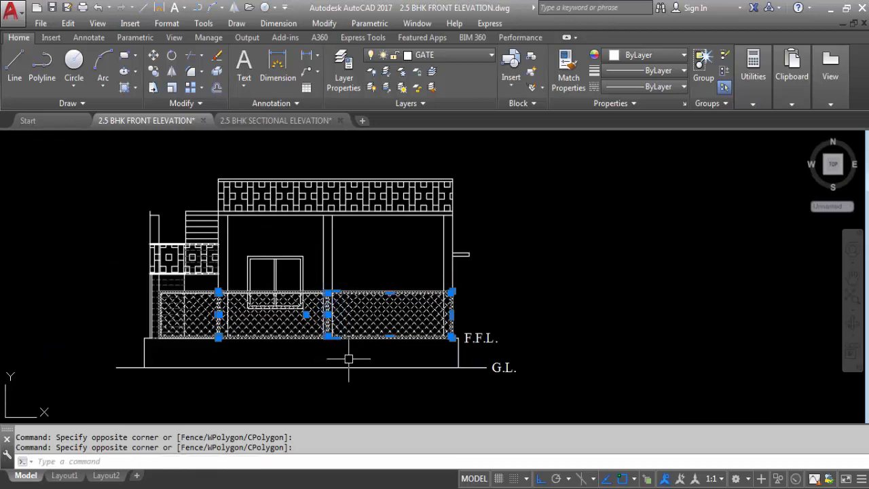
scroll(210, 292, "up", 4)
scroll(336, 284, "down", 3)
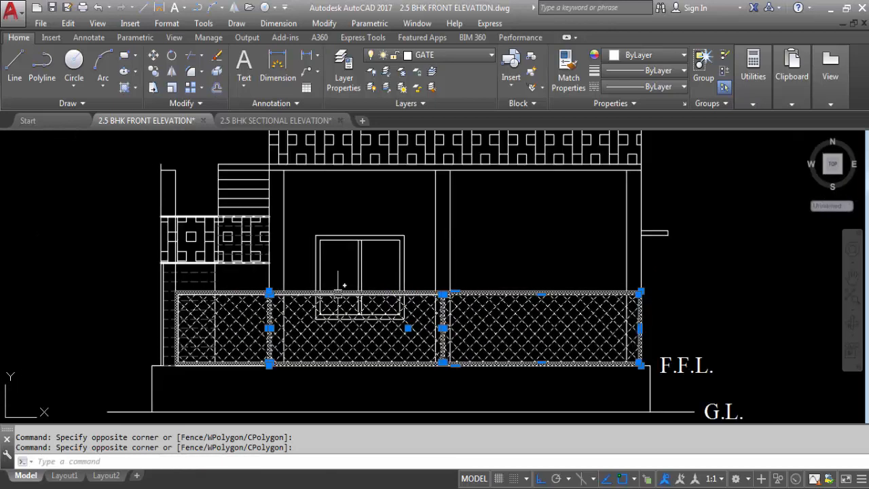
key("Return")
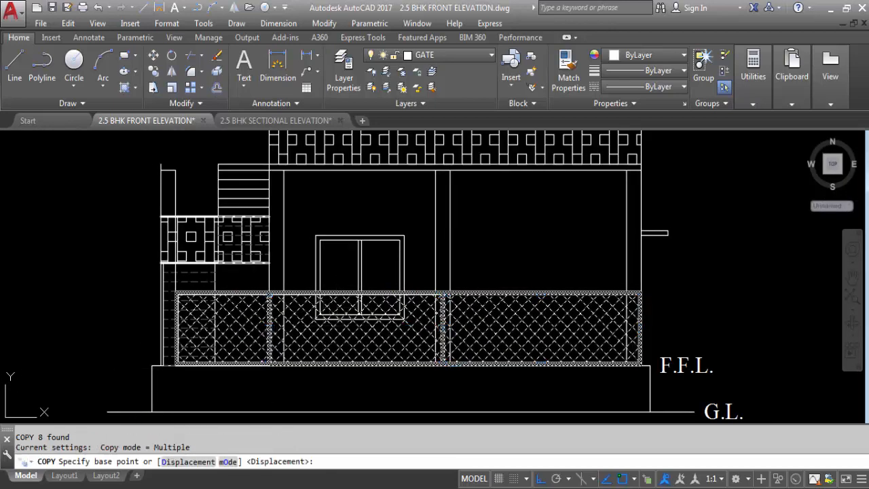
scroll(146, 367, "up", 2)
left_click(156, 364)
scroll(156, 365, "down", 6)
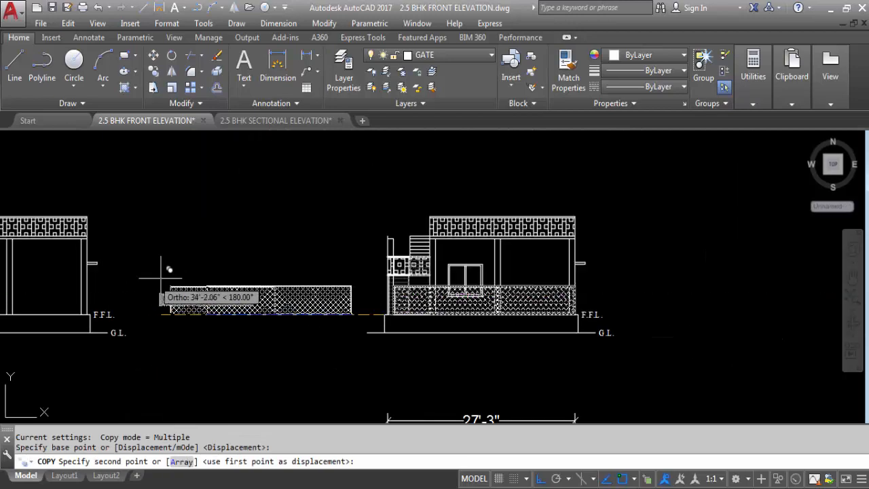
scroll(158, 299, "up", 3)
scroll(158, 298, "up", 4)
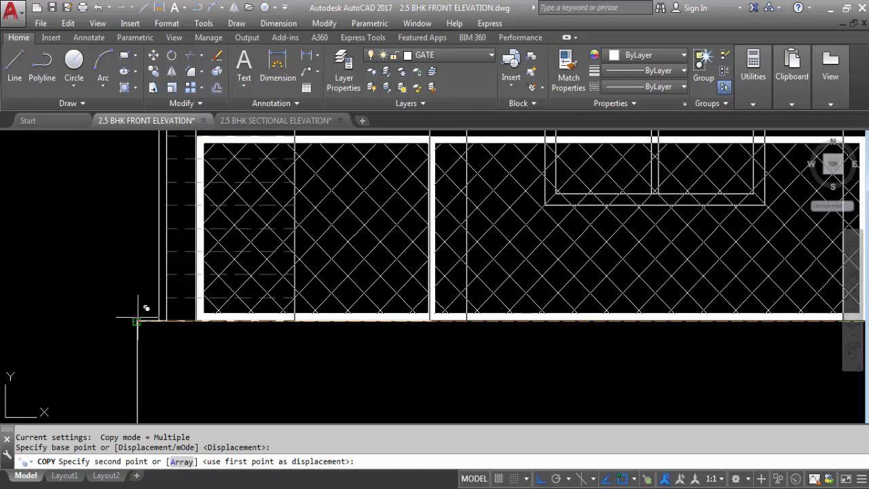
left_click(136, 321)
scroll(68, 330, "down", 5)
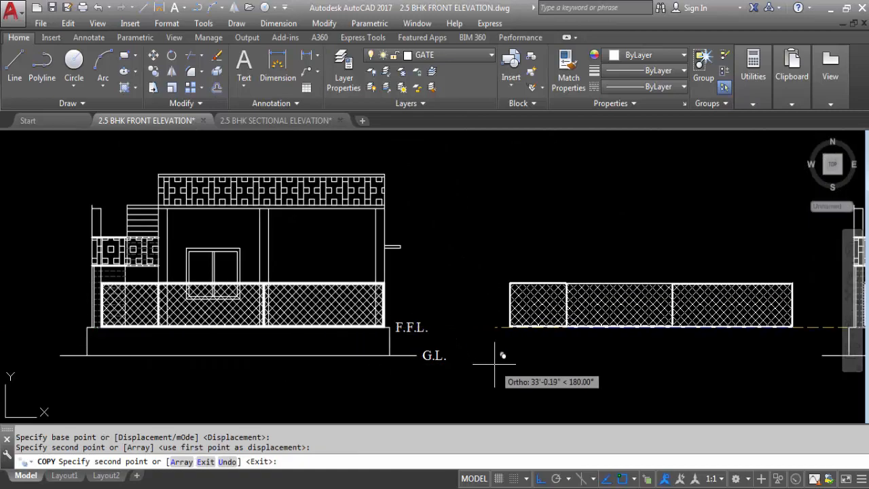
key("Escape")
scroll(332, 325, "down", 5)
scroll(332, 325, "up", 1)
scroll(332, 325, "up", 4)
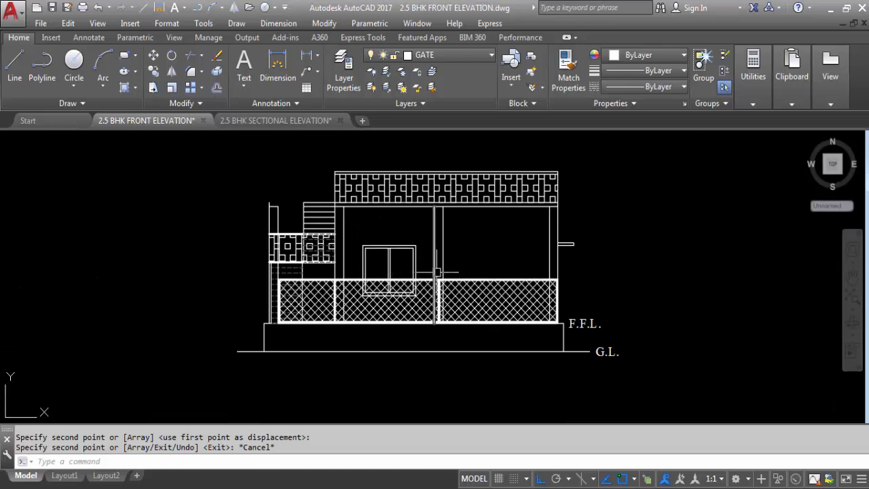
- Save the drawing and check the two elevations against the ground-floor and first-floor plans below them
key("ctrl+s")
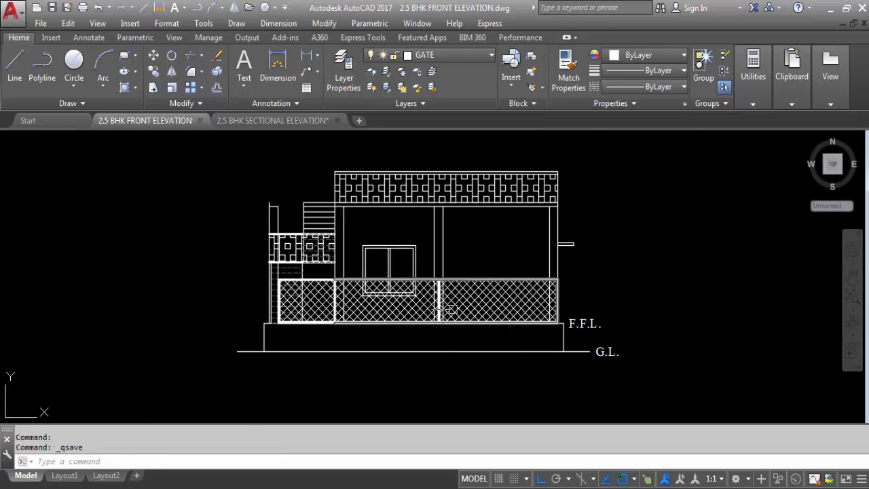
scroll(489, 325, "down", 5)
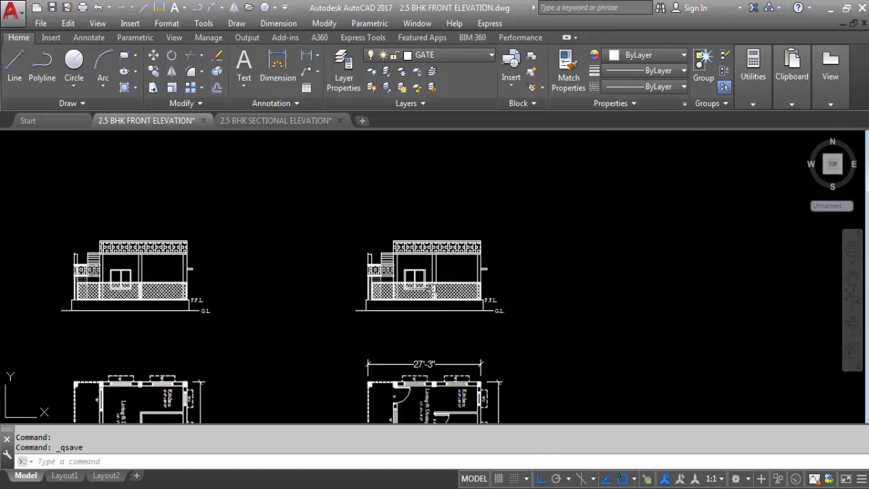
scroll(450, 396, "up", 4)
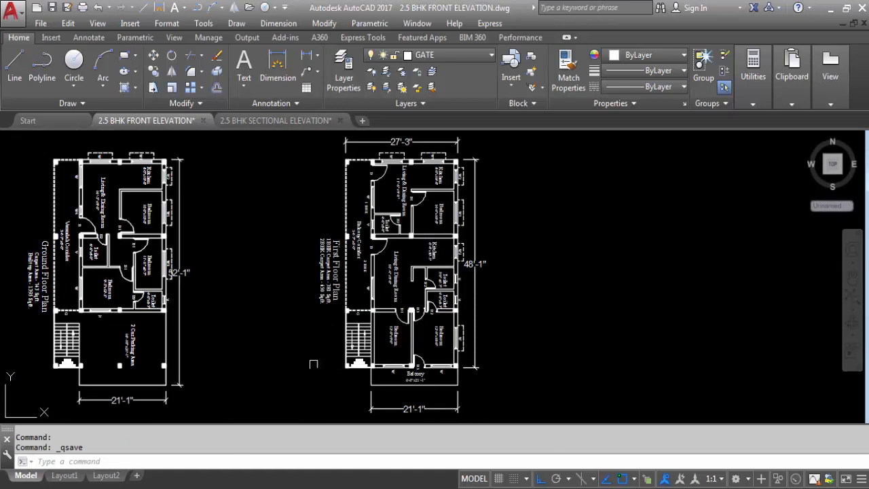
scroll(402, 392, "down", 4)
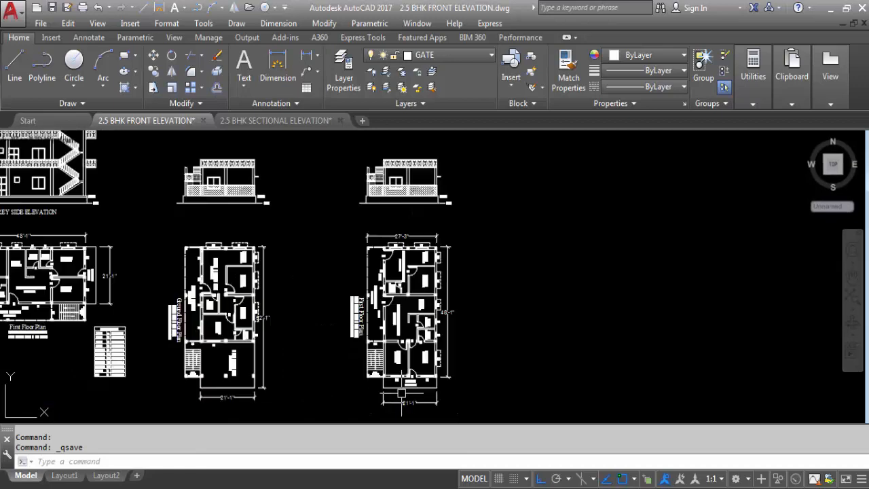
- Copy everything above the plinth on the first-floor elevation up one storey, from the gate's lower-right corner to the top parapet's lower-right corner
scroll(112, 265, "up", 6)
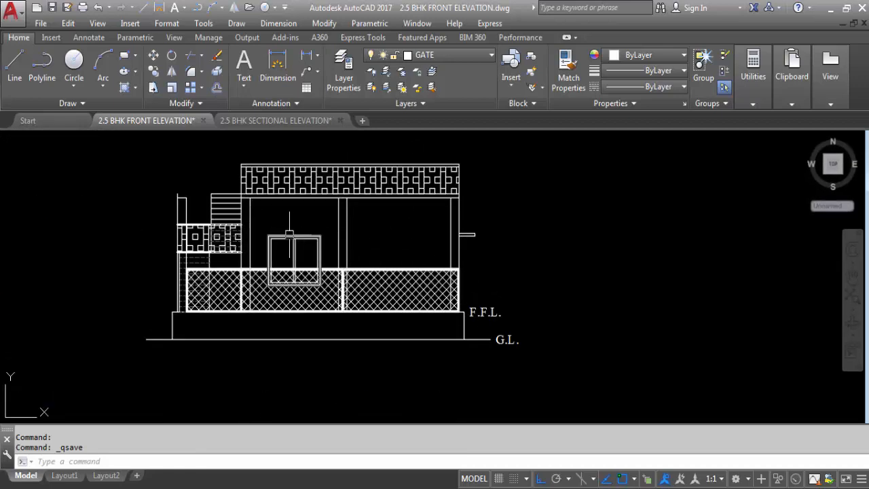
left_click(480, 299)
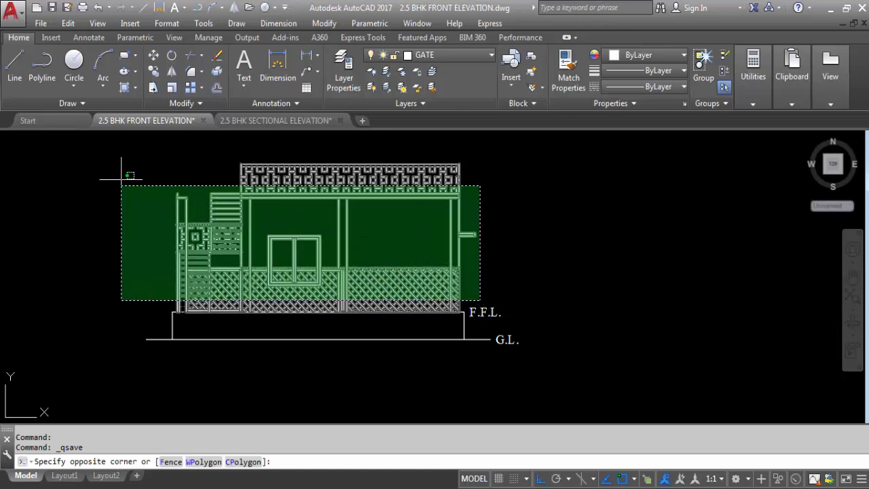
left_click(133, 148)
left_click(139, 171)
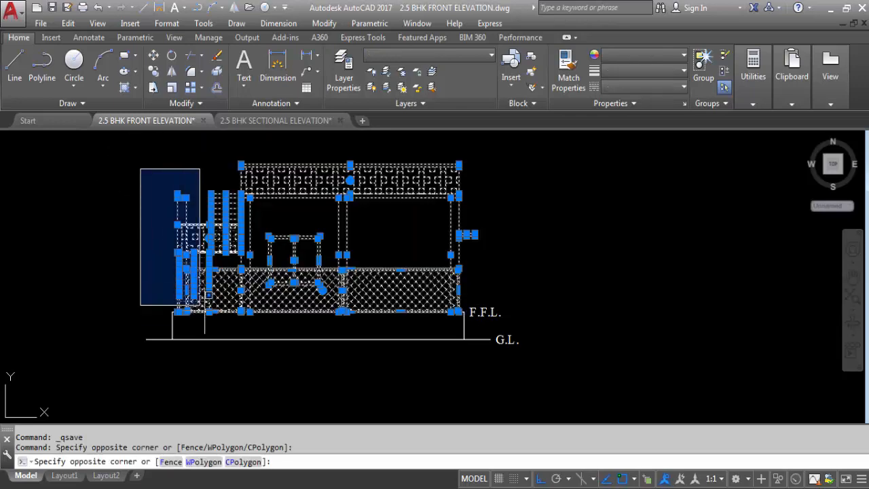
left_click(228, 347)
scroll(198, 304, "up", 6)
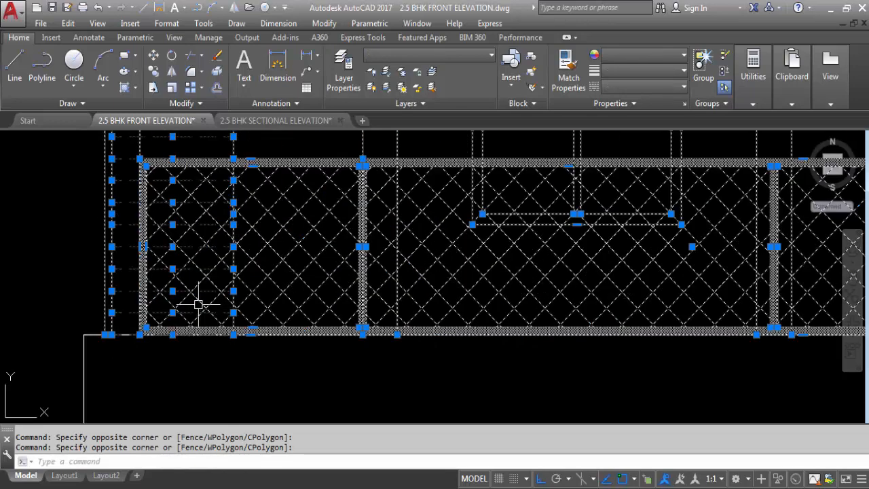
scroll(192, 361, "down", 5)
left_click(152, 195)
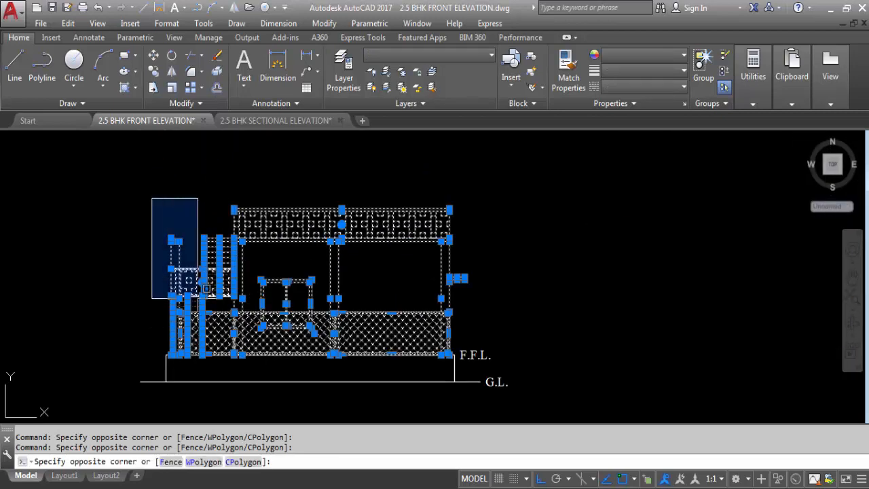
scroll(248, 368, "up", 2)
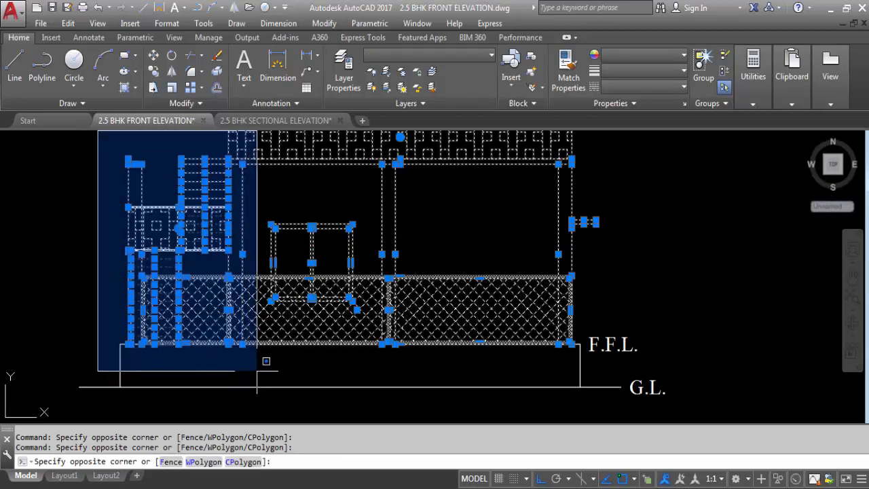
left_click(267, 360)
scroll(216, 338, "down", 2)
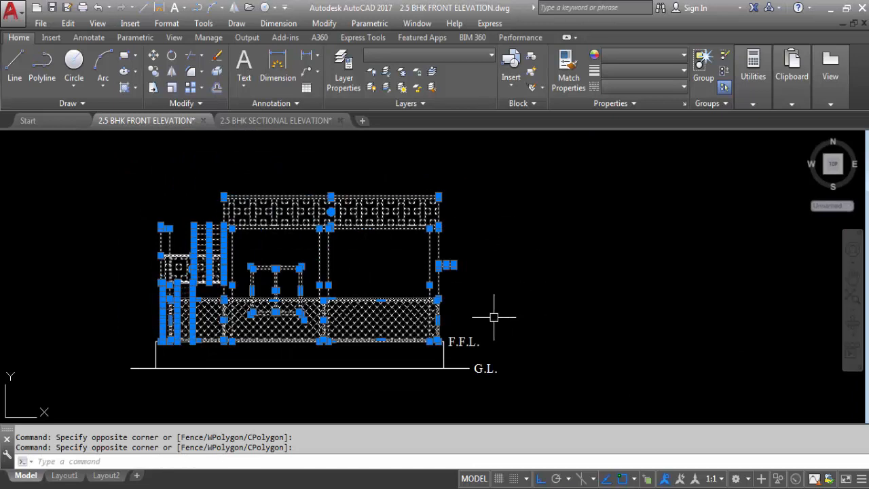
key("Return")
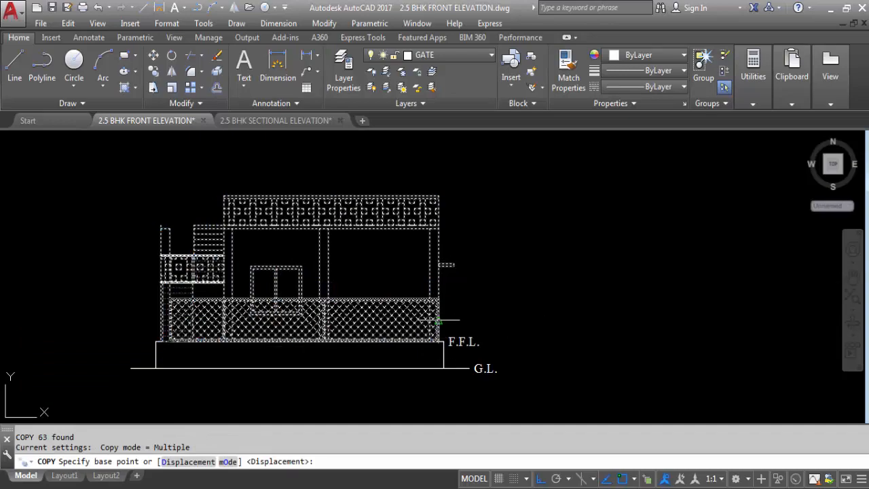
scroll(429, 330, "up", 8)
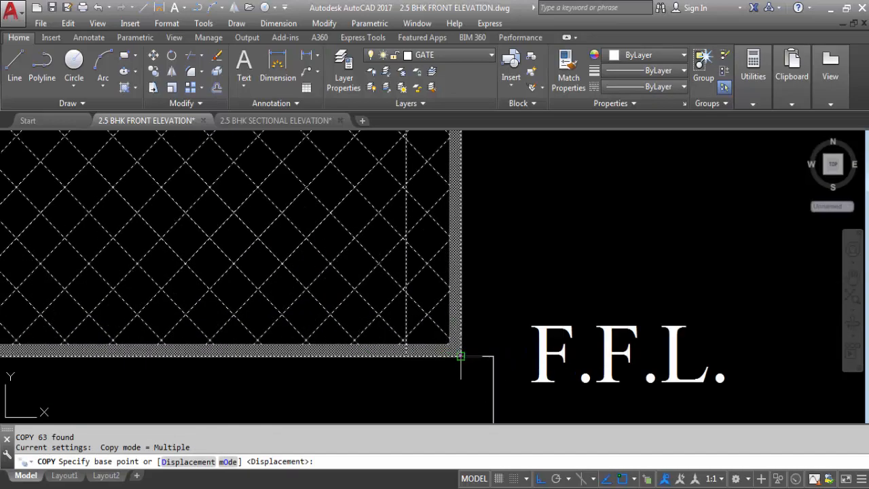
left_click(460, 356)
scroll(466, 353, "down", 5)
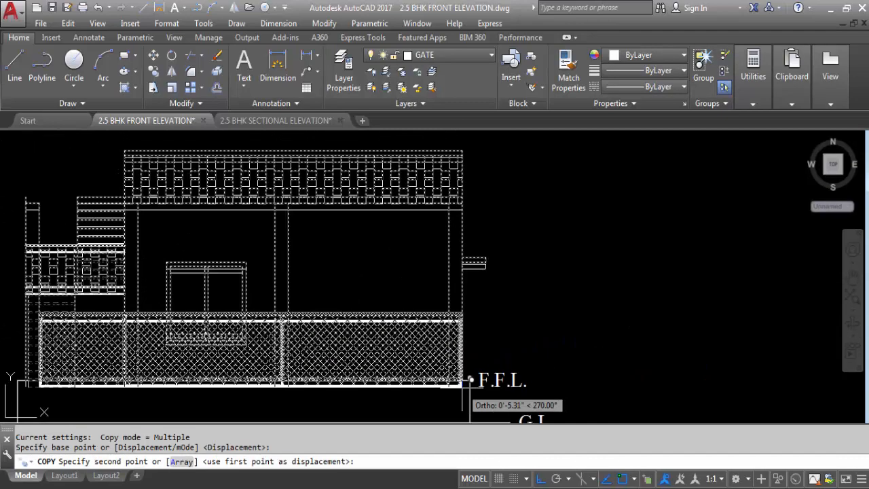
scroll(475, 188, "up", 4)
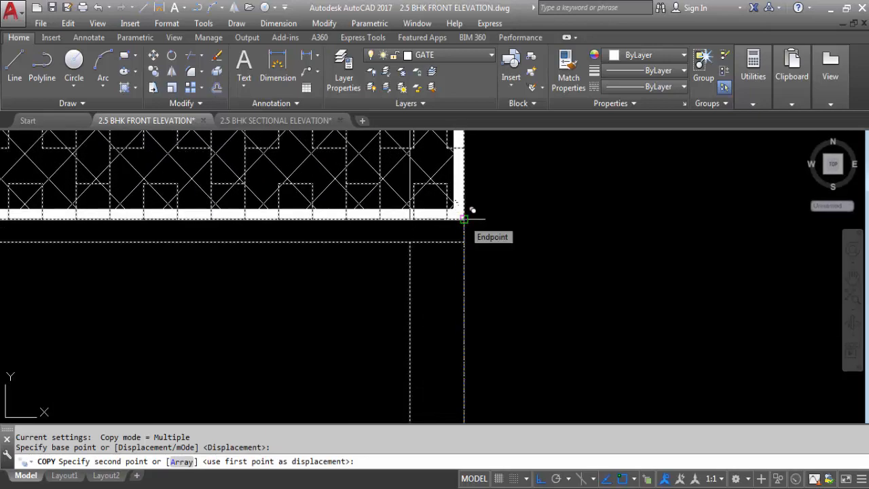
left_click(464, 219)
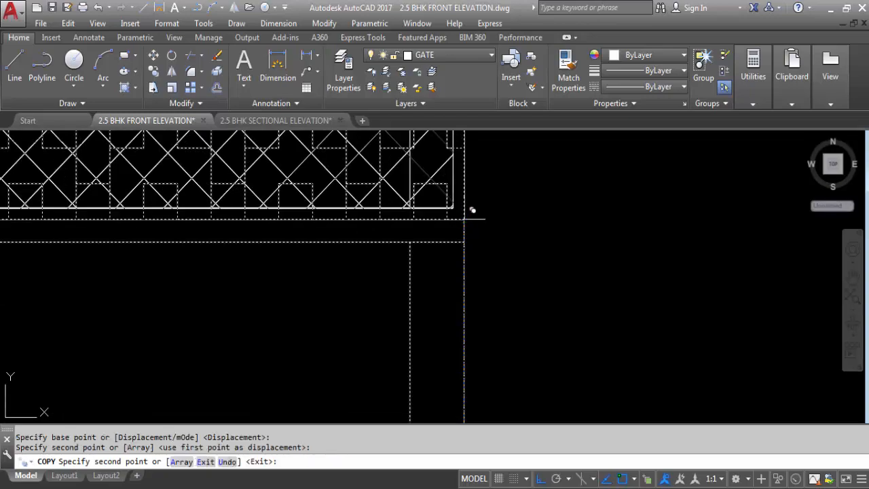
scroll(471, 210, "down", 3)
key("Escape")
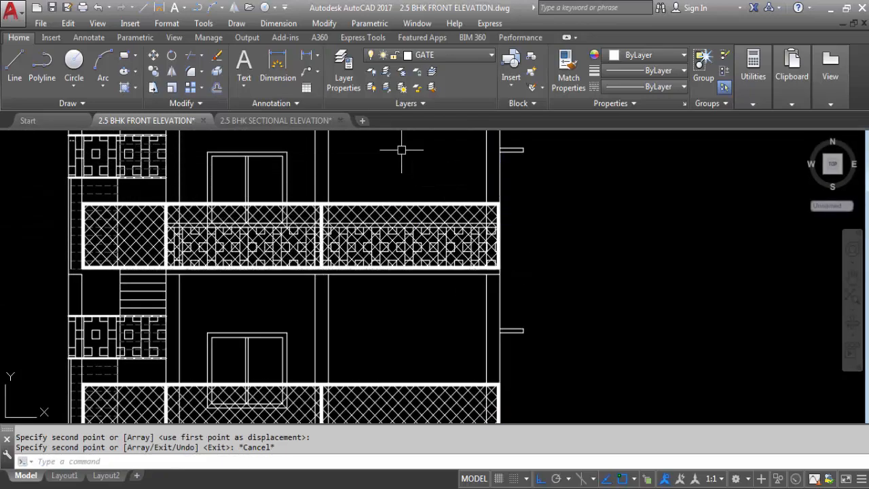
- Delete the copied gate's hatches, outer frame and right panel outline from the upper storey
scroll(427, 175, "up", 4)
left_click(430, 190)
left_click(367, 262)
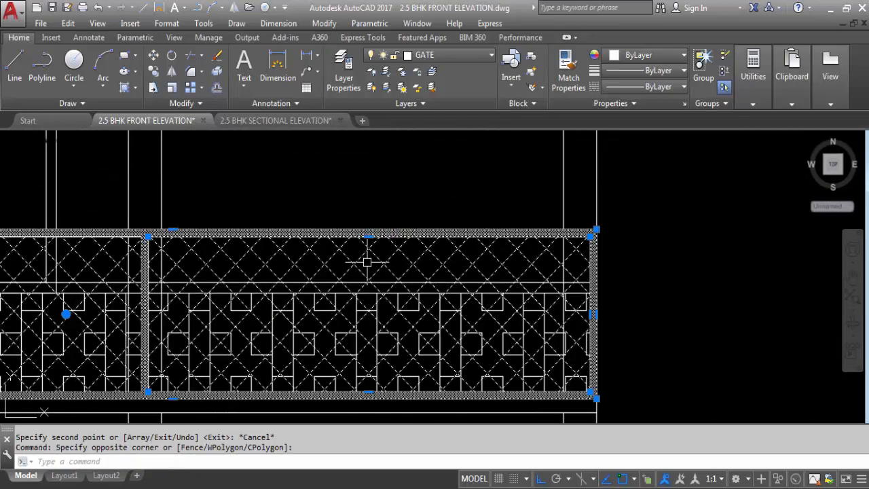
scroll(526, 216, "down", 3)
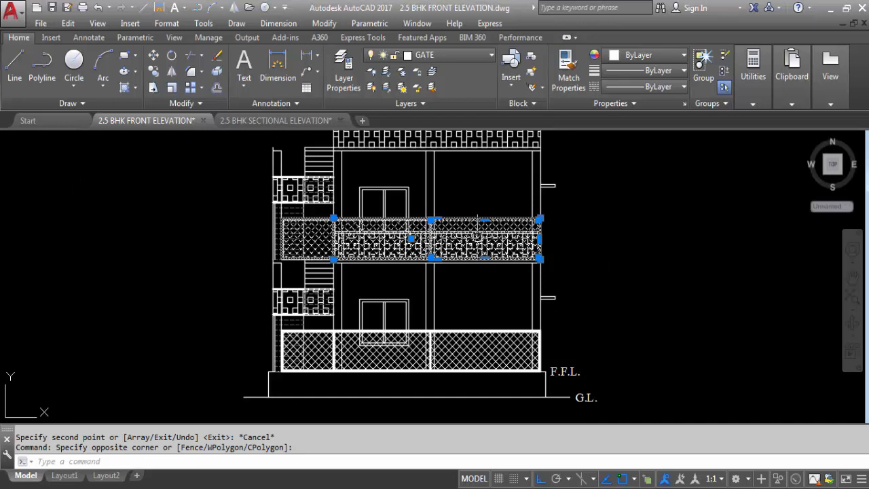
key("Delete")
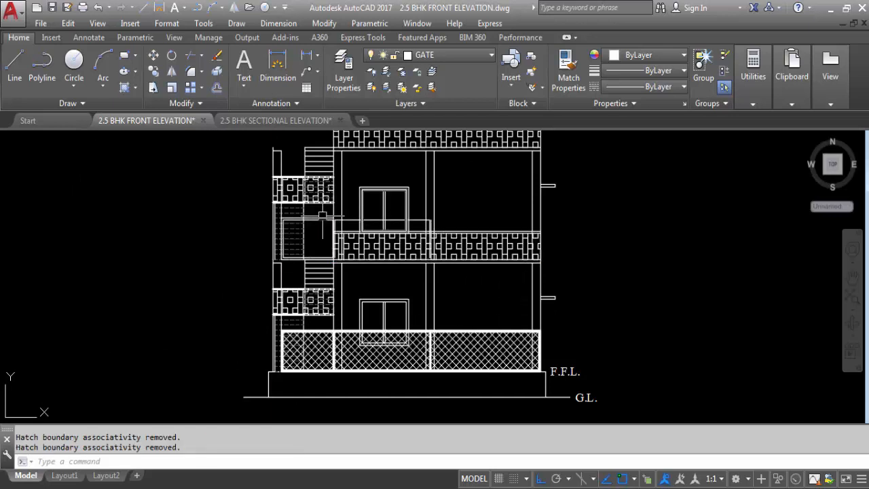
- Erase the leftover outlines of the copied gate's middle panel in front of the upper storey
scroll(323, 216, "up", 3)
left_click(598, 220)
scroll(621, 229, "up", 4)
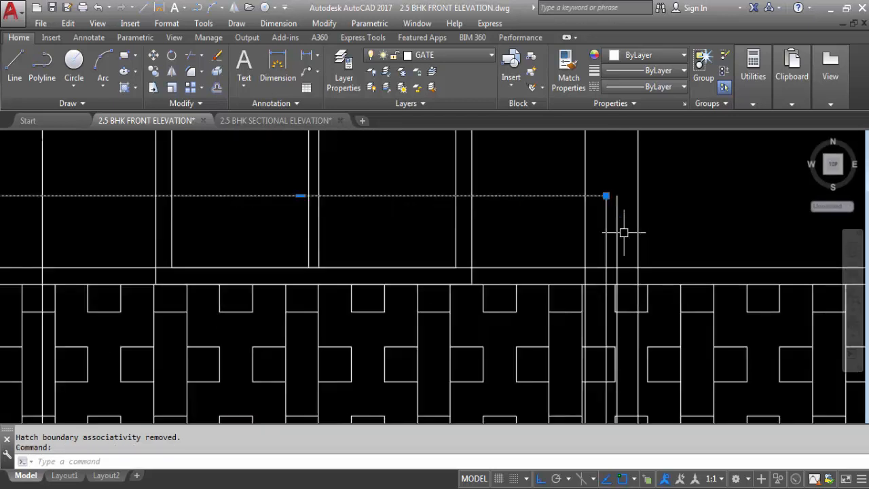
scroll(624, 232, "up", 2)
left_click(615, 227)
left_click(582, 221)
key("Delete")
scroll(654, 208, "down", 3)
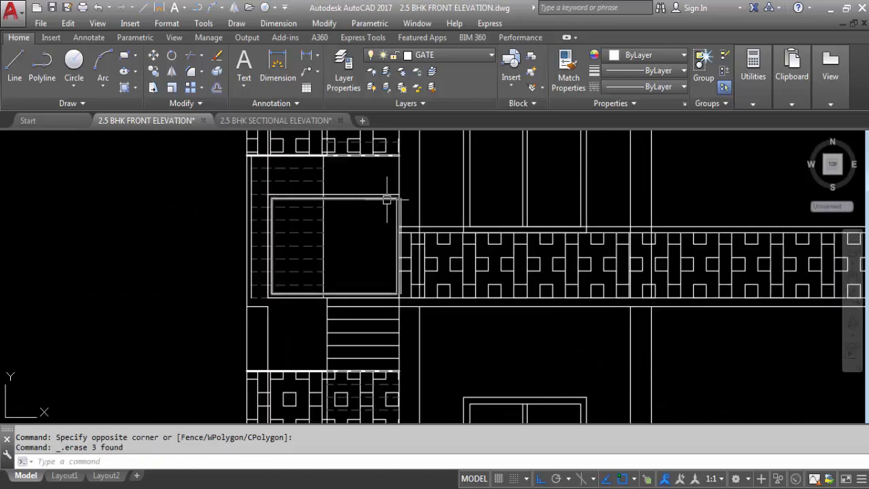
- Erase the leftover frame lines of the copied gate's left panel beside the upper-storey staircase
scroll(387, 200, "down", 5)
scroll(388, 171, "up", 9)
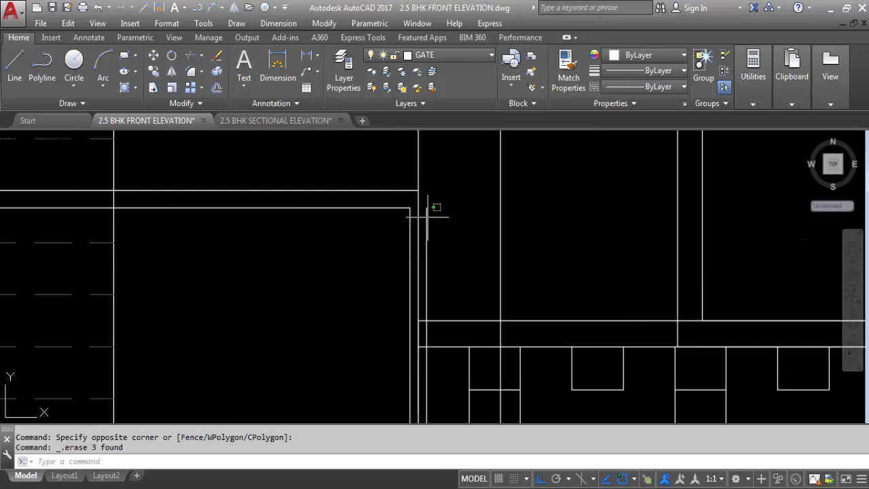
left_click(427, 217)
left_click(409, 212)
left_click(397, 172)
left_click(341, 239)
scroll(438, 174, "down", 5)
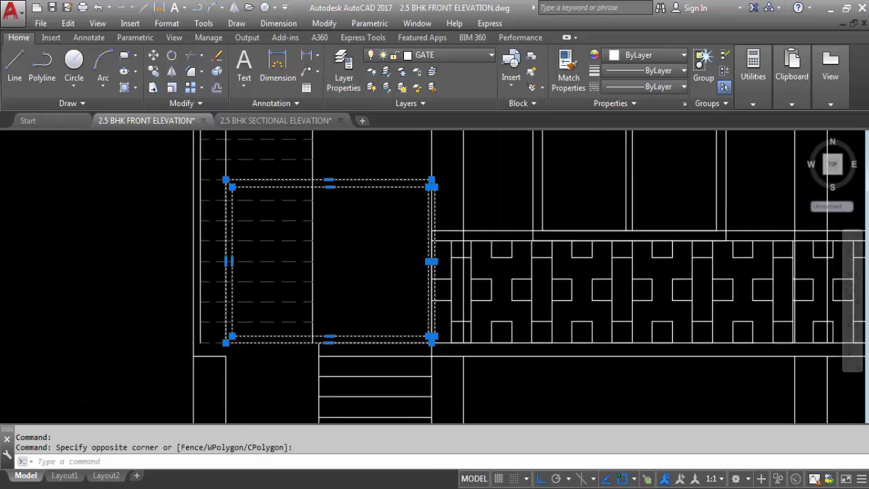
scroll(446, 176, "down", 4)
scroll(319, 194, "up", 10)
scroll(316, 190, "down", 7)
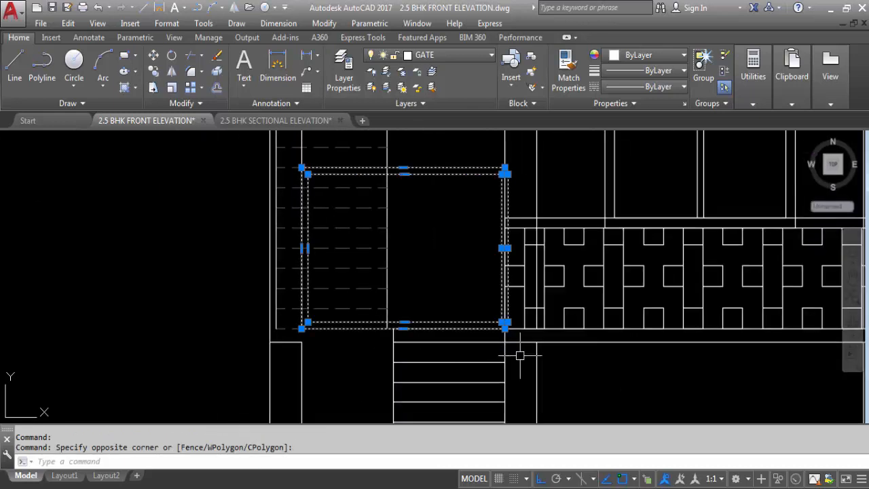
key("Delete")
scroll(356, 322, "down", 5)
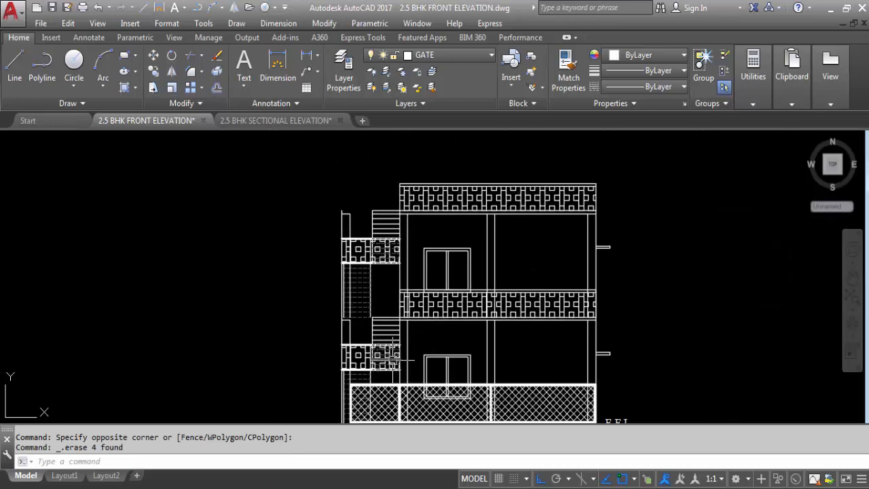
- Draw a short line from the top-left corner of the lower stair flight to the lower end of the adjacent vertical stair line
scroll(375, 280, "down", 3)
scroll(373, 277, "up", 12)
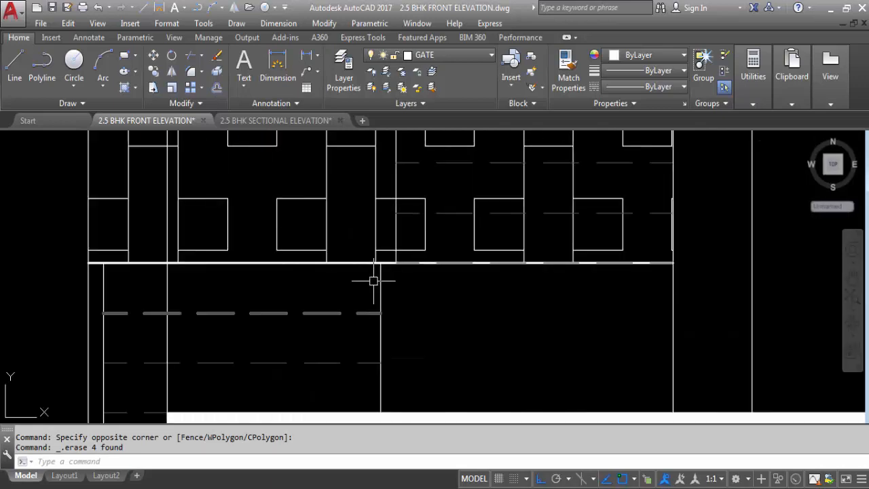
scroll(381, 274, "down", 8)
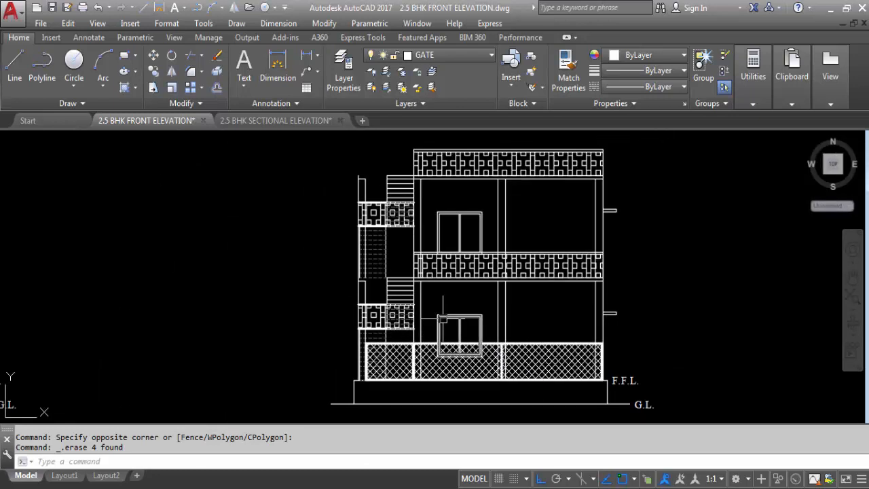
scroll(383, 280, "up", 8)
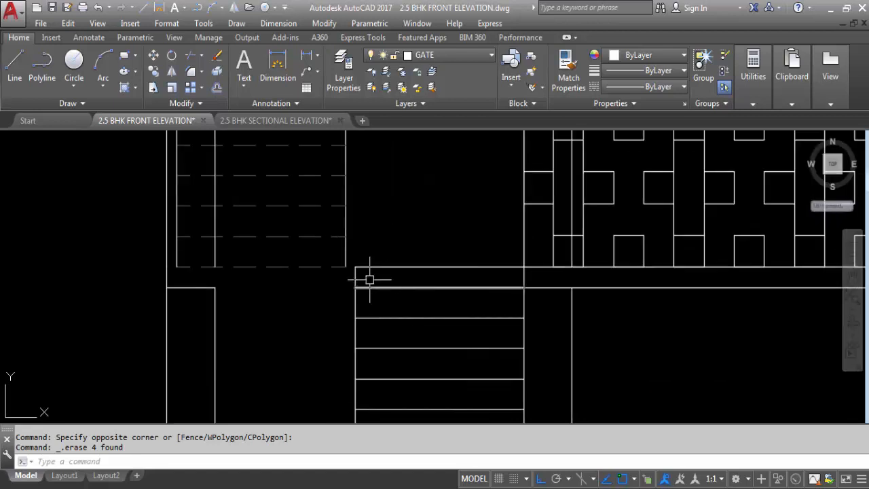
key("Return")
scroll(361, 274, "up", 2)
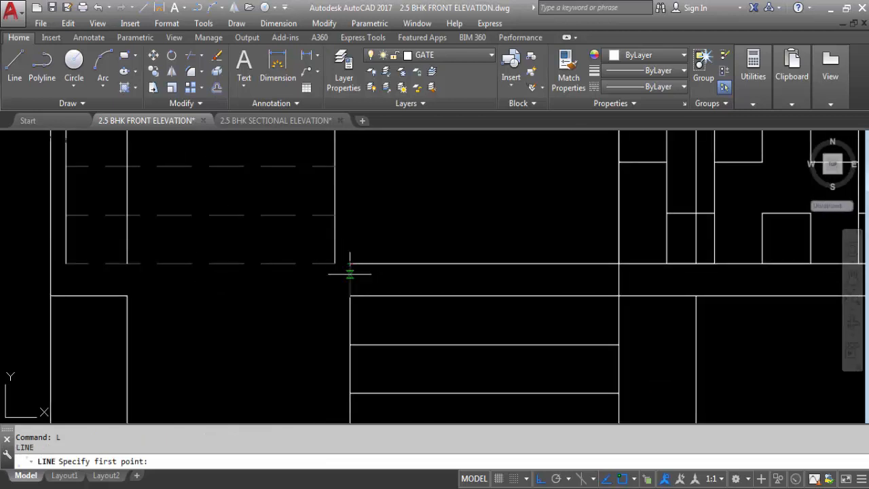
left_click(349, 263)
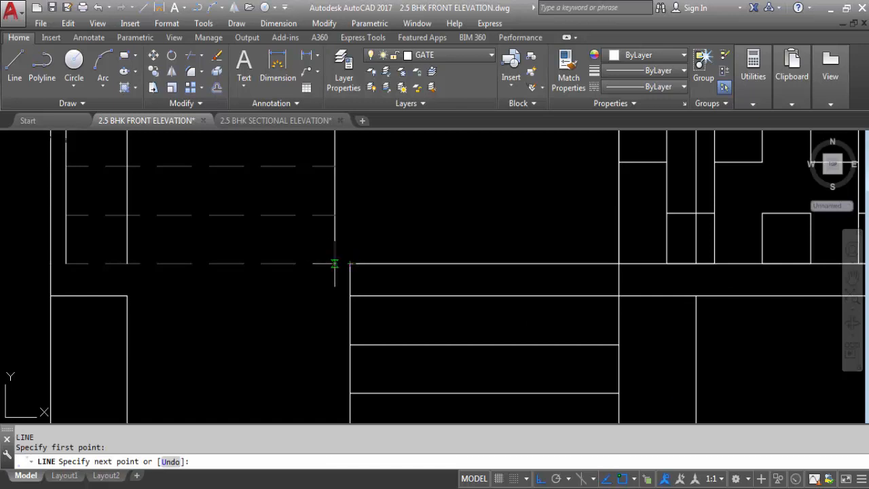
key("Escape")
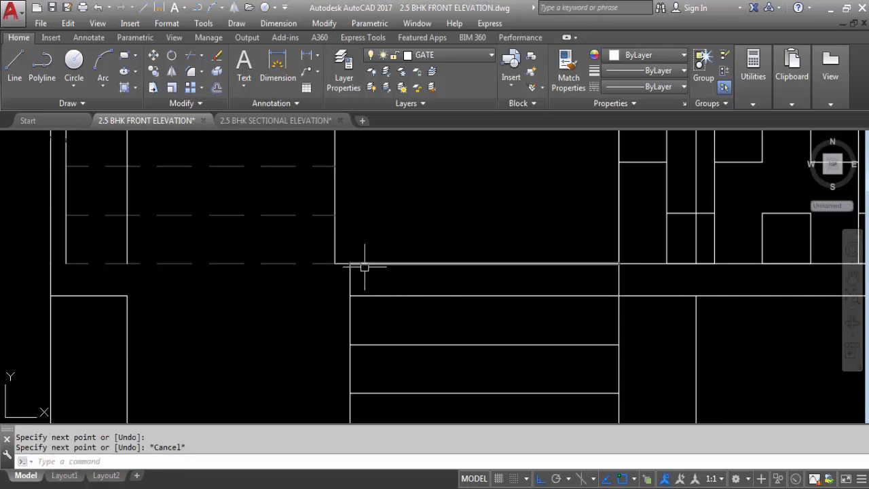
- Match the properties of the stair flight's top edge onto the new short connecting line
left_click(365, 263)
type("MA")
key("Return")
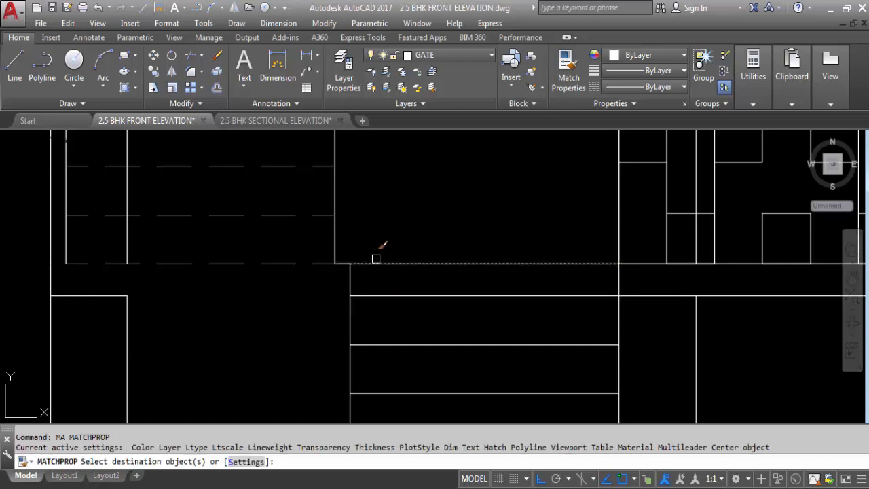
left_click(364, 242)
left_click(344, 278)
scroll(400, 299, "down", 4)
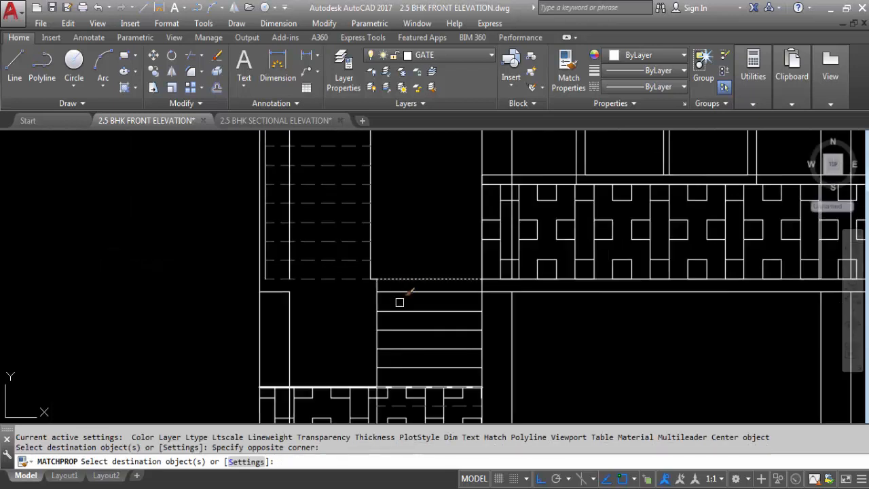
key("Escape")
scroll(407, 299, "down", 2)
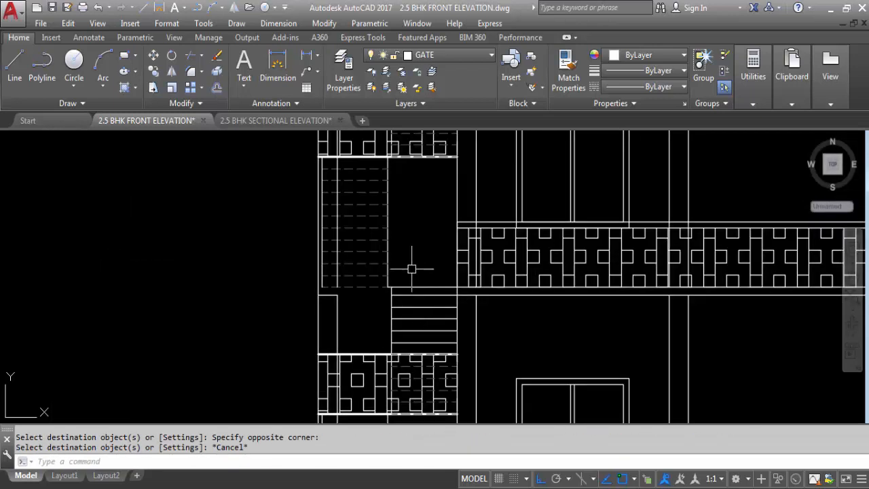
- Compare the two-storey front elevation with the window and door openings along the balcony wall of the First Floor Plan
scroll(412, 267, "down", 2)
scroll(367, 234, "down", 4)
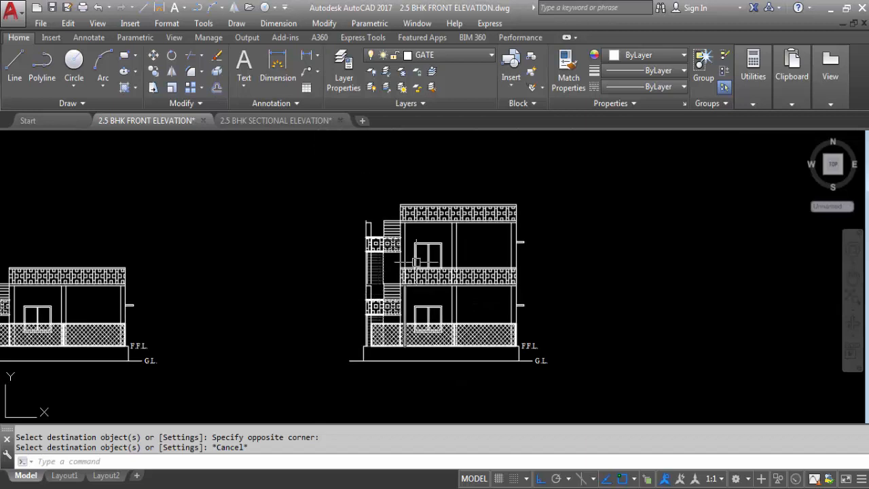
scroll(384, 231, "up", 4)
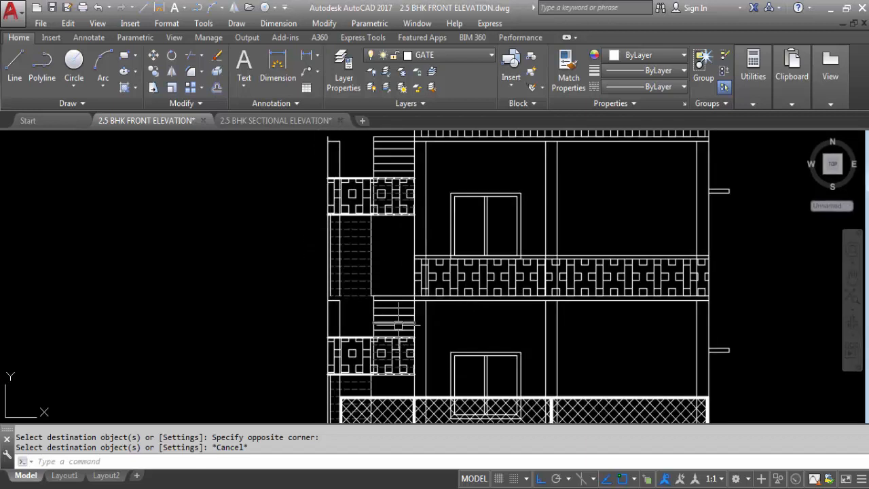
scroll(396, 266, "down", 2)
scroll(401, 194, "up", 2)
scroll(397, 197, "down", 4)
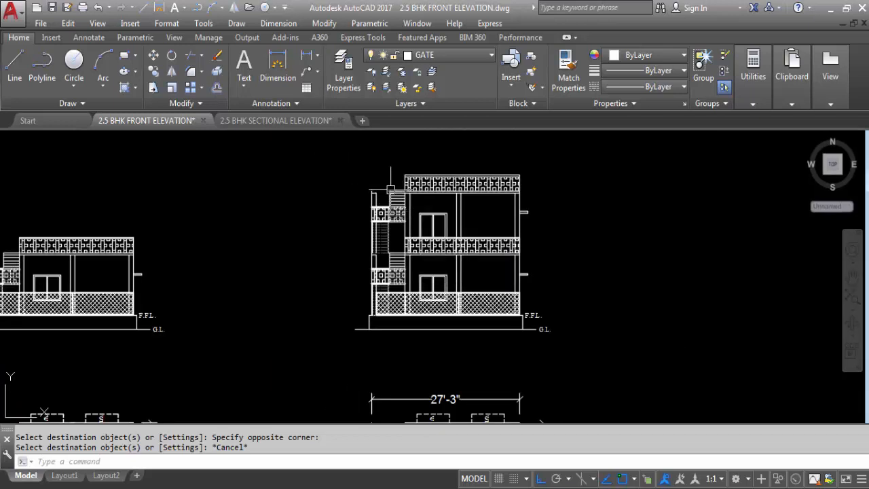
scroll(390, 189, "up", 2)
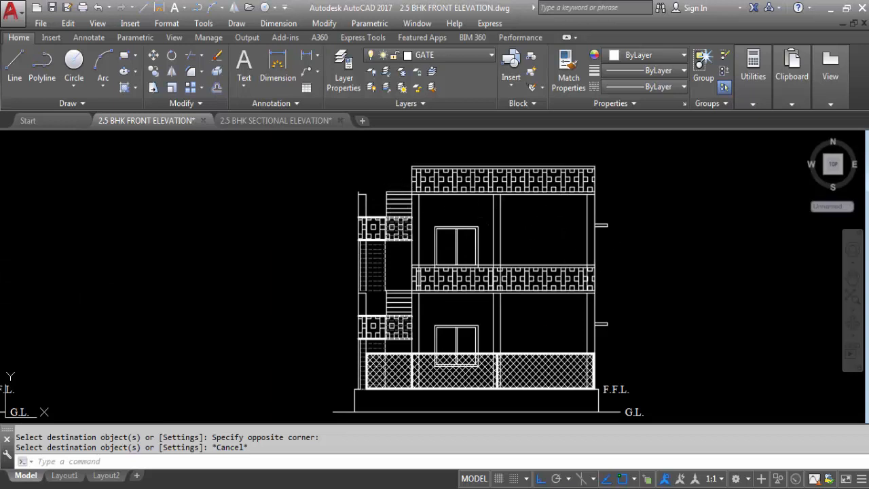
scroll(447, 233, "up", 2)
scroll(446, 233, "down", 8)
scroll(441, 305, "up", 5)
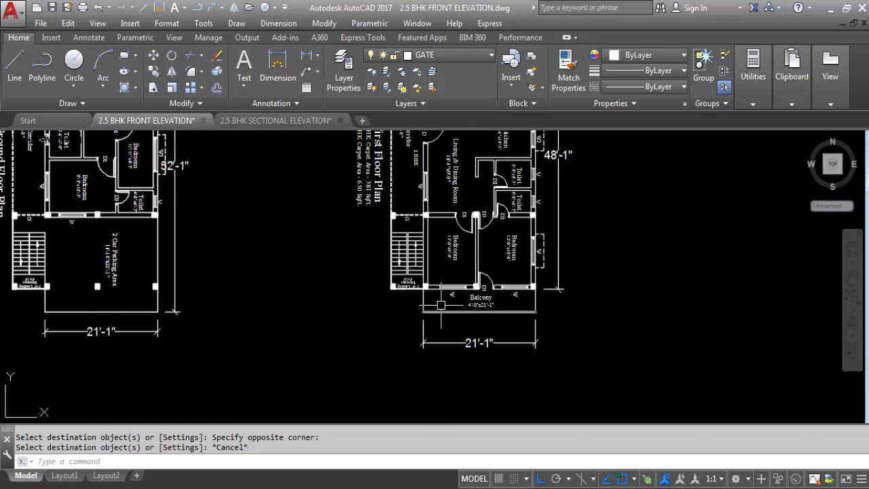
scroll(440, 305, "up", 2)
scroll(445, 285, "up", 2)
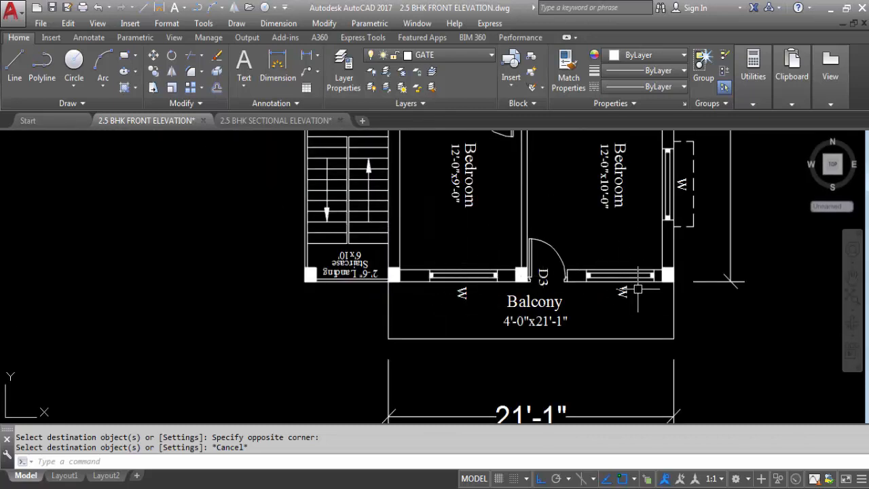
scroll(465, 349, "down", 7)
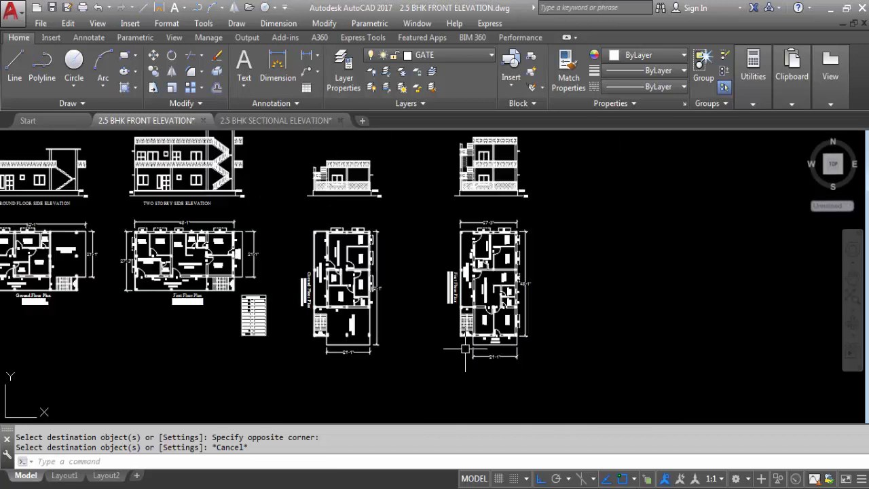
- Erase the copied window from the upper storey of the two-storey front elevation
scroll(494, 136, "up", 7)
left_click(485, 269)
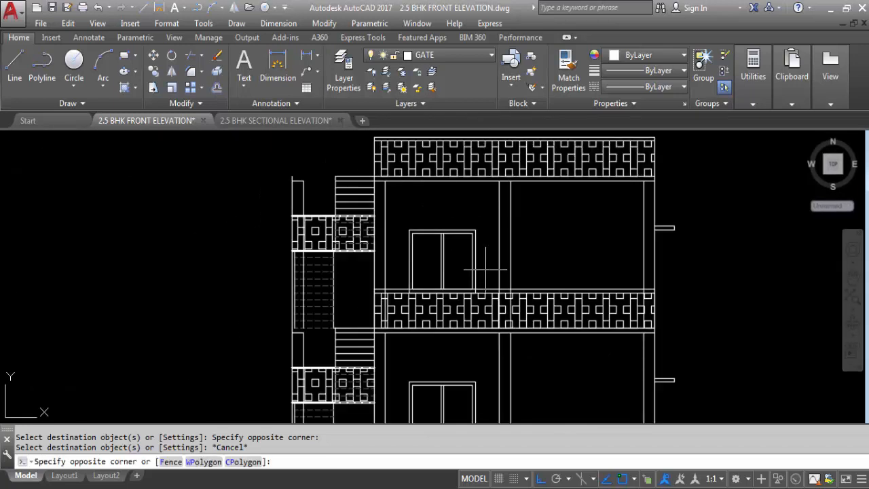
left_click(406, 221)
key("Delete")
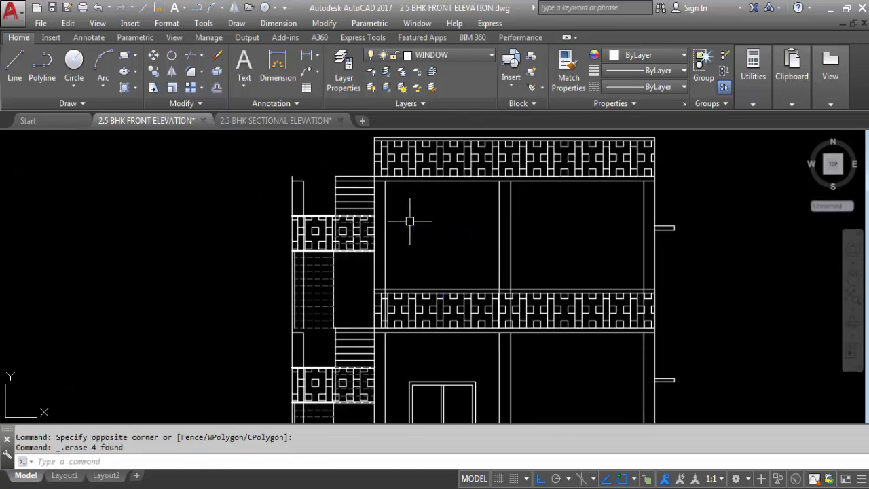
- Check the balcony-wall openings on the First Floor Plan and make WINDOW the current layer
scroll(447, 190, "down", 6)
scroll(309, 391, "up", 4)
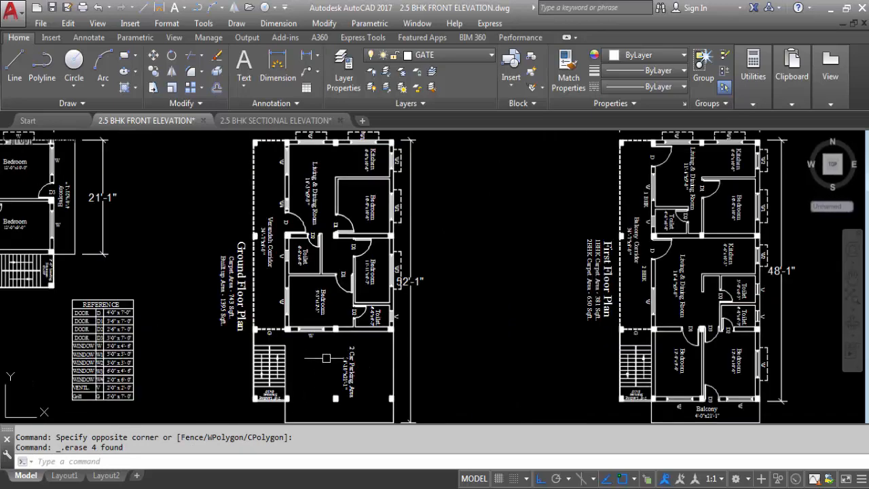
scroll(308, 314, "down", 4)
scroll(411, 372, "up", 5)
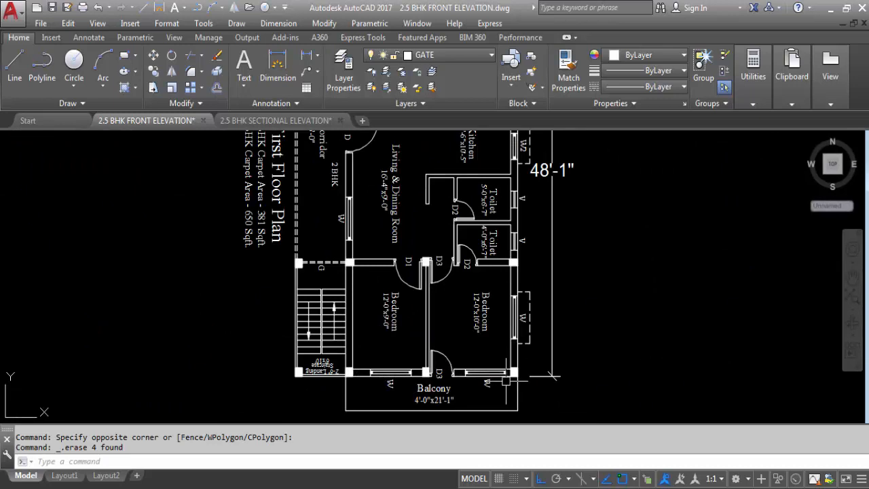
scroll(435, 380, "down", 4)
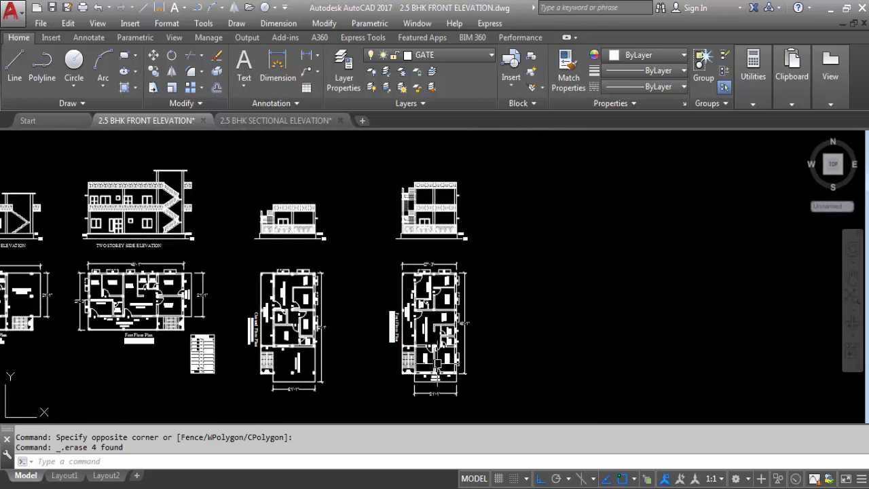
scroll(435, 380, "up", 2)
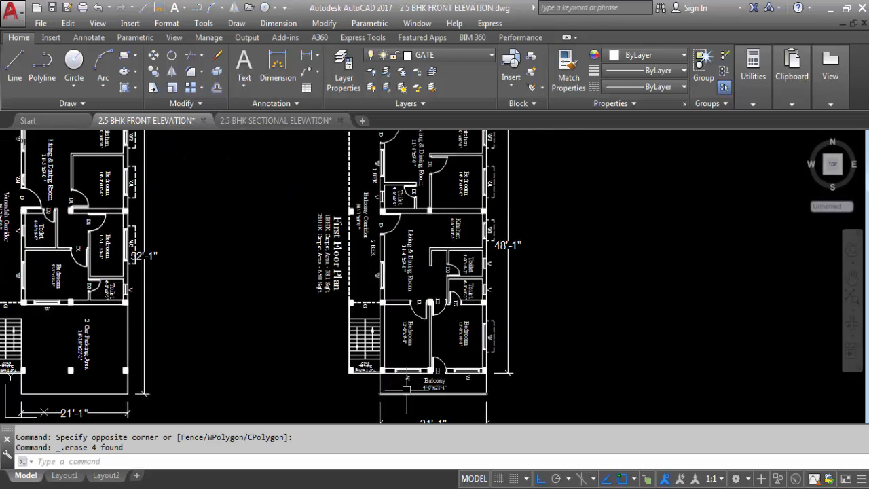
left_click(467, 55)
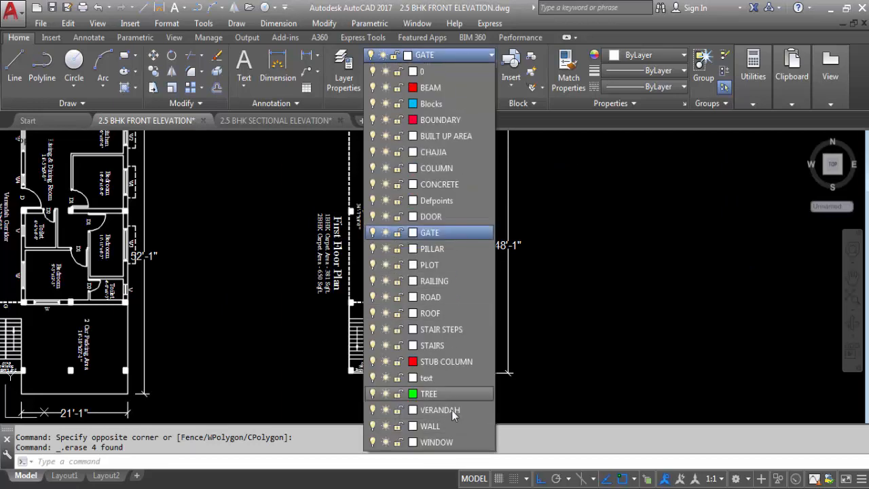
left_click(437, 442)
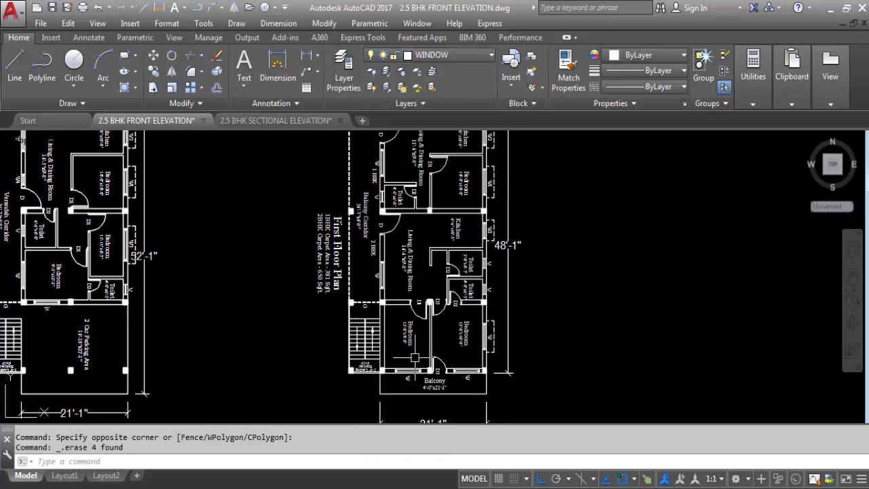
- Return to the two-storey front elevation and save the drawing
scroll(414, 358, "down", 4)
scroll(410, 289, "up", 2)
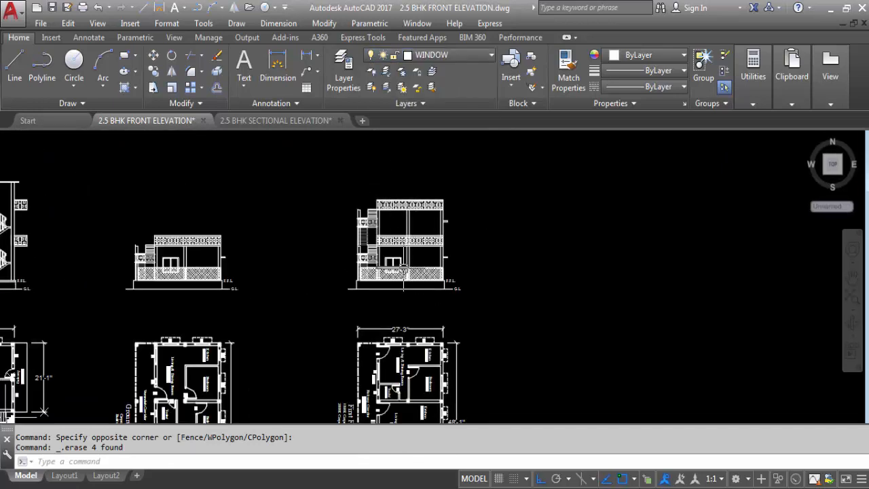
key("ctrl+s")
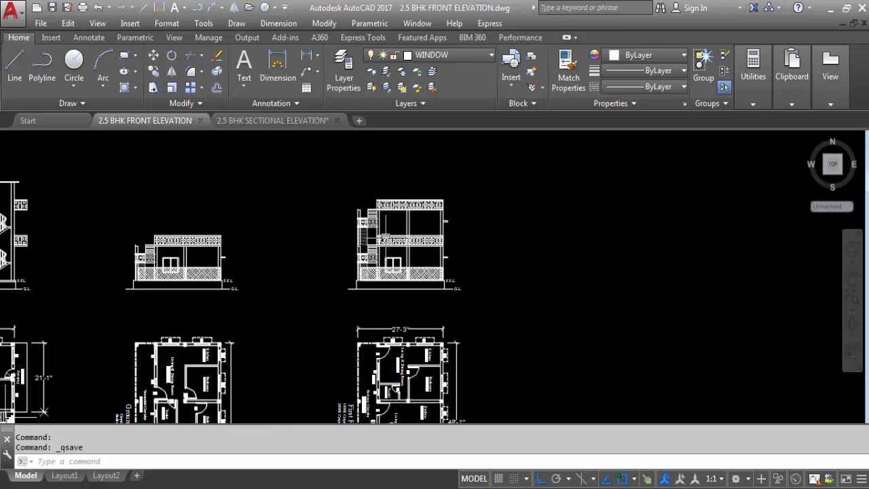
- Draw vertical construction lines through both edges of the left bedroom's balcony-side window on the First Floor Plan
scroll(389, 212, "down", 3)
scroll(184, 259, "up", 3)
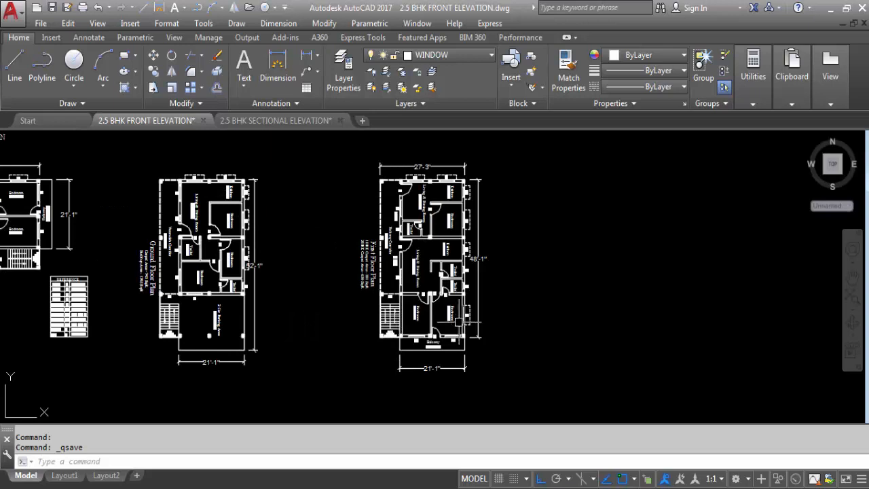
scroll(459, 311, "up", 5)
scroll(367, 315, "down", 2)
scroll(378, 322, "up", 2)
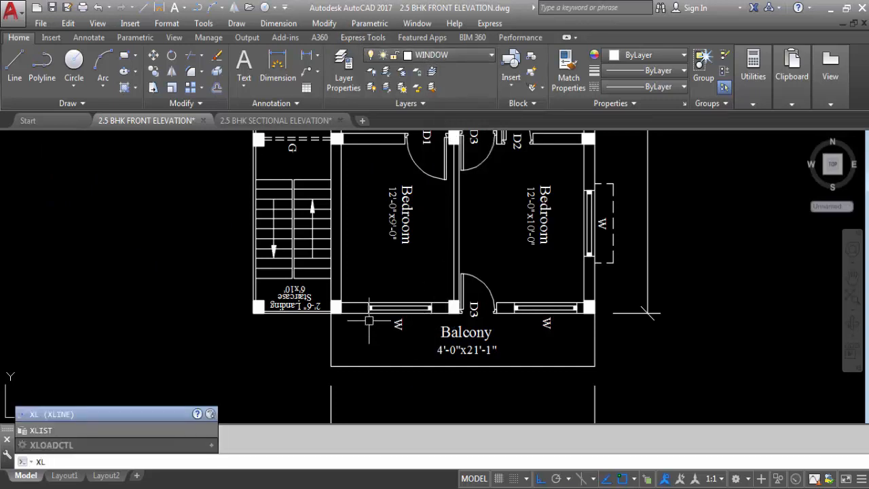
key("Return")
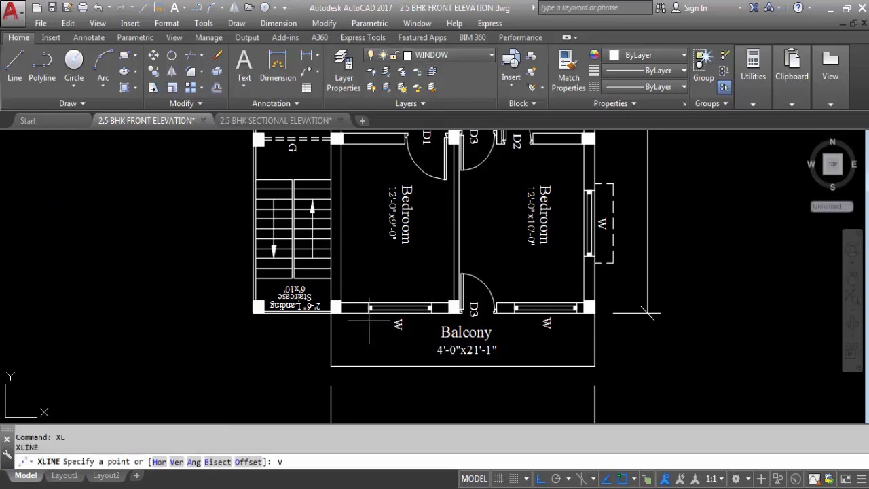
type("V")
key("Return")
scroll(370, 318, "up", 2)
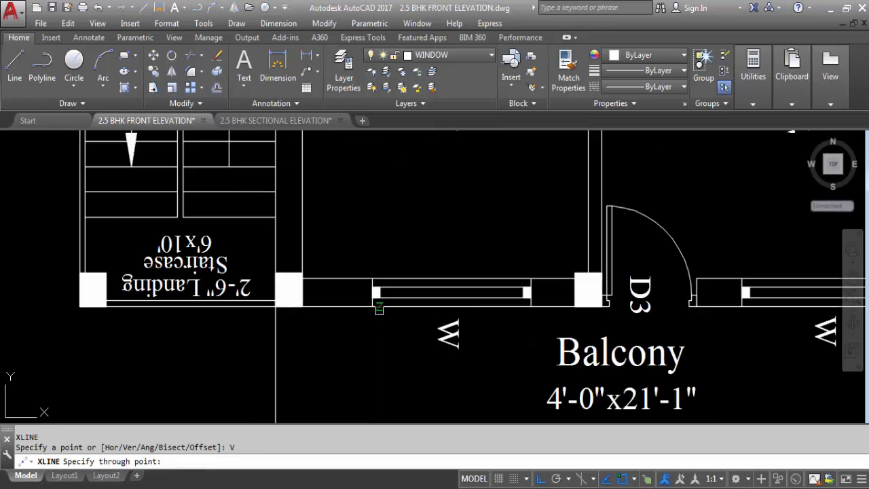
left_click(373, 307)
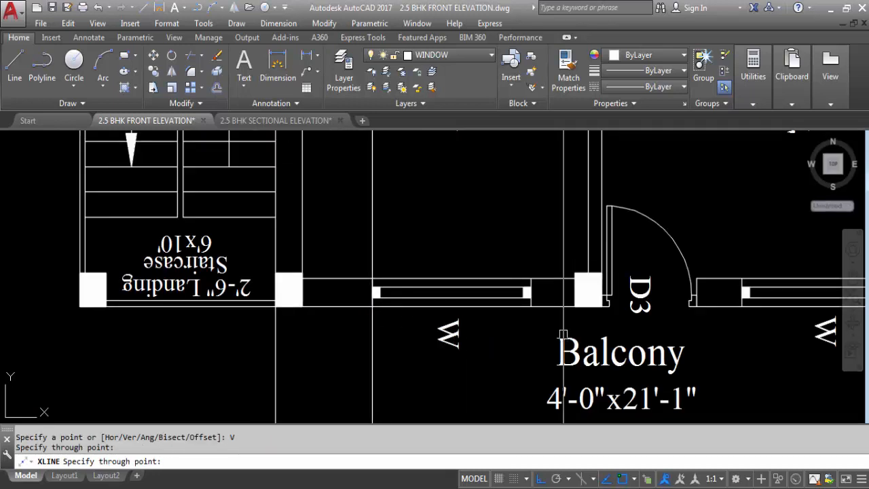
left_click(531, 306)
- Add vertical construction lines through both edges of the right bedroom's balcony-side window
scroll(531, 306, "down", 2)
scroll(500, 278, "up", 4)
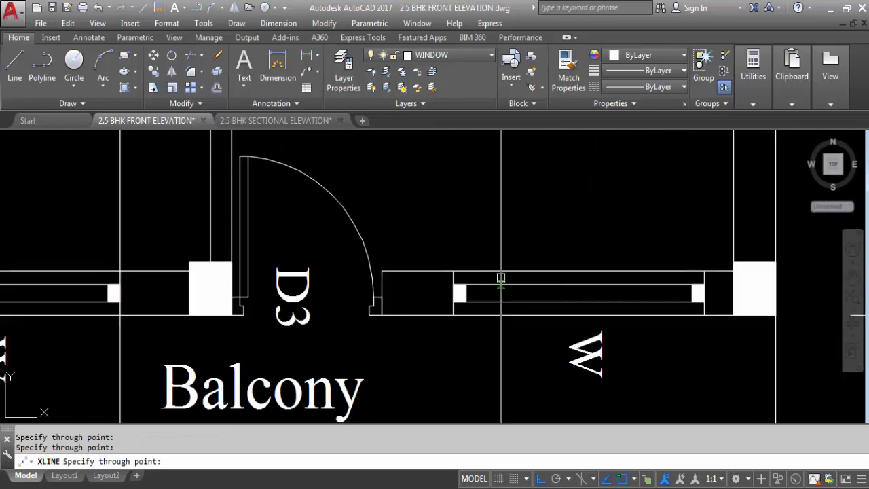
left_click(453, 312)
left_click(704, 311)
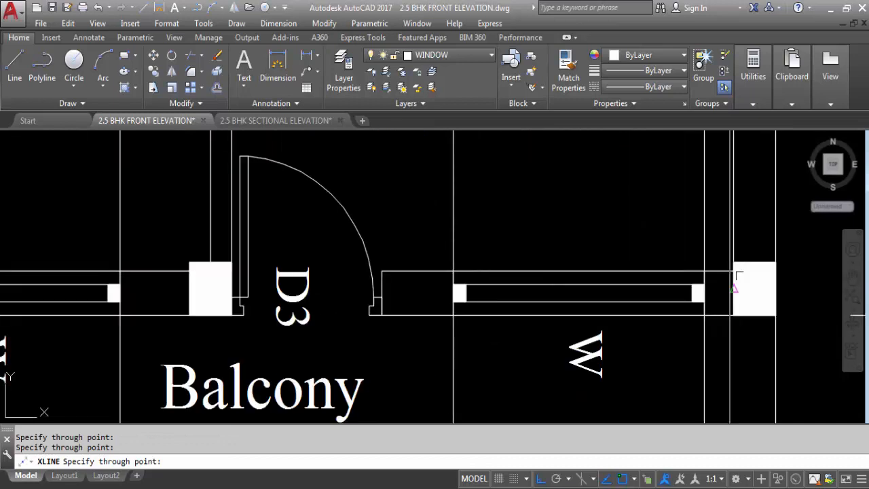
- Add vertical construction lines through both sides of the D3 balcony door opening and finish the XLINE command
scroll(770, 279, "down", 3)
scroll(440, 268, "up", 5)
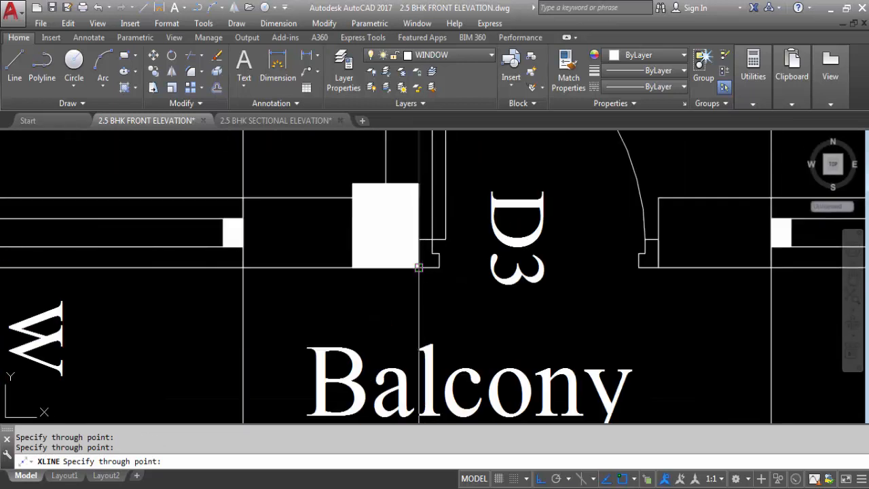
left_click(419, 268)
left_click(658, 267)
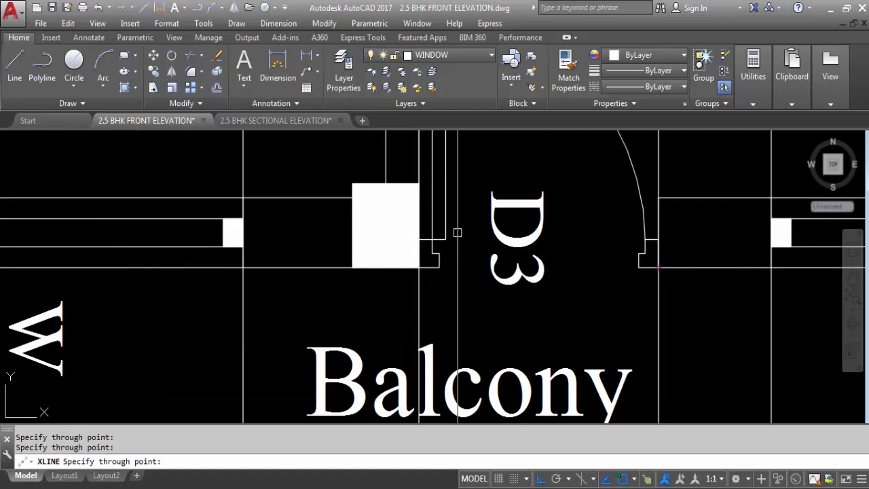
scroll(554, 309, "down", 4)
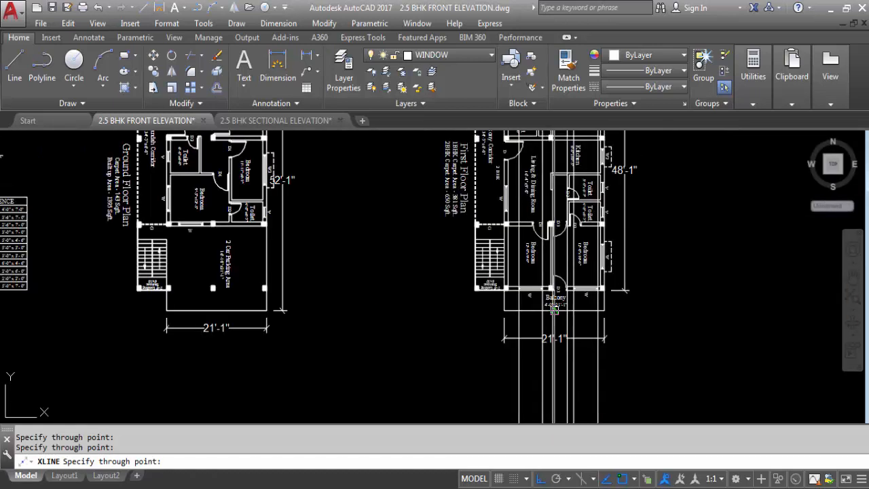
key("Escape")
- Measure the vertical distance from the upper storey's floor slab to the underside of its sunshade on the front elevation
scroll(535, 334, "down", 3)
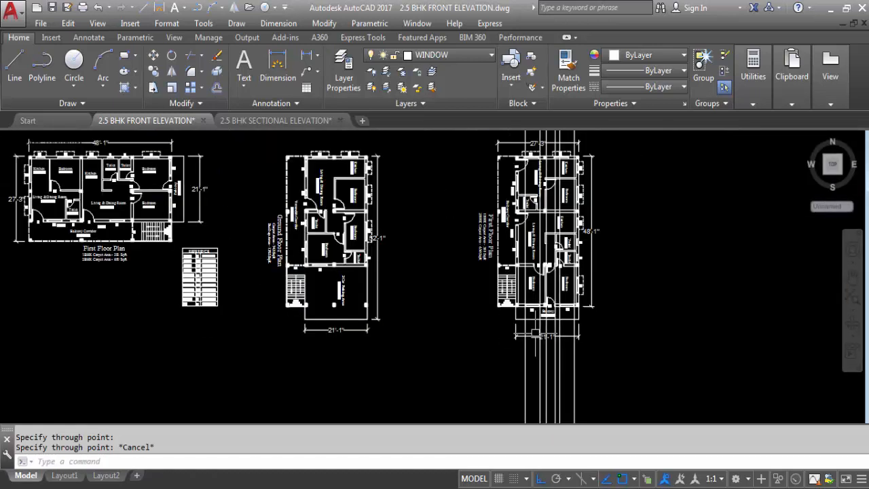
scroll(531, 193, "up", 5)
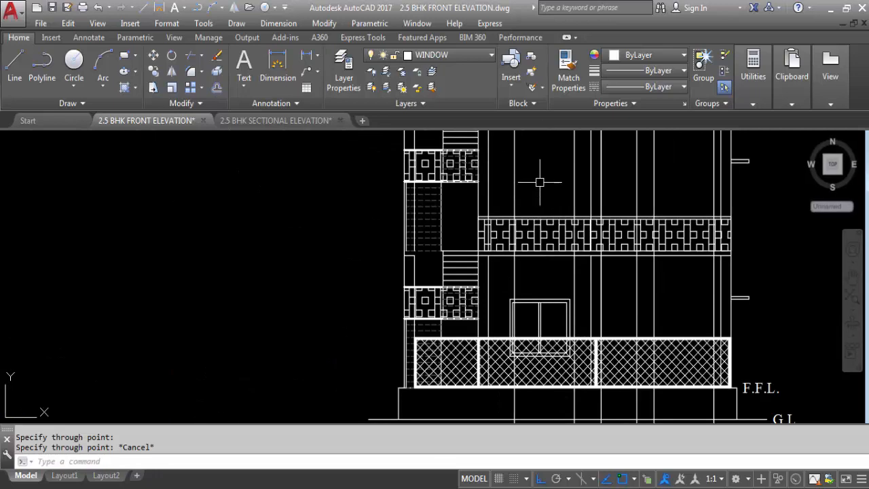
scroll(540, 182, "down", 3)
scroll(548, 224, "up", 4)
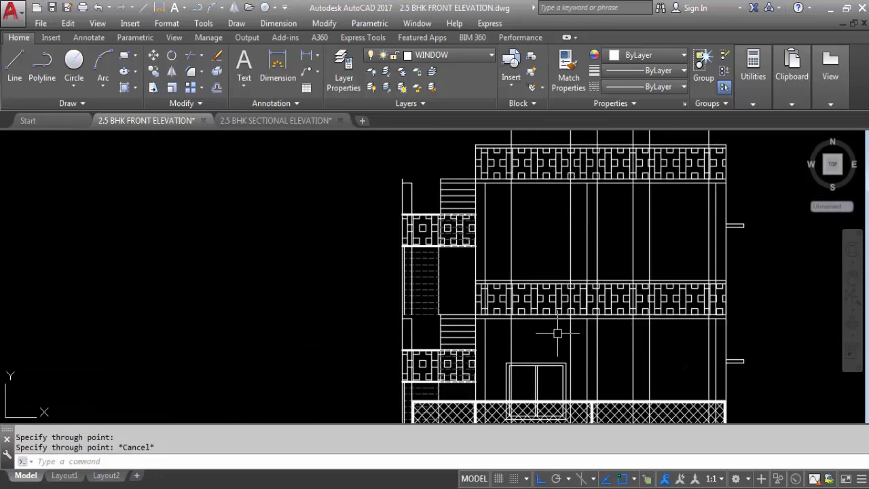
scroll(555, 326, "up", 4)
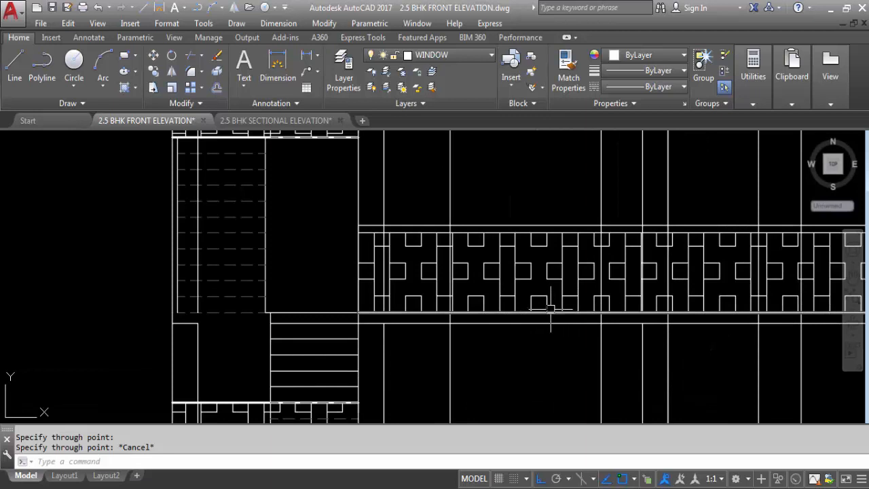
scroll(550, 309, "down", 4)
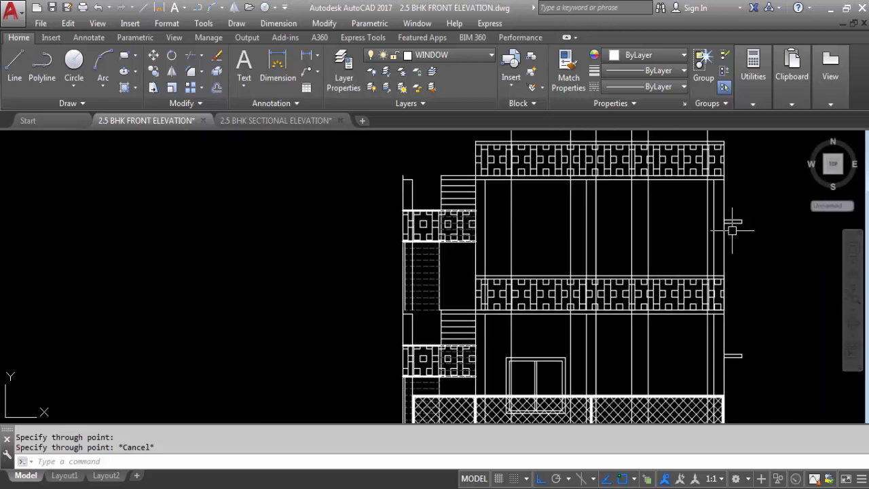
left_click(307, 55)
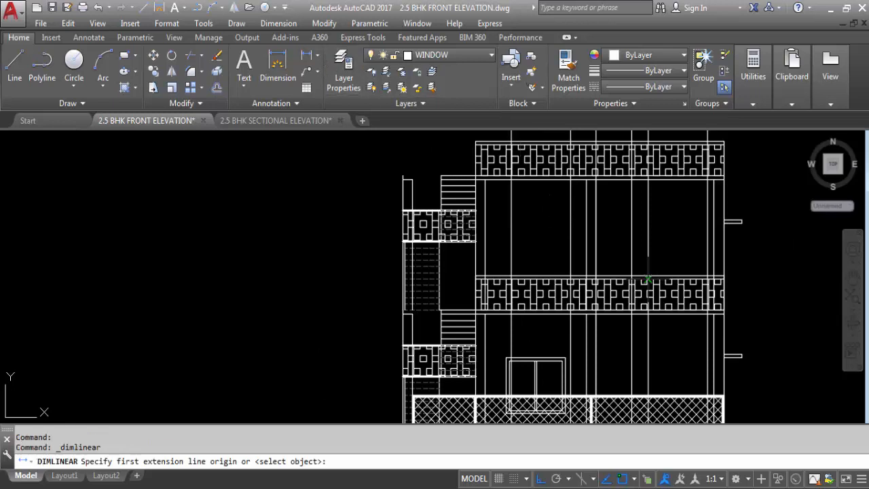
scroll(723, 233, "up", 5)
left_click(694, 203)
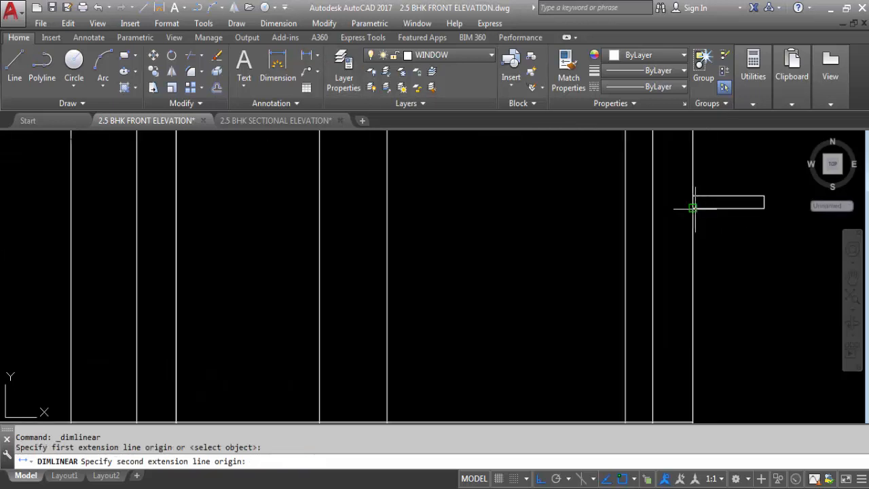
scroll(676, 246, "down", 4)
scroll(683, 237, "up", 4)
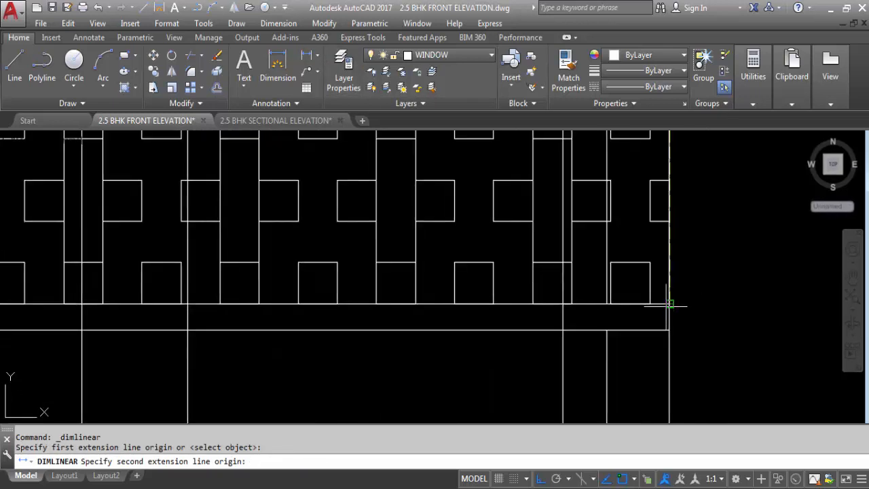
left_click(667, 301)
scroll(671, 301, "down", 2)
key("Escape")
scroll(706, 232, "down", 3)
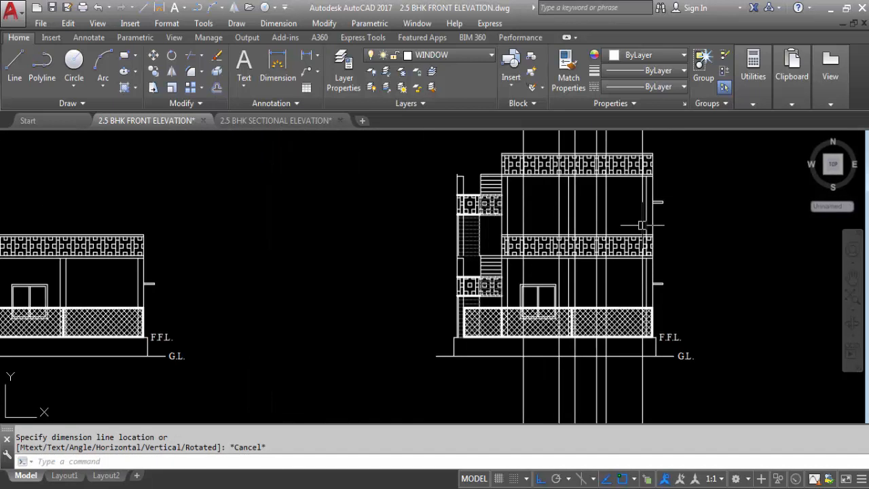
- Extend both horizontal edges of the upper storey's right-hand sunshade across the facade to the leftmost window construction line
scroll(560, 204, "up", 2)
type("ex")
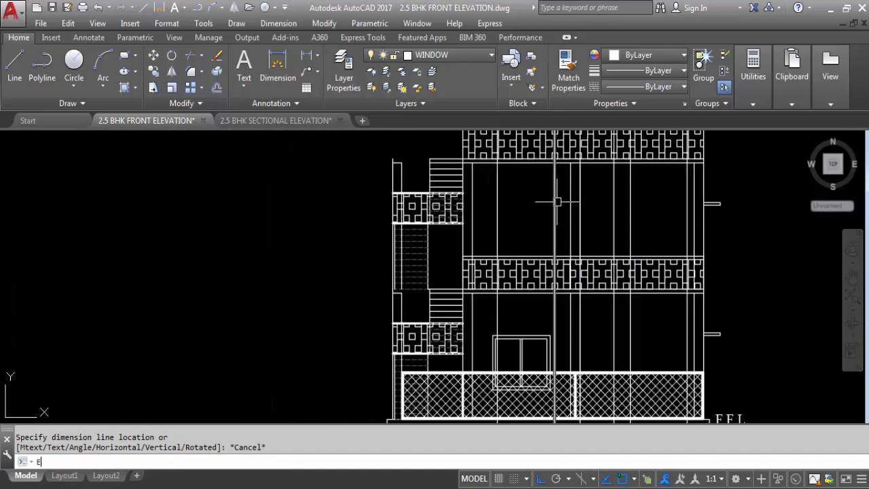
key("Return")
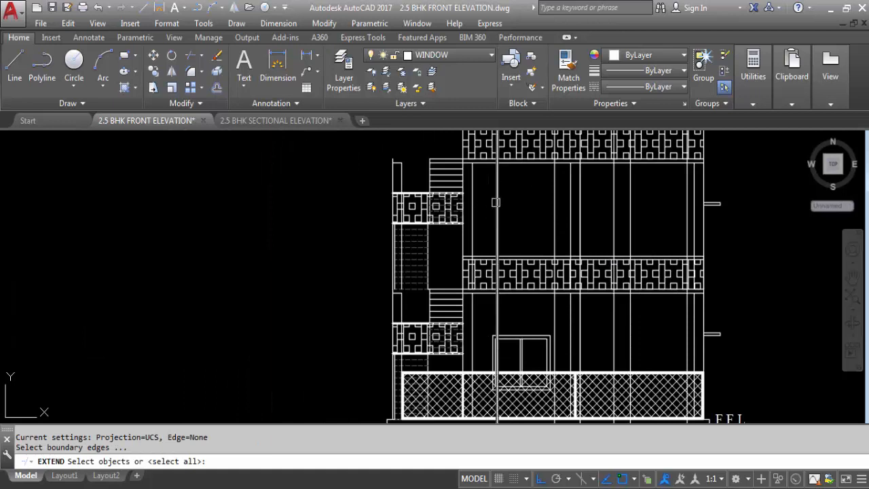
left_click(498, 202)
key("Return")
left_click(707, 190)
left_click(707, 192)
scroll(714, 194, "up", 4)
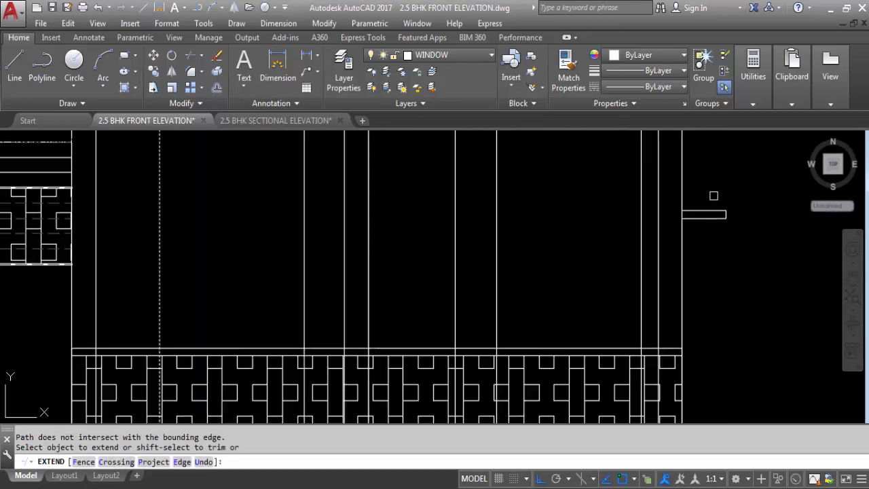
left_click(714, 194)
left_click(698, 229)
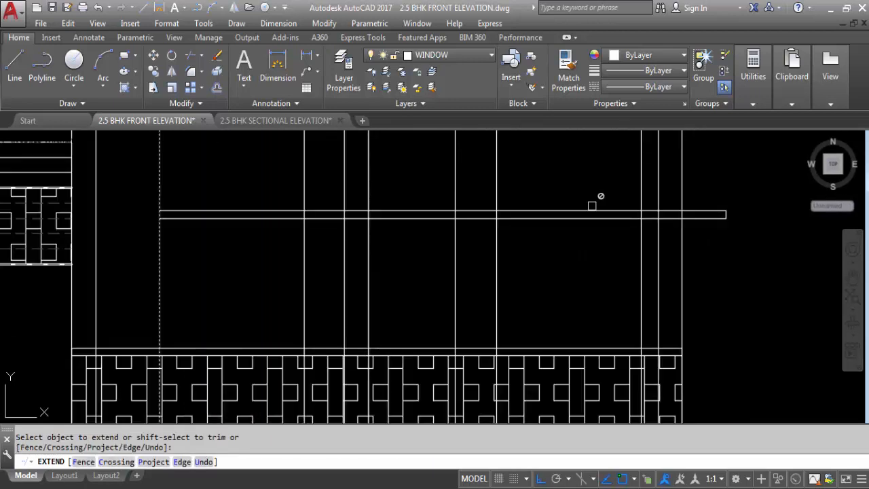
scroll(376, 189, "down", 3)
key("Escape")
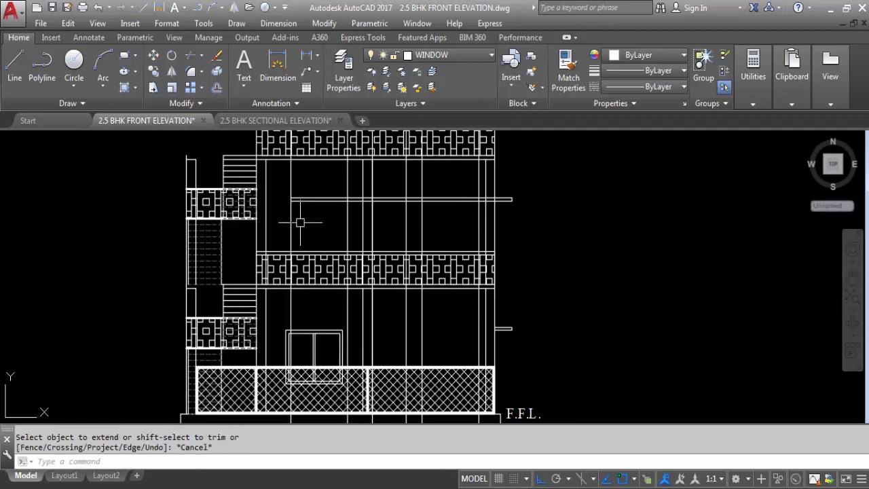
- Draw a 5' by 4'6" rectangle for window W, starting where the extended sunshade's underside meets the leftmost construction line
scroll(373, 208, "down", 2)
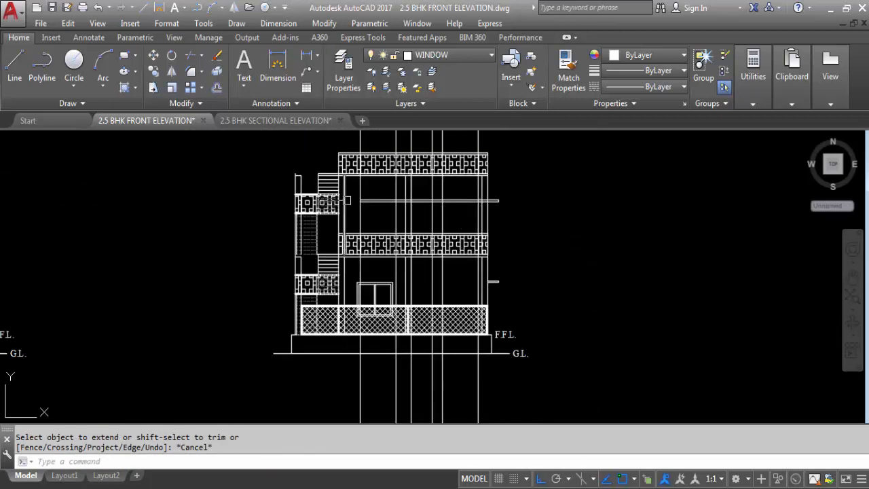
scroll(369, 207, "up", 4)
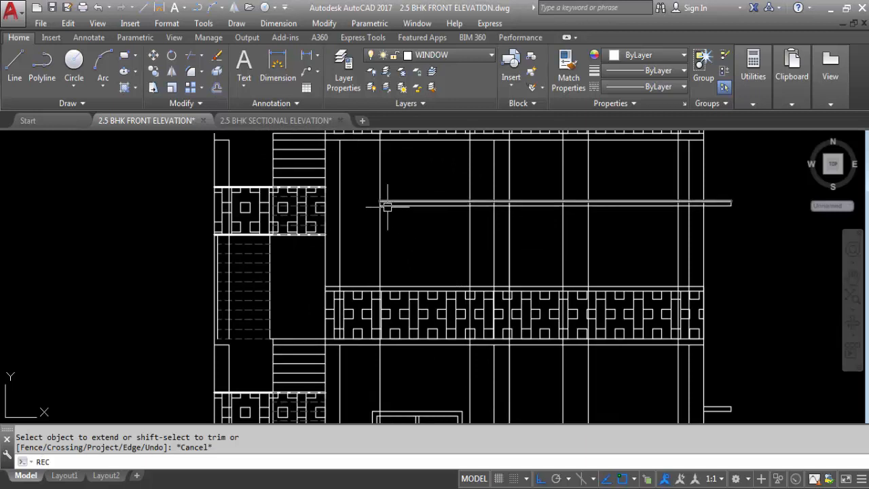
type("REC")
key("Return")
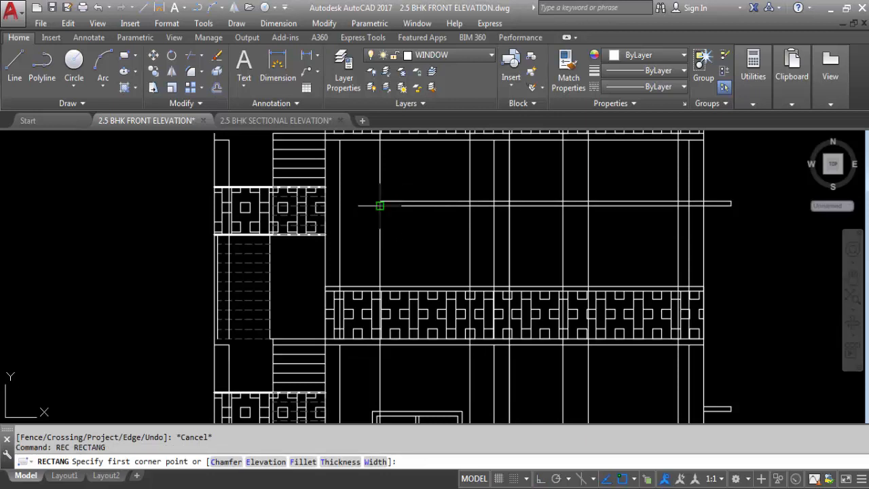
left_click(379, 205)
right_click(441, 259)
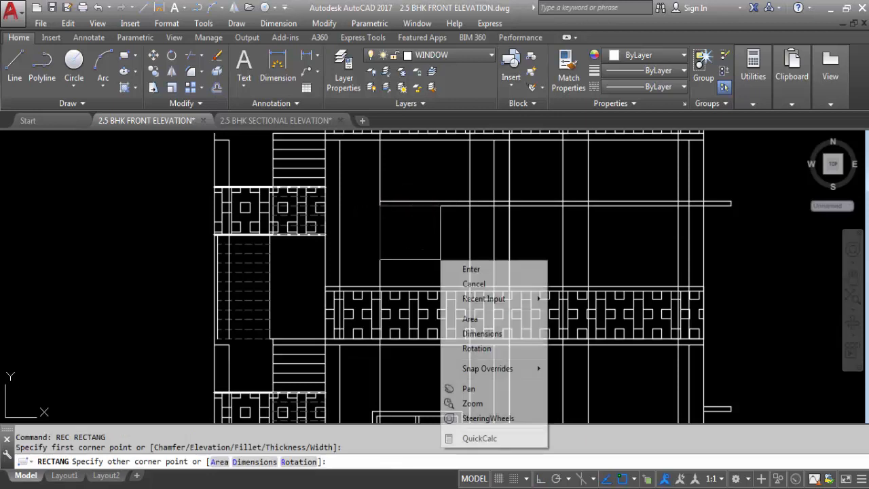
left_click(494, 338)
scroll(475, 326, "down", 5)
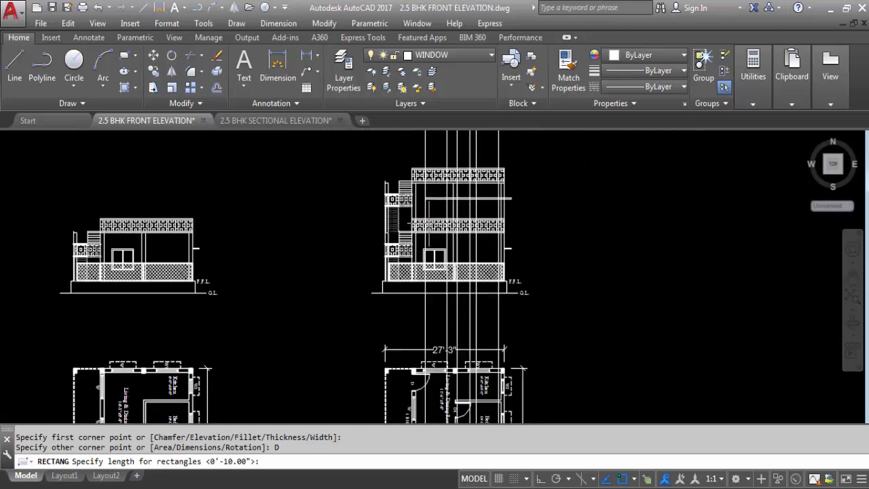
scroll(404, 393, "up", 5)
scroll(407, 272, "down", 6)
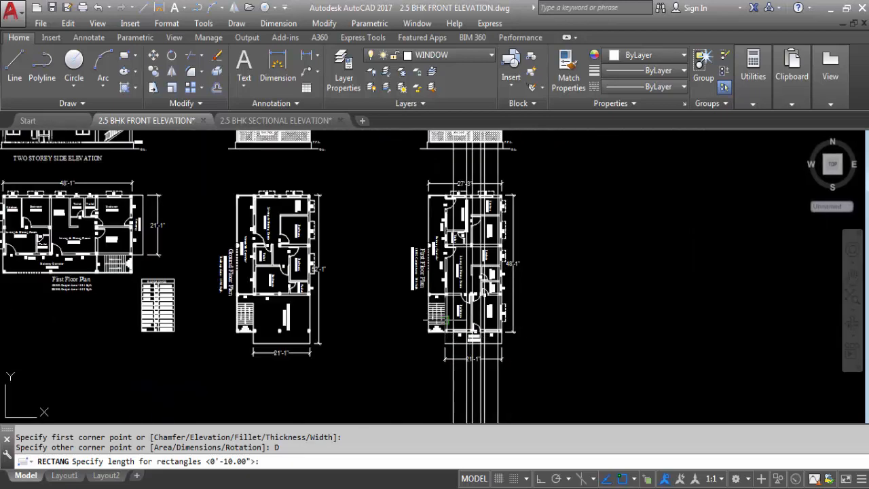
scroll(311, 272, "up", 9)
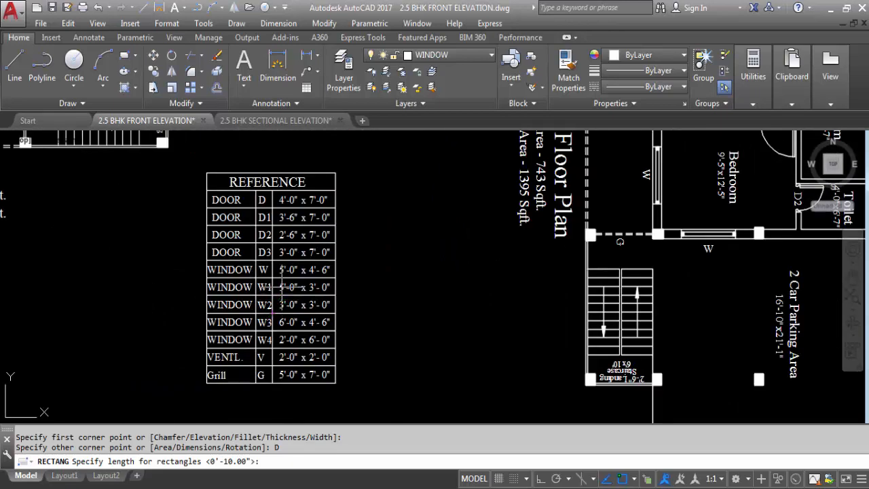
scroll(296, 277, "up", 2)
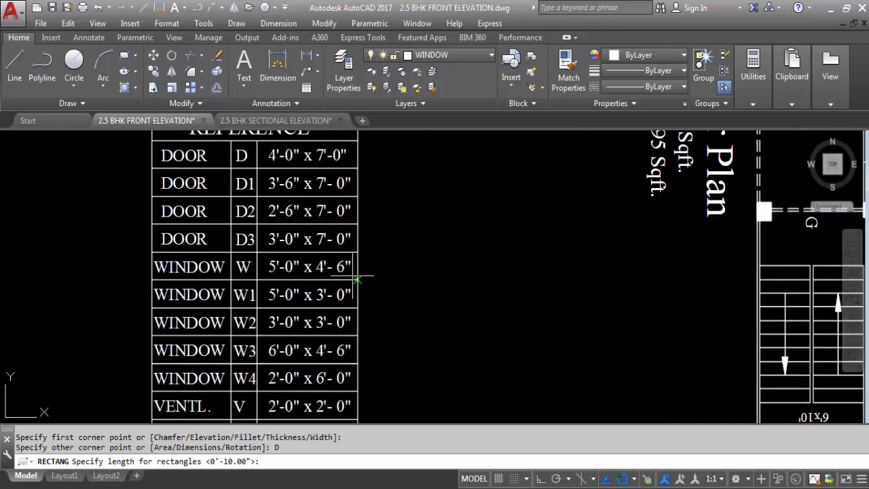
scroll(353, 278, "down", 6)
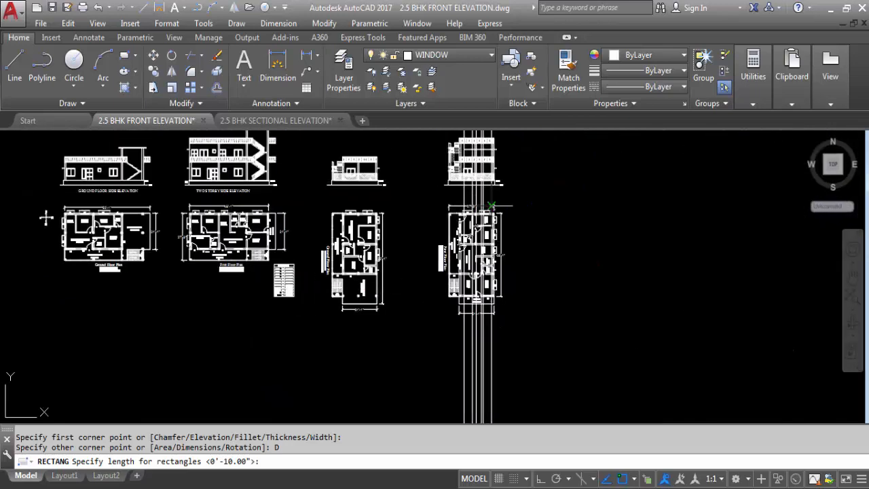
scroll(491, 205, "up", 6)
scroll(491, 205, "down", 3)
scroll(492, 207, "up", 5)
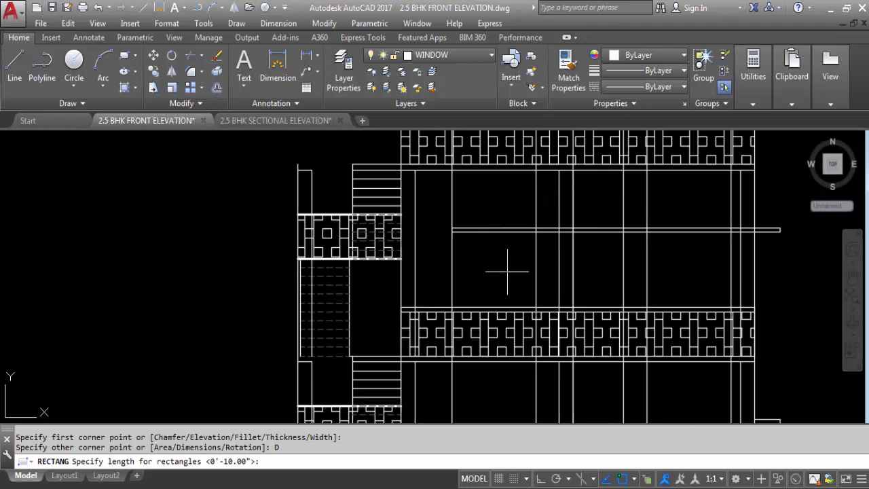
scroll(508, 272, "down", 4)
scroll(509, 238, "up", 4)
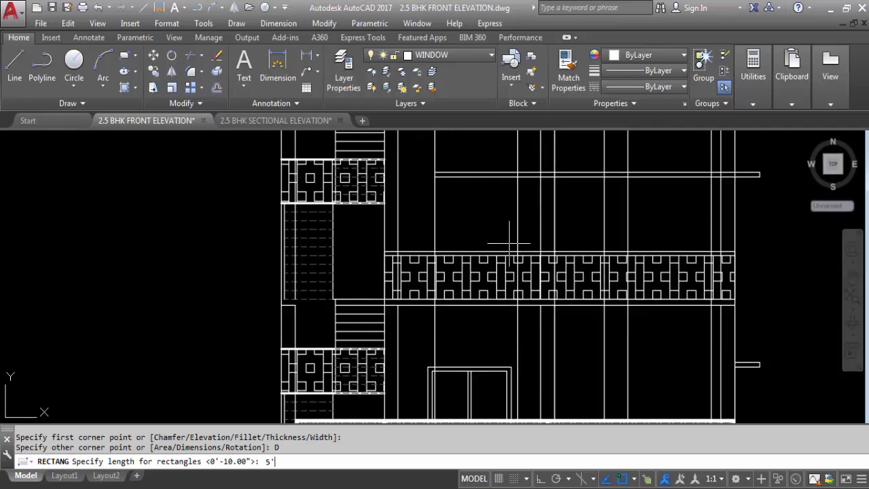
key("Return")
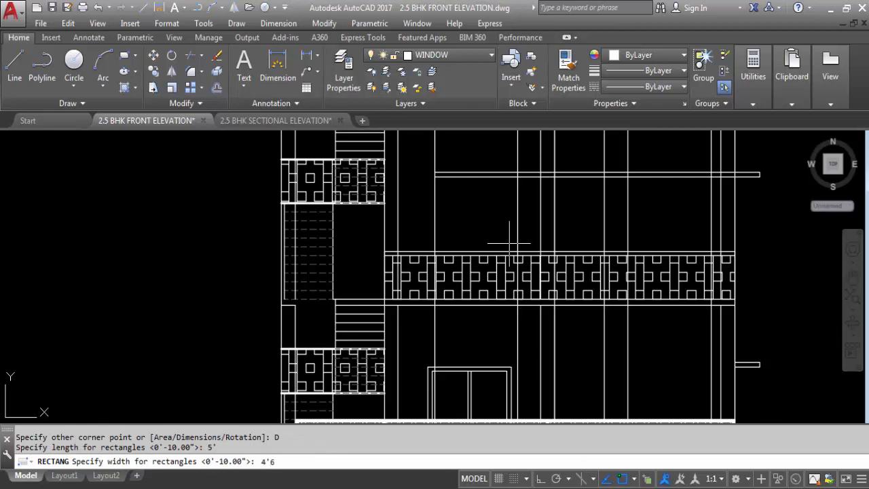
type("4'6")
key("Return")
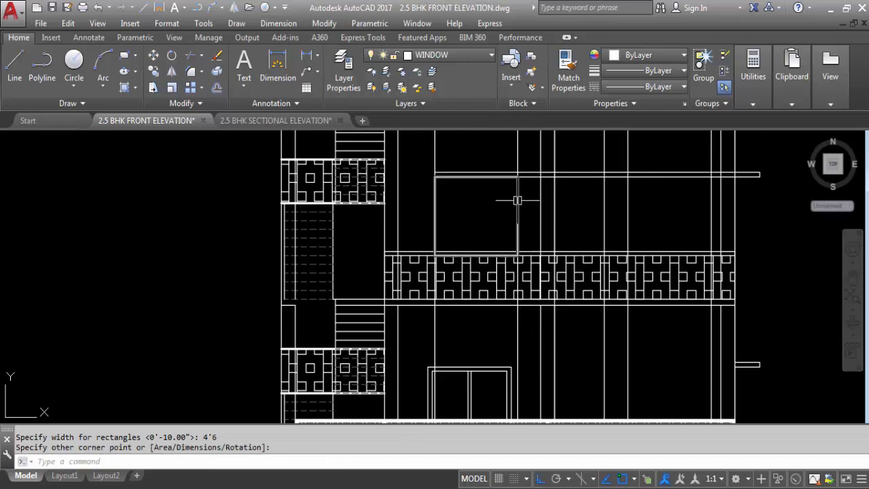
key("Escape")
- Erase the two vertical construction lines through the left bedroom's balcony-side window
left_click(516, 147)
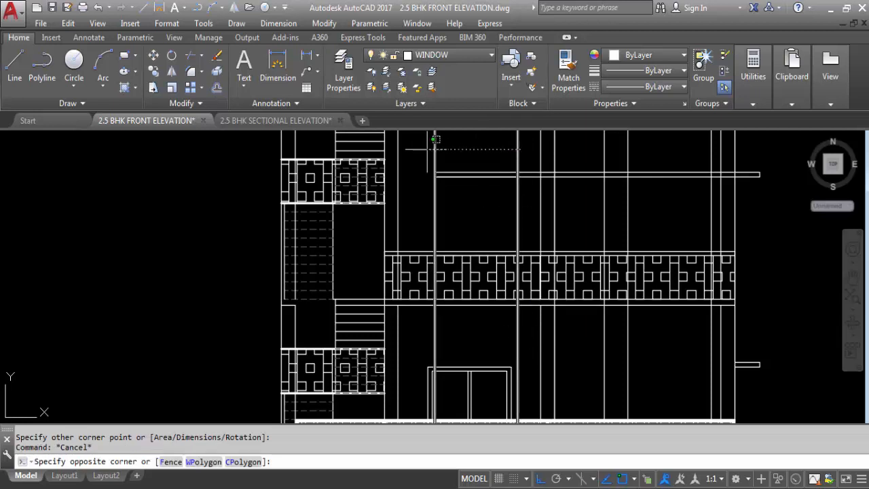
scroll(219, 234, "down", 5)
scroll(473, 282, "up", 8)
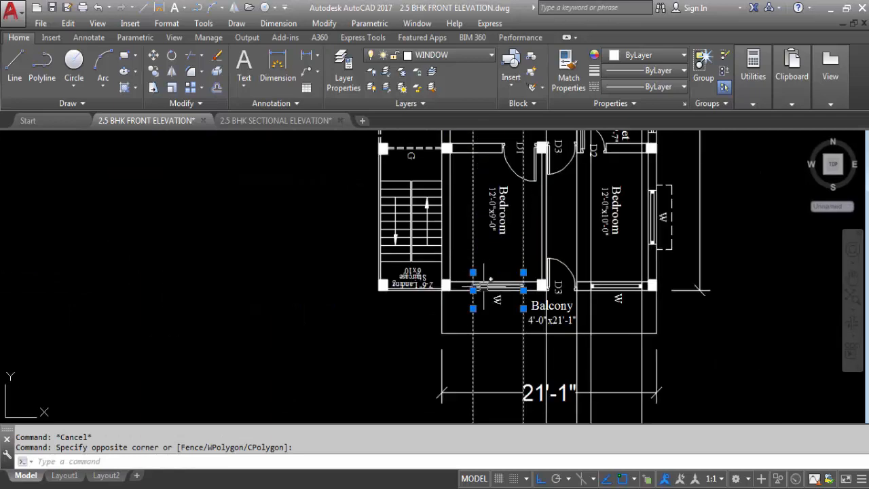
scroll(486, 373, "down", 2)
key("Delete")
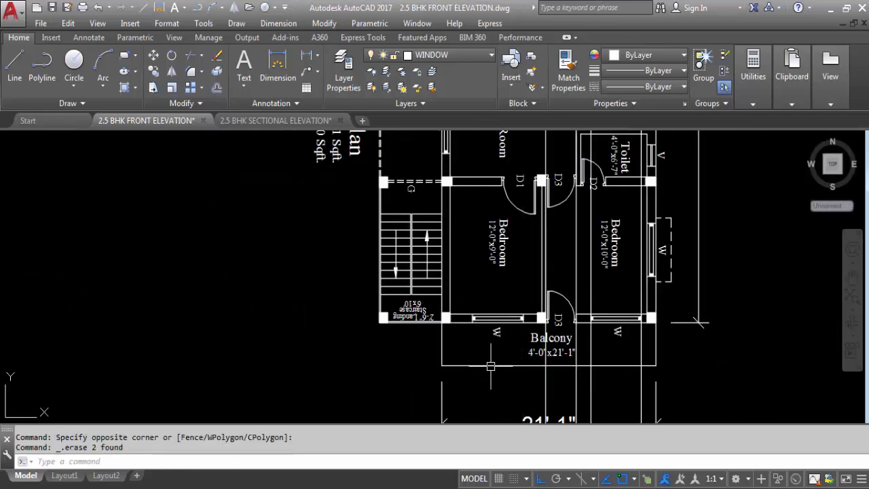
- Check the balcony door's position on the First Floor Plan and look up door D3's size in the REFERENCE table
scroll(490, 371, "down", 7)
scroll(487, 206, "up", 10)
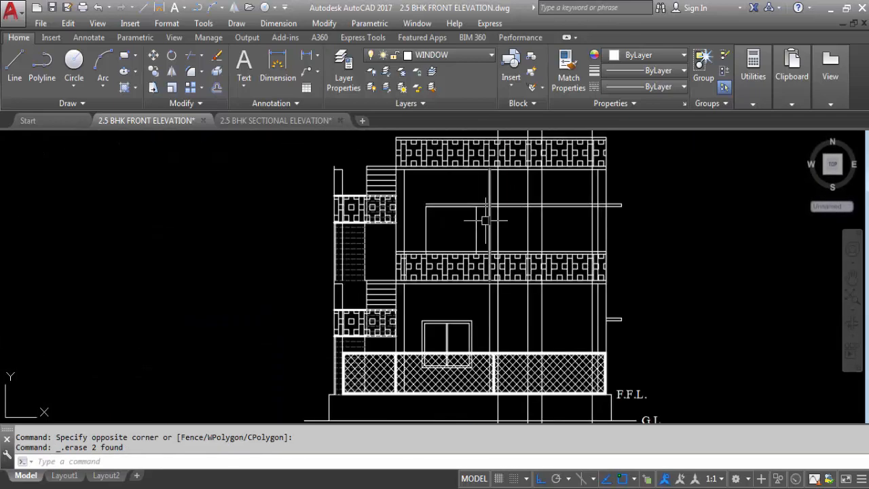
scroll(432, 182, "down", 4)
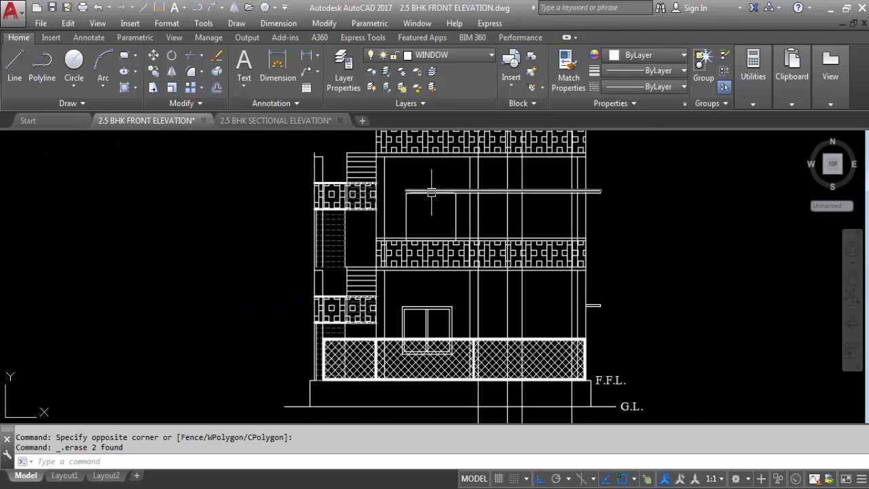
scroll(455, 201, "down", 4)
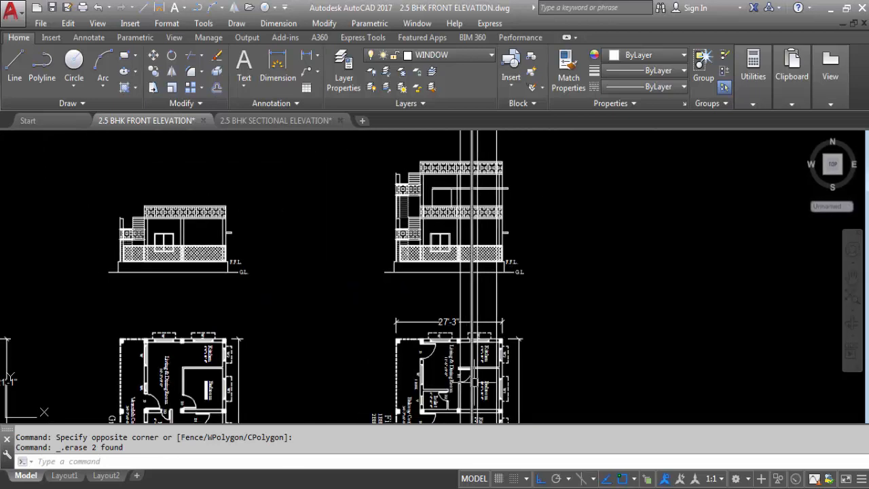
scroll(478, 213, "down", 2)
scroll(496, 264, "up", 7)
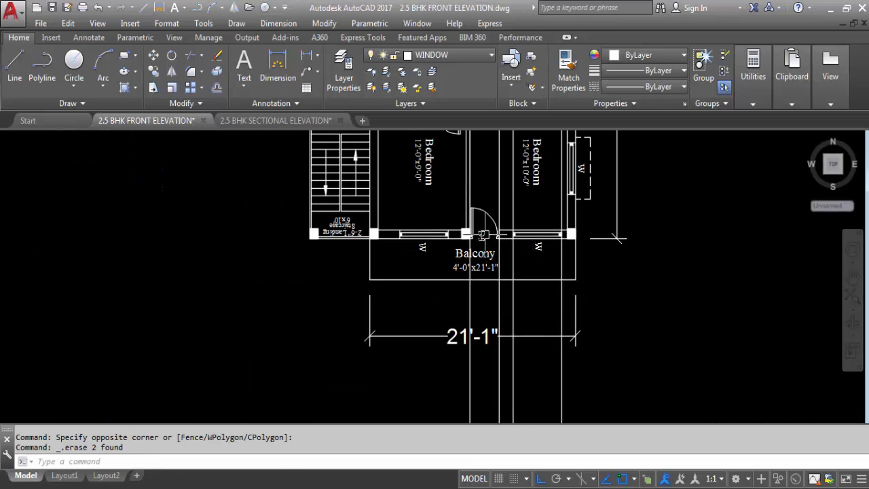
scroll(487, 234, "up", 4)
scroll(501, 234, "down", 5)
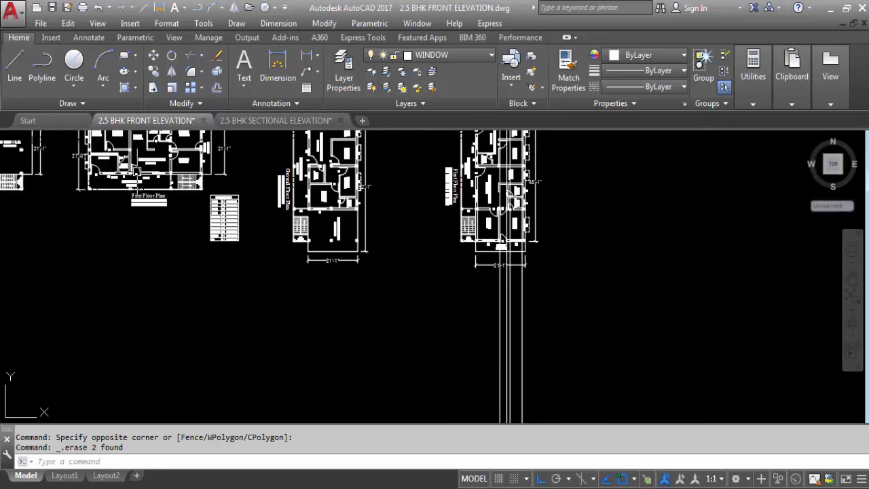
scroll(288, 216, "up", 6)
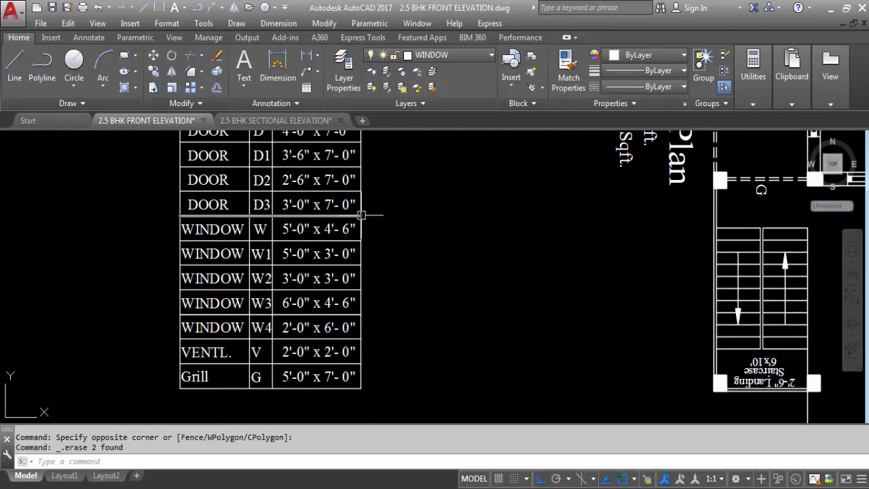
scroll(315, 310, "down", 5)
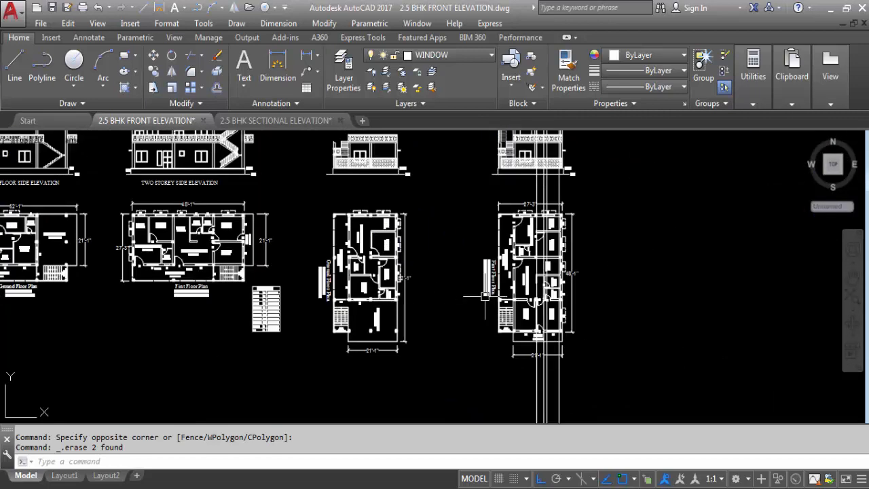
scroll(485, 297, "down", 2)
scroll(543, 339, "up", 5)
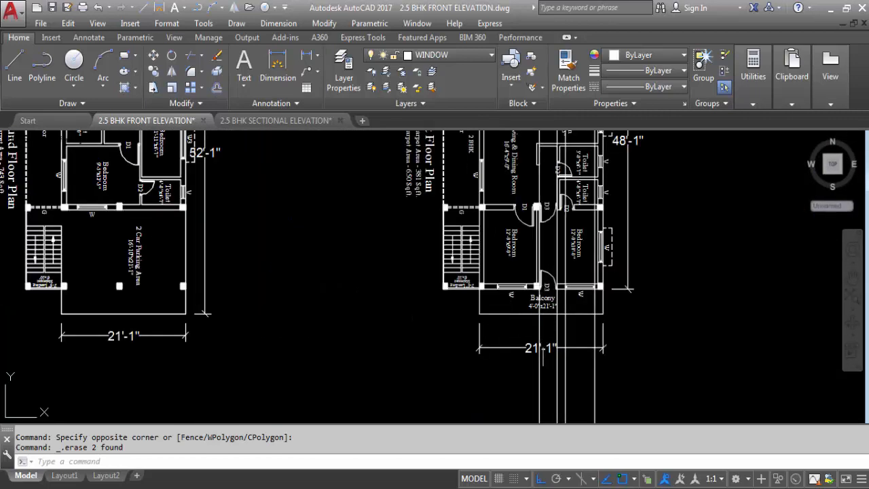
scroll(544, 357, "down", 6)
scroll(538, 182, "up", 3)
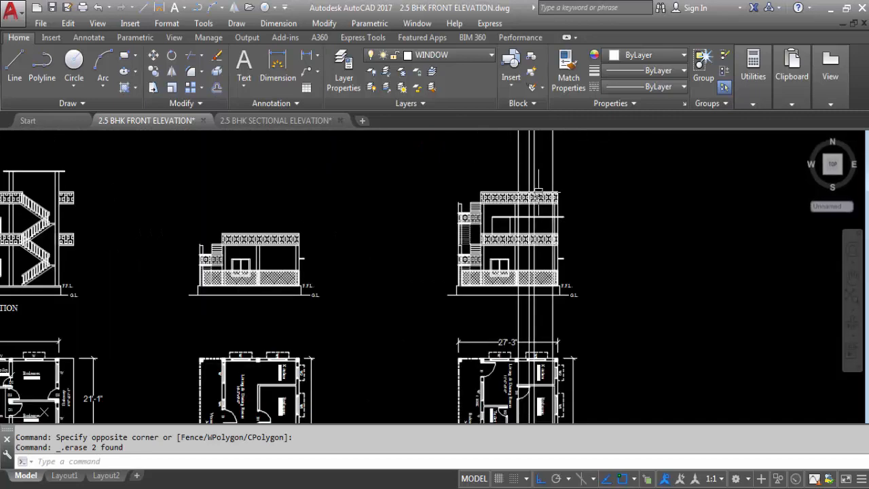
scroll(539, 182, "up", 6)
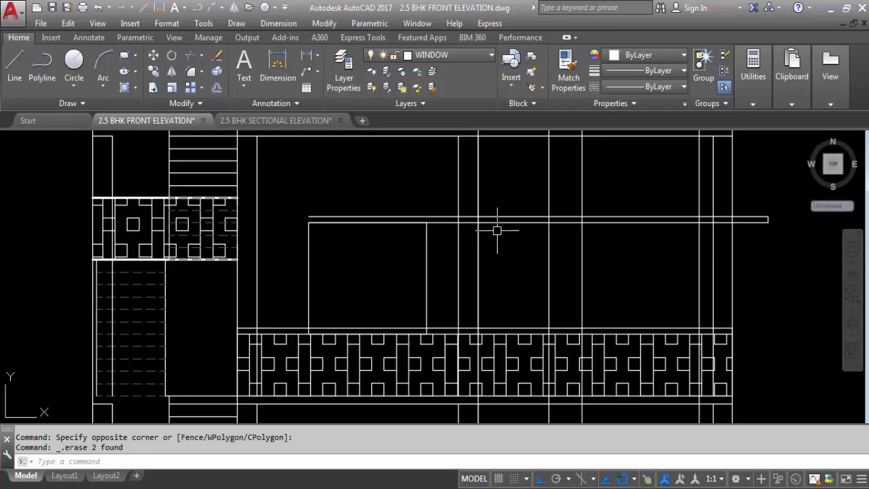
- Draw a 3' by 7' rectangle for door D3, starting where the upper sunshade's underside meets the door's left construction line
type("C")
key("Return")
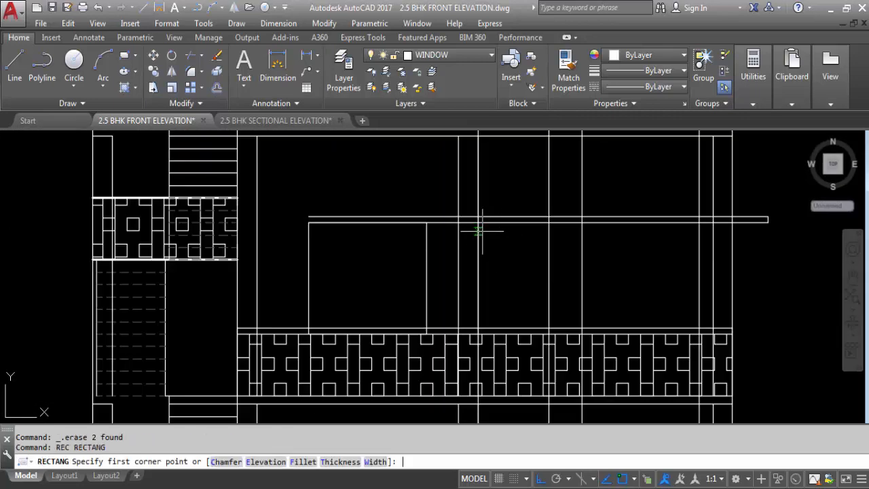
left_click(478, 222)
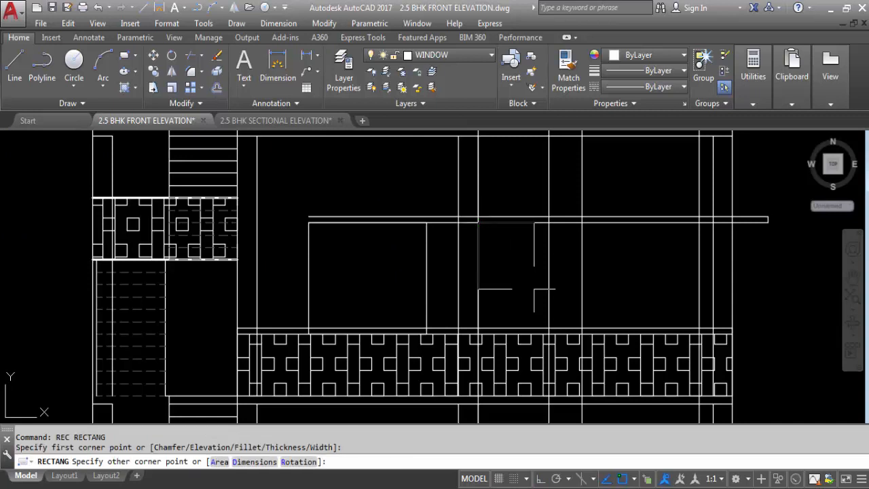
right_click(535, 290)
left_click(576, 363)
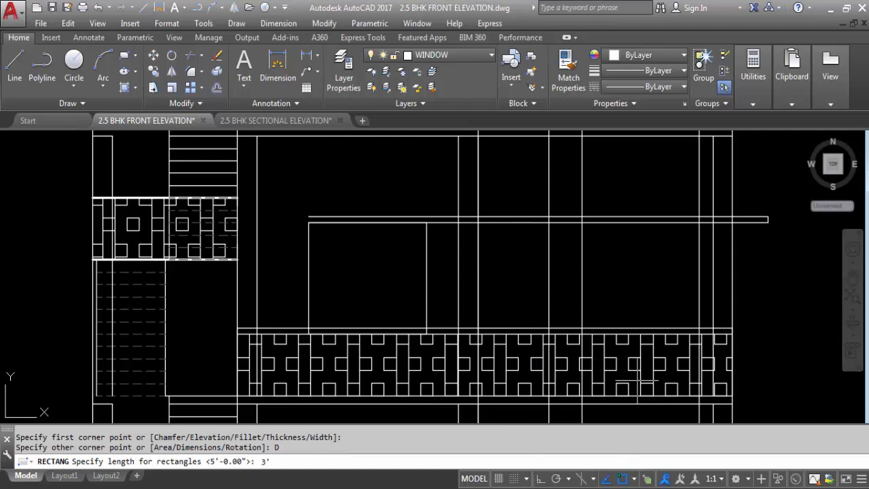
key("Return")
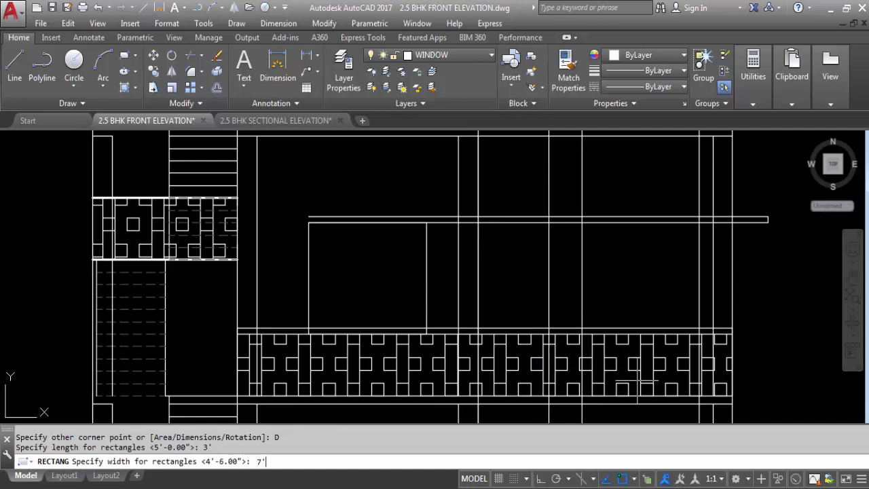
type("7'")
key("Return")
scroll(597, 266, "down", 4)
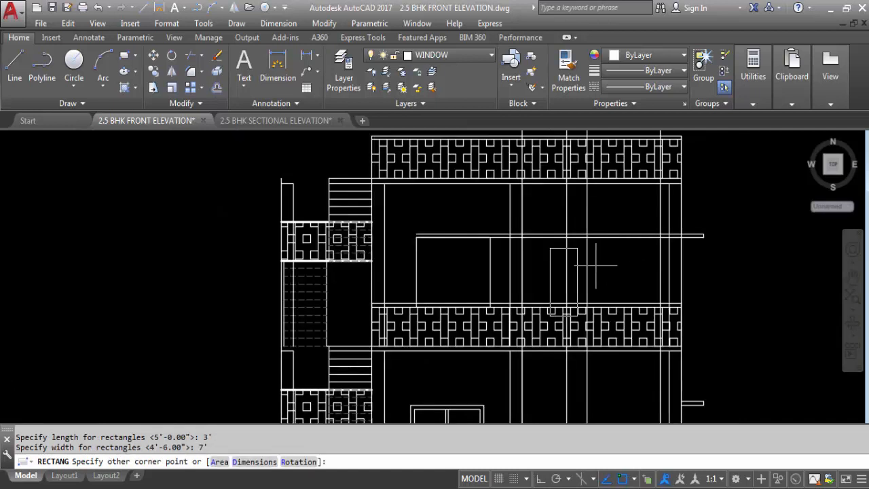
scroll(583, 332, "up", 4)
left_click(582, 359)
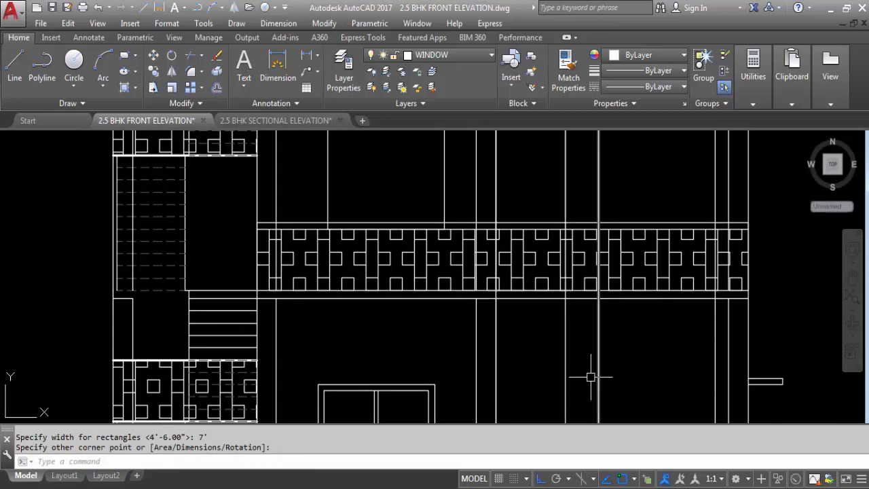
scroll(547, 326, "down", 4)
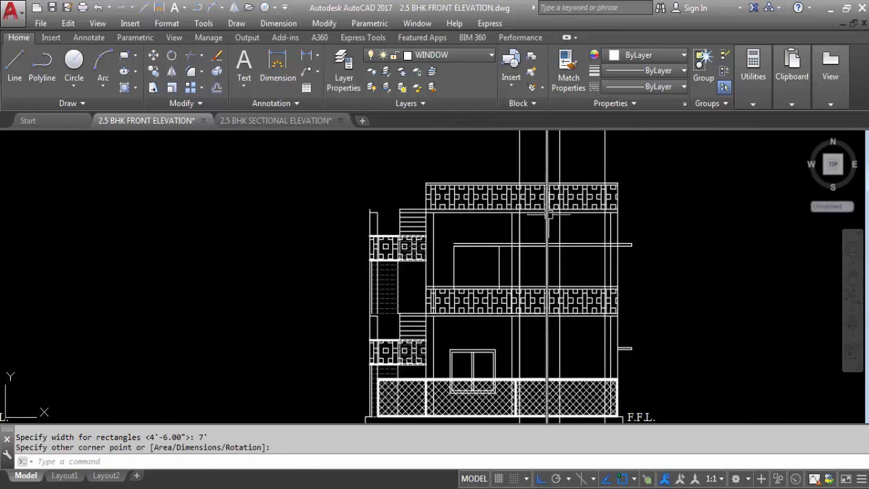
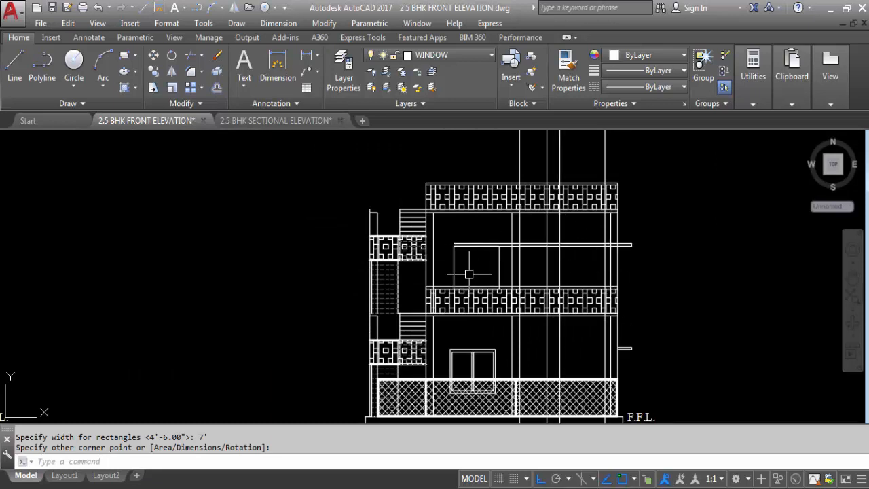
- Offset the upper storey's left window rectangle 3" inward to form its frame
scroll(468, 274, "up", 2)
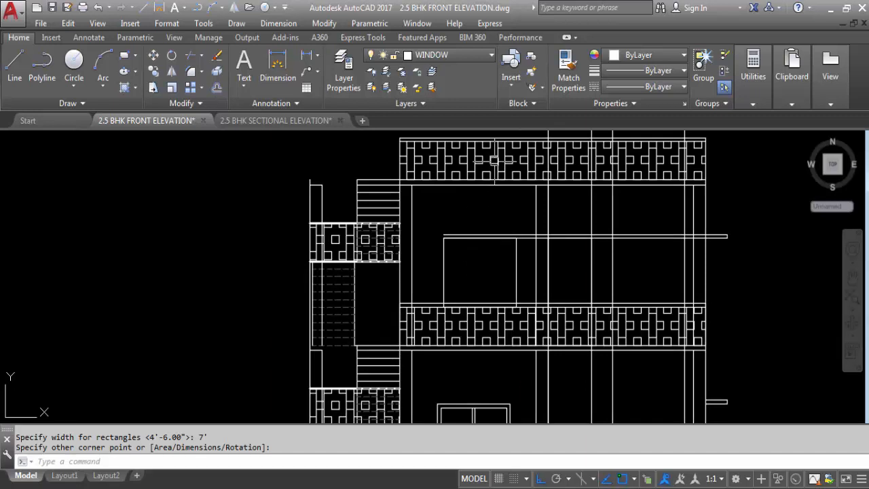
scroll(494, 161, "down", 5)
scroll(501, 215, "up", 5)
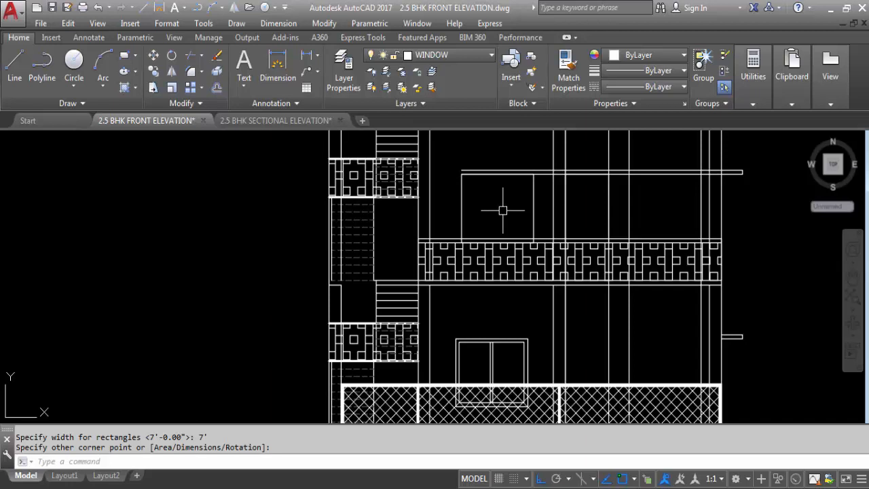
key("Return")
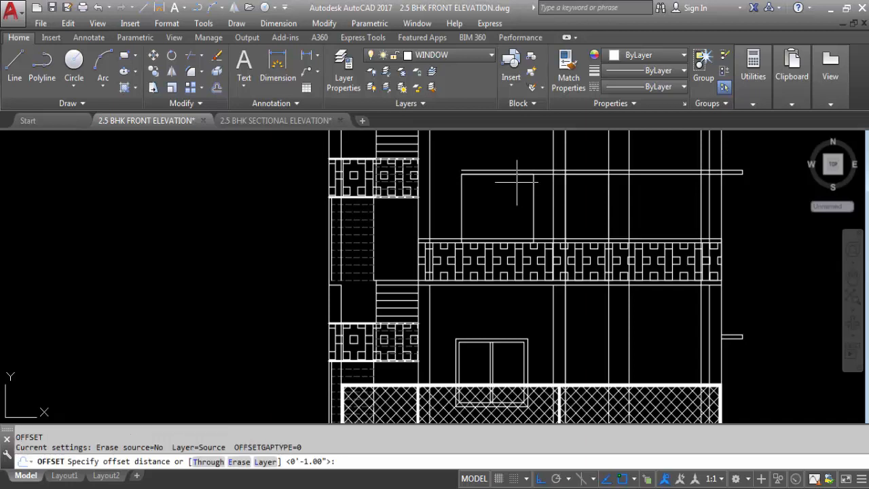
key("Return")
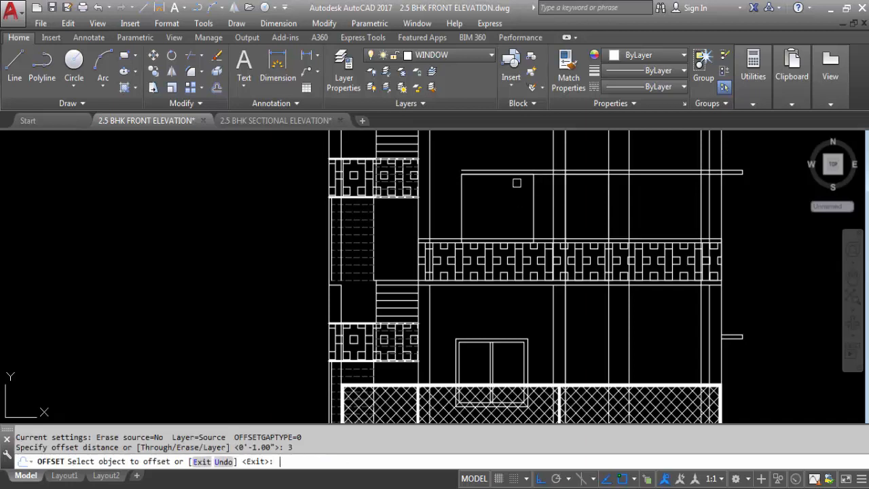
left_click(533, 204)
scroll(493, 204, "up", 2)
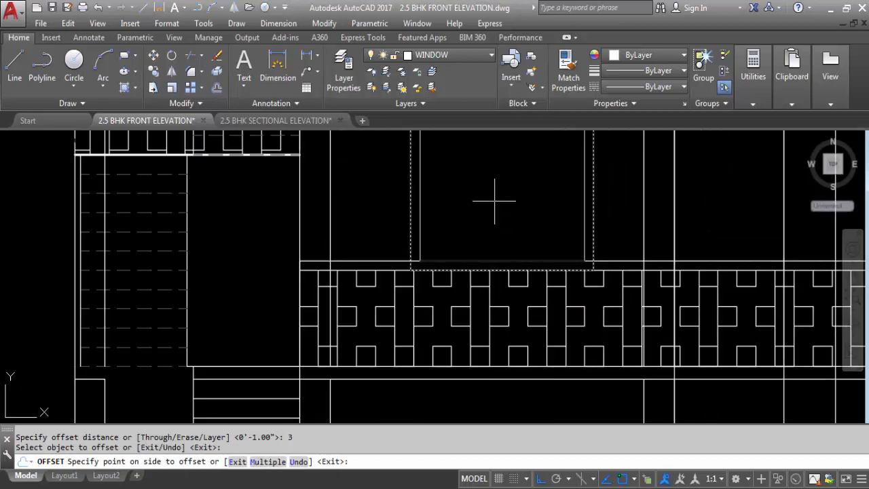
left_click(495, 207)
scroll(503, 204, "down", 2)
key("Escape")
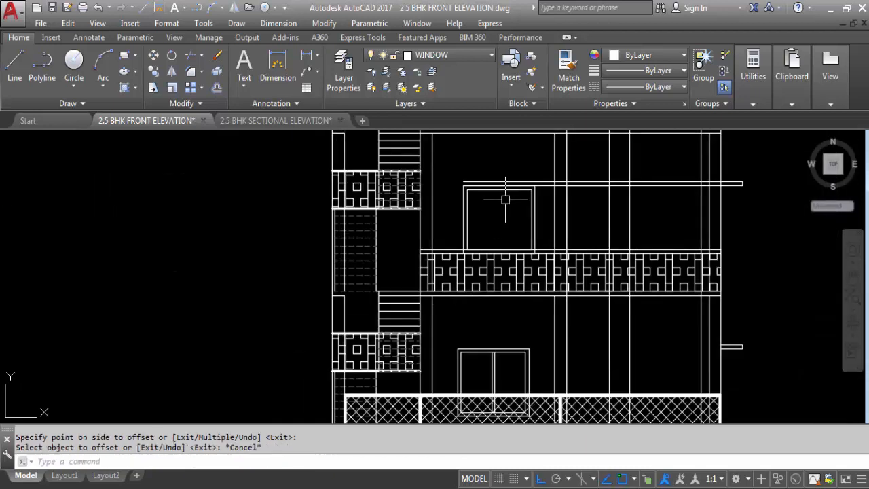
- Draw a vertical centre line inside the upper left window's inner frame, from the midpoint of its top edge to its bottom edge
type("l")
key("Return")
left_click(499, 190)
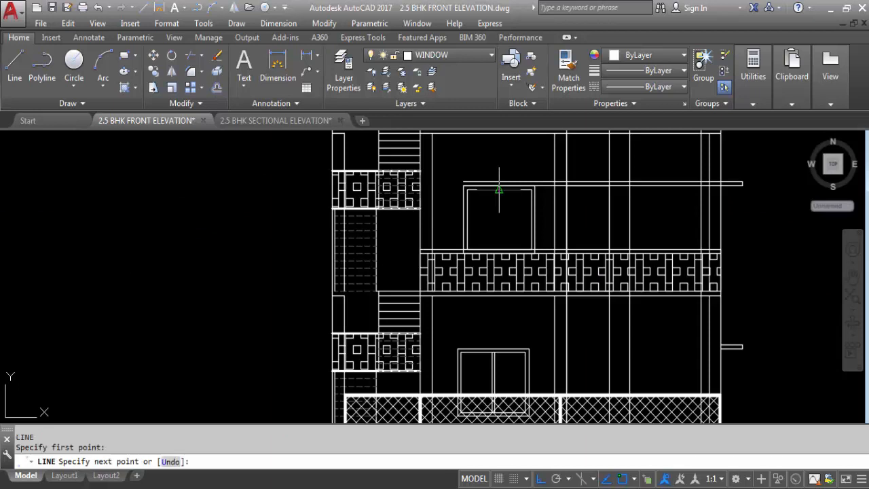
scroll(500, 272, "up", 3)
left_click(497, 278)
scroll(497, 278, "down", 3)
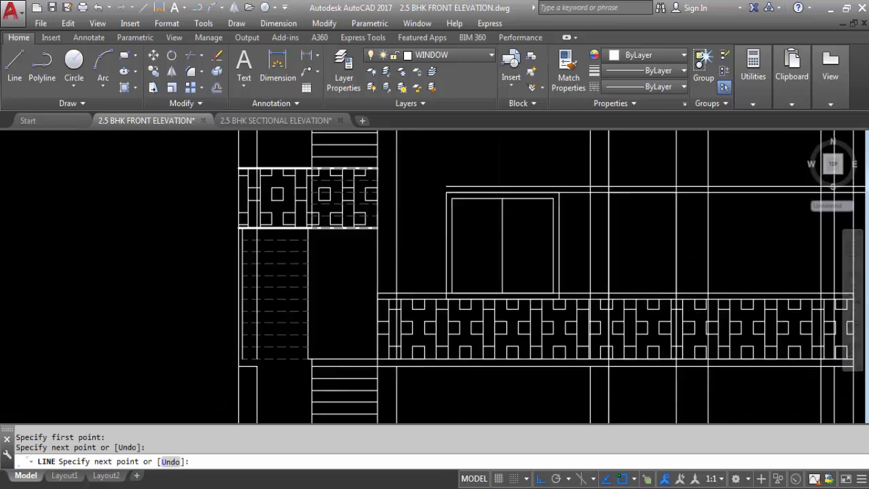
scroll(509, 272, "up", 2)
key("Escape")
- Offset the upper left window's vertical centre line
scroll(510, 268, "up", 2)
type("o")
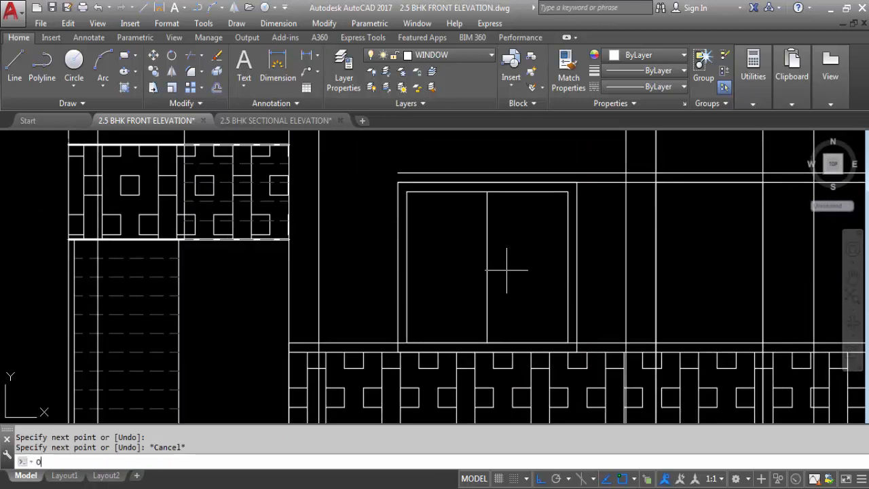
- Offset the upper-floor window's vertical centre line by 1" to both sides, and erase the original centre line
key("Return")
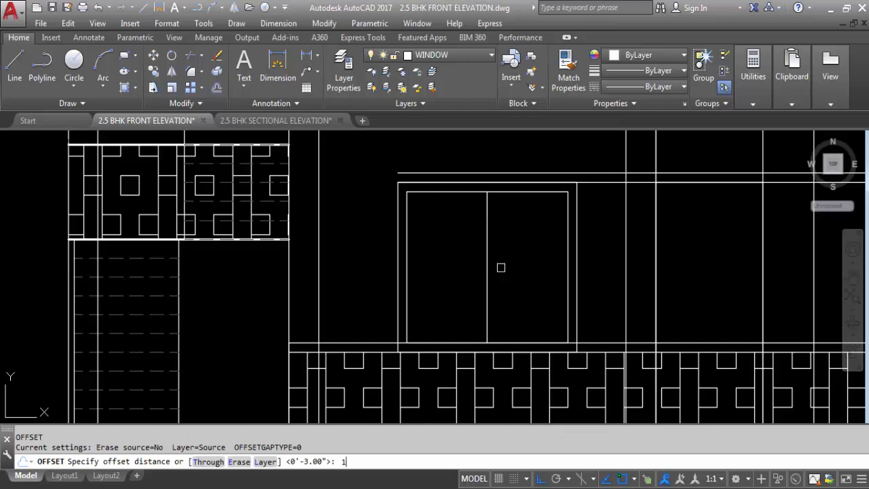
type("1")
key("Return")
left_click(487, 258)
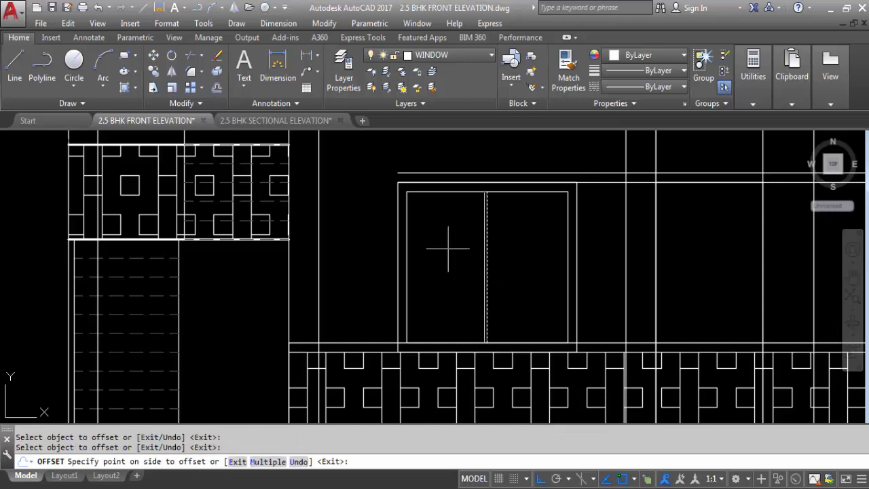
left_click(501, 260)
scroll(491, 261, "up", 2)
left_click(486, 256)
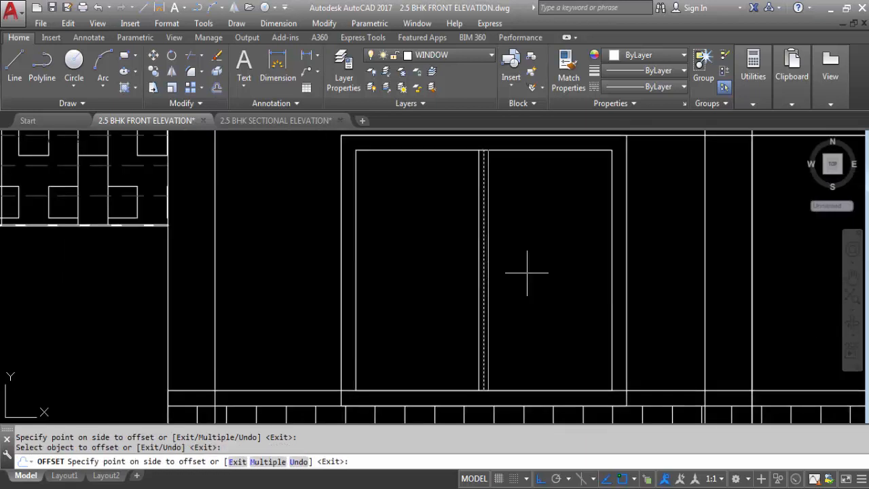
left_click(536, 275)
key("Escape")
left_click(485, 246)
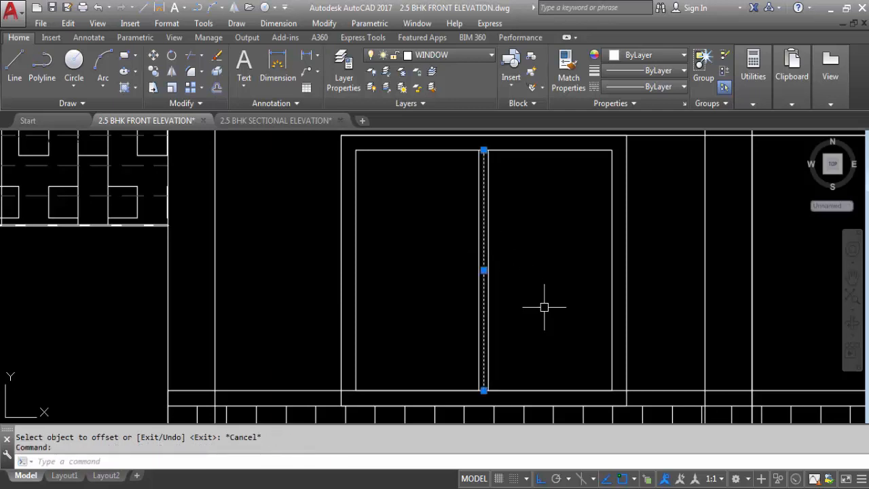
key("Delete")
- Trim the parts of the window frame that extend below the upper line above the balcony railing
scroll(489, 237, "down", 3)
scroll(460, 288, "up", 2)
scroll(425, 264, "down", 2)
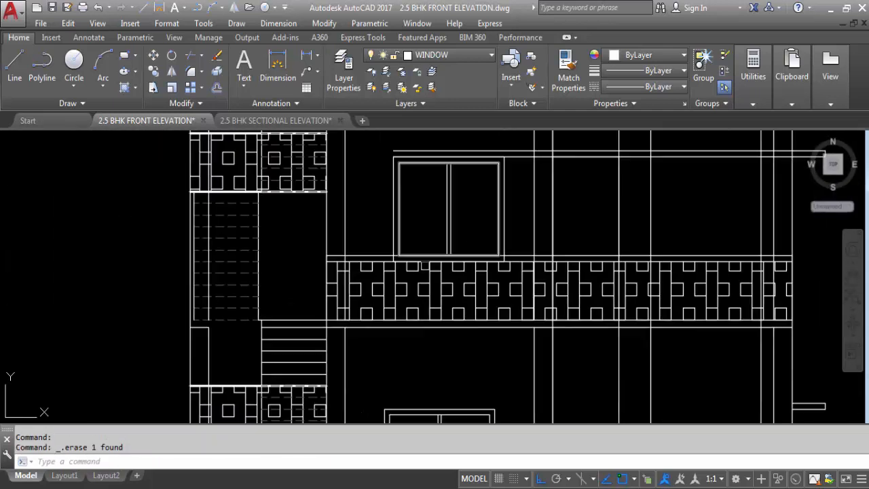
scroll(482, 251, "up", 4)
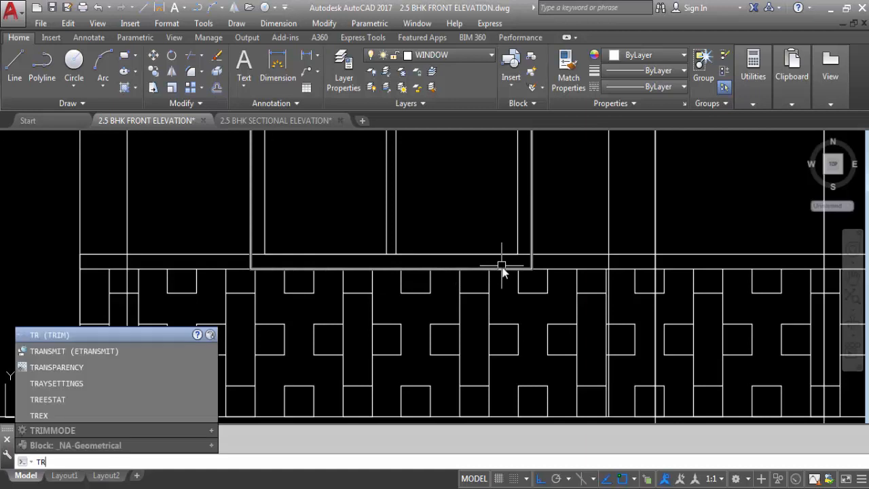
key("Return")
left_click(565, 256)
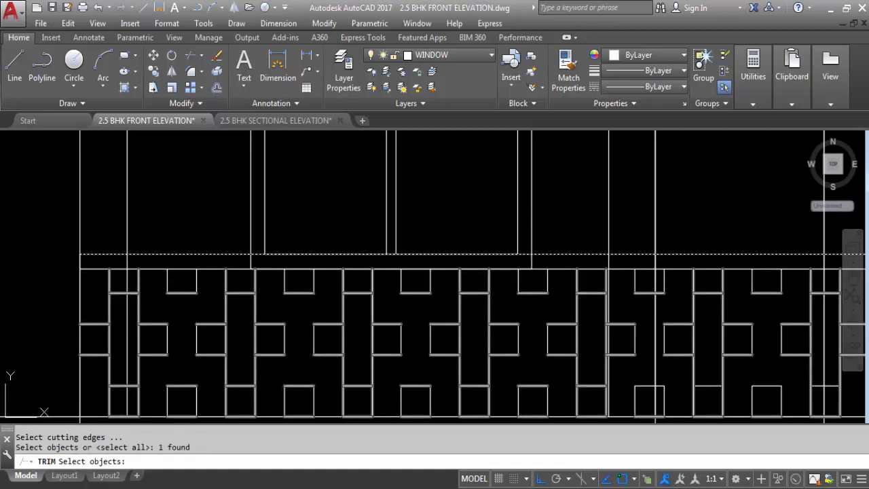
key("Return")
left_click(527, 258)
left_click(531, 260)
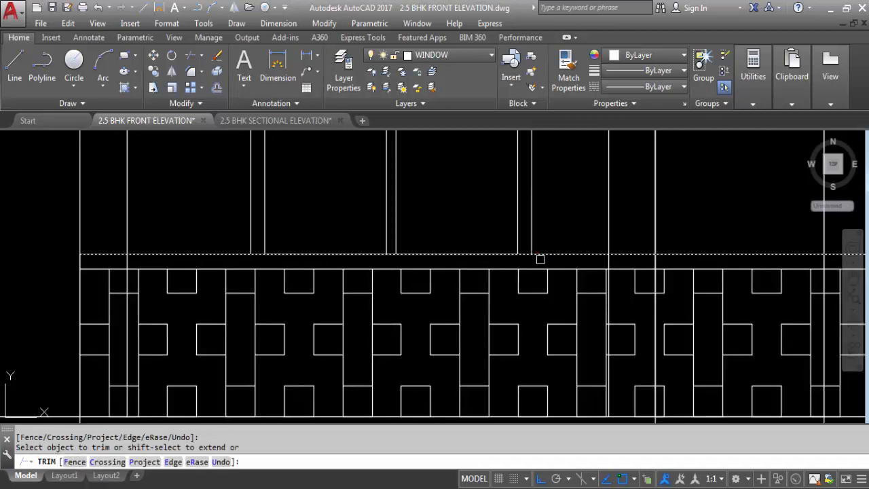
left_click(377, 251)
left_click(256, 256)
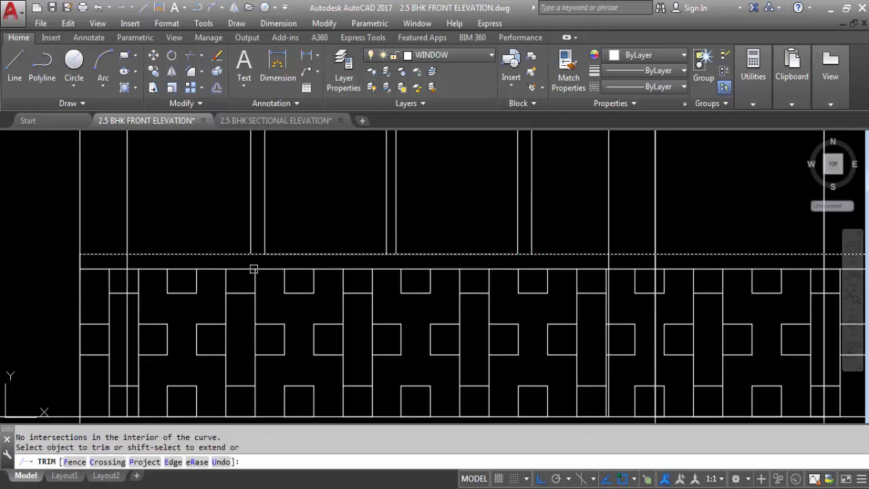
left_click(252, 269)
- Try to trim the vertical lines crossing the balcony railing, using the upper line above the railing as cutting edge
scroll(328, 228, "down", 6)
left_click(353, 256)
left_click(402, 246)
left_click(423, 237)
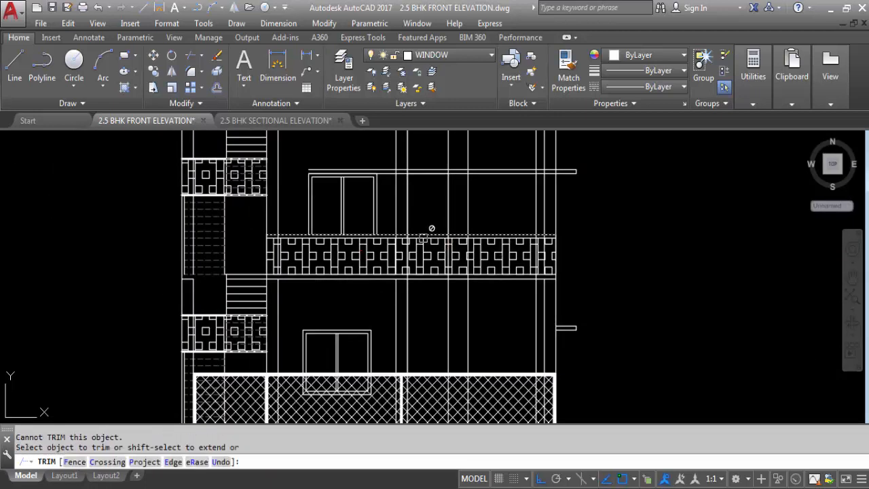
left_click(424, 236)
scroll(426, 231, "up", 4)
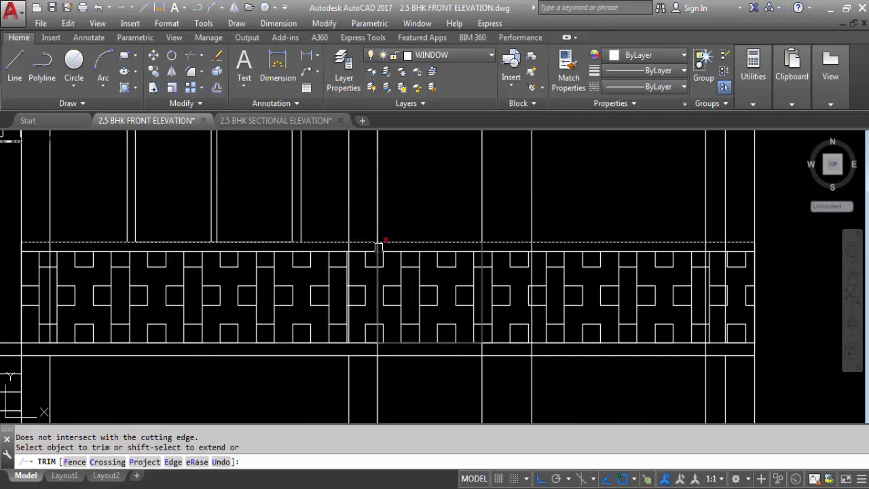
left_click(400, 273)
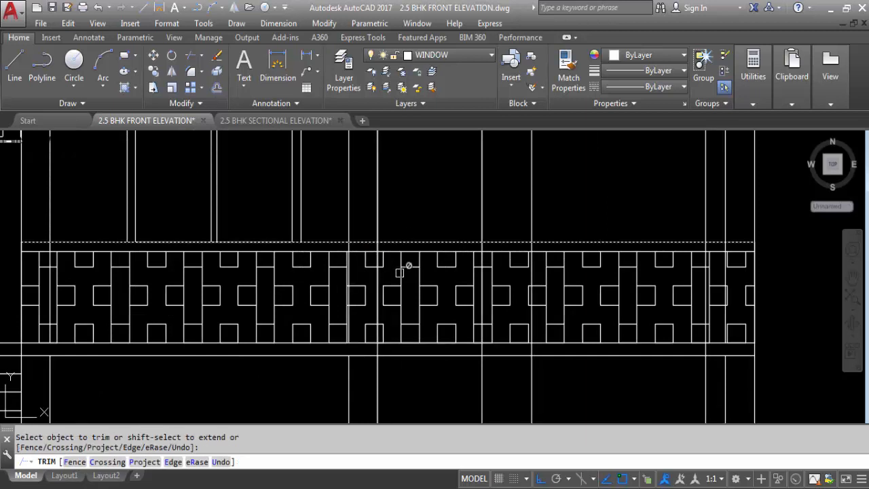
left_click(388, 248)
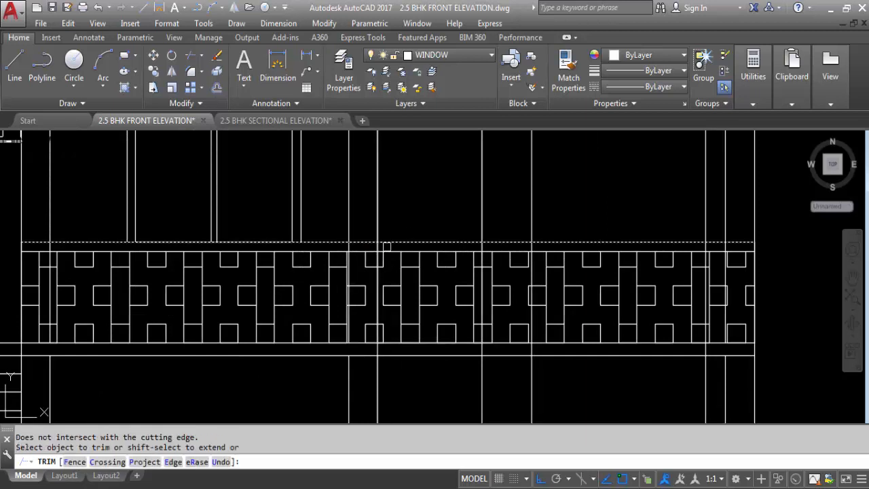
left_click(391, 240)
key("Escape")
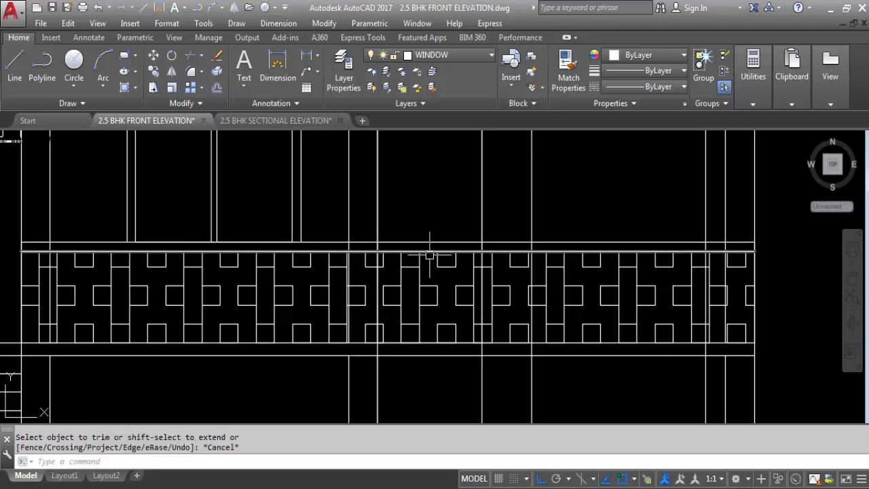
- Copy the complete upper-floor window from its upper left corner to the right bedroom window's construction line at lintel level
scroll(441, 244, "down", 4)
scroll(355, 225, "up", 2)
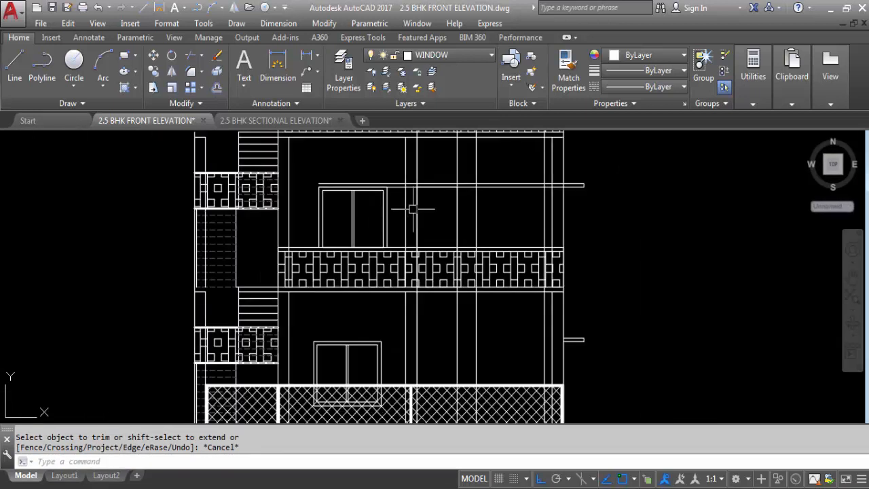
scroll(317, 191, "up", 2)
left_click(333, 211)
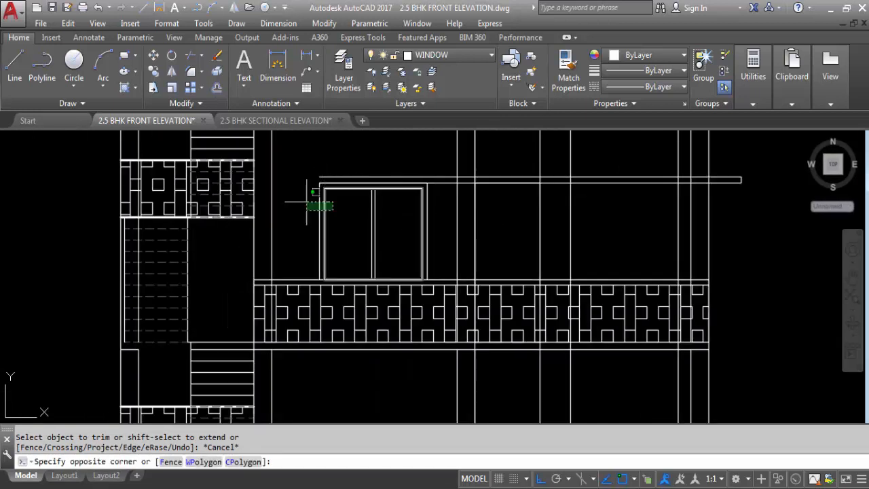
left_click(274, 196)
left_click(393, 229)
left_click(346, 206)
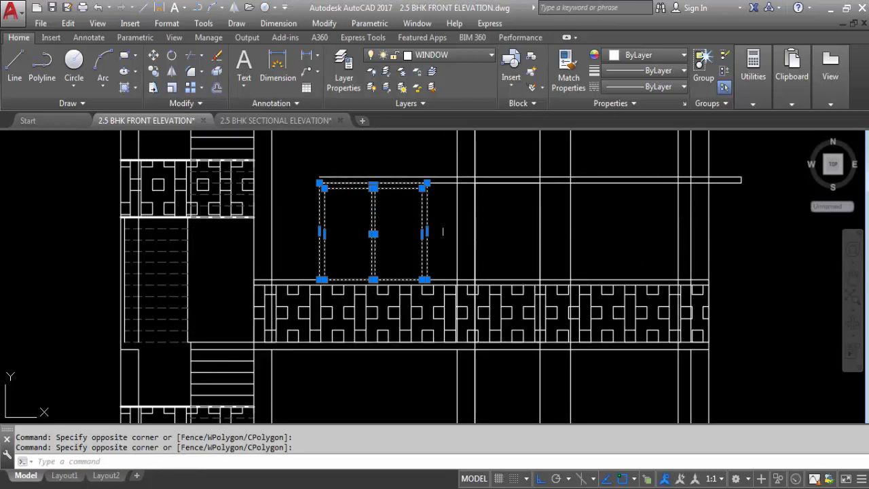
scroll(443, 231, "down", 6)
scroll(480, 377, "up", 5)
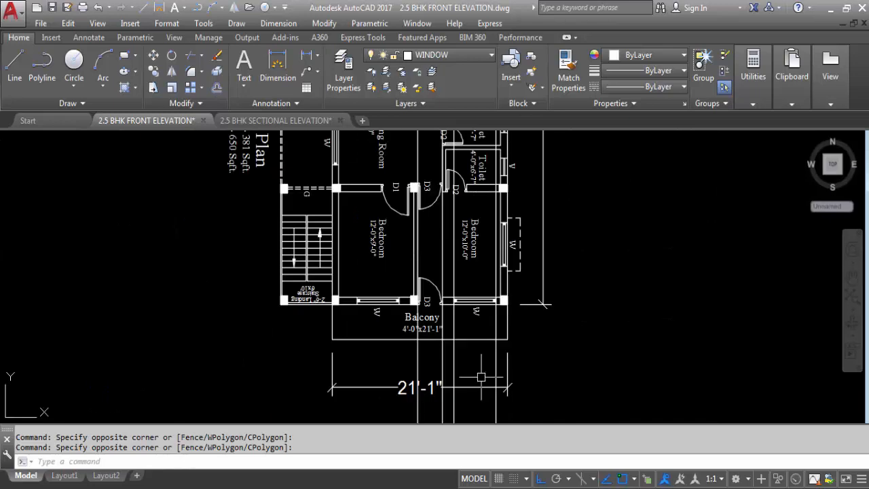
scroll(543, 305, "down", 5)
scroll(488, 258, "up", 6)
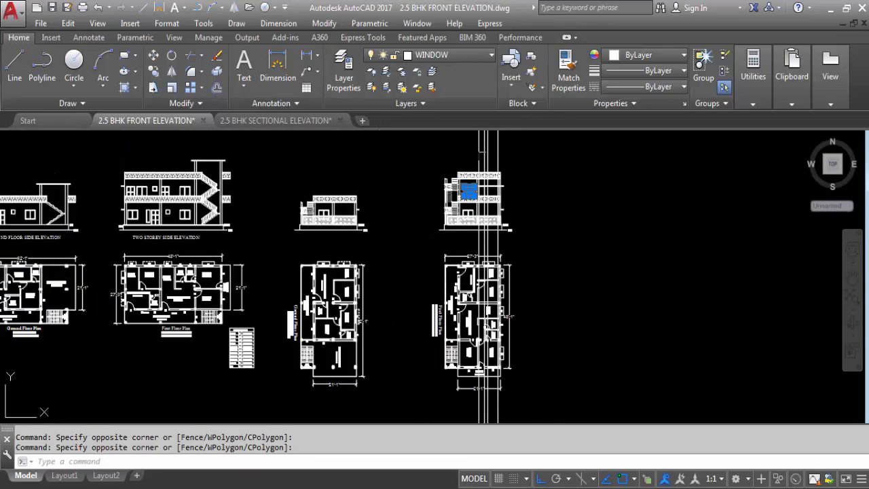
scroll(420, 280, "up", 2)
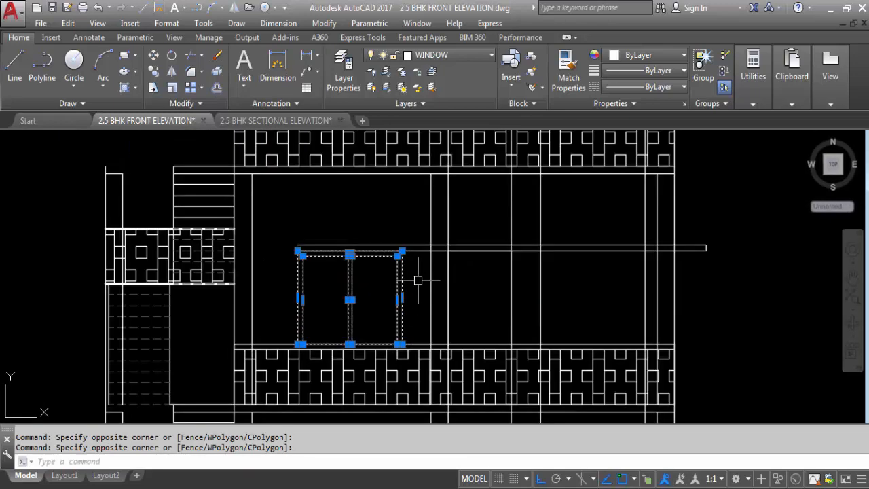
key("Return")
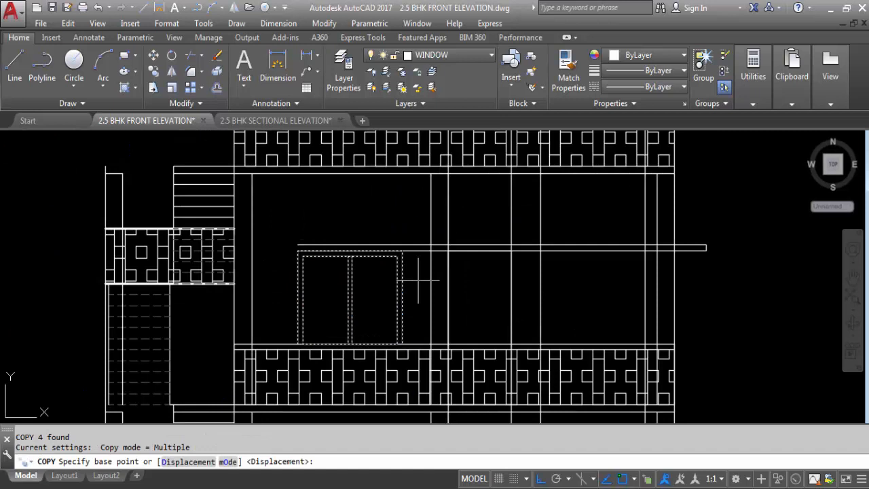
left_click(297, 251)
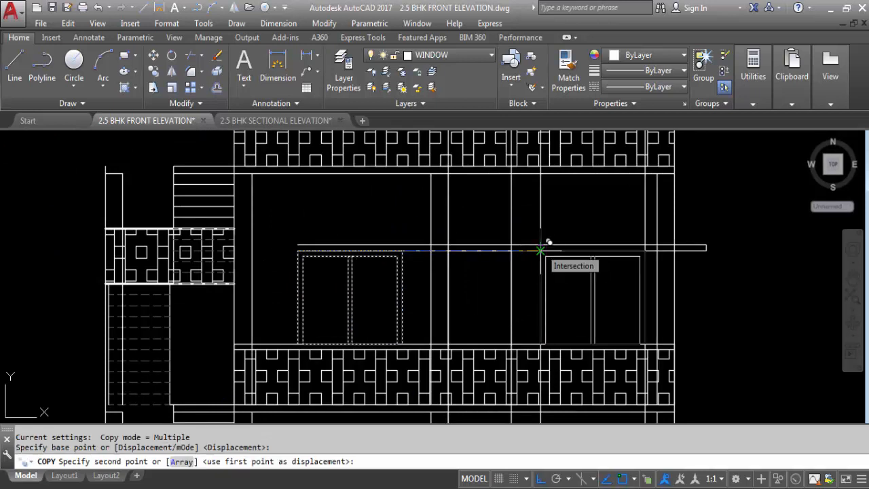
left_click(541, 250)
key("Escape")
- Erase the two vertical construction lines running along the sides of the copied window
left_click(556, 215)
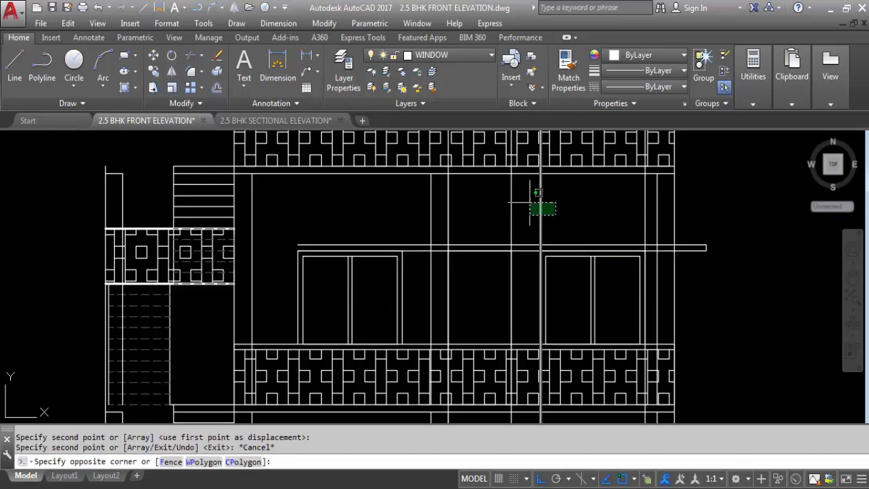
left_click(531, 203)
left_click(645, 207)
scroll(569, 171, "down", 2)
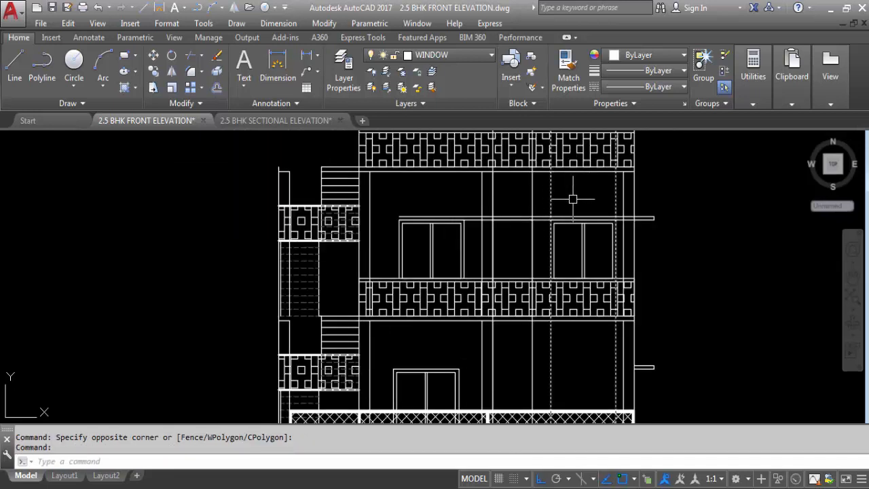
key("Delete")
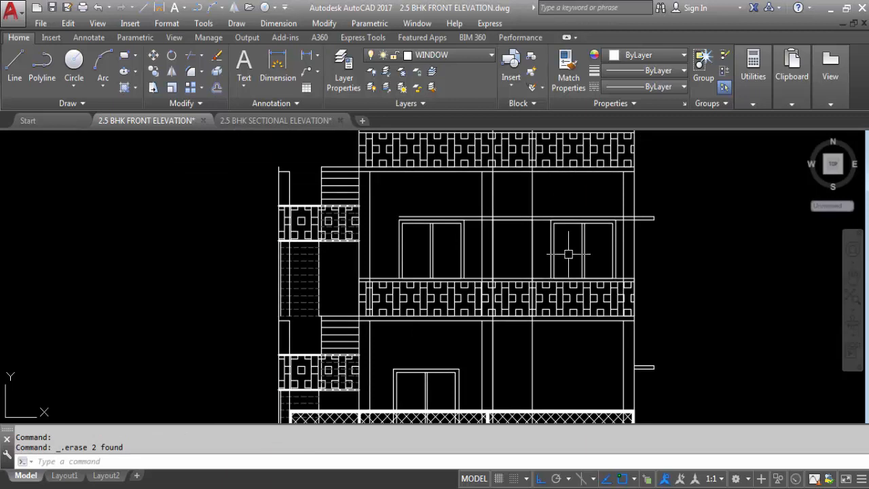
left_click(535, 241)
key("Escape")
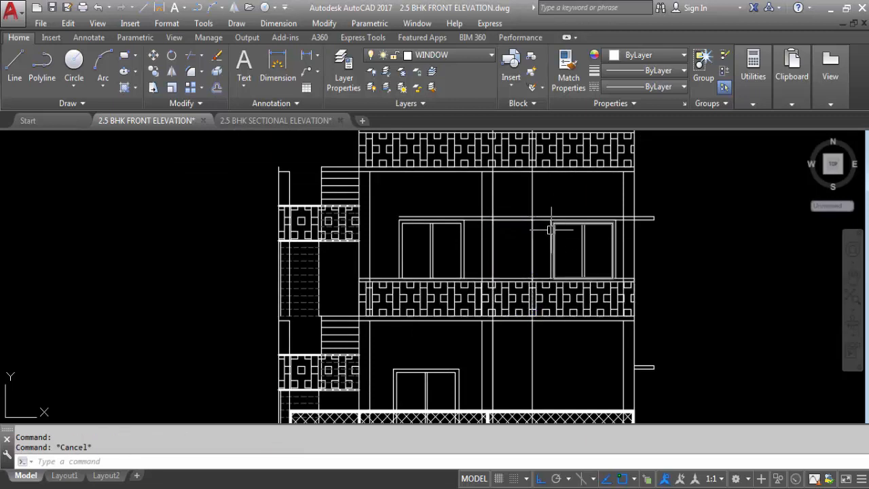
scroll(550, 229, "up", 4)
type("TR")
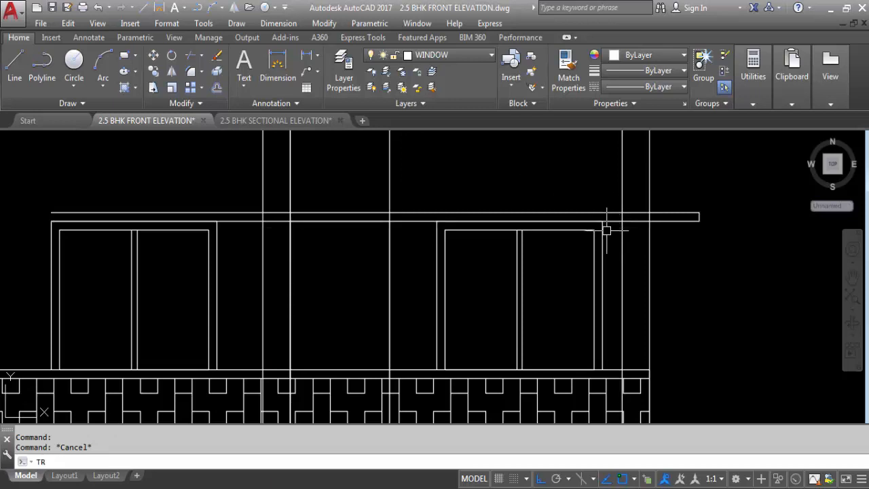
key("Return")
left_click(623, 181)
key("Return")
left_click(632, 212)
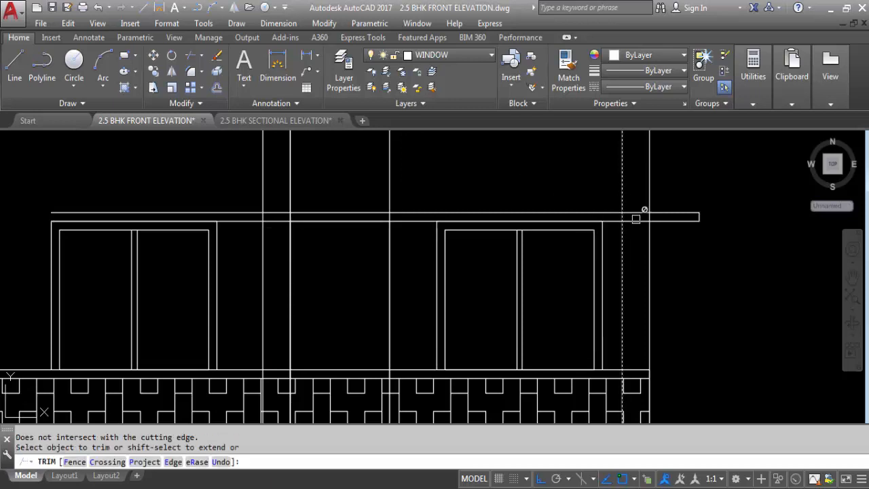
key("Escape")
- Trim the two long horizontal lines above the windows back to the building's outer right wall edge, keeping the projecting part
type("TR")
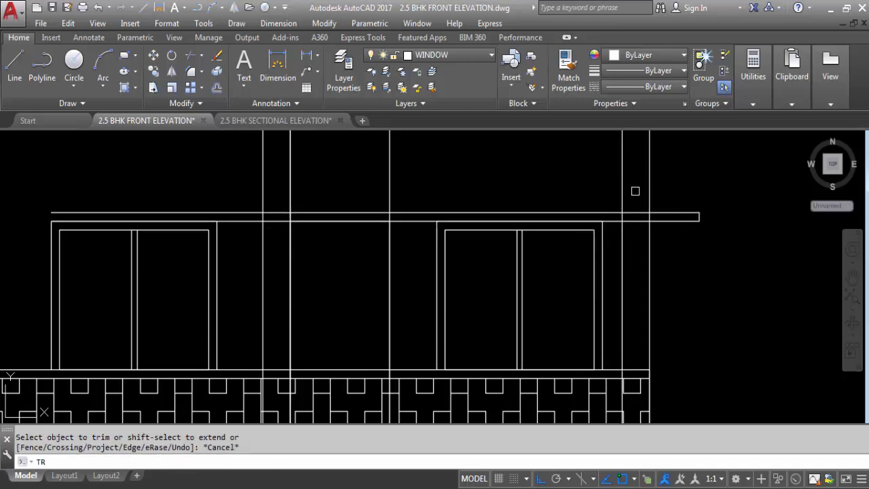
key("Return")
left_click(646, 181)
key("Return")
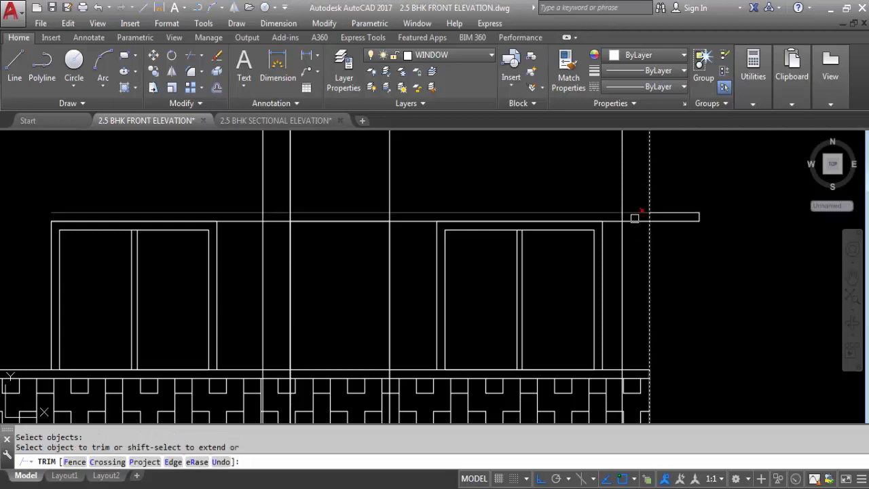
left_click(637, 198)
left_click(636, 227)
left_click(544, 231)
left_click(543, 231)
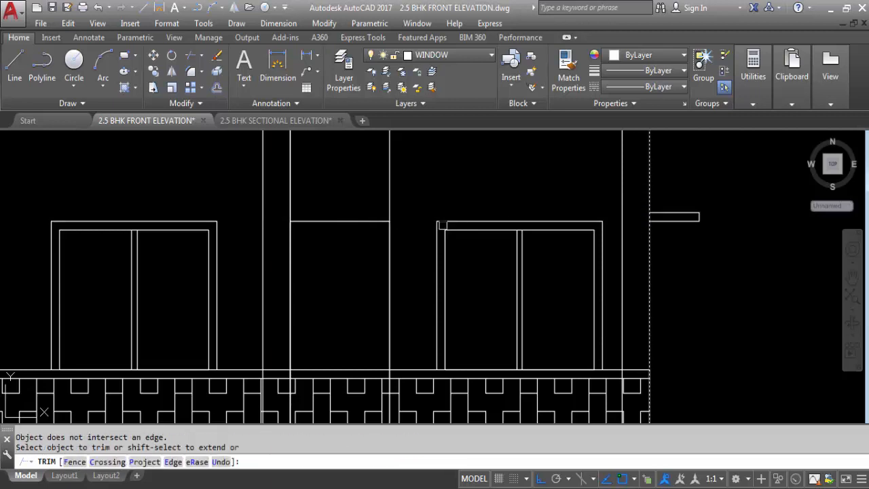
scroll(440, 203, "down", 5)
key("Escape")
- Erase the two vertical construction lines projected from the balcony door D3, after checking them against the floor plan
left_click(413, 191)
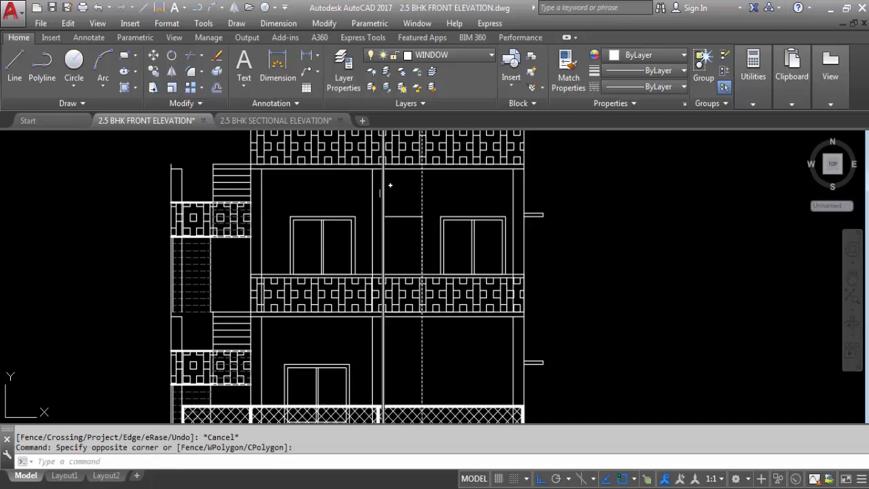
left_click(384, 193)
scroll(417, 170, "down", 8)
scroll(414, 353, "up", 8)
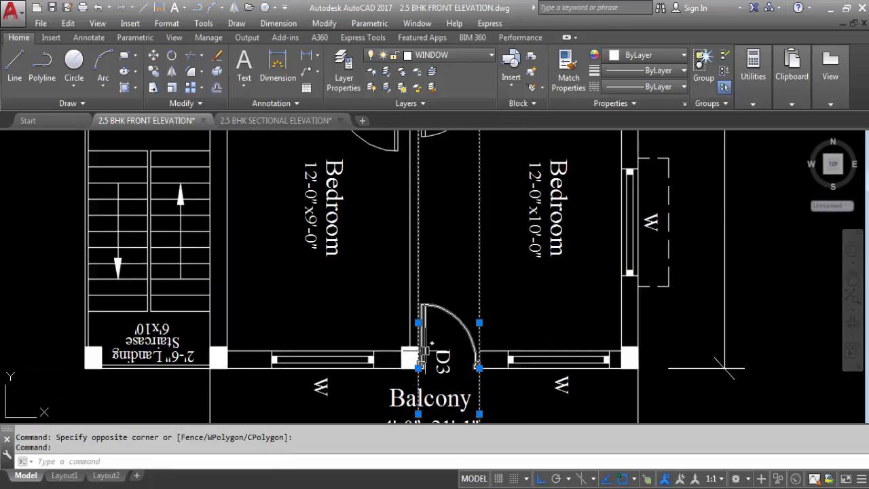
scroll(442, 398, "down", 8)
scroll(438, 234, "up", 8)
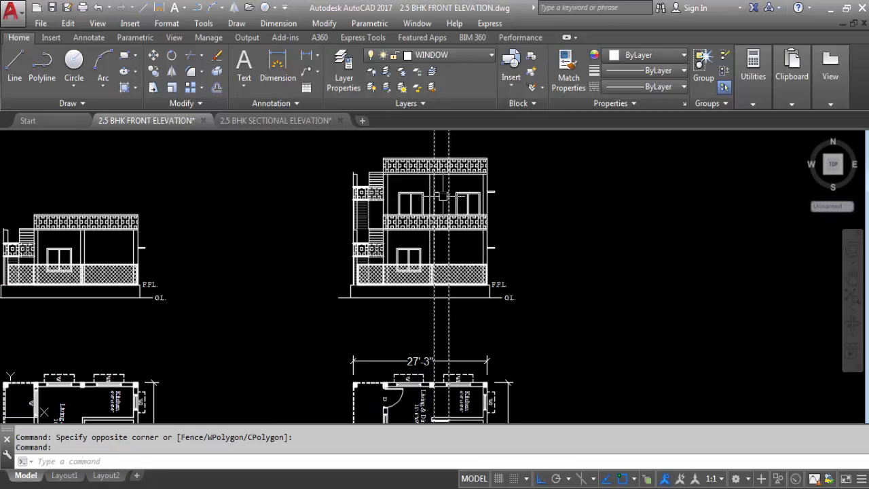
key("Delete")
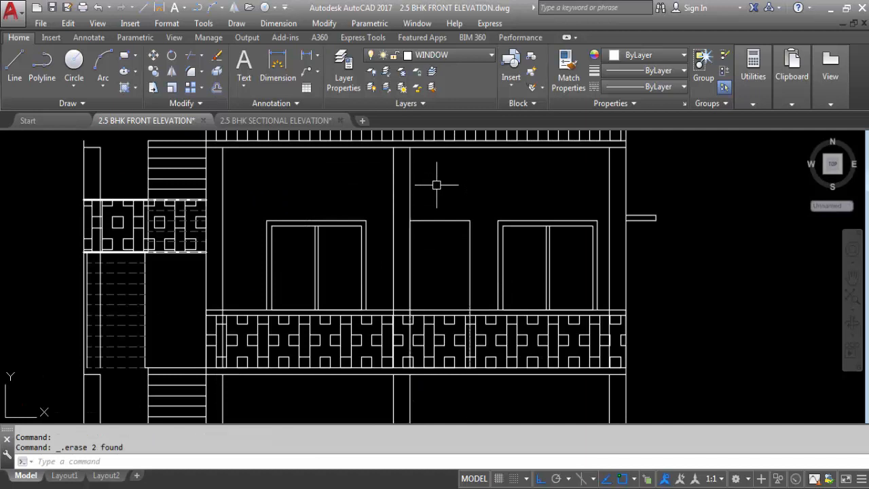
- Draw a vertical guide line along the balcony door's left side, from its upper corner down to the floor line
scroll(436, 184, "down", 4)
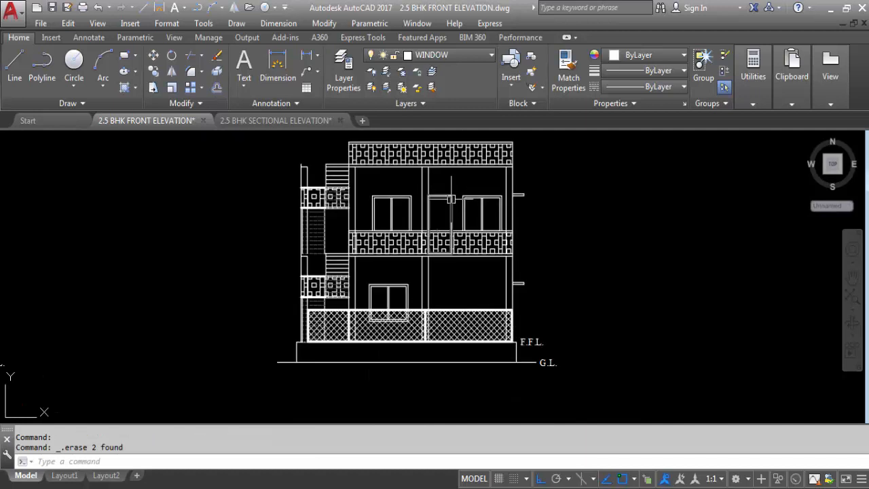
scroll(422, 212, "up", 4)
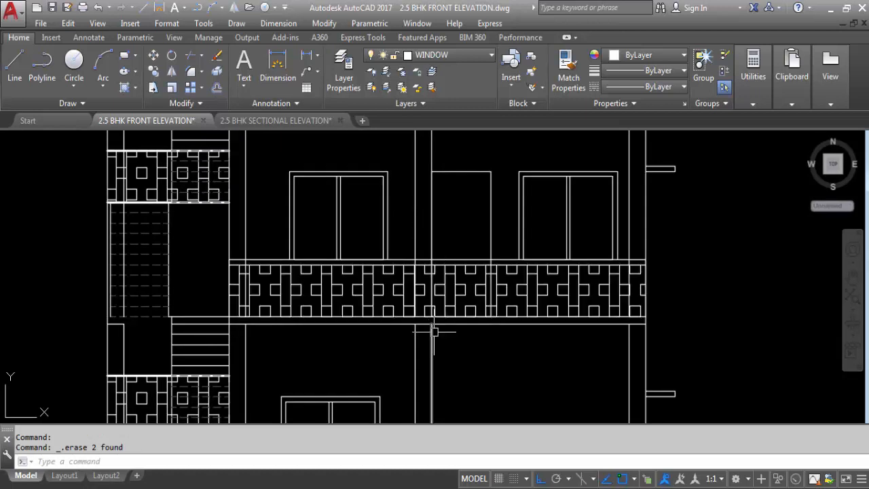
key("Return")
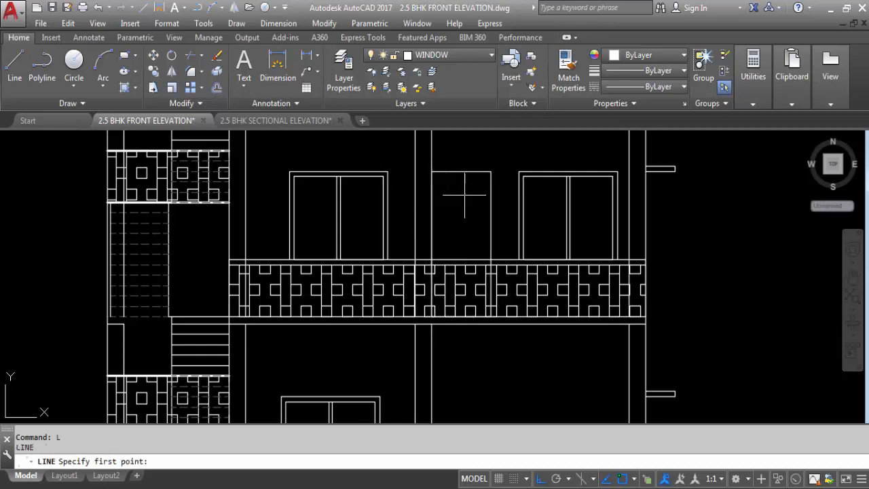
left_click(432, 171)
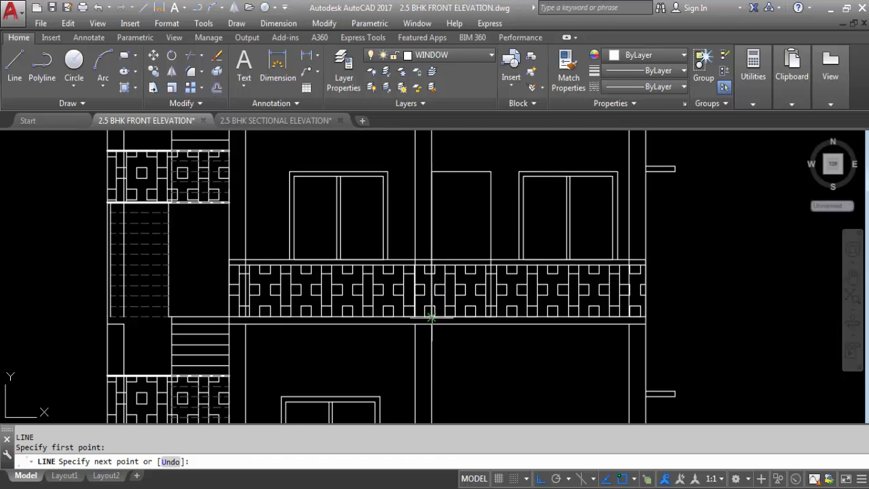
left_click(432, 317)
key("Escape")
- Divide the vertical guide line on the door's left side into 3 equal segments
type("DI")
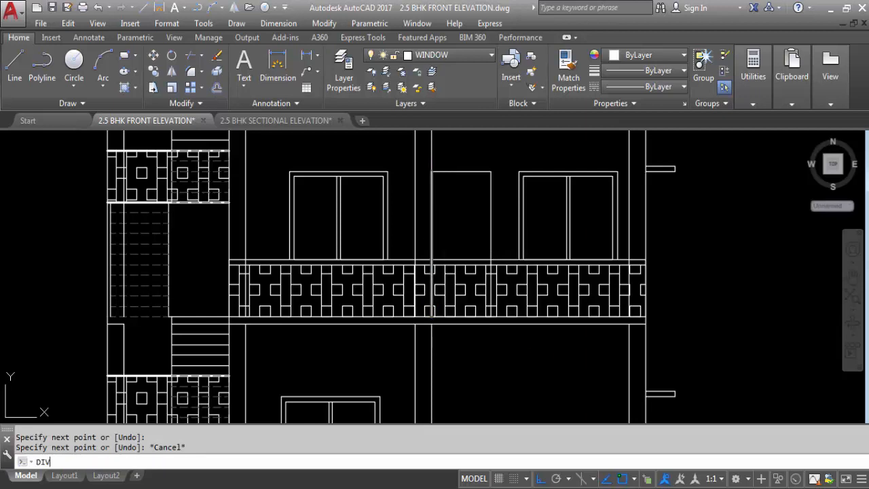
type("V")
key("Return")
left_click(432, 216)
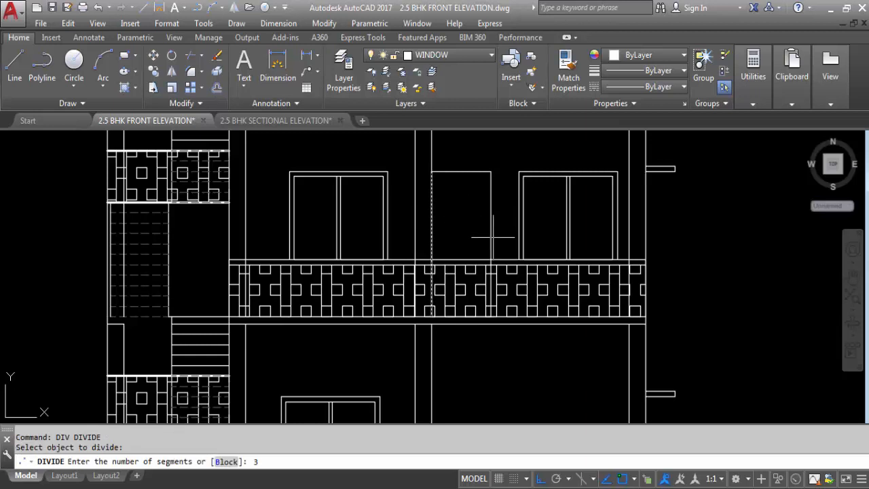
type("3")
key("Return")
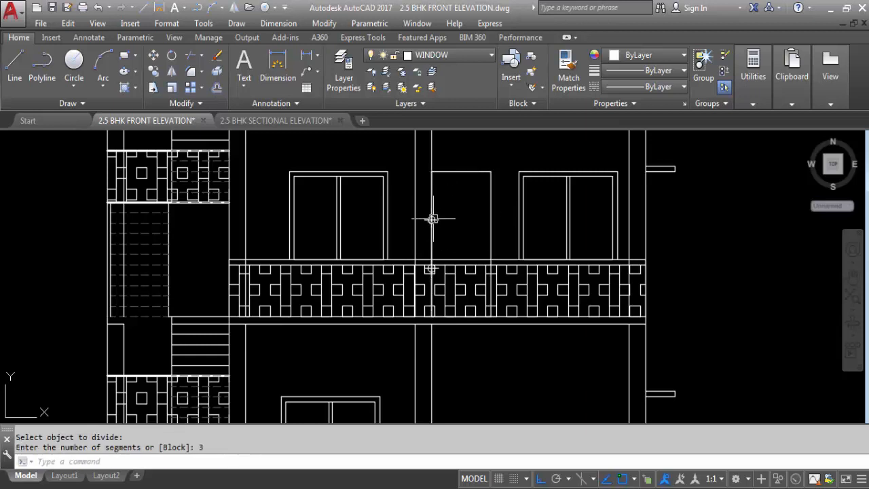
- Draw a horizontal line about 3'-6" long from the upper division point, extending past the door's right side
type("L")
key("Return")
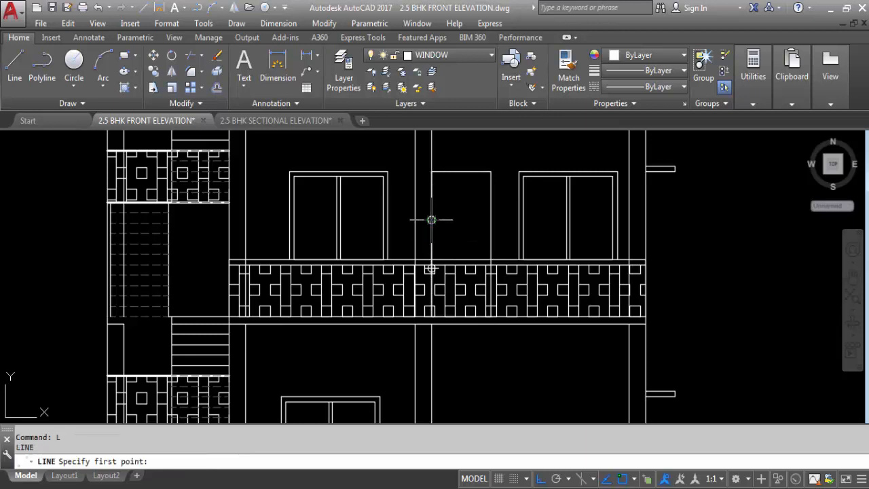
left_click(432, 220)
scroll(509, 227, "up", 4)
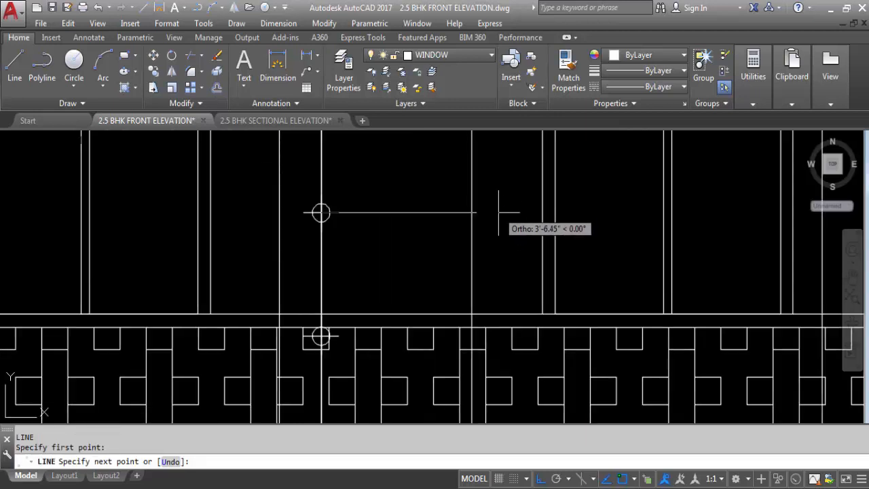
key("Return")
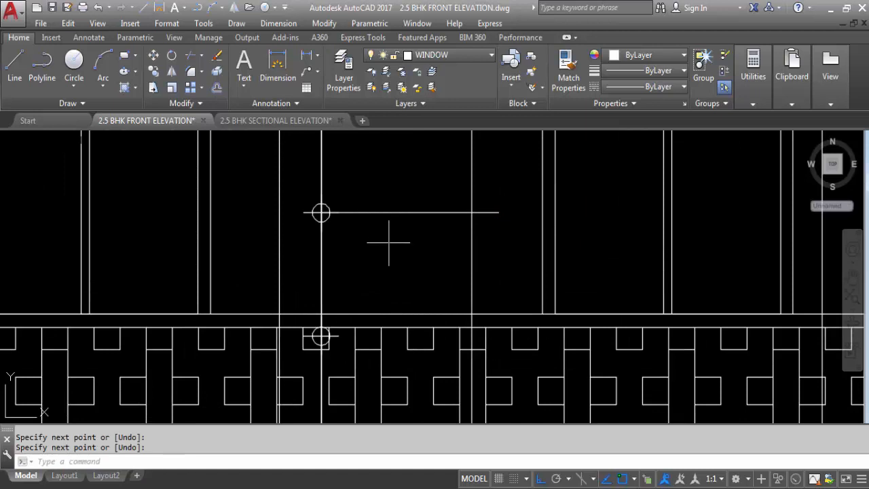
- Draw a second horizontal line from the lower division point, extending past the door's right side over the railing
key("Return")
left_click(320, 335)
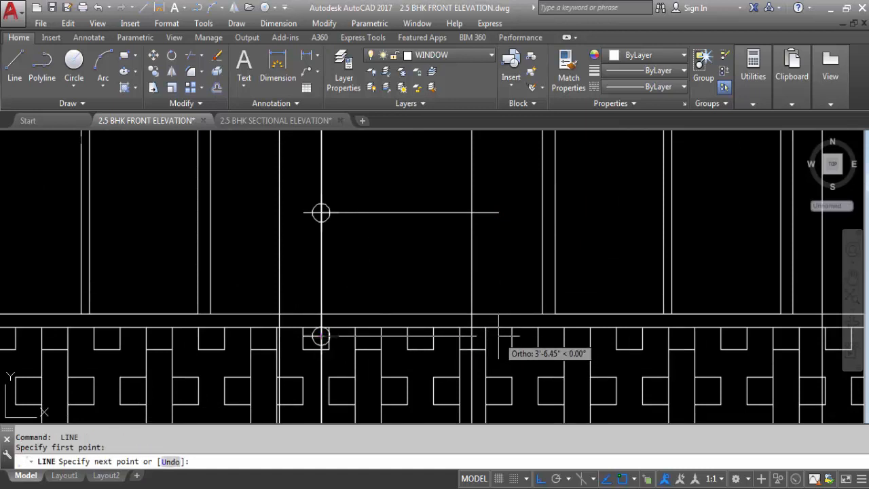
scroll(499, 336, "down", 3)
scroll(500, 340, "up", 5)
left_click(491, 338)
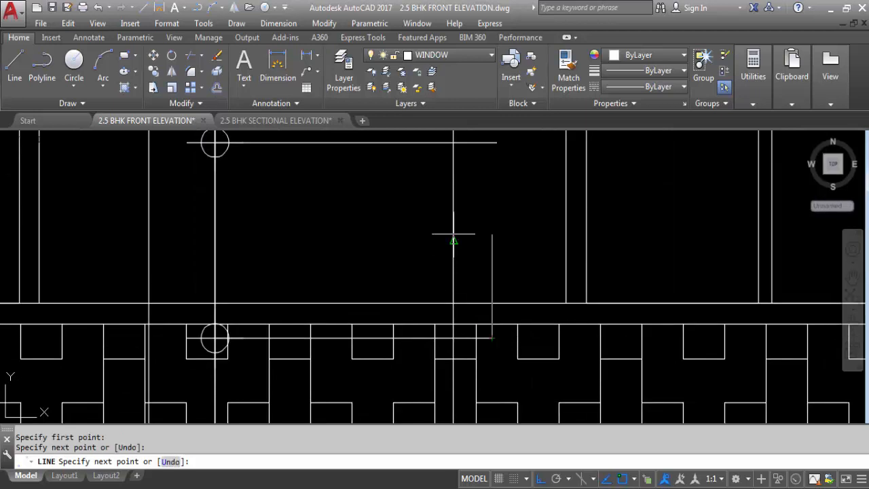
key("Escape")
- Erase the lower horizontal line that runs across the balcony railing pattern, together with its division point
scroll(454, 238, "down", 4)
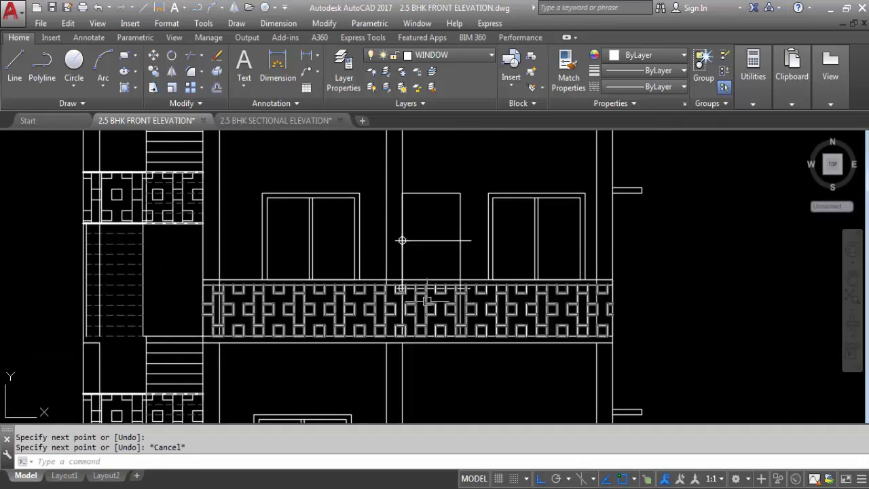
scroll(420, 282, "up", 2)
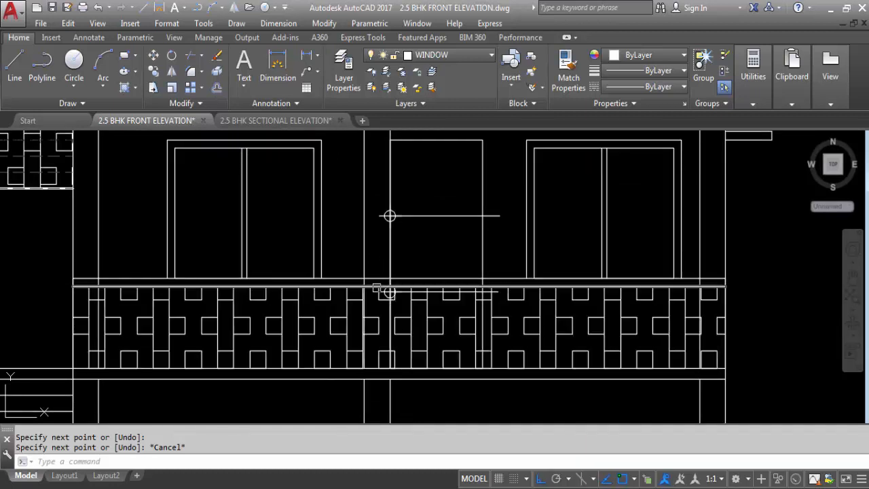
scroll(376, 288, "up", 3)
scroll(376, 288, "down", 3)
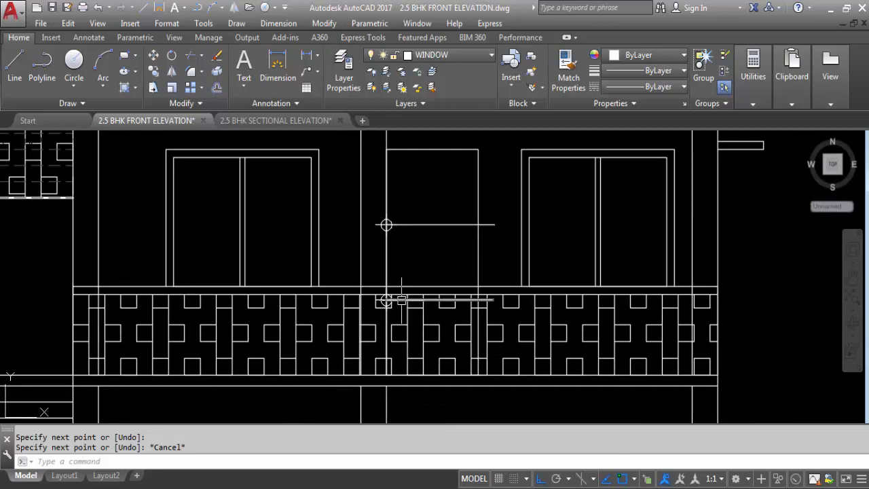
scroll(401, 299, "up", 5)
left_click(349, 252)
scroll(439, 310, "down", 4)
left_click(616, 342)
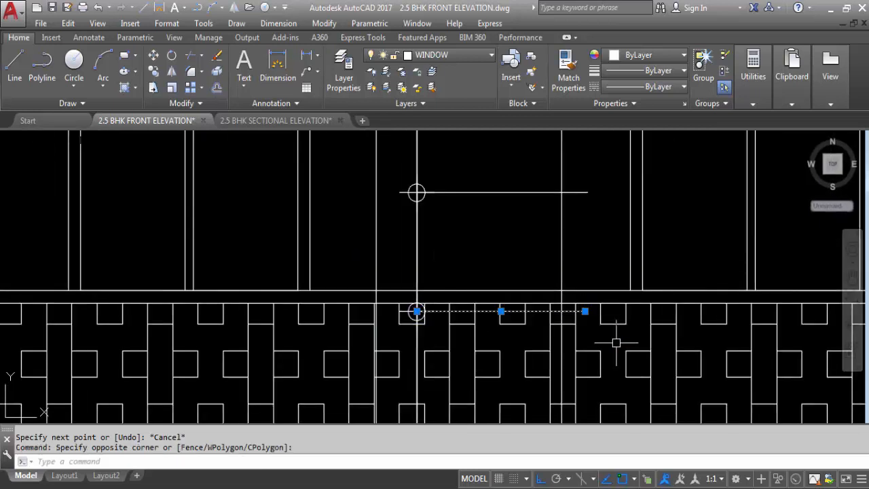
key("Delete")
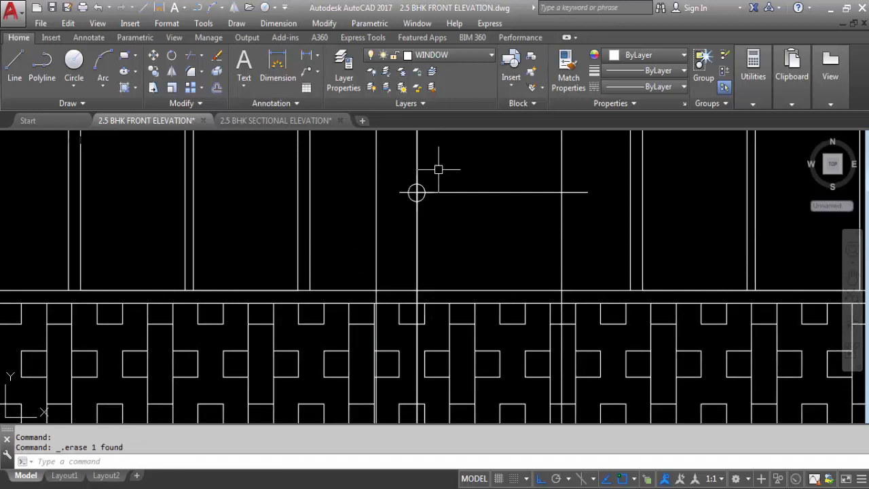
- Erase the vertical guide line and the remaining division point on the door's left side
left_click(416, 234)
scroll(441, 309, "down", 4)
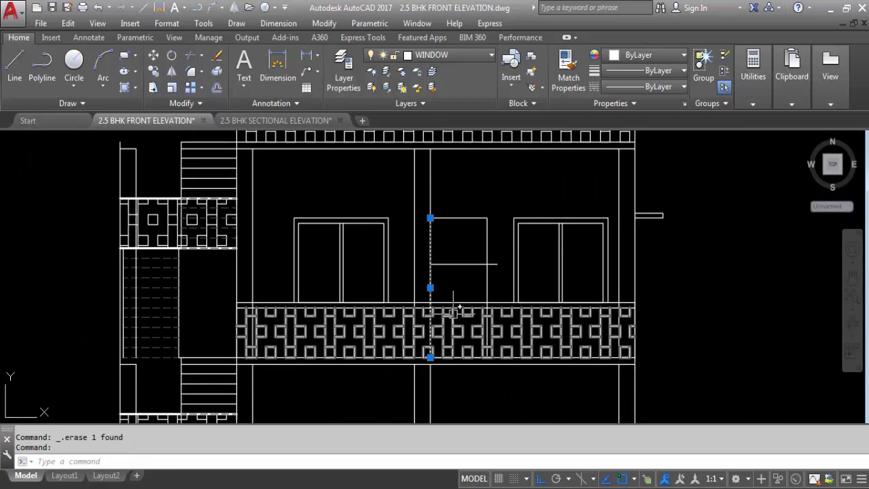
key("Delete")
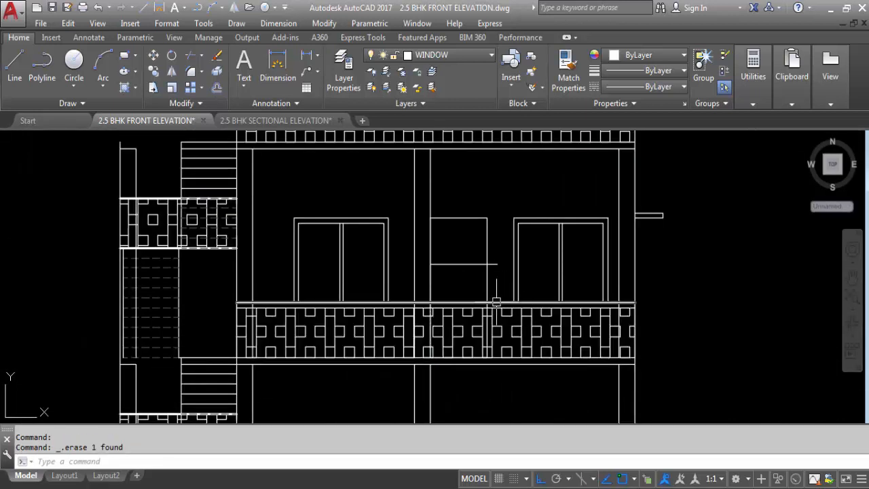
- Trim away the part of the balcony door outline behind the railing, using the railing's uppermost horizontal line as cutting edge
key("Return")
scroll(492, 303, "up", 2)
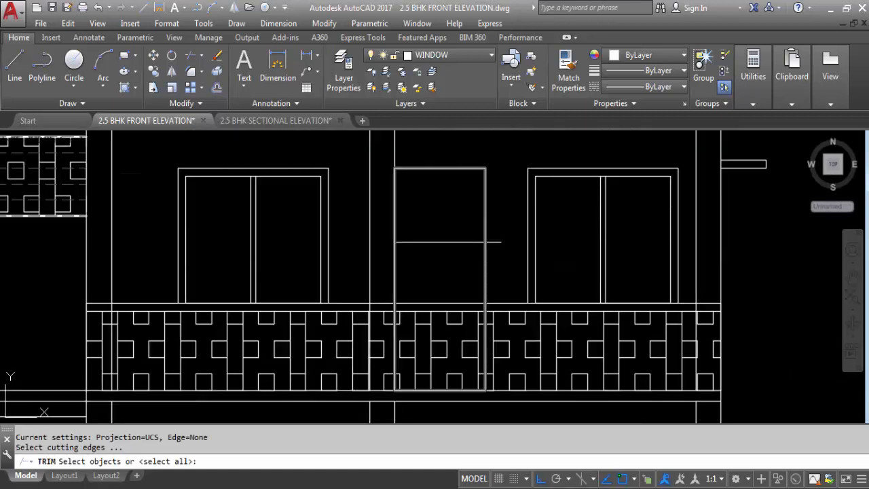
left_click(445, 305)
key("Return")
left_click(423, 326)
scroll(373, 305, "up", 3)
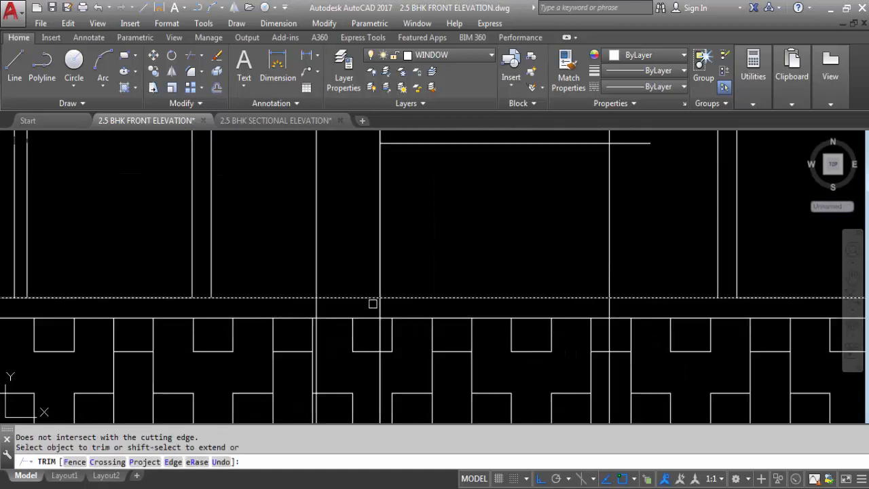
left_click(381, 308)
scroll(413, 301, "down", 5)
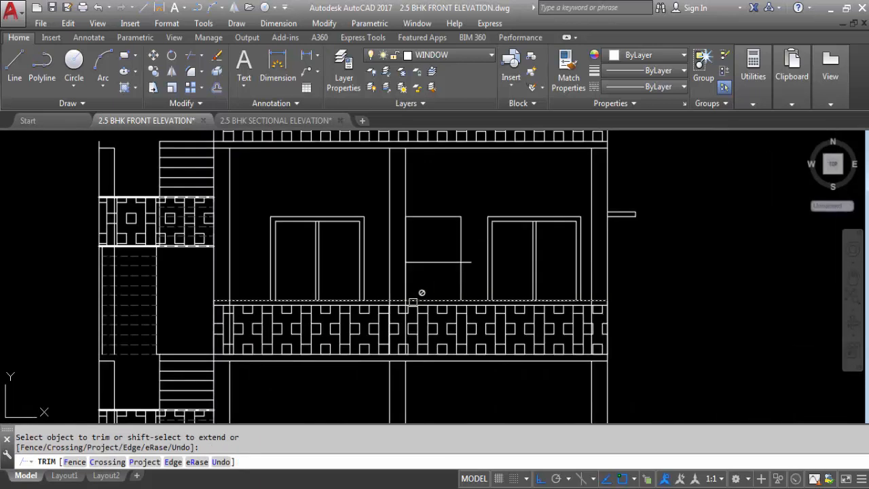
left_click(518, 334)
key("Escape")
left_click(465, 284)
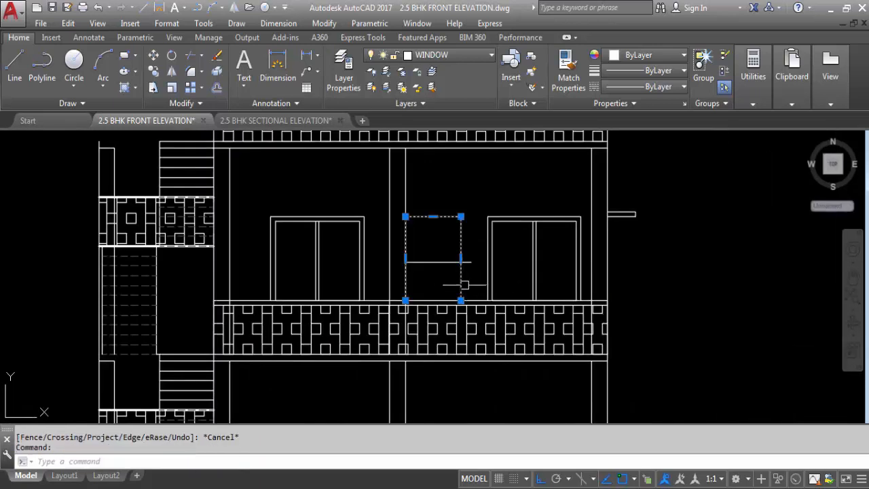
scroll(438, 214, "up", 2)
key("Escape")
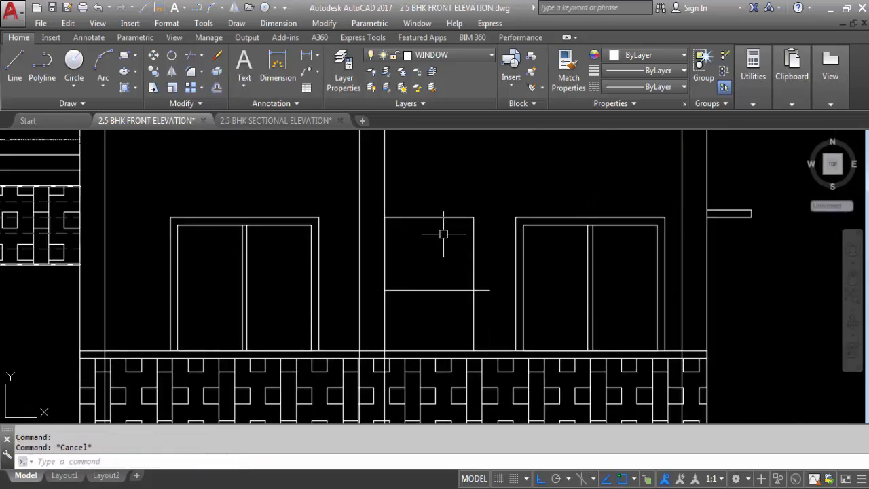
- Draw a vertical centre line from the midpoint of the door's top edge down past the railing's top rail
type("l")
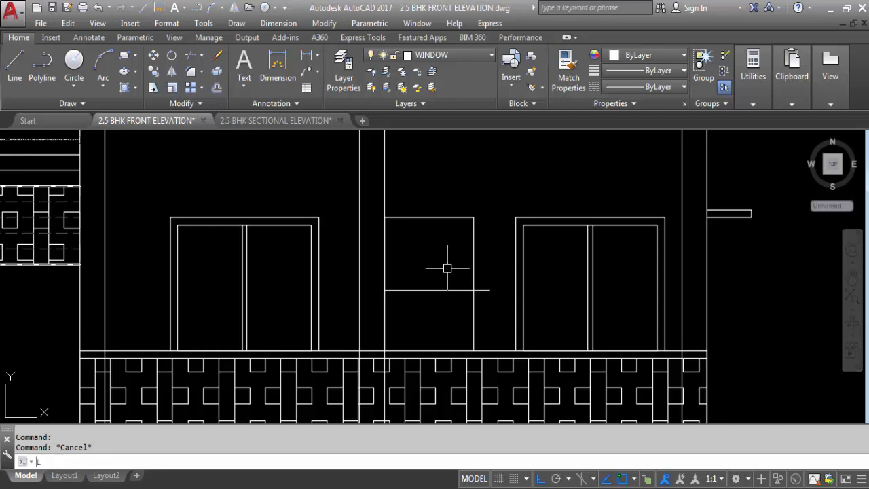
key("Return")
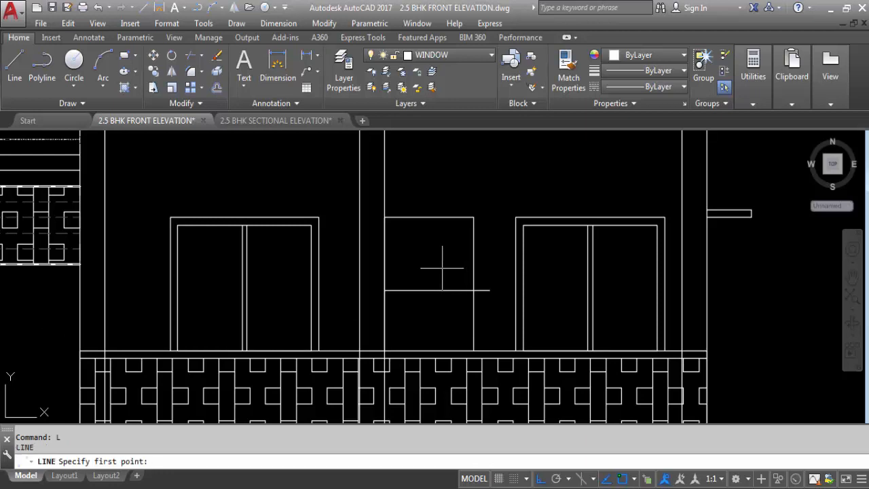
left_click(429, 218)
scroll(421, 363, "up", 4)
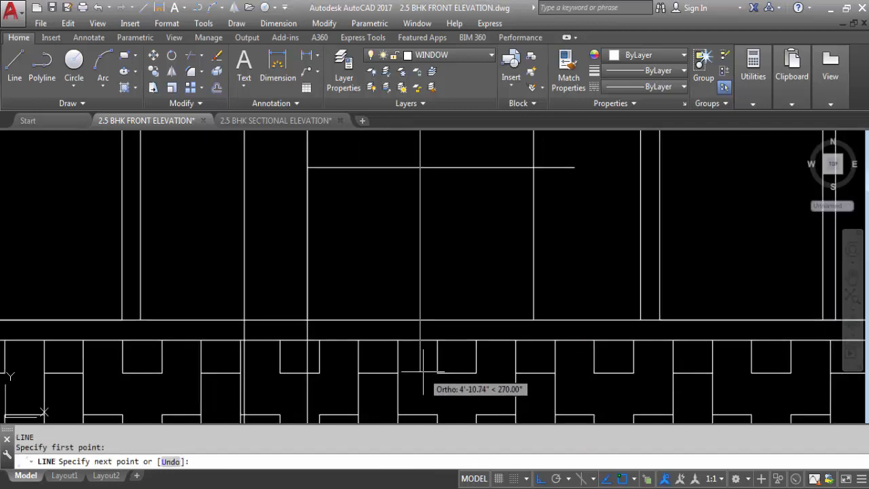
left_click(419, 364)
key("Escape")
- Trim the door's centre line at the railing's uppermost line and erase the leftover piece in the railing pattern
type("TR")
key("Return")
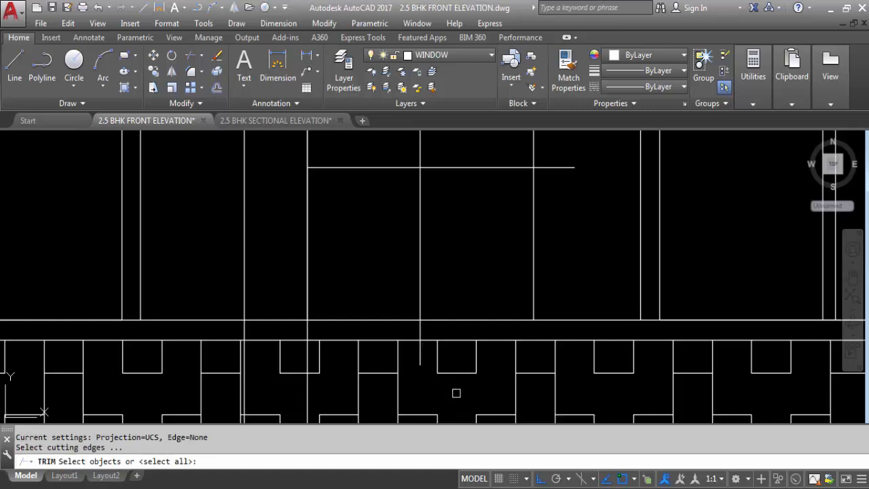
key("Return")
left_click(419, 330)
key("Escape")
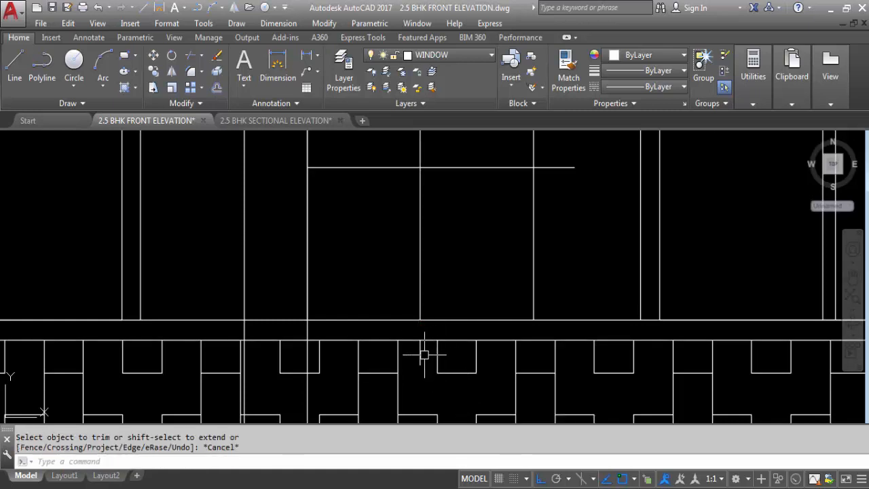
left_click(425, 343)
left_click(407, 371)
key("Delete")
scroll(433, 338, "down", 4)
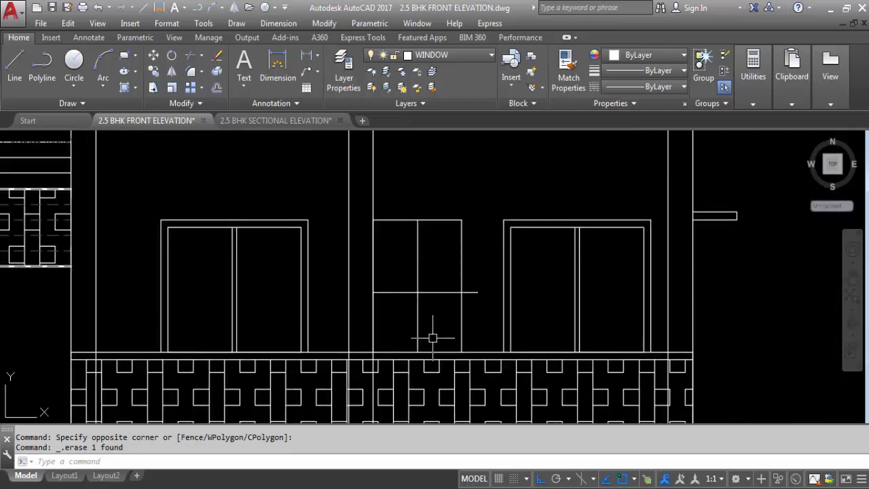
- Offset the door's vertical centre line 1.5" to the left
type("o")
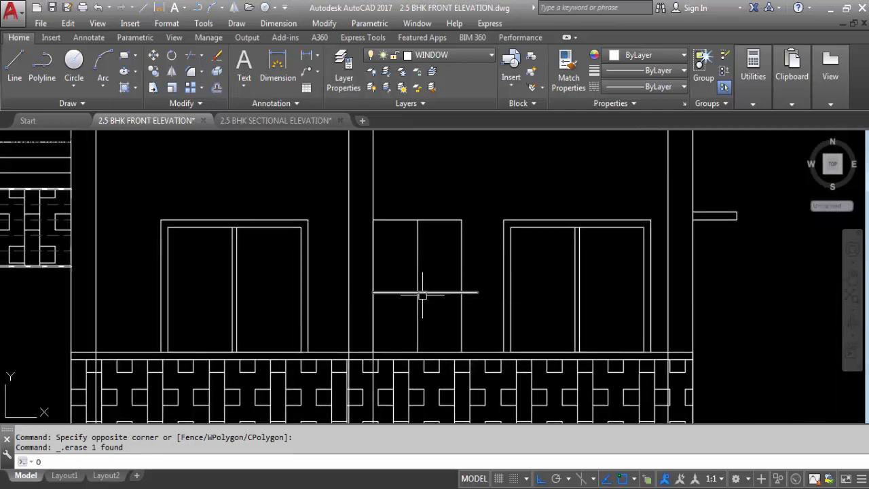
key("Return")
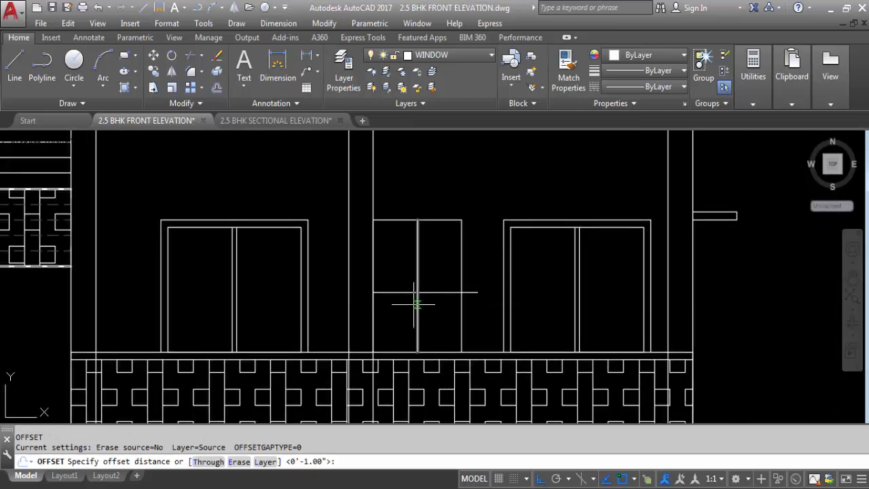
type("1")
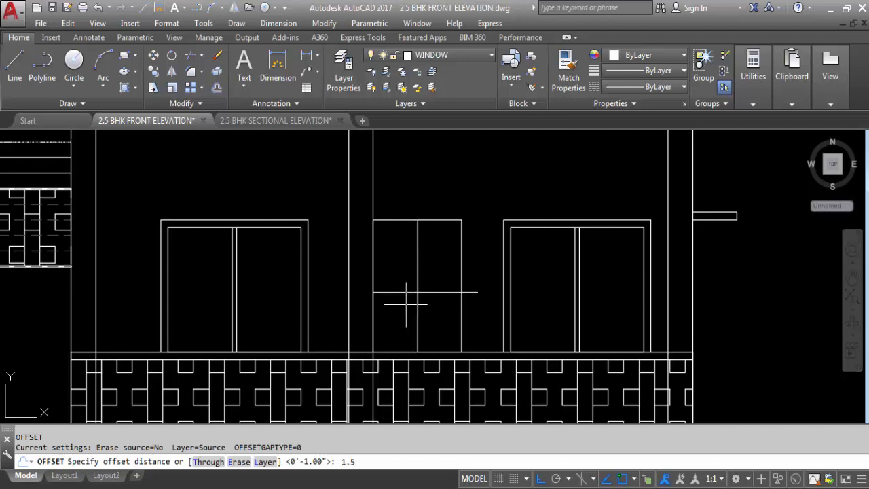
type(".5")
key("Return")
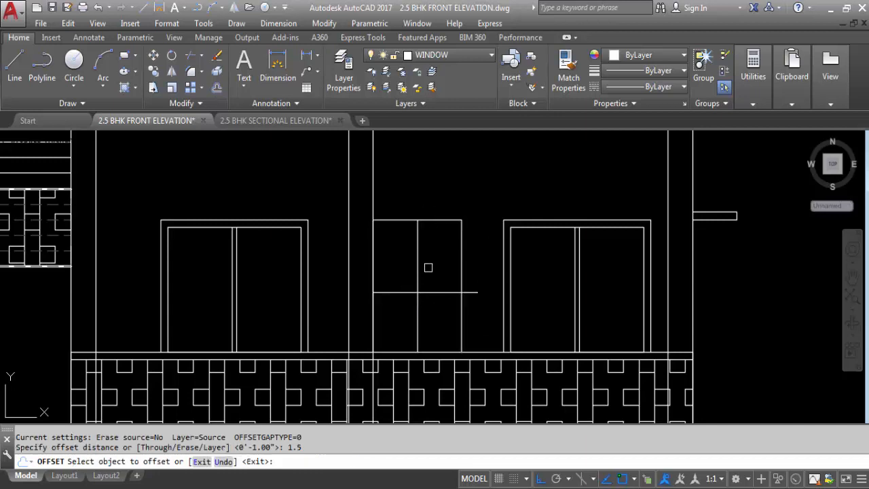
left_click(418, 265)
left_click(386, 266)
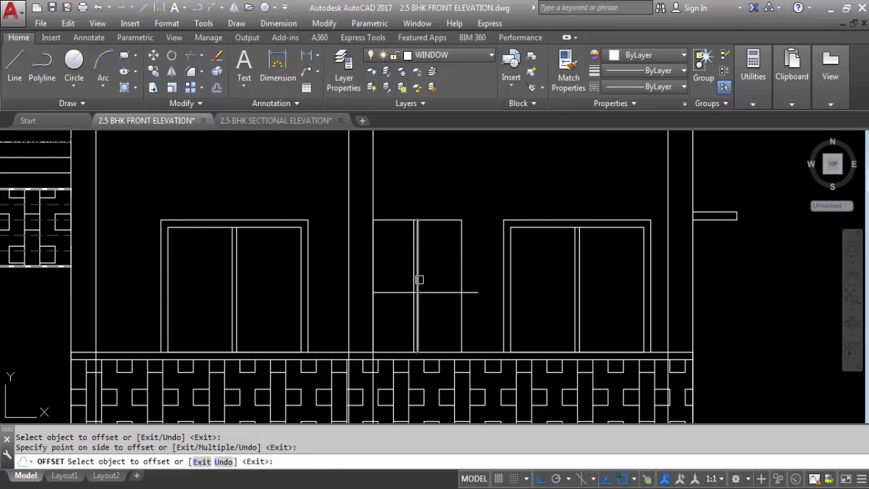
- Offset the balcony door's centre line 1.5" to the right and its horizontal middle line 1.5" both up and down
scroll(421, 276, "up", 4)
left_click(411, 300)
left_click(471, 293)
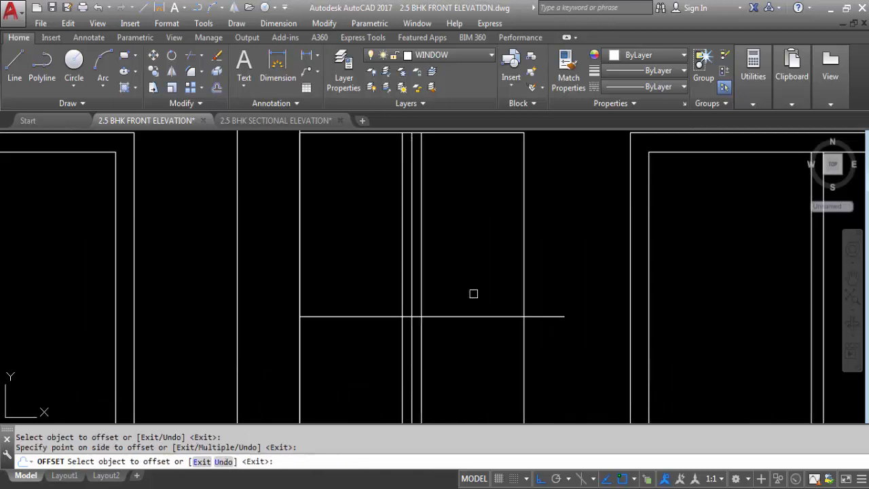
left_click(469, 315)
left_click(507, 290)
left_click(486, 316)
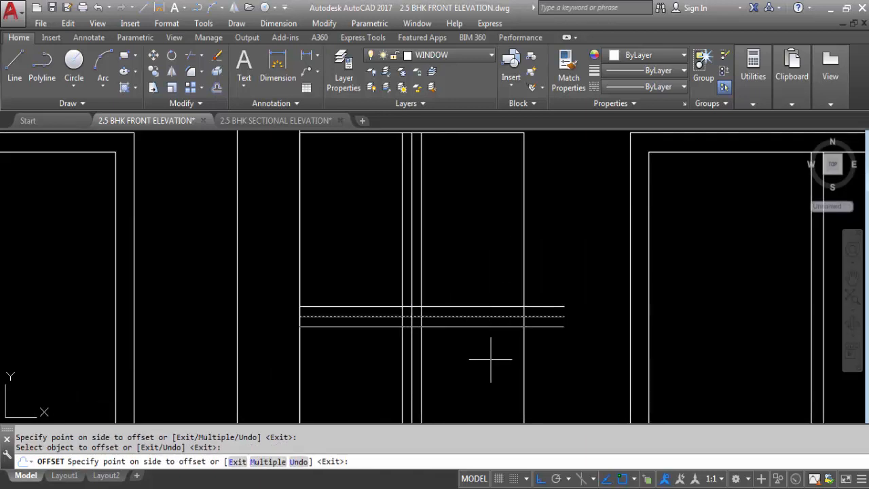
left_click(499, 359)
key("Escape")
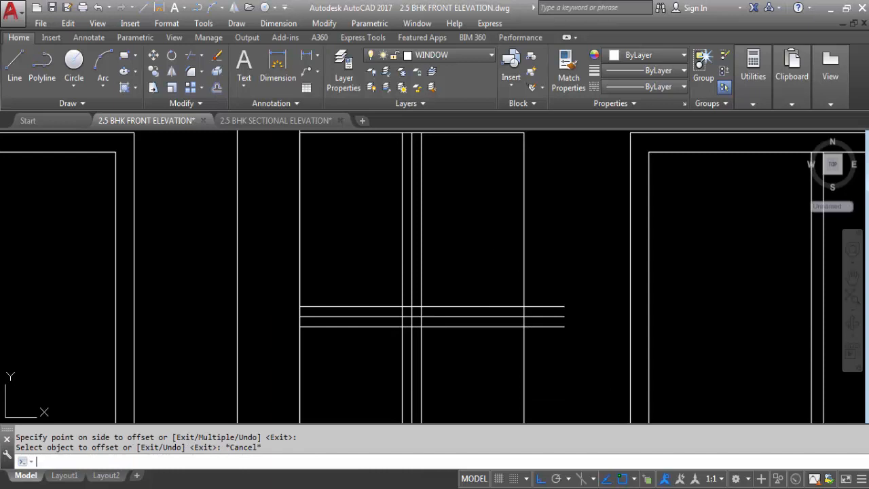
- Offset the balcony door outline 3" inward to form the door frame
key("Return")
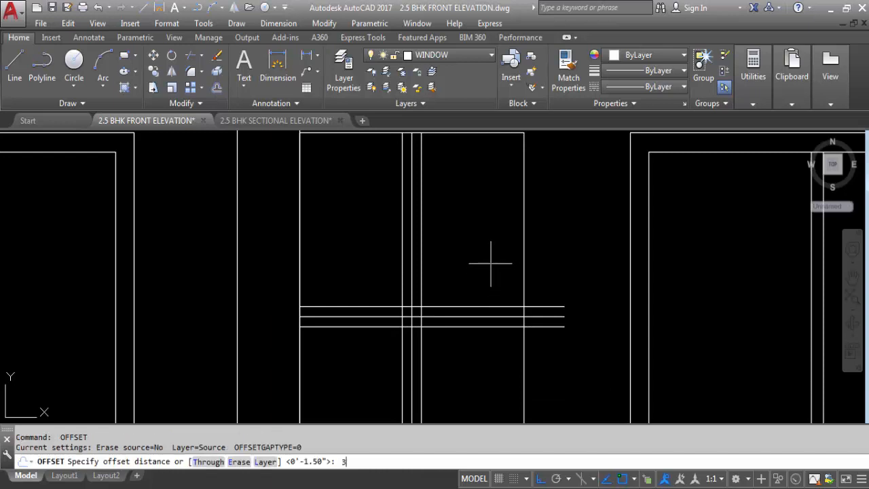
type("3")
key("Return")
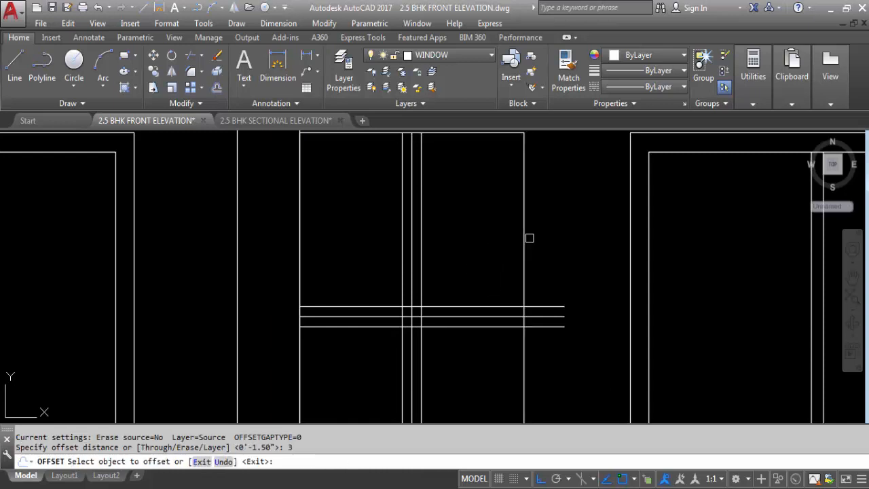
left_click(528, 244)
left_click(483, 262)
scroll(483, 262, "down", 3)
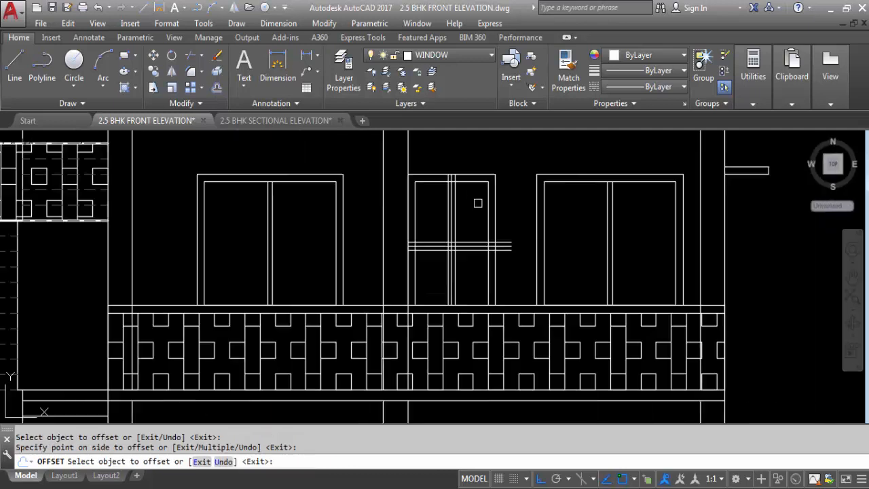
scroll(459, 247, "up", 5)
key("Escape")
- Erase the door's original vertical centre line and horizontal middle line between their offset copies
left_click(419, 241)
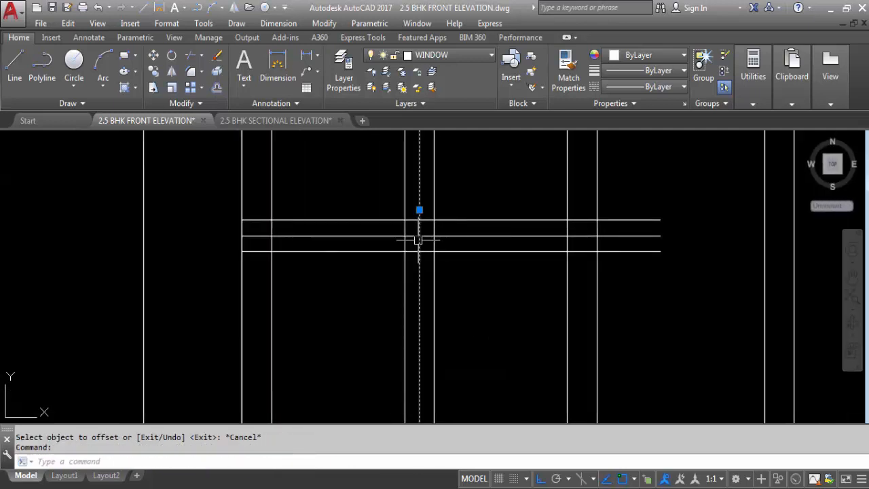
left_click(462, 236)
key("Delete")
- Trim the middle rail's two horizontal lines back to the door's inner right frame line and remove the frame segment between them
scroll(476, 285, "down", 3)
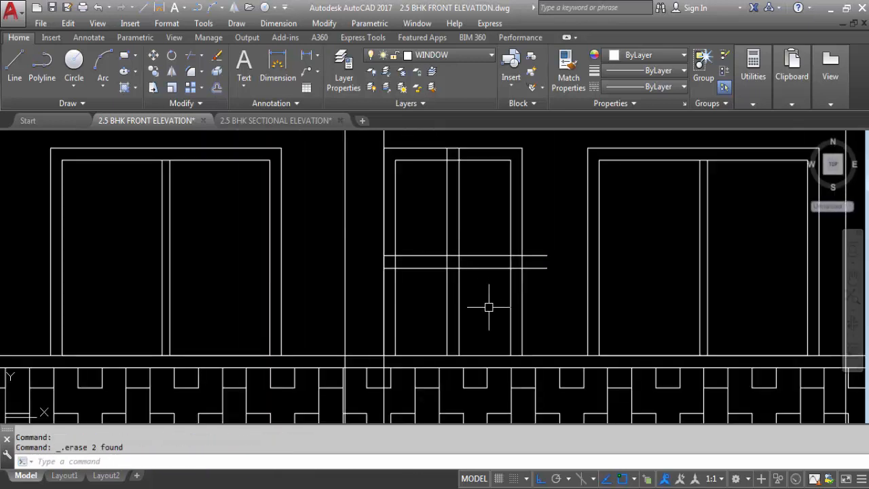
type("TR")
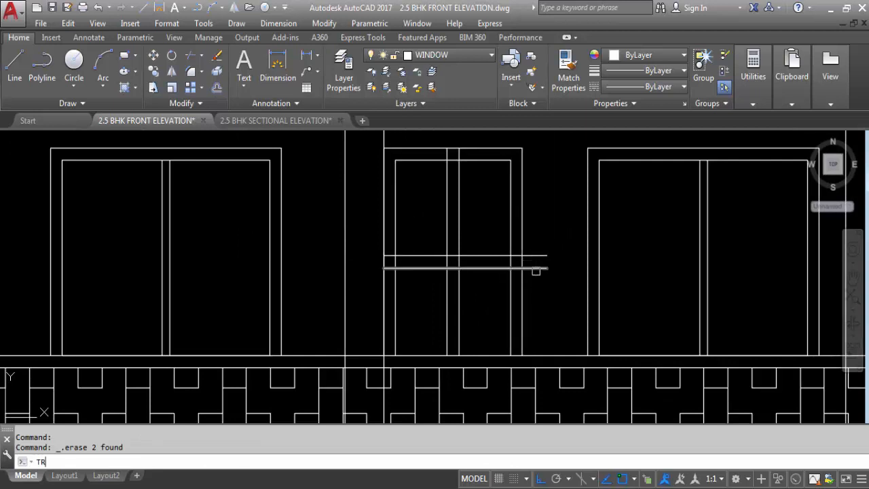
key("Return")
key("Return")
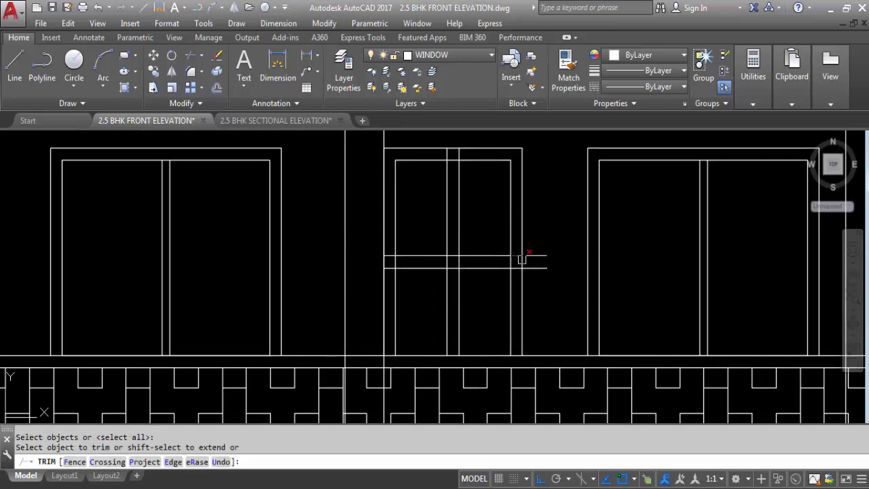
scroll(543, 263, "up", 2)
left_click(535, 305)
left_click(542, 225)
left_click(505, 252)
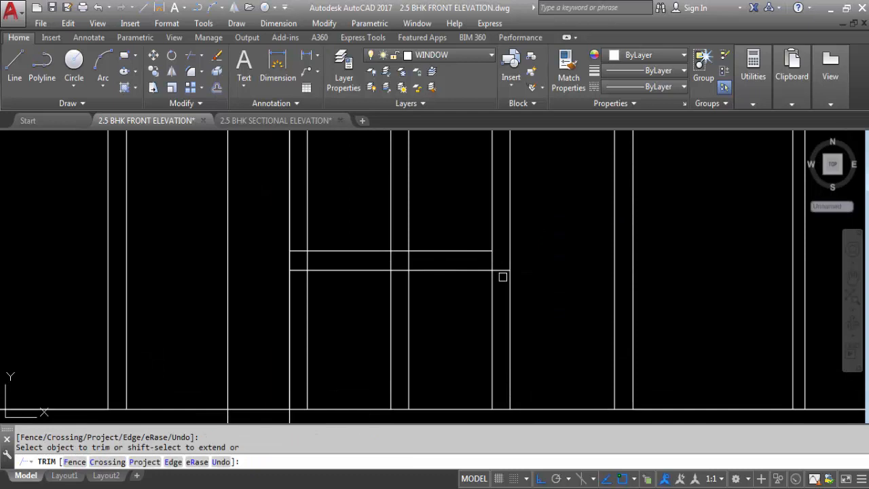
left_click(504, 270)
- Trim the overlapping segments where the middle rail crosses the door's central stile and its left frame
left_click(426, 255)
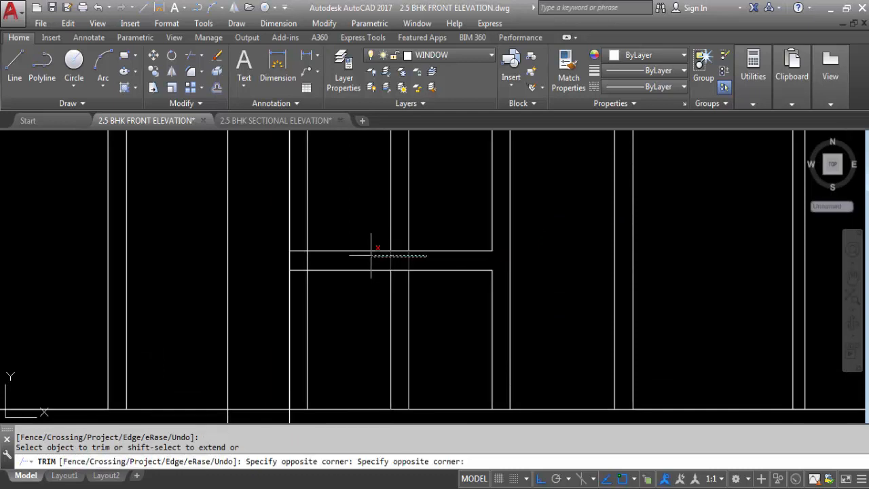
left_click(372, 256)
left_click(401, 249)
left_click(400, 271)
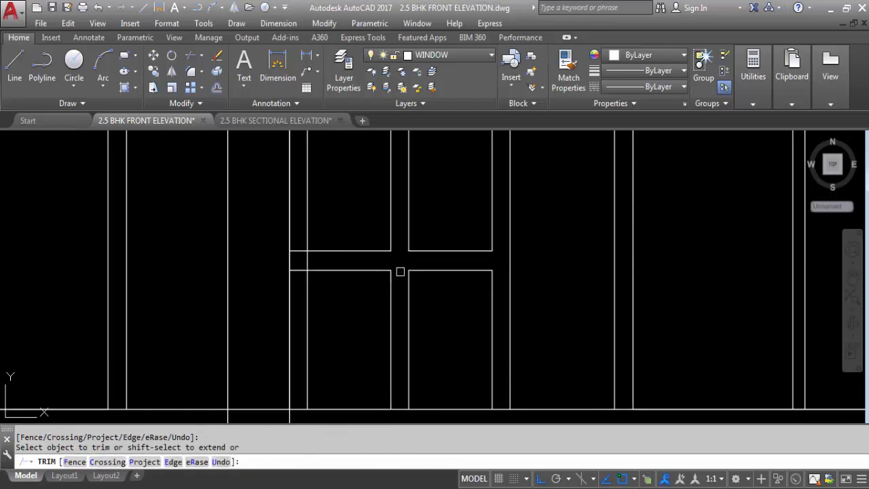
left_click(307, 263)
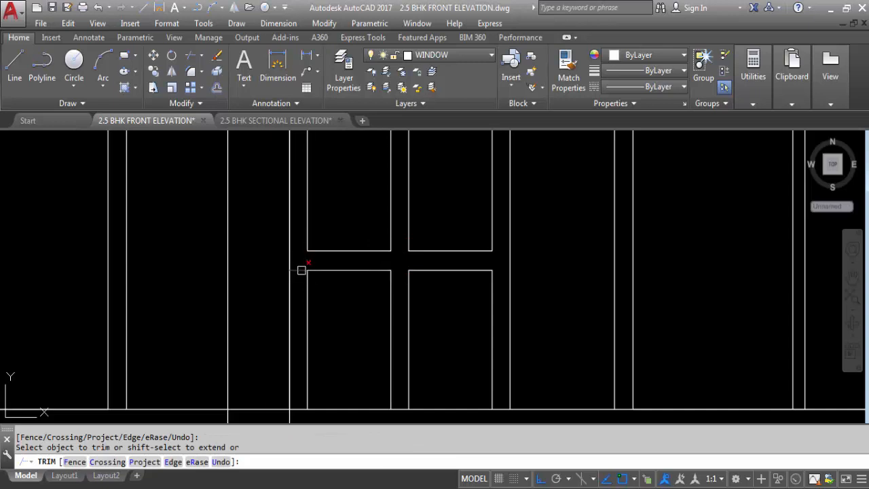
- Trim the central stile lines above the inner frame and the inner frame's top segment between them
scroll(386, 306, "down", 4)
left_click(387, 310)
scroll(412, 194, "up", 6)
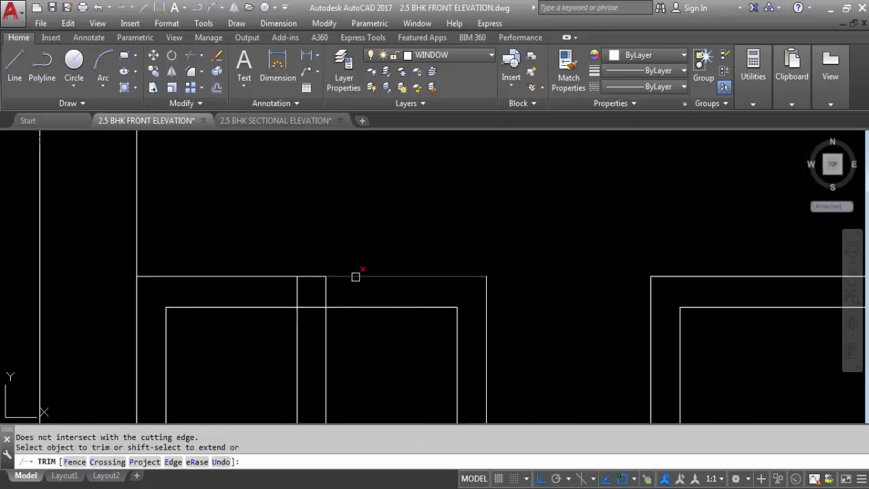
left_click(338, 286)
left_click(306, 303)
scroll(428, 214, "down", 5)
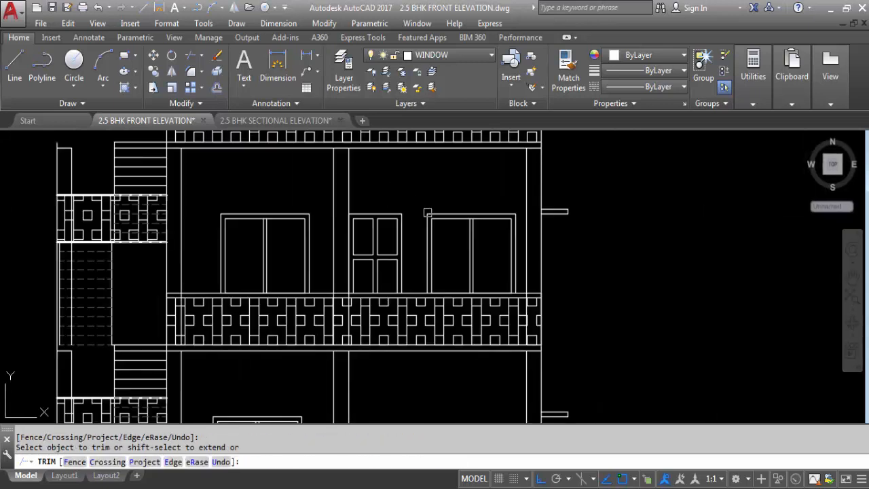
left_click(417, 297)
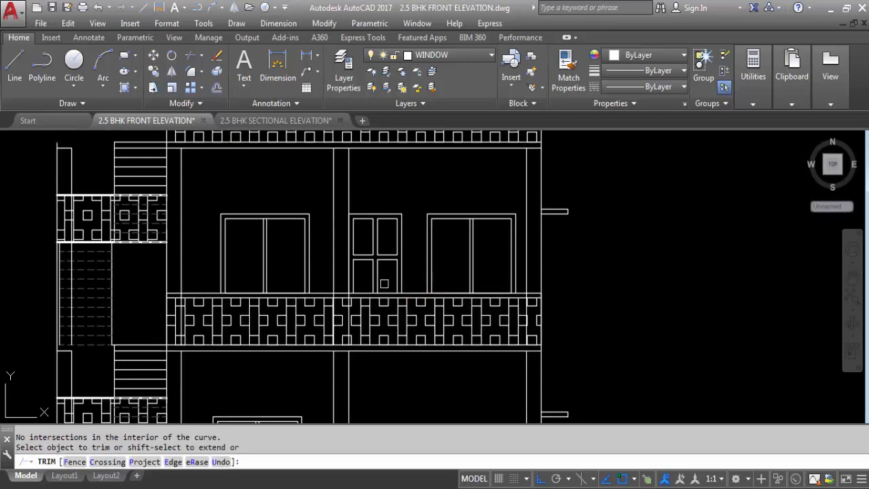
left_click(380, 277)
scroll(367, 187, "down", 2)
left_click(385, 235)
key("Escape")
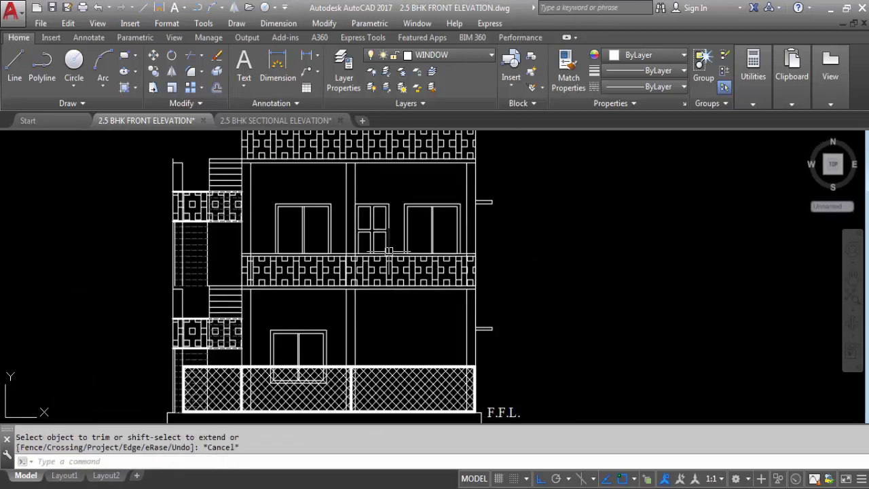
- Compare the front column positions in the first-floor and ground-floor plans with the columns drawn in both front elevations
scroll(377, 191, "down", 6)
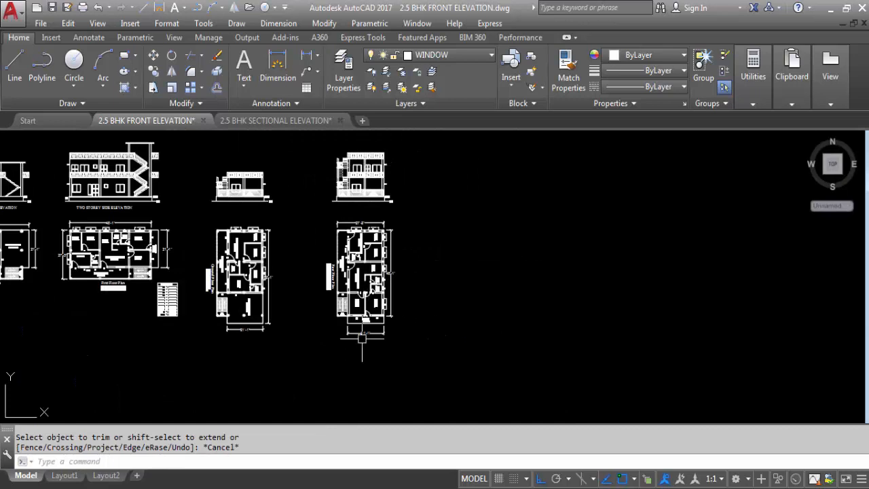
scroll(362, 337, "up", 8)
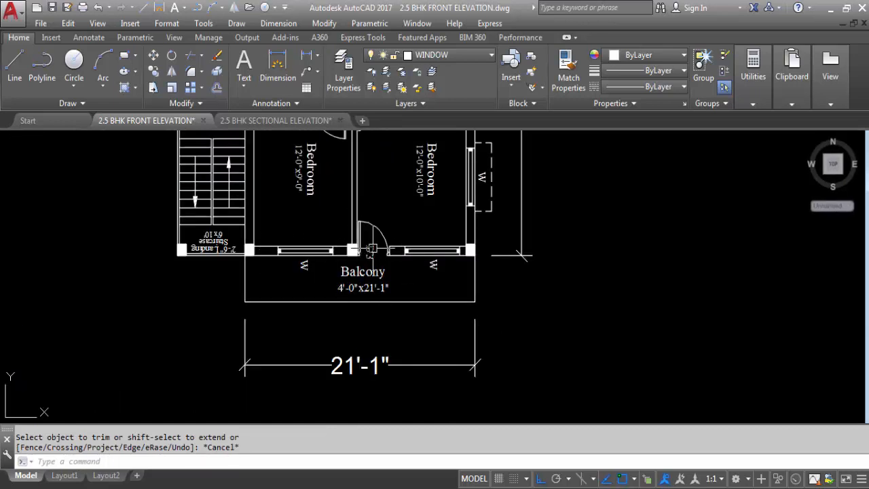
scroll(369, 252, "down", 5)
scroll(185, 314, "up", 6)
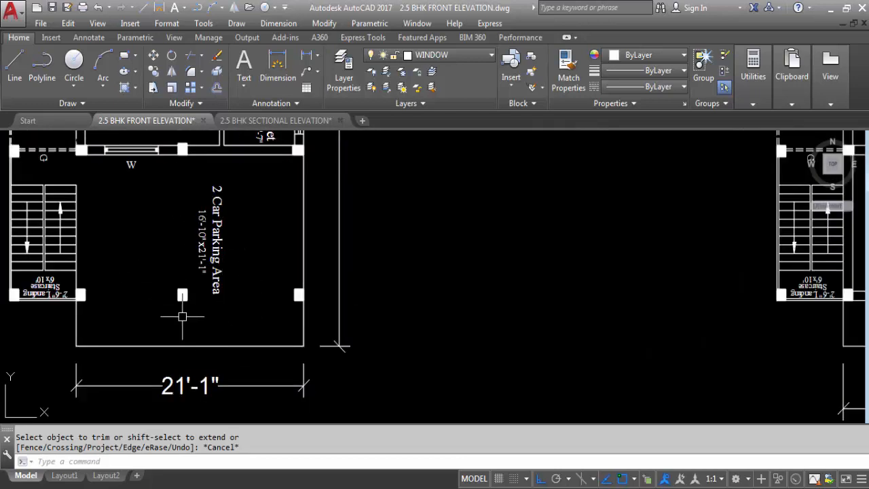
scroll(182, 315, "down", 5)
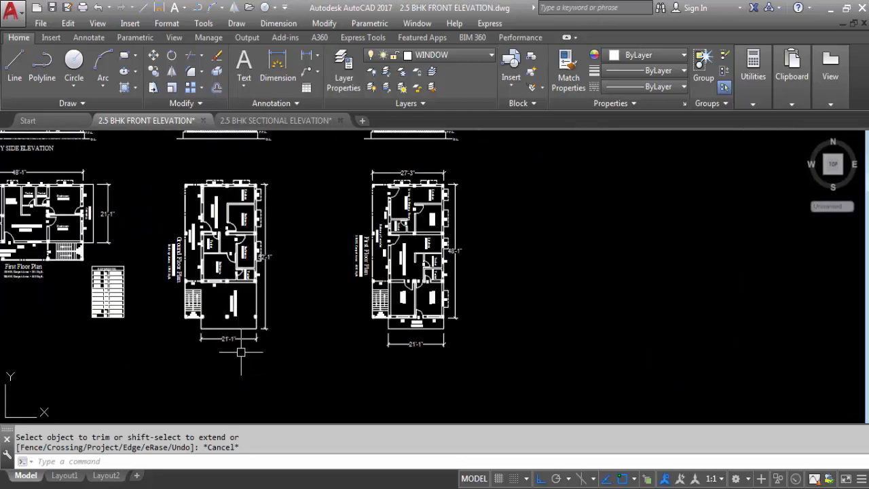
scroll(238, 353, "down", 1)
scroll(227, 219, "up", 8)
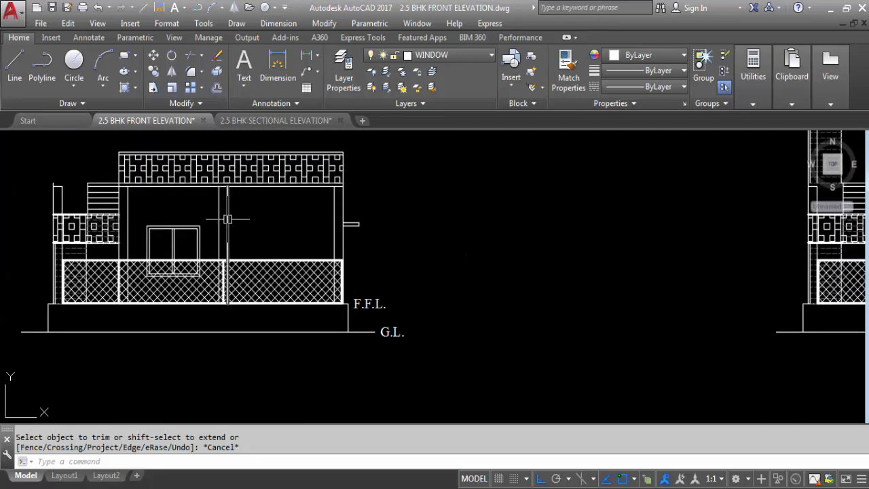
scroll(227, 220, "down", 7)
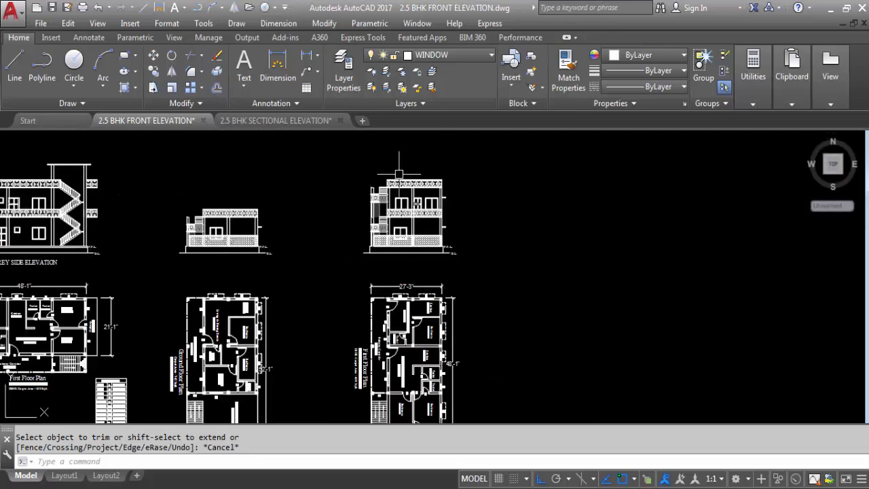
scroll(420, 306, "down", 1)
scroll(418, 185, "up", 2)
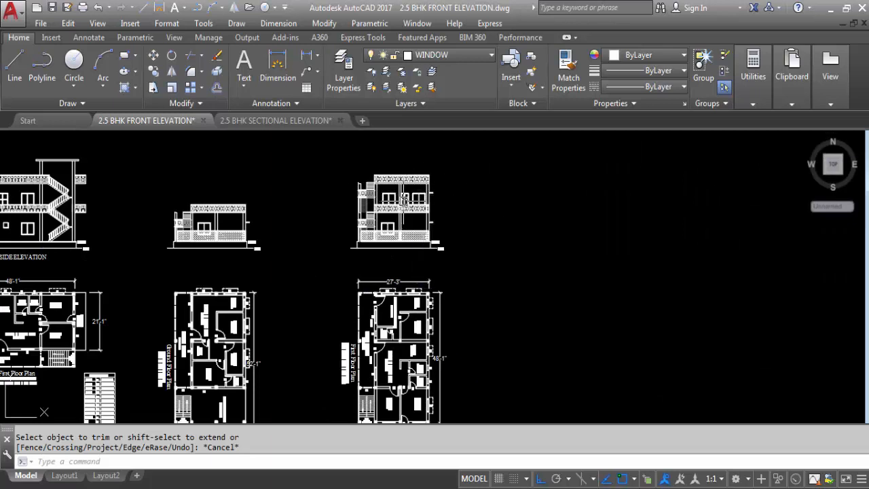
scroll(404, 199, "up", 4)
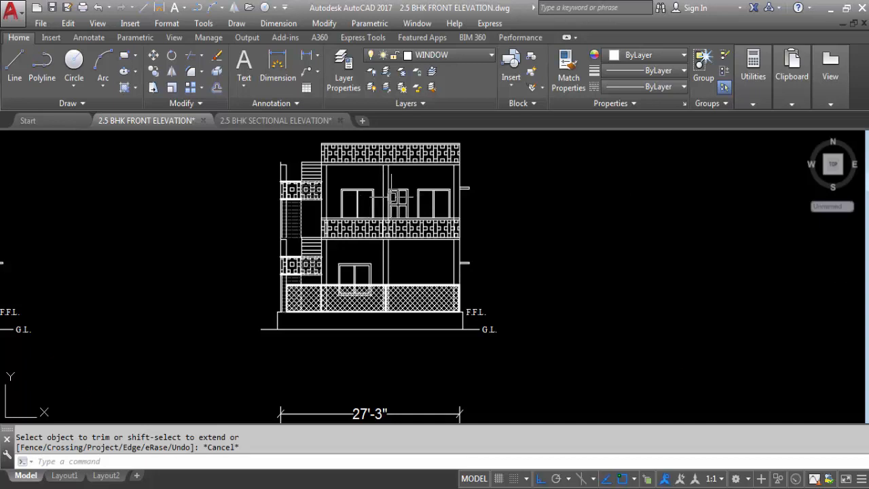
scroll(398, 179, "down", 4)
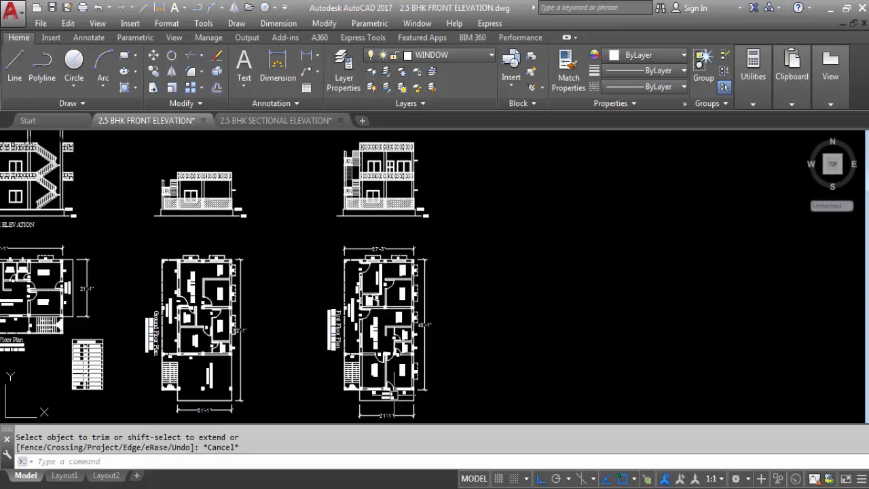
scroll(390, 394, "up", 3)
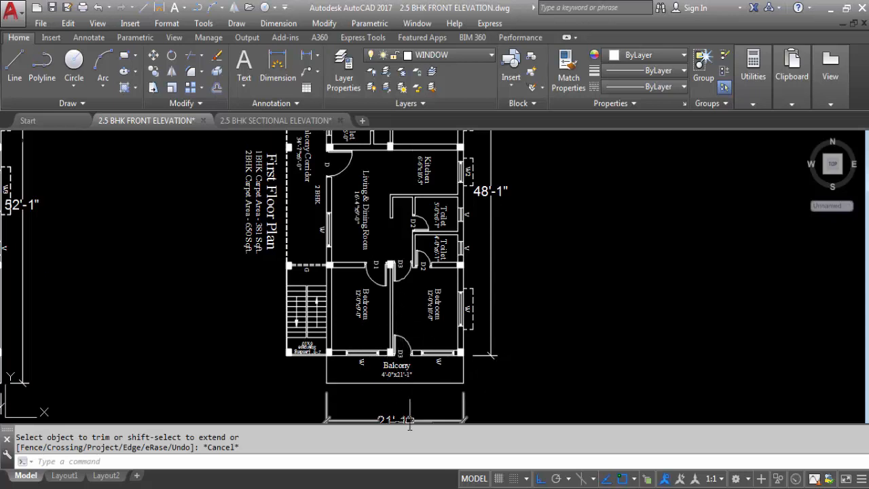
- Erase the two vertical lines of the upper-floor middle column beside the balcony door in the two-storey front elevation
scroll(409, 421, "down", 3)
scroll(387, 190, "up", 5)
left_click(416, 190)
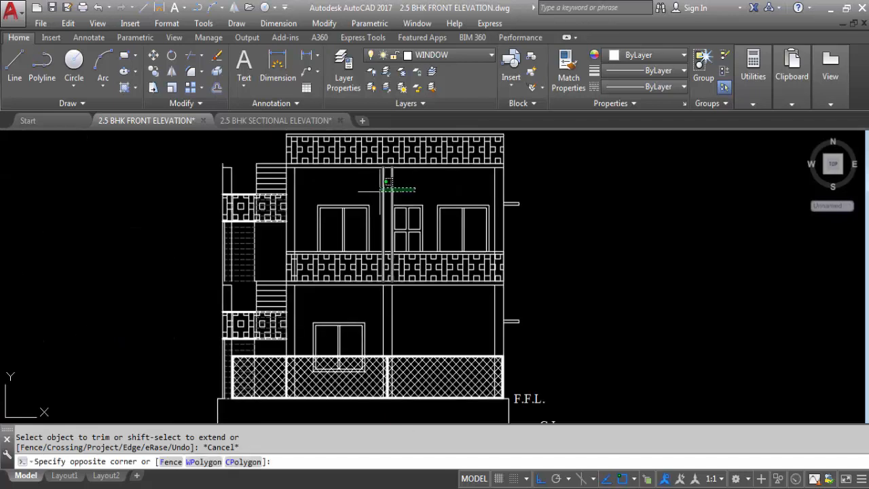
left_click(367, 191)
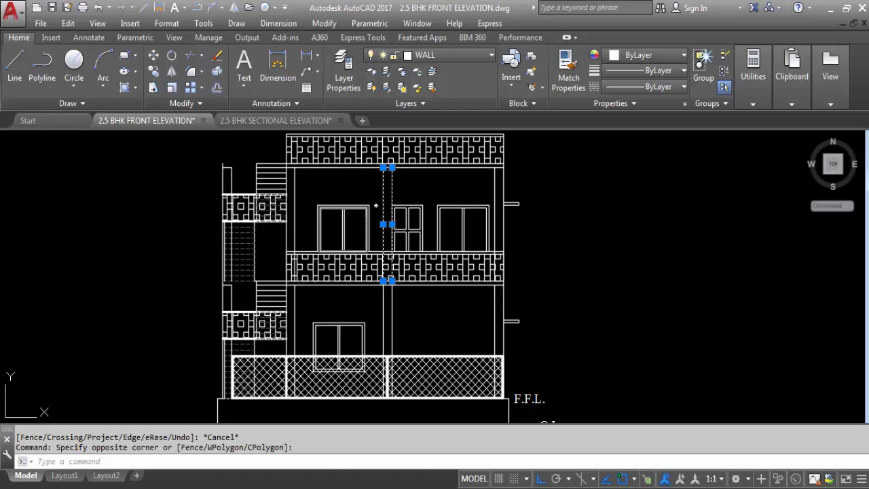
scroll(386, 281, "up", 6)
key("Delete")
scroll(425, 319, "down", 6)
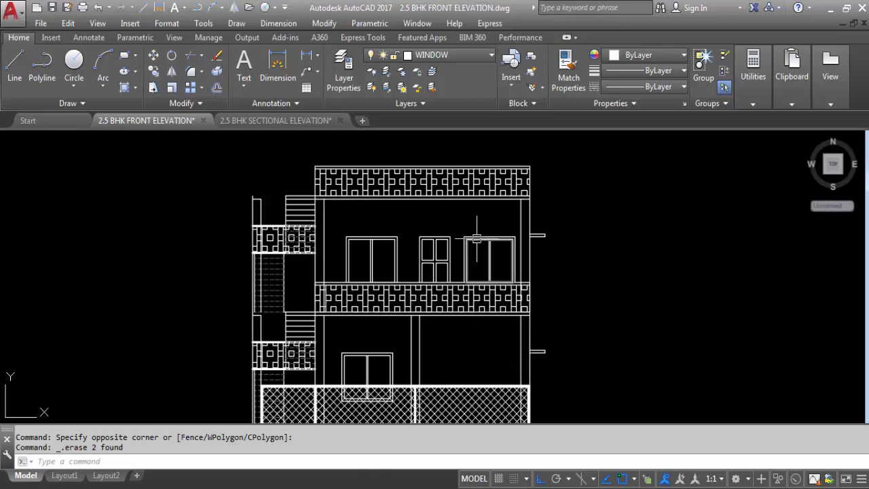
- Check the column positions along the first-floor balcony wall and ground-floor car parking area against the columns in both front elevations
scroll(452, 213, "down", 5)
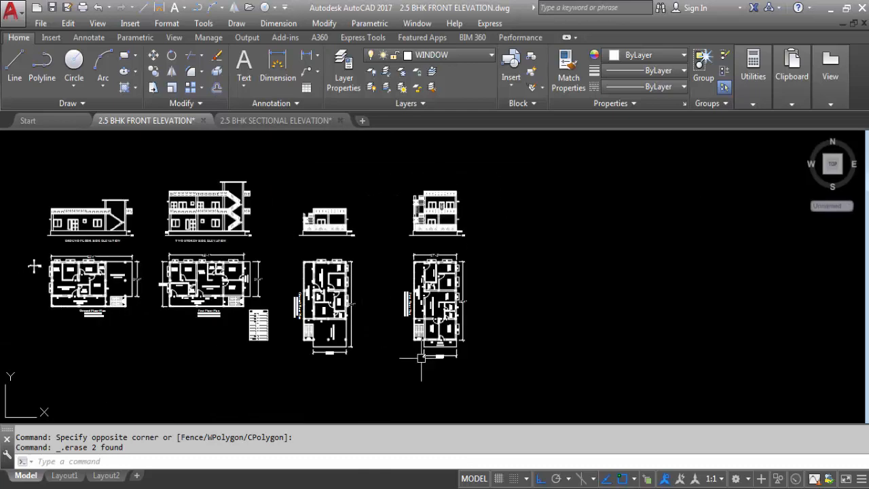
scroll(445, 358, "up", 5)
scroll(444, 359, "up", 4)
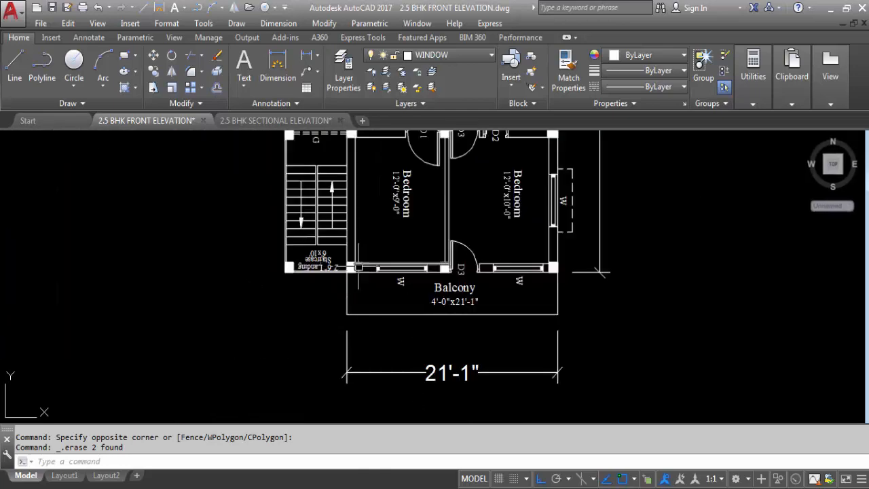
scroll(544, 260, "down", 4)
scroll(203, 275, "up", 3)
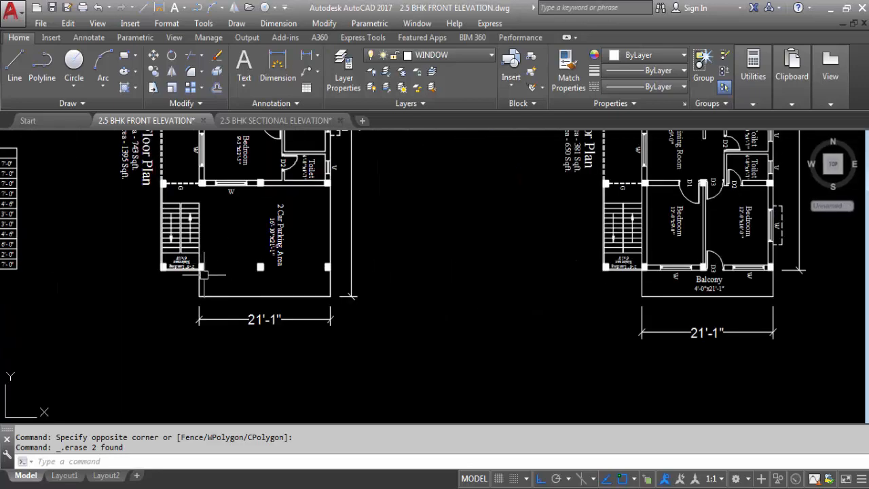
scroll(212, 270, "down", 4)
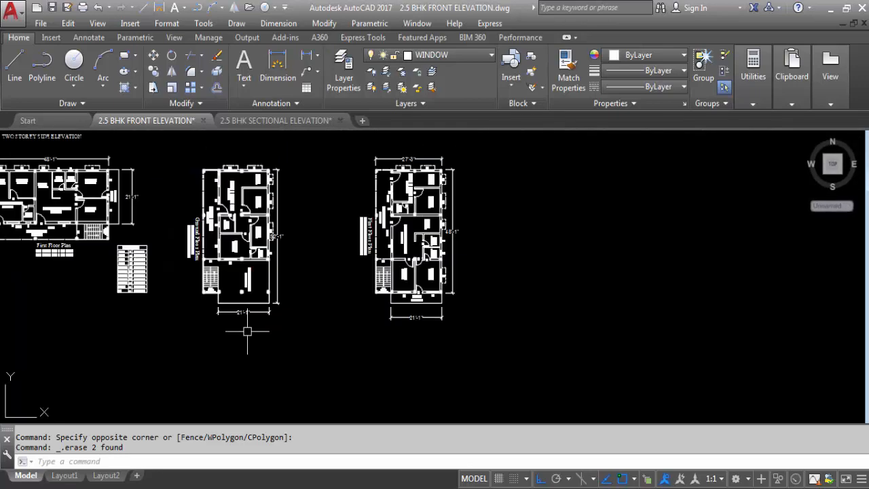
scroll(232, 196, "up", 4)
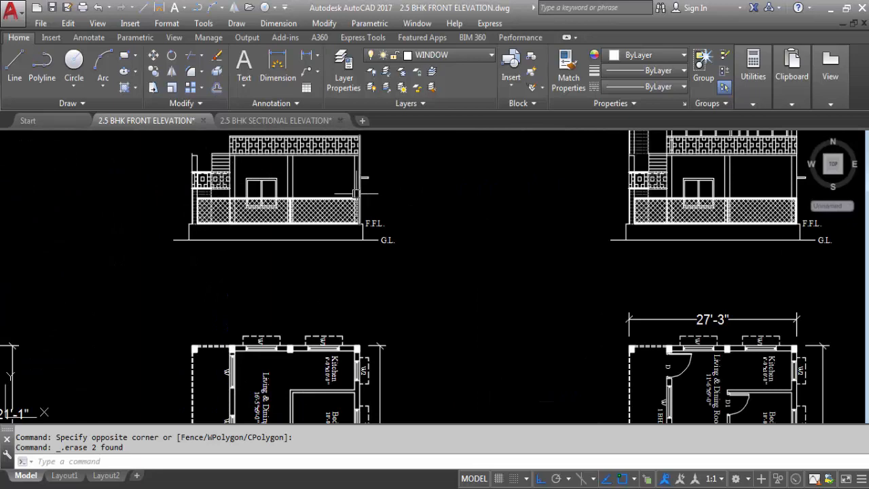
scroll(289, 193, "down", 4)
scroll(306, 379, "up", 4)
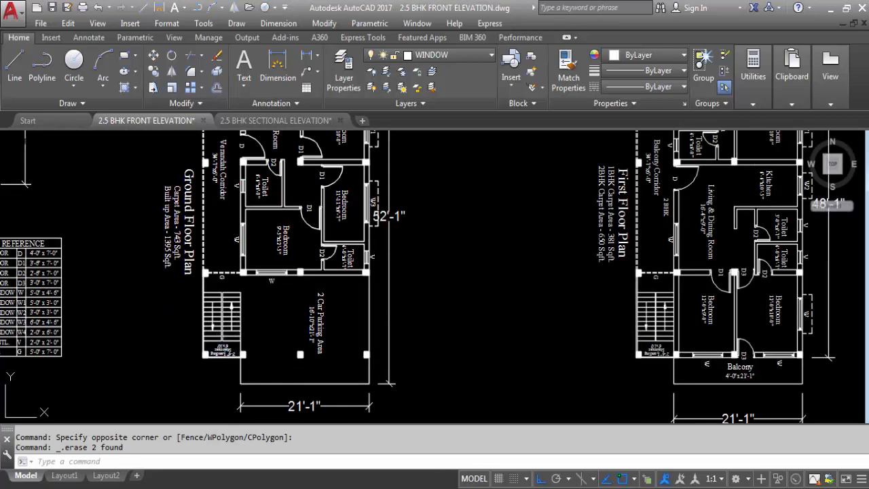
scroll(196, 347, "down", 3)
scroll(517, 367, "up", 5)
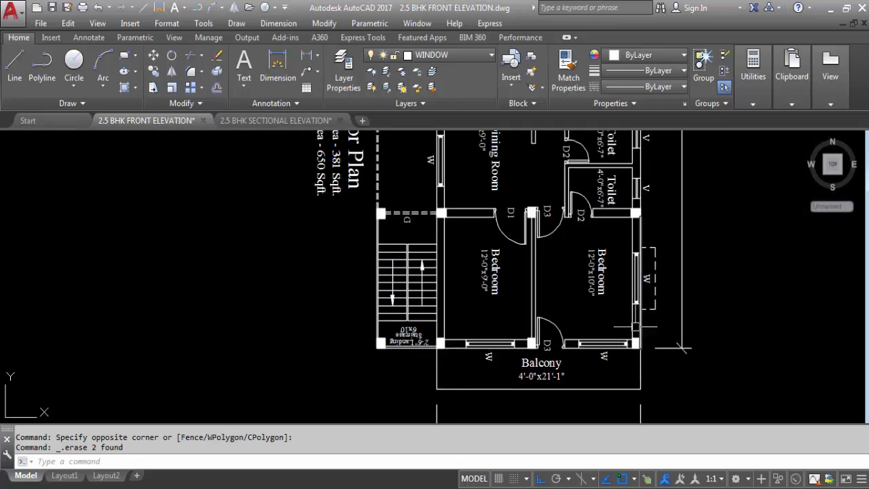
scroll(496, 380, "down", 5)
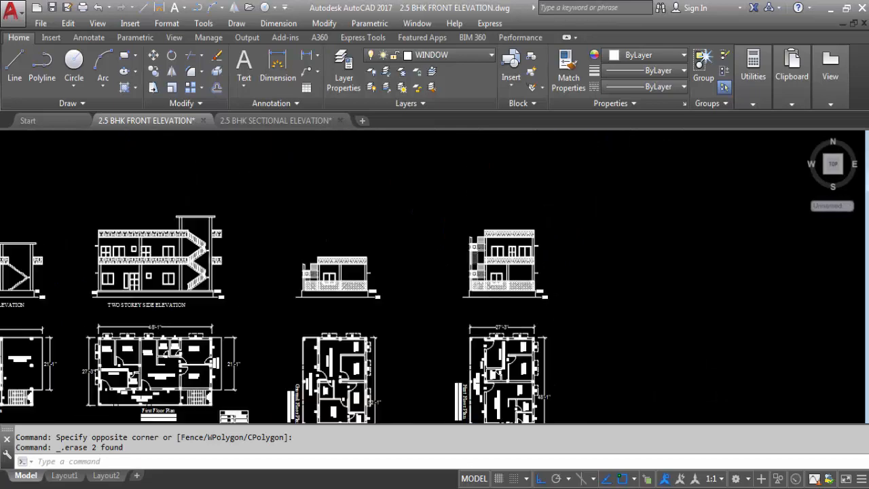
scroll(500, 253, "up", 5)
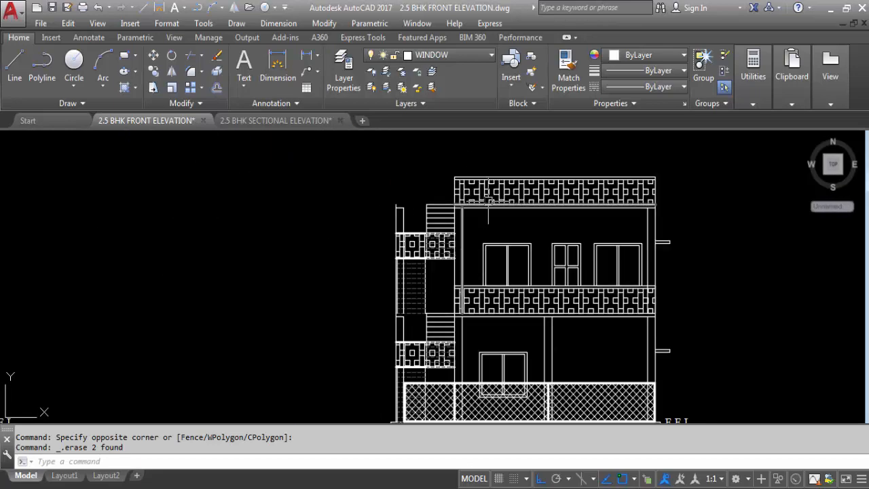
scroll(488, 203, "down", 5)
scroll(516, 353, "up", 6)
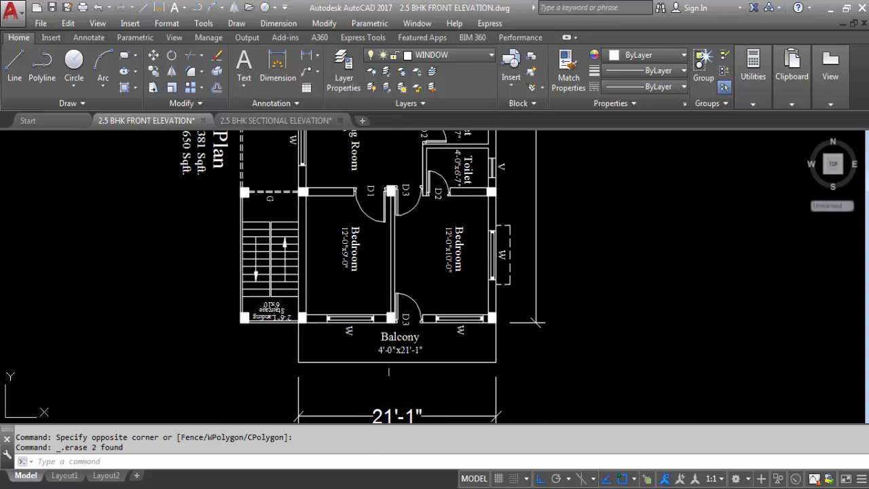
scroll(388, 372, "down", 5)
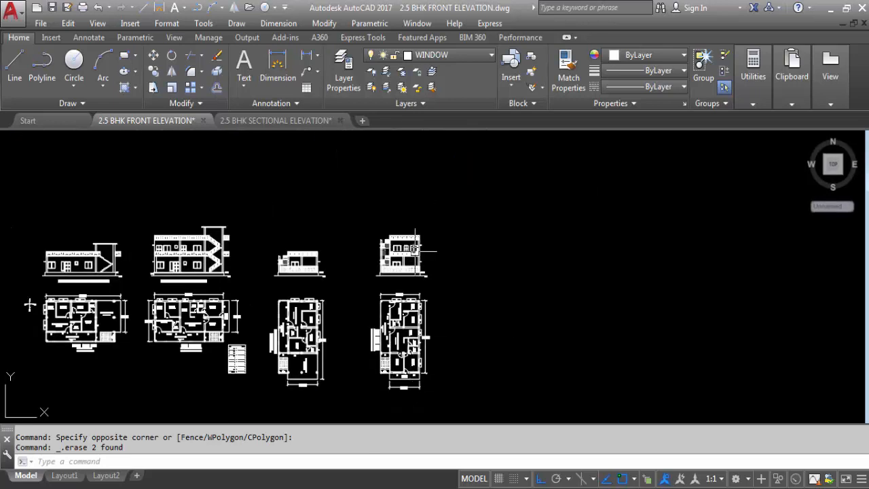
- Erase the inner vertical lines of the upper floor's two end columns in the two-storey front elevation
scroll(417, 245, "up", 7)
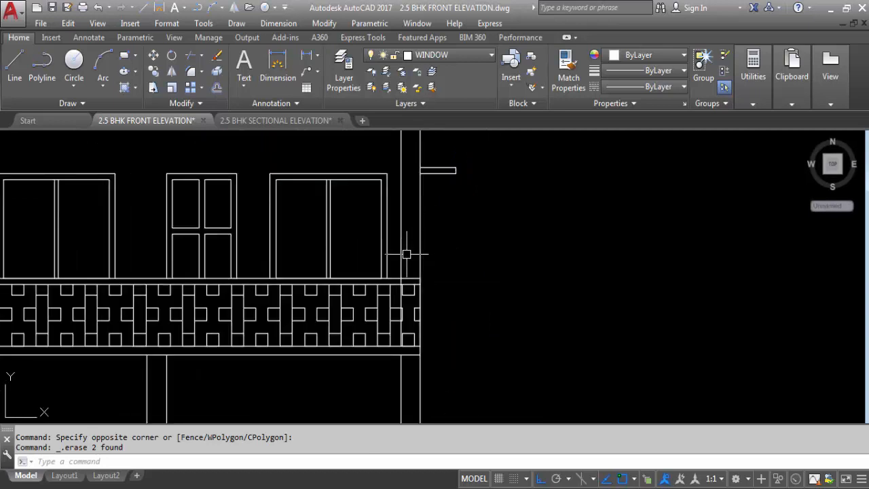
left_click(406, 254)
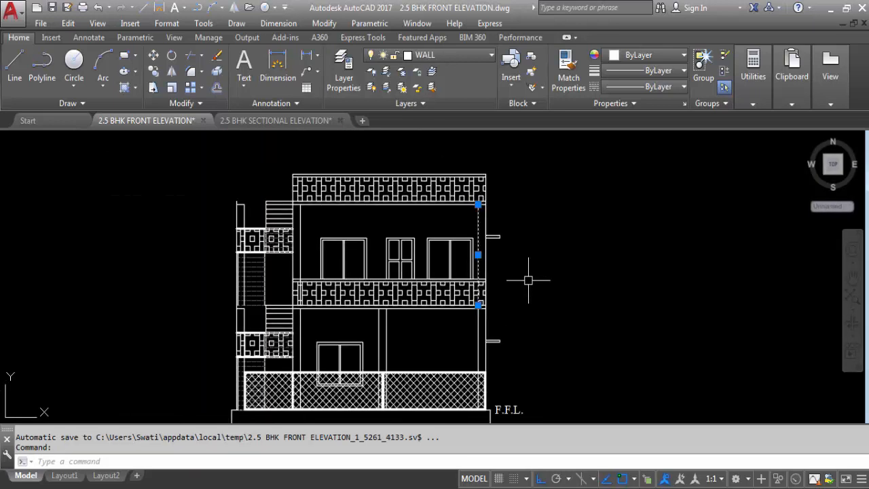
key("Delete")
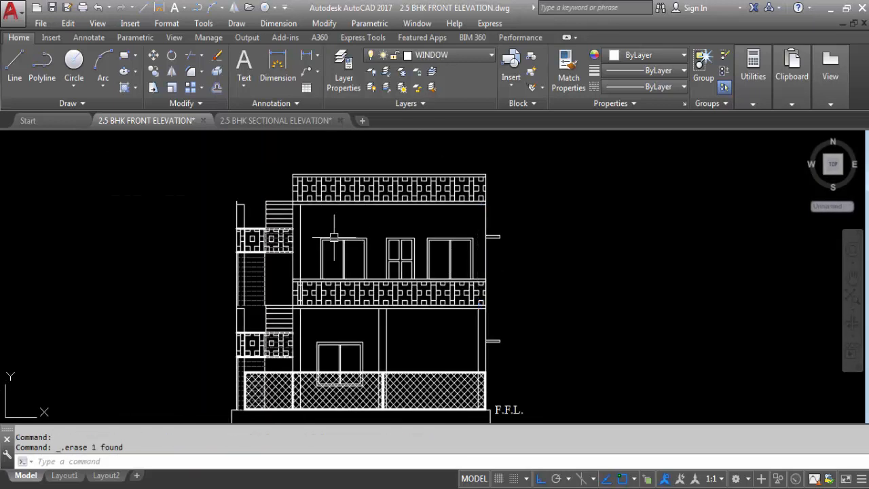
left_click(300, 258)
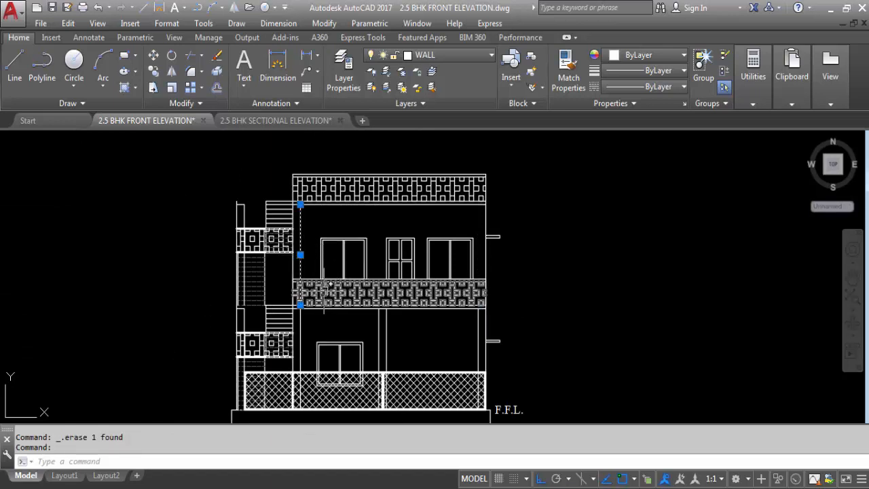
key("Delete")
scroll(276, 238, "up", 2)
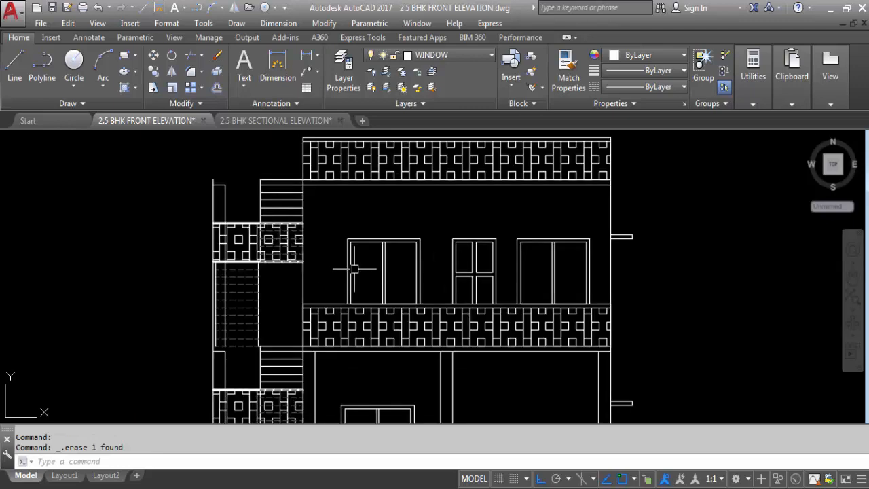
- Compare the upper floor of the two-storey elevation with the first-floor plan, and the ground-floor elevation's columns with the parking area columns
scroll(424, 191, "down", 4)
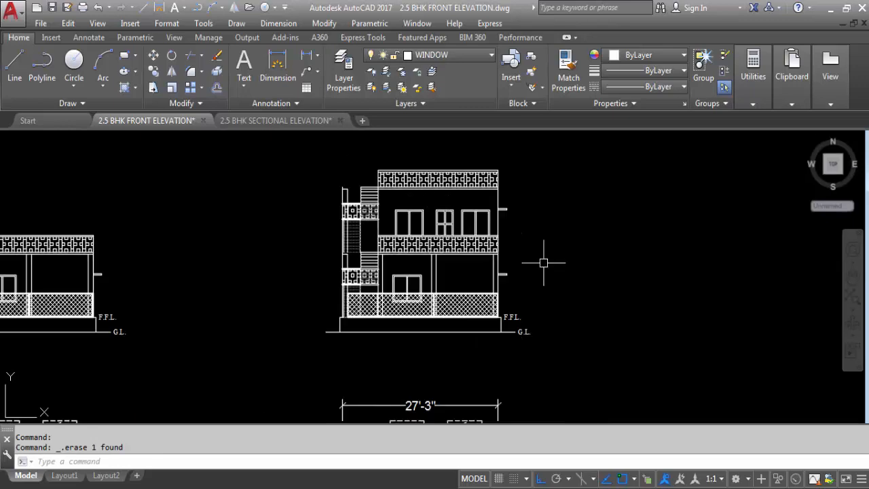
scroll(415, 159, "down", 4)
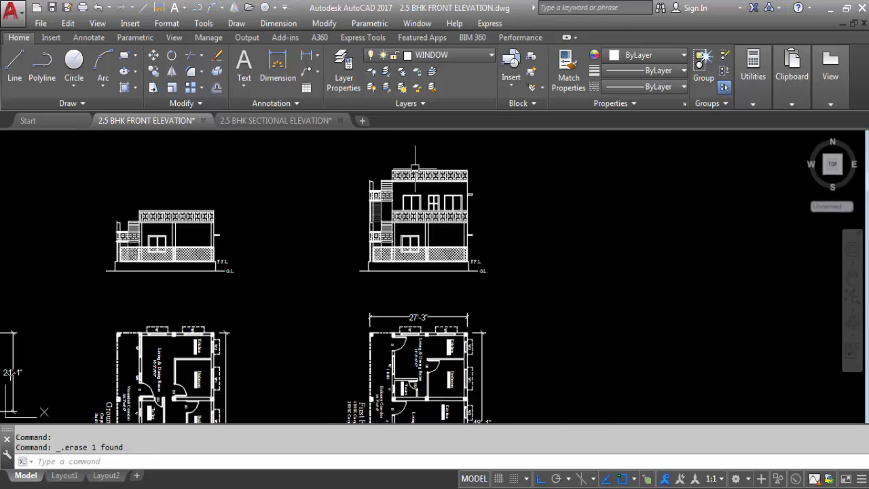
scroll(426, 380, "up", 5)
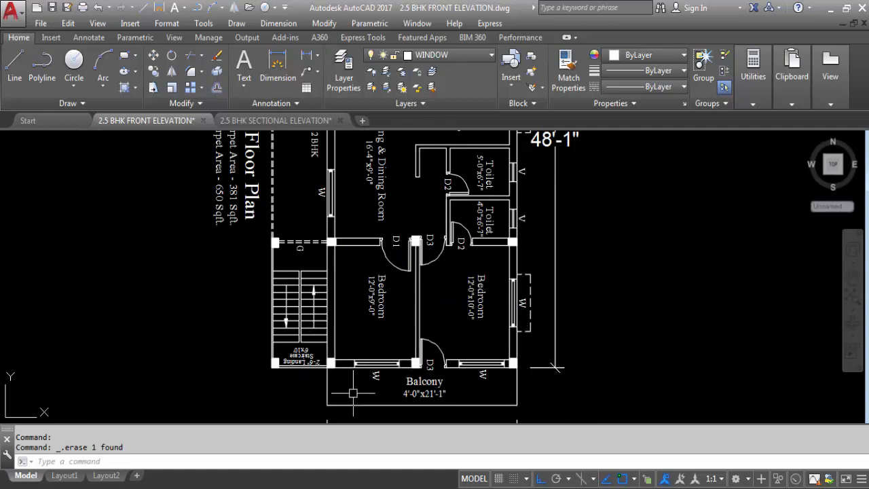
scroll(392, 395, "down", 5)
scroll(401, 177, "up", 7)
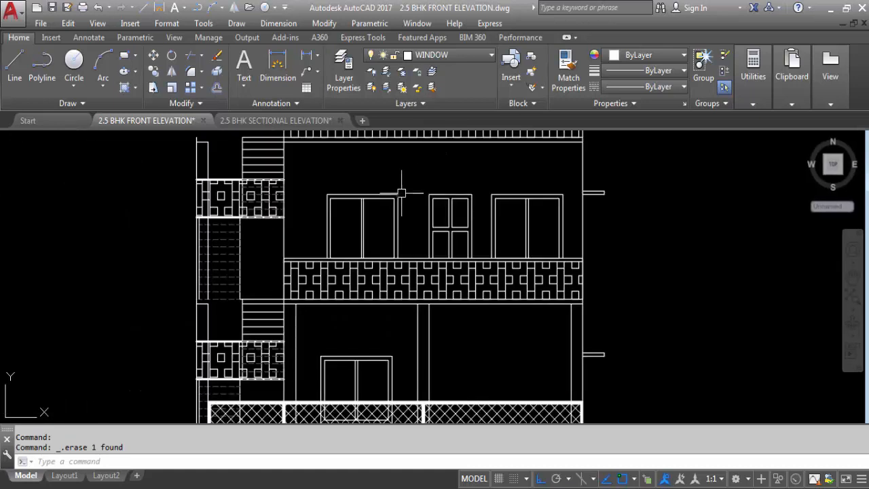
scroll(488, 264, "down", 4)
scroll(267, 366, "up", 6)
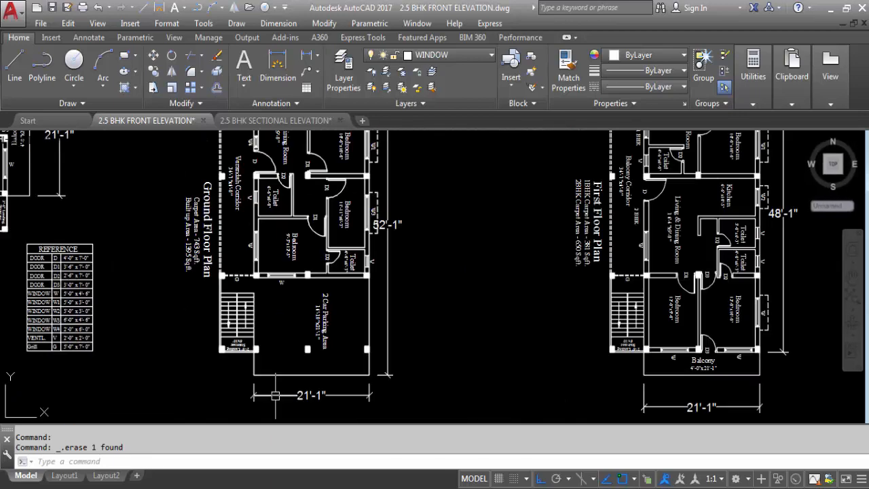
scroll(311, 365, "down", 5)
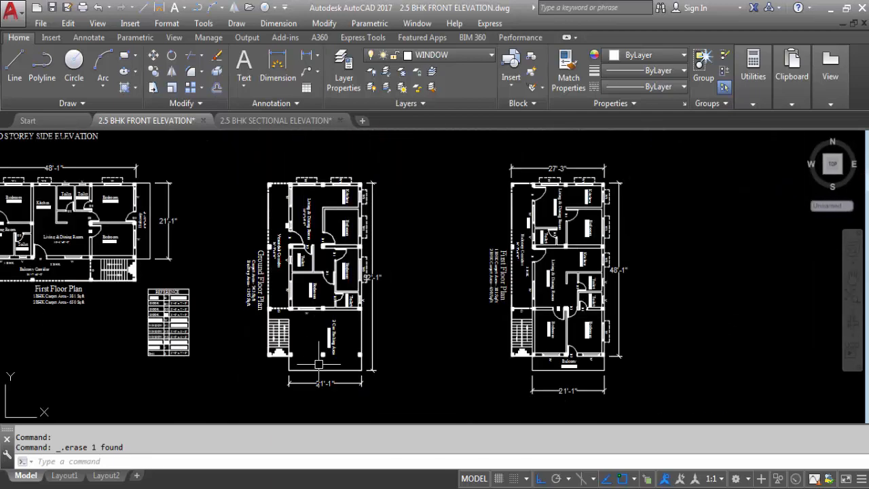
scroll(410, 408, "up", 6)
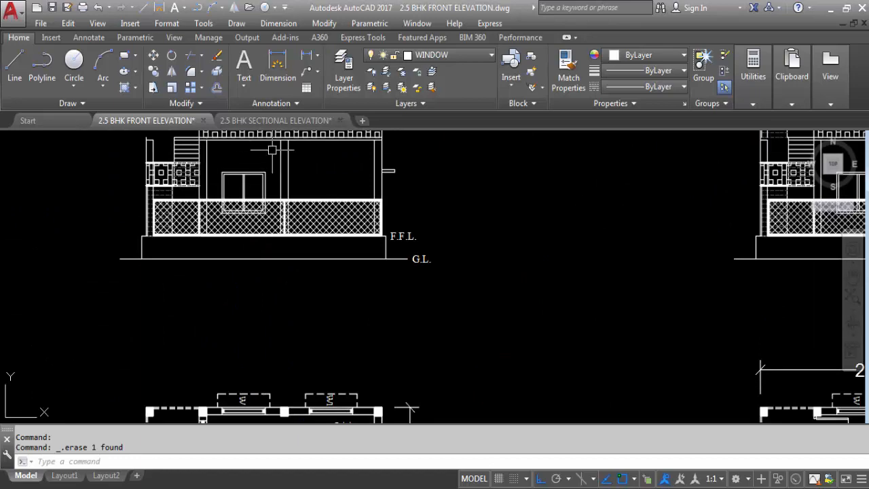
scroll(216, 246, "down", 2)
scroll(216, 246, "down", 3)
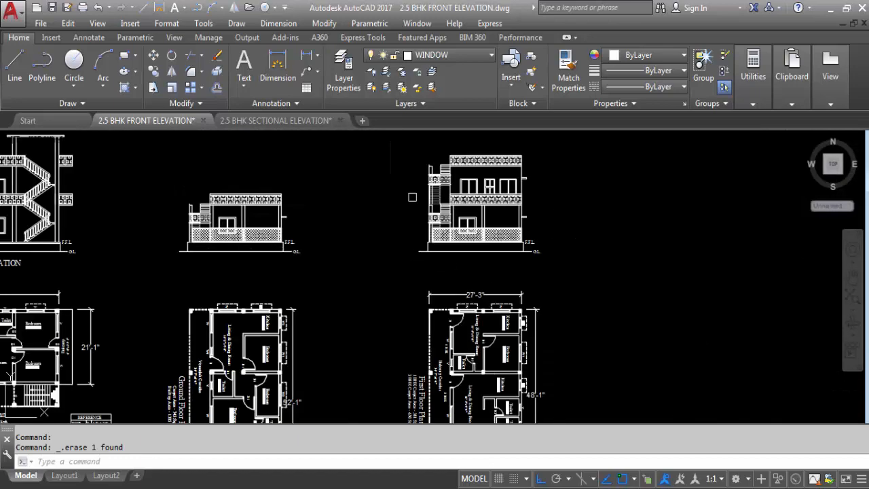
- Review the first-floor plan's balcony wall, door D3 and windows against the upper floor of the two-storey front elevation
scroll(359, 314, "up", 6)
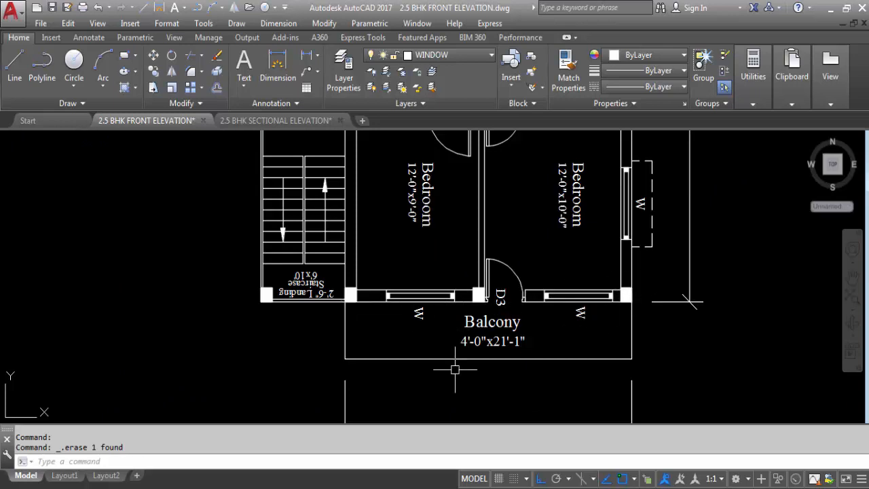
scroll(455, 370, "down", 4)
scroll(465, 381, "down", 4)
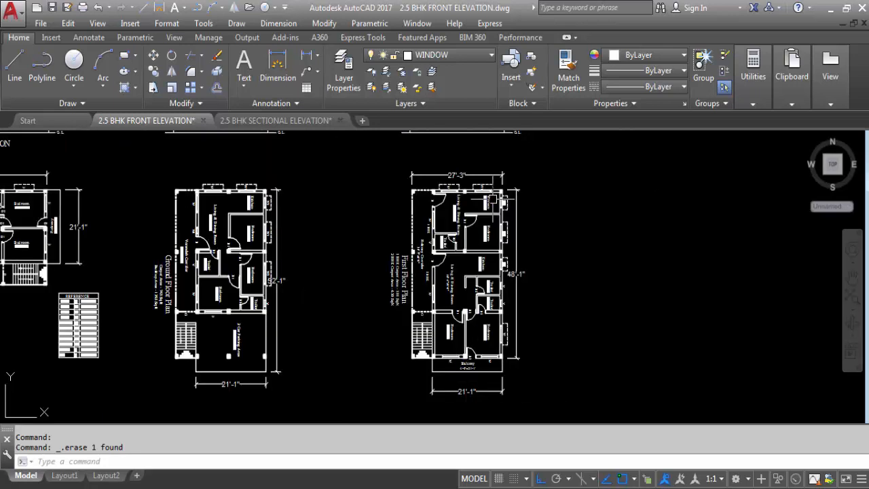
scroll(336, 251, "up", 8)
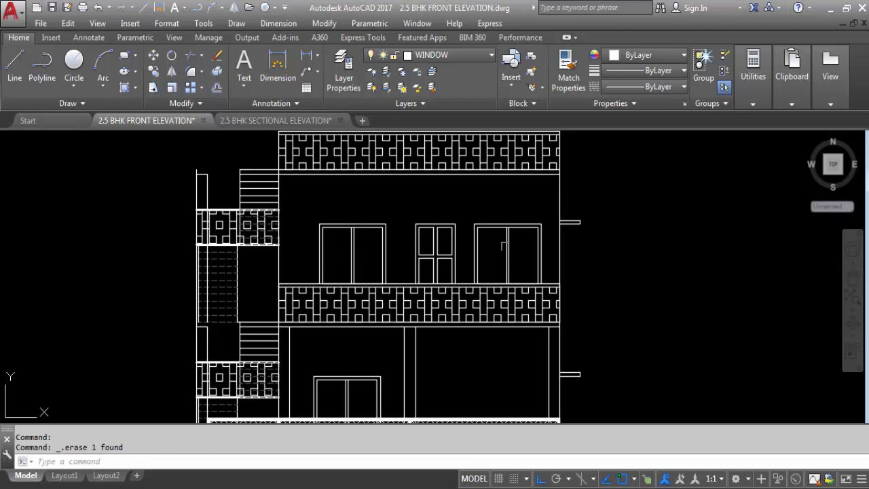
scroll(471, 223, "down", 6)
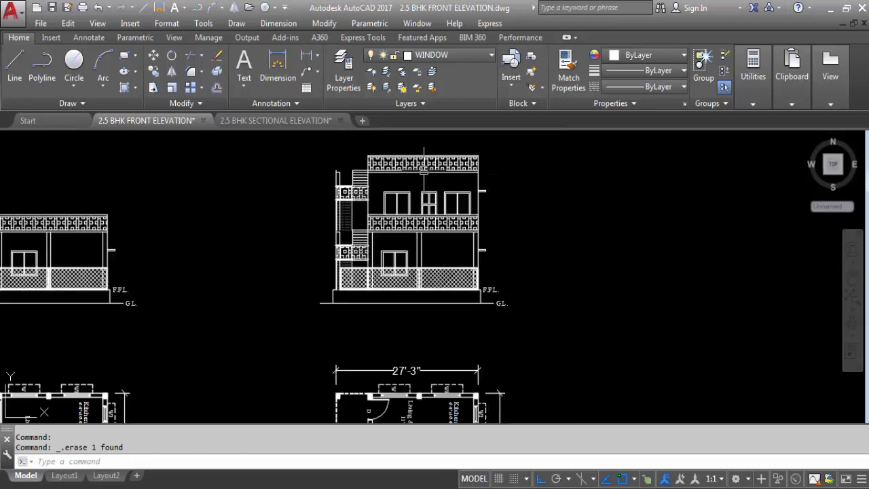
scroll(471, 374, "up", 4)
scroll(415, 403, "up", 2)
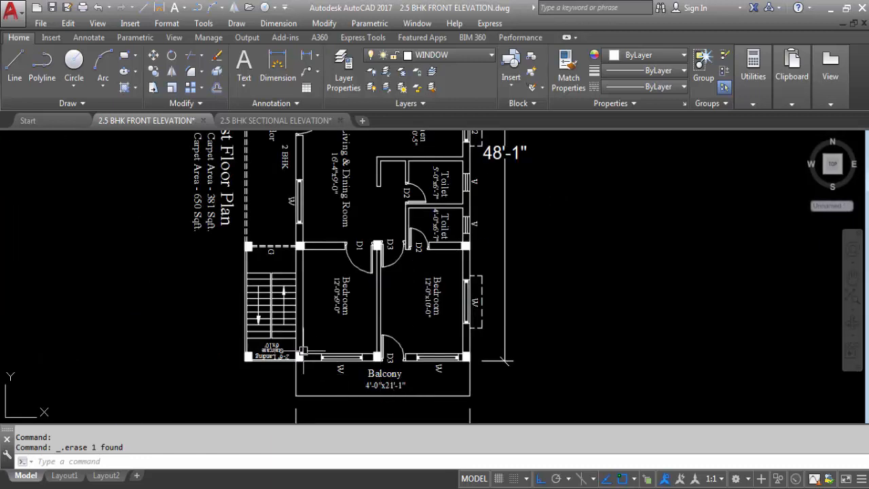
scroll(464, 362, "down", 5)
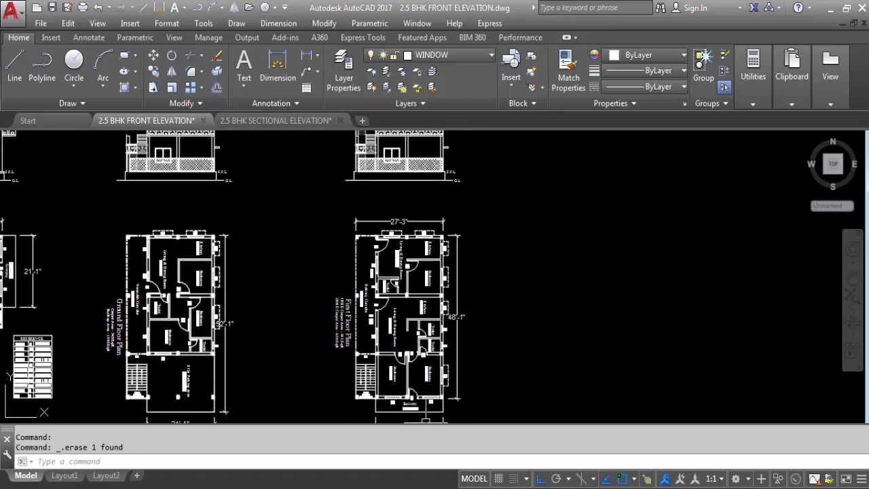
scroll(419, 217, "up", 5)
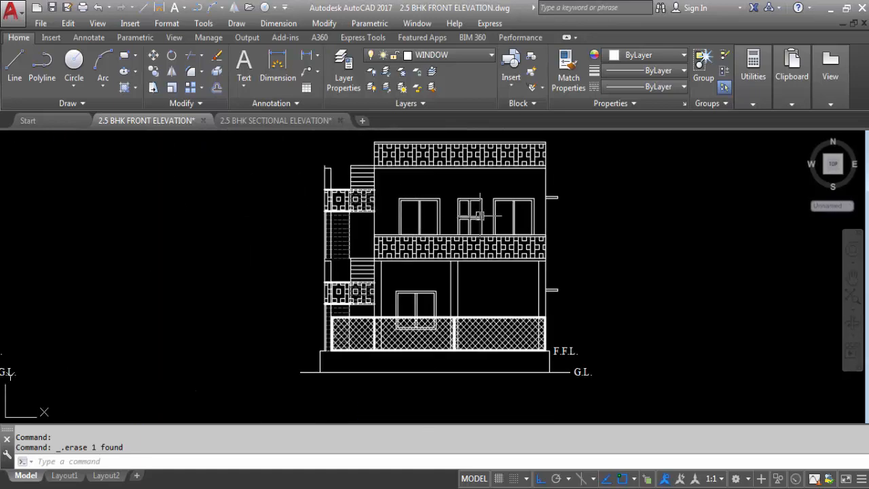
scroll(404, 194, "down", 5)
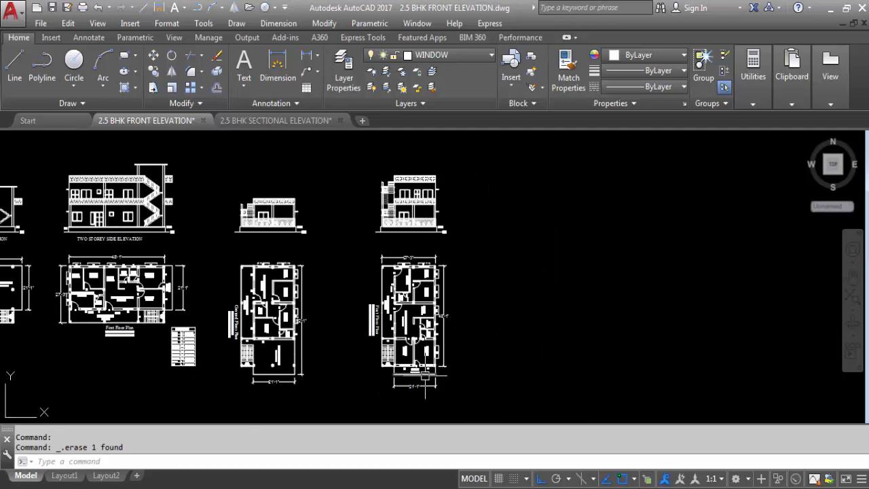
scroll(399, 161, "up", 4)
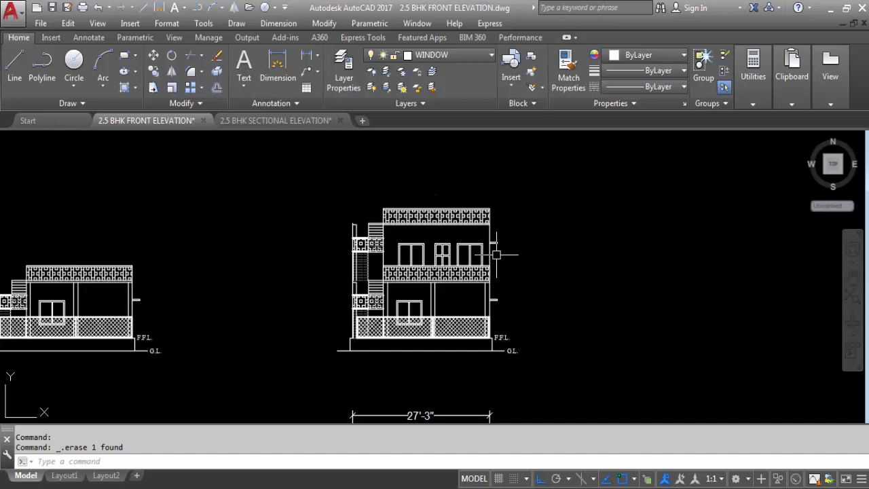
scroll(362, 199, "up", 4)
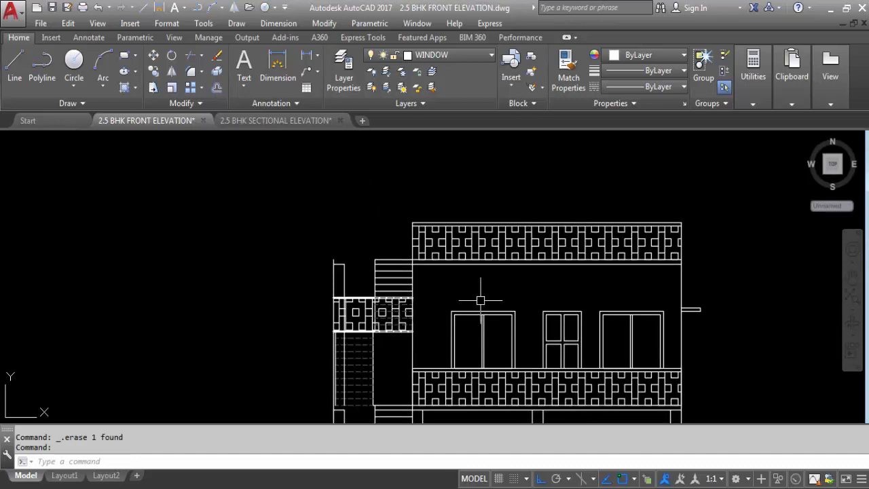
scroll(435, 176, "down", 2)
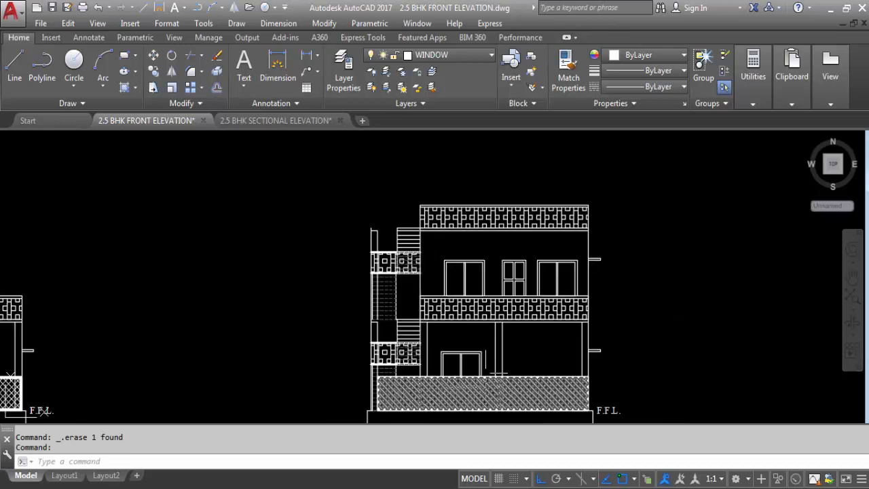
- Inspect the column lines of the two-storey front elevation and save the drawing
scroll(434, 326, "up", 3)
scroll(397, 292, "down", 1)
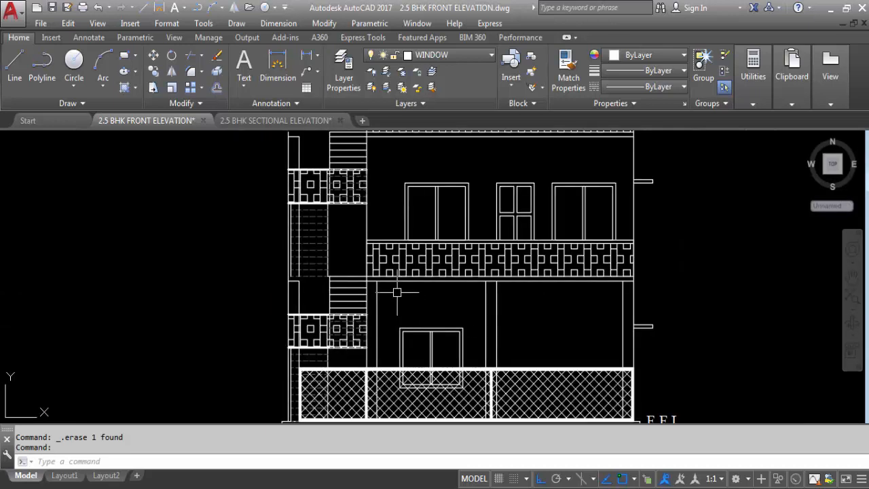
scroll(465, 325, "down", 2)
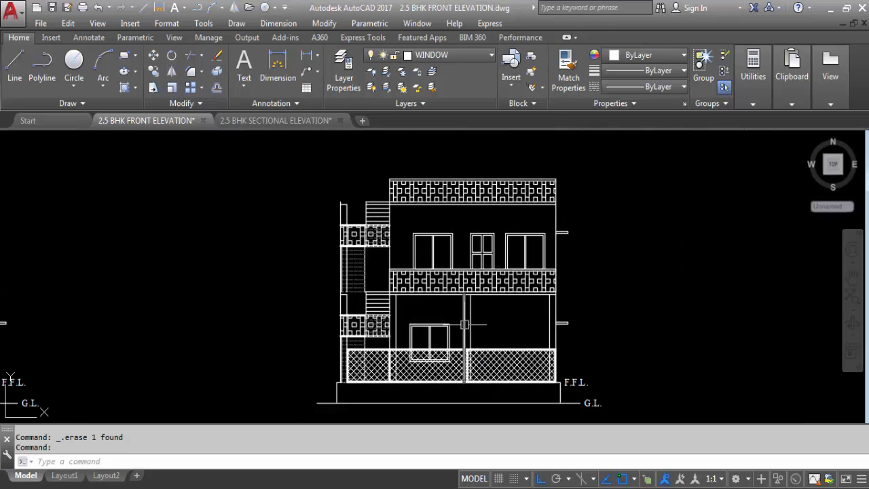
key("ctrl+s")
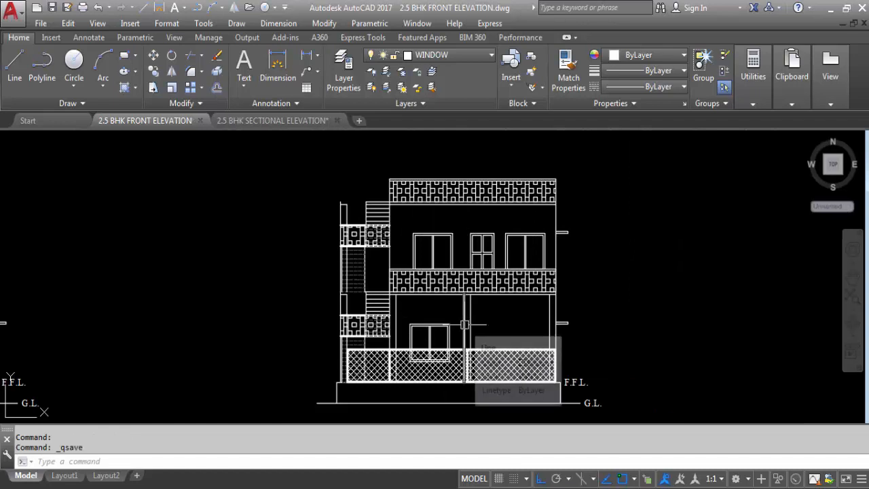
- Trim the staircase column's inner line inside the lower patterned stair parapet, using the parapet's upper and lower edges as cutting edges
scroll(341, 359, "up", 4)
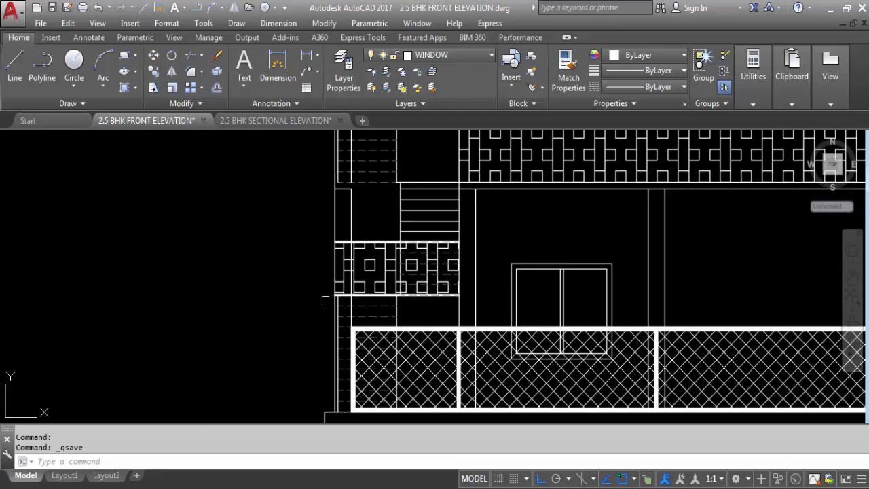
scroll(377, 309, "up", 3)
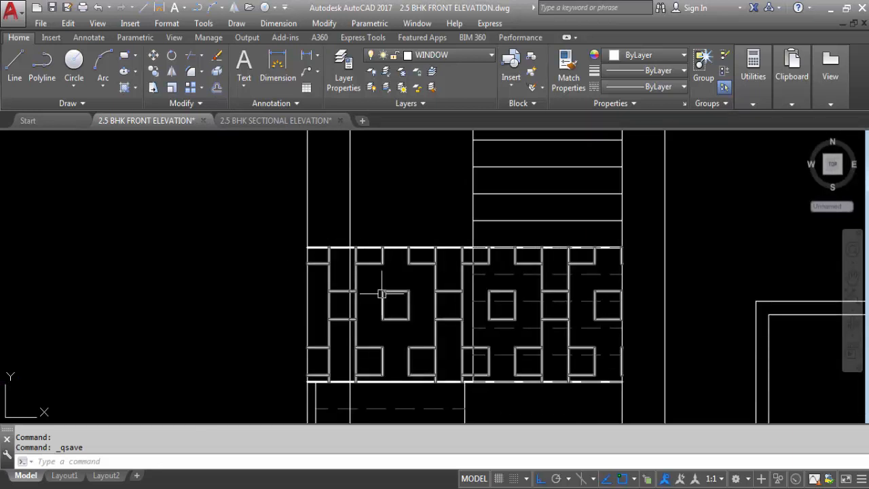
type("TR")
key("Return")
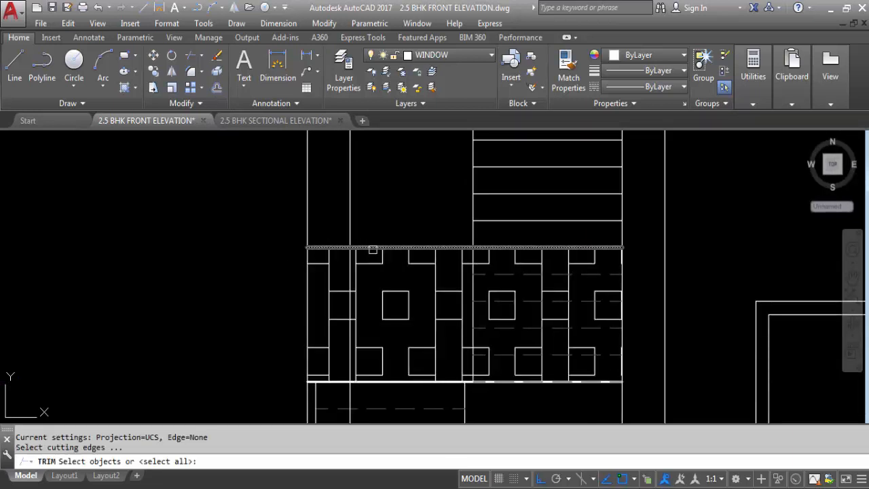
left_click(369, 381)
left_click(369, 382)
key("Return")
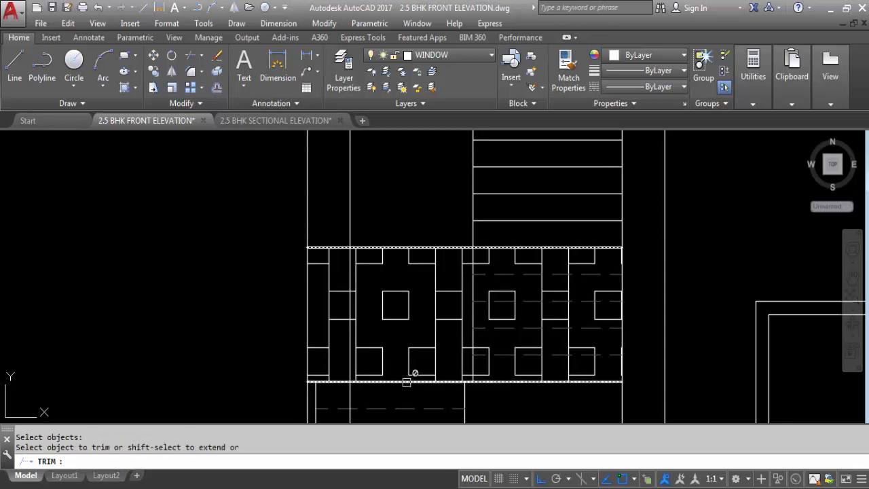
left_click(350, 282)
scroll(351, 282, "down", 4)
left_click(358, 307)
scroll(358, 307, "up", 5)
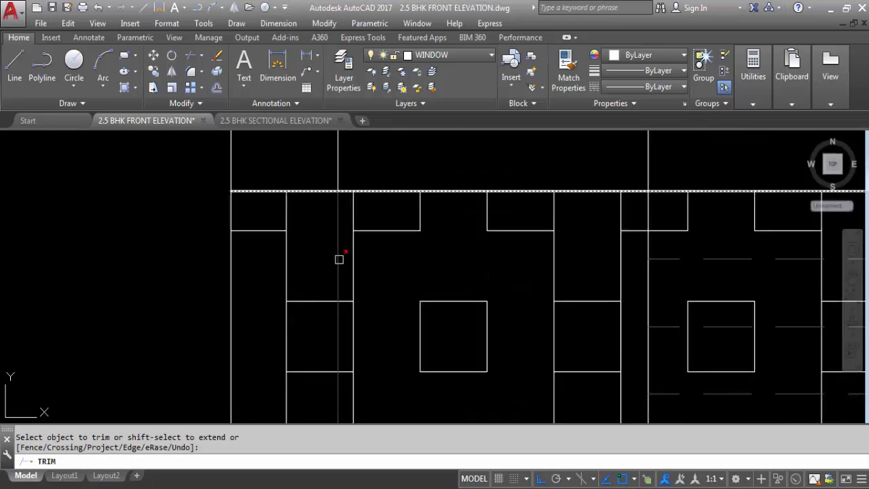
scroll(398, 303, "down", 2)
scroll(398, 303, "down", 4)
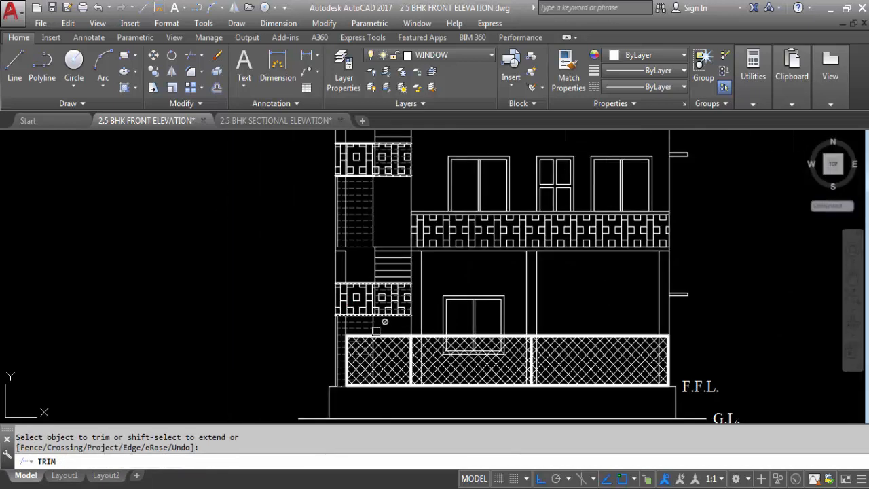
left_click(400, 367)
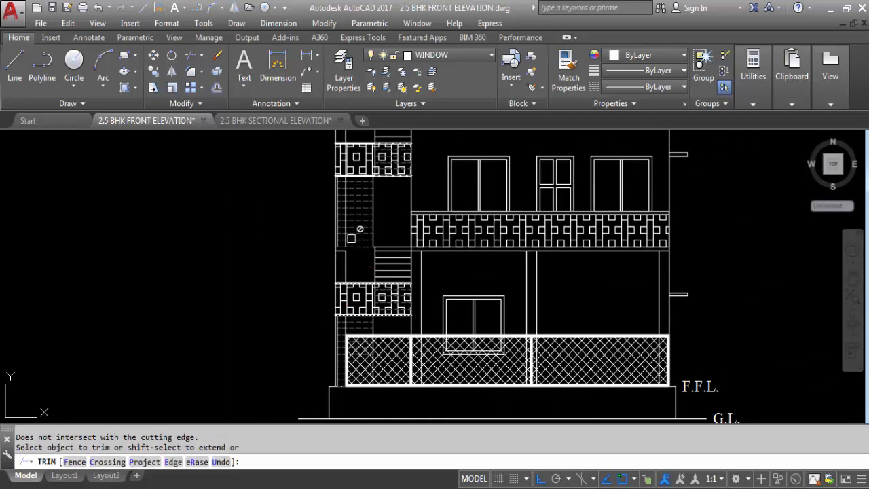
key("Escape")
- Erase the short horizontal line across the staircase column above the lower parapet and join the column's two inner vertical segments
scroll(345, 239, "up", 4)
left_click(333, 265)
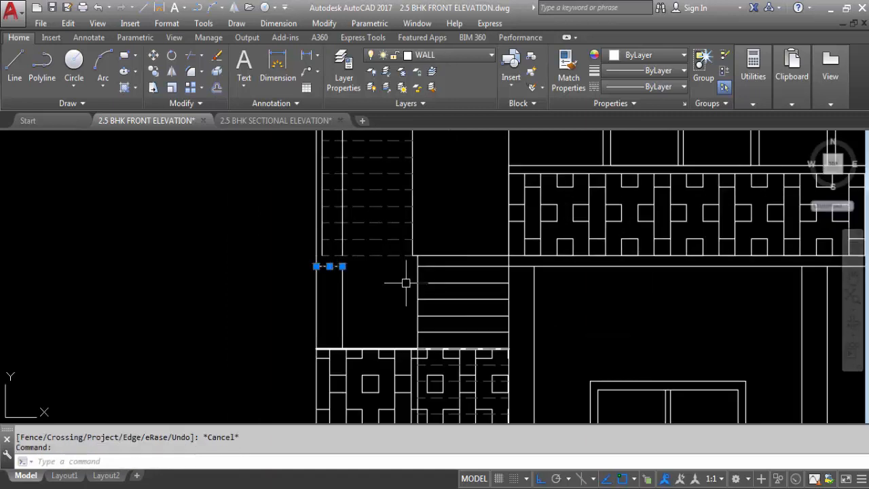
key("Delete")
type("j")
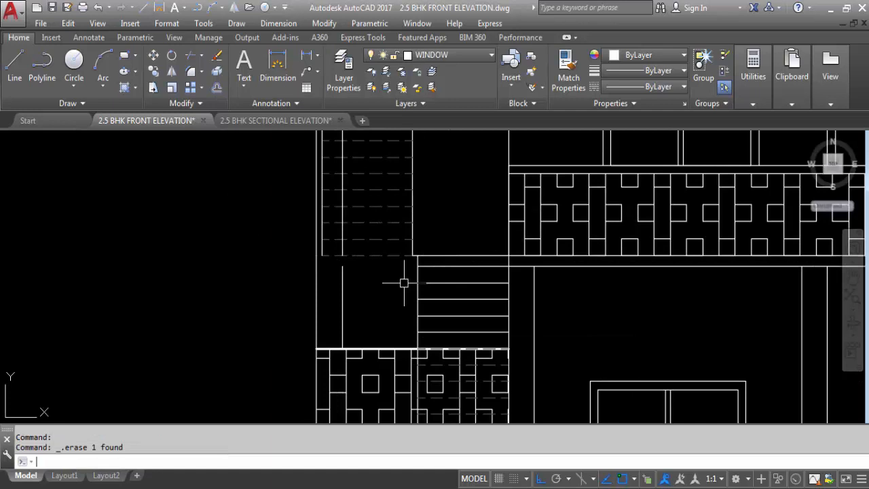
key("Return")
left_click(341, 245)
left_click(341, 285)
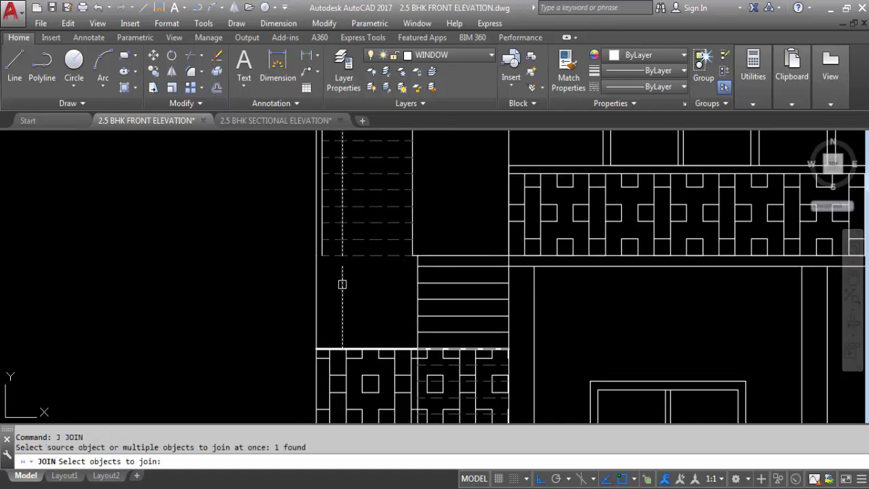
key("Return")
- Trim the staircase column's inner line inside the upper patterned stair parapet, using the parapet's upper and lower edges as cutting edges
scroll(341, 287, "down", 4)
scroll(335, 292, "up", 4)
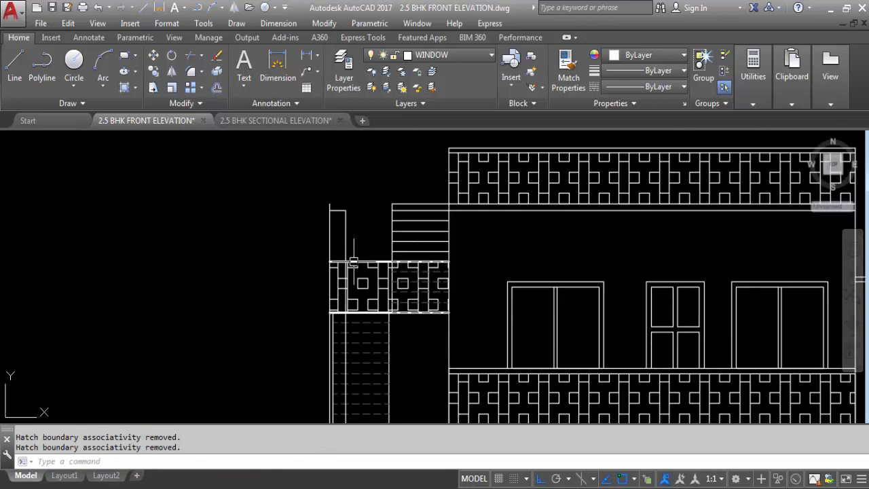
type("t")
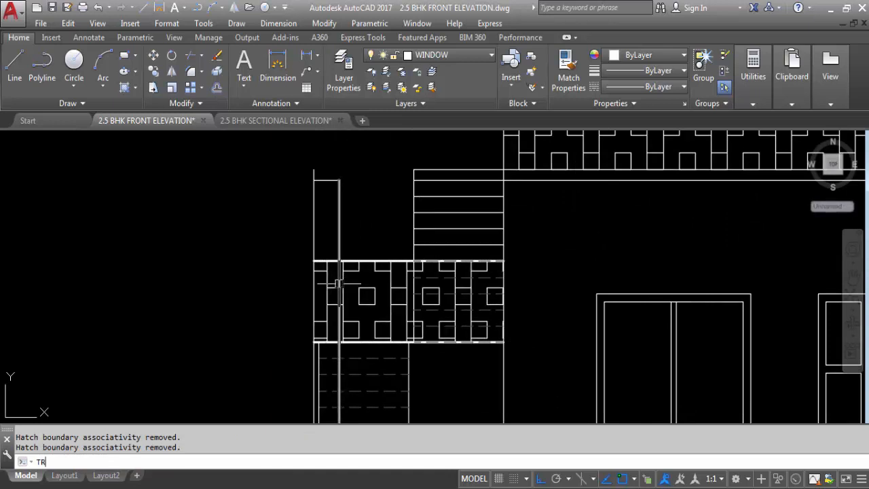
type("r")
key("Return")
left_click(362, 322)
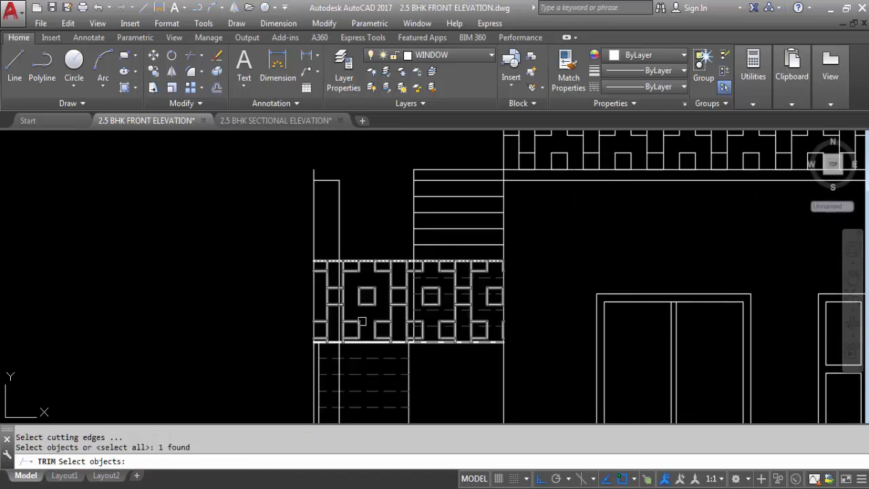
left_click(353, 341)
key("Return")
scroll(333, 294, "up", 4)
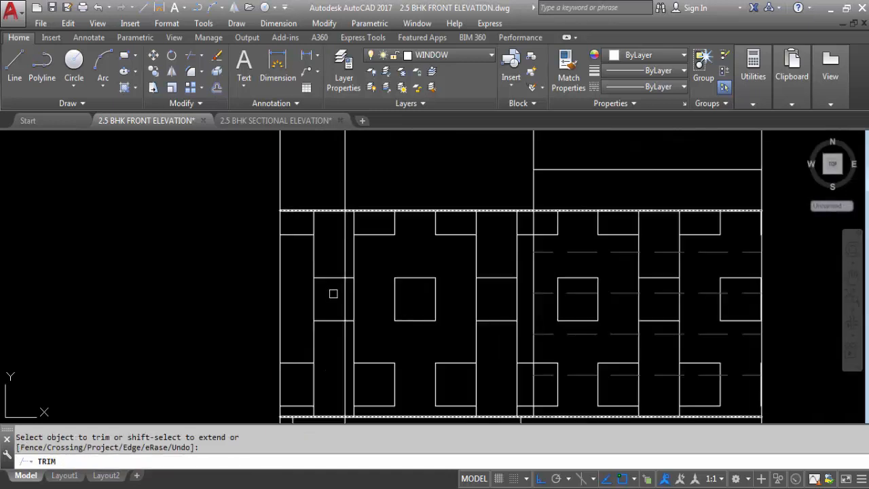
scroll(346, 296, "down", 6)
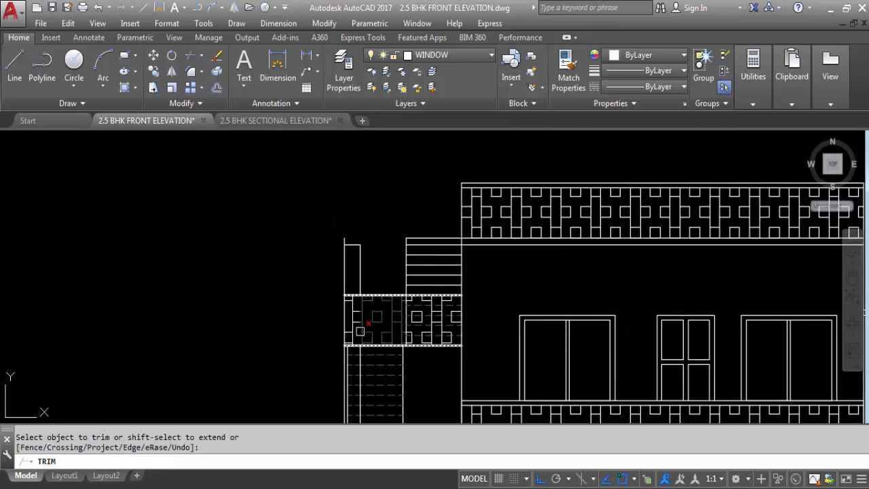
key("Escape")
- Check the trimmed staircase column against both stair parapets in the two-storey elevation and save the drawing
scroll(346, 355, "up", 4)
scroll(319, 256, "down", 6)
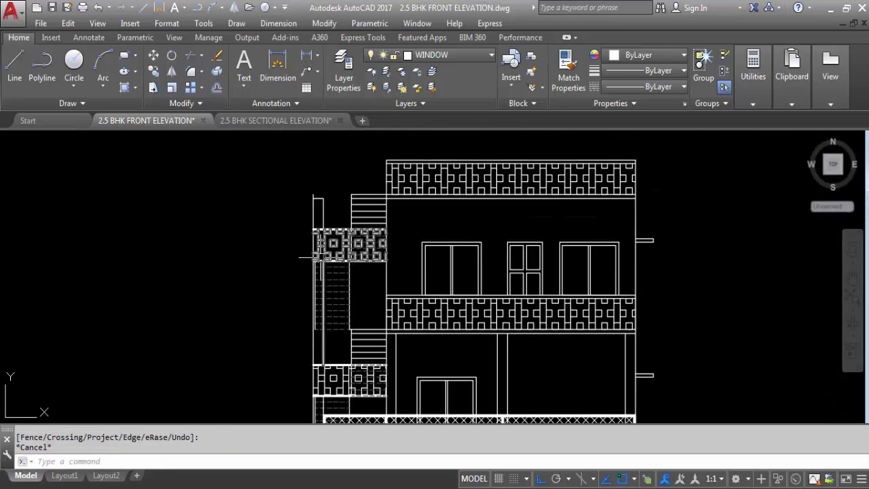
scroll(322, 256, "up", 2)
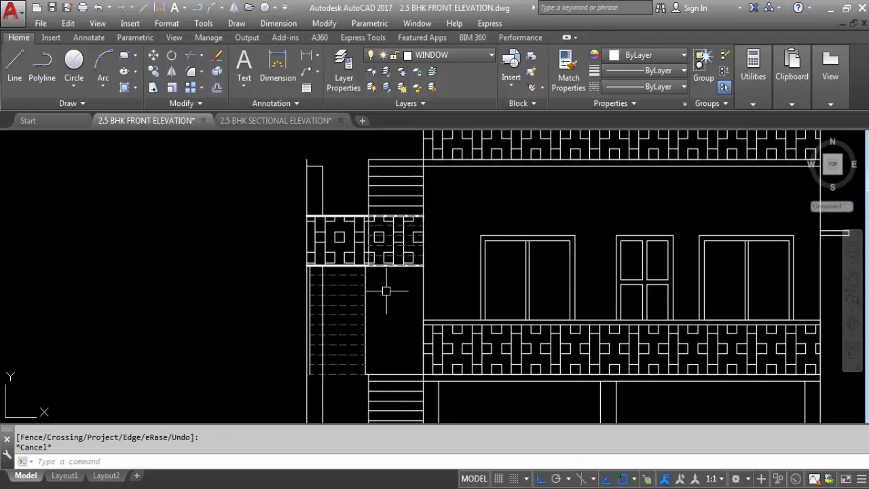
scroll(301, 215, "down", 2)
scroll(301, 215, "down", 2)
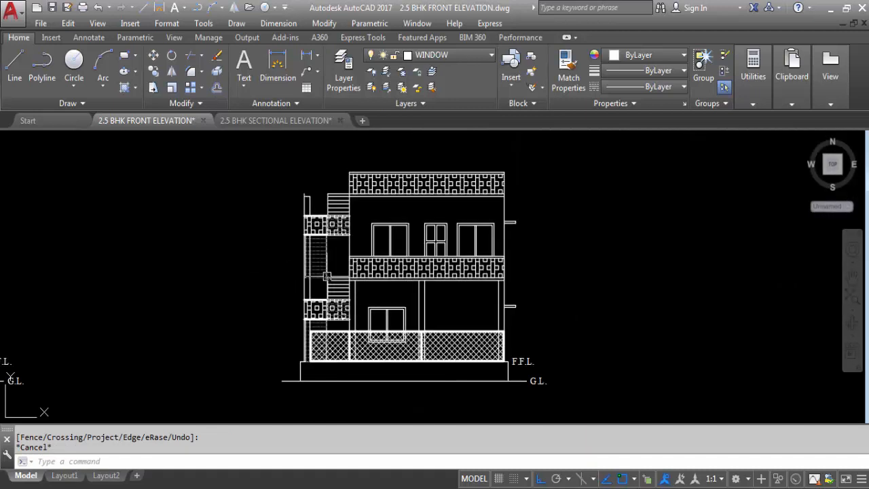
scroll(342, 182, "down", 2)
scroll(323, 212, "up", 4)
scroll(323, 212, "down", 2)
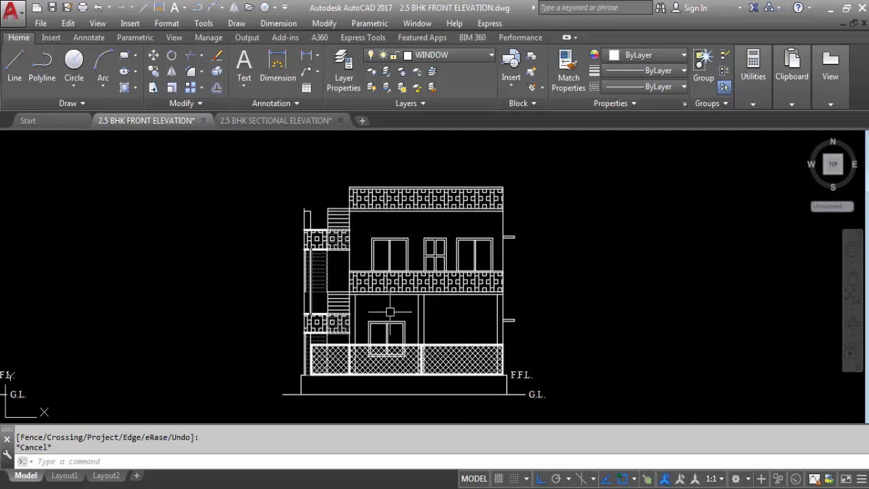
key("ctrl+s")
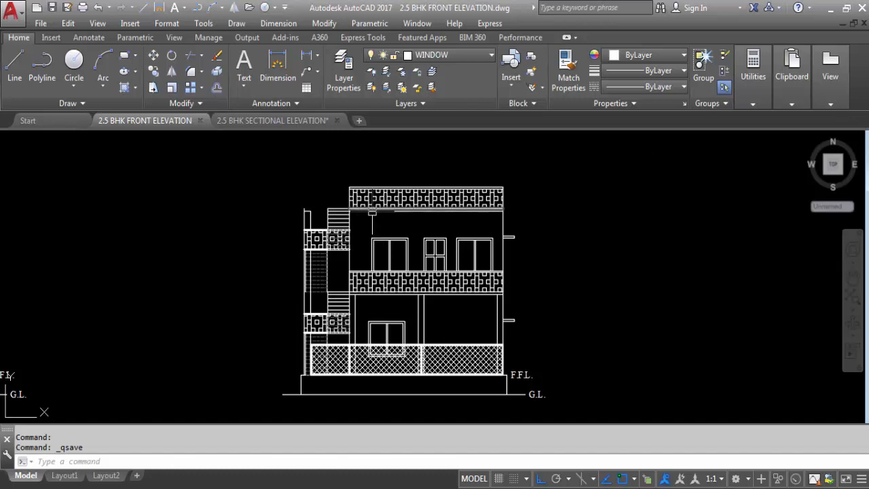
- Offset the roof line beneath the terrace parapet of the two-storey elevation upward by 8'
scroll(441, 306, "down", 2)
scroll(395, 237, "up", 2)
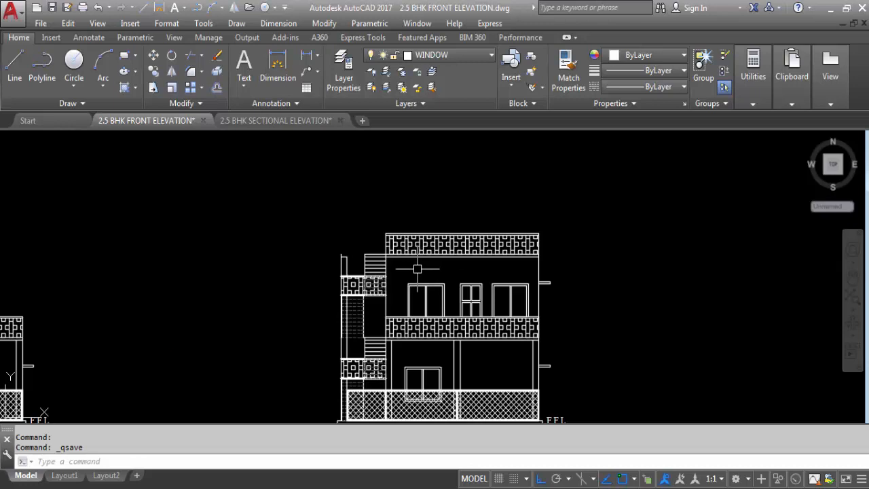
key("Return")
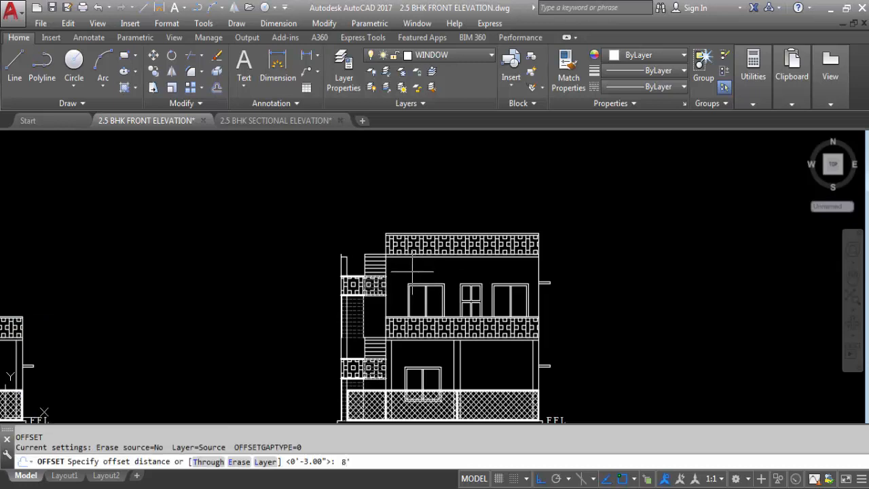
key("Return")
left_click(394, 248)
scroll(393, 252, "up", 3)
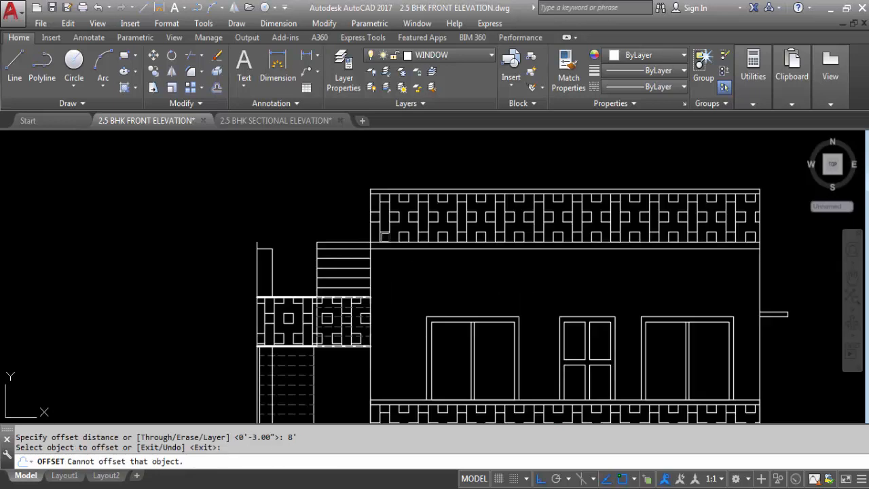
scroll(406, 244, "down", 2)
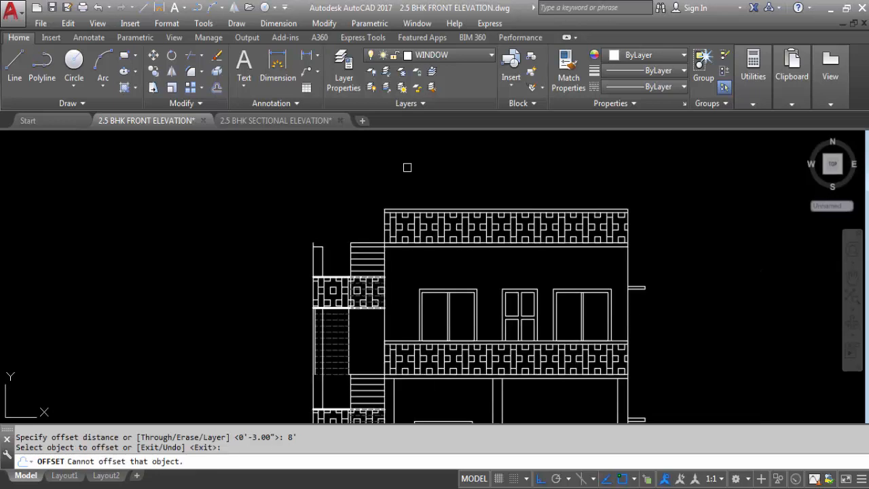
left_click(398, 219)
left_click(397, 226)
scroll(396, 232, "up", 6)
left_click(366, 264)
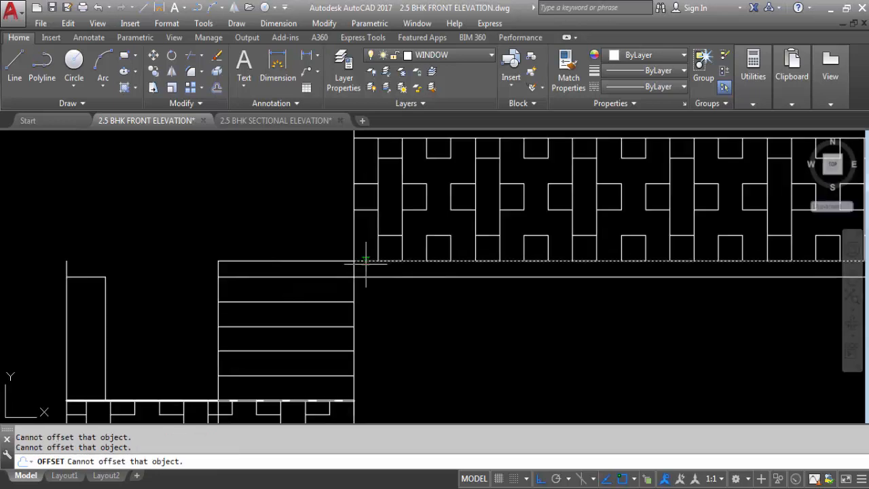
scroll(366, 260, "down", 6)
left_click(413, 241)
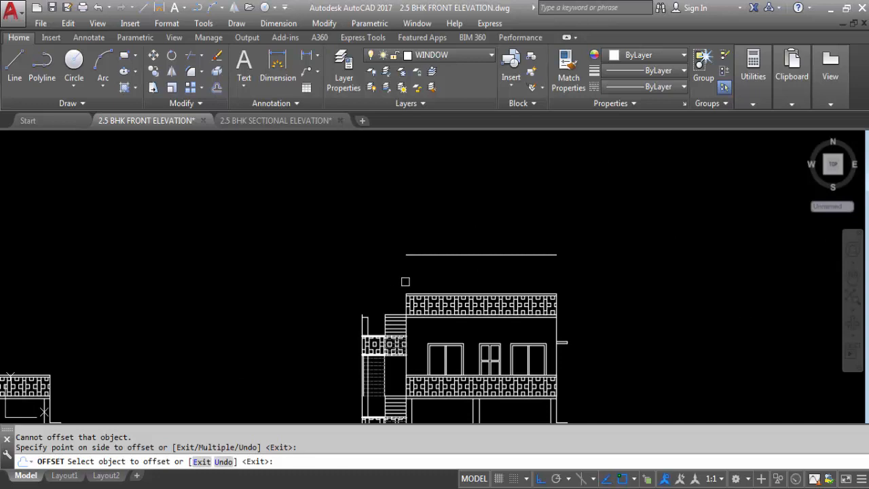
key("Escape")
- Offset the new horizontal line above the terrace upward by 4" to give the slab its thickness
key("Return")
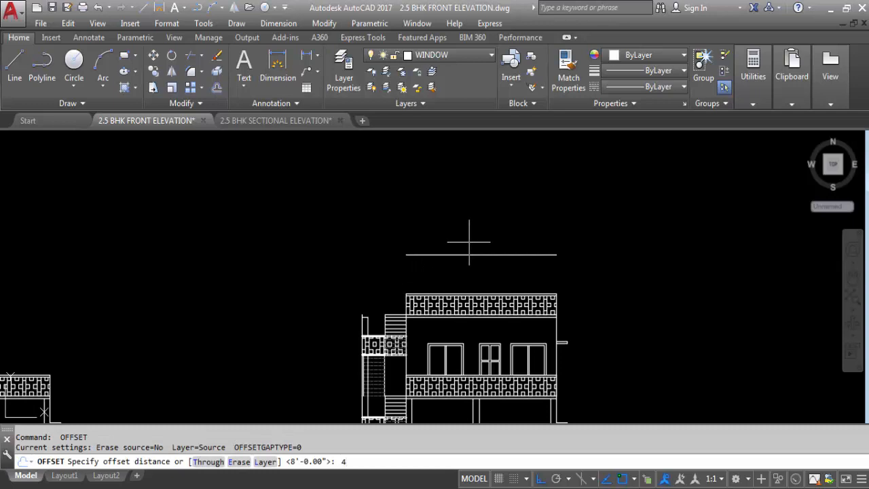
type("4")
key("Return")
left_click(508, 255)
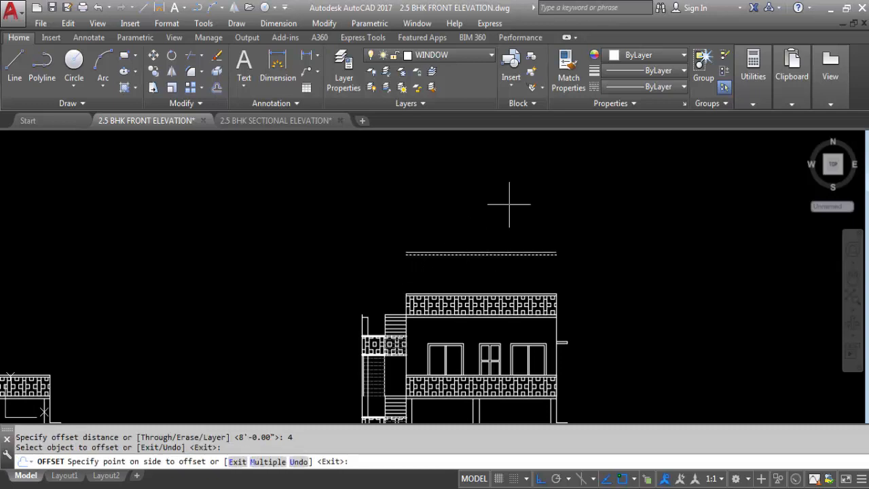
left_click(509, 204)
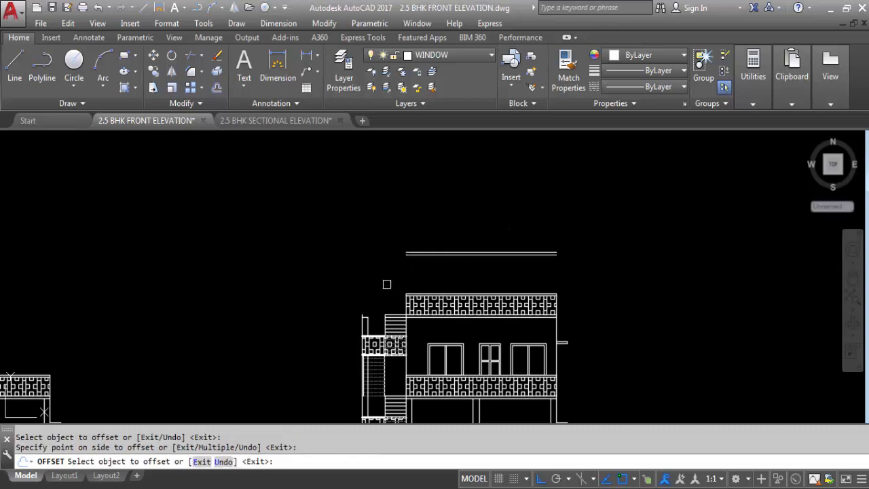
key("Escape")
- Compare the staircase columns in the first floor plan with the staircase side of the two-storey front elevation
scroll(393, 213, "down", 4)
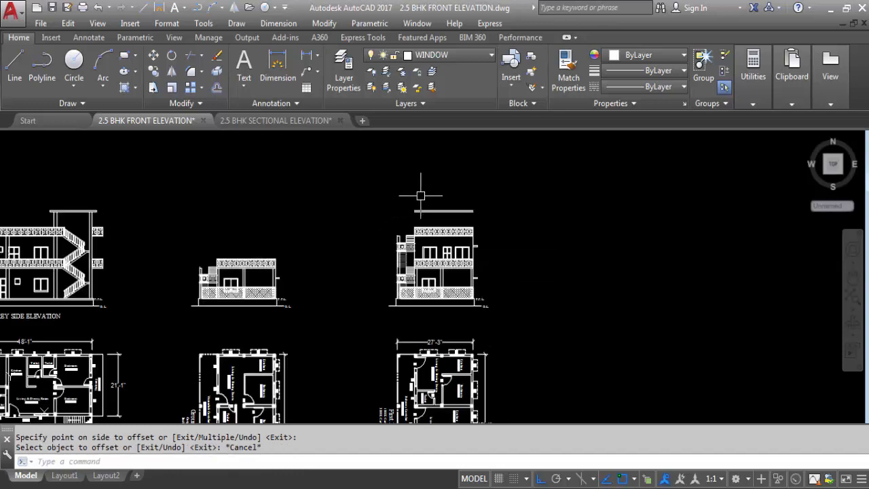
scroll(410, 417, "up", 3)
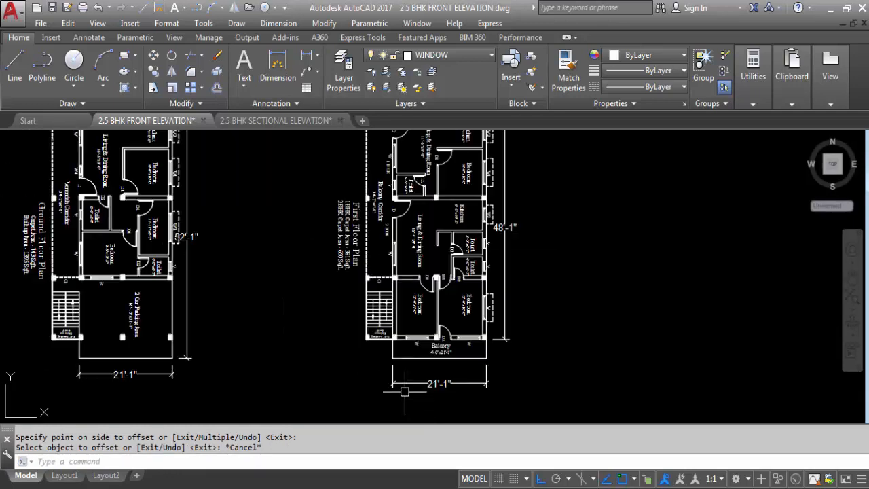
scroll(404, 392, "up", 2)
scroll(373, 335, "up", 3)
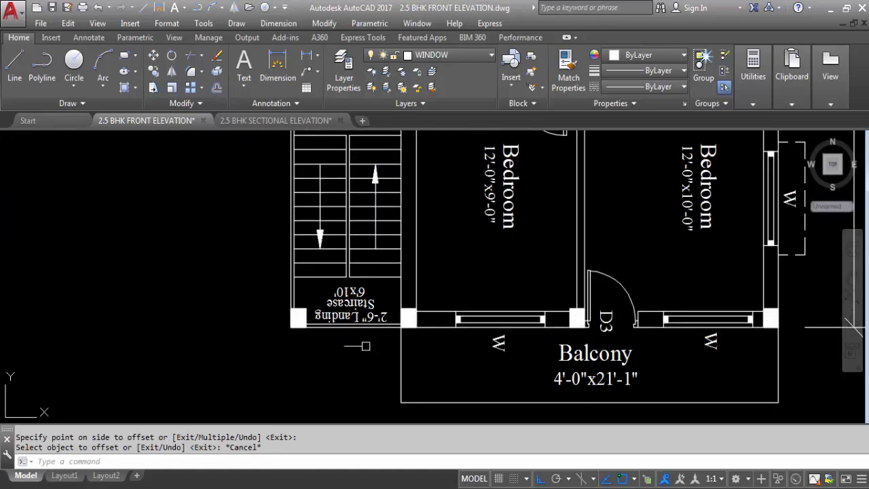
scroll(404, 363, "down", 5)
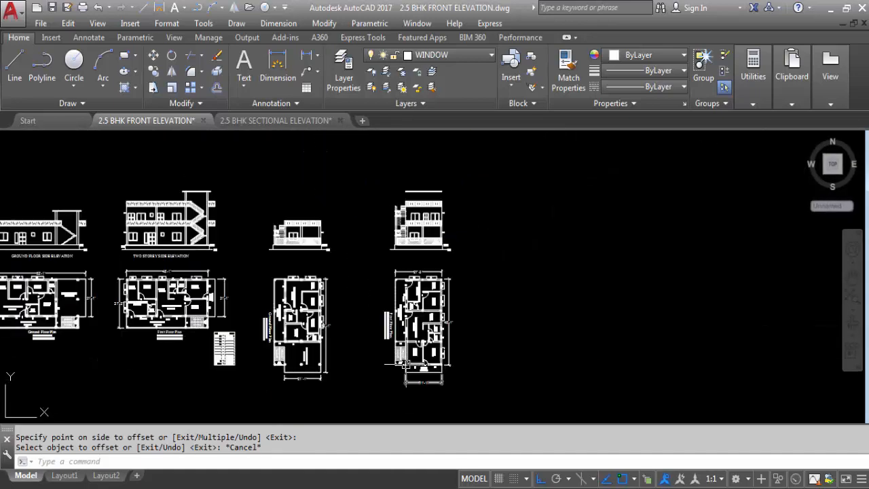
scroll(408, 235, "up", 4)
scroll(377, 166, "down", 5)
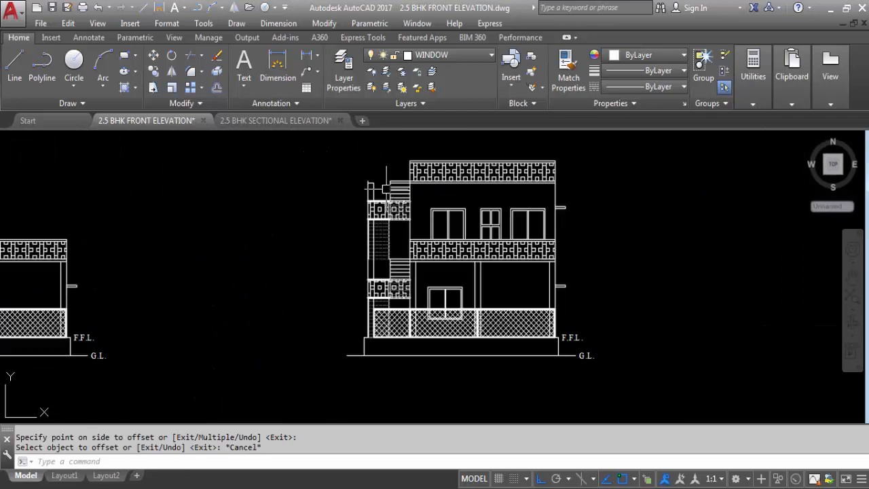
- Draw vertical construction lines through both edges of the two columns beside the staircase landing in the first floor plan, projecting them into the elevation
scroll(652, 359, "up", 6)
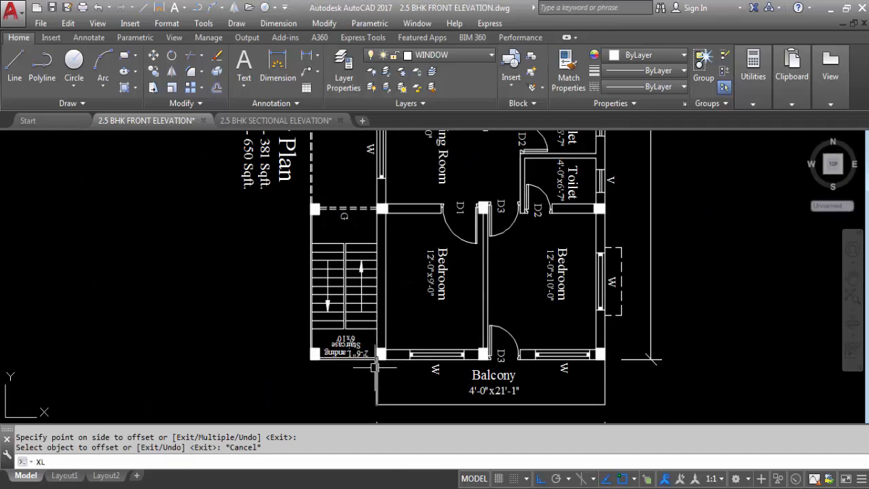
key("Return")
type("Hor ")
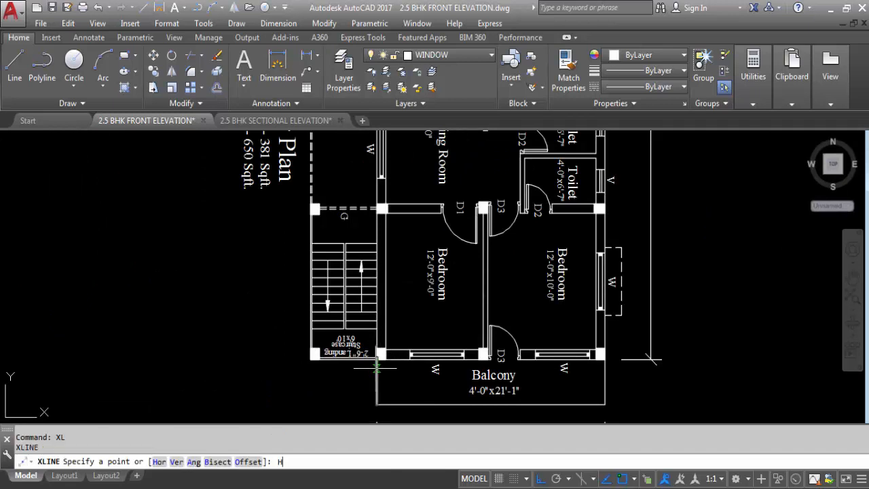
type("V")
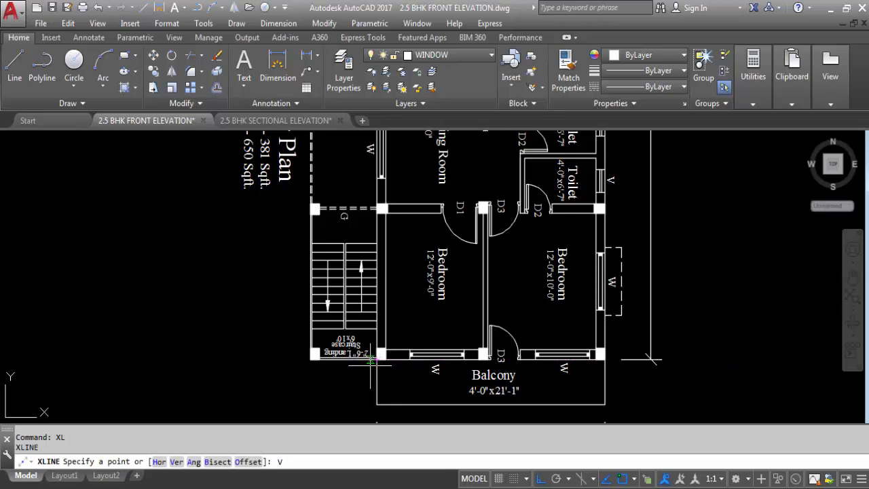
key("Return")
scroll(302, 339, "up", 5)
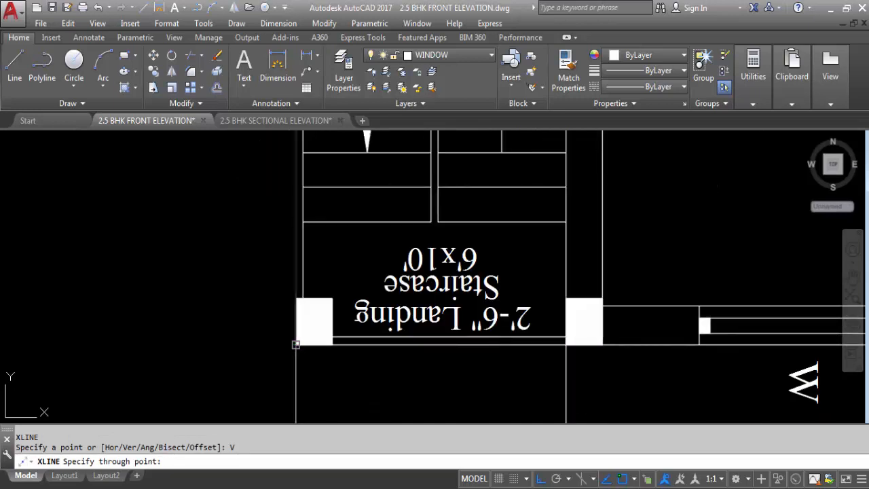
left_click(296, 344)
left_click(332, 344)
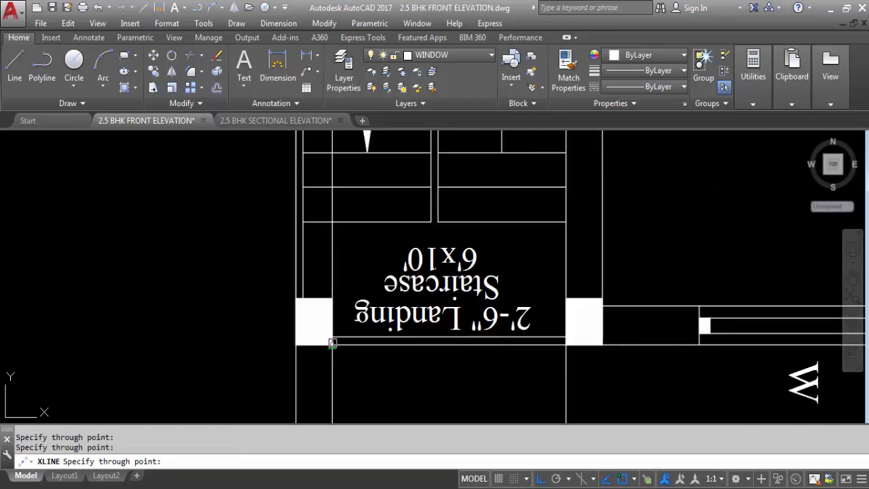
left_click(567, 344)
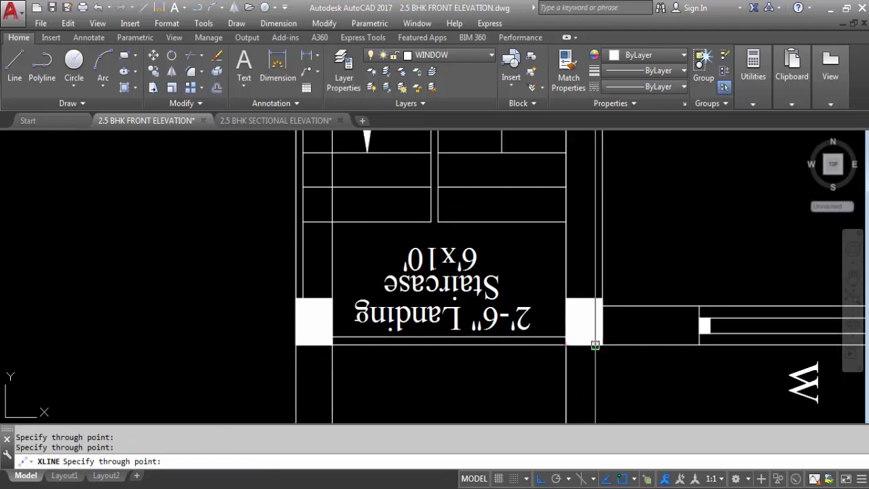
scroll(485, 347, "down", 10)
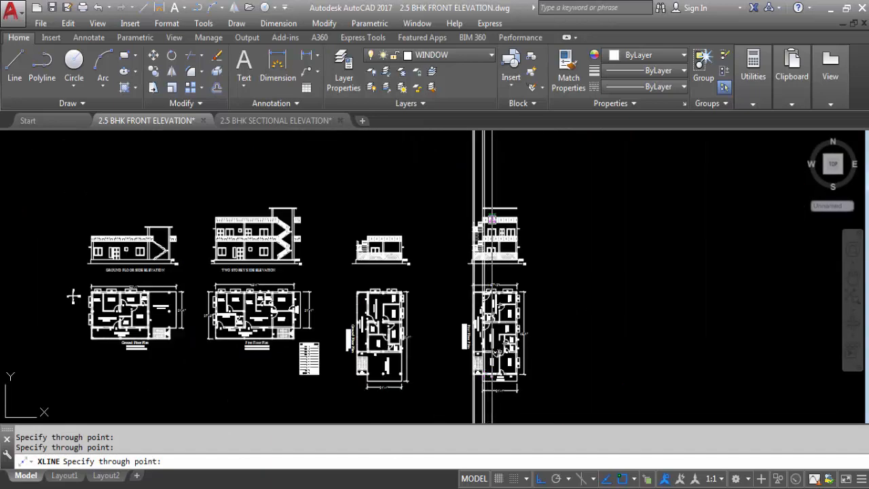
scroll(491, 219, "up", 4)
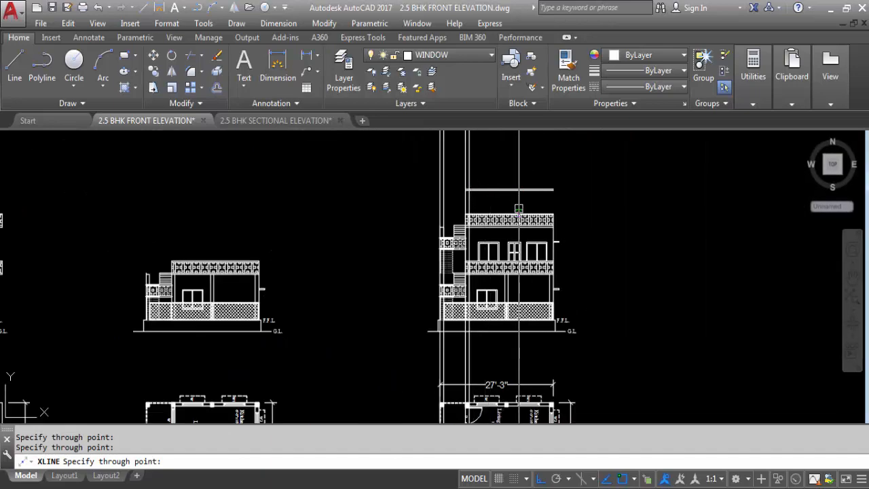
key("Escape")
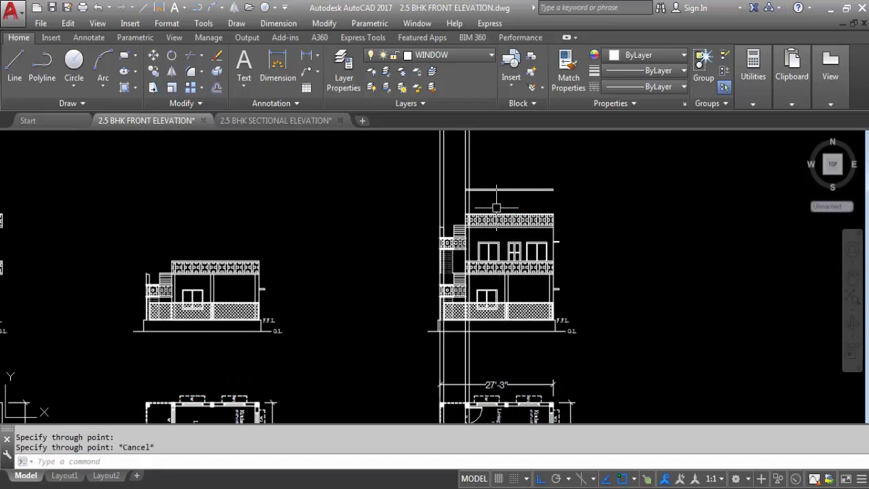
- Trim the outer staircase column's two construction lines below the short horizontal line capping the existing column
scroll(497, 208, "up", 6)
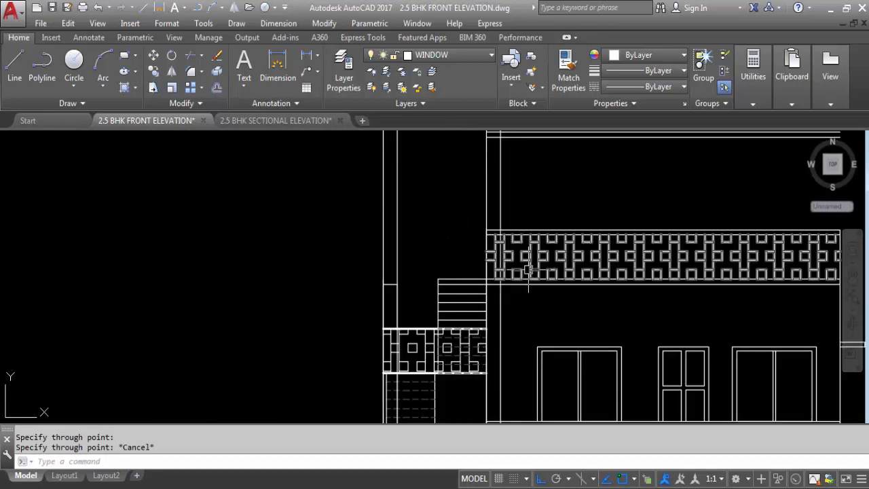
type("tr")
key("Return")
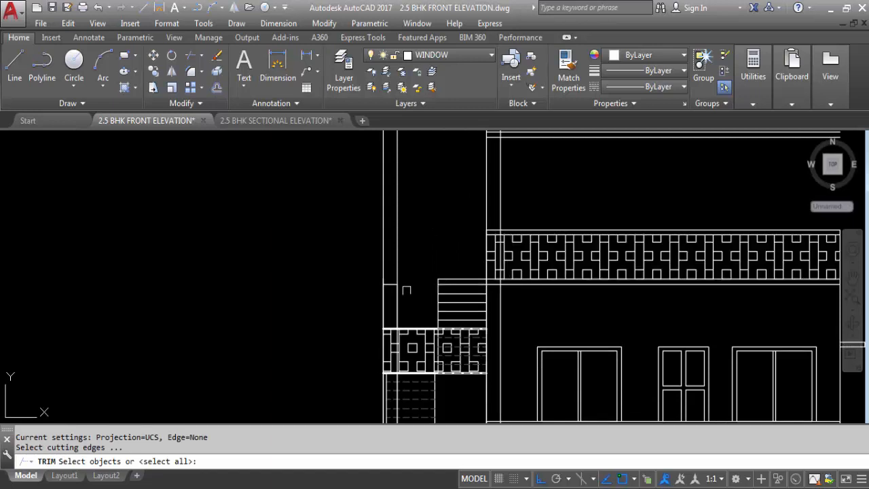
left_click(388, 285)
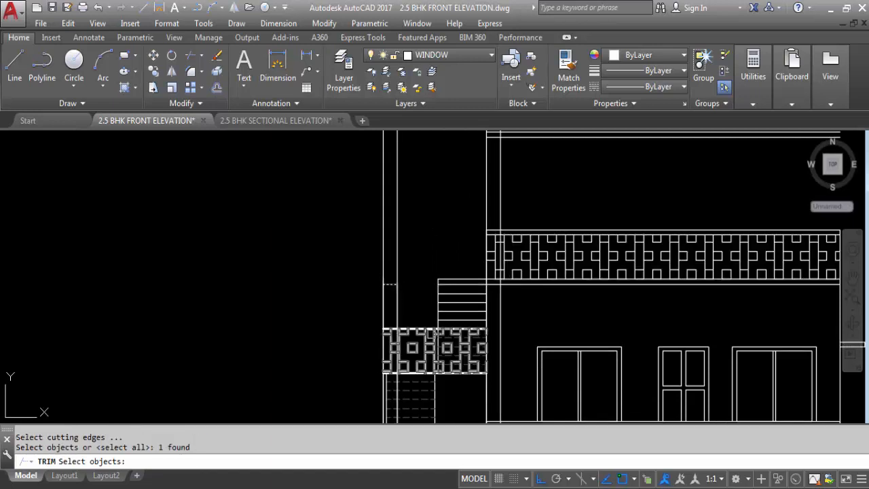
key("Return")
left_click(398, 299)
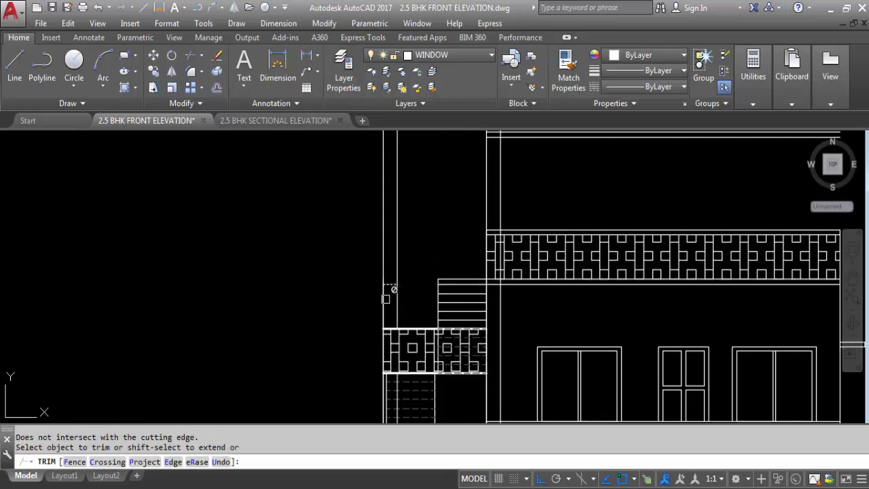
left_click(383, 297)
left_click(434, 255)
left_click(533, 224)
left_click(384, 258)
key("Escape")
left_click(408, 252)
left_click(352, 238)
key("Escape")
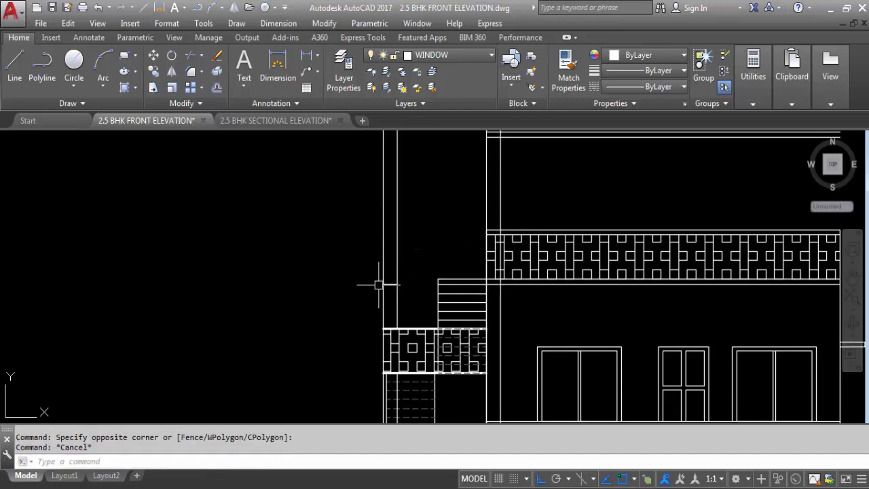
- Trim the inner staircase column's two construction lines below the upper edge of the terrace parapet
type("tr")
key("Return")
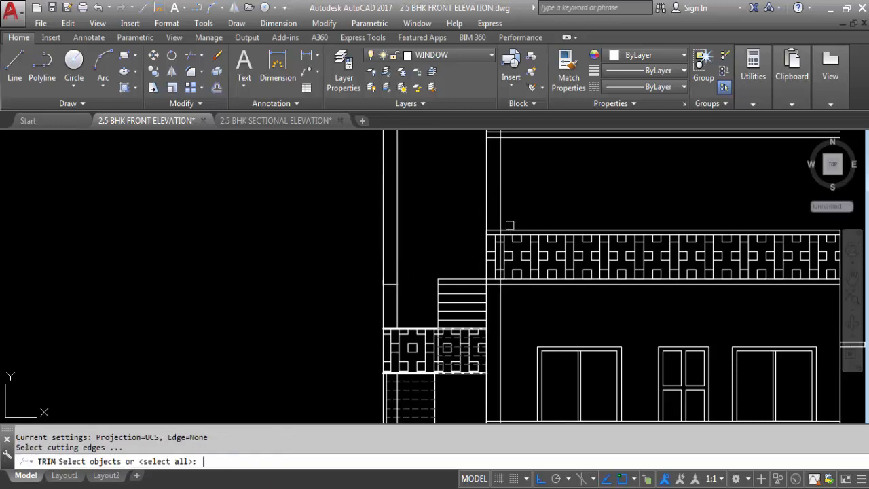
left_click(510, 230)
key("Return")
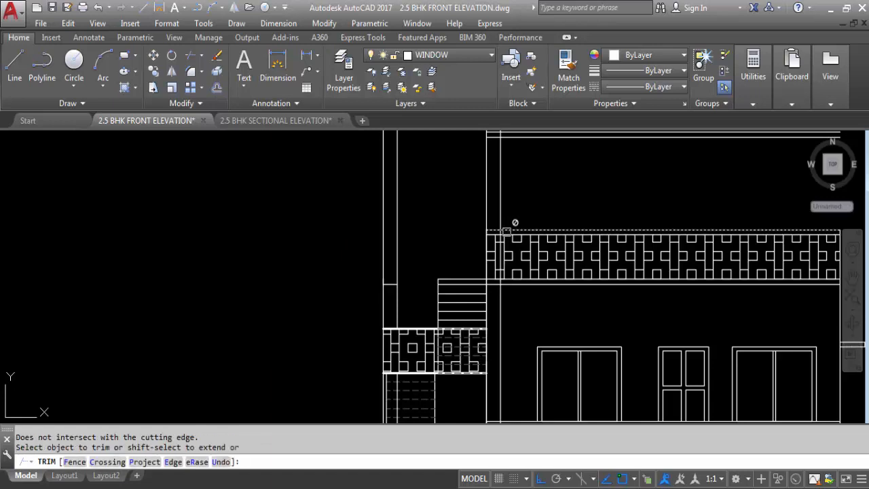
scroll(500, 228, "up", 5)
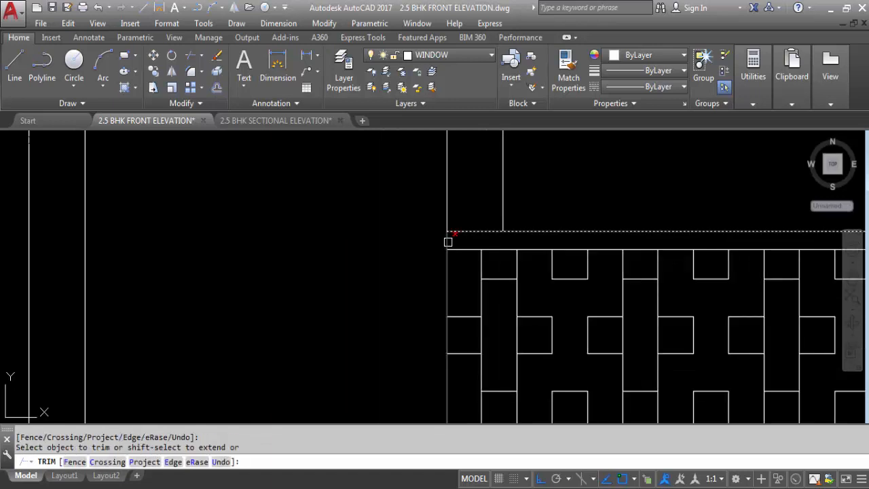
left_click(450, 278)
key("Escape")
left_click(450, 244)
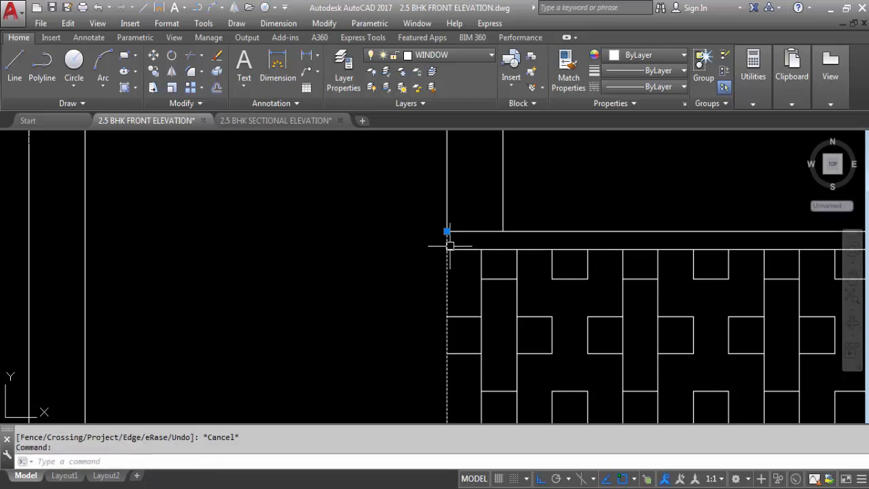
key("Escape")
- Extend both roof slab lines above the terrace to the outer edge line of the staircase column
scroll(476, 258, "down", 5)
scroll(443, 233, "up", 2)
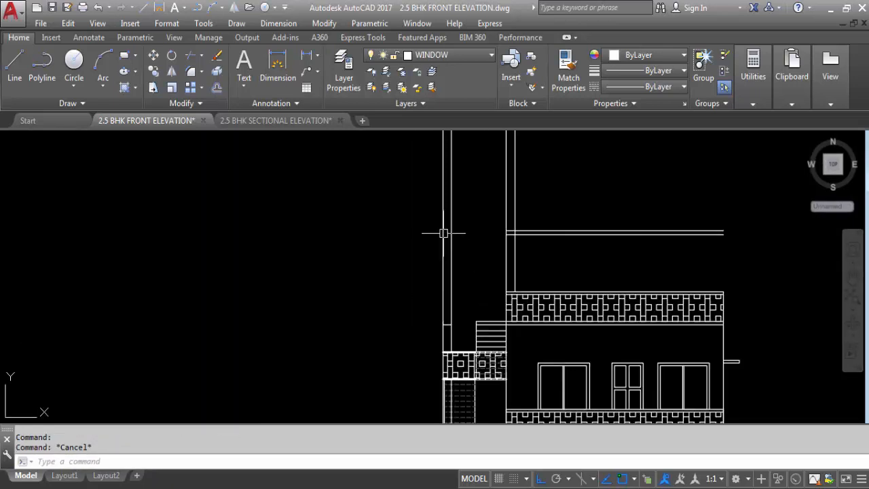
scroll(444, 233, "up", 2)
type("EX")
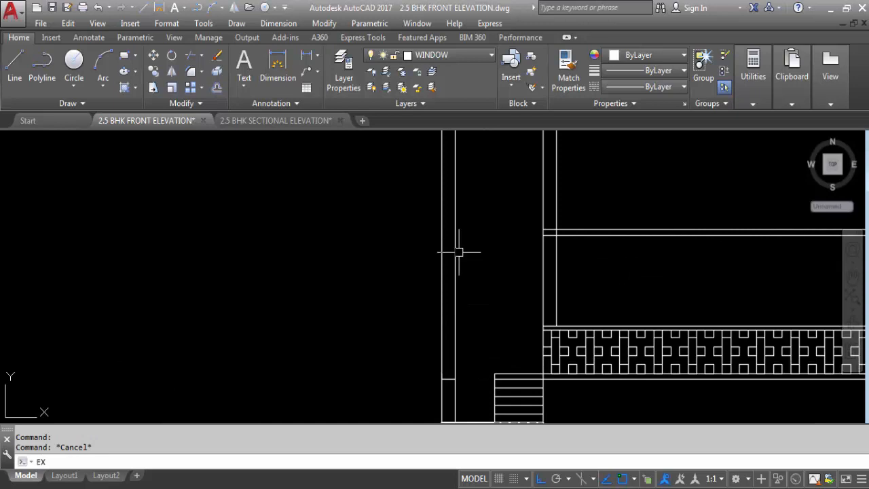
key("Return")
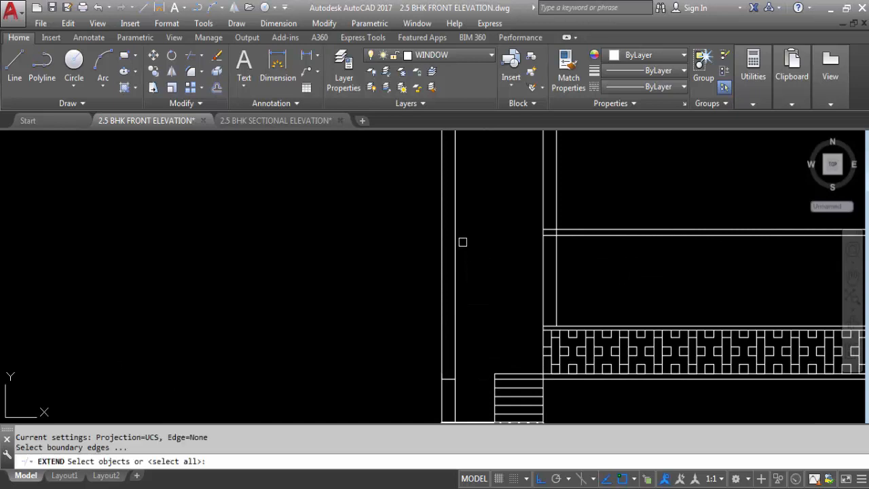
left_click(440, 245)
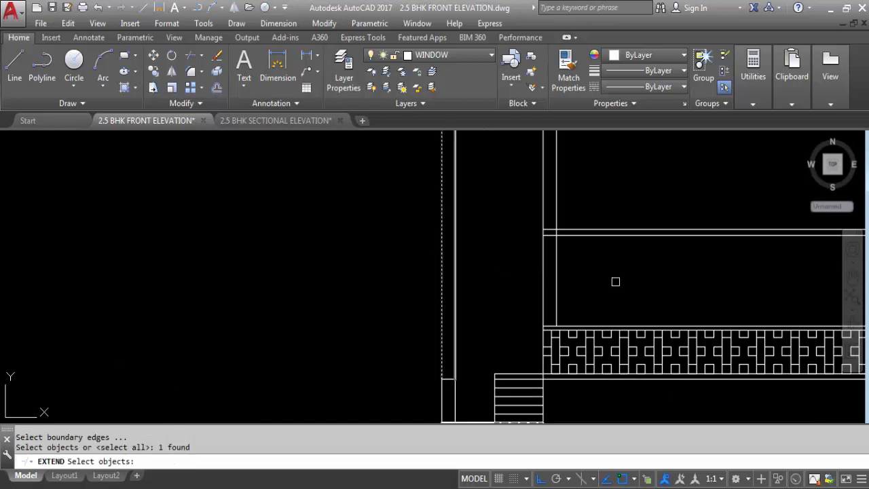
key("Return")
left_click(641, 216)
left_click(618, 263)
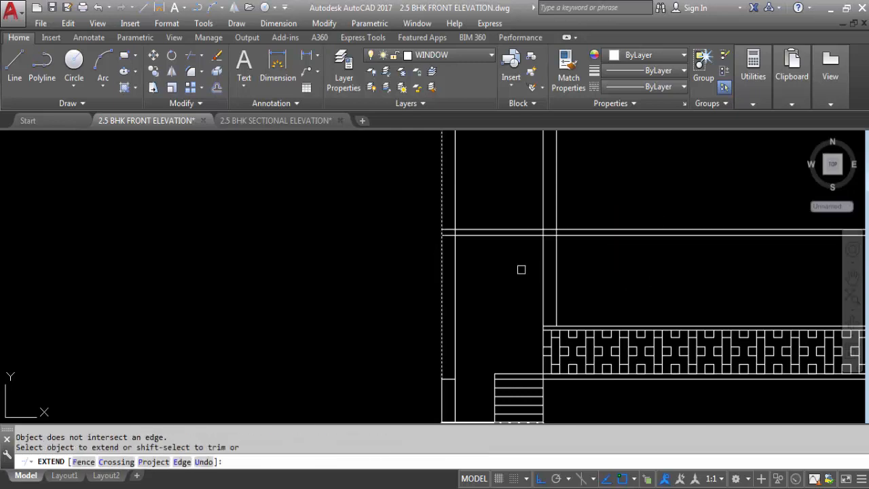
left_click(506, 228)
key("Escape")
- Offset the outermost edge line of each staircase column outward by 1'6" to mark the slab overhang on both sides
scroll(542, 228, "down", 4)
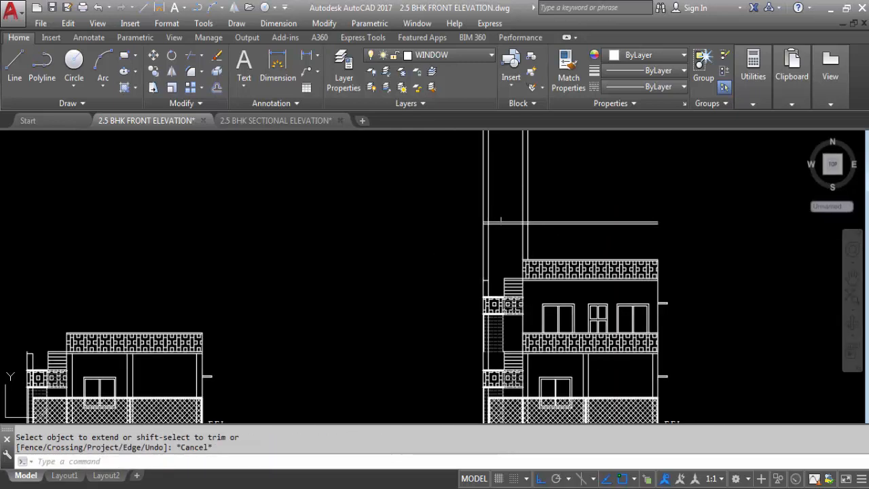
scroll(492, 226, "up", 2)
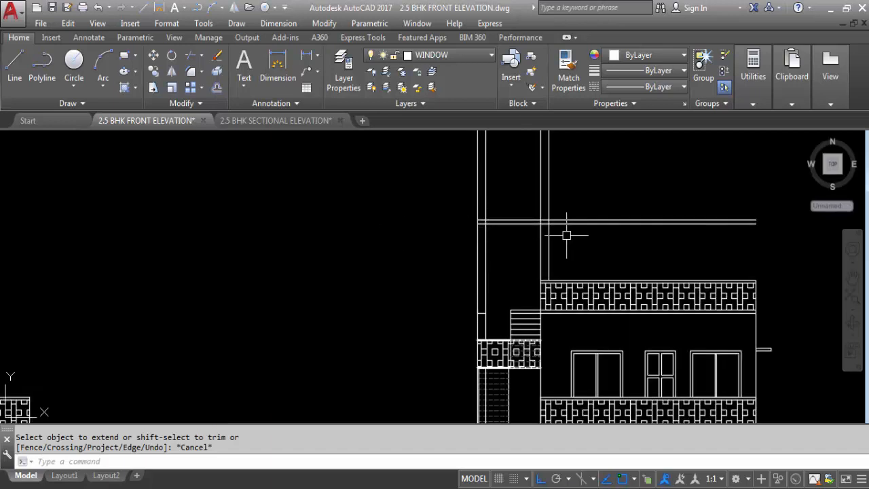
key("Return")
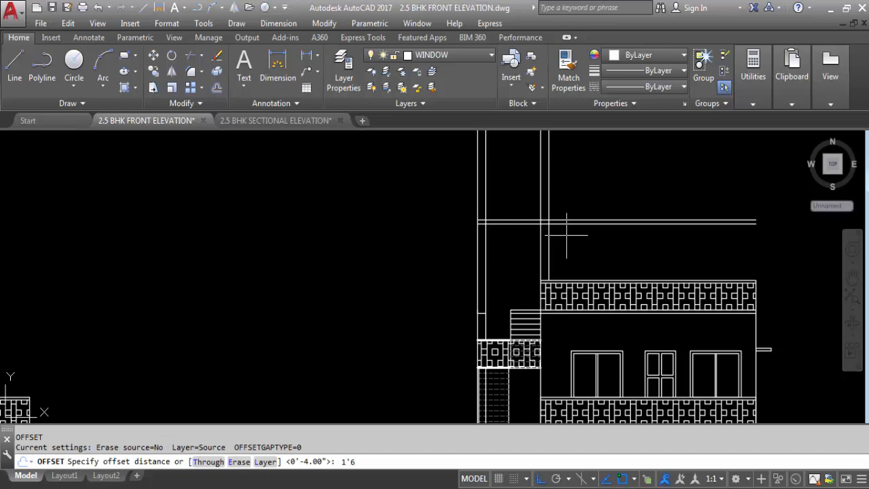
key("Return")
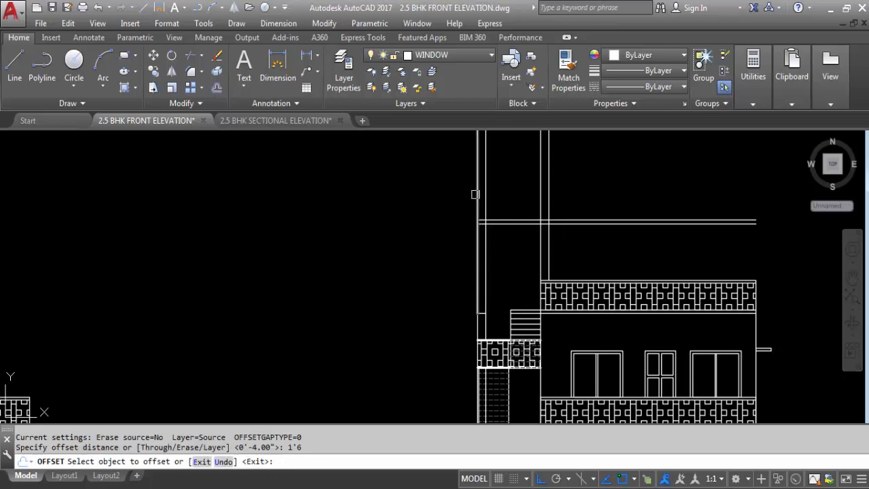
left_click(478, 195)
left_click(385, 197)
left_click(554, 199)
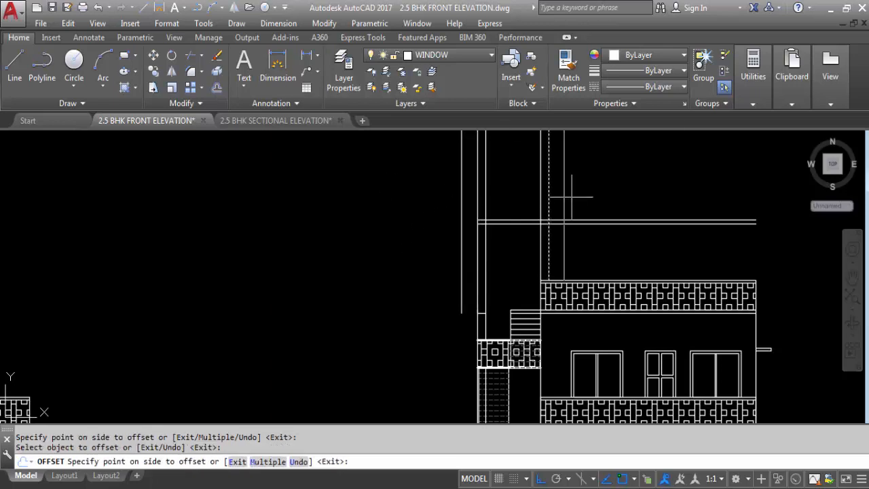
left_click(598, 190)
key("Escape")
- Extend both roof slab lines above the terrace outward to the overhang line beside the outer staircase column
type("E")
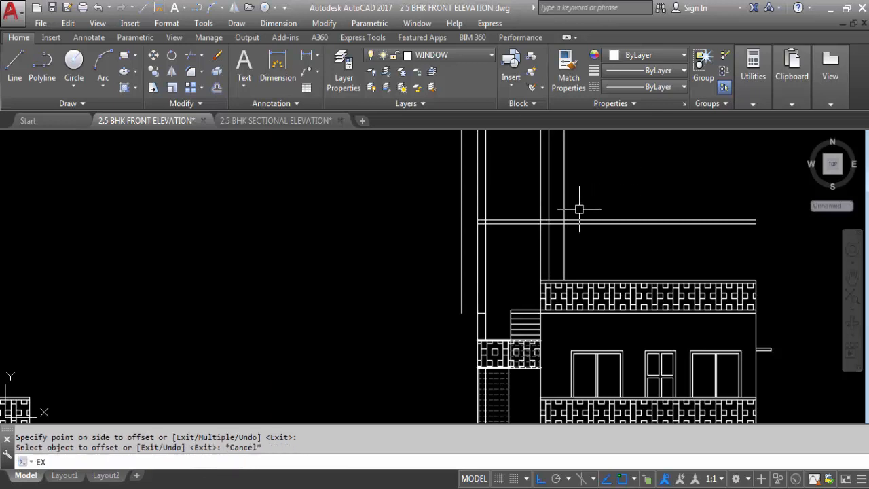
type("X")
key("Return")
left_click(459, 212)
key("Return")
left_click(485, 223)
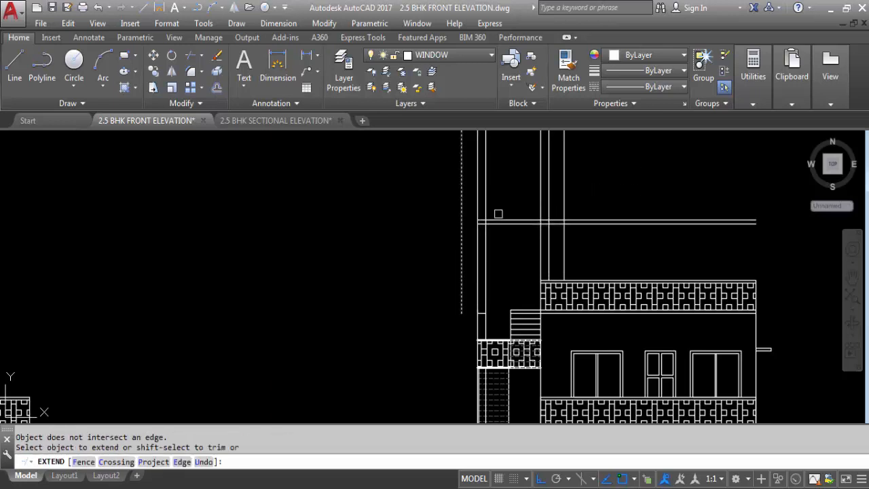
left_click(505, 206)
left_click(501, 243)
left_click(580, 222)
key("Escape")
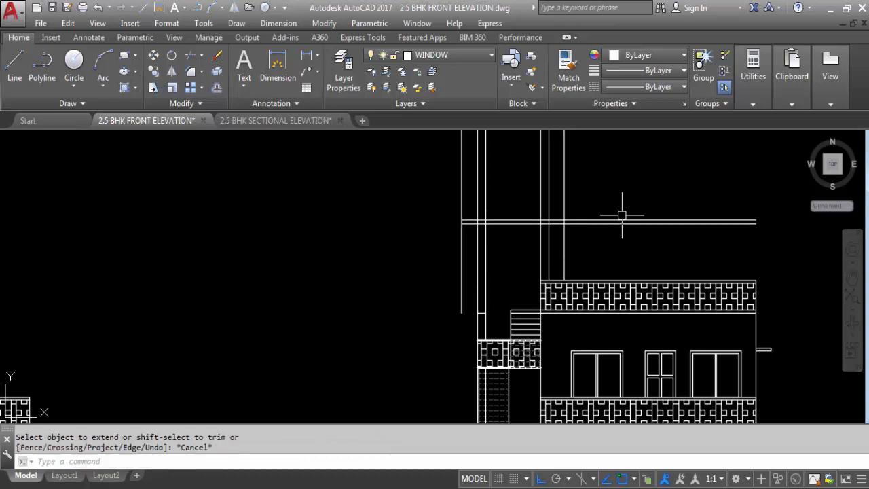
- Trim the roof slab lines beyond the terrace-side overhang line and the overhang lines above and below the slab, leaving a closed slab outline
type("tr")
key("Return")
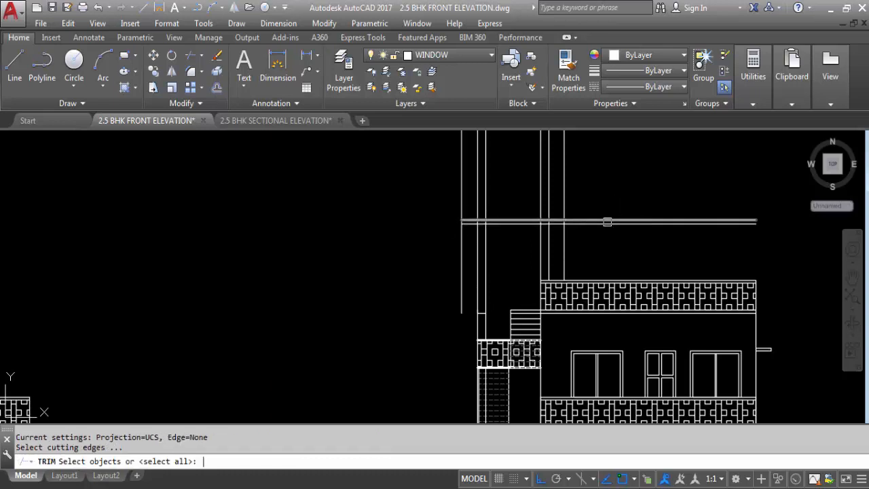
key("Return")
left_click(636, 237)
left_click(616, 189)
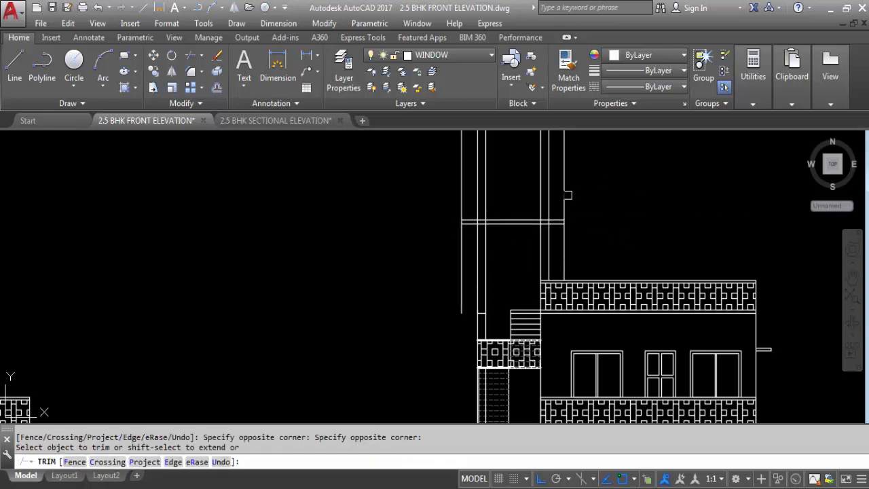
left_click(564, 193)
left_click(463, 246)
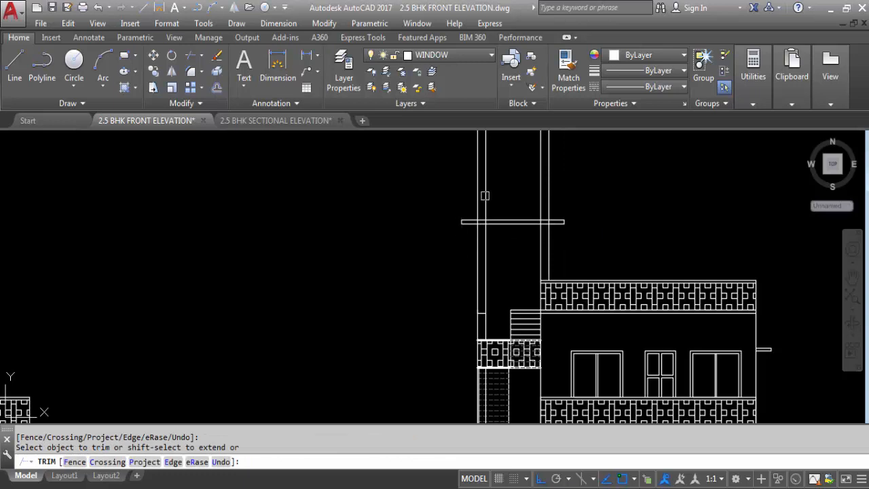
- Trim all staircase column lines above the upper edge of the roof slab
scroll(565, 193, "up", 2)
left_click(569, 219)
left_click(398, 190)
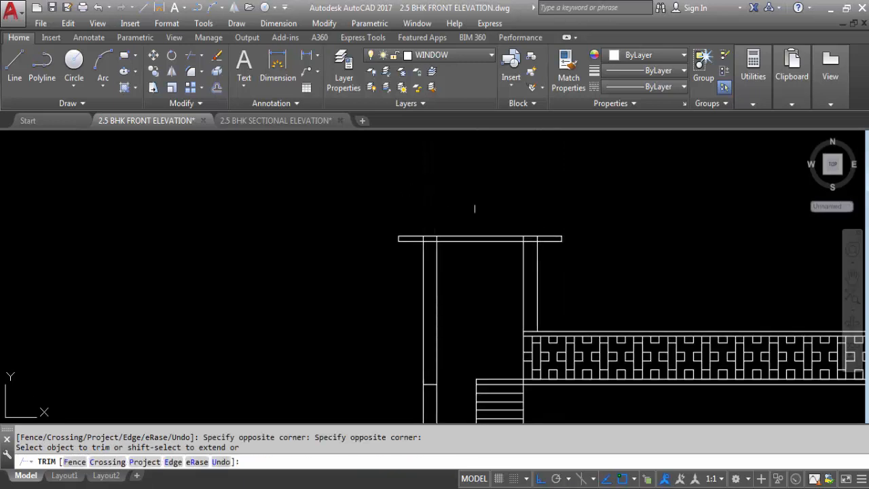
- Trim the four staircase column lines inside the roof slab back to its lower edge
scroll(509, 238, "up", 4)
key("Escape")
key("Return")
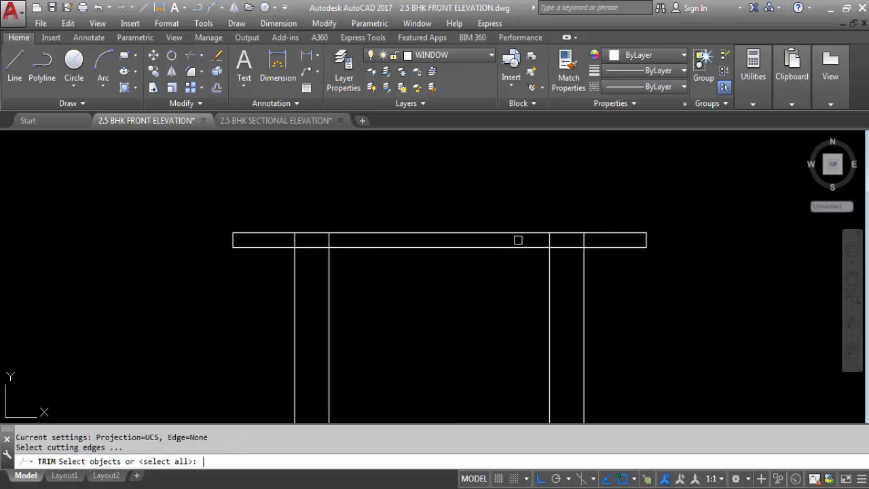
left_click(519, 246)
key("Return")
left_click(547, 240)
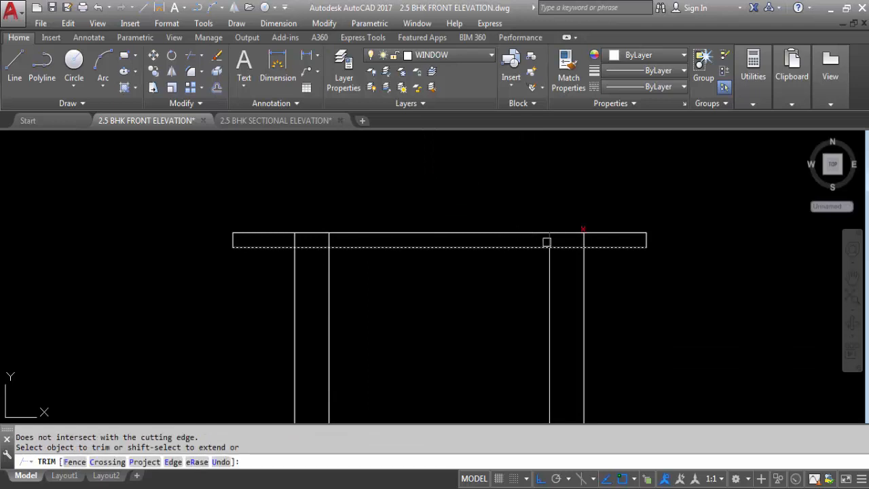
left_click(584, 237)
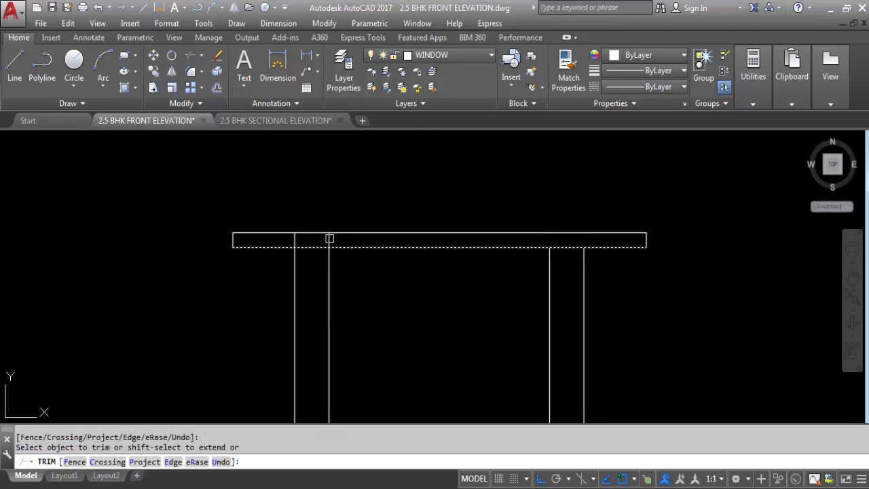
left_click(290, 240)
scroll(417, 161, "down", 8)
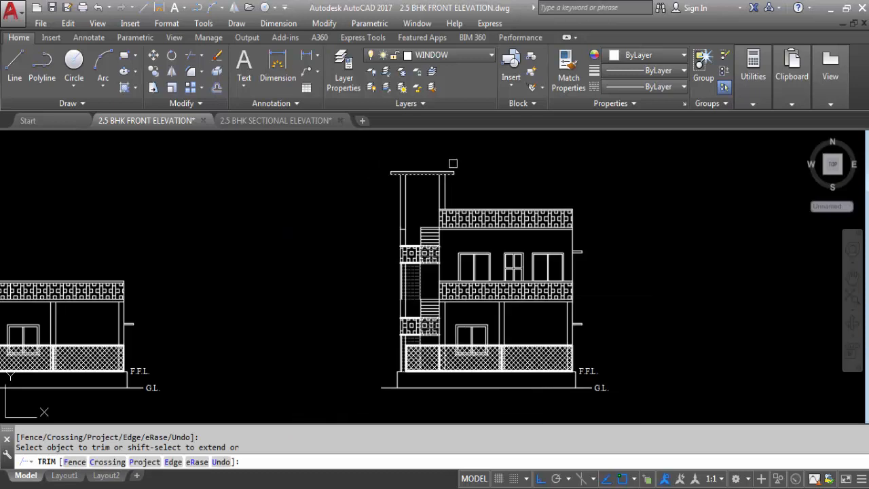
scroll(415, 205, "up", 4)
scroll(421, 200, "down", 4)
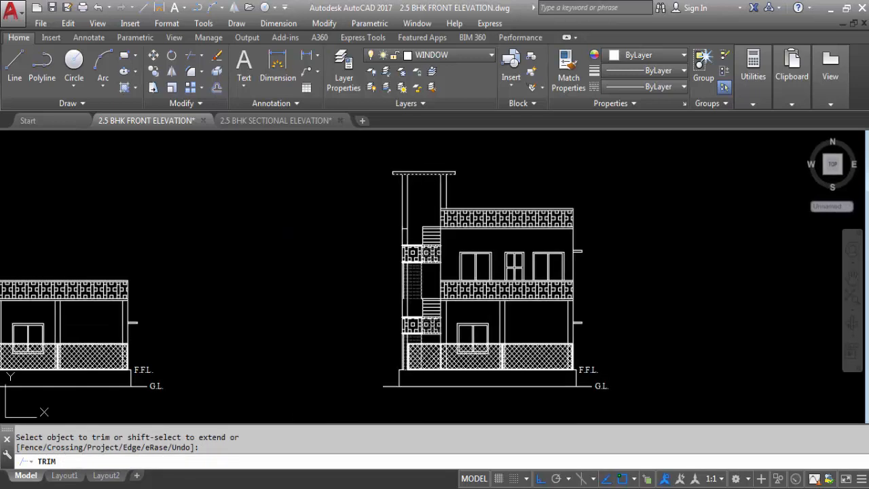
left_click(453, 219)
key("Escape")
- Draw two horizontal construction lines along the lower and upper edges of the terrace floor slab at the top of the stair flight
scroll(450, 201, "up", 4)
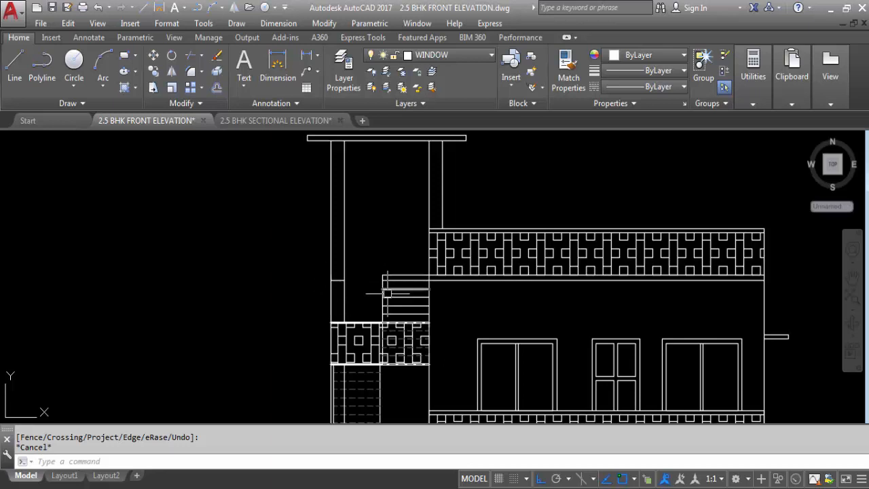
type("x")
key("Return")
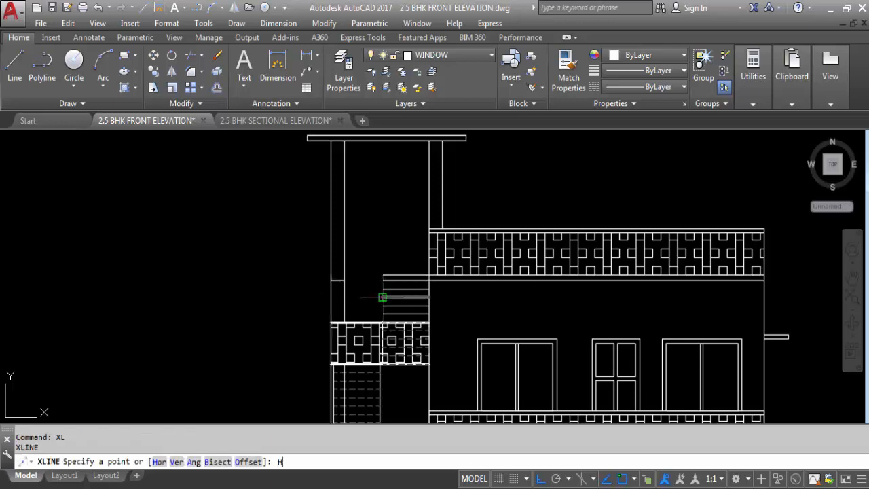
type("H")
key("Return")
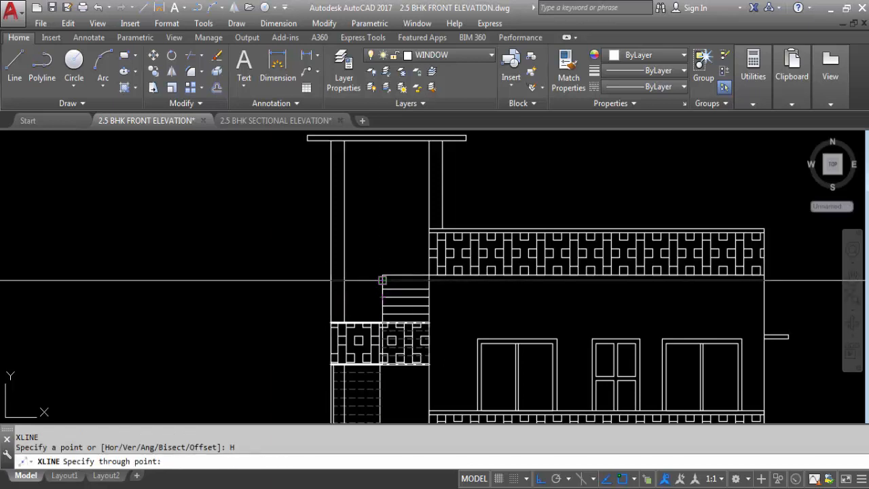
left_click(383, 285)
scroll(375, 284, "up", 4)
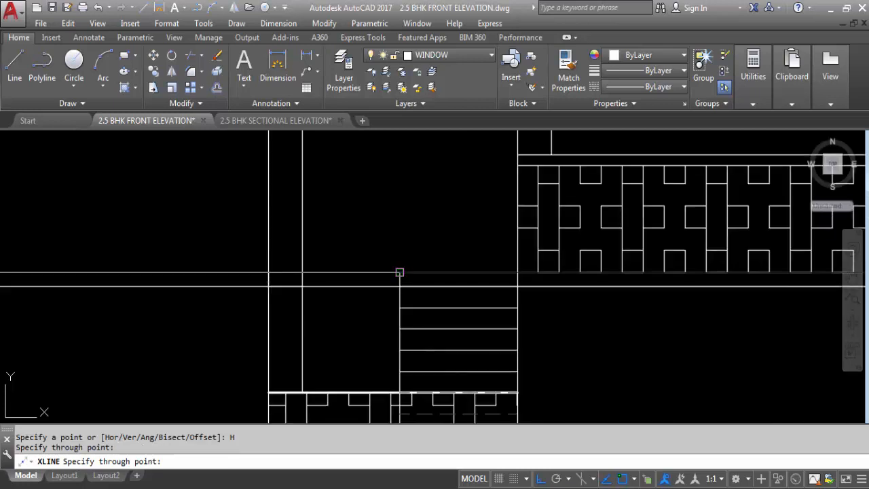
left_click(400, 273)
key("Escape")
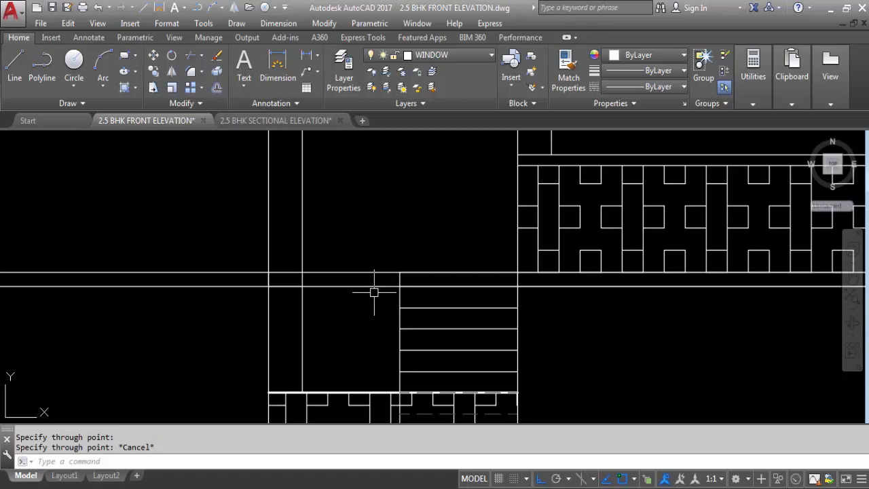
- Trim both horizontal construction lines to the span between the outer staircase column's outer edge and the stair flight's side line
type("TR")
key("Return")
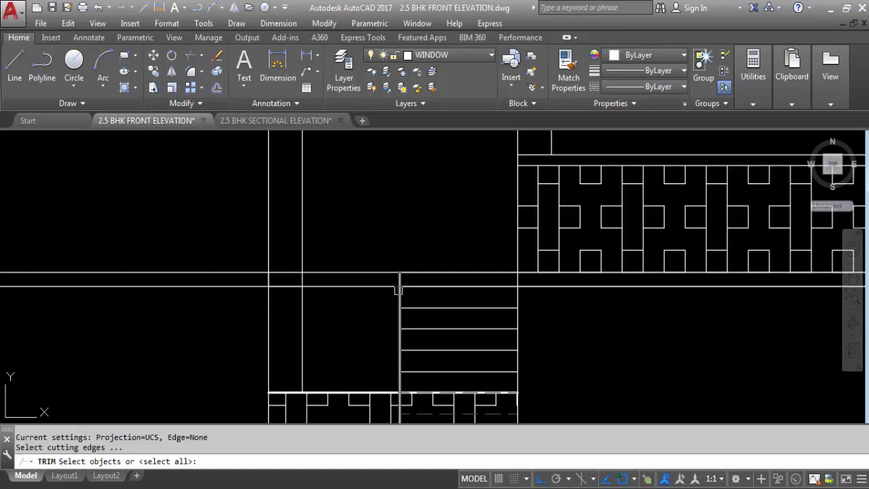
left_click(399, 281)
left_click(270, 277)
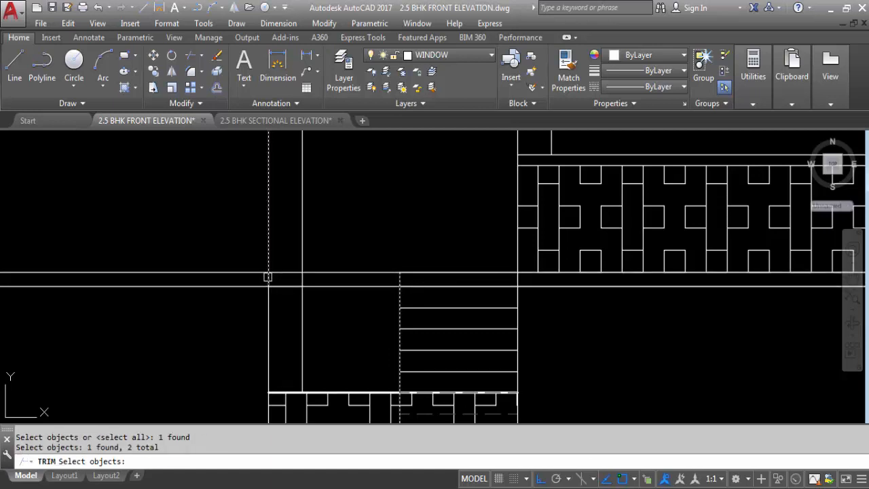
key("Return")
left_click(303, 303)
left_click(218, 251)
left_click(169, 337)
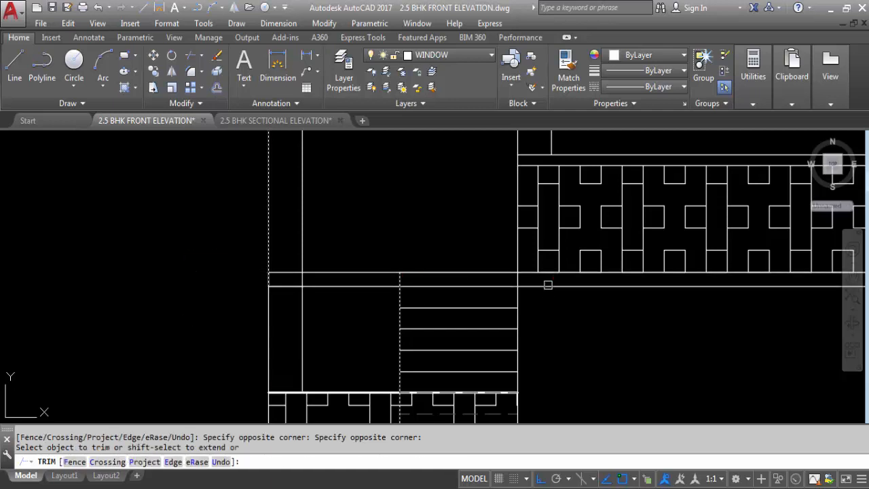
left_click(521, 275)
scroll(474, 278, "down", 4)
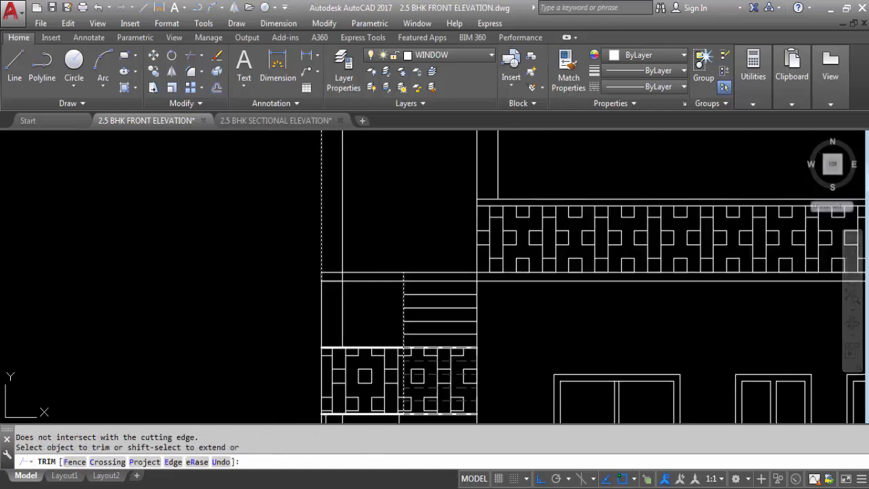
key("Escape")
- Examine the line segments forming the terrace floor slab and the staircase landing beside the stair flight
left_click(473, 278)
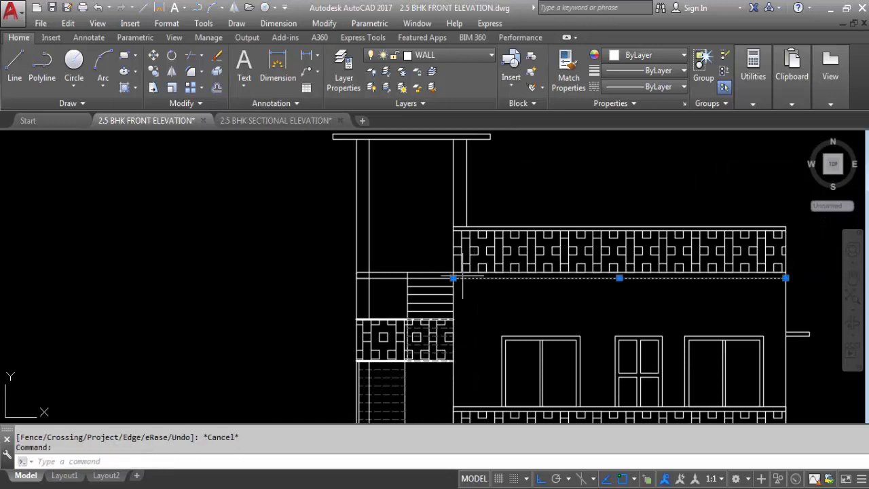
key("Escape")
left_click(397, 271)
left_click(395, 289)
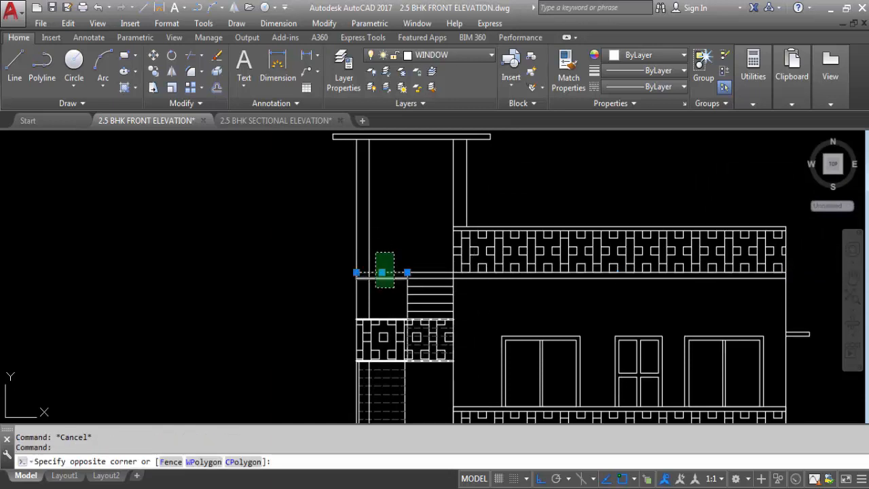
left_click(376, 251)
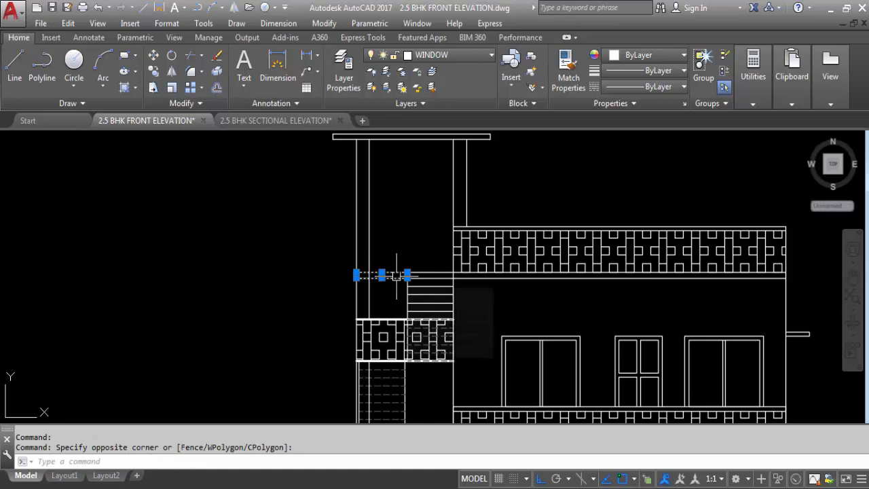
key("Escape")
scroll(387, 269, "up", 2)
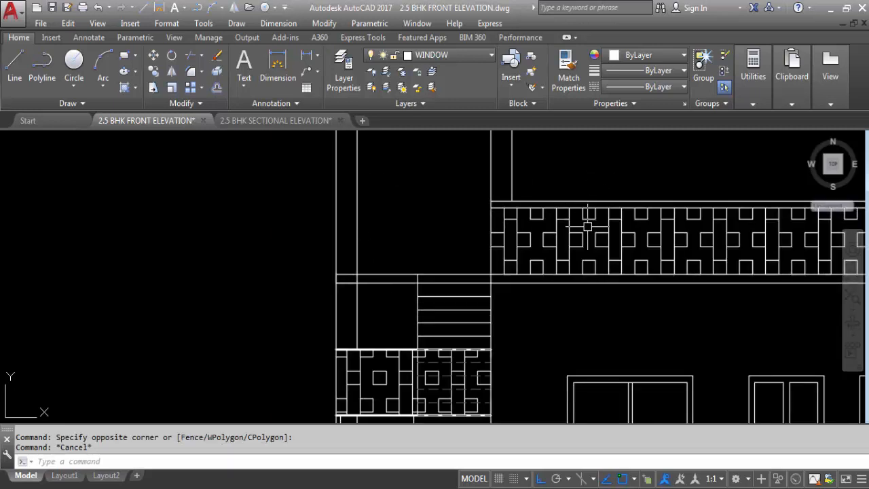
scroll(372, 223, "down", 1)
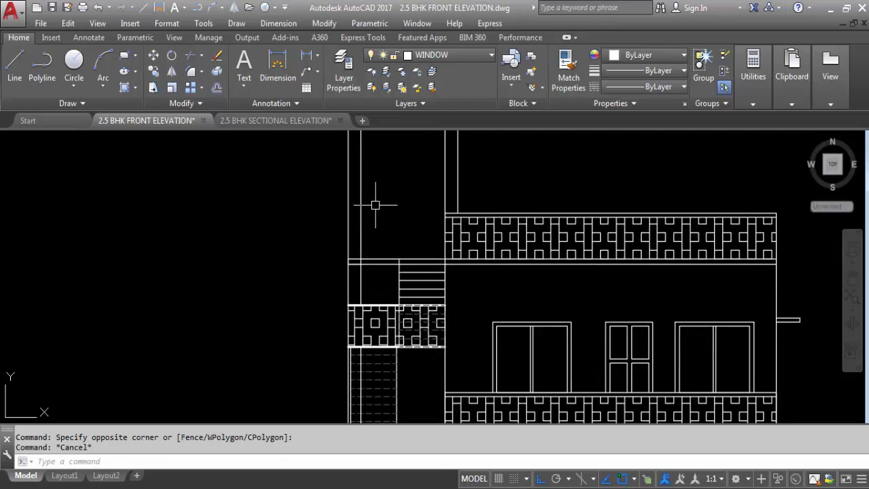
- Offset the upper edge line of the staircase landing slab upward by 2'6" to set the parapet height
type("o")
key("Return")
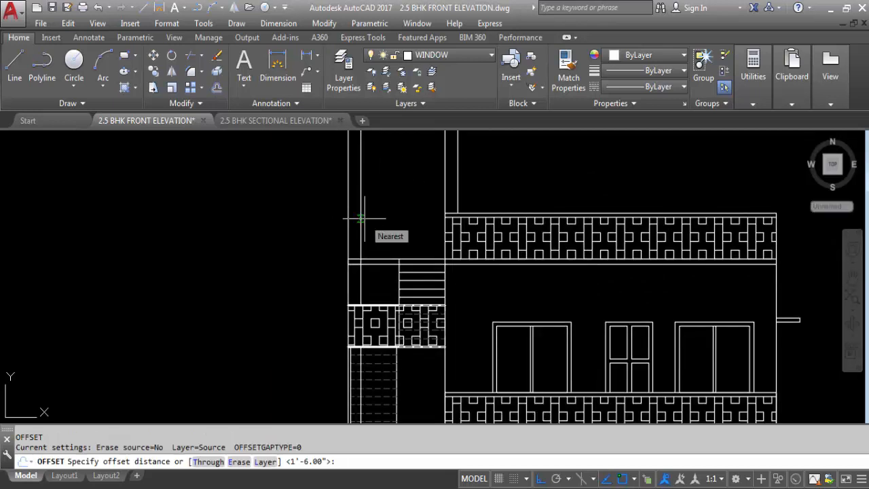
type("2'6")
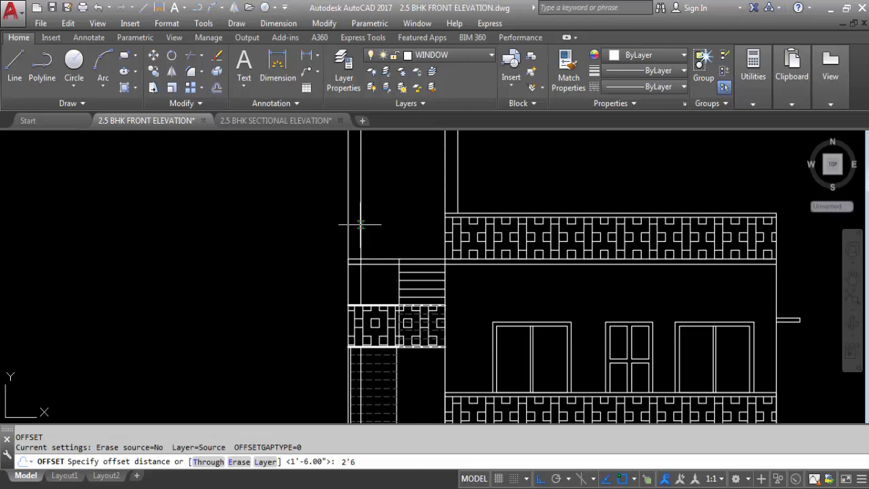
key("Return")
scroll(374, 230, "up", 1)
left_click(371, 273)
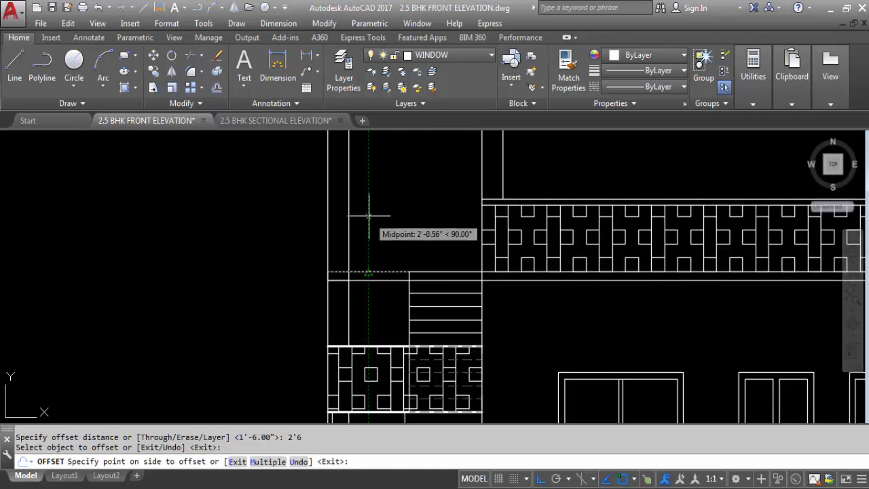
left_click(407, 186)
key("Return")
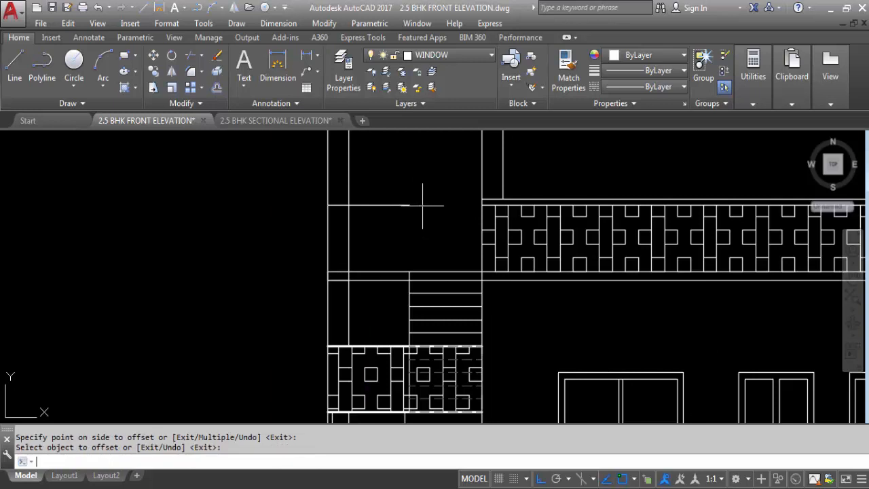
- Offset the landing parapet line upward by 3" to form its coping
key("Return")
type("3")
key("Return")
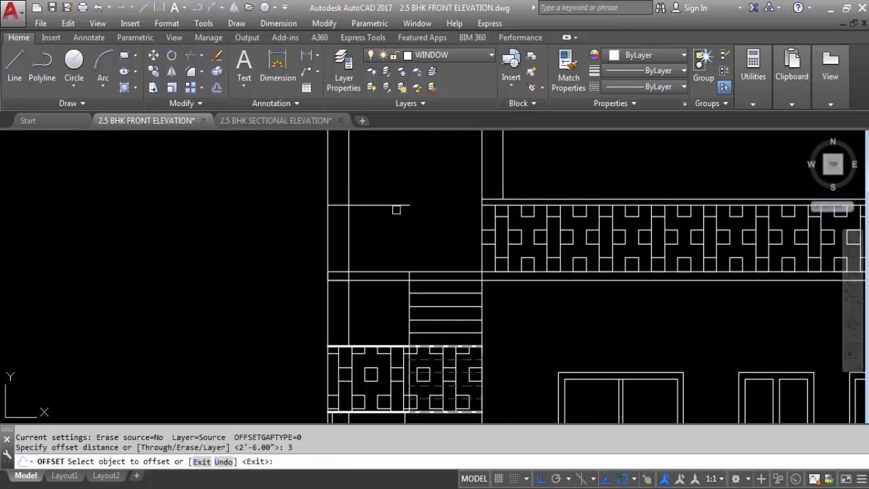
left_click(396, 206)
left_click(393, 158)
key("Escape")
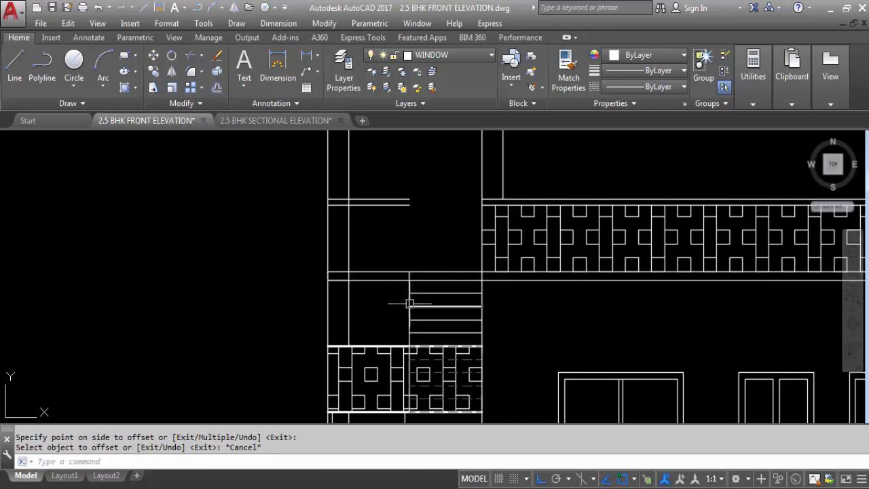
- Extend the stair flight's side line up to the top coping line of the upper landing parapet
type("EX")
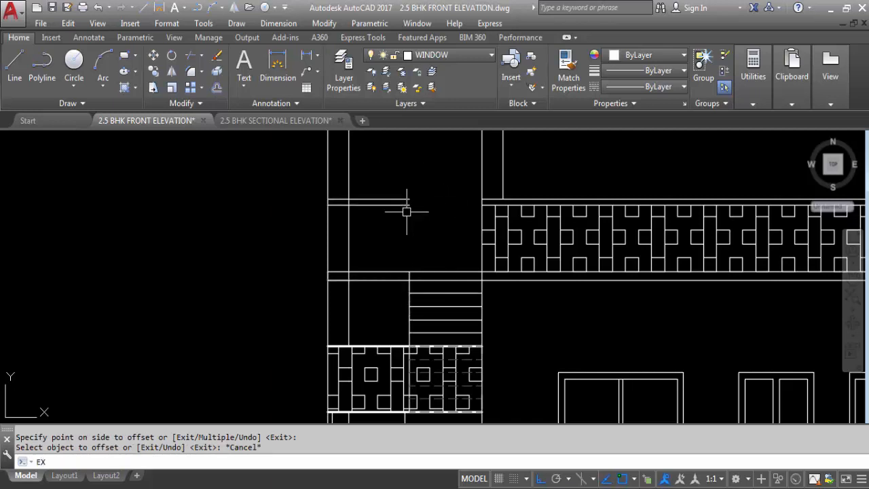
key("Return")
left_click(406, 200)
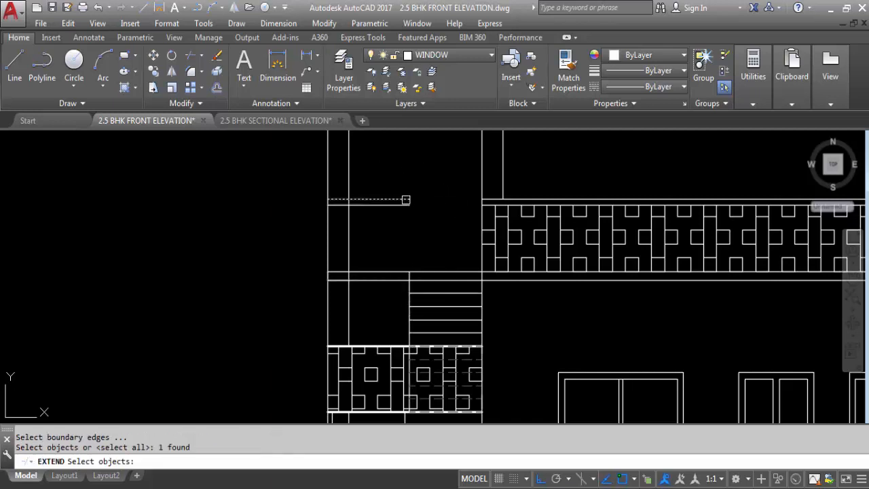
key("Return")
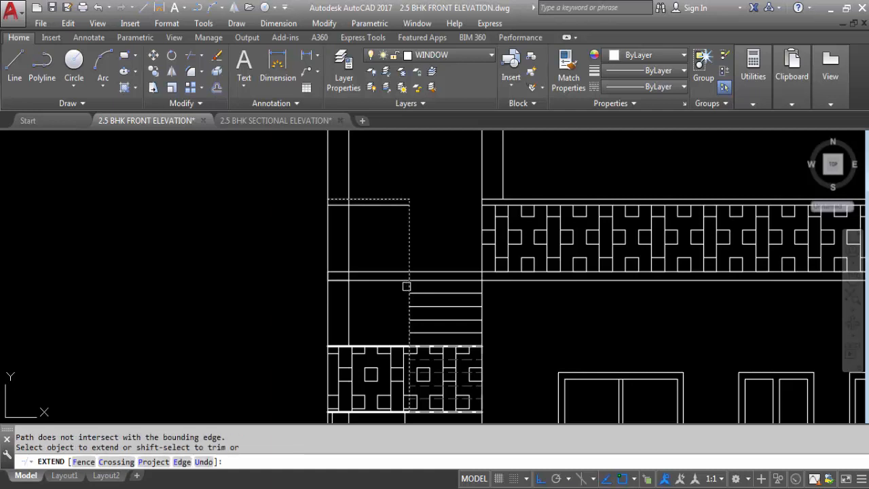
left_click(406, 286)
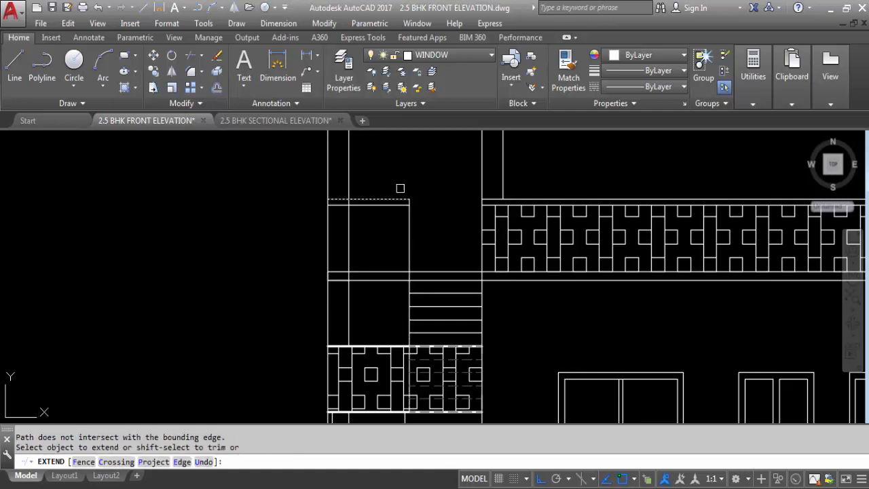
key("Escape")
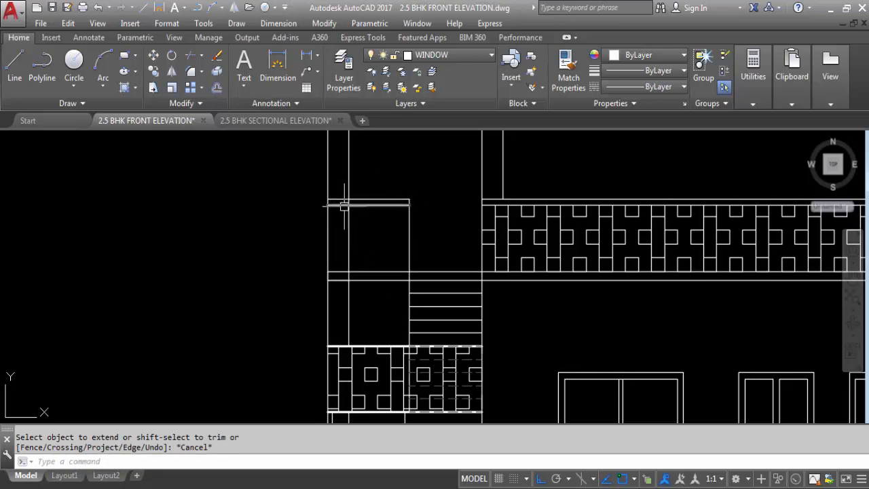
- Trim the landing slab and parapet lines crossing the outer staircase column and erase the leftover slab line segment inside it
mouse_move(339, 206)
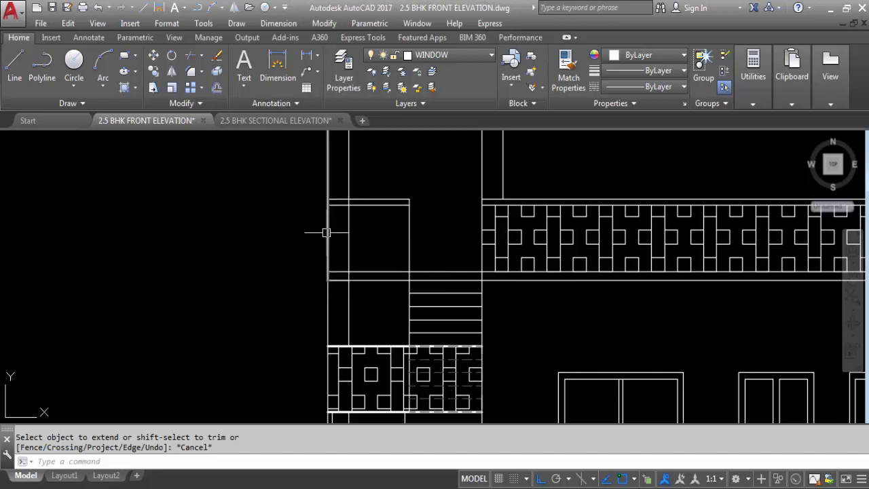
key("Return")
key("Return")
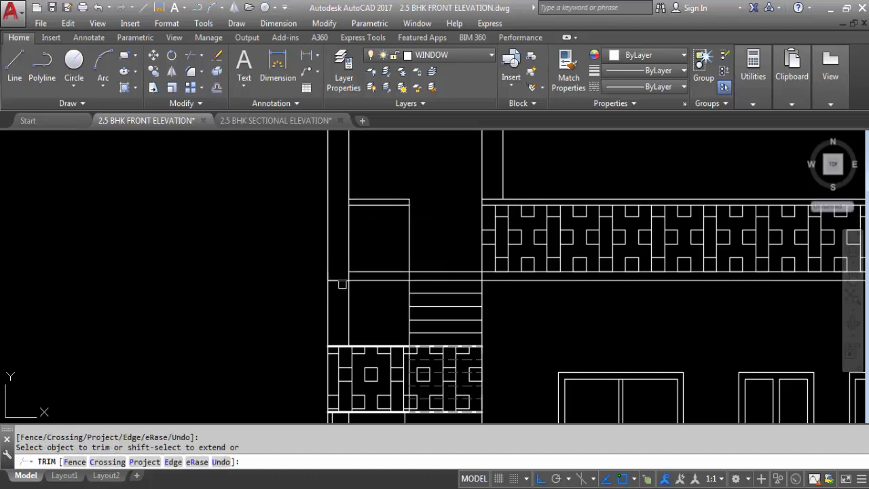
left_click(340, 279)
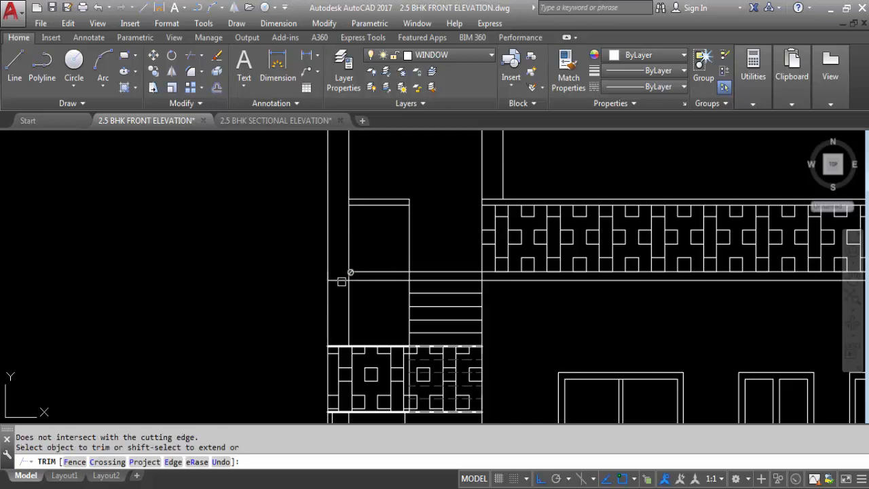
key("Escape")
left_click(341, 280)
key("Delete")
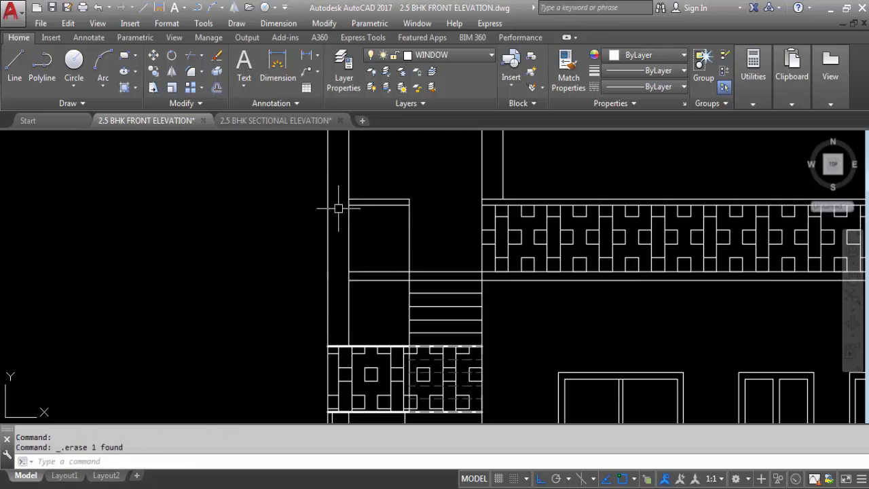
- Hatch the upper landing parapet panel between the coping and the slab with the ANSI37 pattern at scale 50
scroll(338, 208, "down", 2)
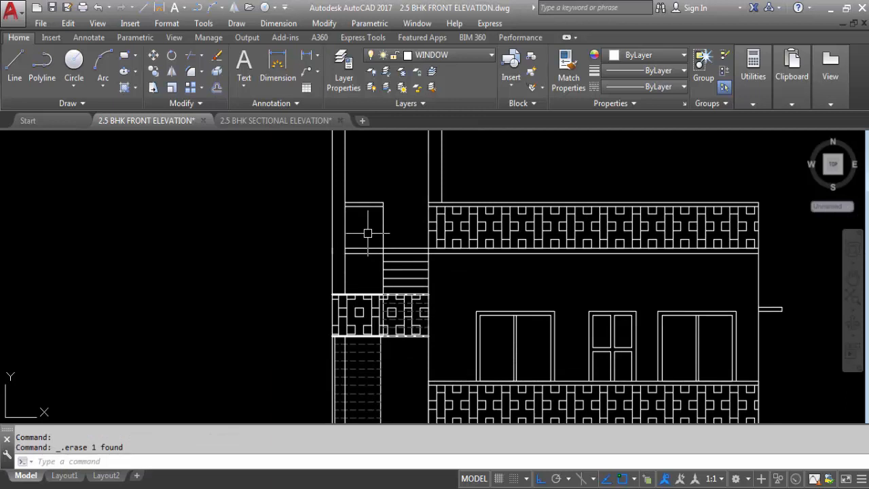
key("Return")
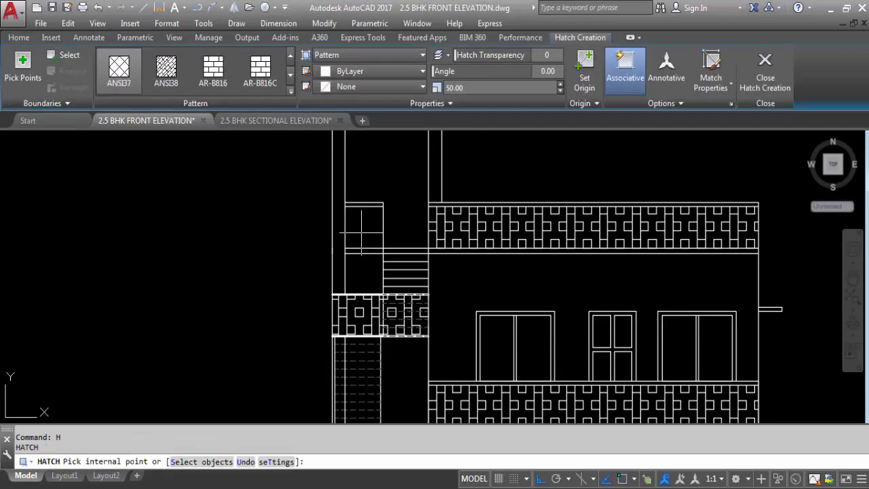
left_click(363, 232)
key("Return")
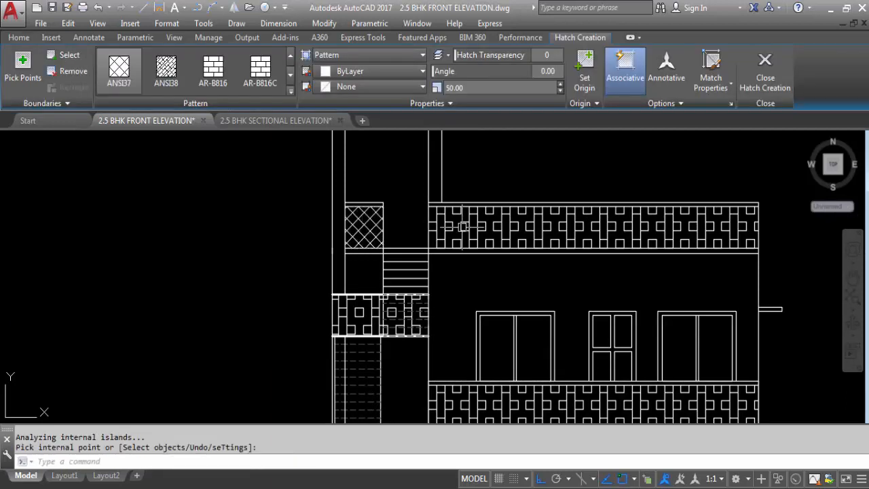
- Match the upper landing parapet's hatch to the terrace parapet's BOX hatch properties
left_click(488, 228)
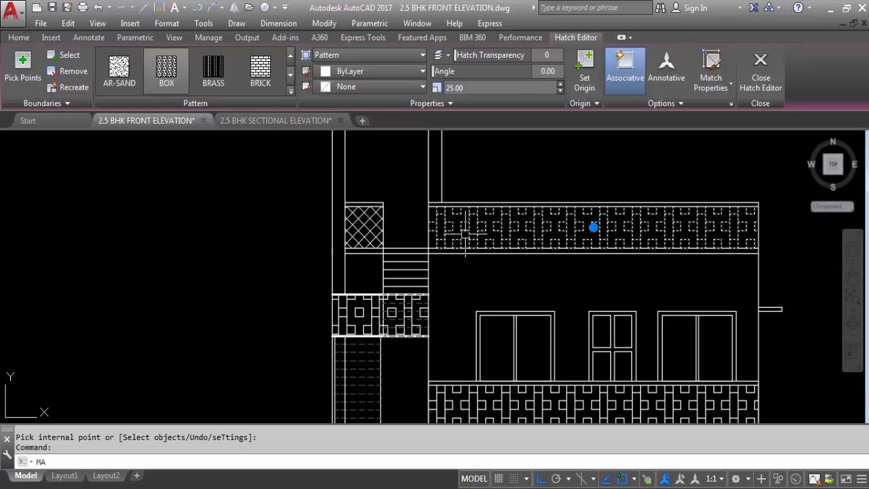
type("MA")
key("Return")
left_click(372, 211)
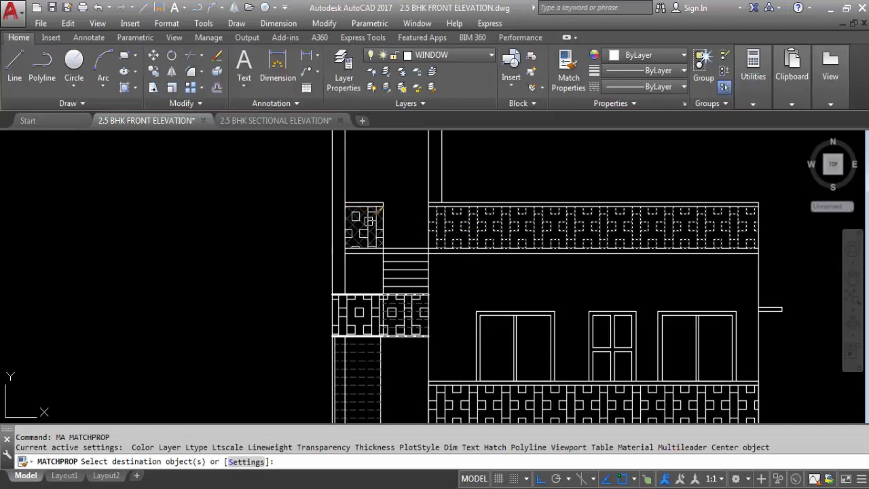
left_click(368, 221)
key("Escape")
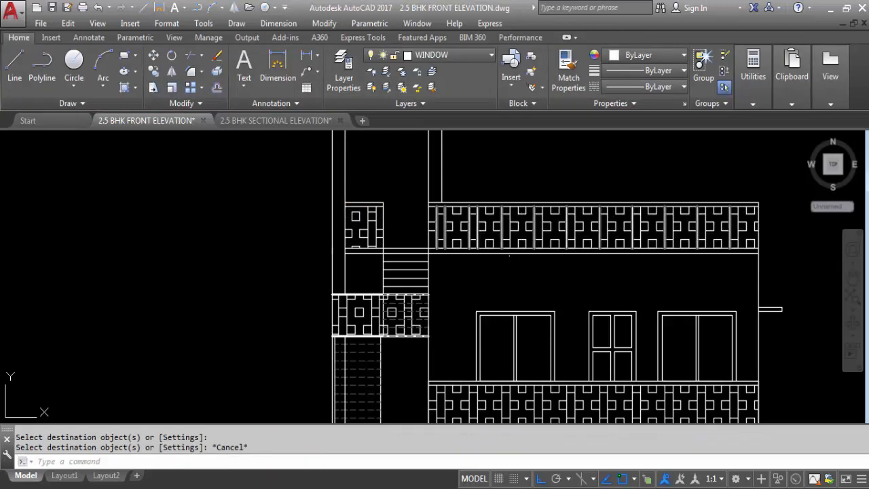
- Save the front elevation drawing
scroll(423, 194, "down", 4)
scroll(465, 213, "up", 2)
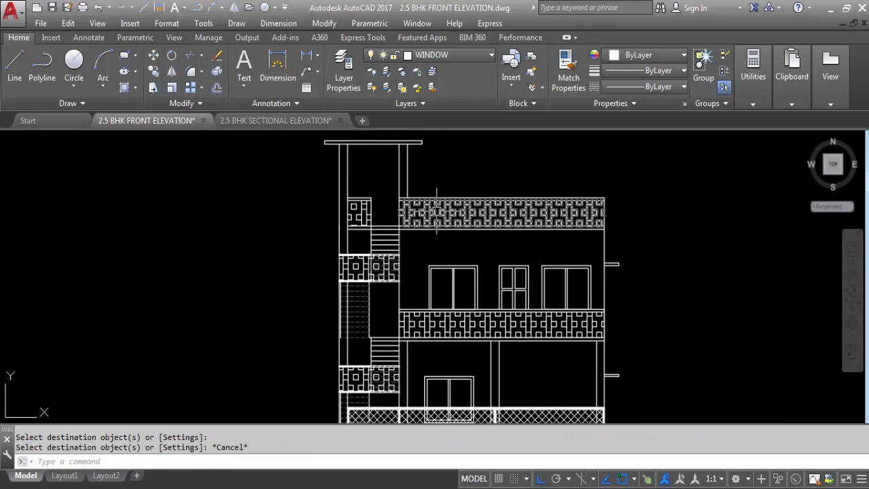
key("ctrl+s")
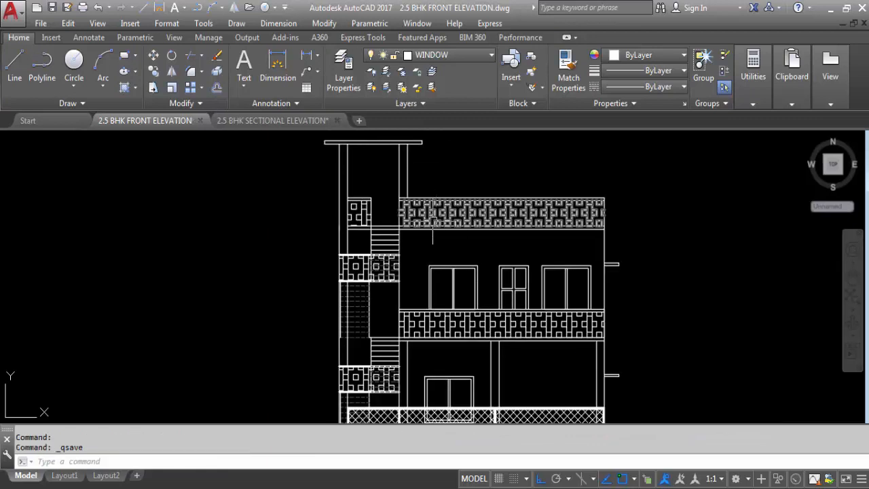
- Review the two-storey front elevation and compare its staircase with the staircase and landing in the first floor plan
scroll(430, 239, "down", 4)
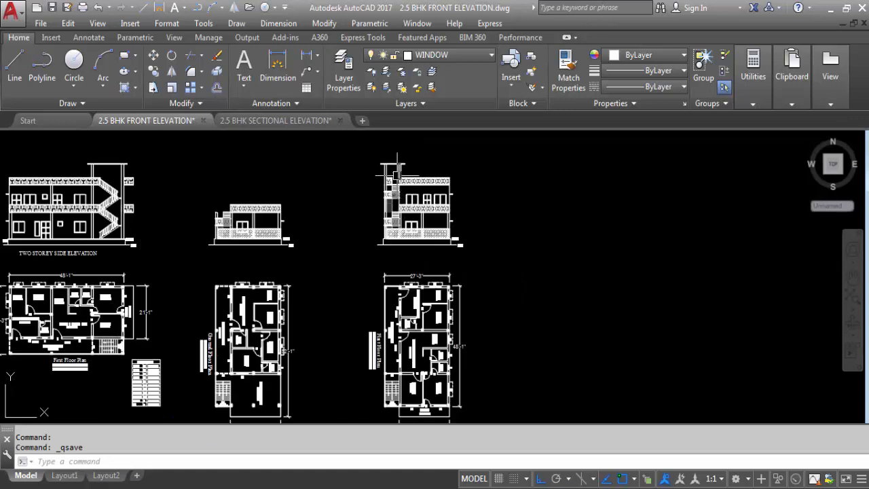
scroll(391, 207, "up", 1)
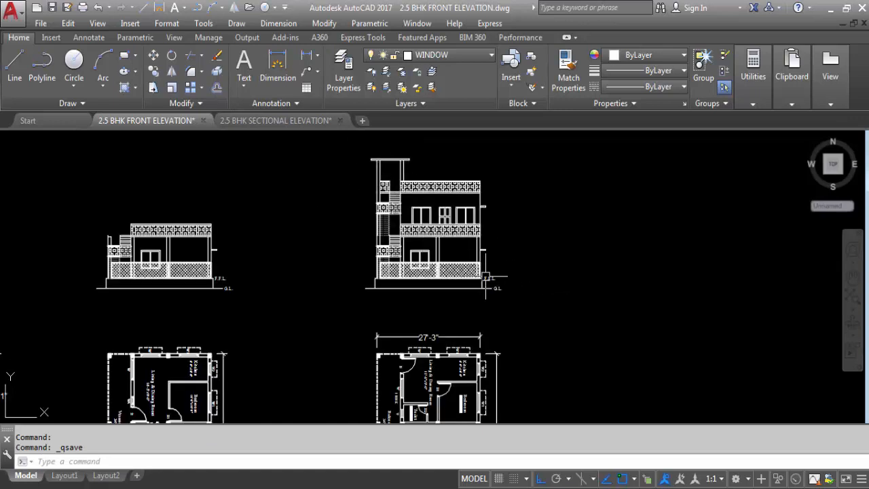
scroll(402, 173, "up", 2)
scroll(364, 163, "up", 2)
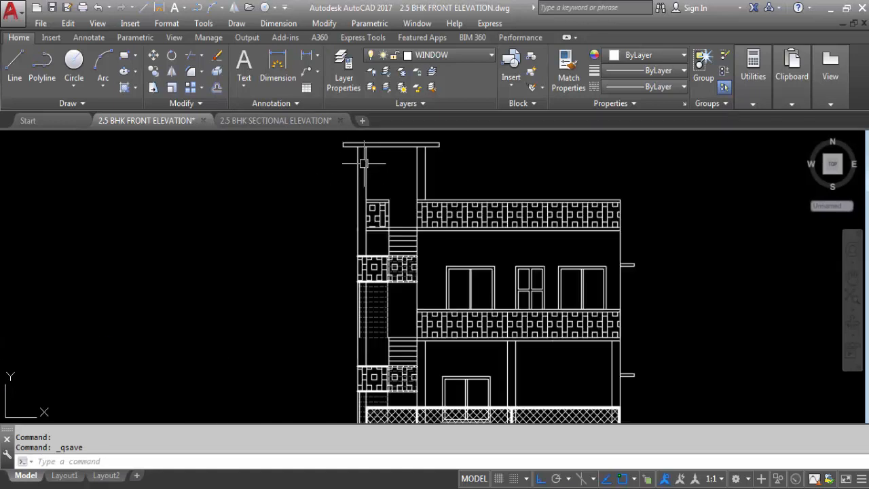
scroll(363, 163, "down", 2)
scroll(380, 285, "up", 3)
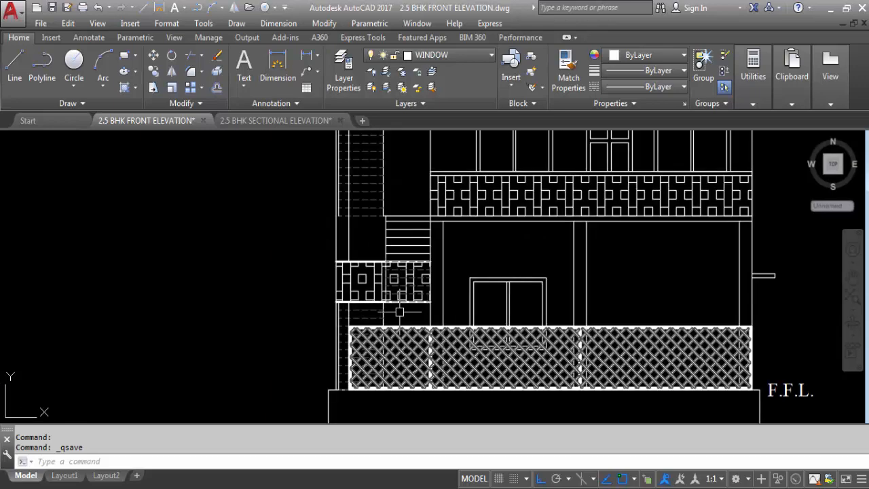
scroll(367, 281, "down", 3)
scroll(370, 281, "down", 6)
scroll(379, 342, "up", 8)
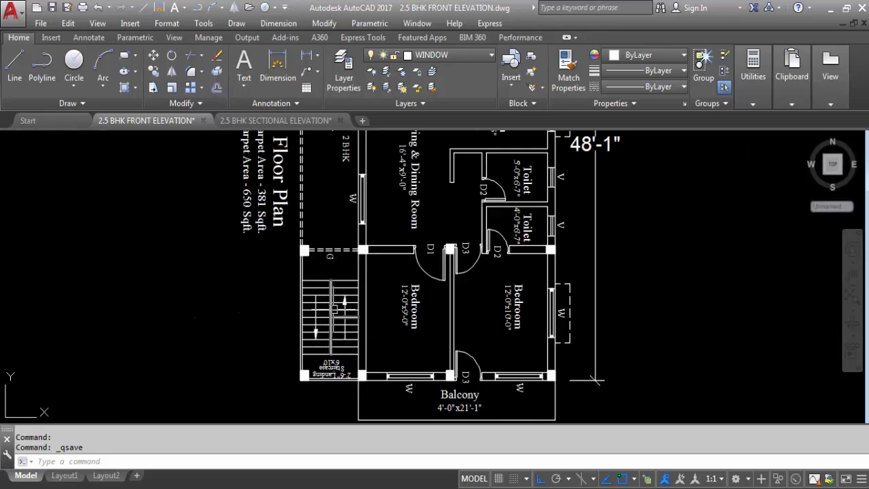
scroll(363, 377, "down", 6)
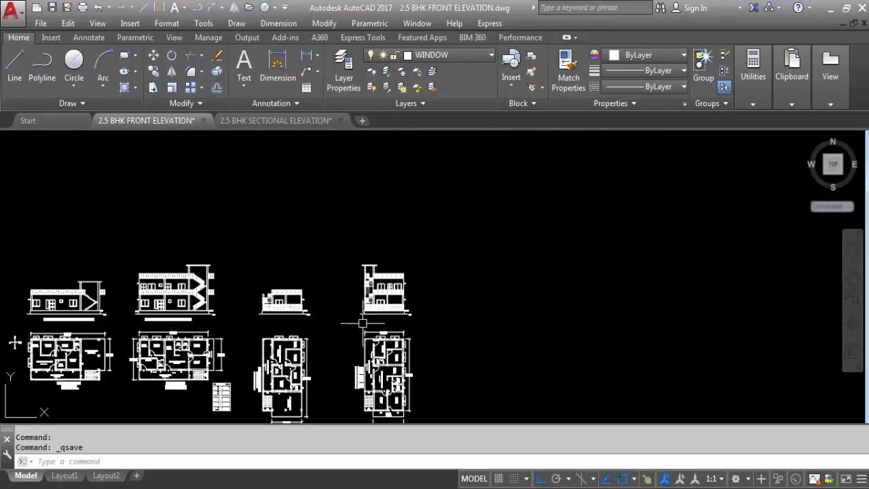
- Examine the ground-floor staircase from the plinth and hidden steps up through the landing parapet and upper flight
scroll(363, 326, "up", 7)
scroll(340, 334, "up", 2)
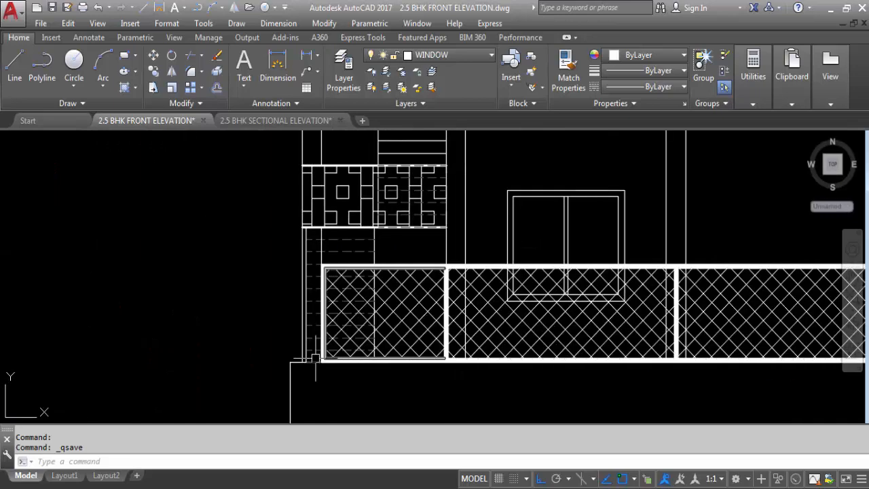
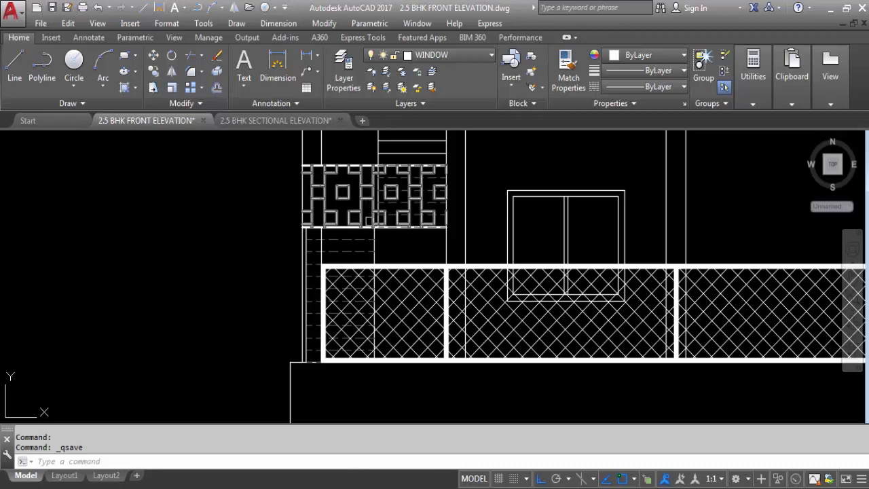
scroll(367, 204, "down", 2)
scroll(438, 252, "up", 2)
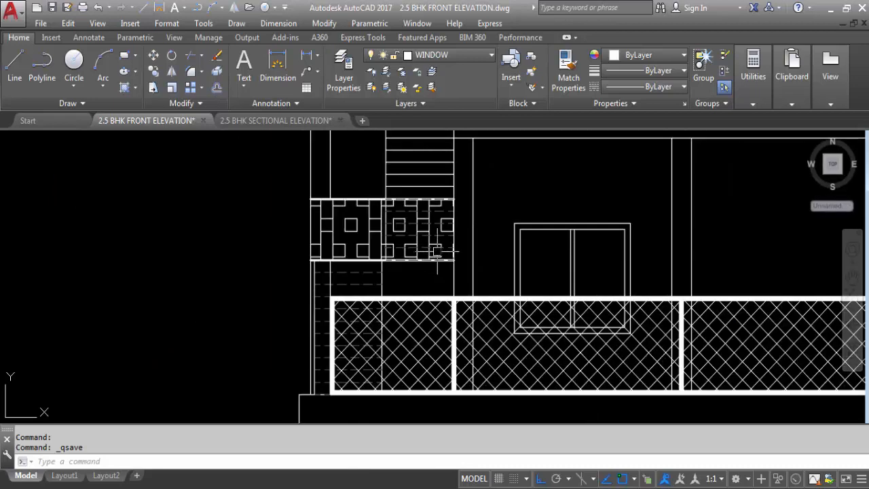
scroll(438, 251, "down", 3)
scroll(437, 215, "up", 2)
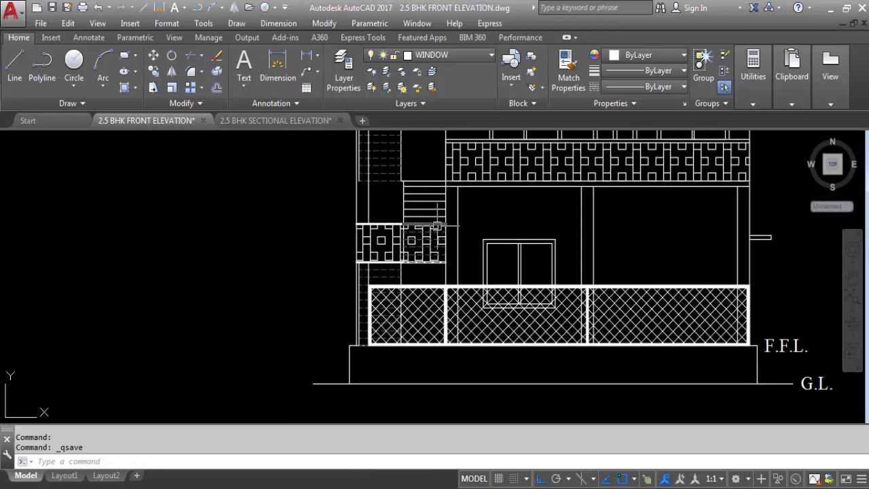
scroll(429, 197, "up", 2)
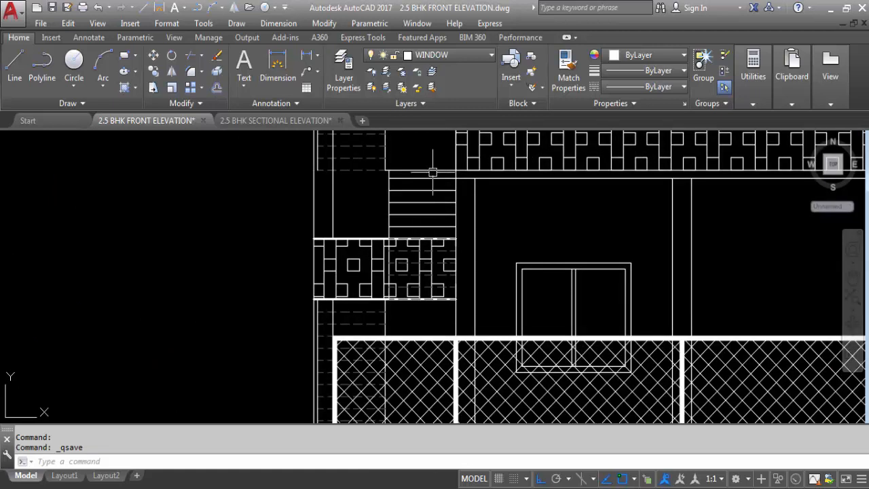
scroll(430, 180, "down", 2)
scroll(430, 180, "up", 2)
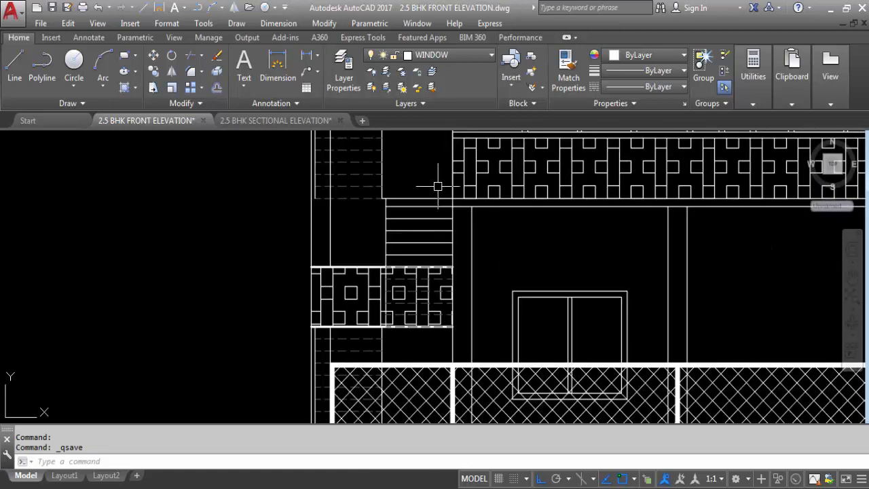
scroll(436, 187, "down", 4)
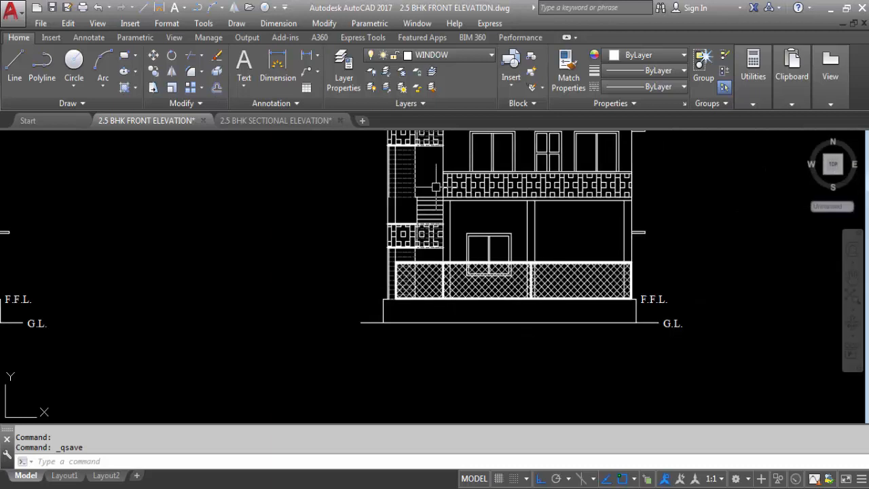
scroll(433, 184, "up", 2)
scroll(405, 179, "down", 2)
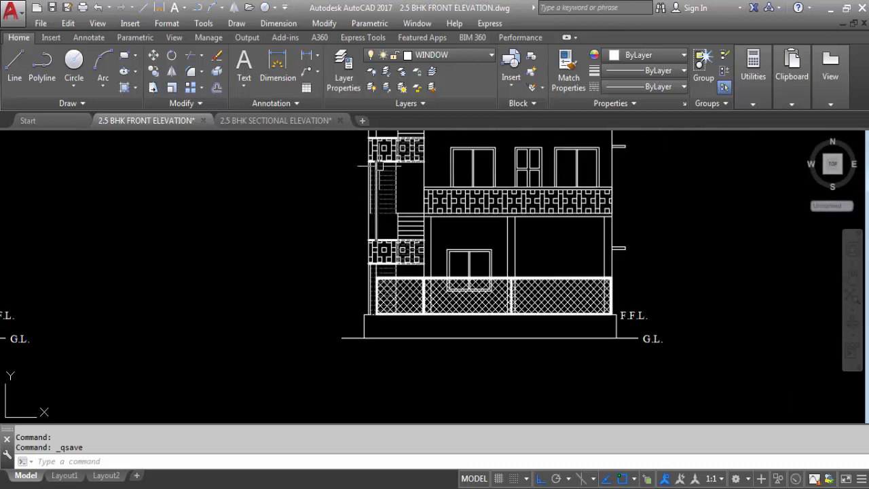
- Check the upper staircase flights, terrace parapet and roof slab across the whole two-storey front elevation
scroll(405, 178, "down", 2)
scroll(405, 178, "up", 4)
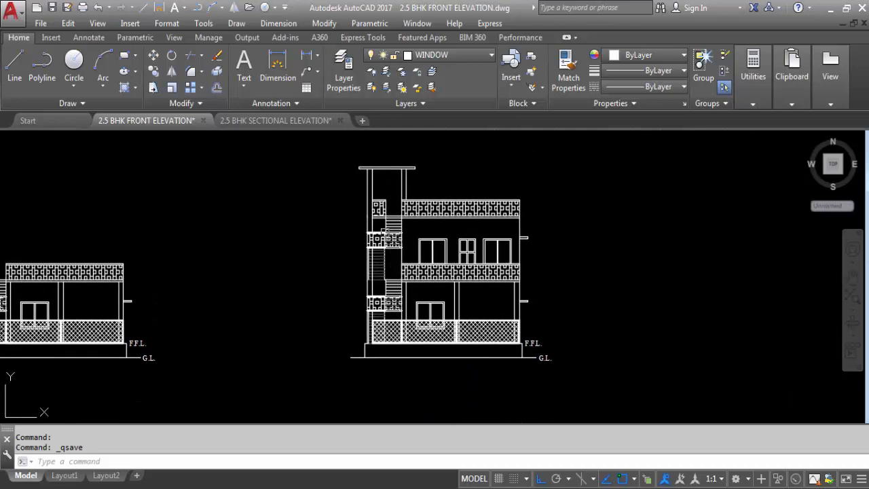
scroll(418, 190, "down", 2)
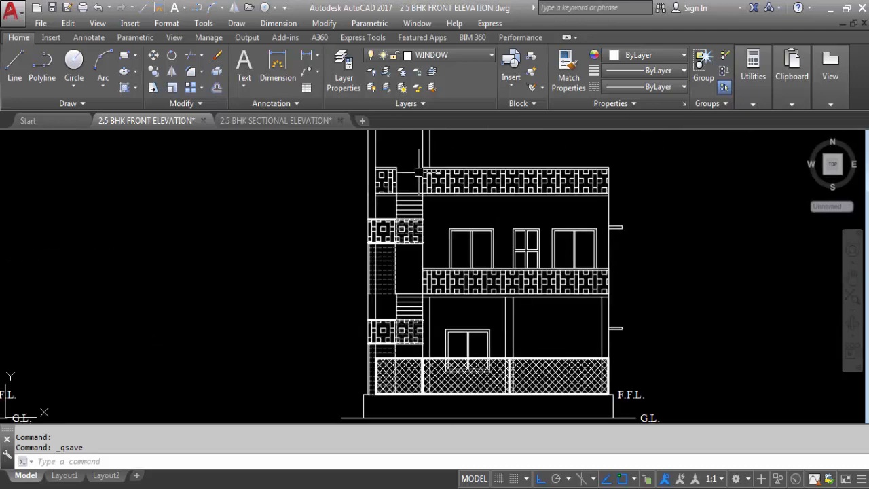
scroll(422, 170, "down", 2)
scroll(410, 132, "up", 3)
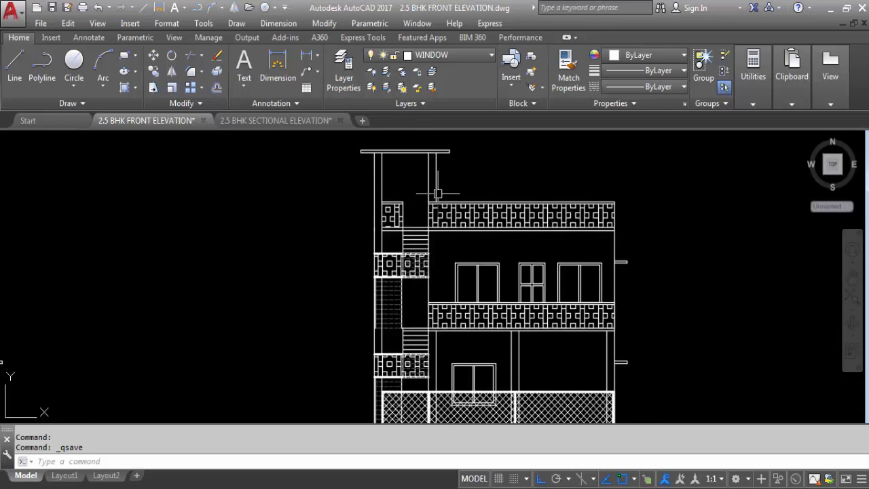
scroll(440, 198, "down", 2)
scroll(452, 208, "down", 2)
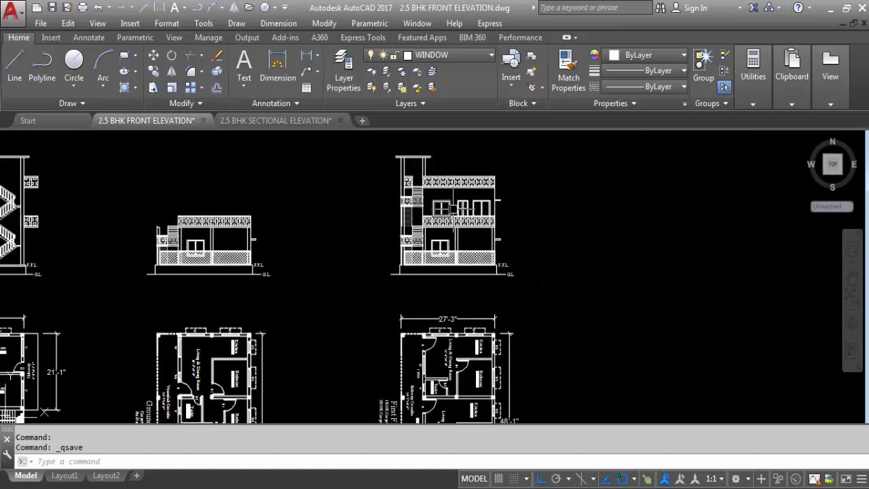
- Copy the TWO STOREY SIDE ELEVATION title to below the ground line of the two-storey front elevation, with Ortho off
scroll(474, 172, "up", 3)
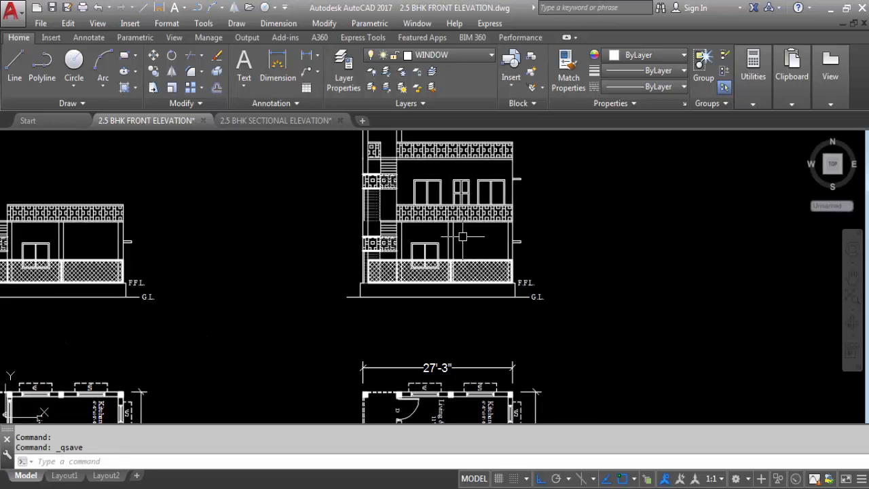
scroll(433, 271, "down", 3)
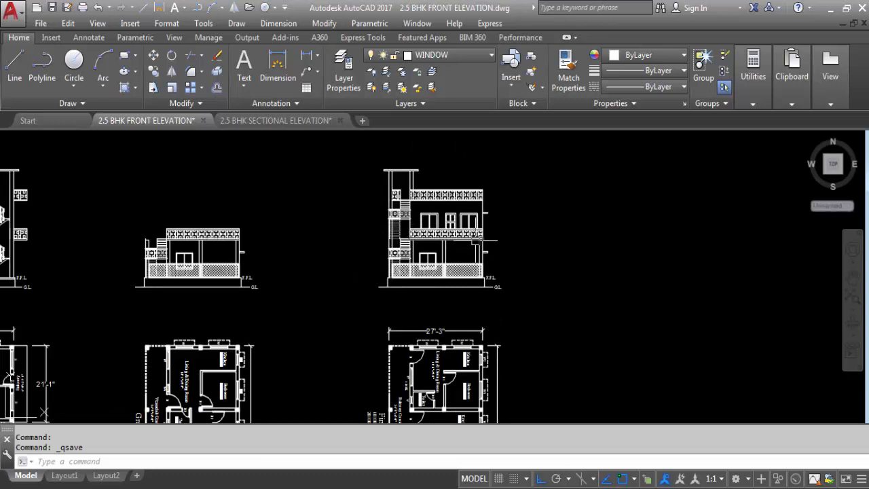
scroll(414, 241, "down", 3)
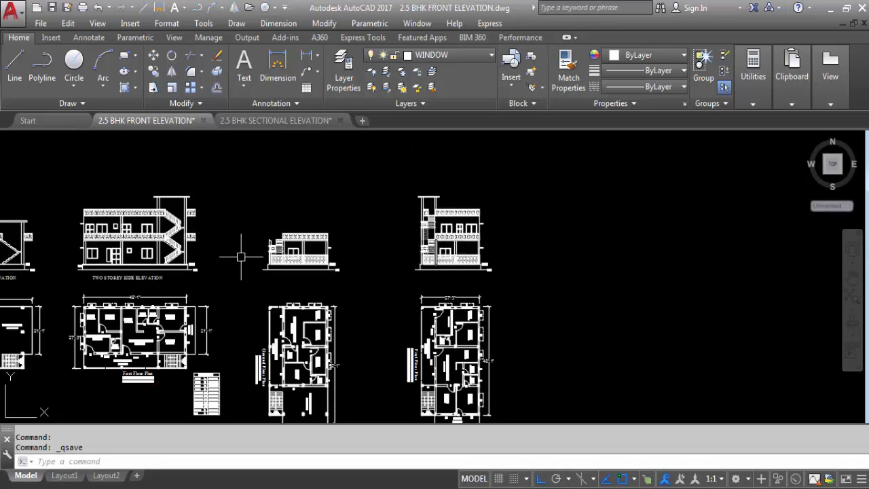
scroll(109, 286, "up", 4)
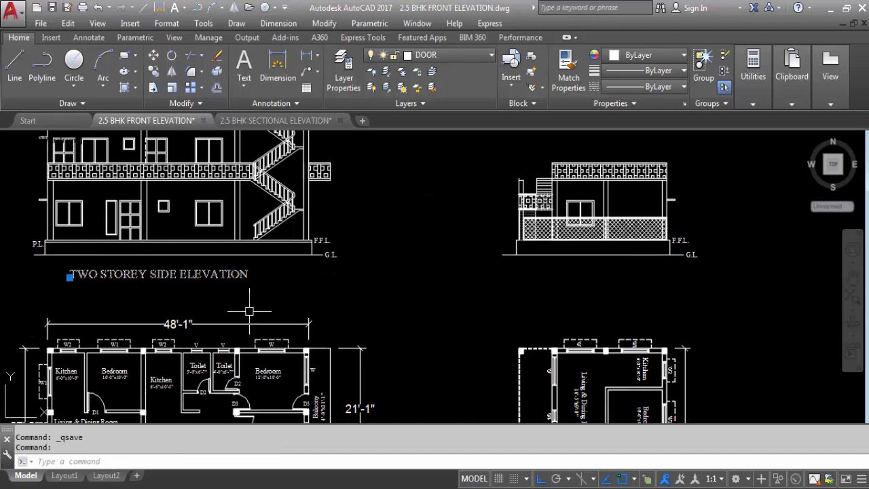
key("Return")
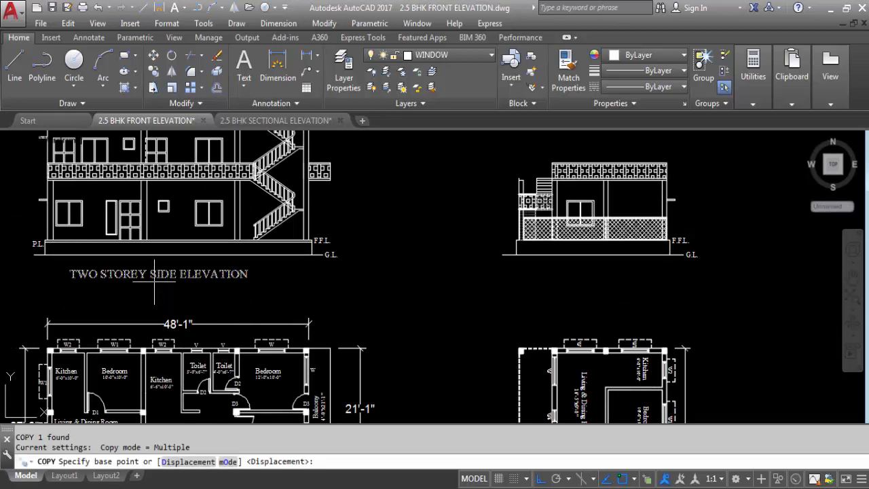
left_click(156, 284)
scroll(68, 278, "down", 4)
scroll(363, 277, "up", 8)
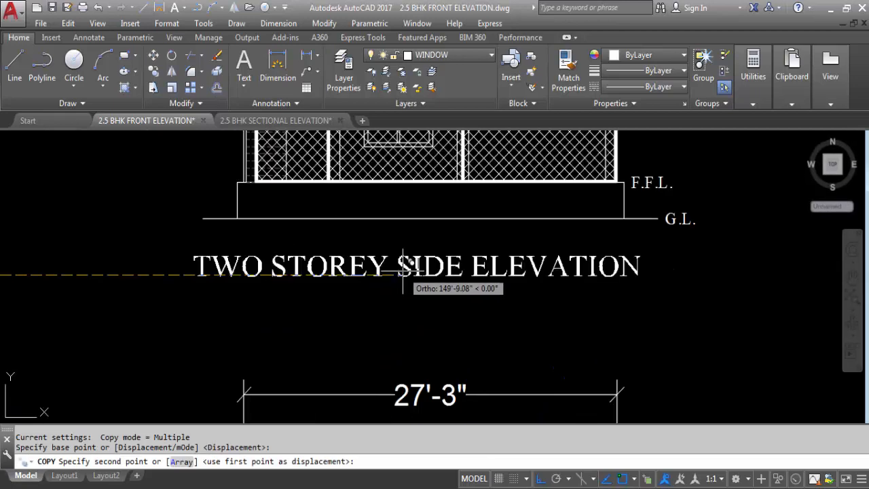
key("F8")
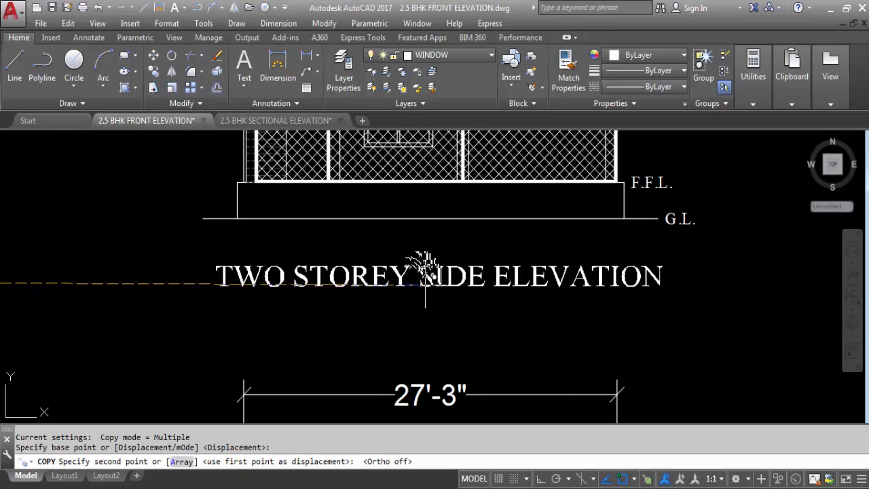
left_click(441, 282)
key("Escape")
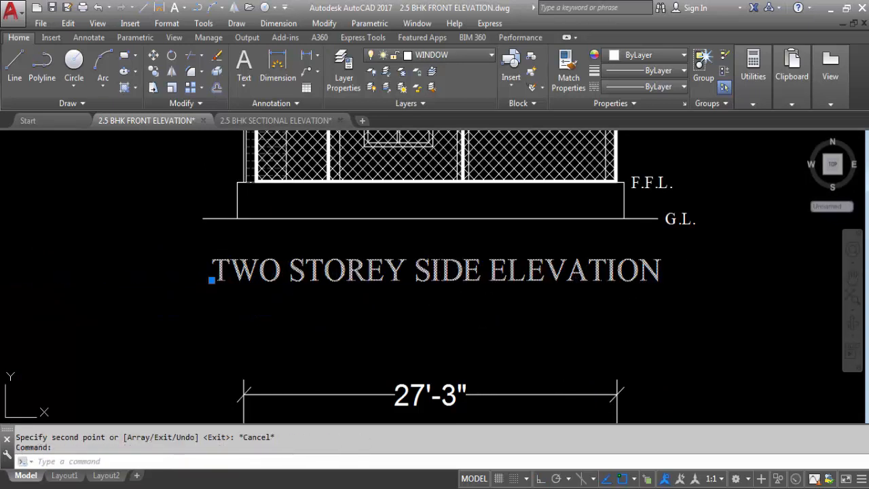
- Edit the copied title to read TWO STOREY FRONT ELEVATION and save the drawing
double_click(472, 278)
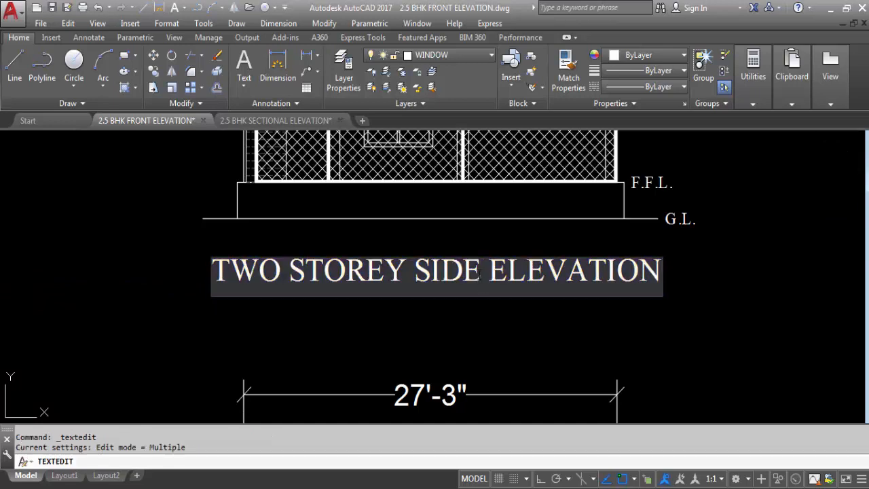
left_click_drag(482, 275, 413, 274)
type("FR")
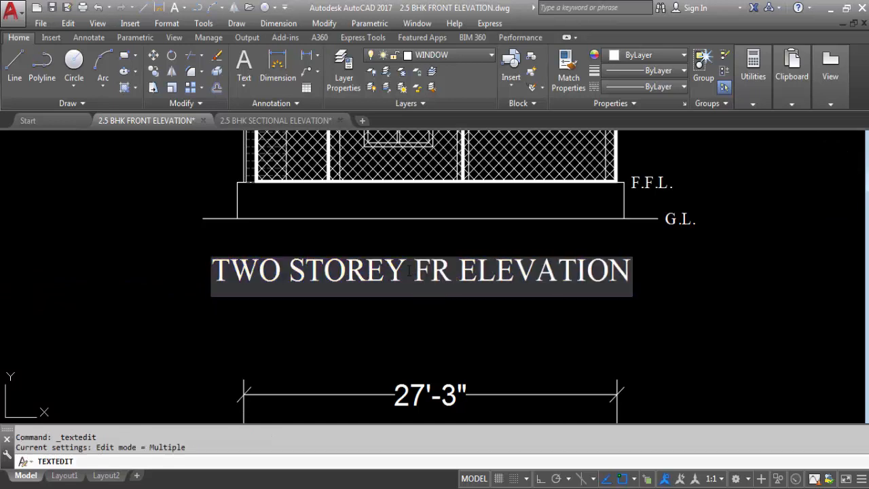
type("ONT")
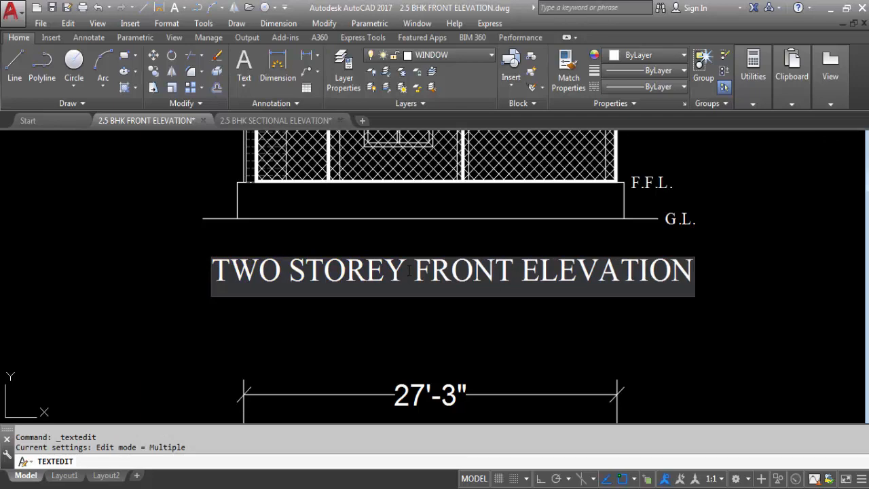
left_click(440, 253)
scroll(440, 254, "down", 2)
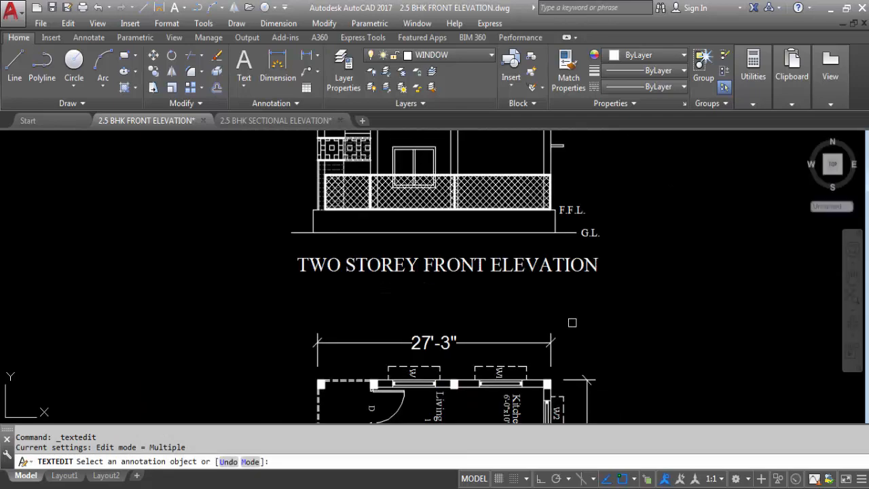
key("Escape")
scroll(495, 270, "down", 6)
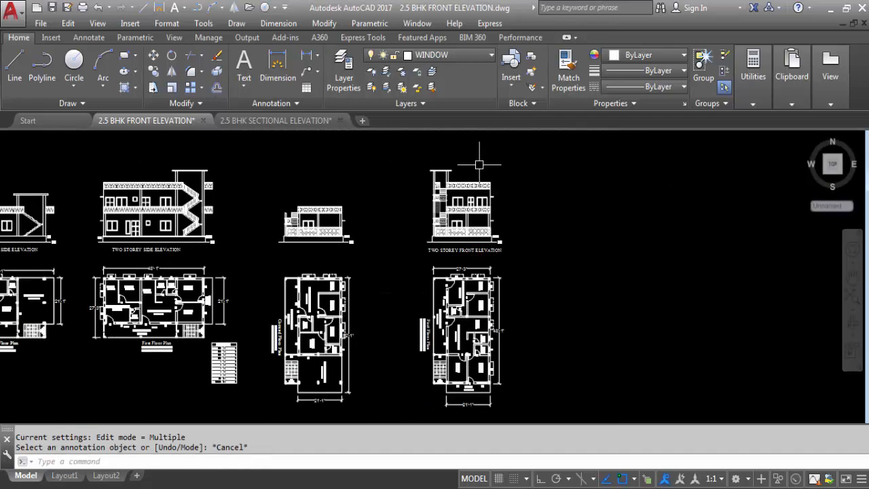
scroll(480, 163, "up", 4)
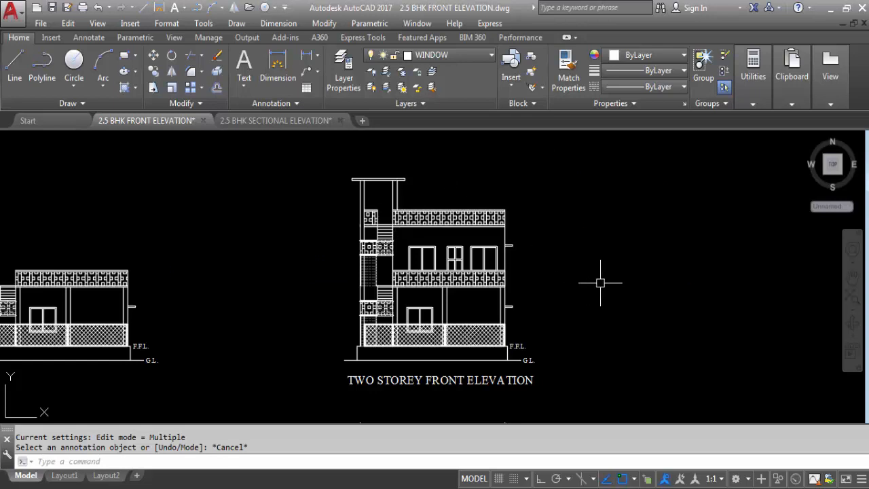
key("ctrl+s")
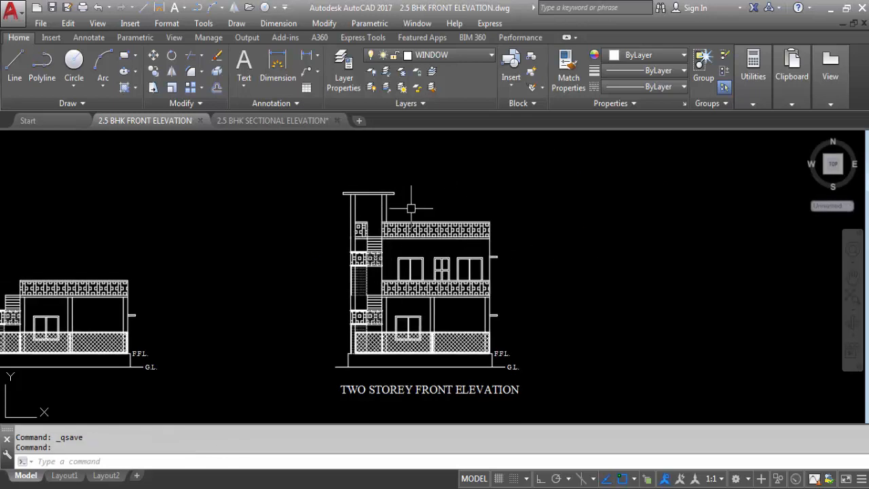
- Compare the balcony and bedroom side of the first floor plan with the parapets and openings in the two-storey front elevation
scroll(405, 178, "down", 4)
scroll(407, 224, "down", 3)
scroll(351, 338, "up", 10)
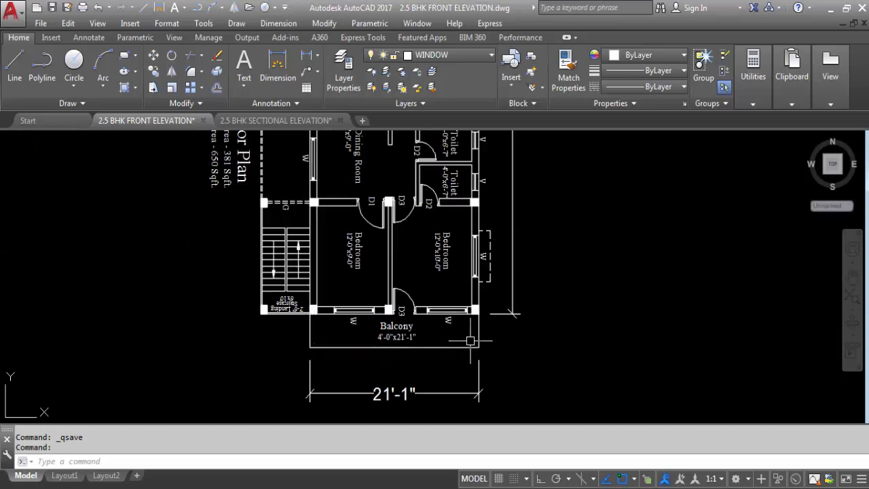
scroll(411, 338, "down", 6)
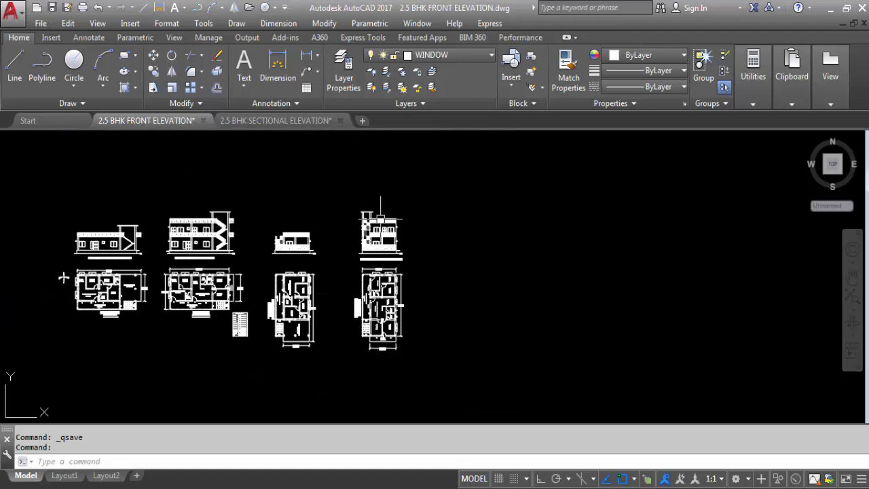
scroll(354, 222, "up", 5)
scroll(355, 222, "up", 2)
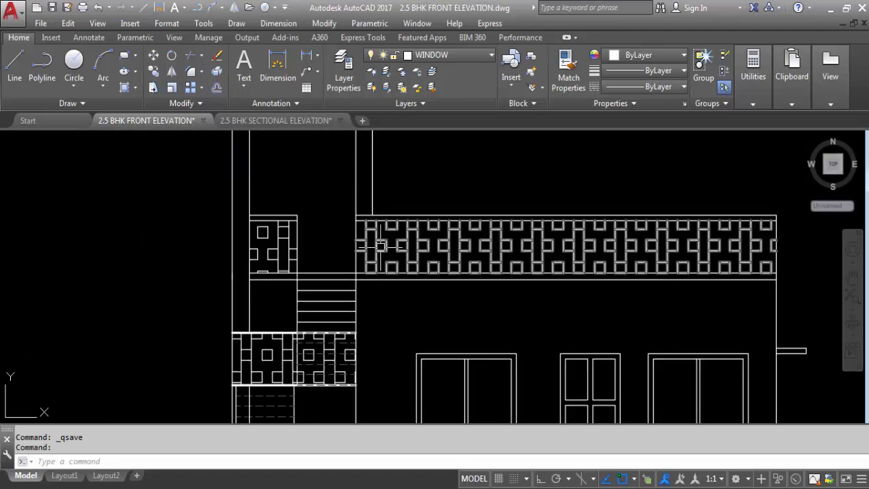
scroll(371, 210, "down", 4)
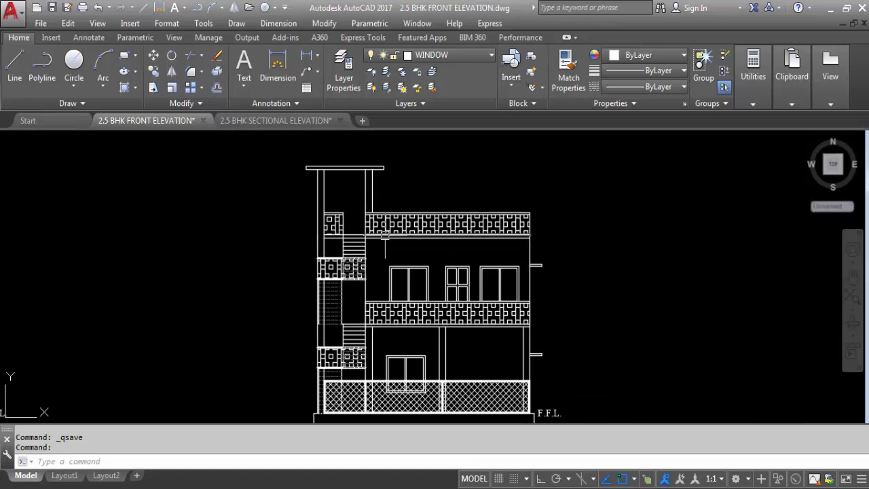
scroll(382, 204, "down", 2)
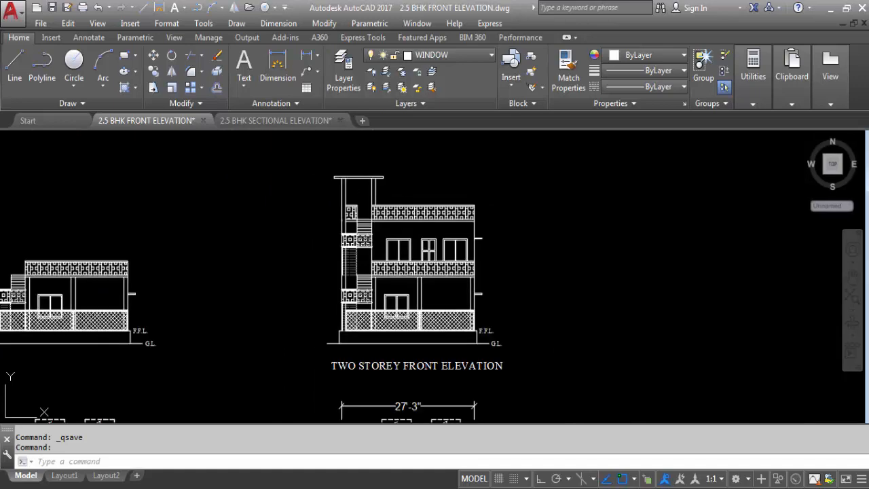
- Check the 2'-6" staircase landing in the first floor plan against both landing parapets in the two-storey front elevation
scroll(345, 204, "down", 3)
scroll(352, 387, "up", 6)
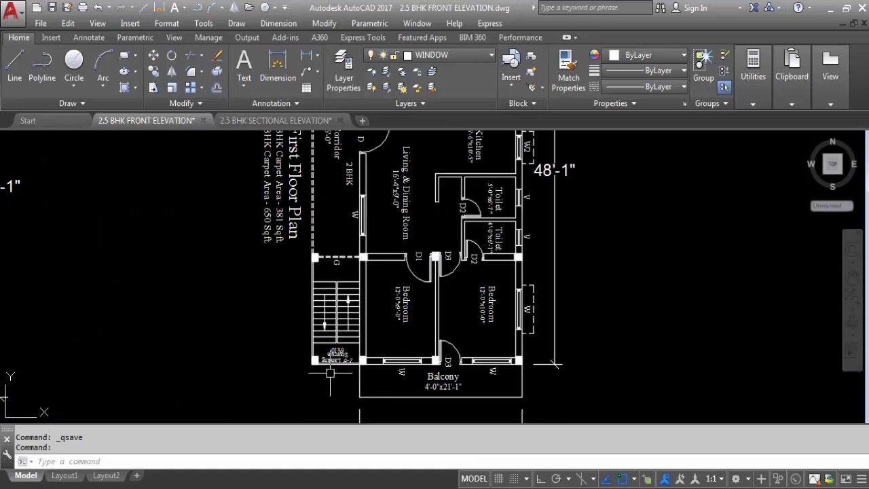
scroll(301, 305, "down", 1)
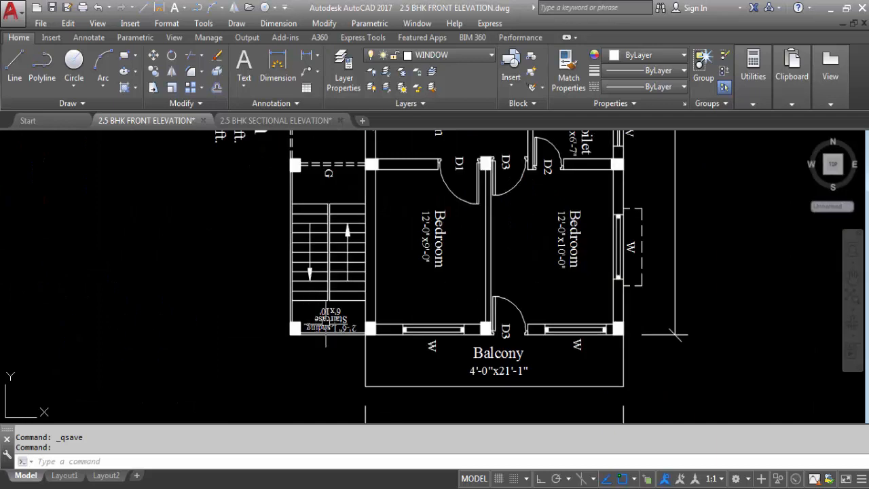
scroll(313, 328, "up", 2)
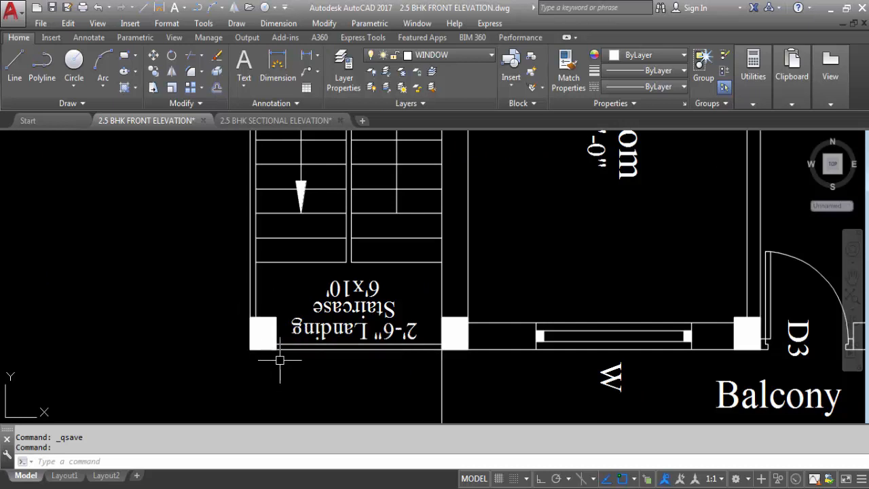
scroll(281, 358, "down", 8)
scroll(292, 350, "down", 2)
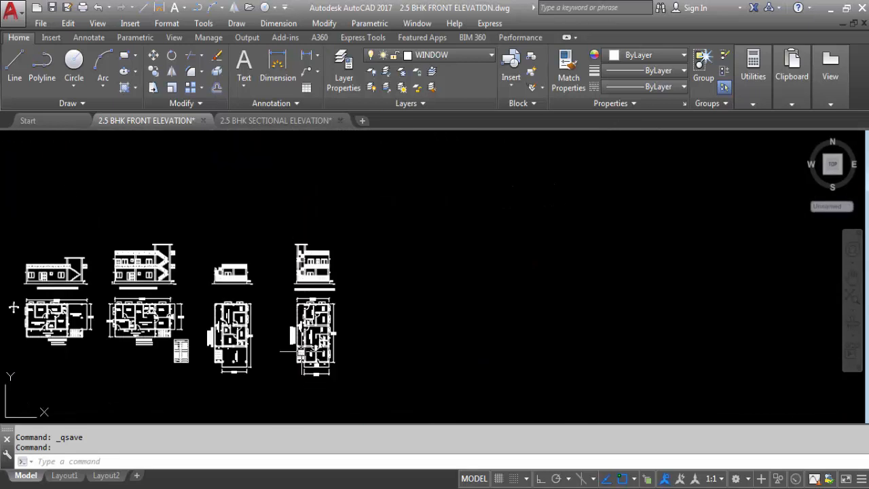
scroll(302, 271, "up", 7)
scroll(289, 221, "down", 6)
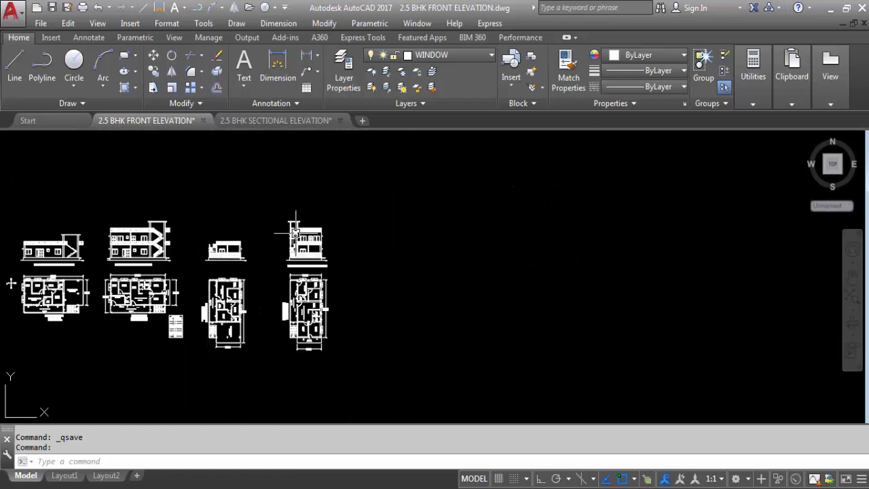
scroll(309, 323, "up", 5)
scroll(244, 395, "up", 4)
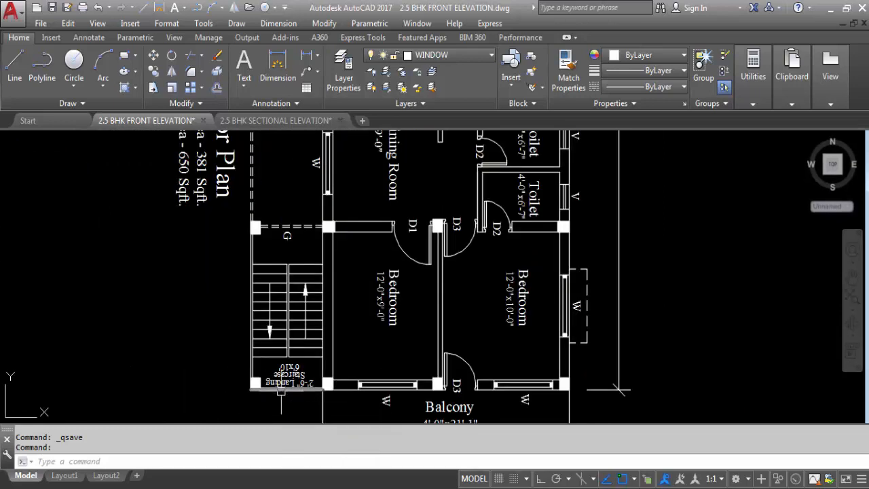
scroll(277, 387, "down", 6)
scroll(289, 214, "up", 5)
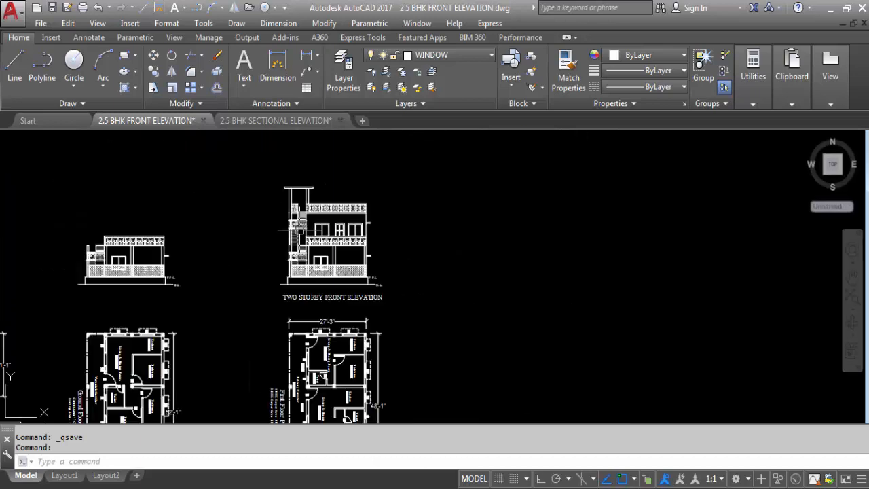
scroll(279, 219, "up", 2)
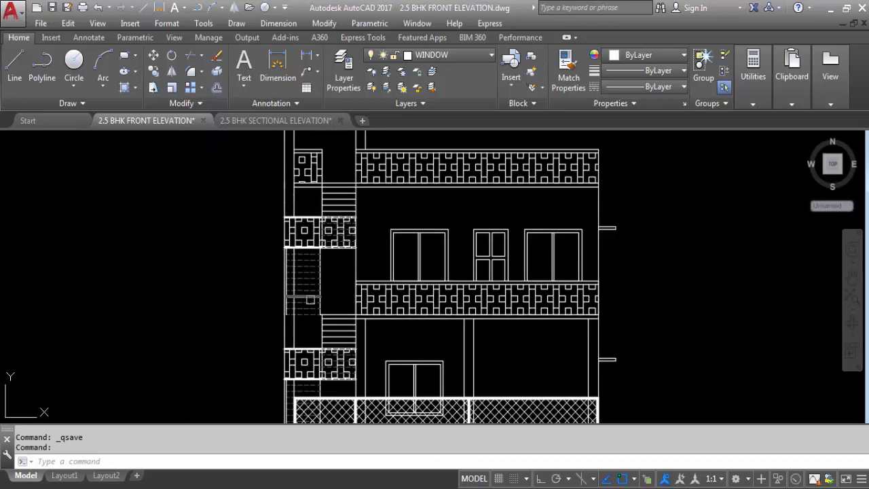
scroll(279, 228, "up", 2)
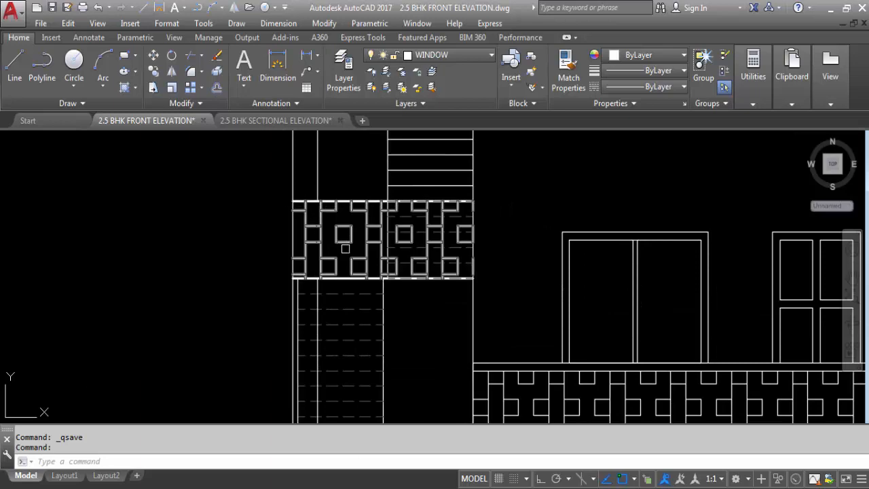
scroll(343, 224, "down", 5)
scroll(344, 225, "up", 3)
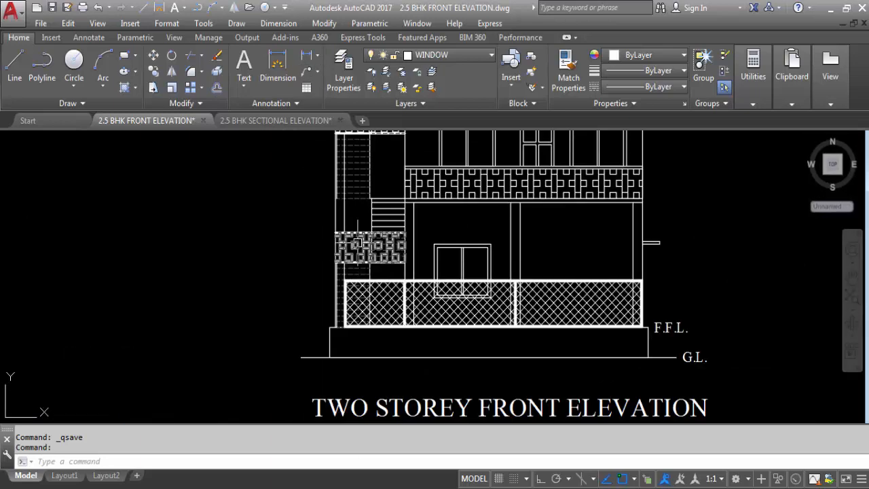
- Join the staircase column's inner vertical lines above and below the lower landing parapet into one line
scroll(340, 266, "up", 2)
scroll(360, 285, "down", 1)
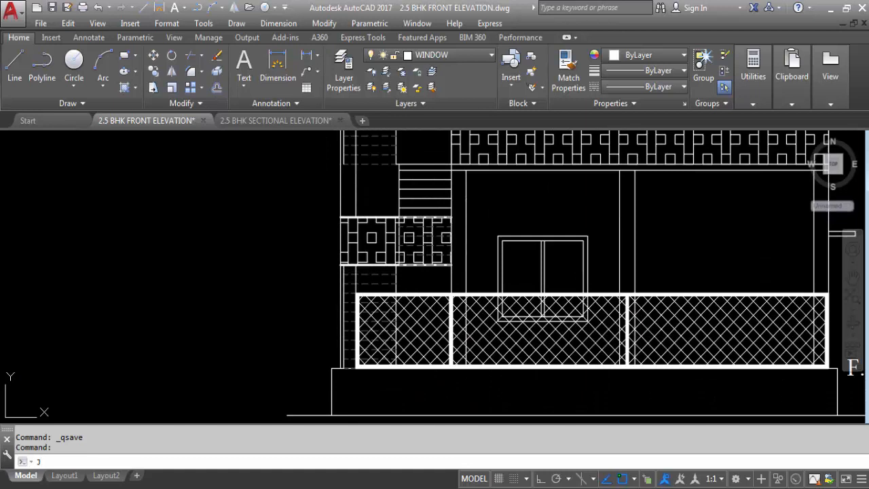
key("Return")
left_click(356, 192)
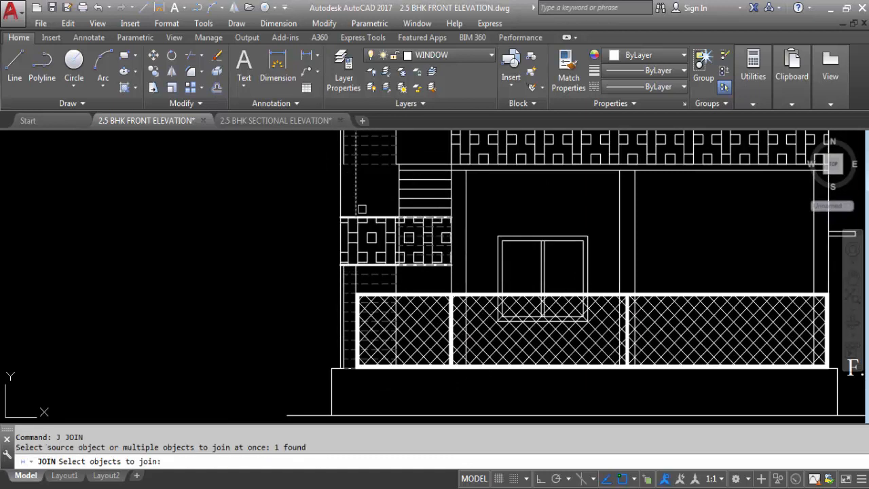
scroll(359, 275, "up", 2)
left_click(344, 255)
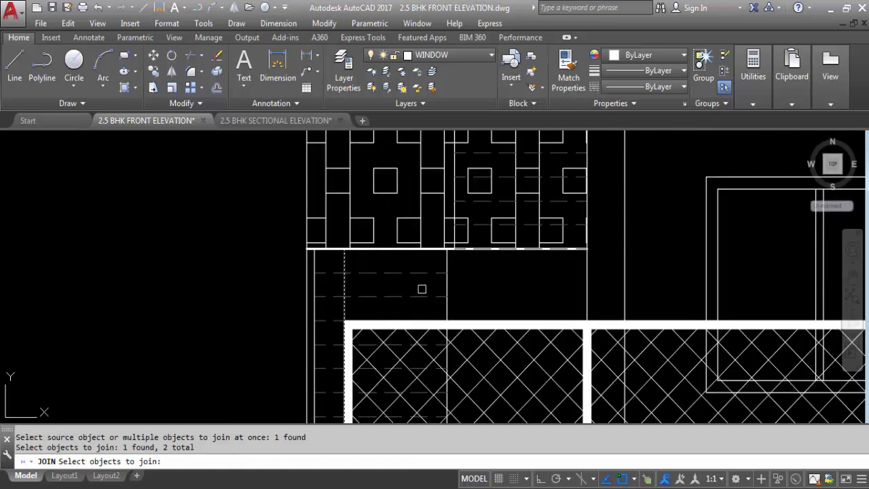
key("Return")
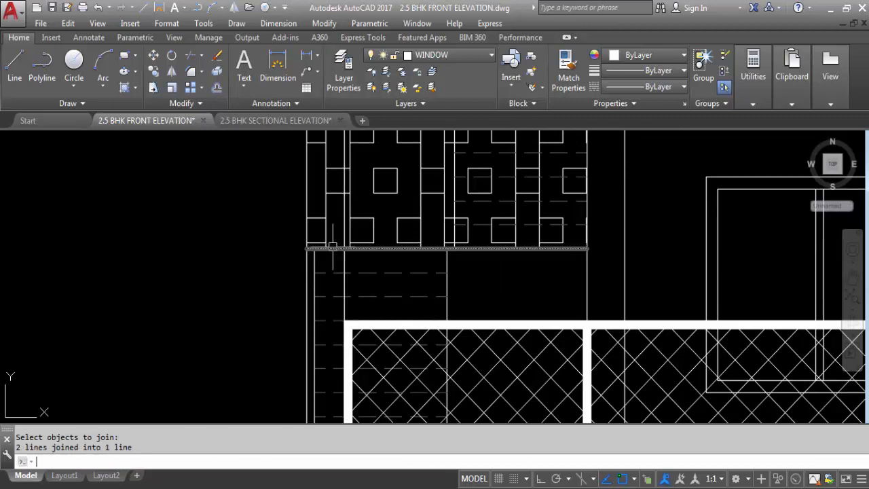
- Trim the lower landing parapet's bottom line between the staircase column's vertical lines and erase its leftover outer piece
type("TR")
key("Return")
scroll(332, 248, "up", 3)
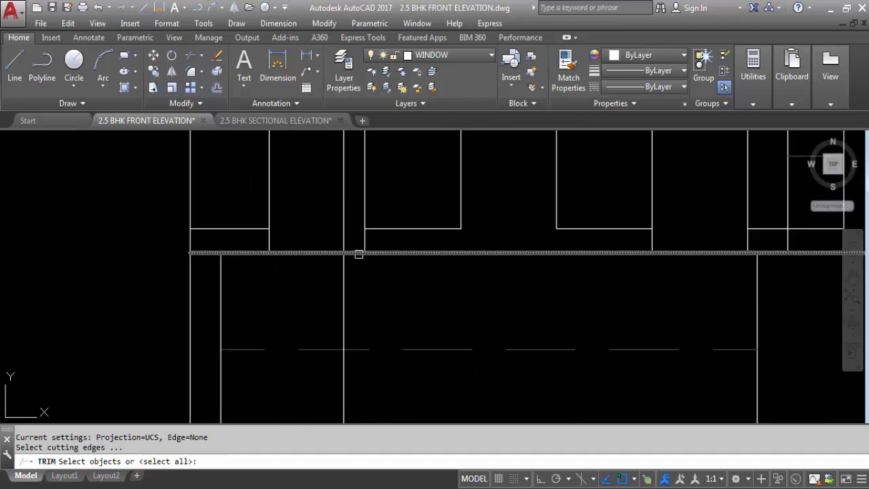
key("Return")
left_click(332, 254)
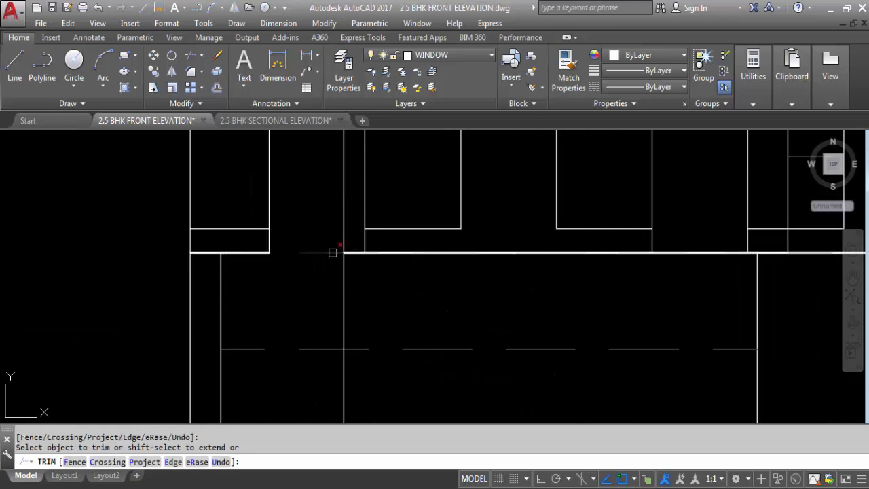
key("Escape")
left_click(244, 252)
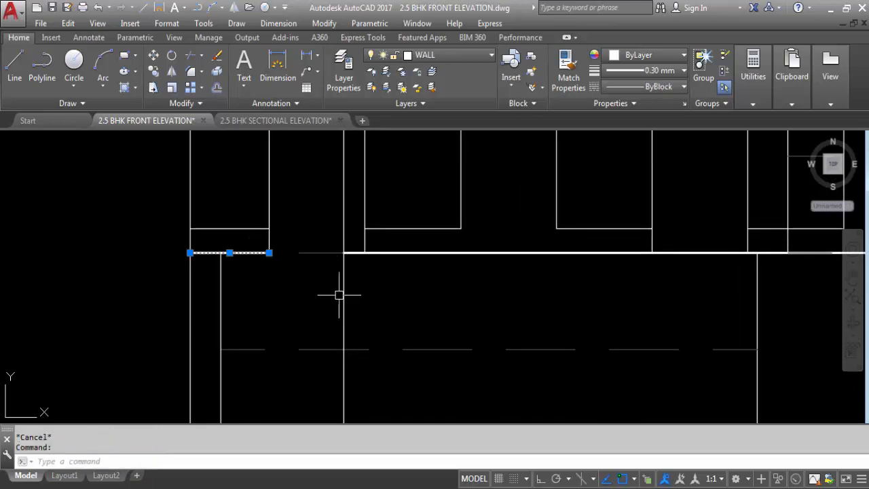
key("Delete")
scroll(306, 286, "down", 3)
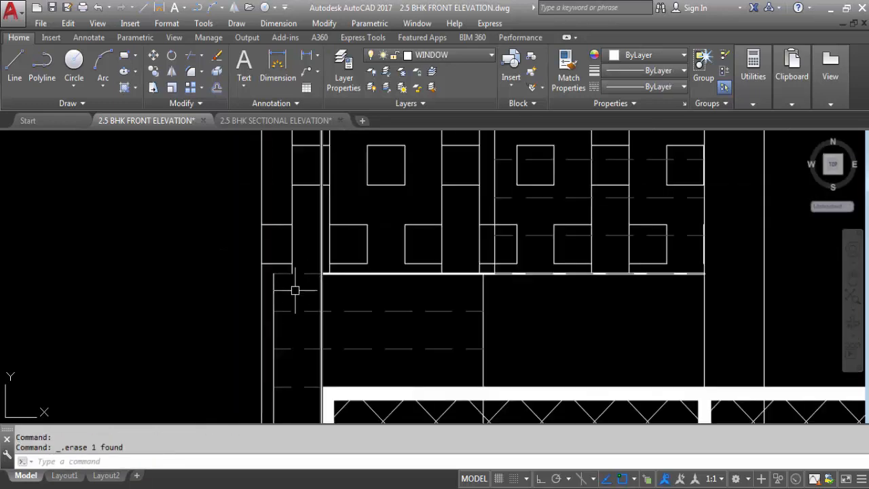
- Set the colour of the stair flight's outer vertical line below the lower landing parapet to 79,79,79
left_click(306, 275)
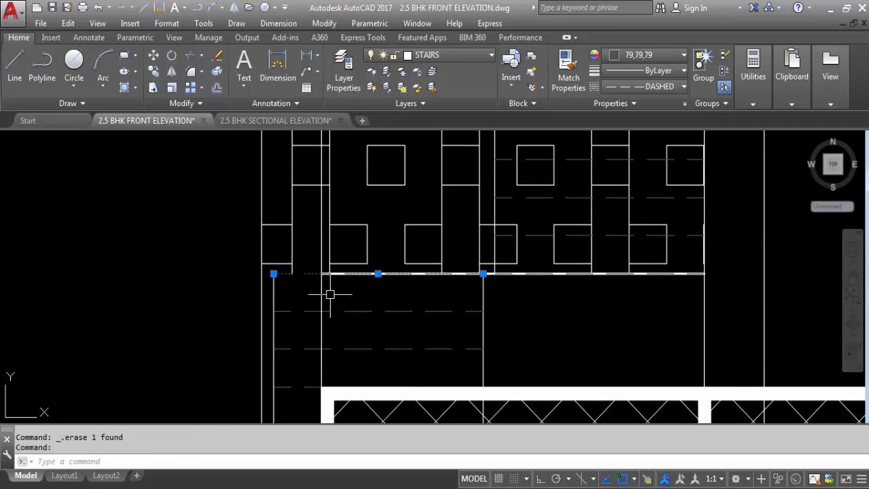
key("Escape")
left_click(274, 287)
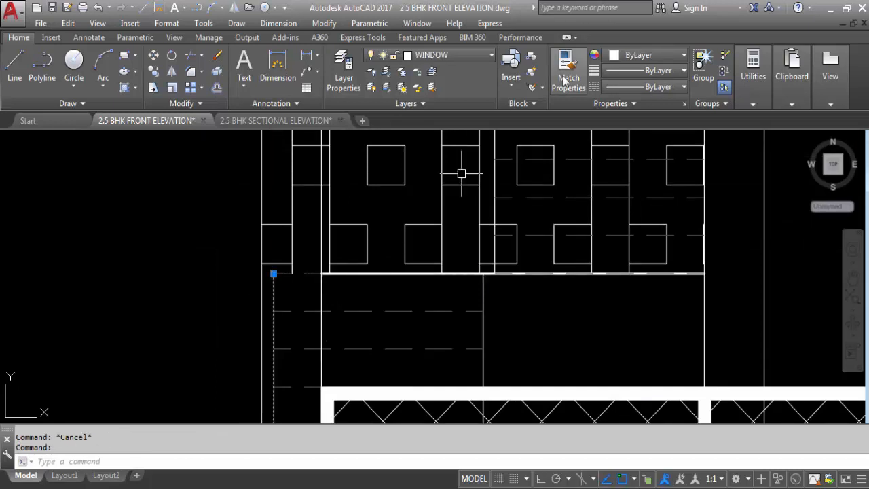
left_click(632, 58)
left_click(611, 217)
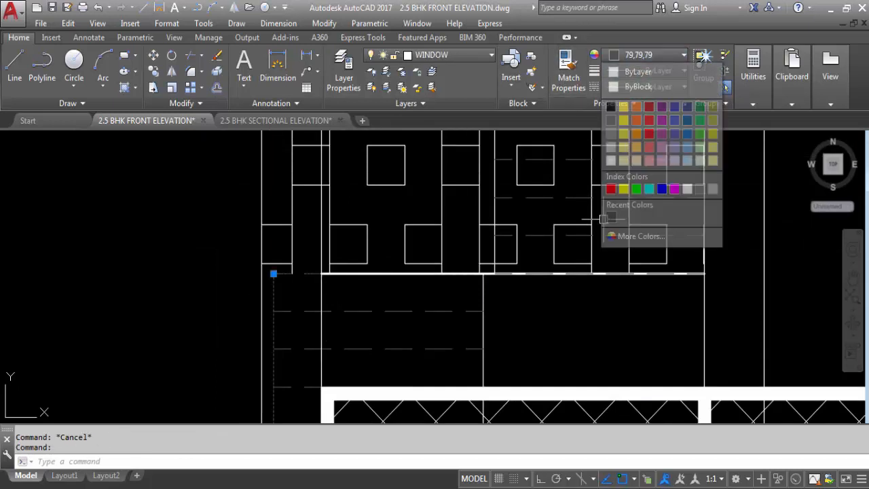
key("Escape")
- Trim the lower landing parapet's top line where it crosses the staircase column
scroll(300, 268, "down", 4)
scroll(312, 262, "up", 6)
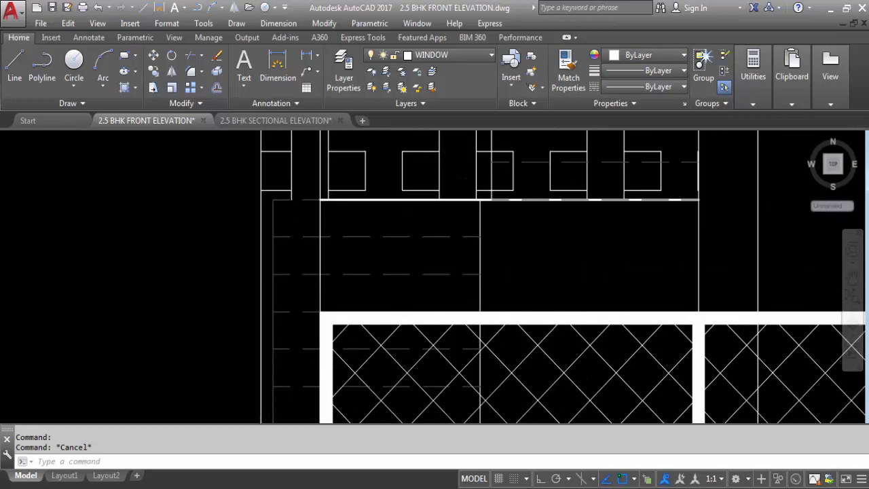
scroll(300, 287, "down", 3)
scroll(304, 179, "up", 6)
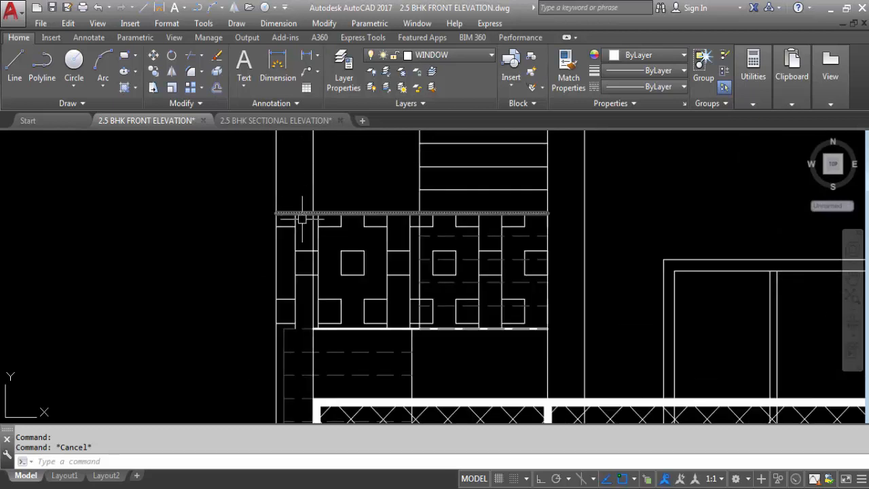
type("R")
key("Return")
key("Return")
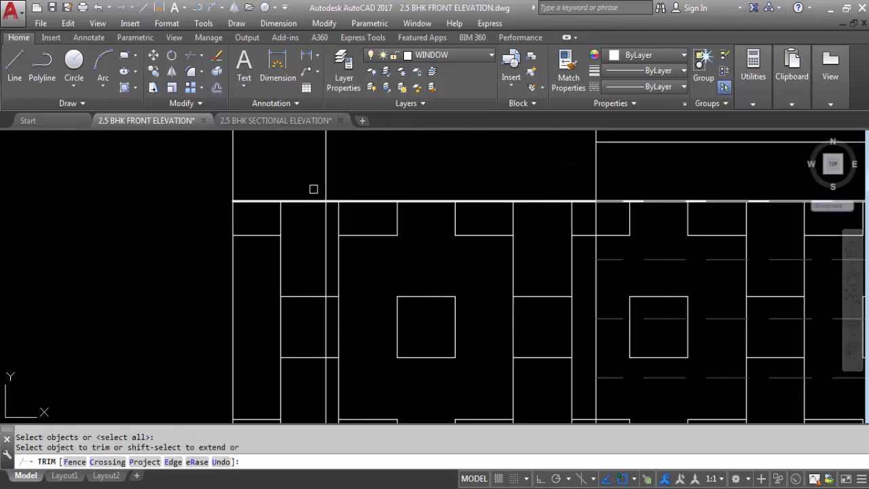
left_click(314, 201)
left_click(256, 204)
key("Escape")
scroll(272, 203, "down", 3)
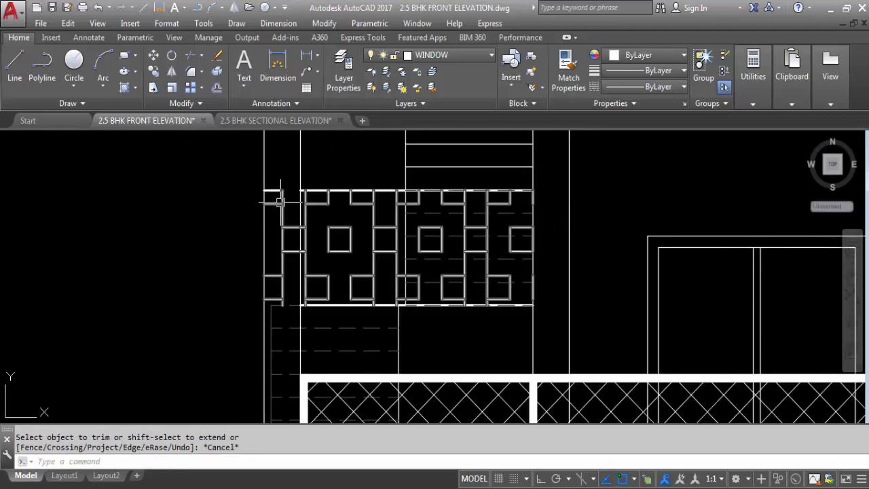
- Trim the lower landing parapet's pattern out of the staircase column and erase the leftover piece of its top line
type("tr")
key("Return")
key("Return")
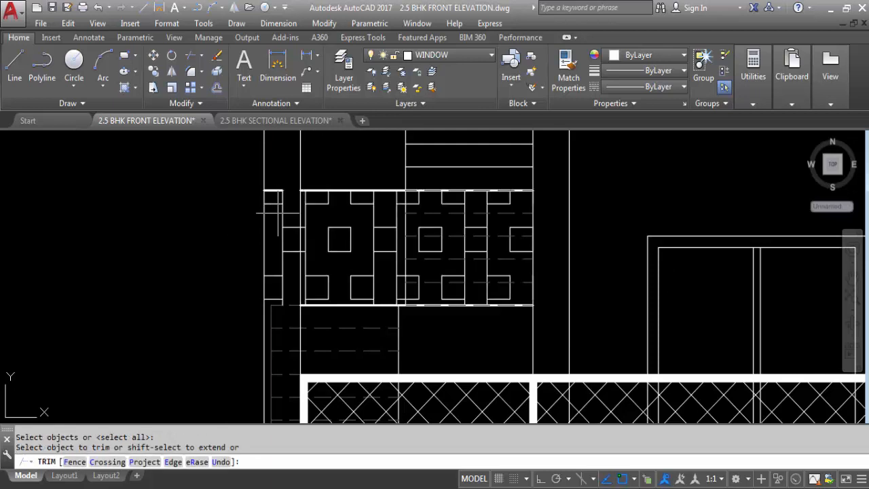
left_click(278, 213)
left_click(283, 221)
key("Escape")
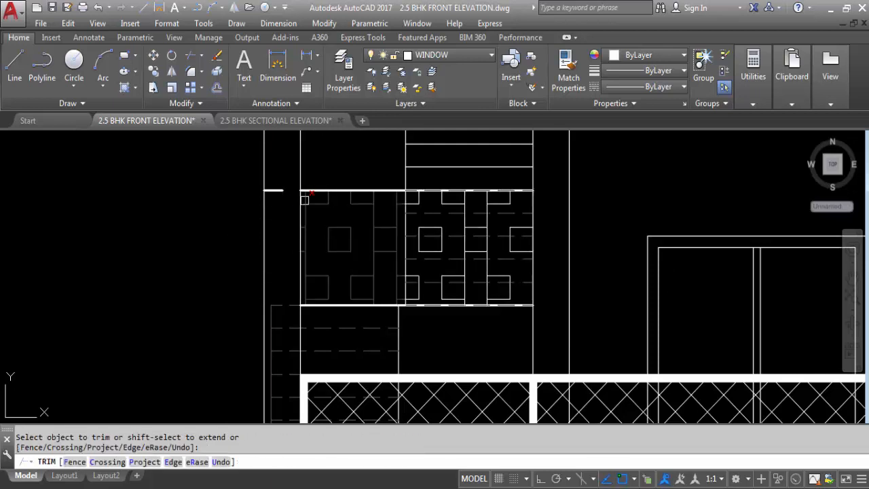
left_click(281, 191)
key("Delete")
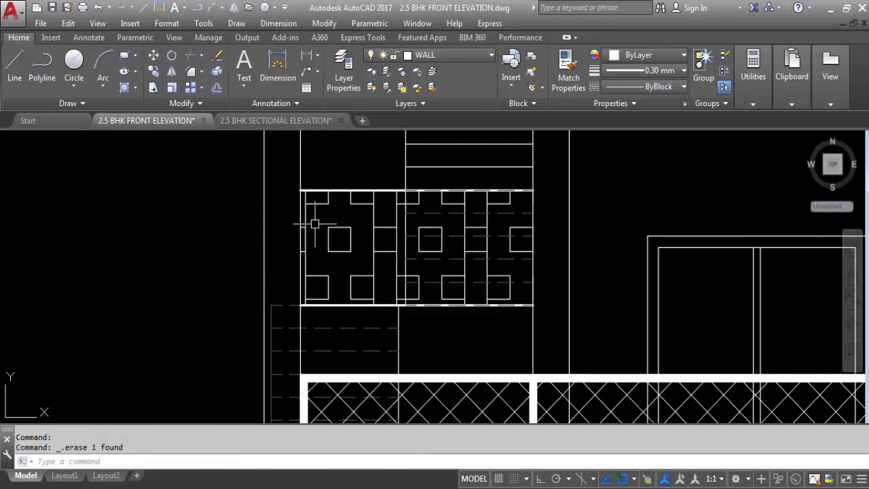
- Match the properties of the lower flight's grey outer vertical line onto the corresponding line below the upper landing parapet
scroll(310, 224, "down", 2)
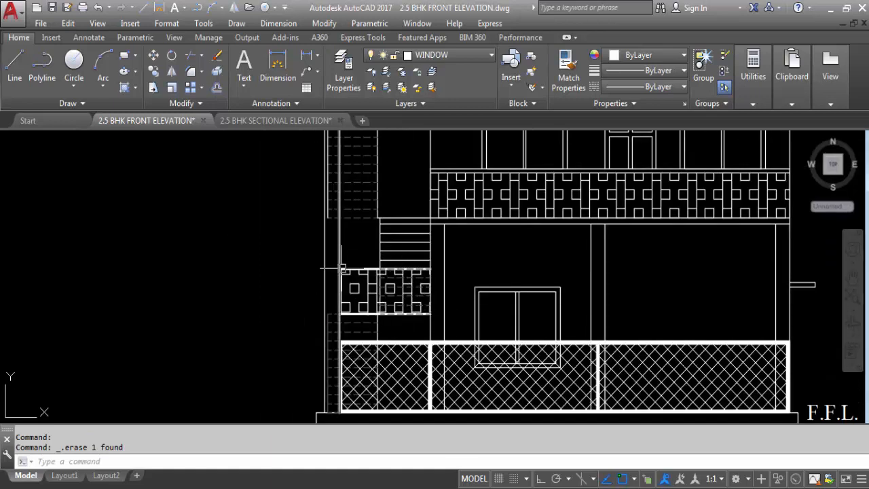
scroll(349, 267, "down", 5)
scroll(349, 251, "up", 6)
scroll(345, 249, "down", 5)
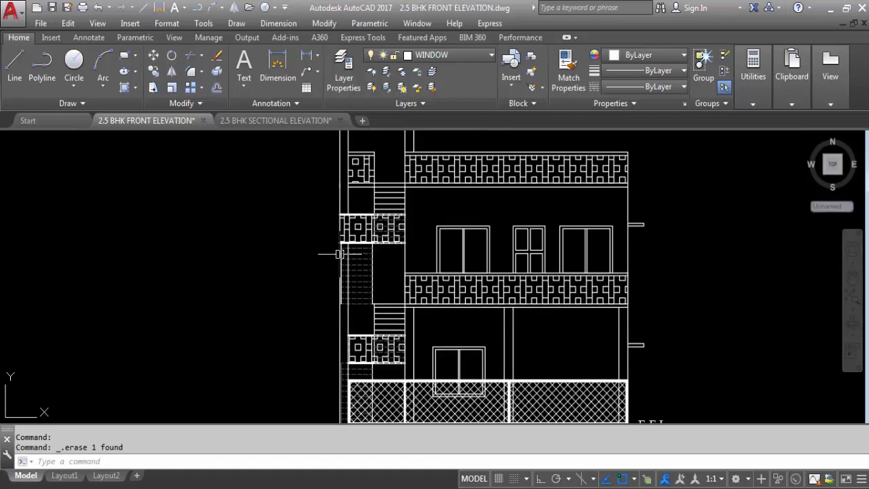
scroll(349, 382, "up", 7)
left_click(334, 312)
left_click(337, 329)
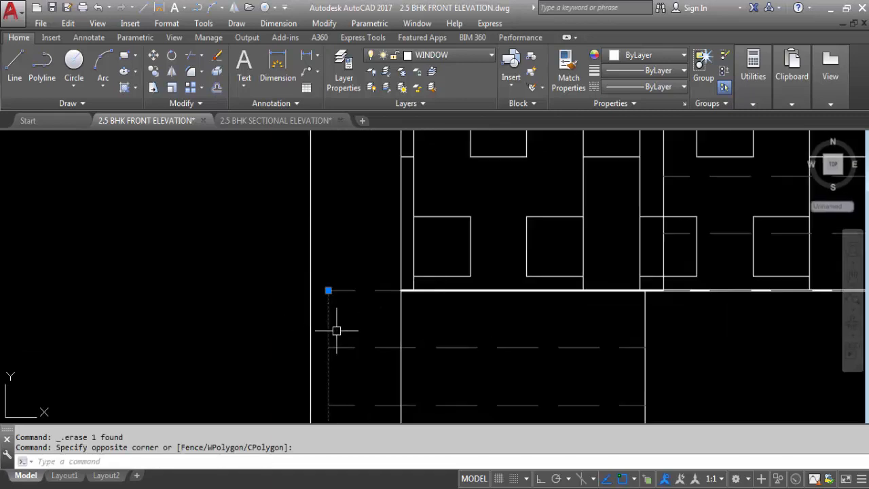
type("MA")
key("Return")
scroll(346, 312, "down", 5)
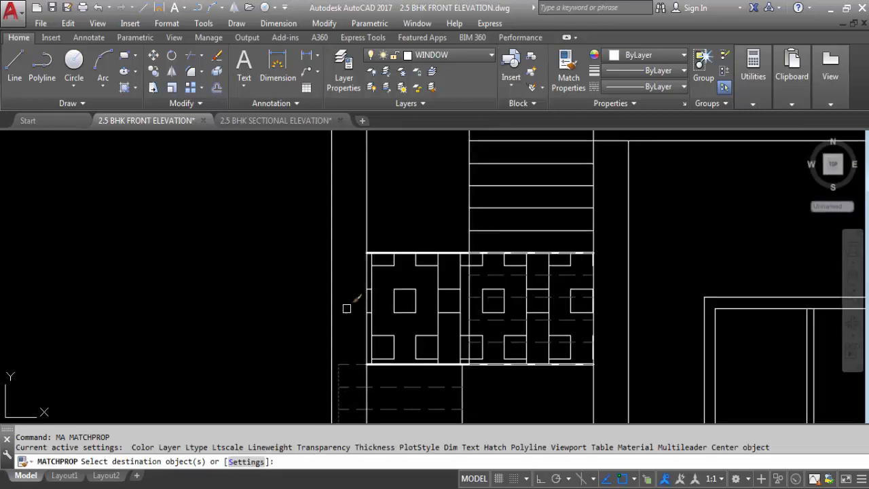
scroll(331, 203, "up", 6)
scroll(331, 202, "up", 2)
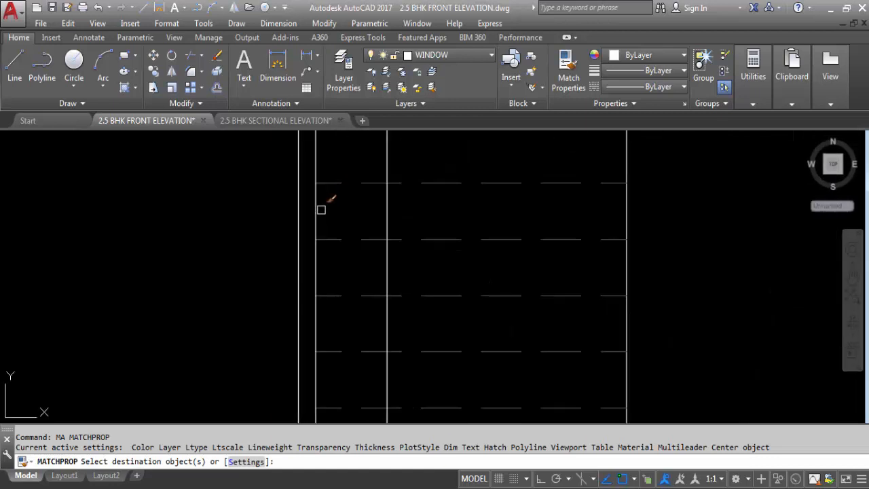
left_click(312, 221)
scroll(336, 265, "down", 4)
key("Escape")
scroll(353, 258, "down", 5)
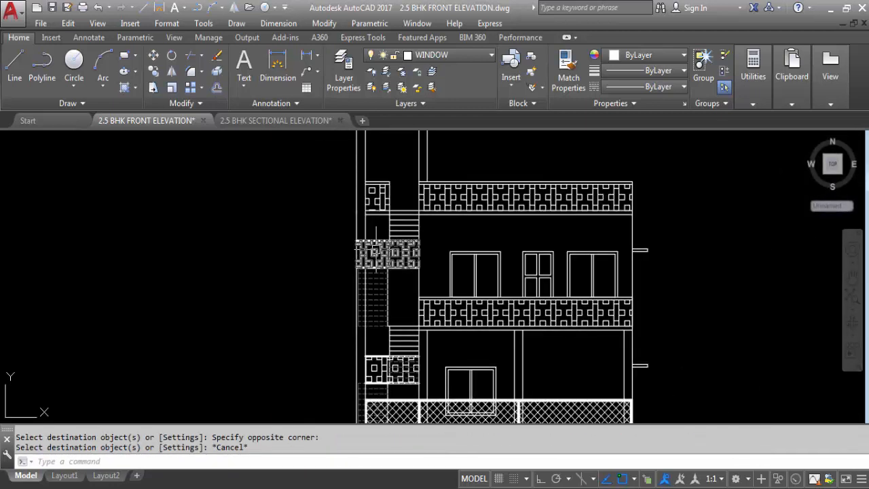
- Join the staircase column's inner vertical lines above and below the upper landing parapet into one line
key("Return")
scroll(365, 217, "up", 4)
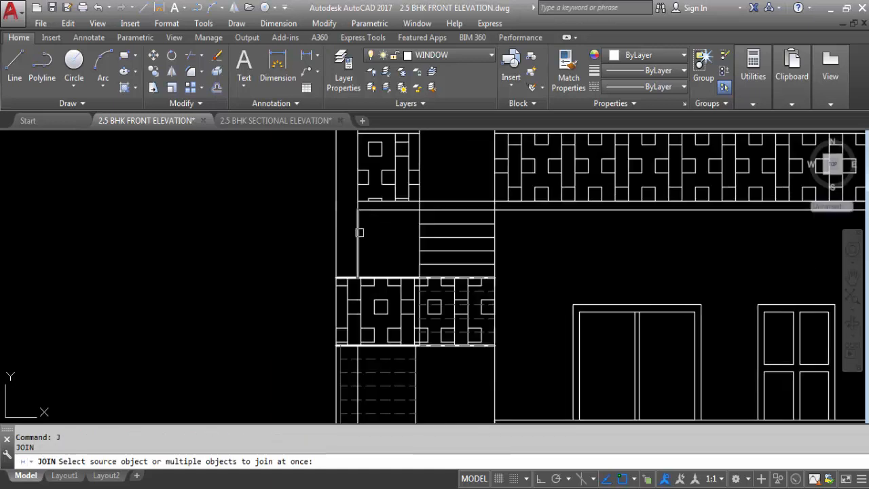
left_click(360, 232)
scroll(357, 370, "up", 2)
left_click(356, 367)
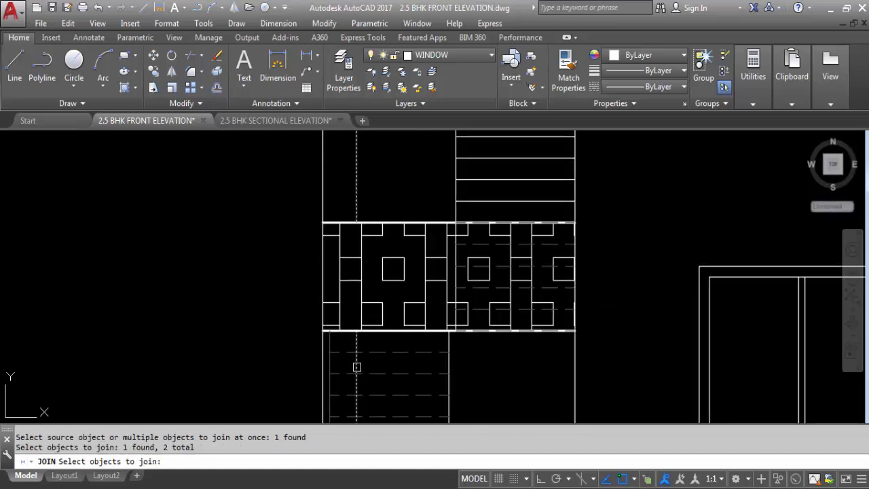
key("Return")
- Trim the upper landing parapet's bottom line inside the staircase column and erase its leftover outer piece
scroll(377, 319, "down", 2)
scroll(360, 305, "up", 4)
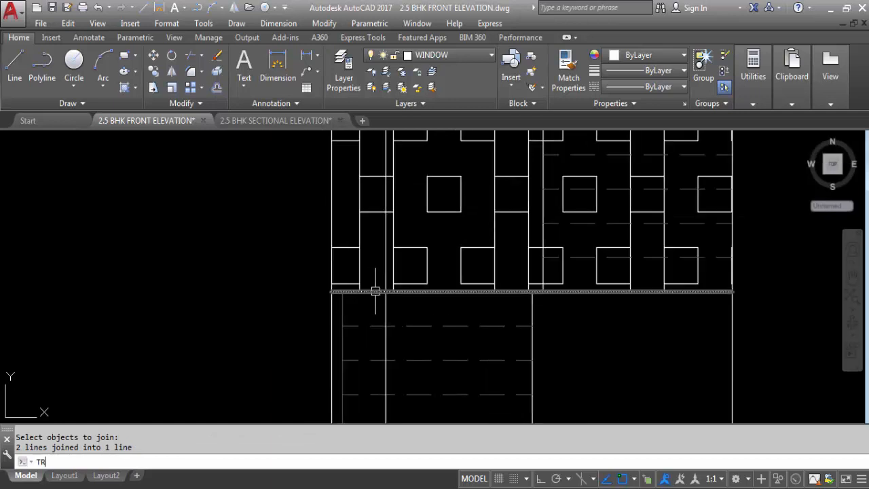
type("TR")
key("Return")
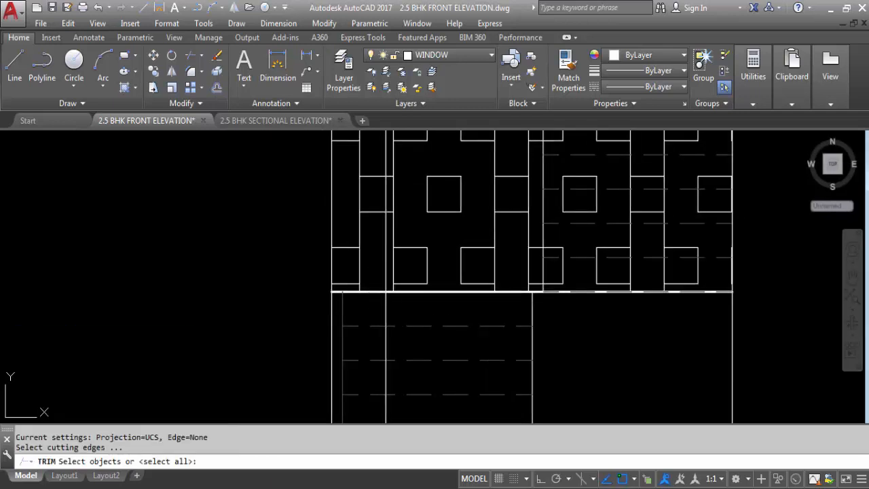
key("Return")
left_click(377, 292)
key("Escape")
scroll(330, 296, "up", 2)
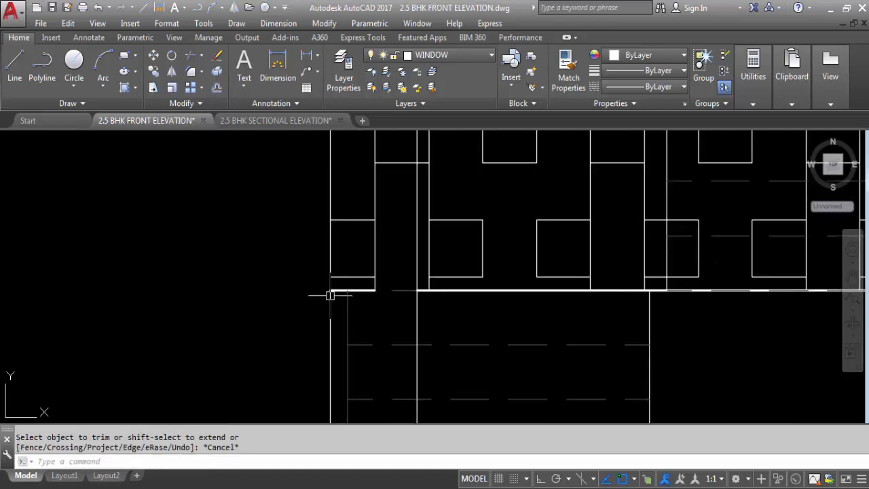
scroll(336, 288, "up", 1)
left_click(339, 285)
key("Delete")
scroll(356, 309, "down", 1)
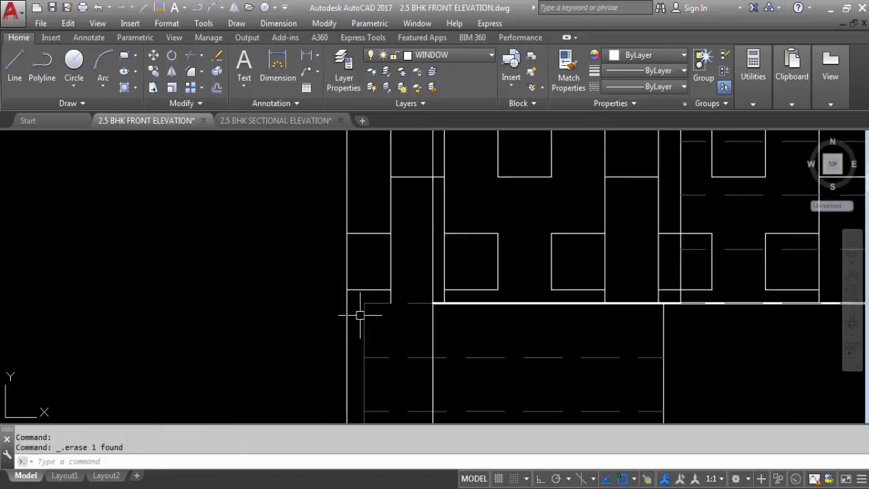
- Trim the upper landing parapet's pattern and top line out of the staircase column
scroll(360, 314, "down", 1)
type("tr")
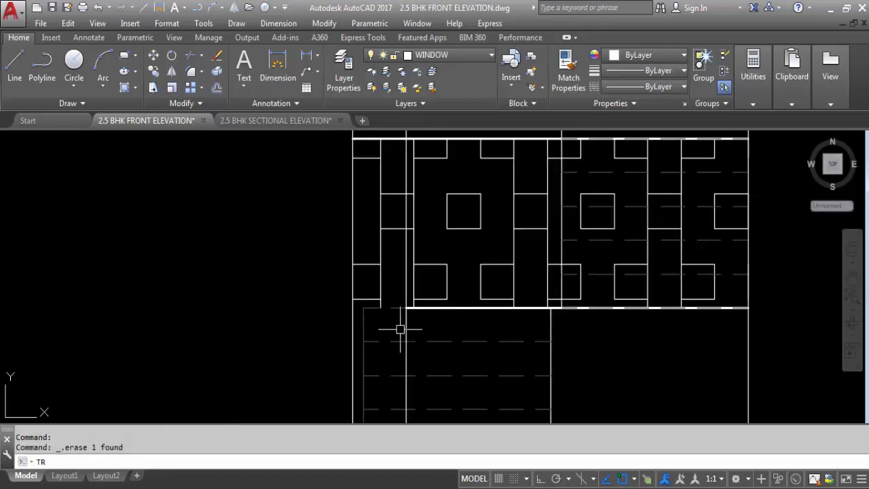
key("Return")
key("Return")
scroll(398, 318, "down", 1)
left_click(386, 263)
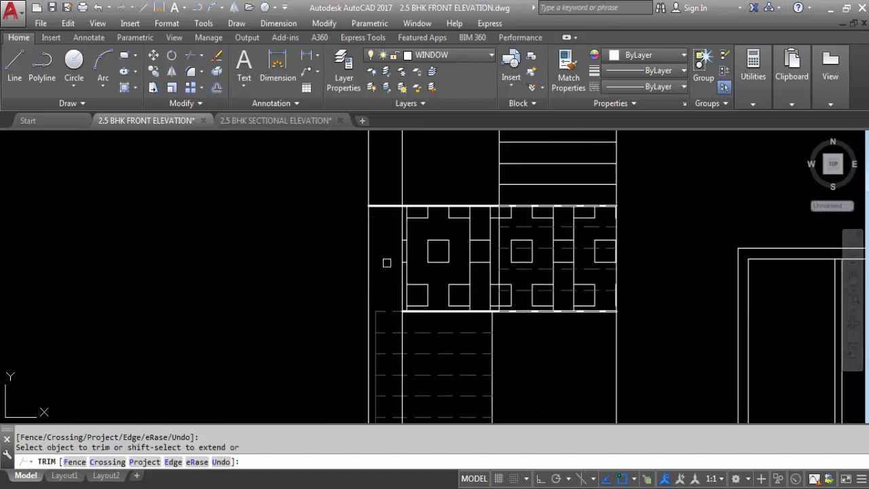
left_click(394, 204)
left_click(386, 243)
left_click(359, 230)
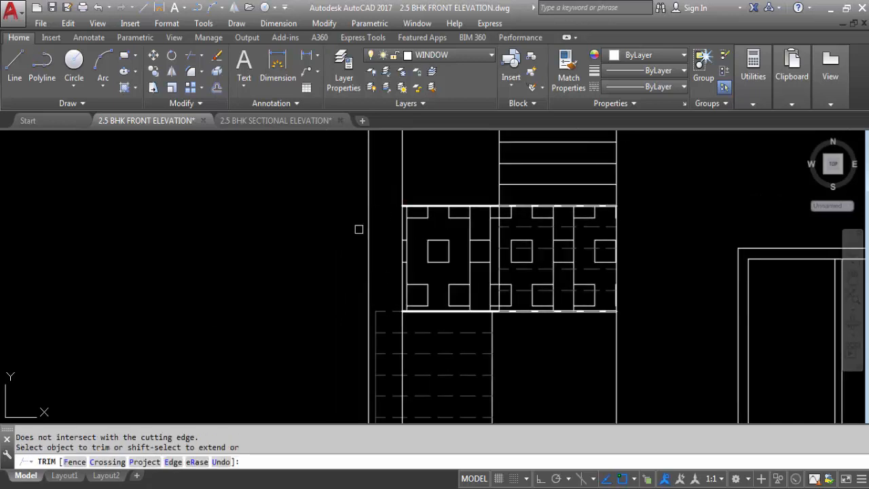
- End the trimming and check both landing parapets along the staircase column in the two-storey front elevation
scroll(343, 266, "down", 2)
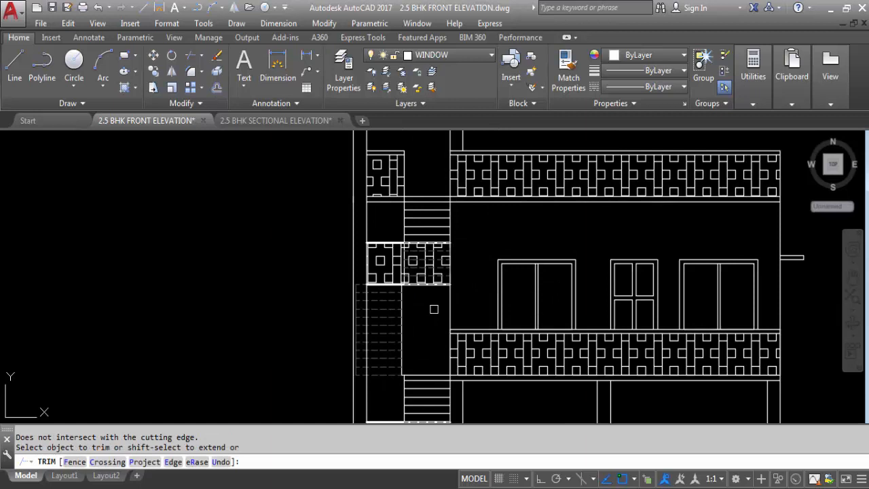
scroll(367, 332, "down", 2)
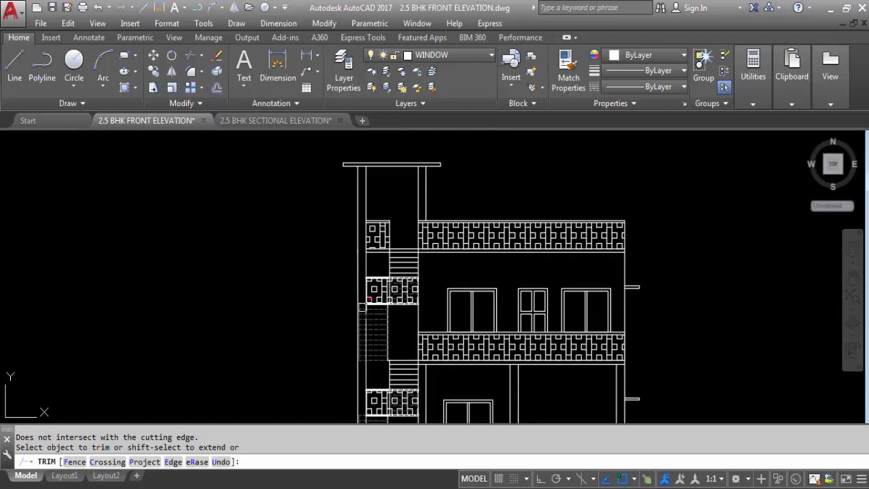
scroll(359, 226, "up", 2)
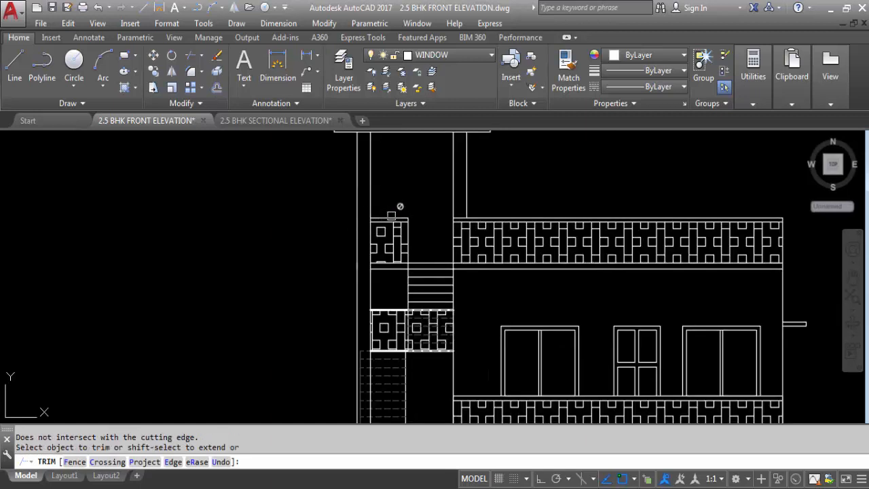
key("Escape")
scroll(359, 203, "down", 4)
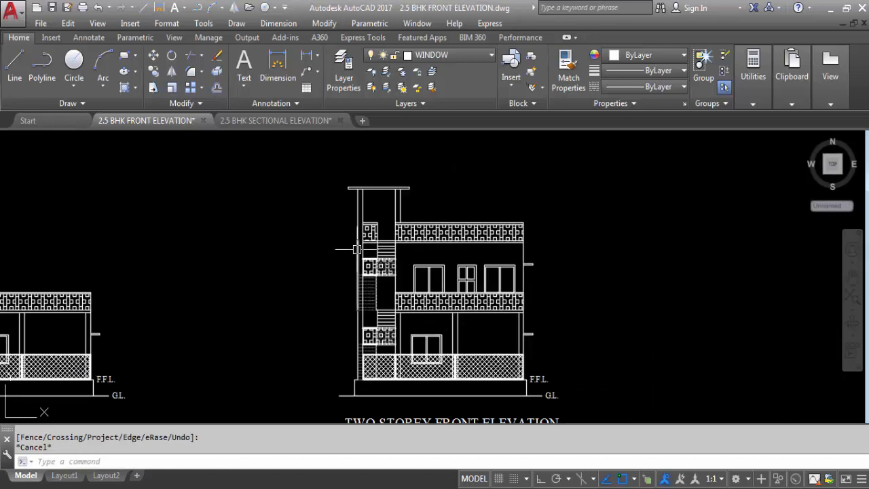
scroll(362, 299, "up", 4)
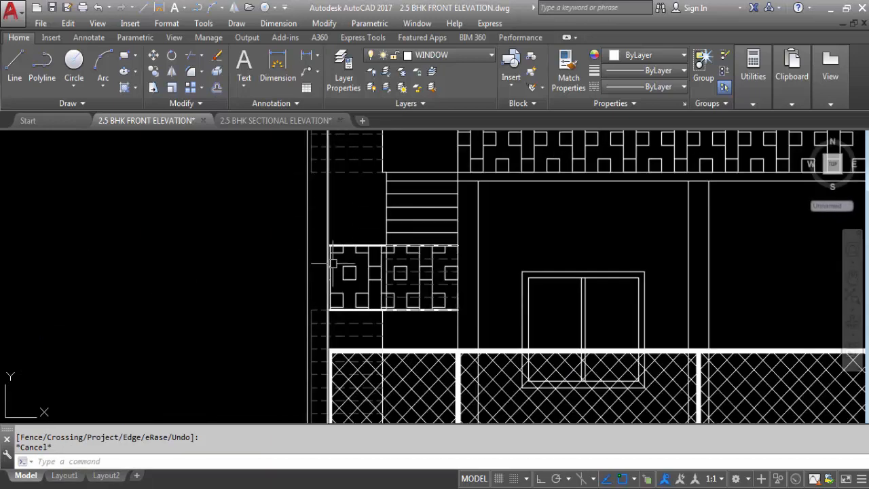
scroll(318, 197, "down", 2)
scroll(318, 197, "down", 4)
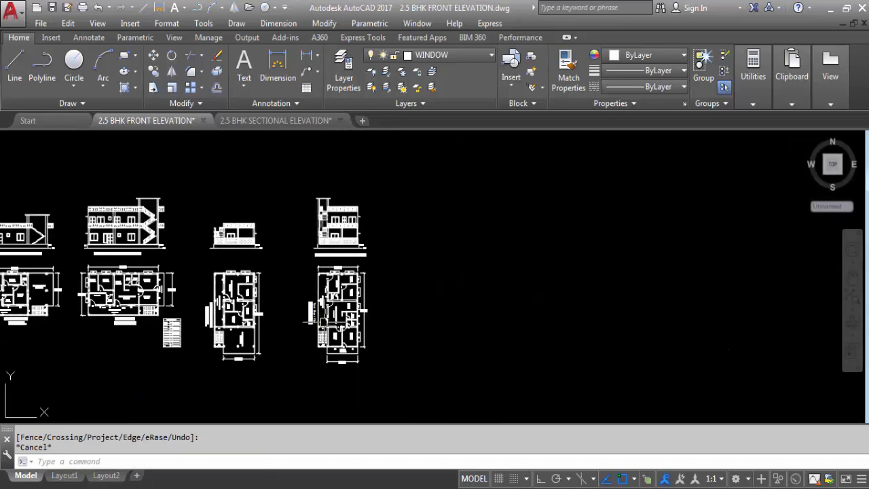
- Compare the staircase landing and corner column in the first floor plan with the landing parapets in the two-storey front elevation
scroll(324, 402, "up", 5)
scroll(324, 402, "up", 3)
scroll(320, 366, "down", 3)
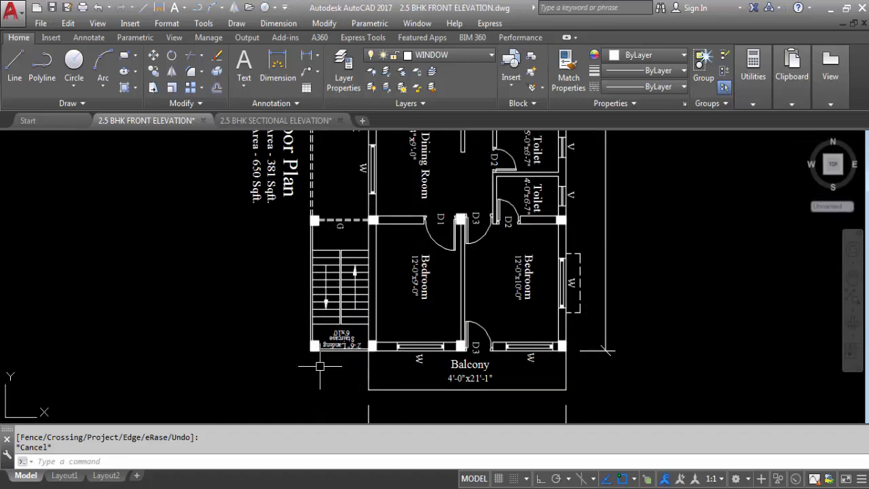
scroll(285, 348, "up", 4)
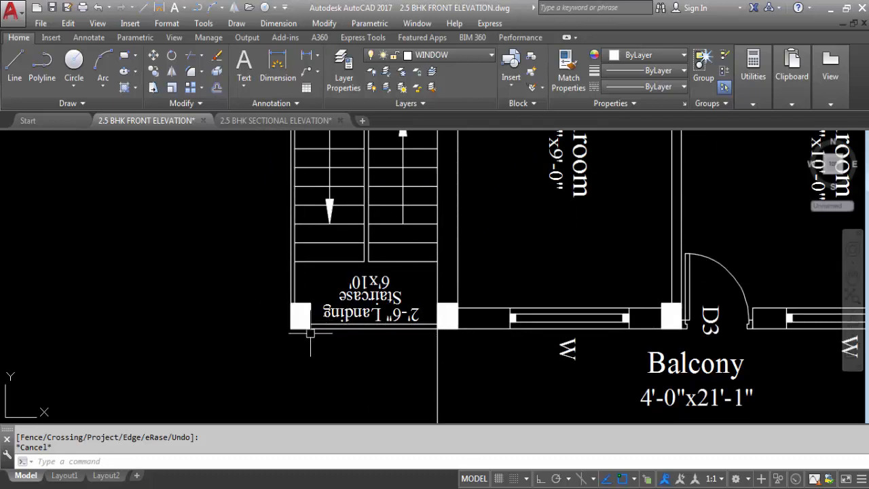
scroll(312, 373, "down", 5)
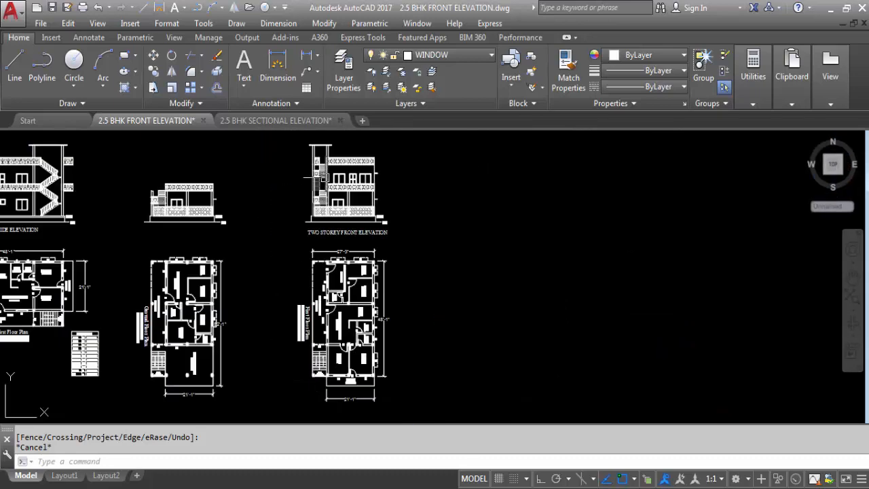
scroll(317, 174, "up", 5)
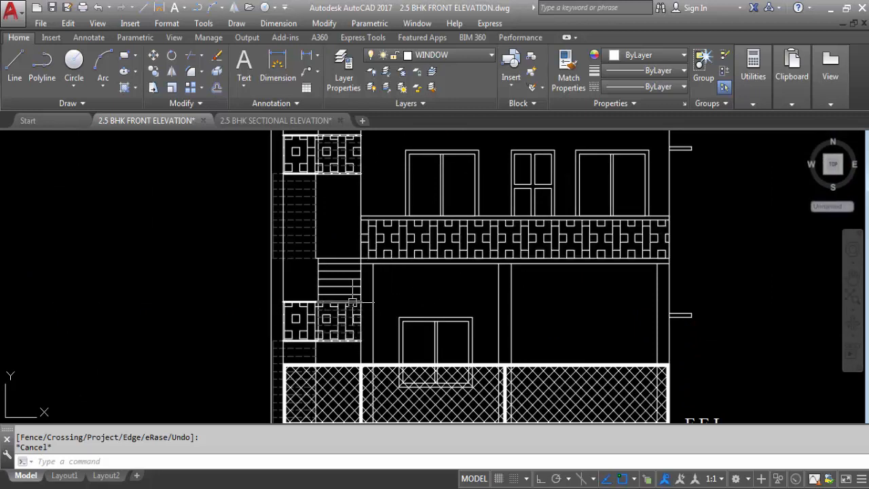
scroll(351, 309, "down", 2)
scroll(313, 370, "up", 2)
scroll(312, 339, "down", 4)
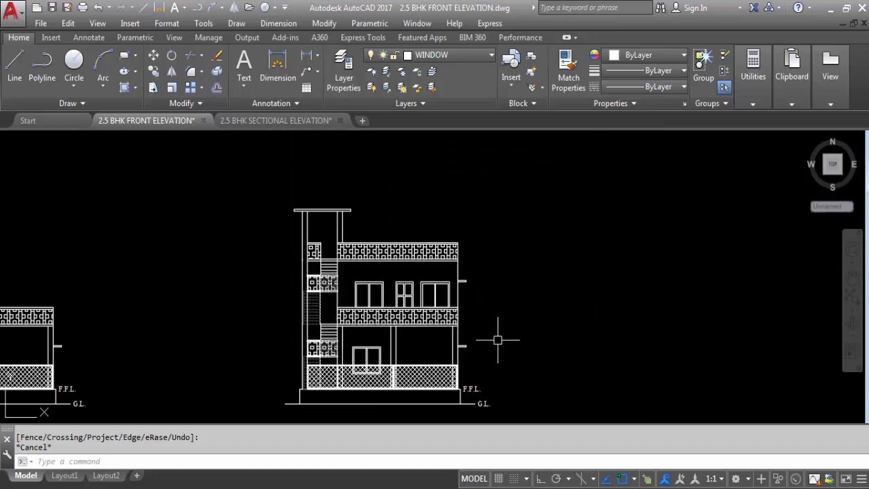
- Save the drawing and turn on Clean Screen to display the finished two-storey front elevation with its title
mouse_move(570, 355)
middle_mouse_down()
mouse_move(562, 291)
mouse_move(569, 305)
middle_mouse_up()
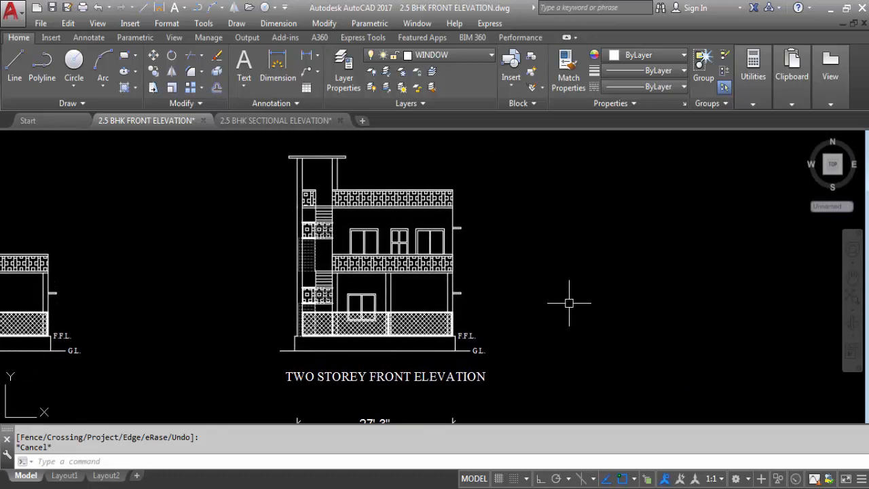
key("ctrl+s")
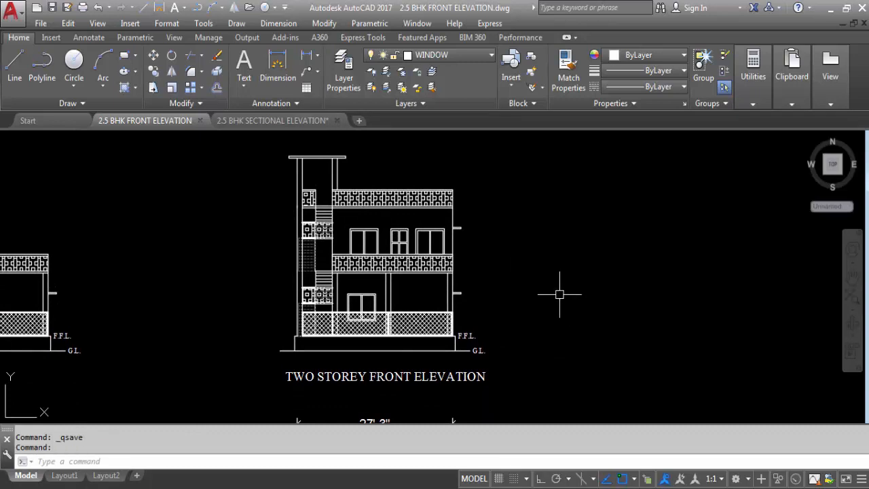
key("ctrl+0")
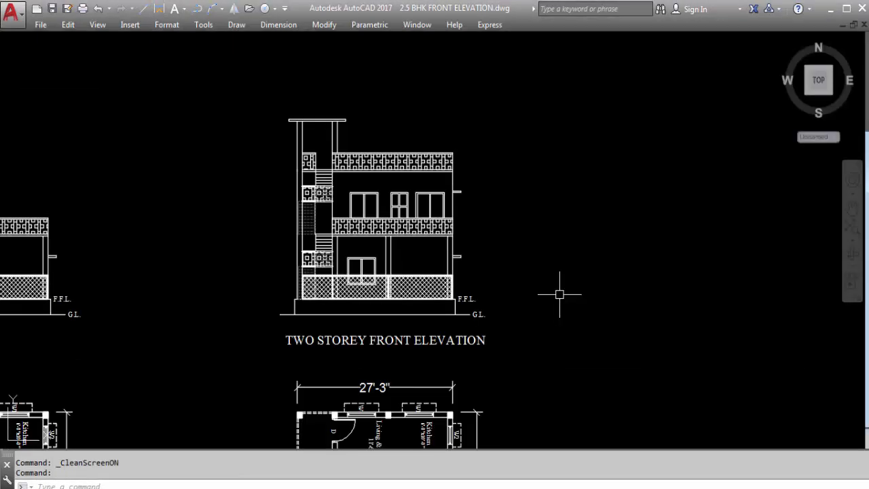
scroll(296, 236, "up", 2)
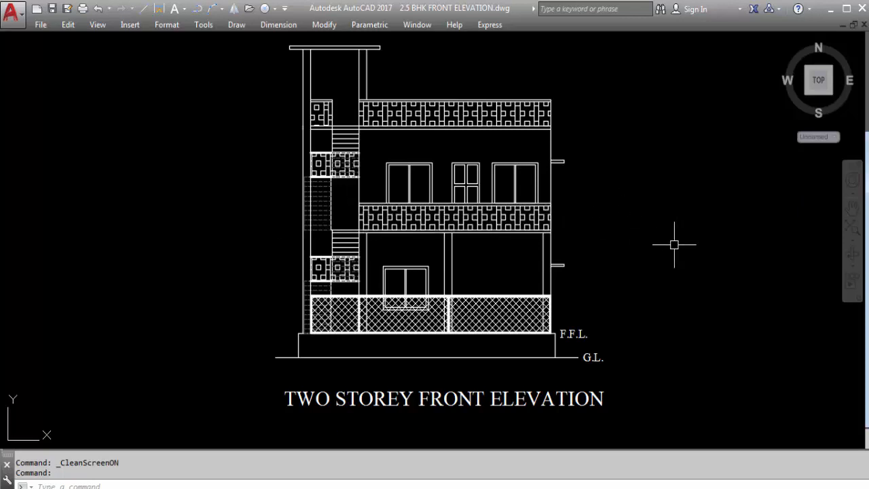
mouse_move(675, 245)
middle_mouse_down()
mouse_move(681, 258)
mouse_move(702, 262)
middle_mouse_up()
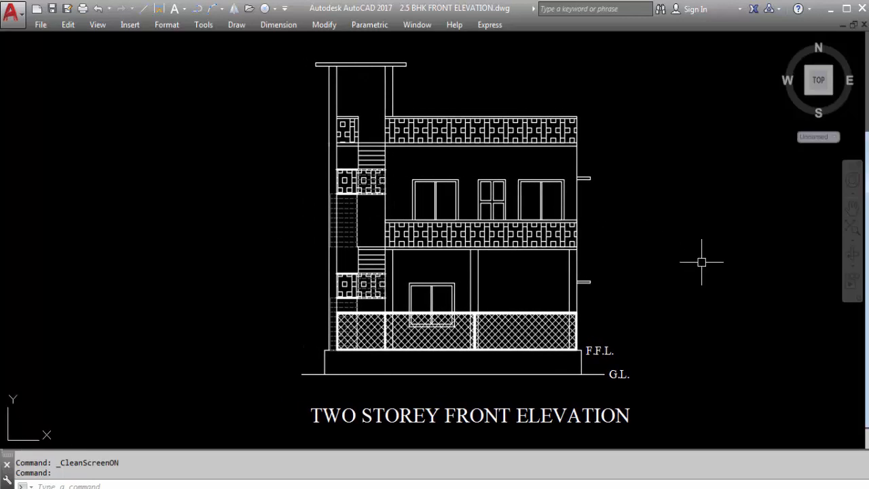